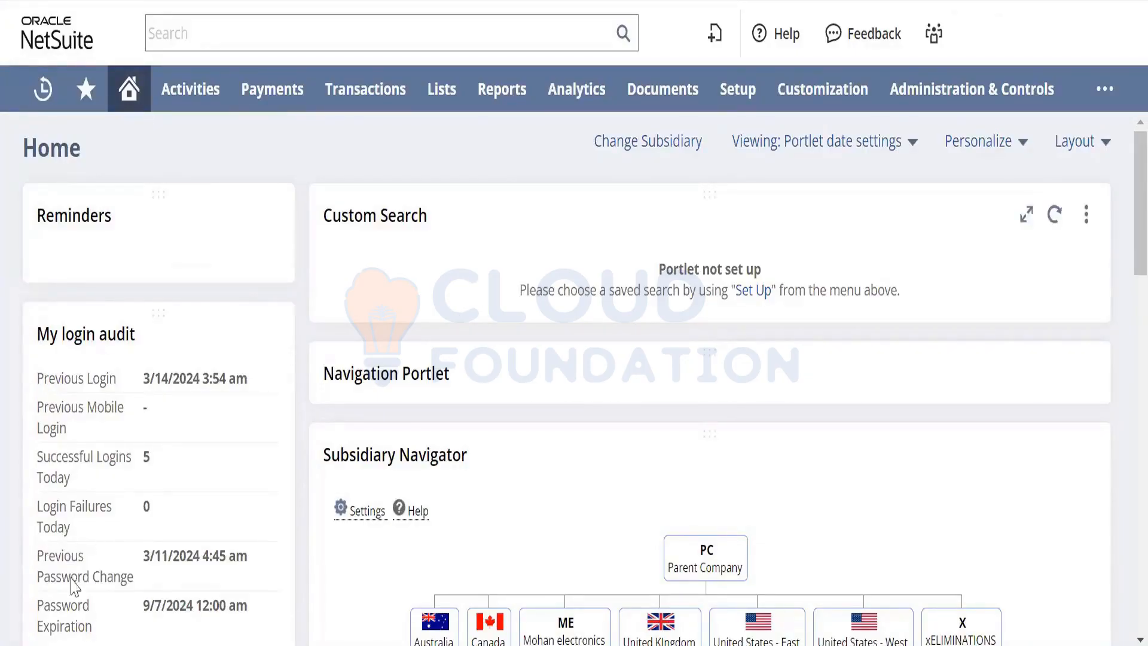
Open Notepad with a blank document and maximize its window
mouse_move(75, 583)
key(super)
text(notepad)
key(Return)
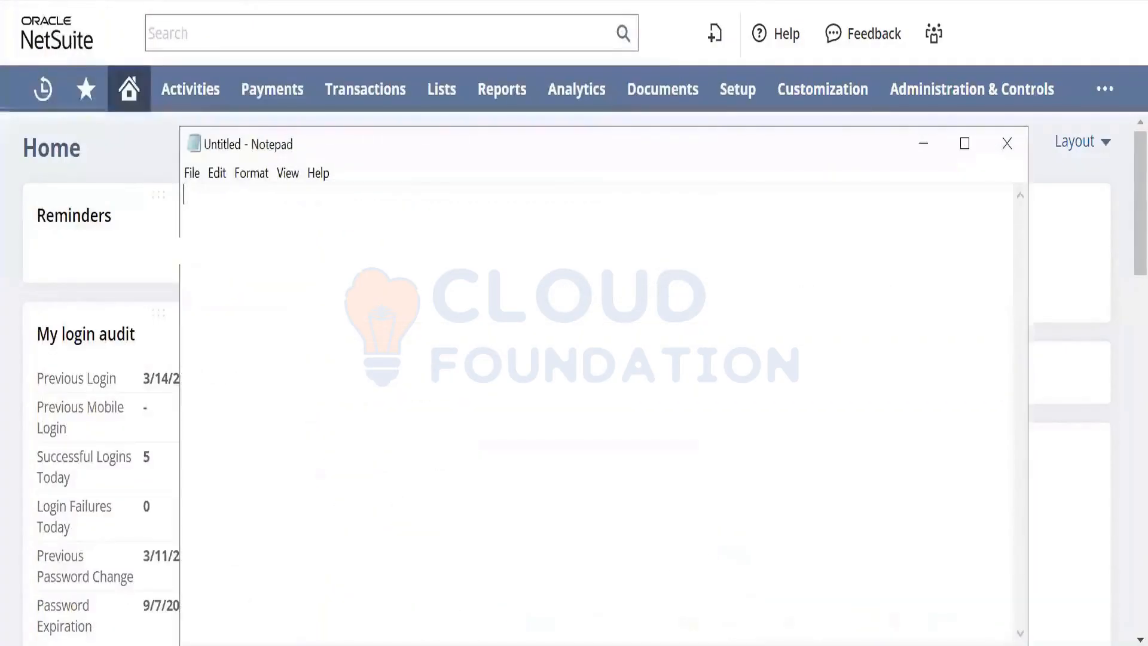
click(964, 143)
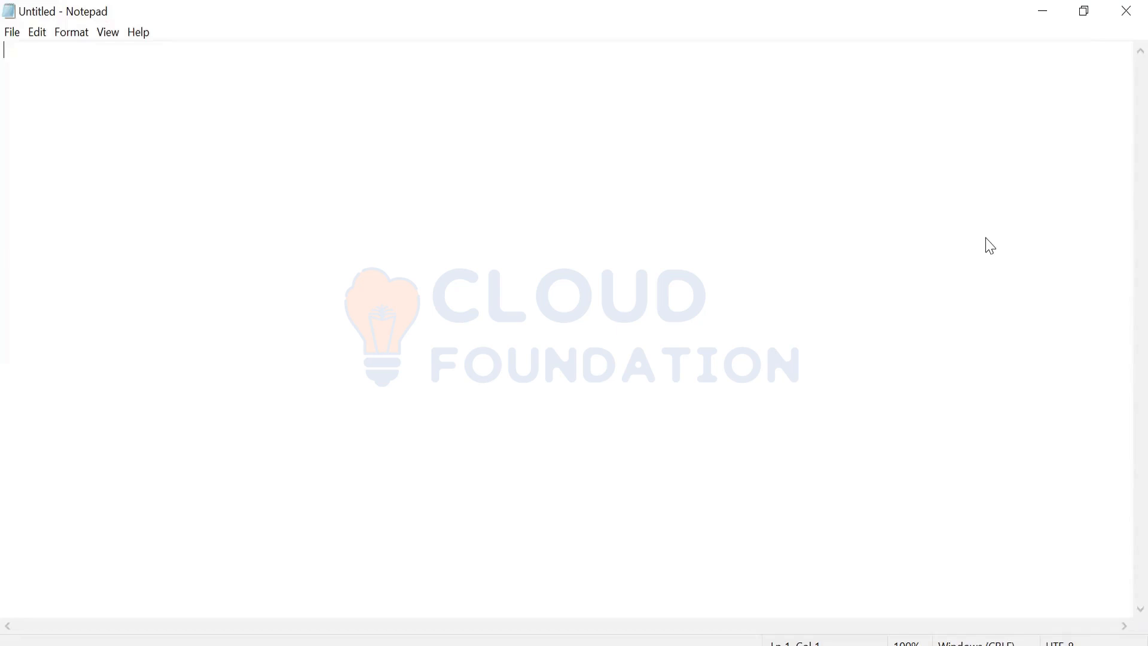
Write the note lines "Previous ERP - LN to NS", "SF to NS" and "Bill.com to NS"
text(Prev)
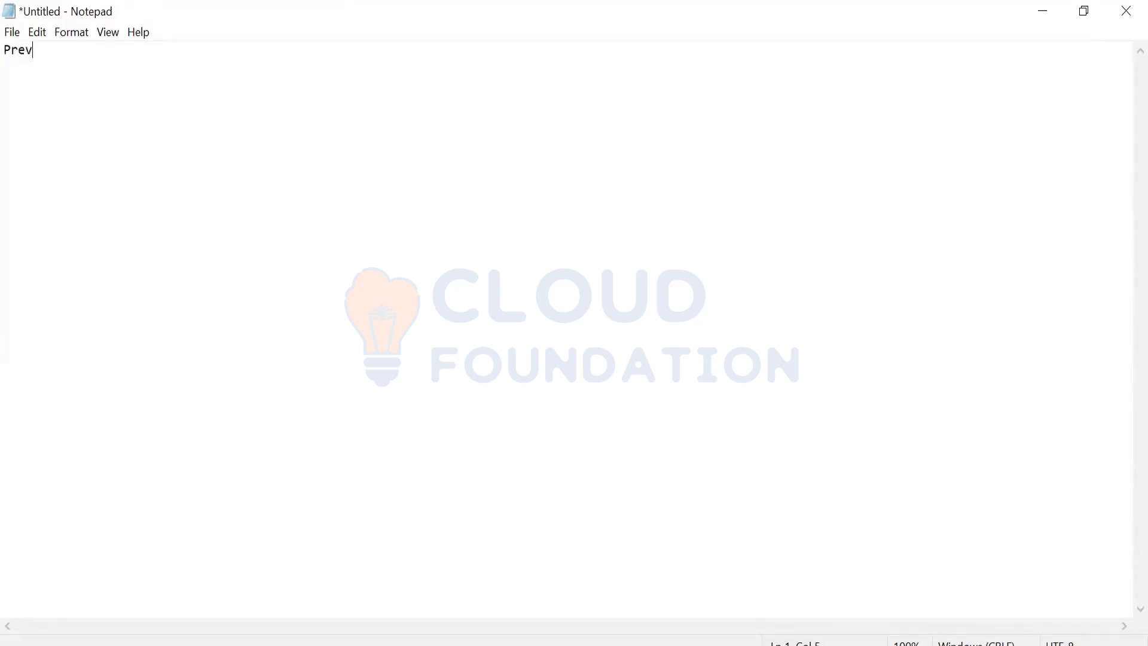
text(ious ERP - LN to N)
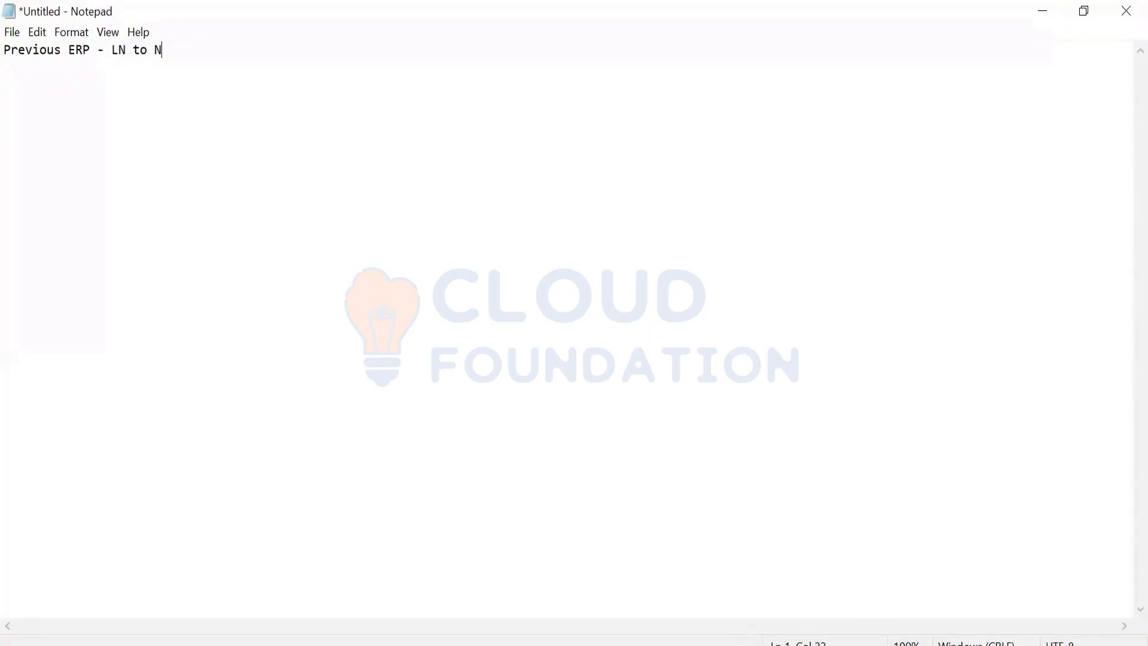
text(S SF to NS)
key(Return)
text(Bill.com )
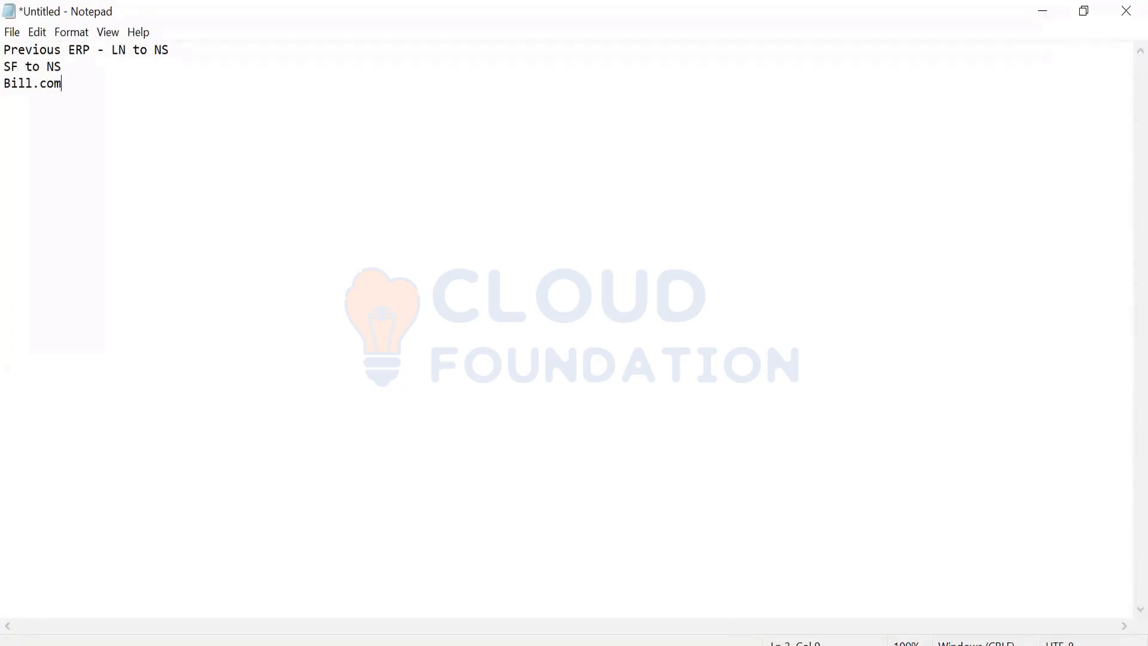
text(to NS )
Add the lines "FUsion to NS", "SAP NS" and "Quickbooks to NS" to the migration list
text(FU)
text(sion t)
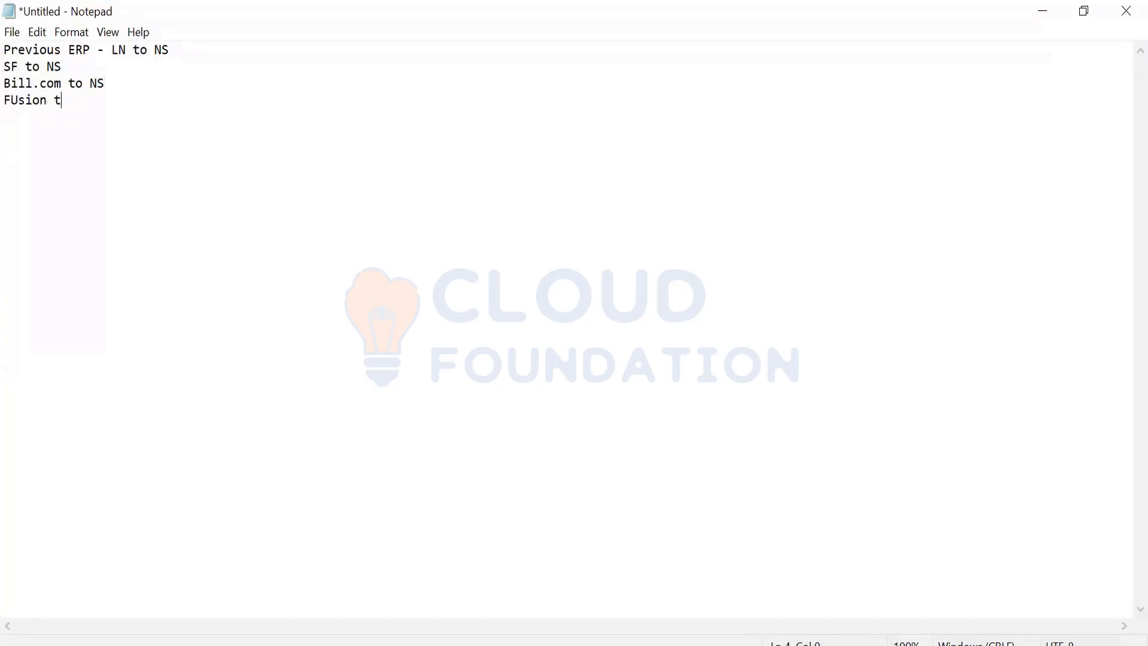
text(o NS)
key(Return)
text(AP TP)
key(BackSpace)
key(BackSpace)
key(BackSpace)
key(BackSpace)
key(BackSpace)
text(SAP NS)
key(Return)
text(Quick)
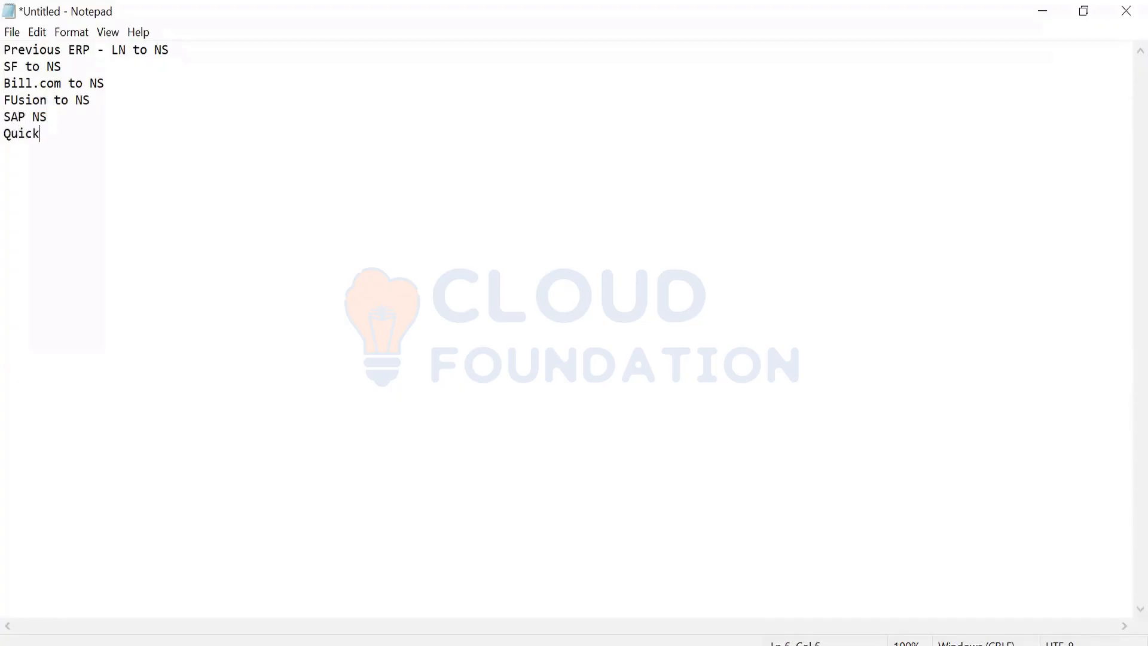
text(books to NS)
Correct the capital U in the Fusion line so it reads "Fusion to NS"
key(Up)
key(Up)
key(Up)
key(Down)
key(Down)
key(Left)
key(Down)
key(Down)
key(Up)
key(Up)
key(BackSpace)
text(u)
Add the heading "DATA MIGRATION" below the ERP list, separated by a blank line
click(142, 127)
text(DATA )
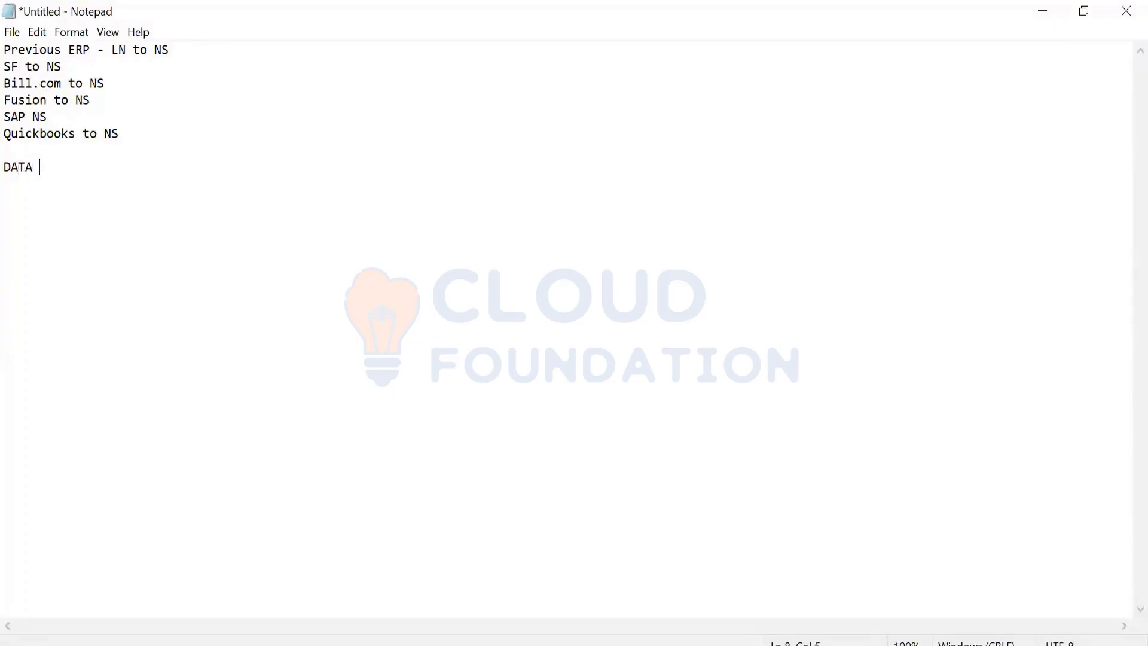
text(MIGRATION)
Insert the line "ERP - NO - DATA in Excel, WORD, Sharepoint, Google slides" directly above the DATA MIGRATION heading
click(143, 145)
key(Return)
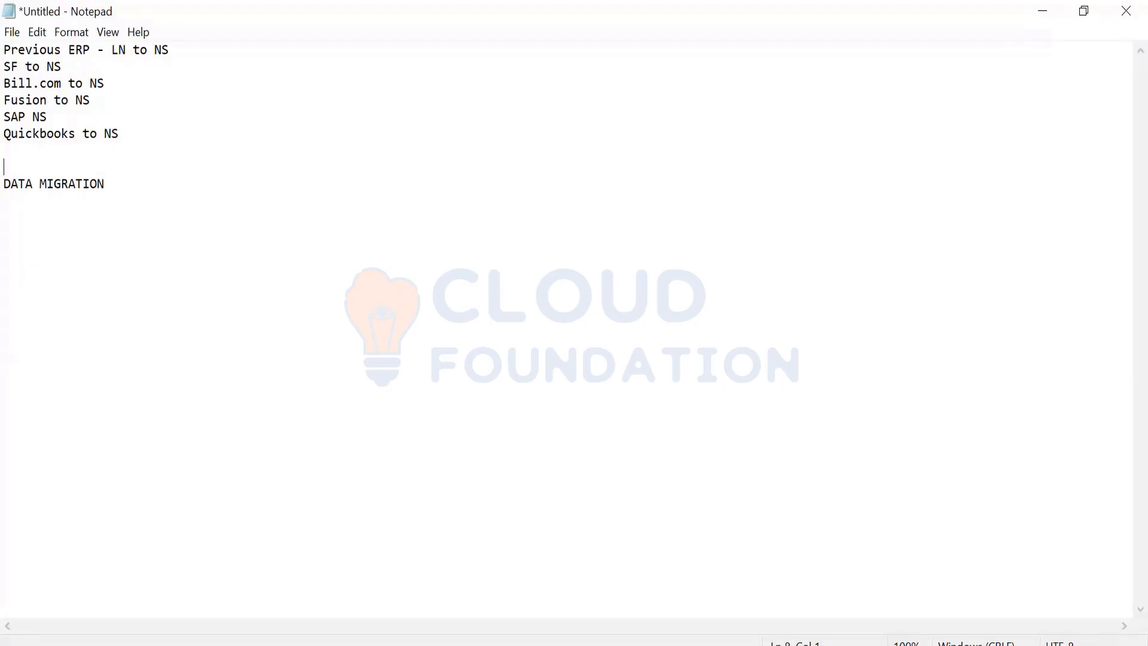
text(ERP - N)
text(O)
text( - DA)
key(BackSpace)
text(DATA in Excl)
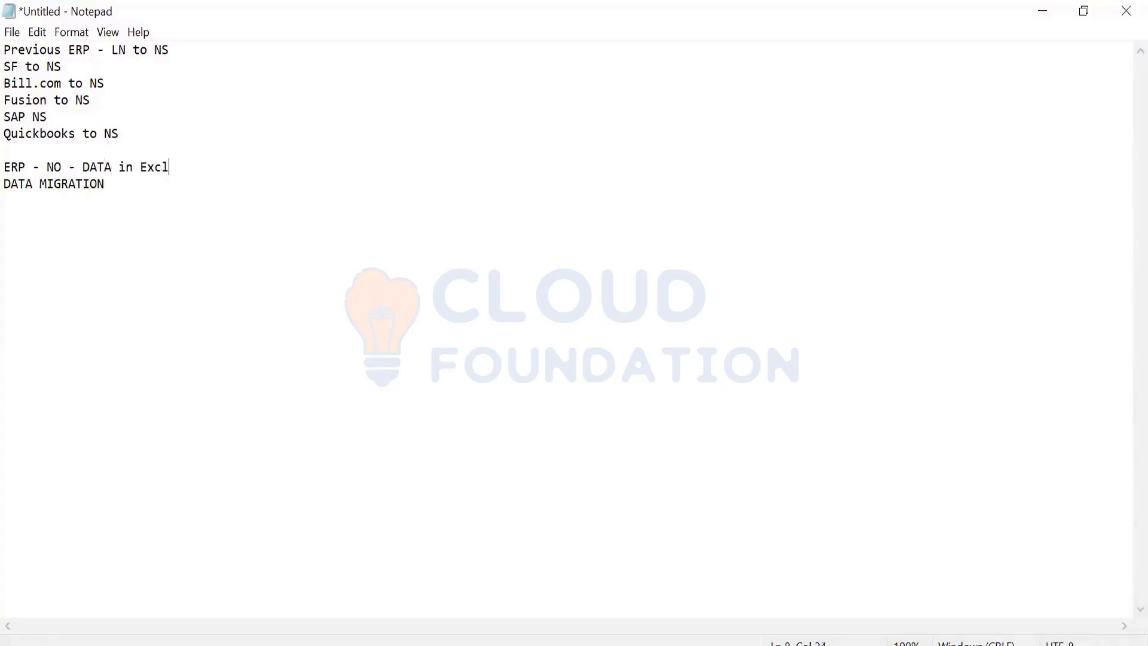
key(BackSpace)
text(el, WORD, Sharepoint, )
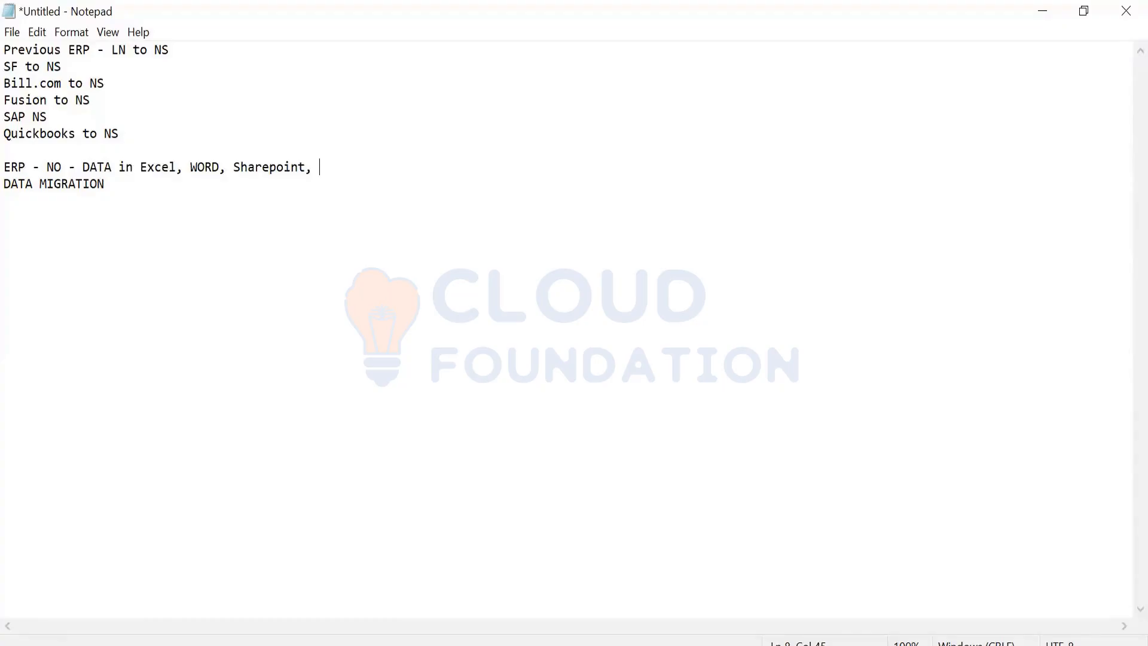
text(Google lides)
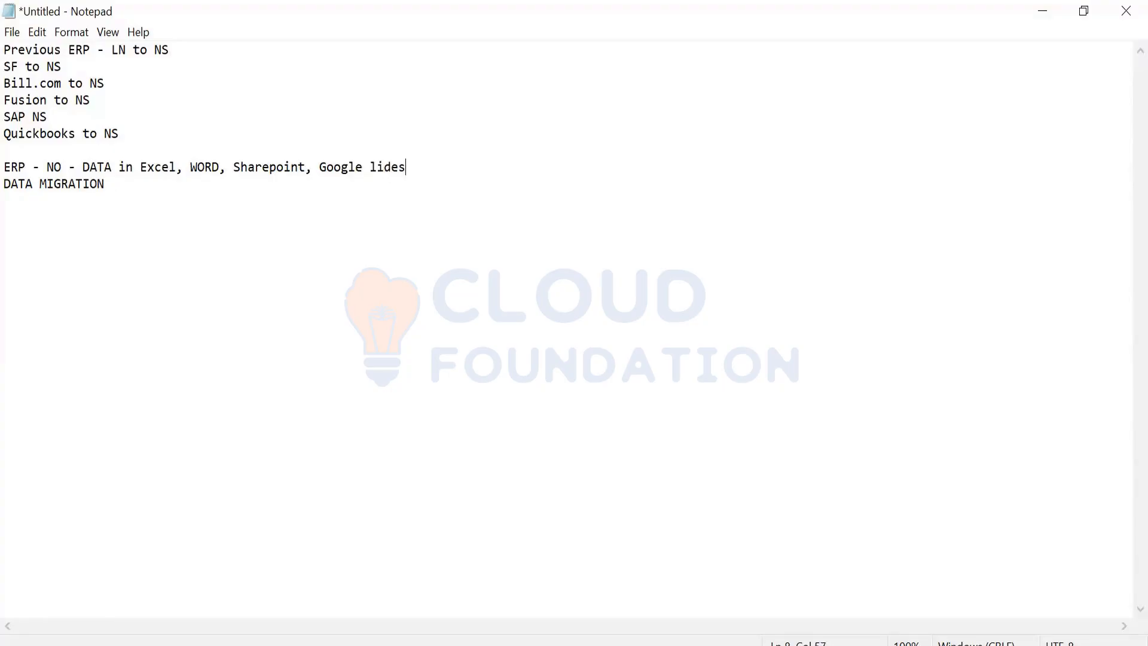
key(BackSpace)
key(BackSpace)
key(BackSpace)
key(BackSpace)
key(BackSpace)
text(slides)
Extend the heading to "DATA MIGRATION - Sample" and start a new line below it
key(End)
key(Down)
text(-)
key(Return)
key(BackSpace)
text(Sample)
key(Return)
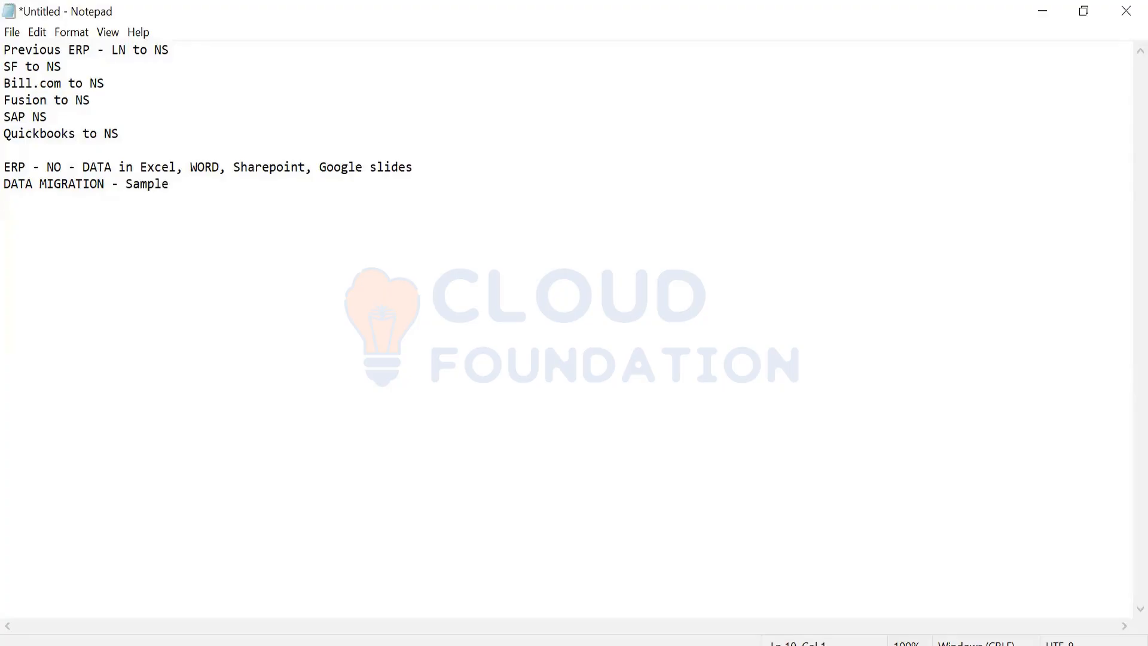
List "Vendors - 5", "Customers - 5" and "Chart of accounts" on separate lines under the data migration heading
text(Vendors)
text( - 5 )
text(Customers)
text( - 5)
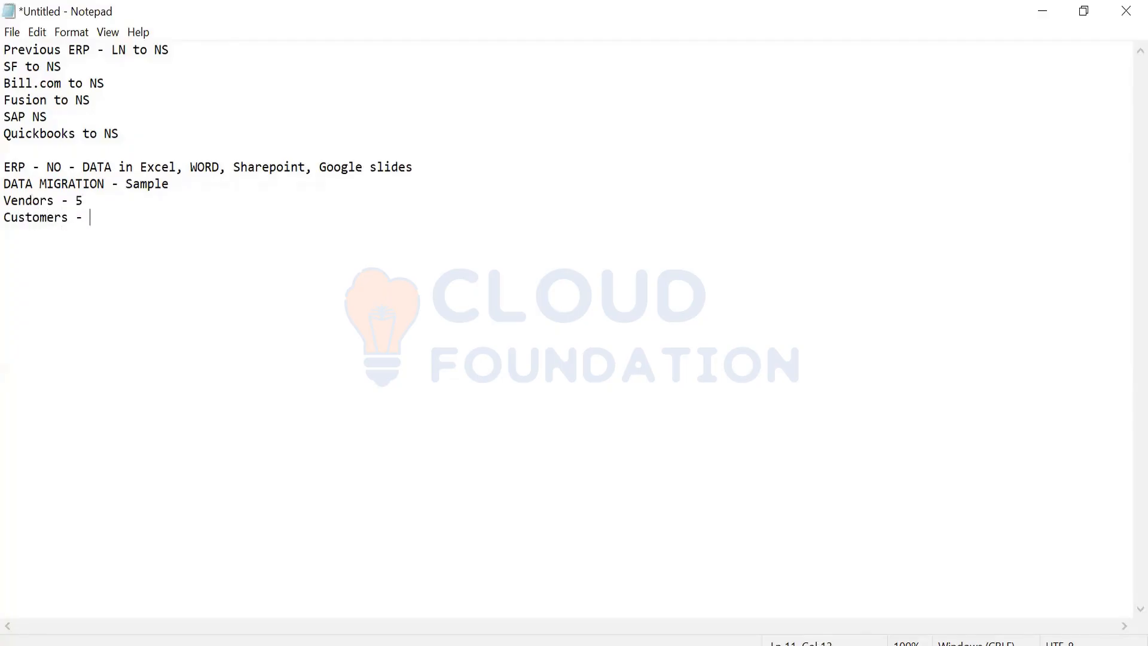
key(Return)
text(Chart of accounts)
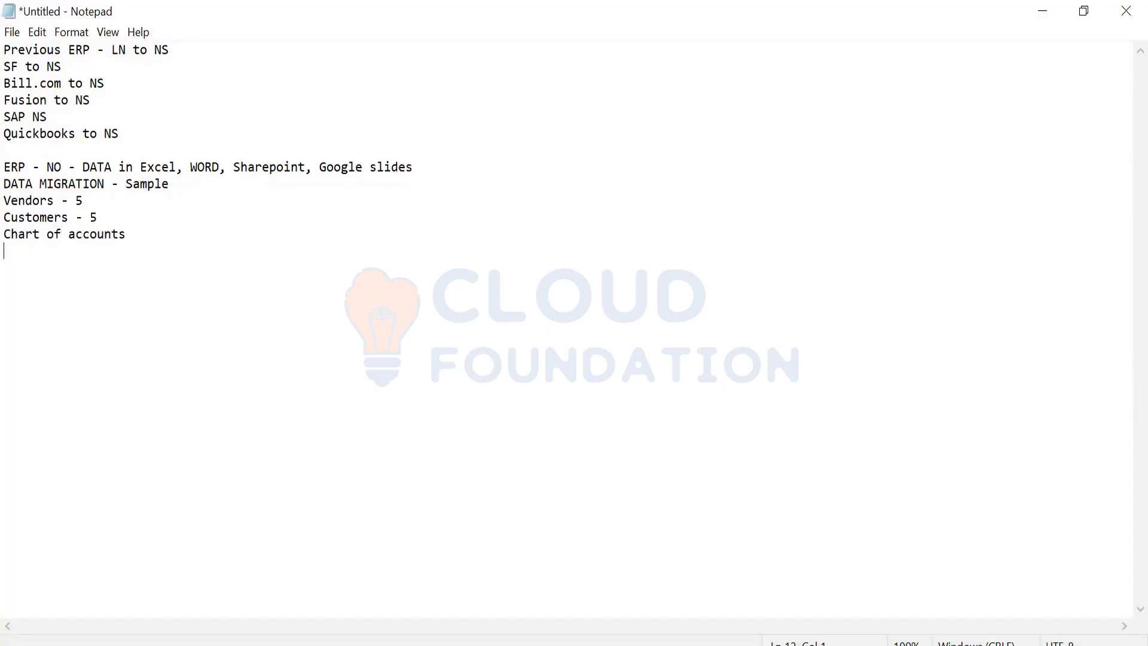
Add the lines "Subsidiaries- all", "classes -" and "Departments -" to the data migration list
text(Subsidiarie)
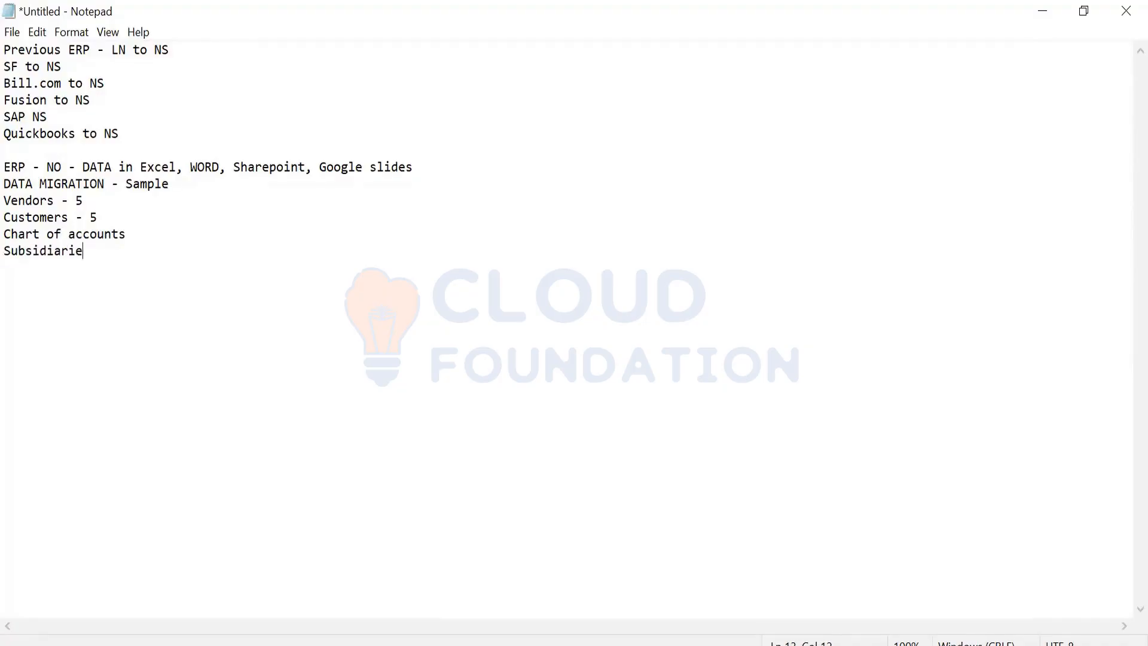
text(s- all )
text(classes  )
text(Department)
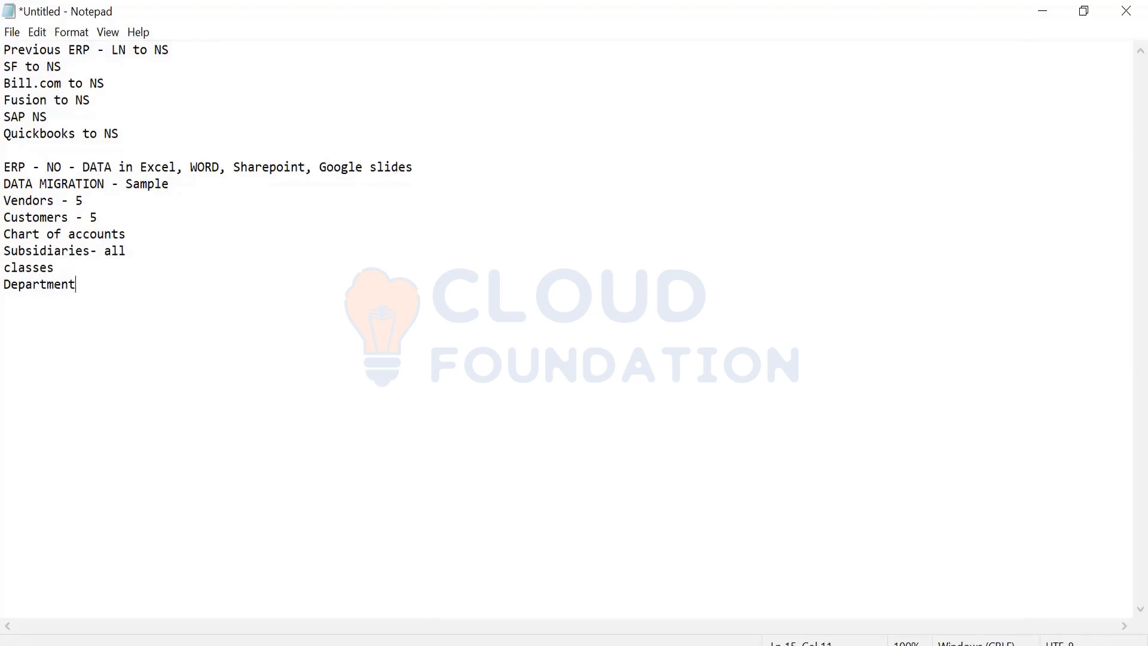
text(s -)
key(Up)
text(-)
key(Down)
key(End)
Add "Employess", "contacts" and "Partners" as separate lines at the end of the list
key(Return)
text(Employess)
key(Return)
text(contacts)
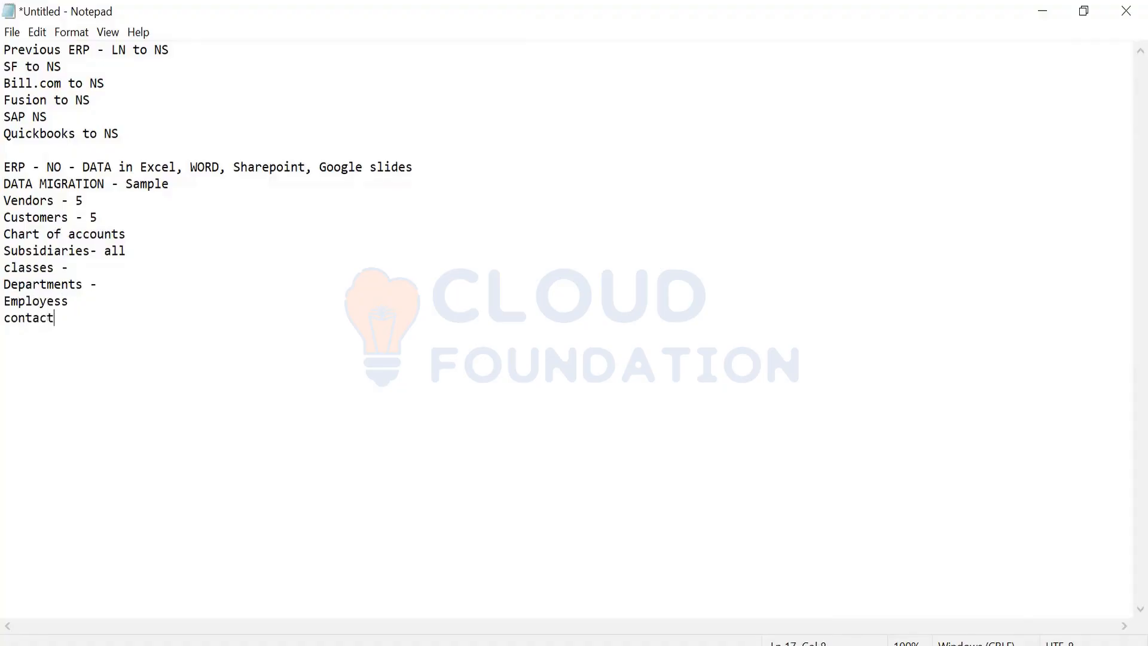
key(Return)
text(Partners)
Insert a blank line between the DATA MIGRATION heading and the Vendors line
key(shift+Up)
key(shift+Up)
key(shift+Up)
key(shift+Up)
key(shift+Up)
key(shift+Up)
key(shift+Up)
key(shift+Up)
key(shift+Up)
key(shift+Up)
key(Down)
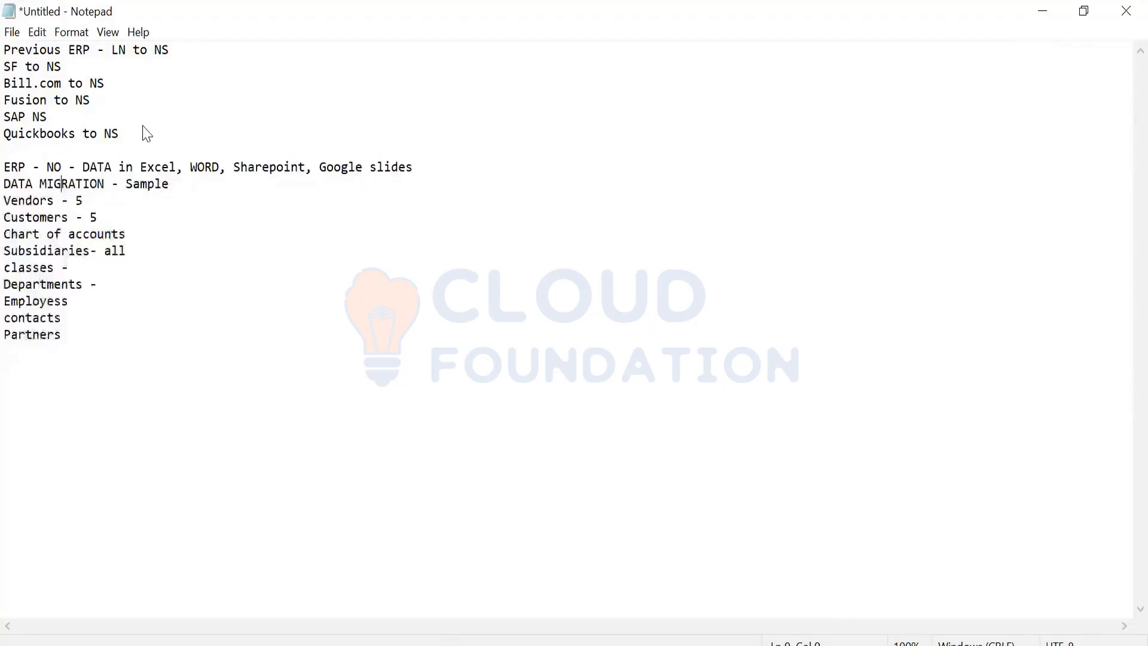
key(Down)
key(Left)
key(Return)
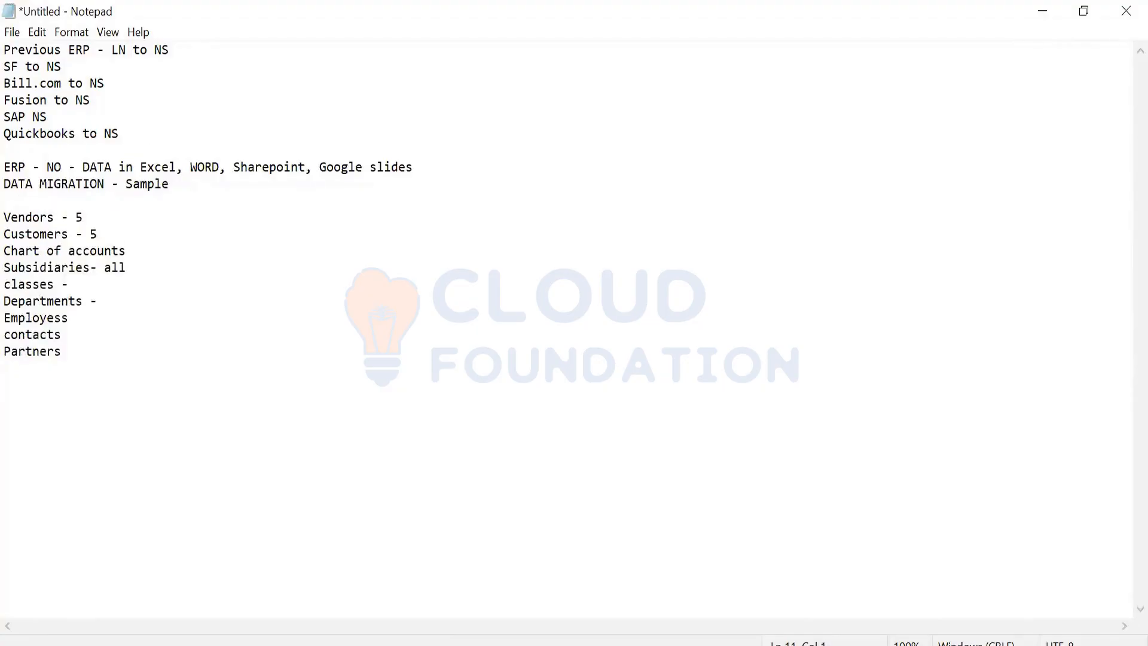
Add the lines "Vendor Categorie", "Customer Categories" and "Payment Terms" below Partners
click(88, 370)
text(Vendor Car)
text(e)
key(BackSpace)
key(BackSpace)
text(tegorie)
text(stom)
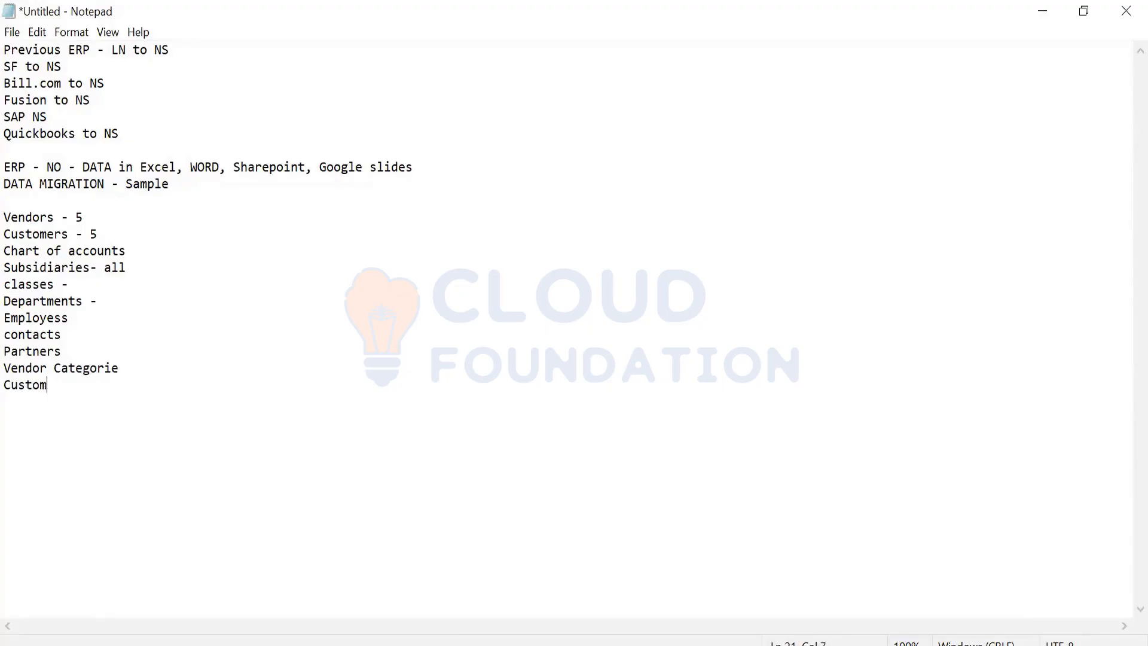
text(er Categories)
key(Return)
text(Paye)
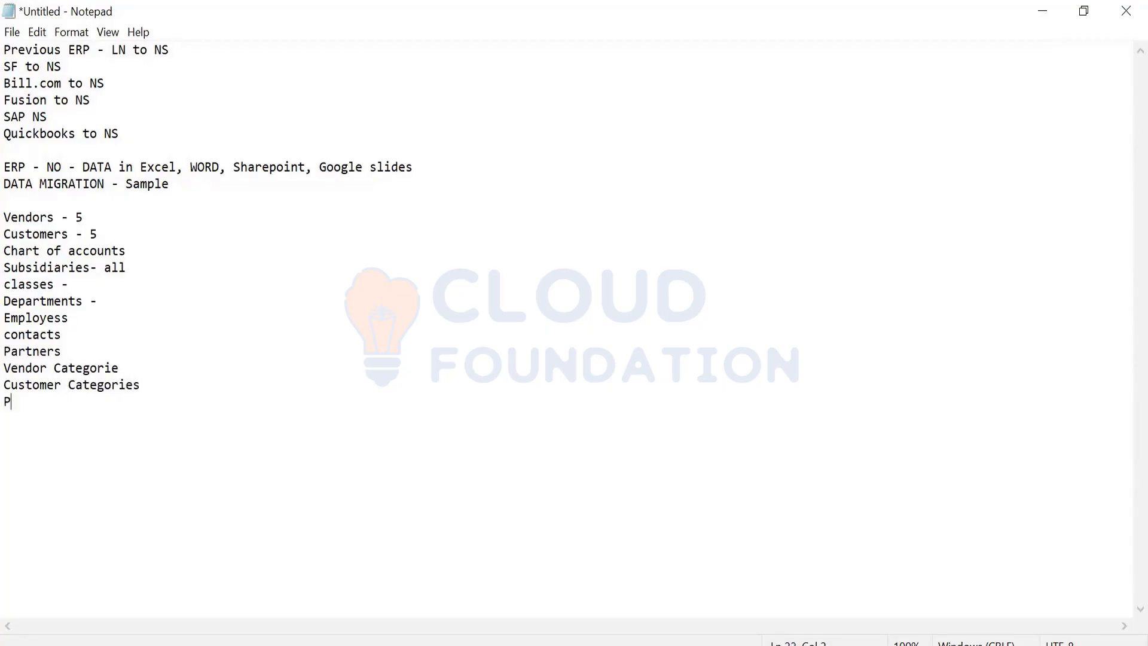
key(BackSpace)
text(ment Terms)
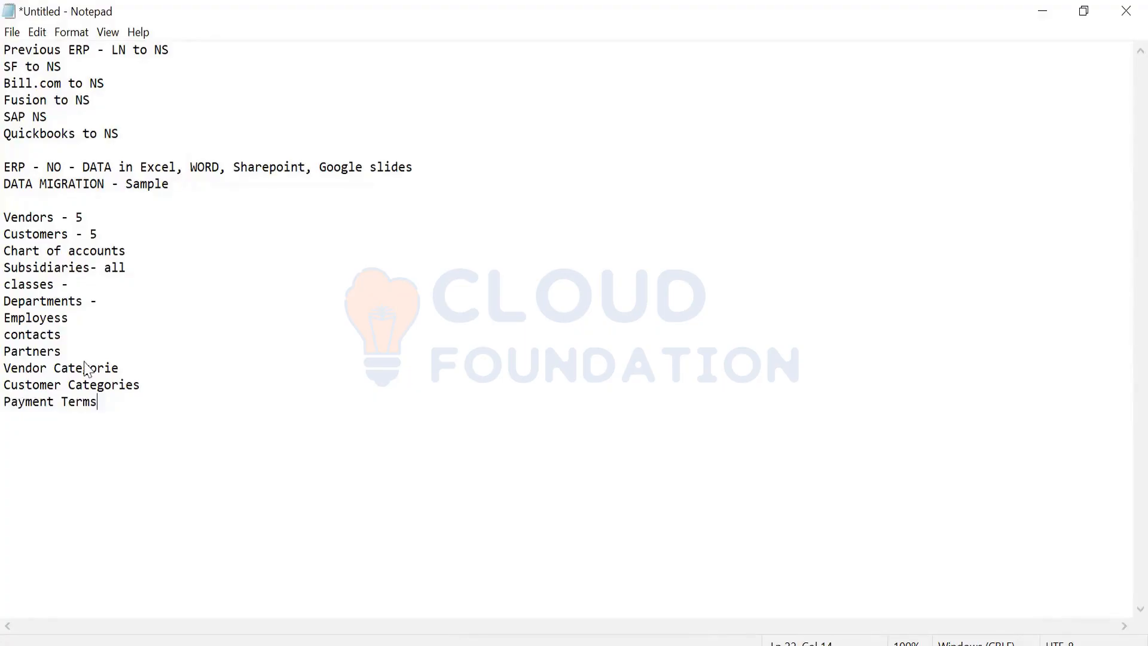
Correct the misspelled employee entry in the list to "Employees"
key(Up)
key(Up)
key(Up)
key(Up)
key(Up)
key(BackSpace)
text(e)
Add the line "Items - 5 - INV, NON.INV, ASSE, Matr, Expense items" below Payment Terms
key(Down)
key(Down)
key(Down)
key(Down)
key(Down)
key(Return)
key(Return)
key(BackSpace)
text(Items - 5 - INV, )
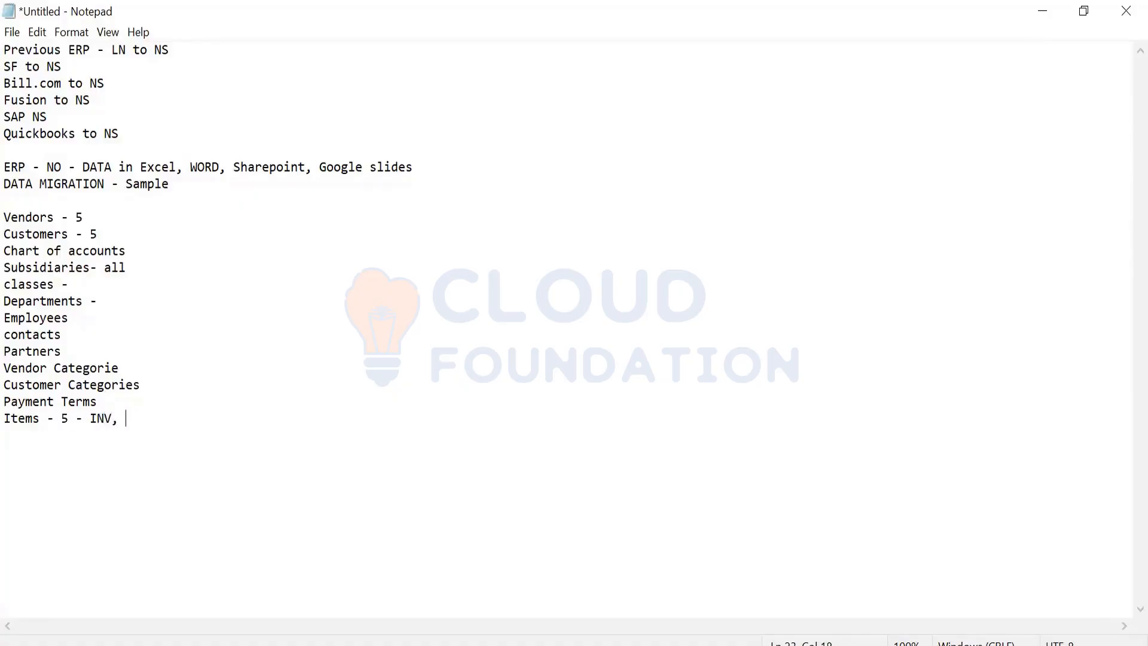
text(NON.INV, ASSE)
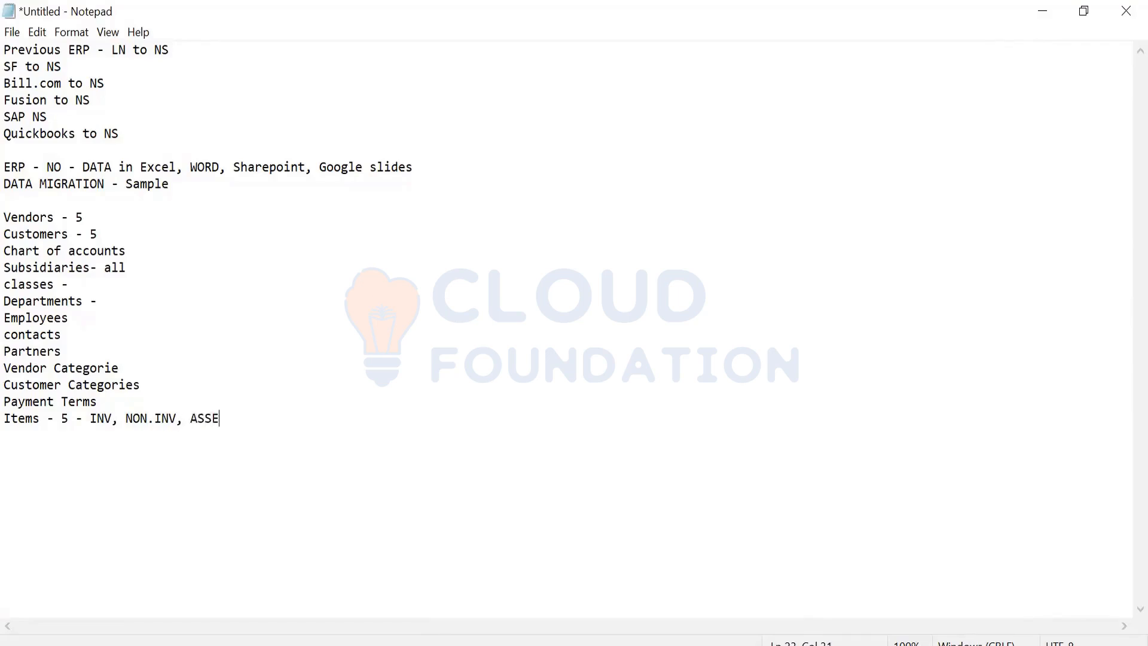
text(, Matr)
text(,)
text( Expe)
key(BackSpace)
text(Expense items)
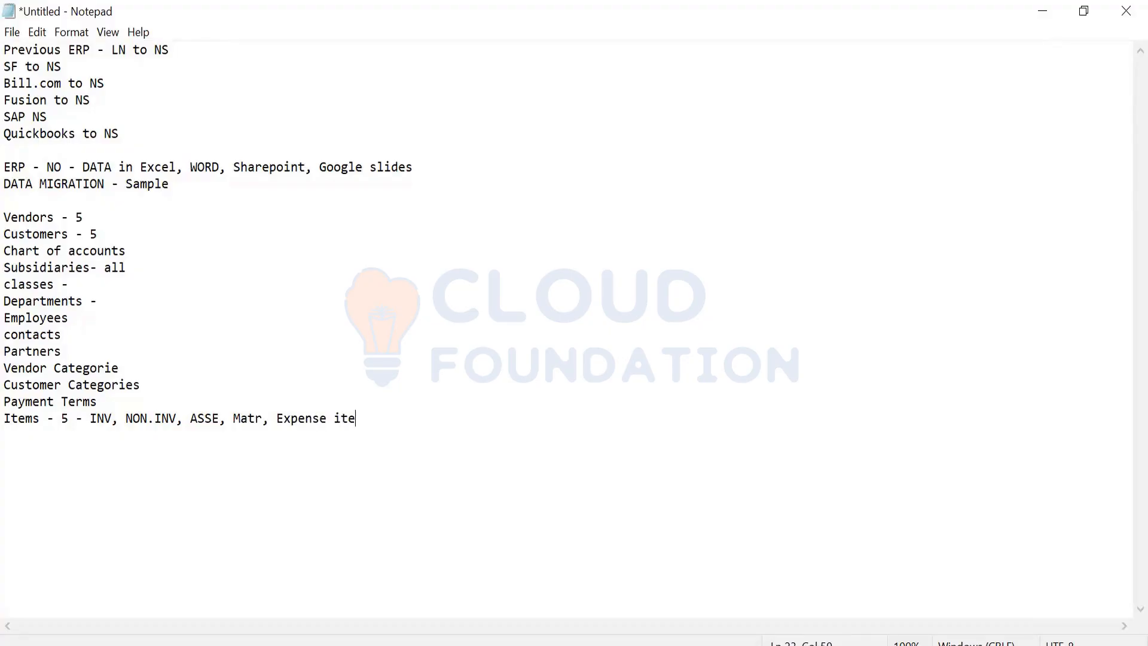
key(BackSpace)
text(ms)
Add the line "WK - P2, O2C, R2R, L2Q, P2C, M2O, M2ROI" below the Items line, separated by a blank line
key(Return)
key(Return)
text(WK - )
text(O2C)
key(BackSpace)
key(BackSpace)
key(BackSpace)
text(P2, O2C, R2R,)
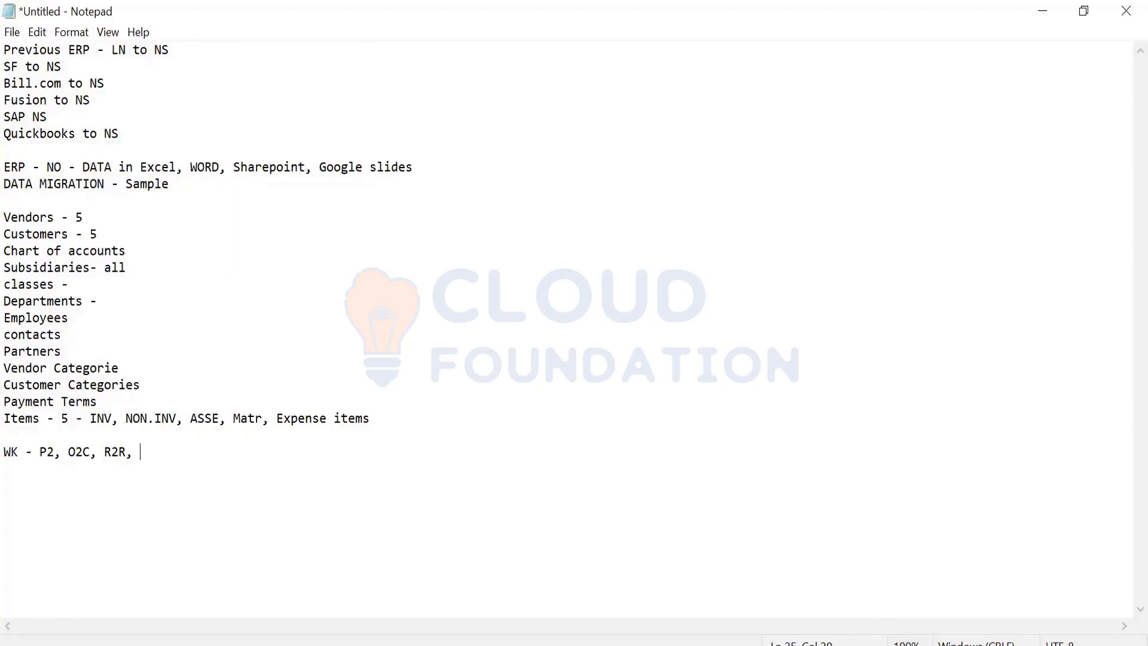
text(L2Q, P2C, M2O, M2)
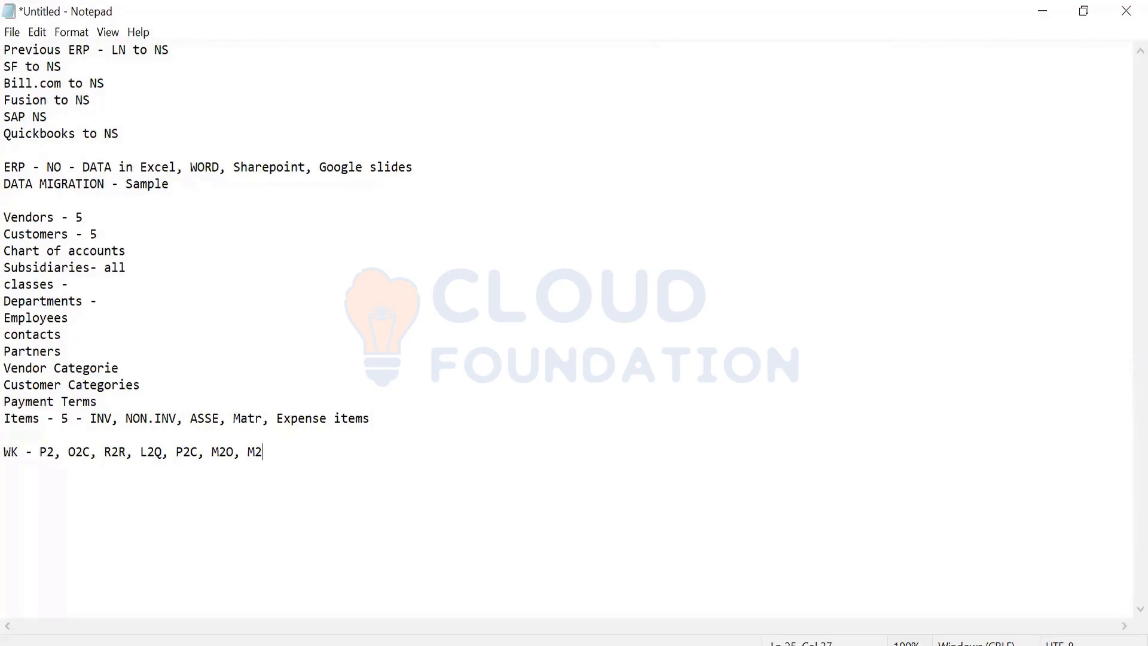
text(ROI)
Highlight the master-data list from the Vendors line through the Items line
key(Up)
key(Up)
key(Up)
key(Up)
key(Up)
key(Up)
key(Up)
key(shift+Down)
key(shift+Down)
key(shift+Down)
key(shift+Down)
key(shift+Down)
key(shift+Down)
key(shift+Down)
key(shift+Down)
key(shift+Down)
key(shift+Down)
key(shift+Down)
key(shift+Down)
key(shift+Down)
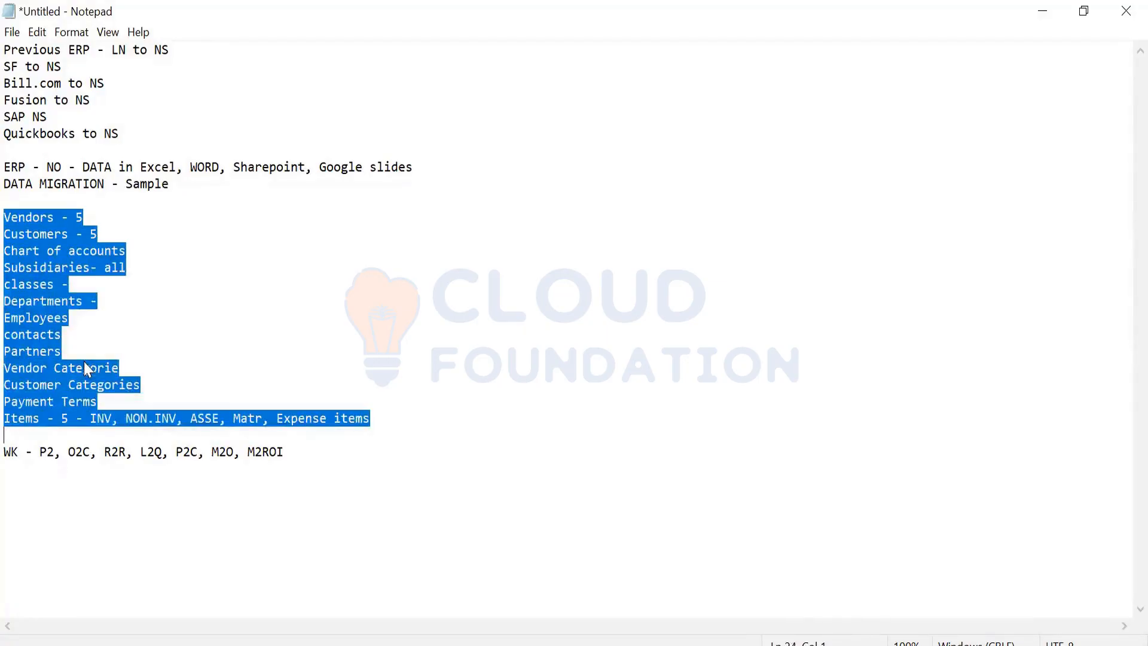
Add the line "UAT -" below the WK line and correct "P2" to "P2P" in the workflow list
click(286, 462)
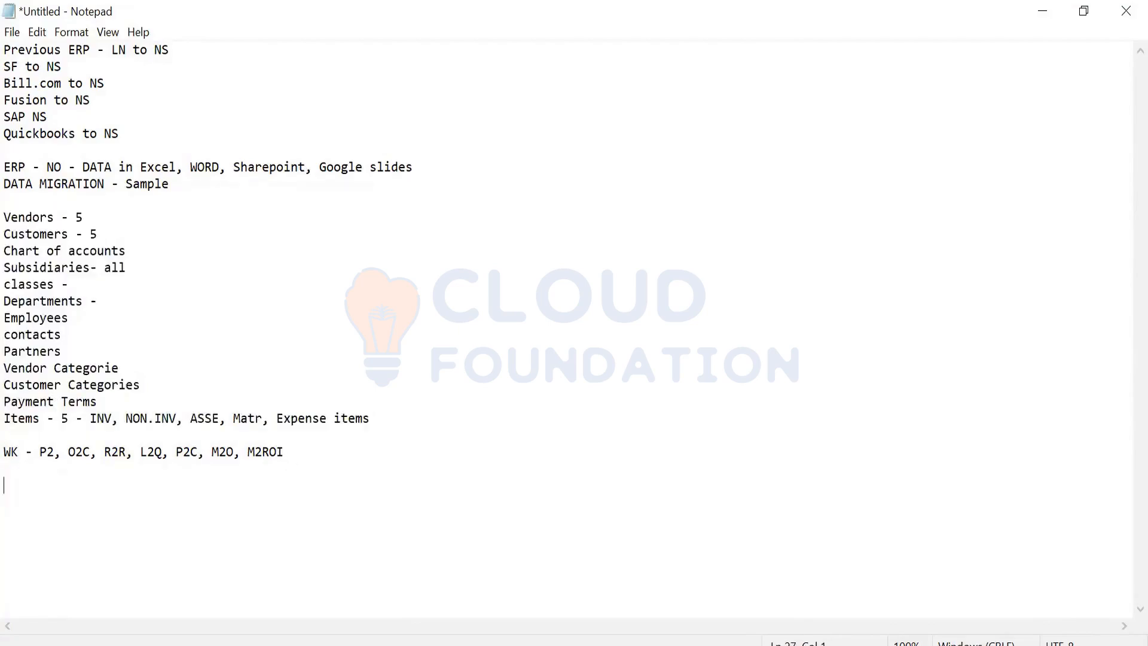
text(UAT -)
click(285, 461)
key(Left)
key(Left)
key(Left)
key(Left)
key(Left)
key(Left)
key(Left)
key(Left)
key(Left)
key(Left)
key(Left)
key(Left)
key(Left)
key(Left)
key(Left)
text(P)
Add the line "WK2 - CRP" below the UAT line and relabel the first WK line as "WK1. CRP"
key(Down)
key(Down)
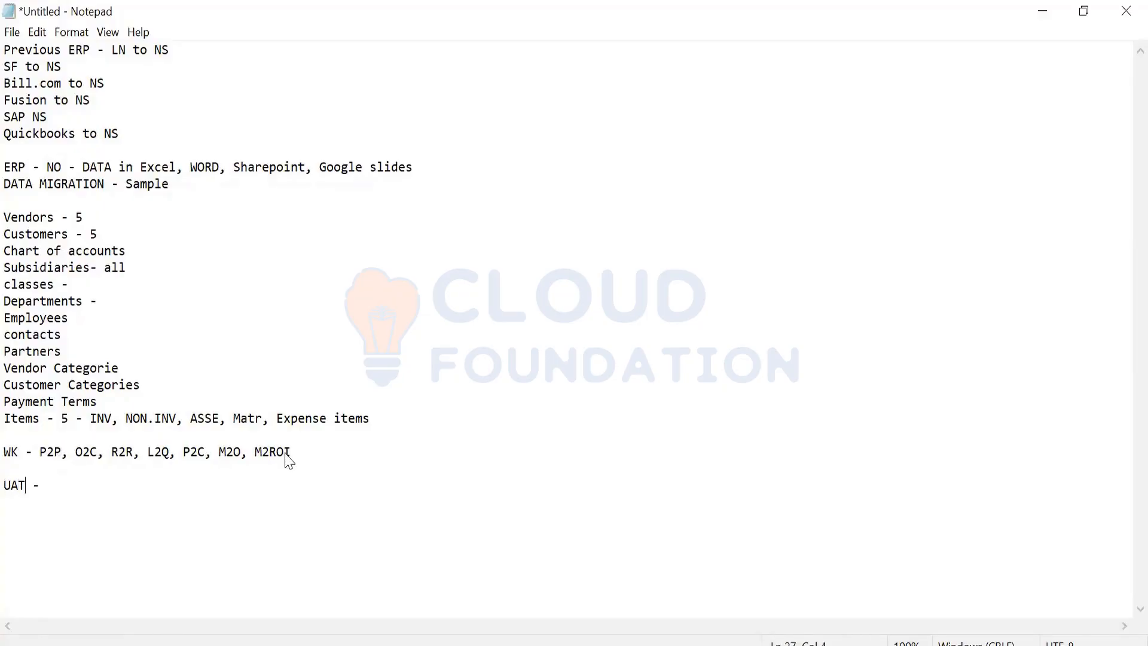
key(End)
text(WK2)
text( - )
text(CRP)
text(1. CRP)
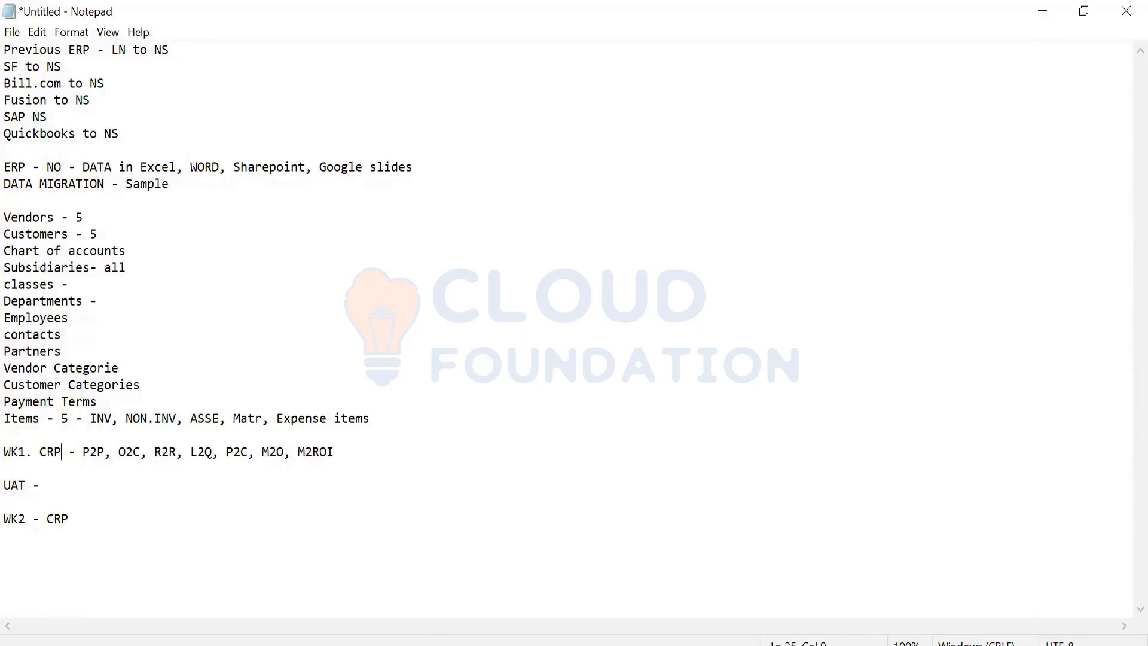
Copy the workflow list from P2P through M2ROI in the WK1 line to the end of the WK2 line
key(Down)
key(Down)
key(Down)
key(Down)
key(Right)
key(Down)
key(shift+Left)
key(shift+Left)
key(shift+Left)
key(shift+Left)
key(shift+Left)
key(shift+Left)
key(shift+Left)
key(shift+Left)
key(shift+Left)
key(shift+Left)
key(shift+Left)
key(shift+Left)
key(shift+Left)
key(shift+Left)
key(shift+Left)
key(shift+Left)
key(shift+Left)
key(shift+Left)
key(shift+Left)
key(shift+Left)
key(ctrl+c)
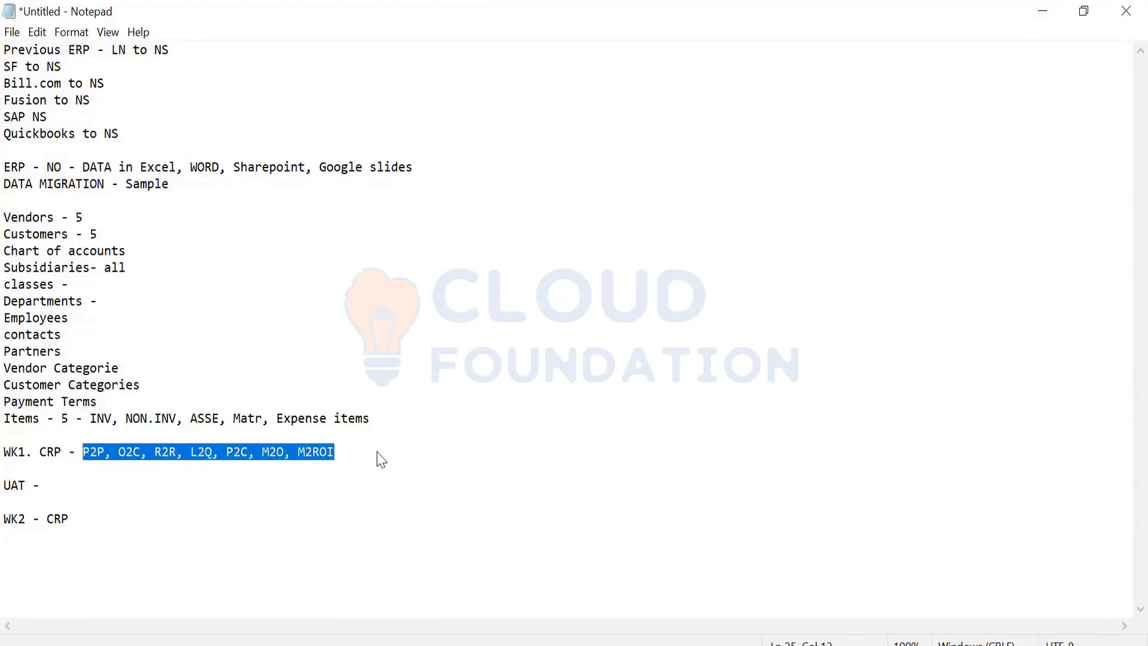
key(Down)
key(Down)
key(Down)
key(Down)
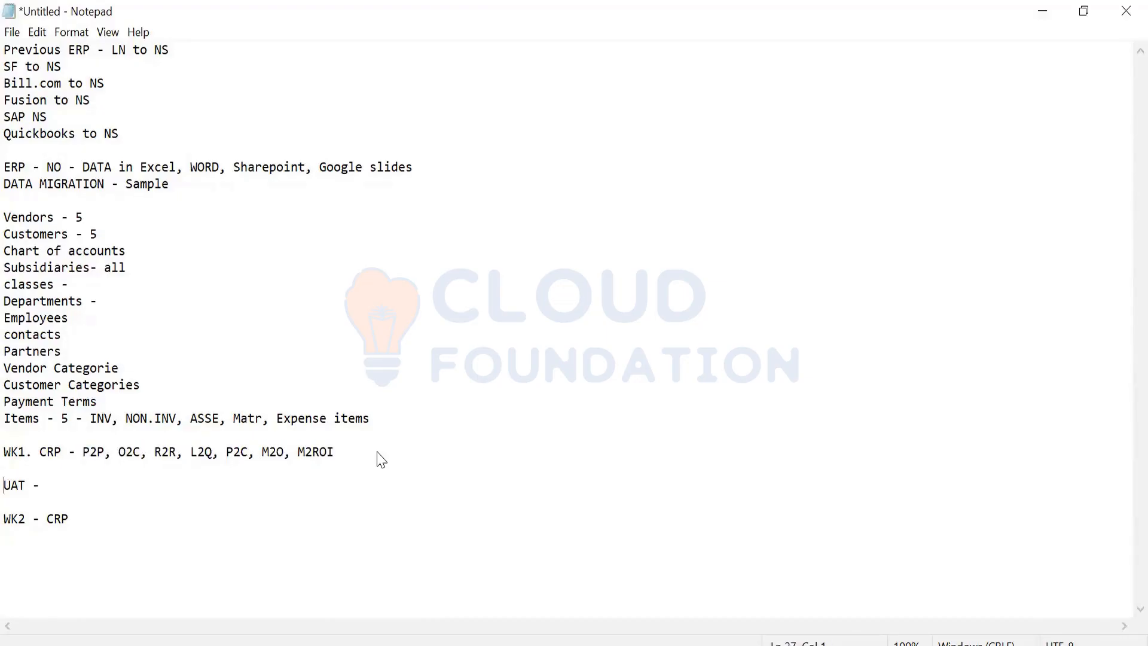
key(Right)
key(Right)
key(ctrl+v)
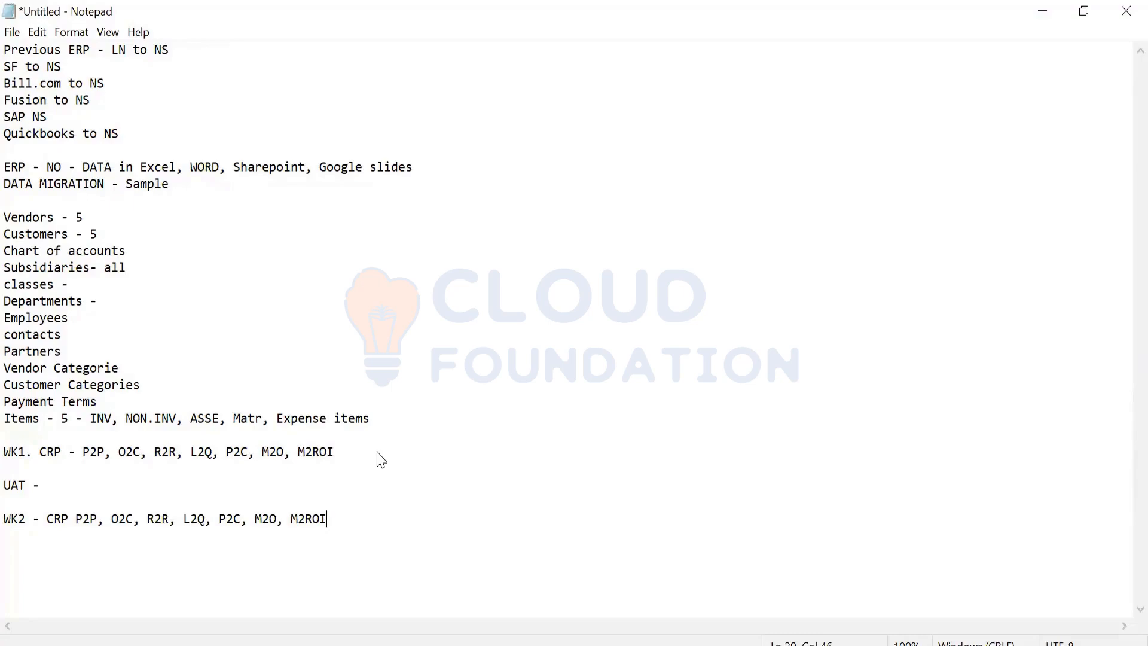
Add the heading "DATA MIGRATION" below the WK2 line, separated by a blank line
key(Return)
key(Return)
text(DATA MIGRATION)
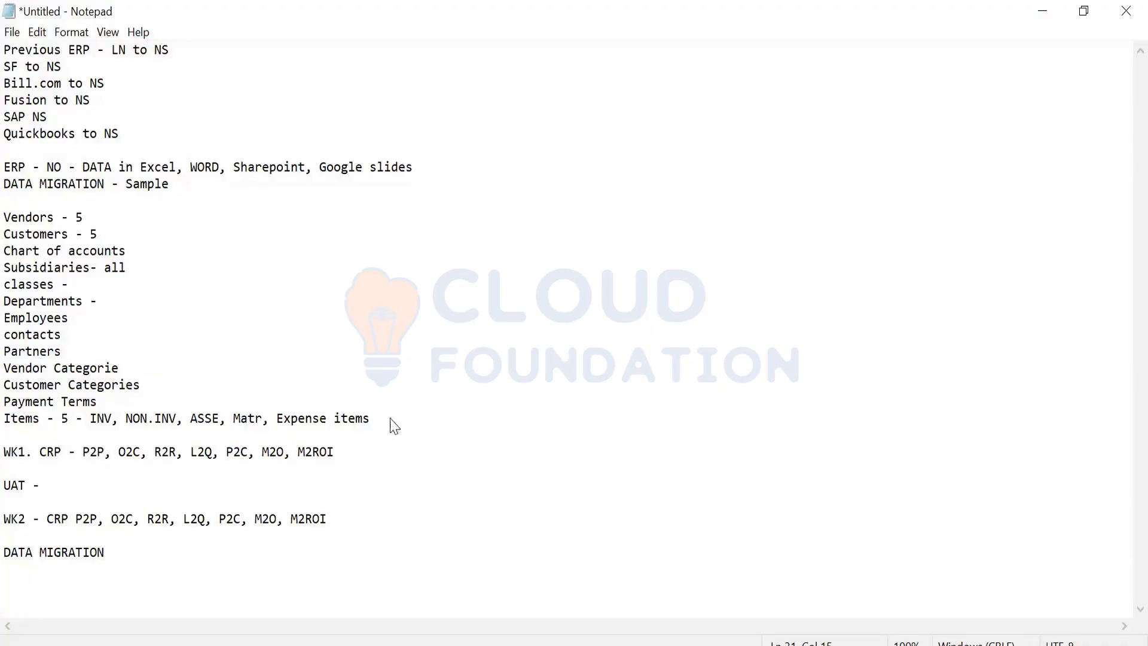
Copy the master-data list from Vendors through Items to directly below the new DATA MIGRATION heading
drag(394, 426, 3, 226)
key(ctrl+c)
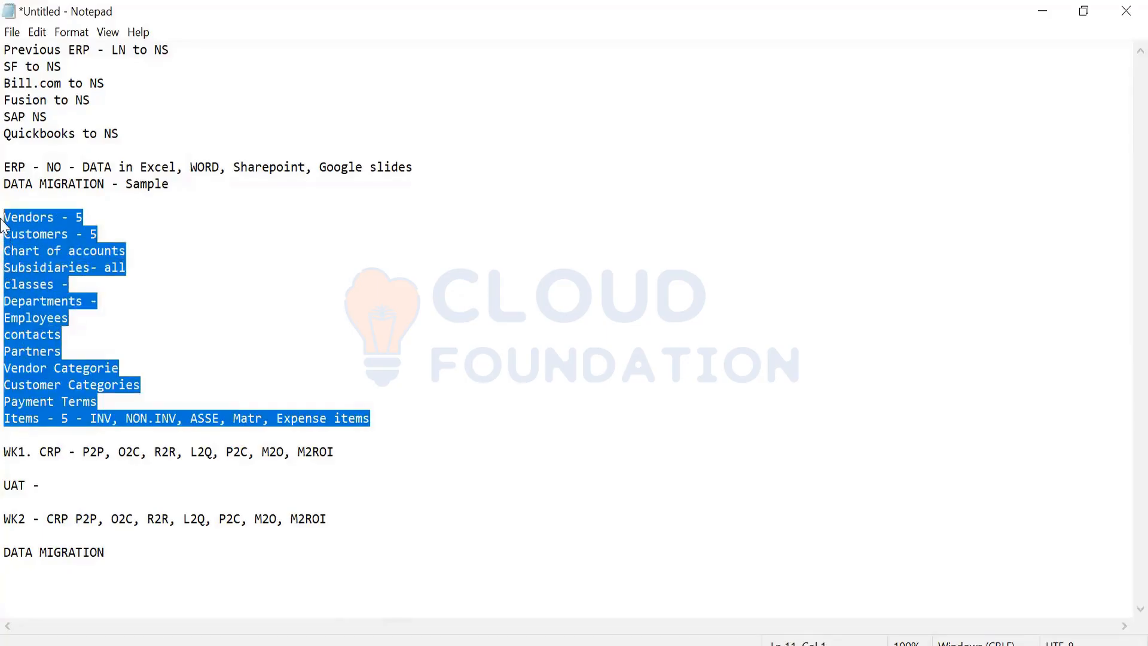
click(136, 566)
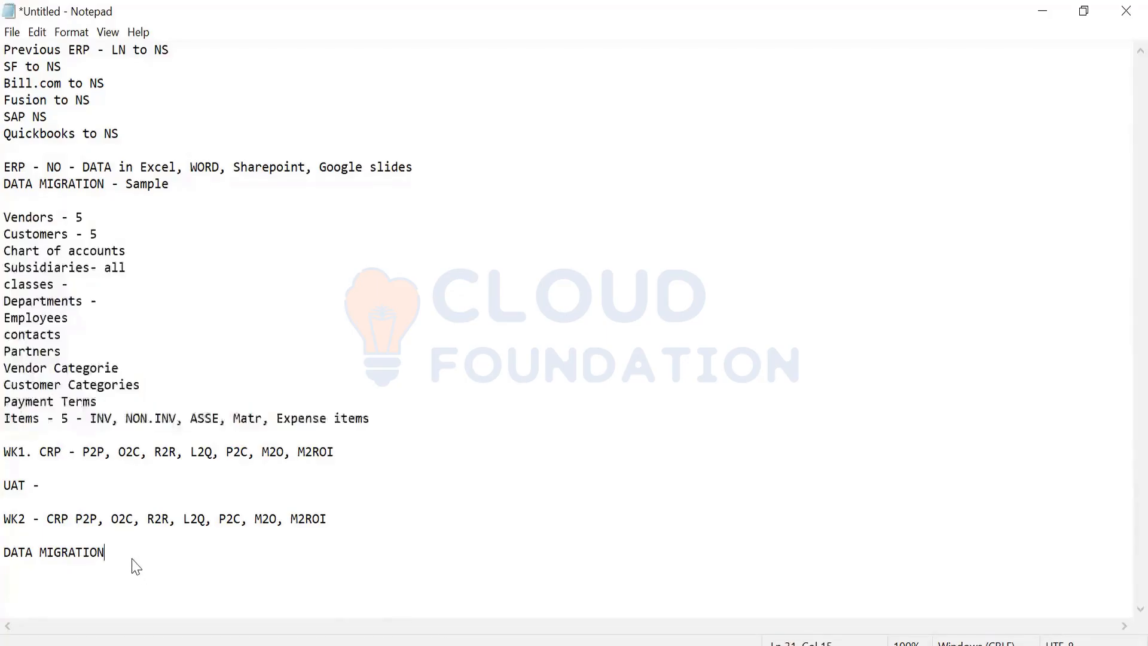
key(Return)
key(ctrl+v)
Mark Vendors, Customers and Chart of accounts as "FULL" in the copied list
key(Up)
key(Up)
key(Up)
key(Up)
key(Up)
key(Up)
key(Up)
key(Up)
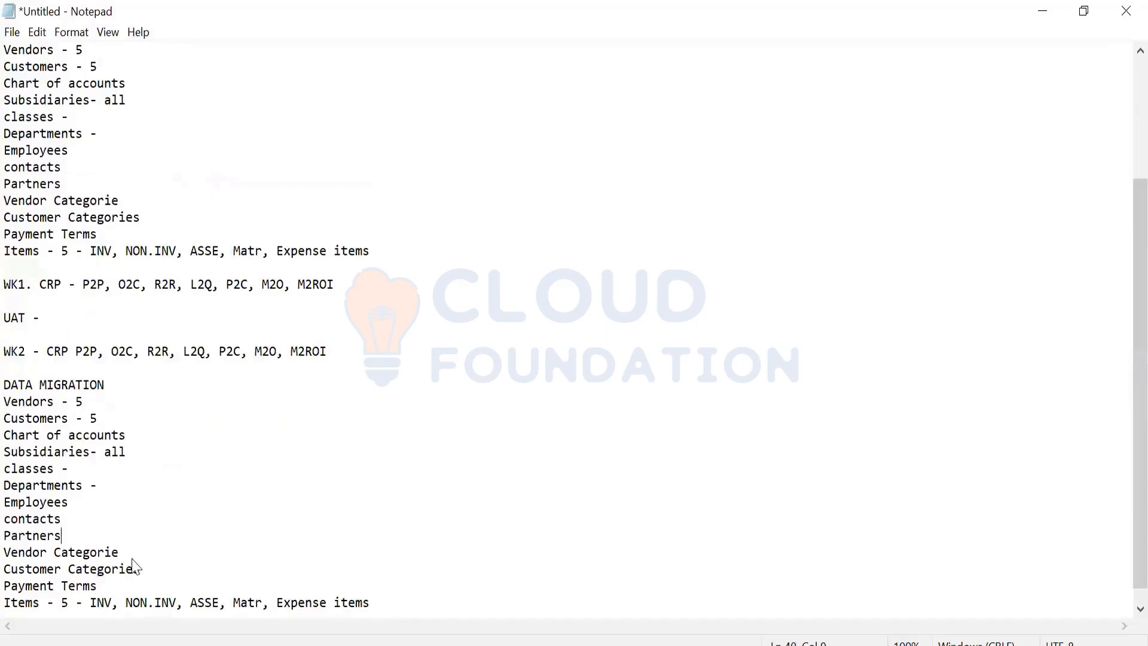
key(Up)
key(Up)
key(Up)
key(BackSpace)
text(FULL)
key(Down)
key(BackSpace)
text(FULL)
key(Down)
key(End)
text(- FULL)
Replace "all" with "FULL" on the Subsidiaries line of the copied list
key(Down)
key(BackSpace)
key(BackSpace)
key(BackSpace)
text(FUL)
key(BackSpace)
key(BackSpace)
text(I)
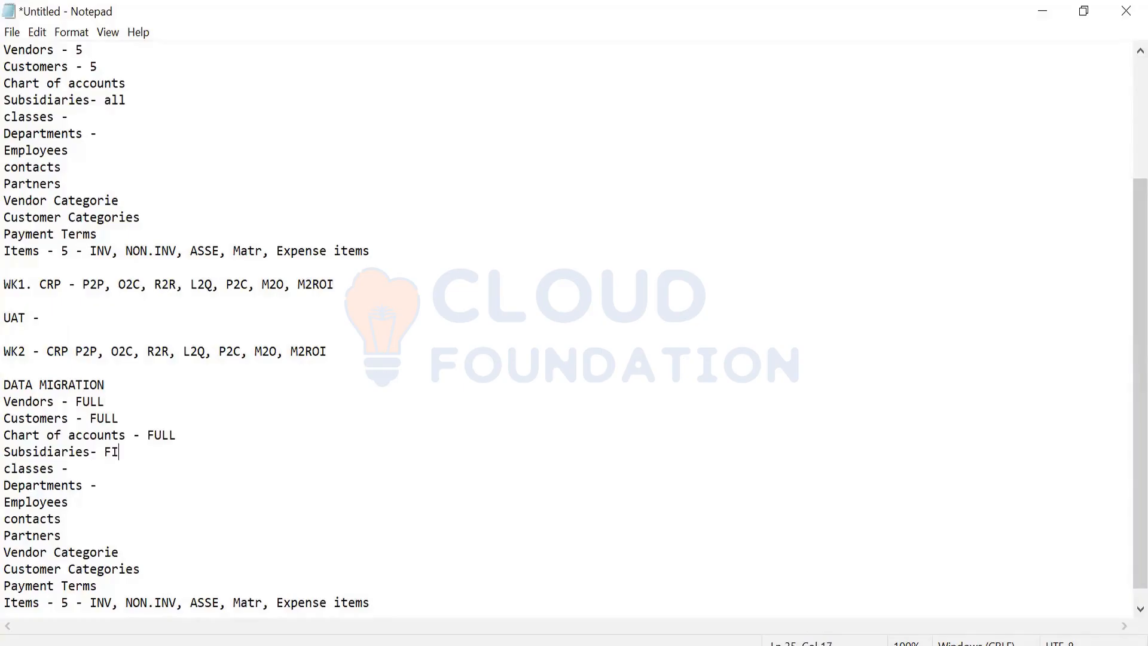
text(ULL)
key(BackSpace)
Copy "FULL" from the Subsidiaries line to the ends of the classes, Departments and Employees lines
key(Right)
key(shift+Left)
key(shift+Left)
key(shift+Left)
key(shift+Left)
key(ctrl+c)
key(Down)
key(ctrl+v)
key(Down)
key(ctrl+v)
key(Down)
key(ctrl+v)
key(Down)
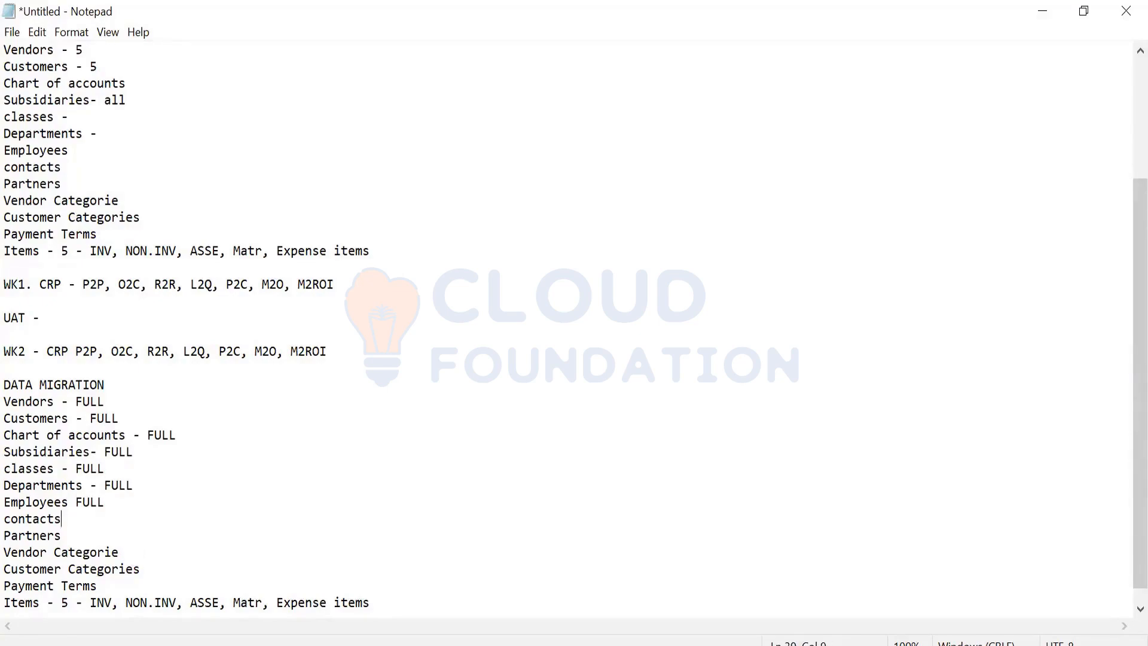
Append "FULL" to the contacts and Partners lines, and complete the vendor category line as "Vendor CategorieS FULL"
key(ctrl+v)
key(Down)
key(ctrl+v)
key(Down)
text(S)
key(ctrl+v)
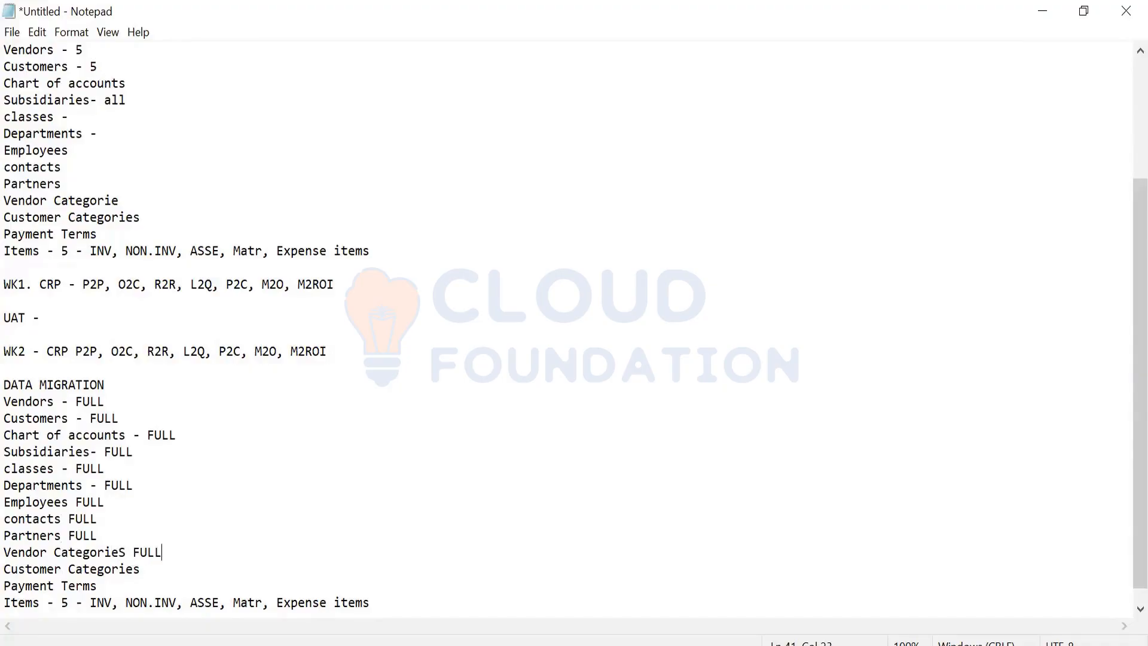
Append "FULL" to the Customer Categories, Payment Terms and Items lines of the copied list
key(Down)
key(ctrl+v)
key(Down)
text(FULL FULL)
Add the heading "OPEN TRANSACTIONS" below the copied list, with the line "OPEN POs" under it
key(Return)
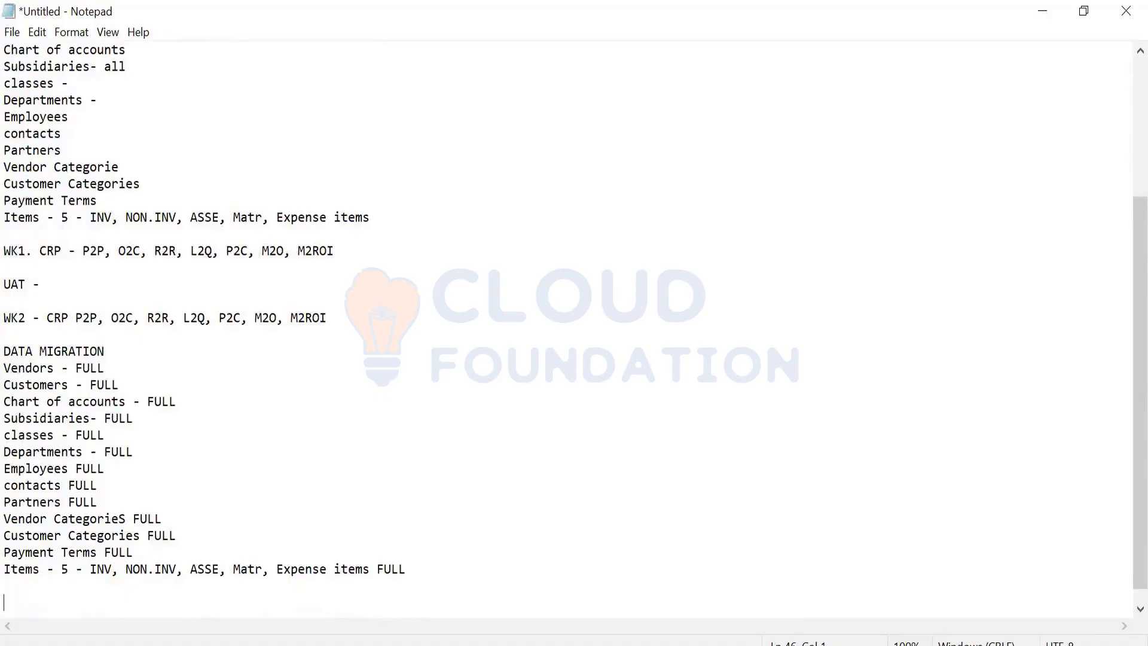
text(OPEN TRANSACTIONS)
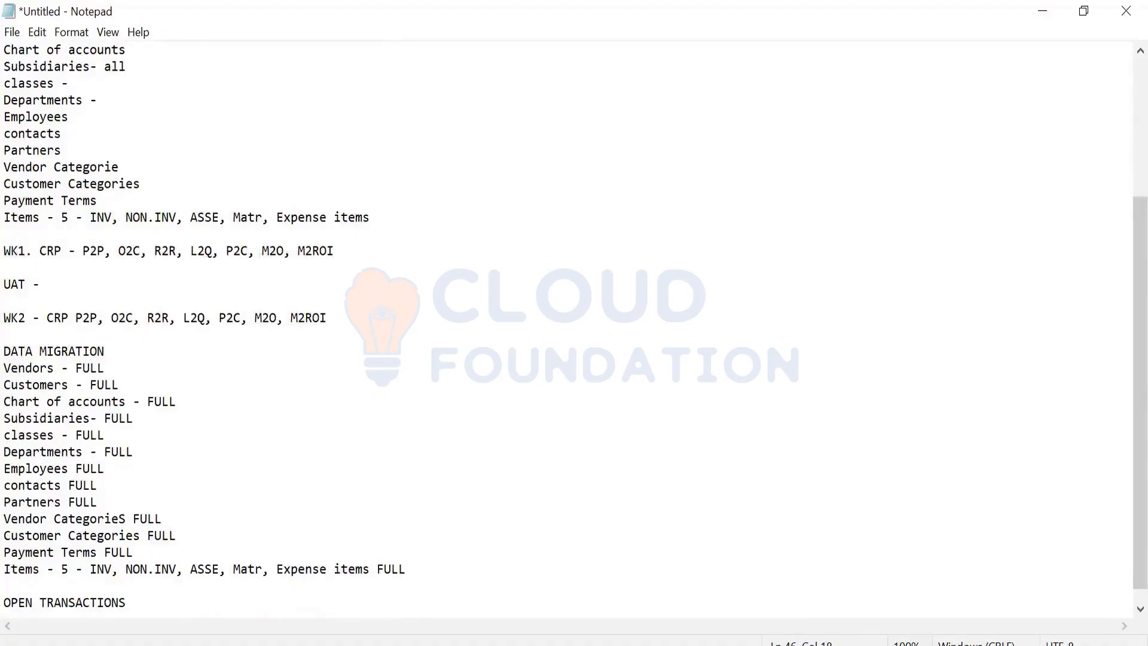
key(Return)
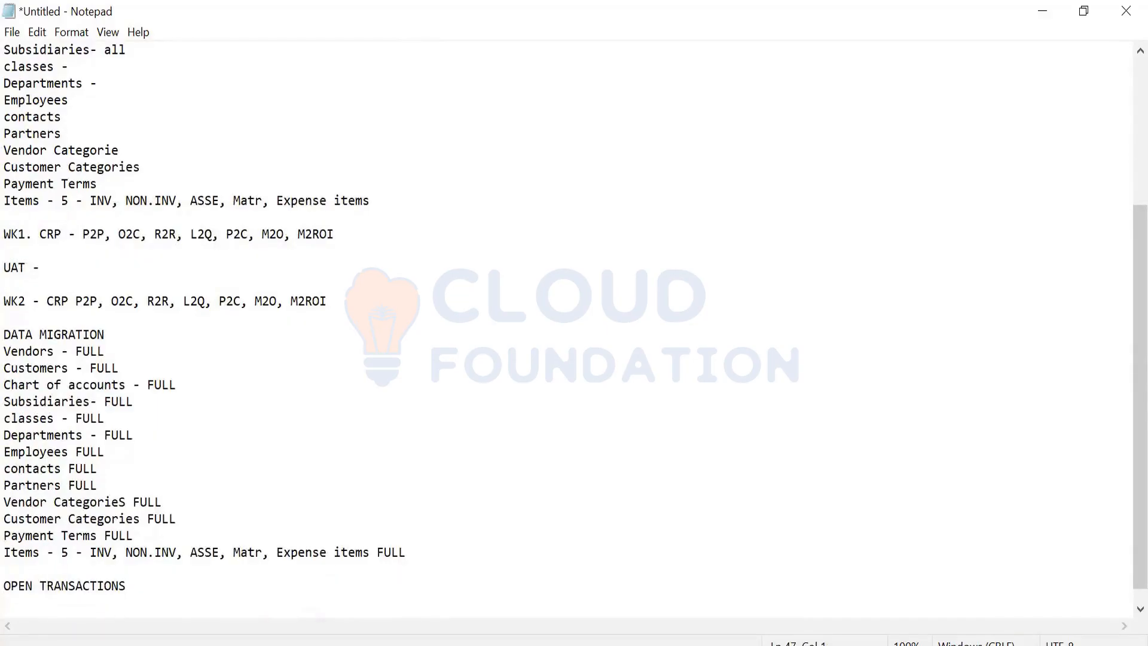
text(OPEN POS)
key(BackSpace)
text(s)
key(Return)
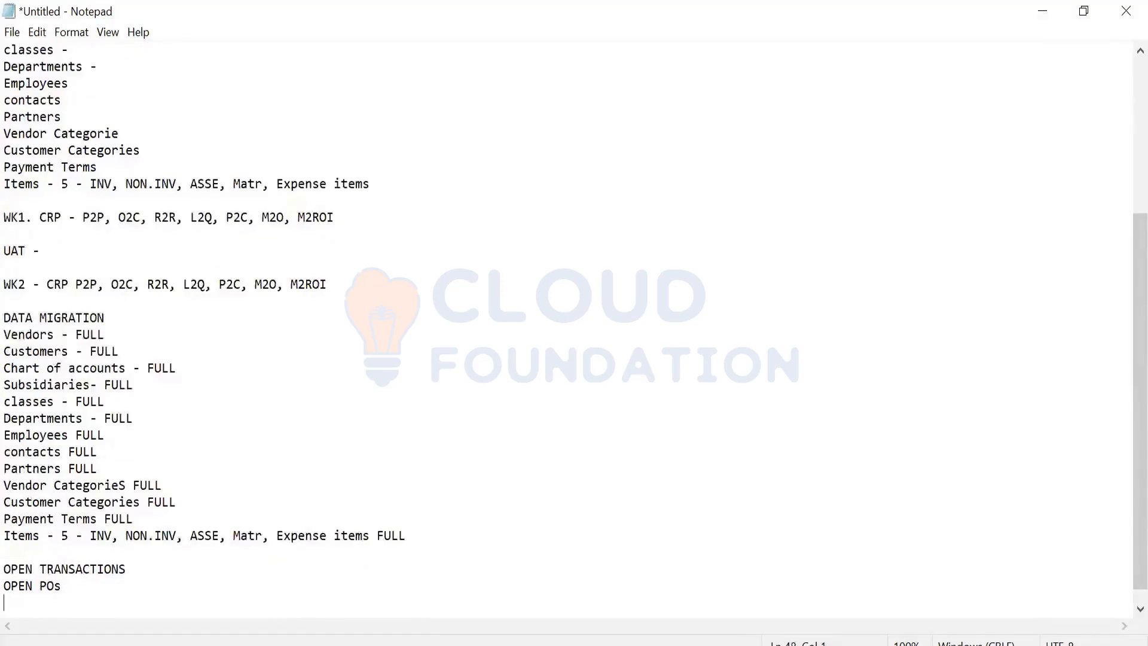
Add the lines "OPEN SOs" and "OPEN A/P - Accounts Payable - PENDING BILLS" below "OPEN POs"
text(OPEN SOs)
key(Return)
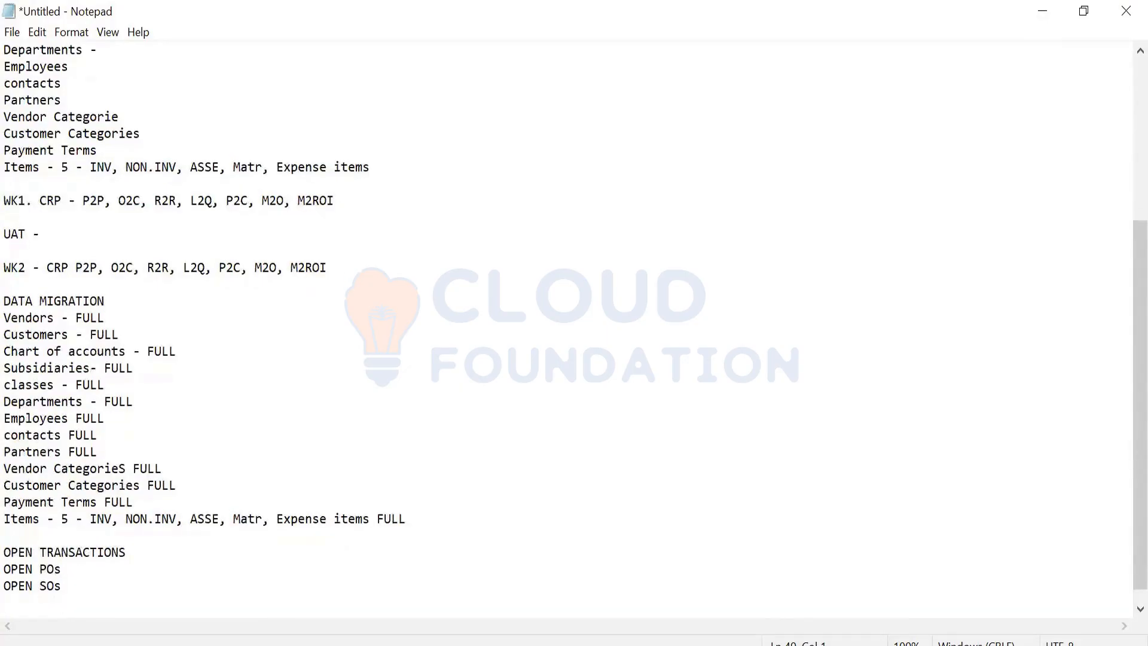
text(OPEN A/P - Accounts Pa)
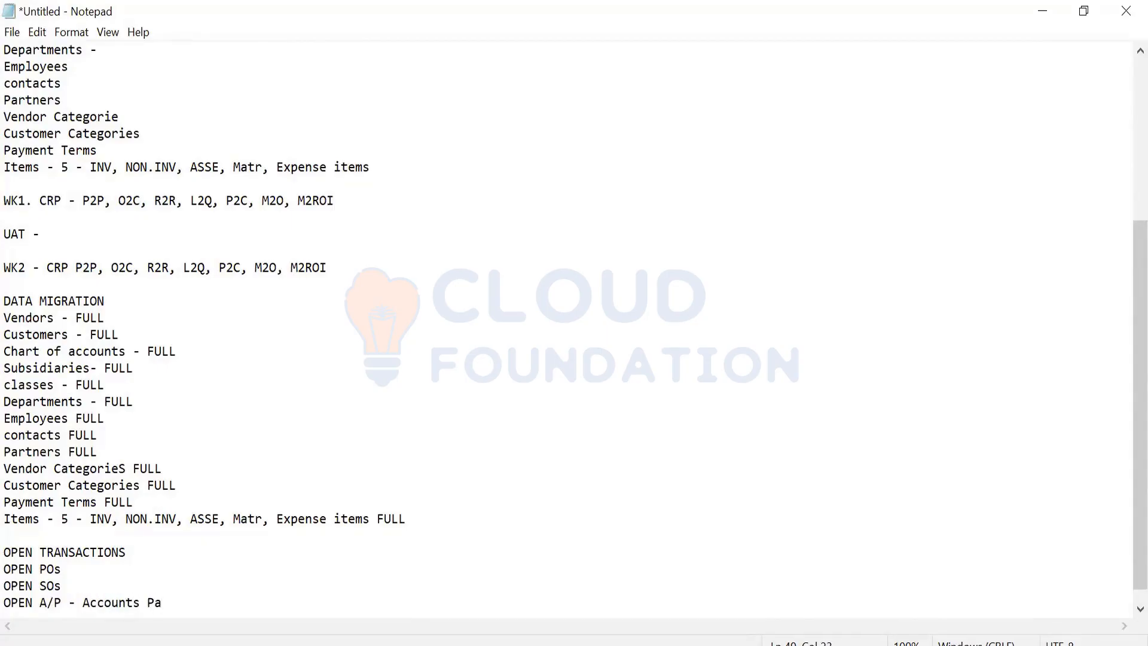
text(yable -)
text(PENDING B)
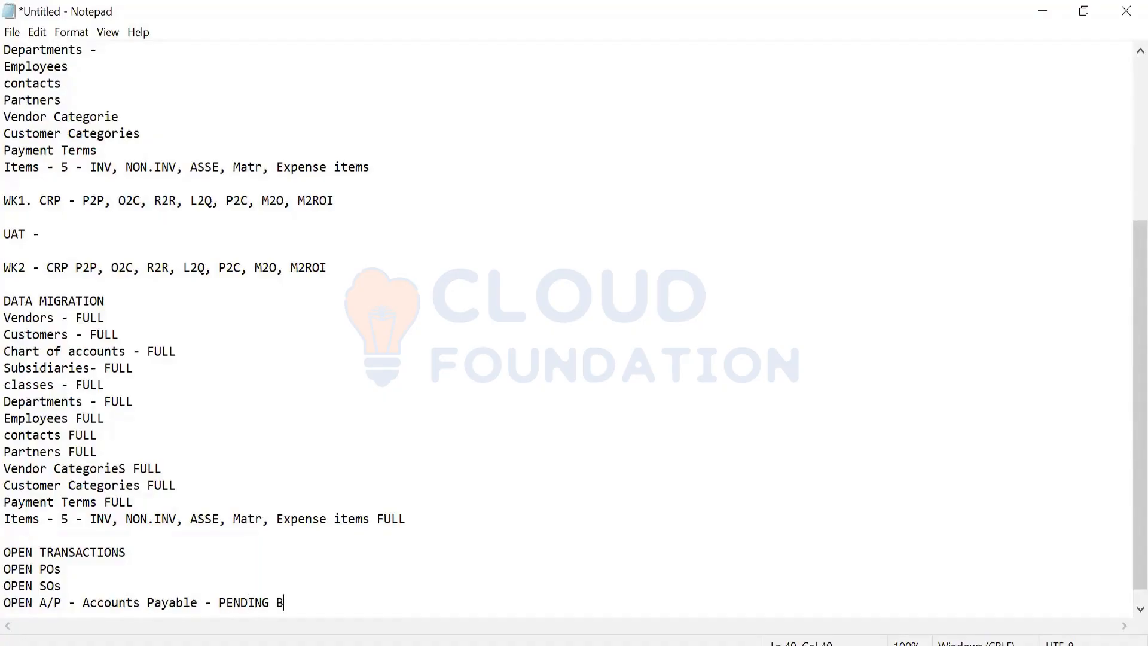
text(ILLS)
key(Return)
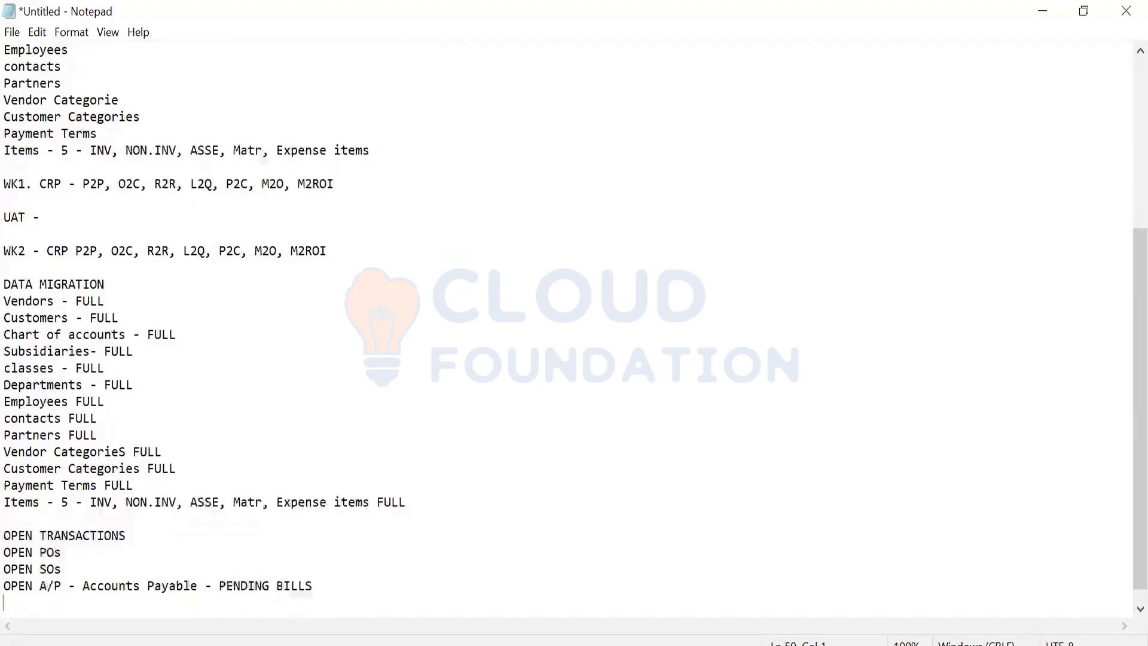
Add the line "OPEN A/R - Accounts Receivable - PENDING INVOICES" below the Accounts Payable line
text(OPEN A/R -)
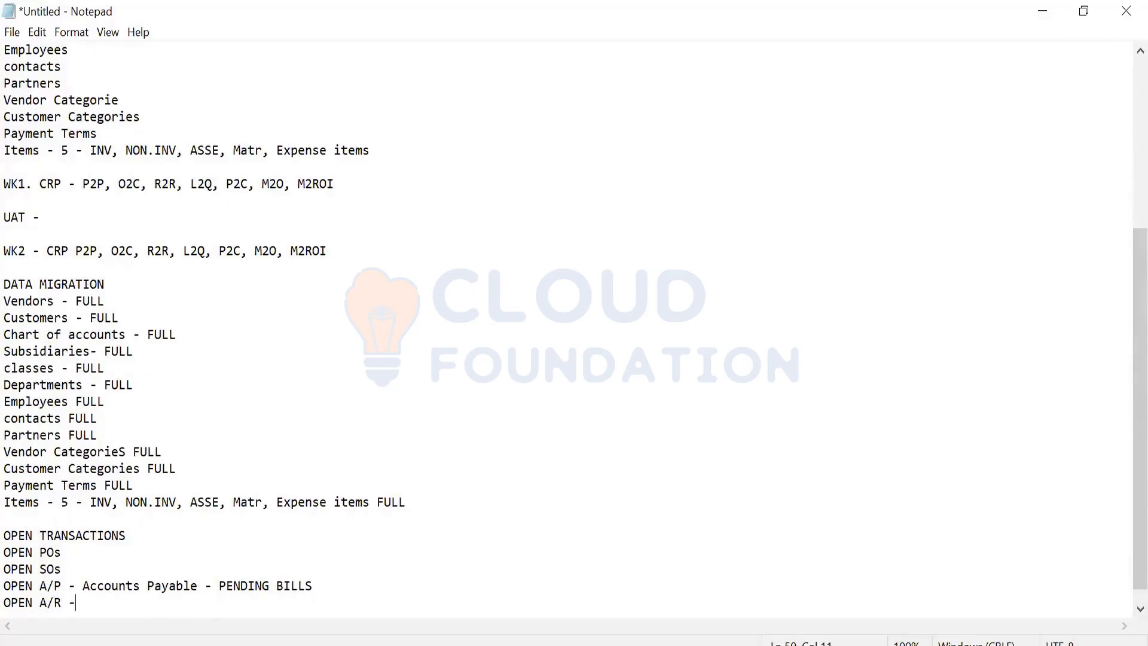
text( Accounts Receivable)
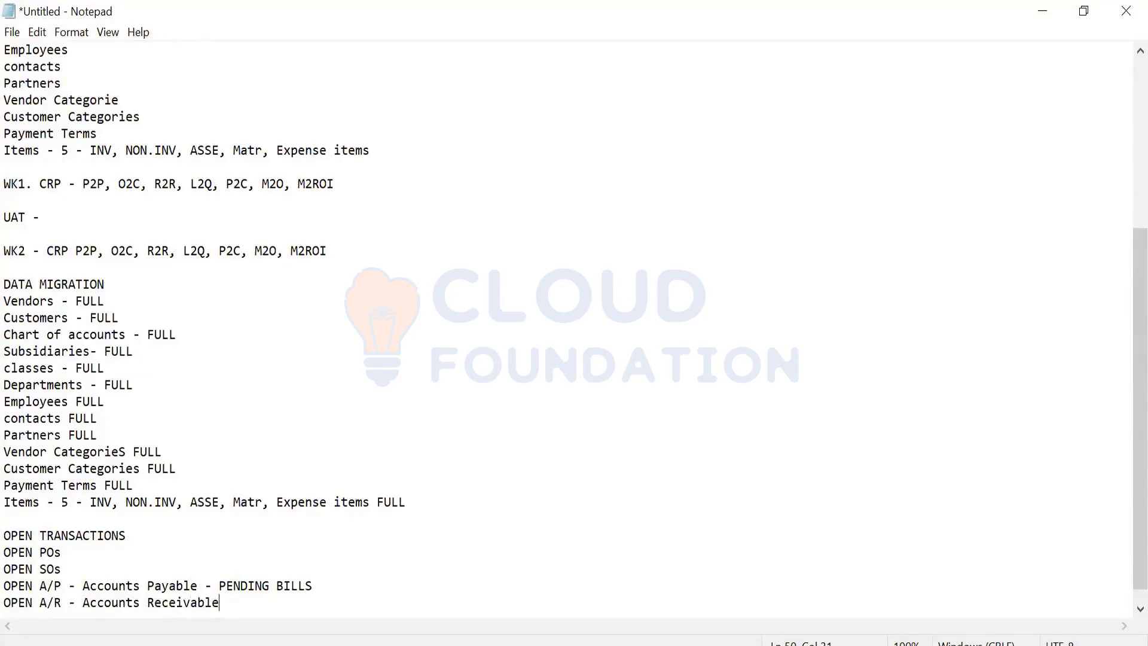
text( - PENDING)
text(INVOICES)
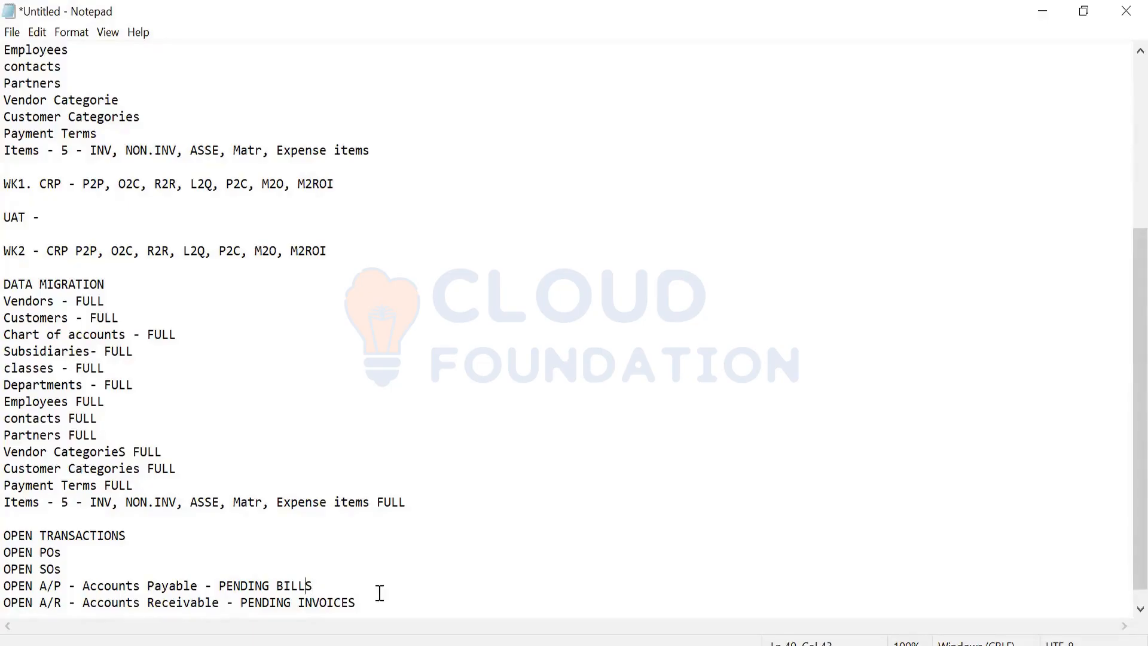
Insert "VENDOR" before "BILLS" in the A/P line and "CUSTOMER" before "INVOICES" in the A/R line
text(PURCHASE)
key(Left)
key(shift+Left)
key(shift+Left)
key(shift+Left)
key(shift+Left)
key(shift+Left)
key(shift+Left)
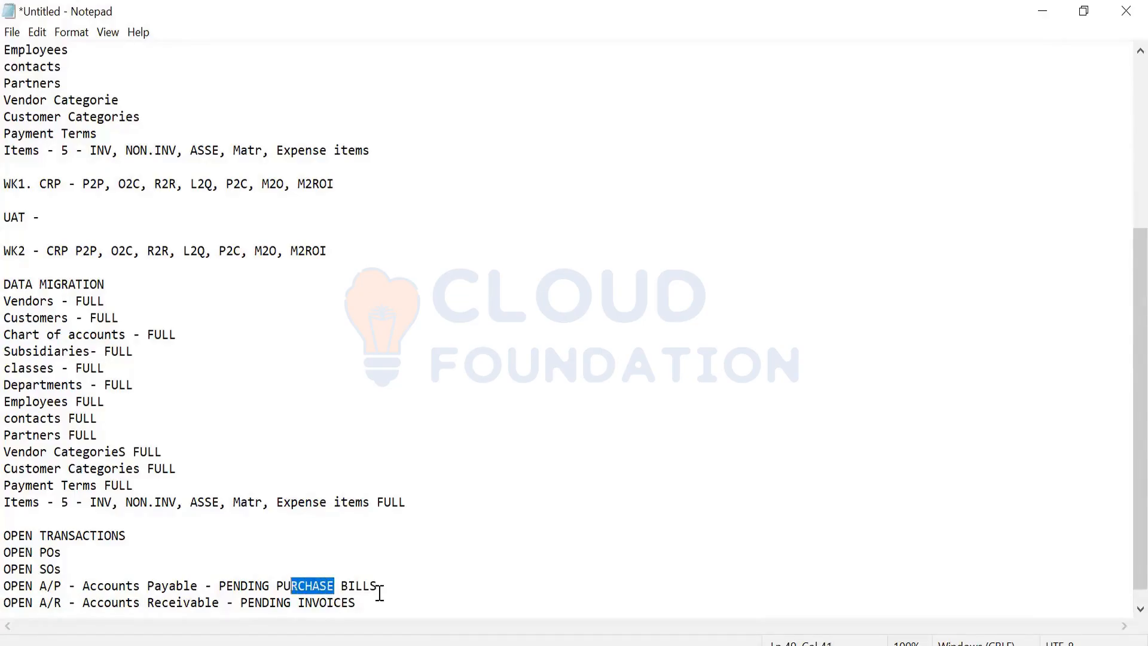
key(shift+Left)
key(shift+Left)
text(VENDOR)
key(Down)
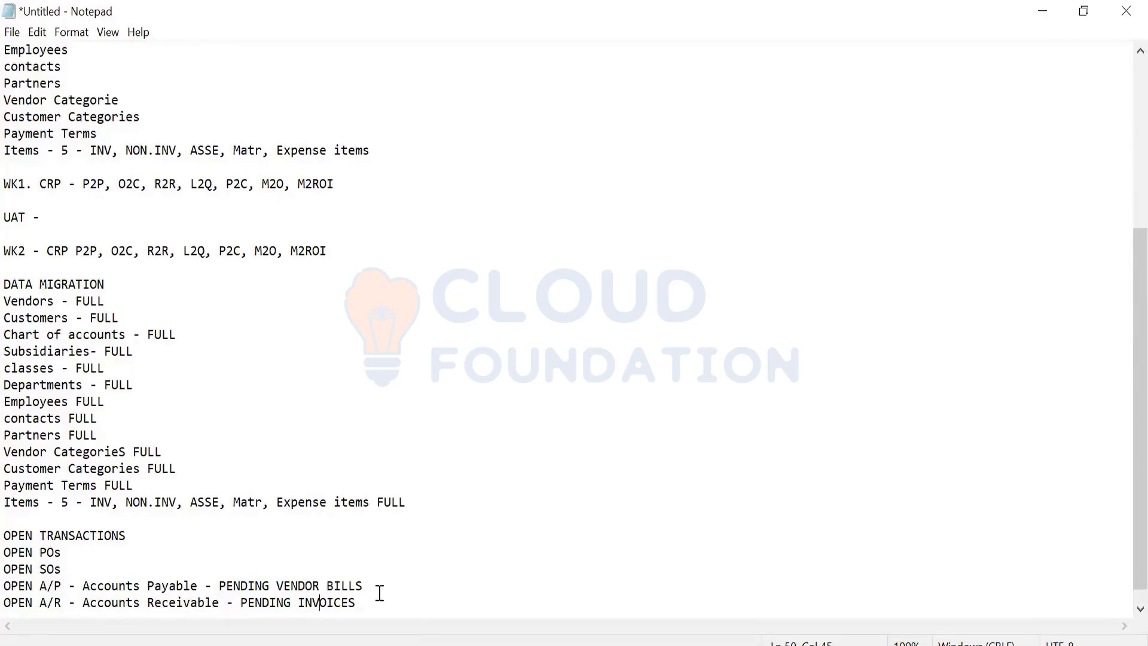
text(CUSTOMER)
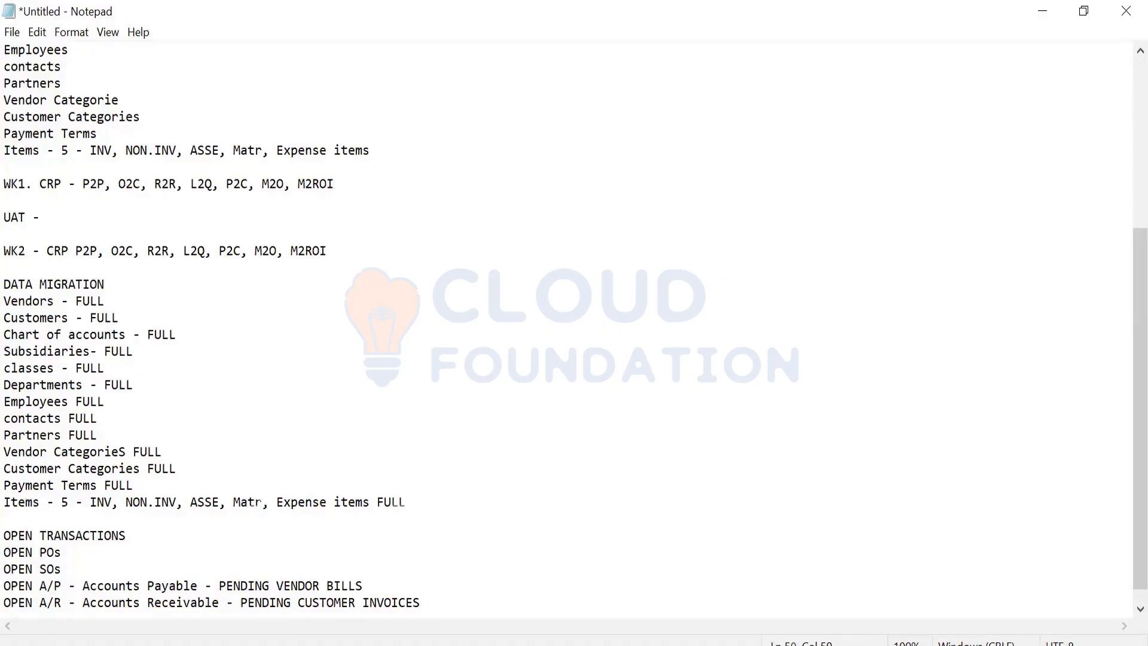
Add the line "TRIAL BALANCES - Each GL Account, will have balances - 1 Year" below the Accounts Receivable line
key(Return)
text(TRIAL)
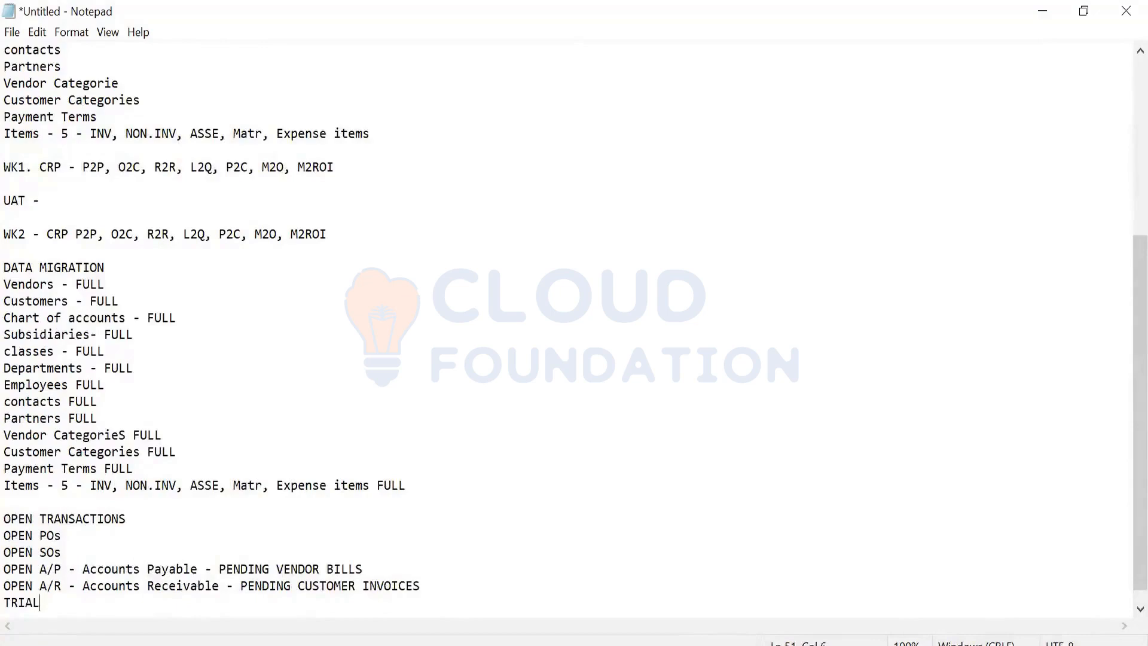
text( BALANCES - Each GL A)
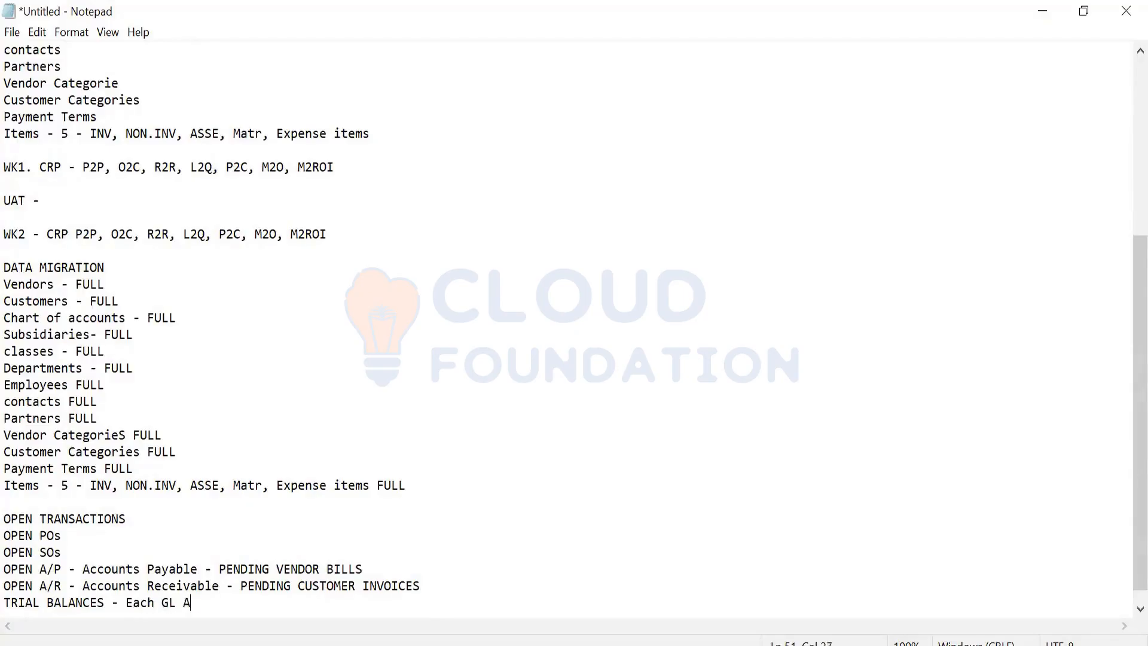
text(ccount, will have baal)
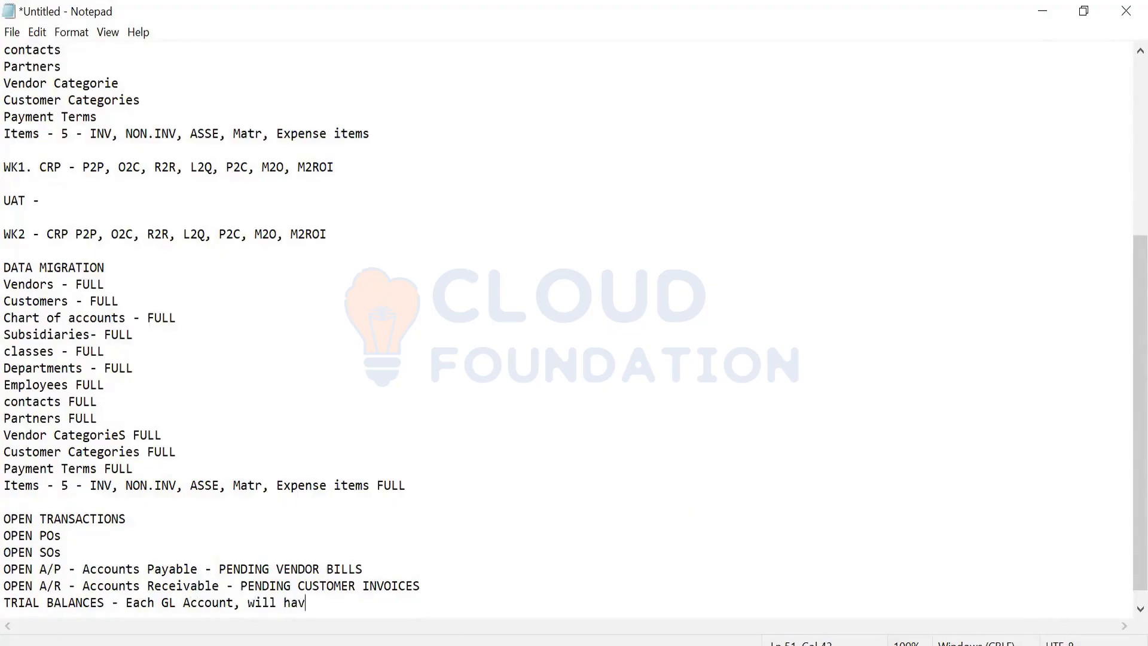
key(BackSpace)
key(BackSpace)
text(lances - 1 Yeatrs)
key(BackSpace)
key(BackSpace)
key(BackSpace)
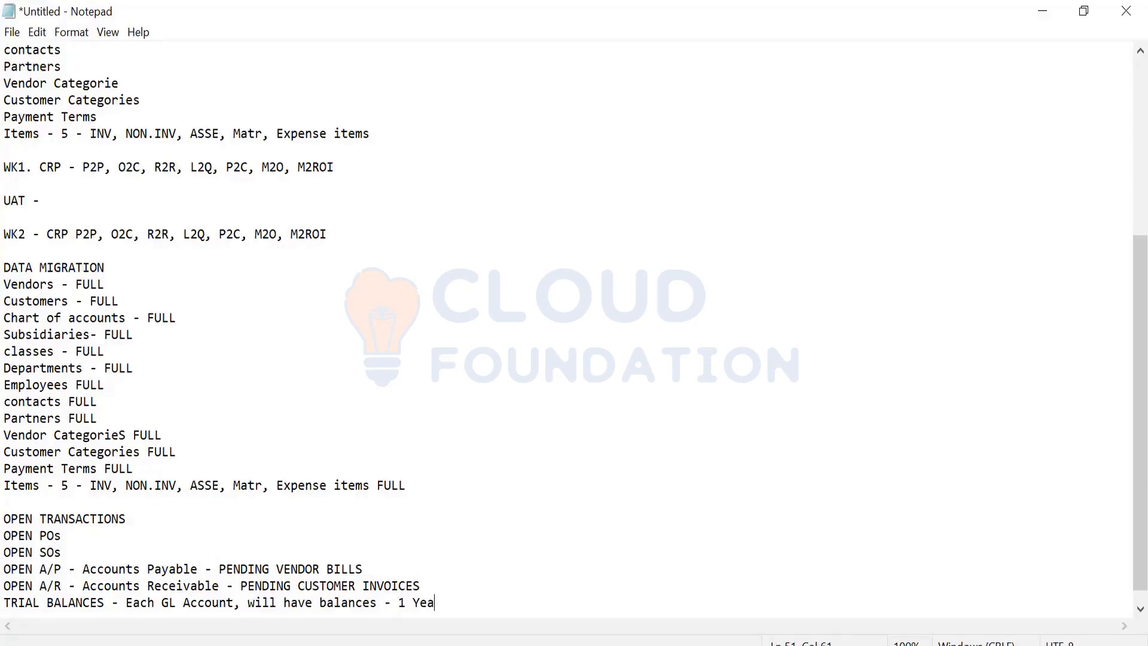
text(r)
key(Return)
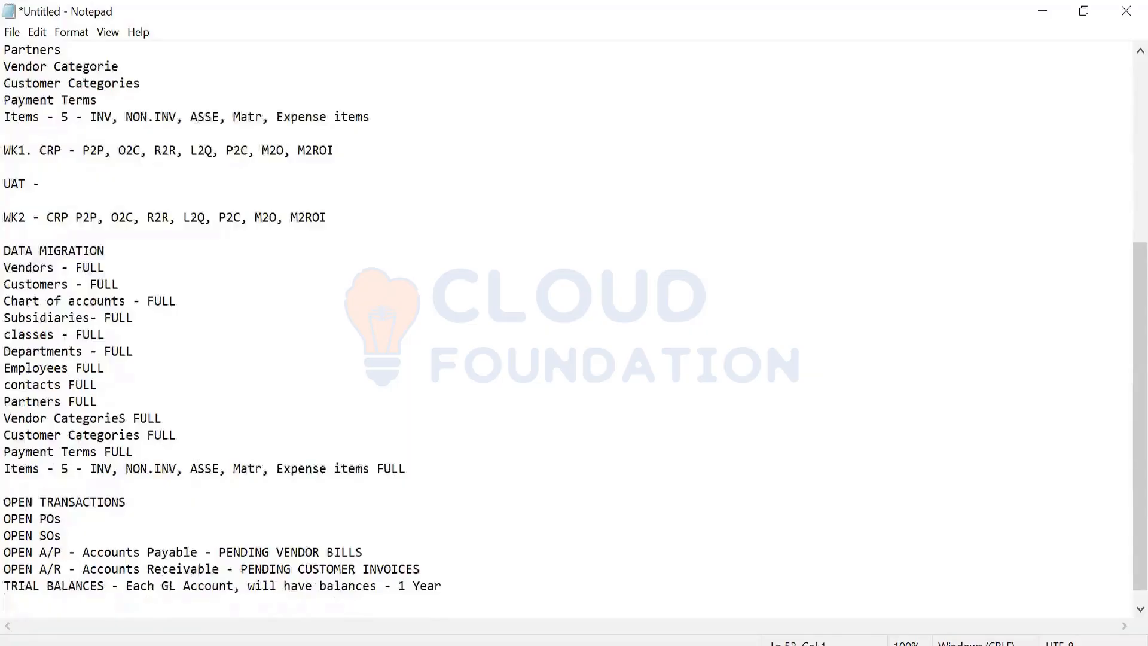
Add the line "Open Inventory - 1000 Item A, 2500 Item B - Netsuite" below the trial balances line
text(Open Inventor)
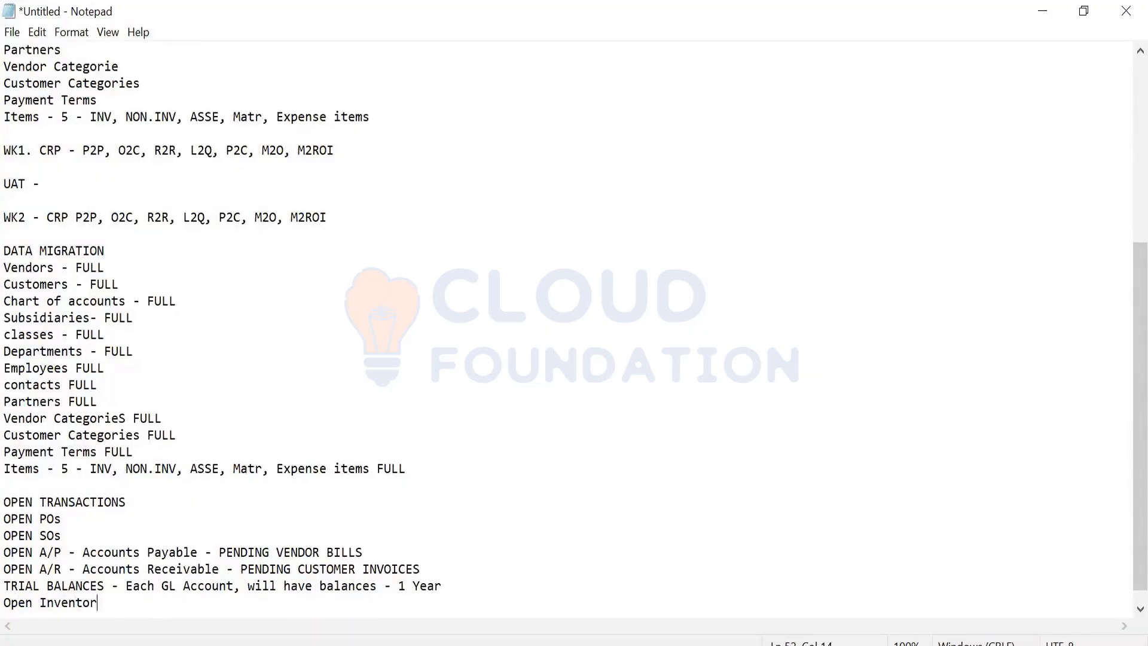
text(y -)
text(1000 Item a)
key(BackSpace)
text(A, 2500 )
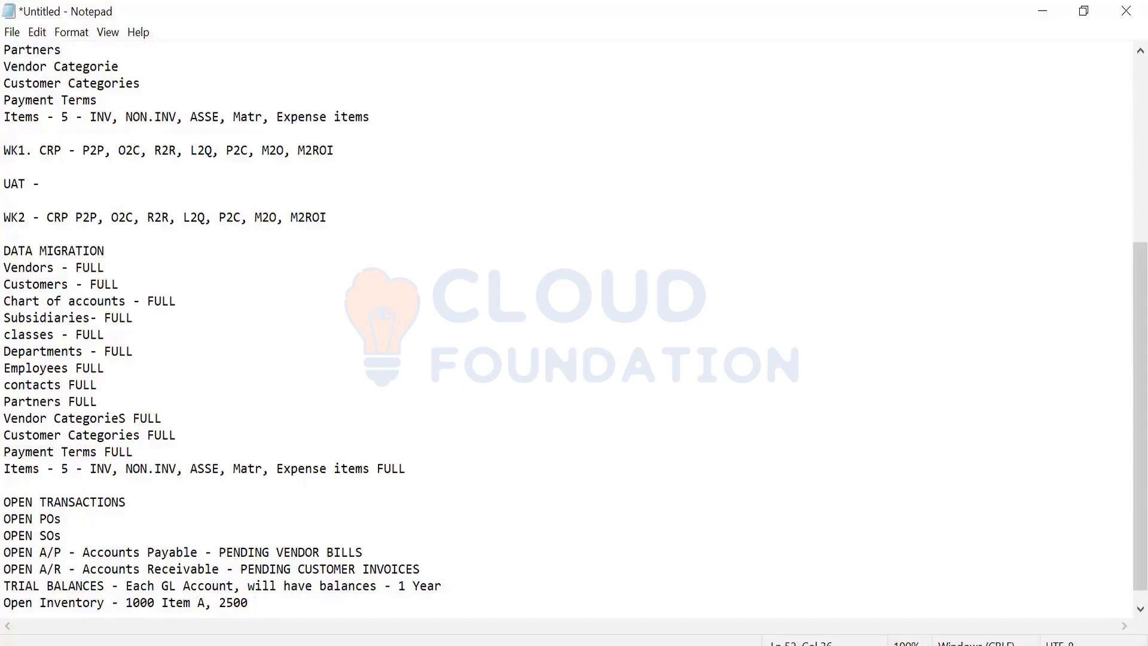
text(Item B - Netsuite)
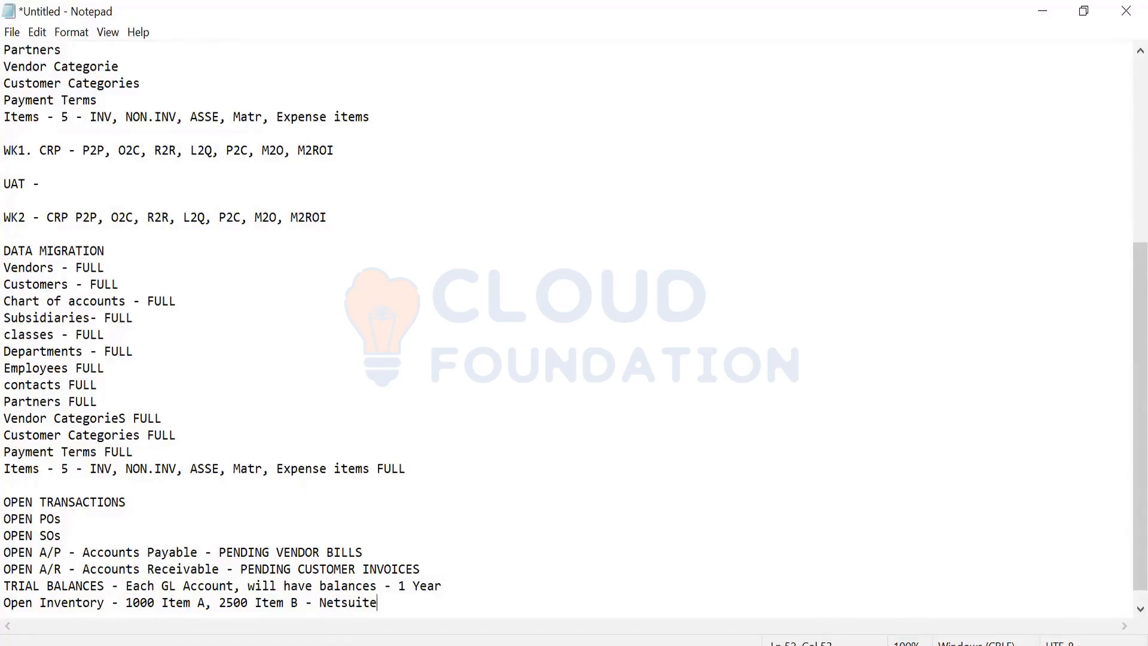
key(Return)
key(ctrl+a)
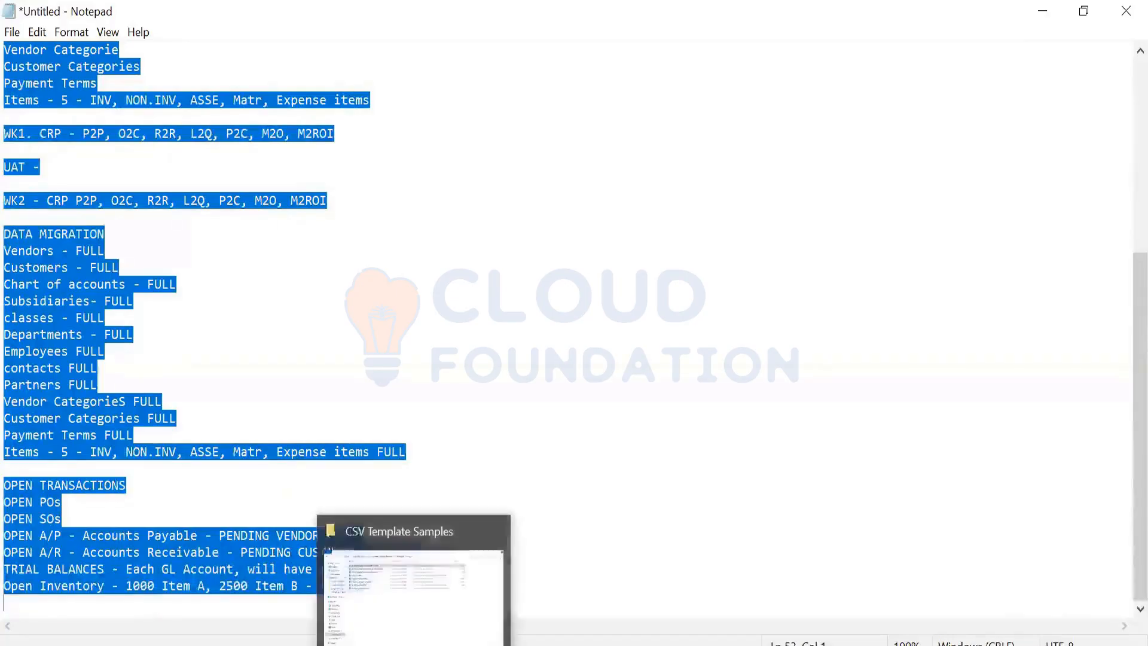
mouse_move(503, 644)
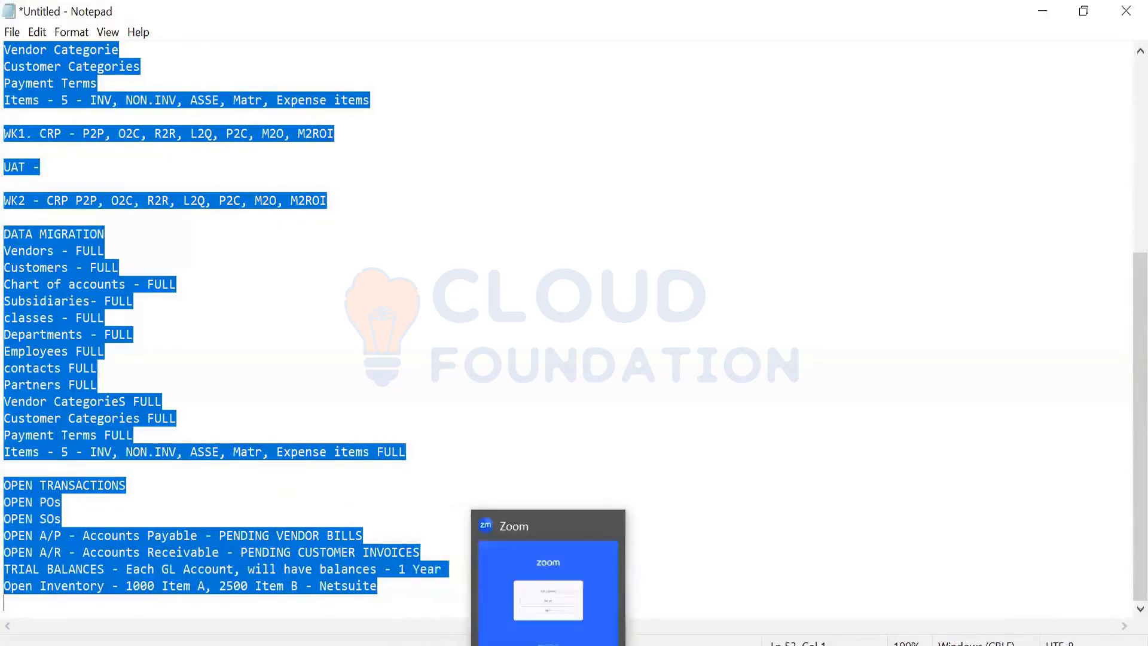
click(569, 645)
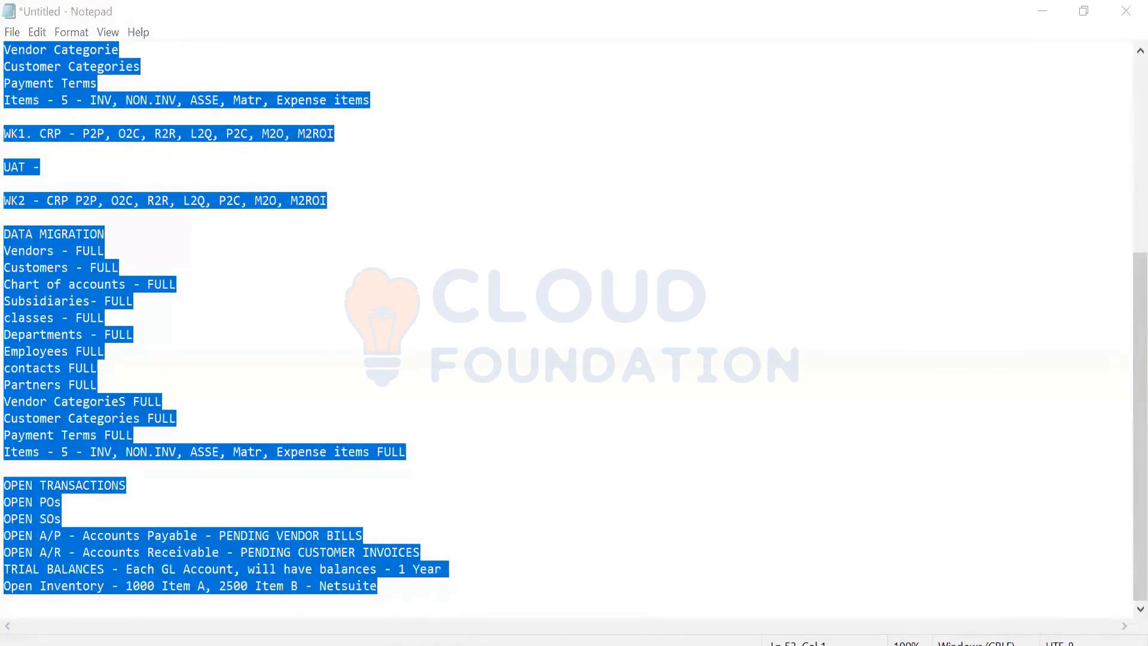
click(753, 145)
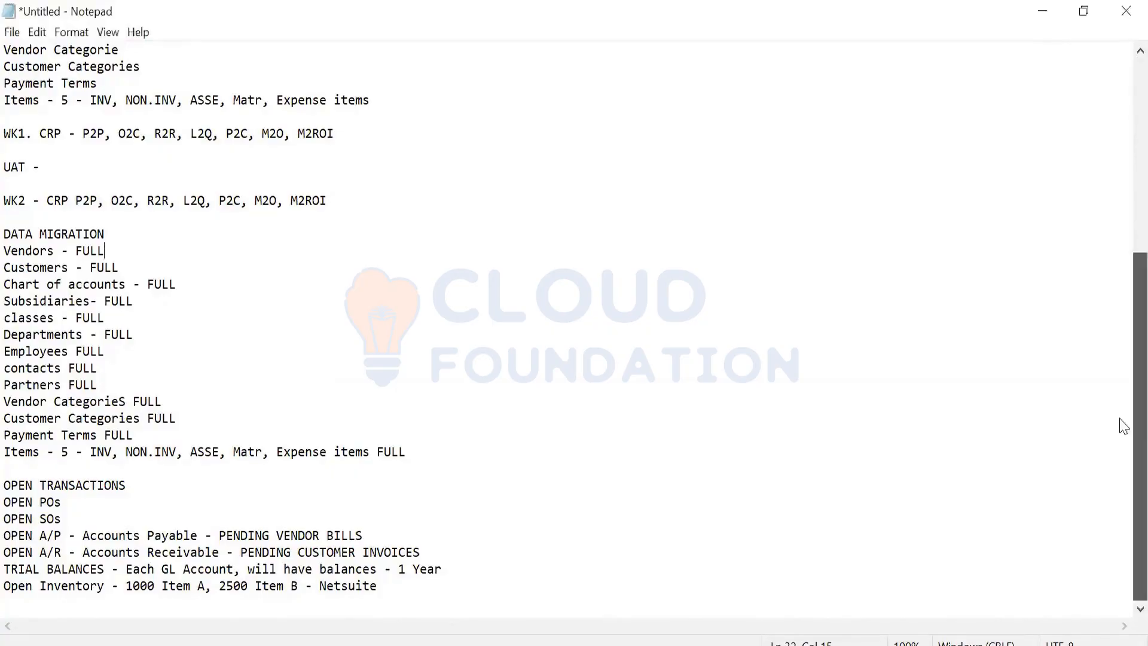
Review the sample data entries from Vendors to Departments, followed by the full migration and open transactions lists
scroll(1119, 421, up, 6)
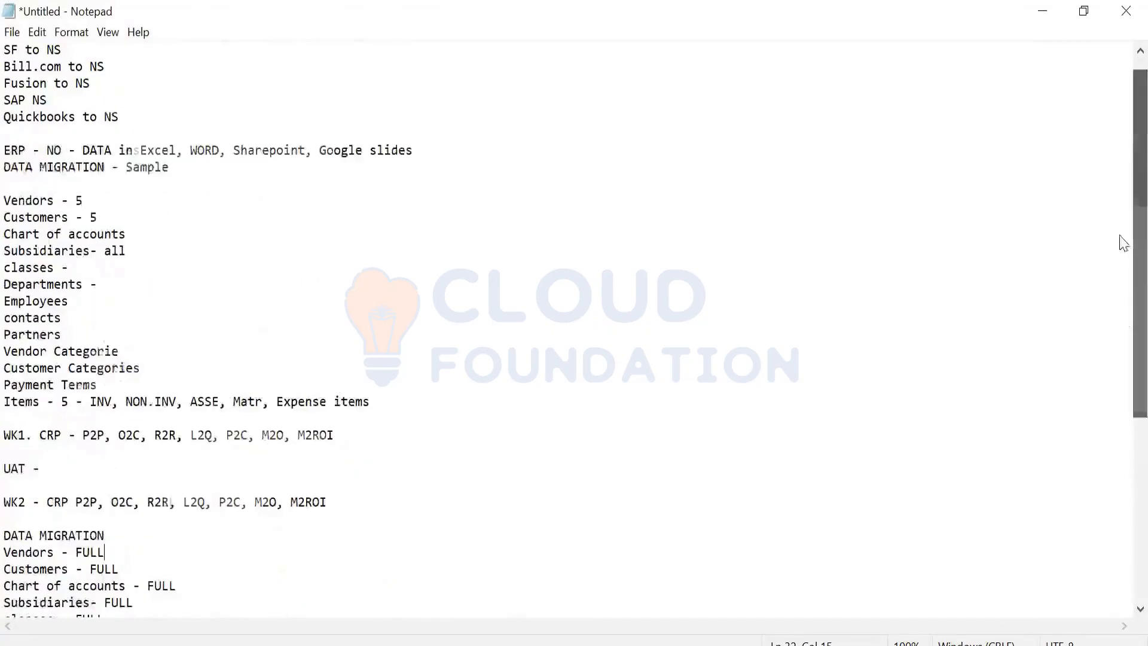
click(11, 198)
drag(12, 198, 136, 283)
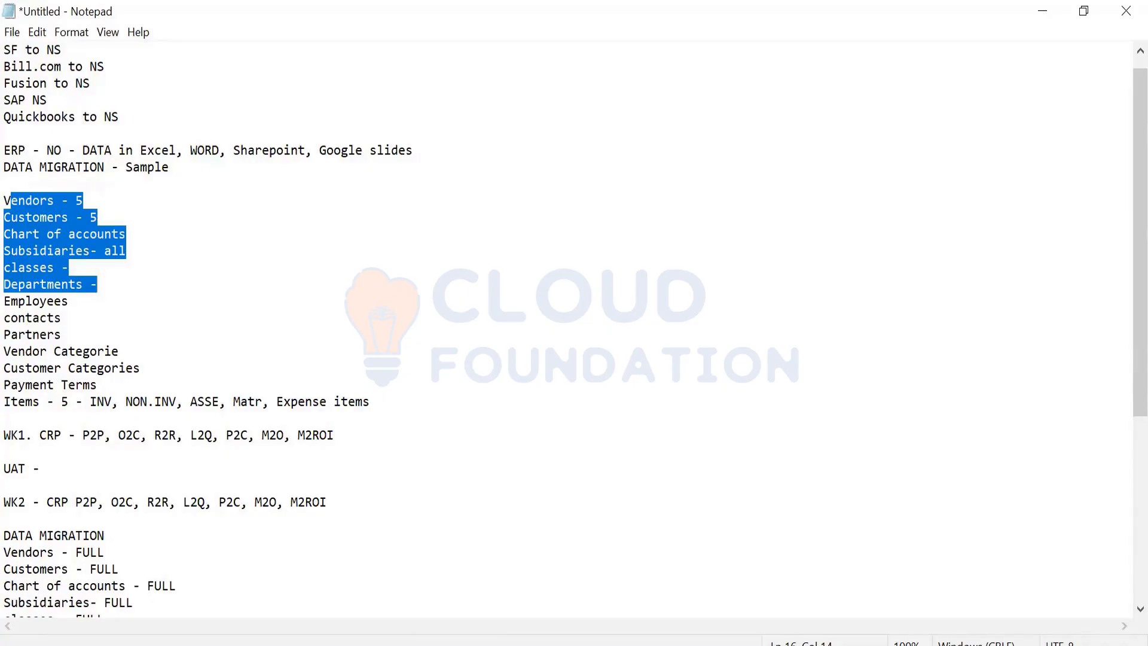
drag(1121, 348, 1122, 528)
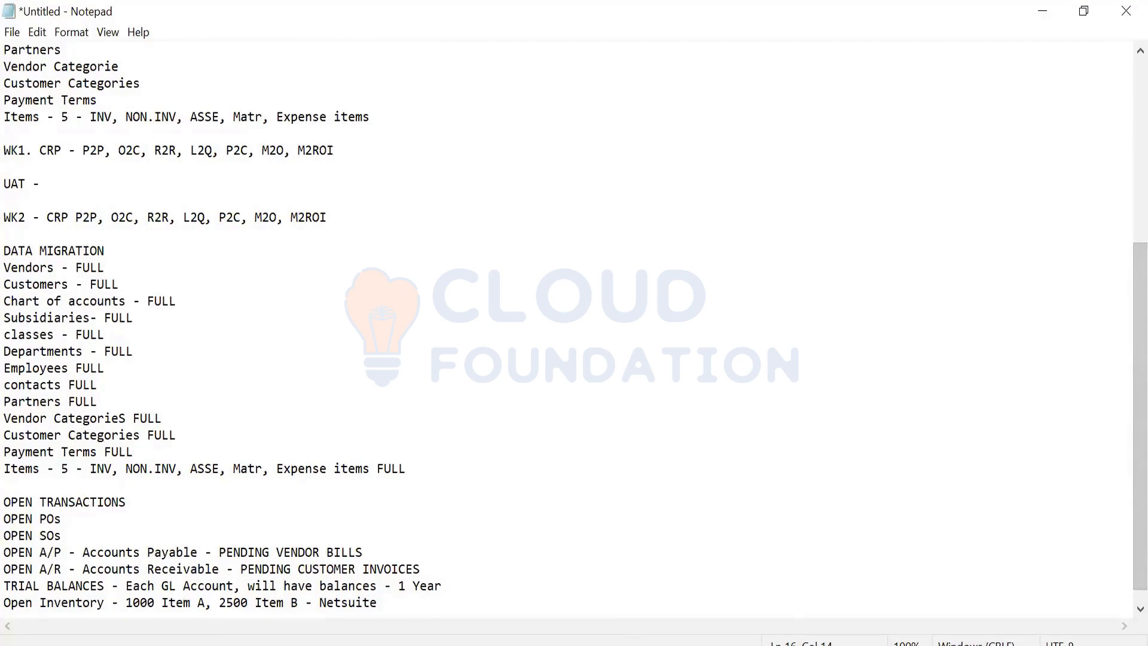
Switch to the Assembly Item Template-MFG FINAL workbook in Excel and examine its header, description and data format rows
mouse_move(593, 645)
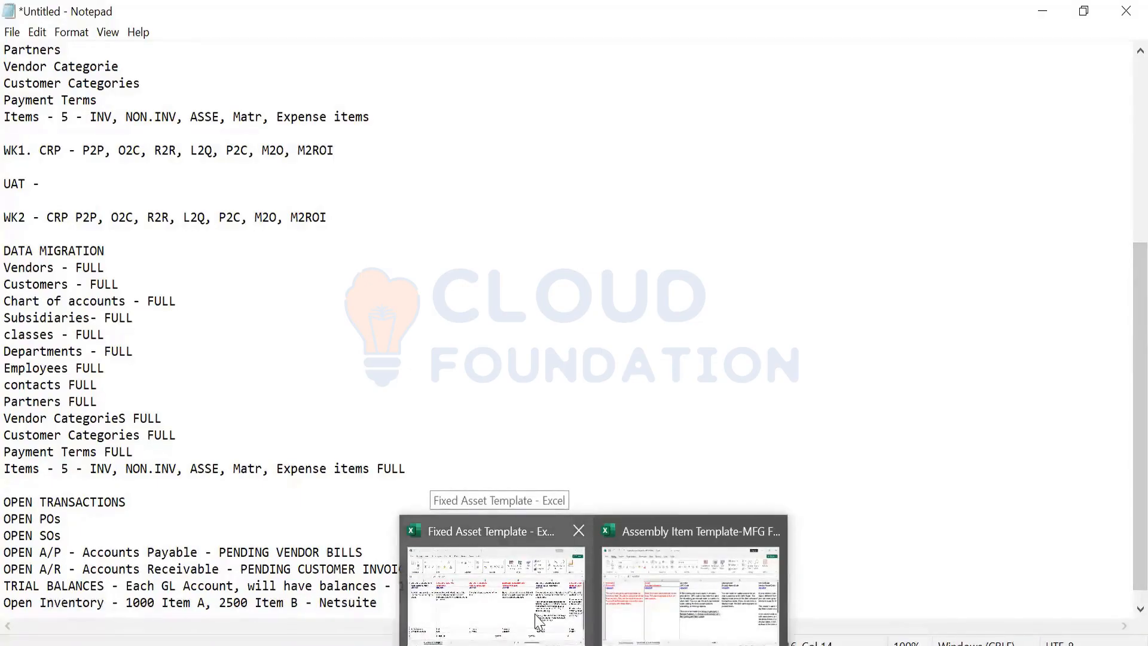
click(655, 589)
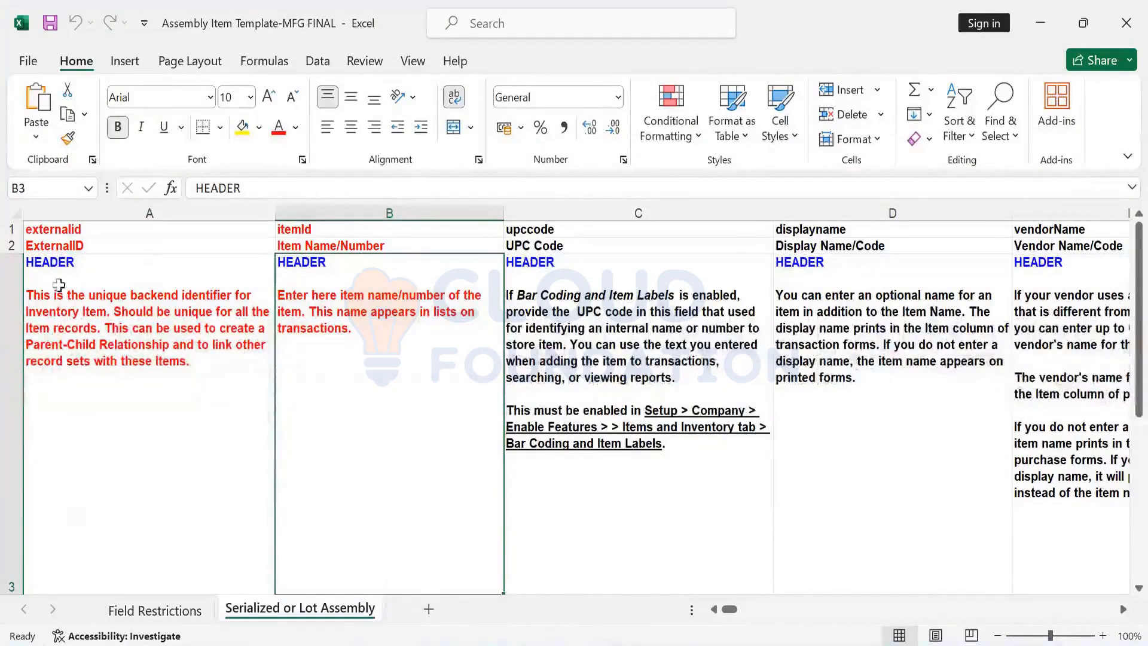
click(15, 230)
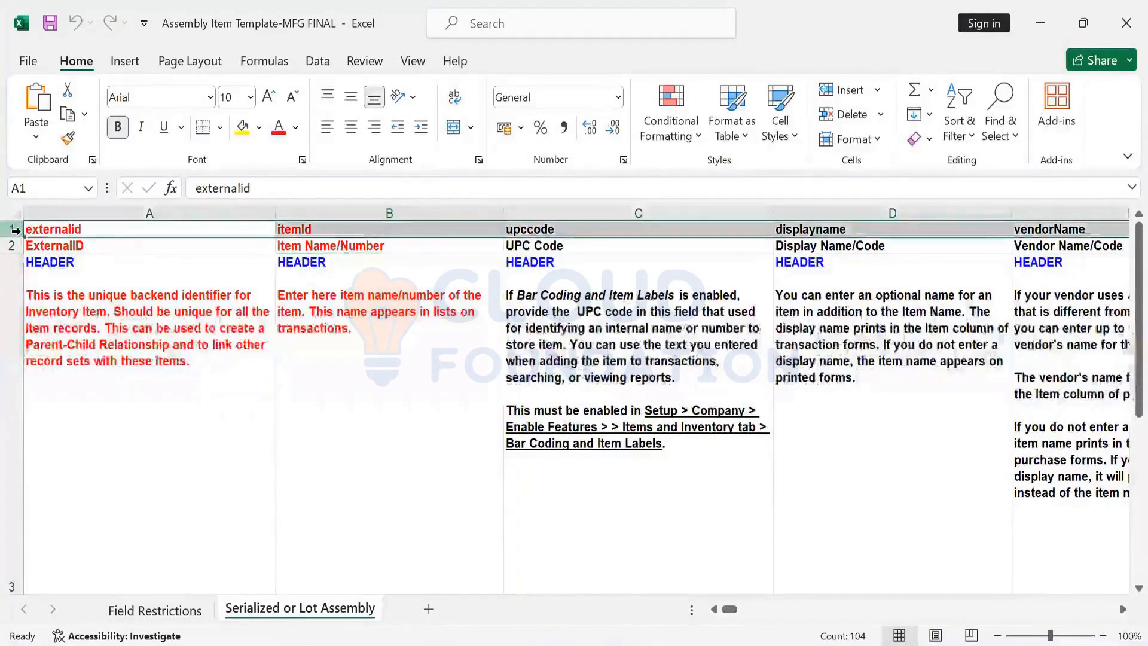
drag(15, 229, 12, 594)
scroll(15, 230, down, 1)
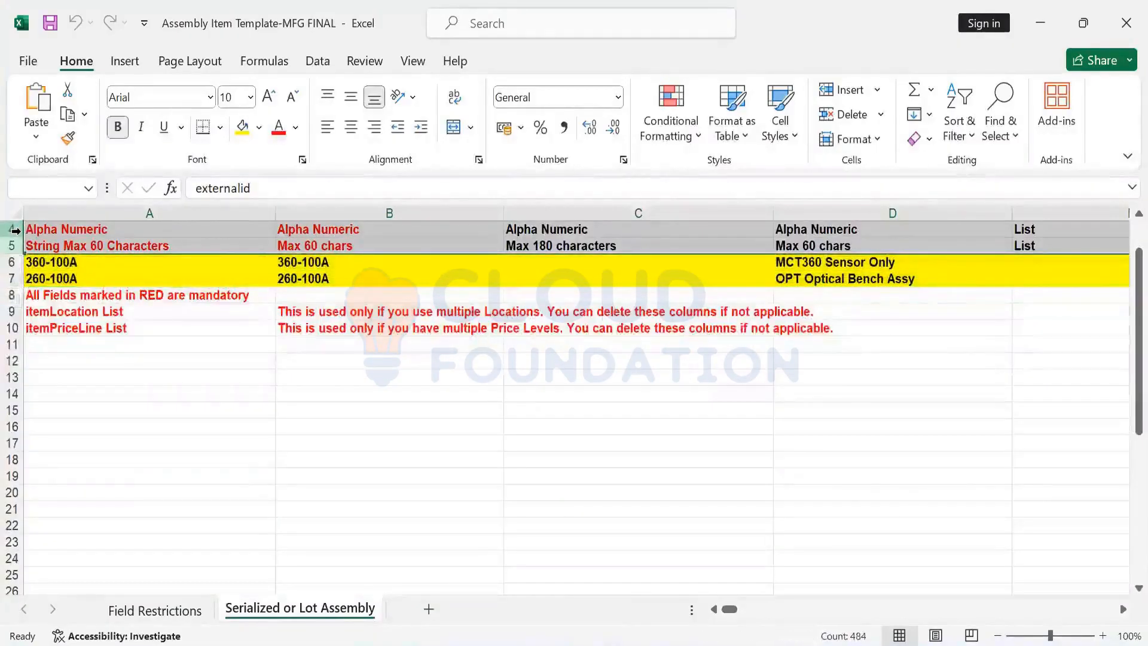
key(ctrl+Home)
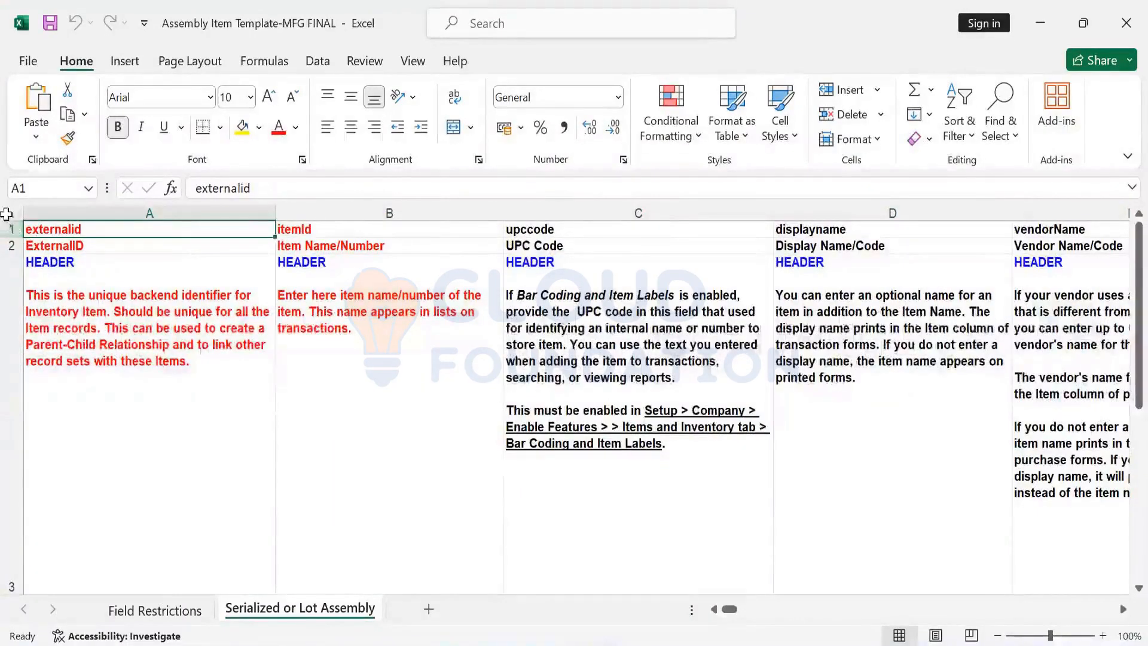
click(12, 227)
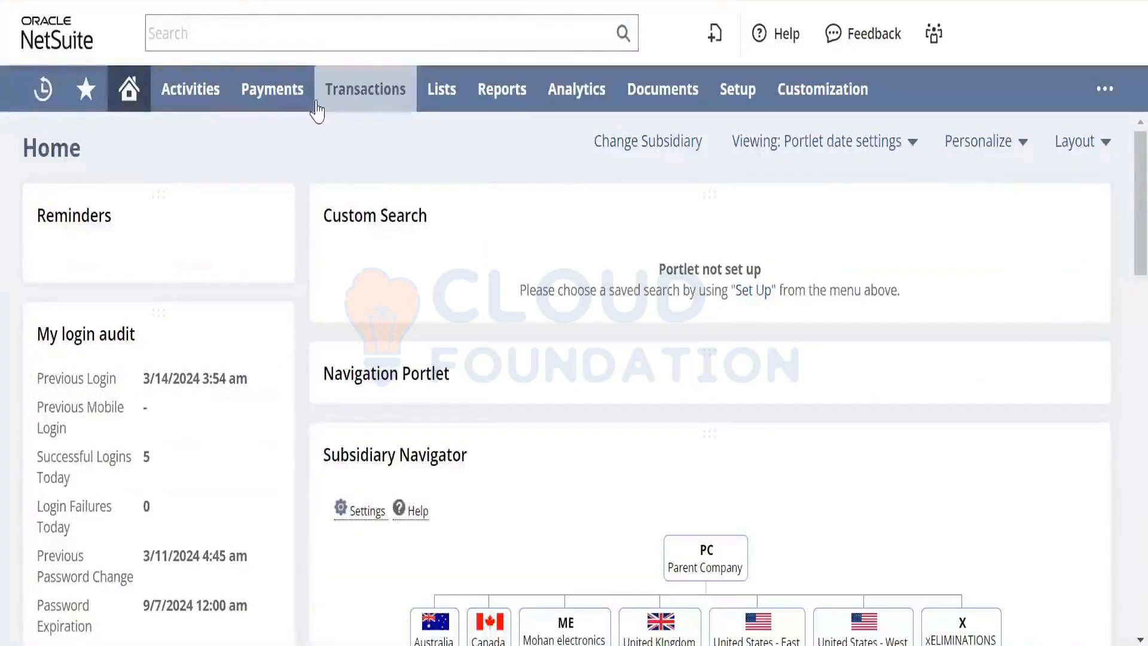
Switch to NetSuite, open the ABN account record, and look up the field ID of the Number field in its field help
mouse_move(318, 109)
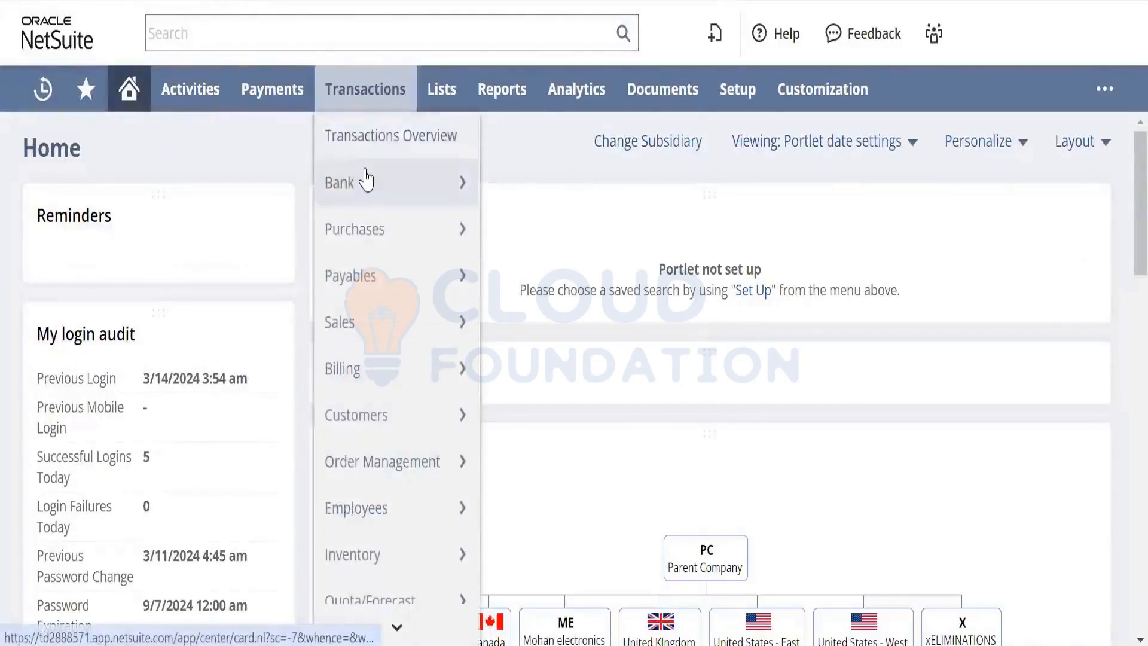
mouse_move(442, 99)
mouse_move(506, 185)
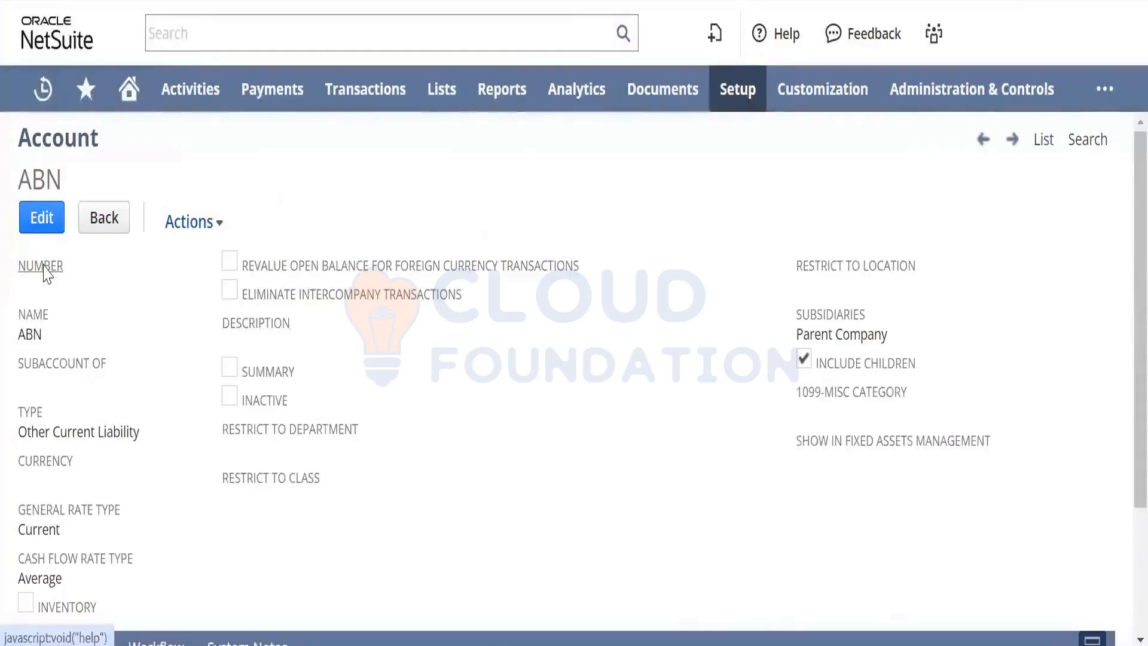
click(44, 268)
triple_click(336, 331)
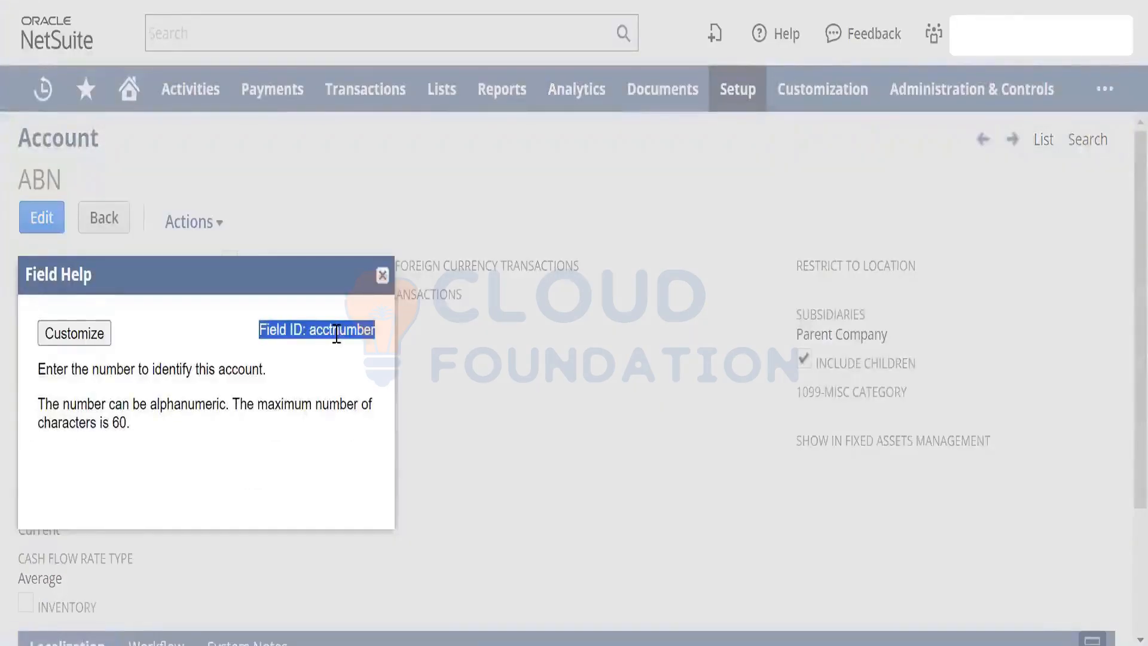
double_click(336, 330)
click(382, 275)
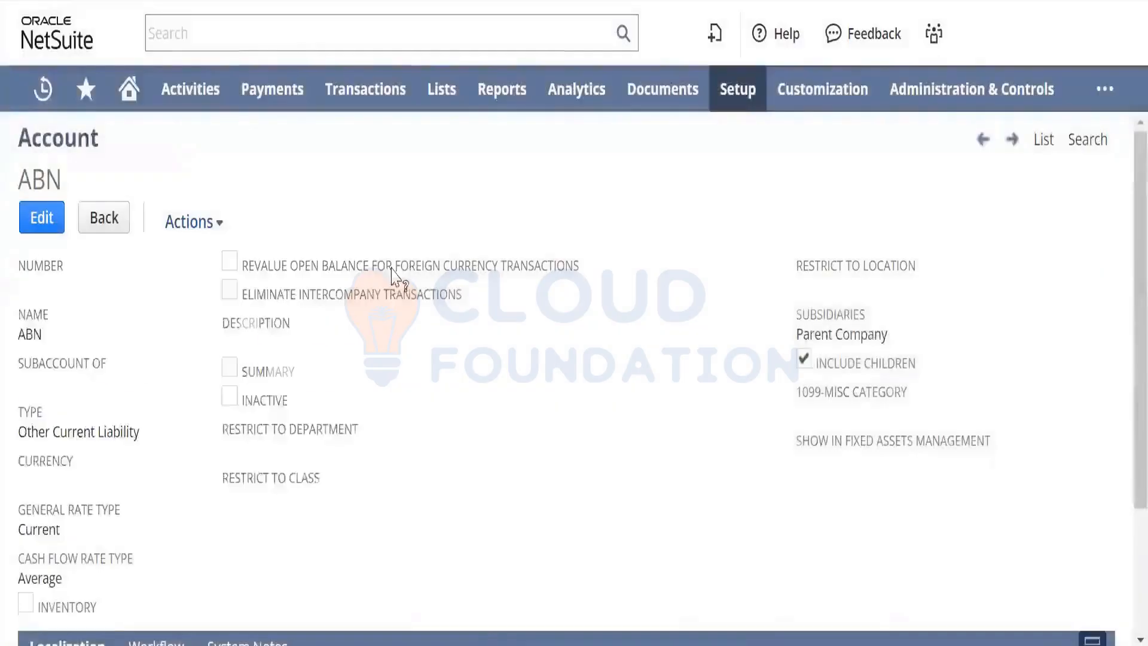
Look up the field IDs of Revalue Open Balance for Foreign Currency Transactions and Eliminate Intercompany Transactions in their field help
click(427, 267)
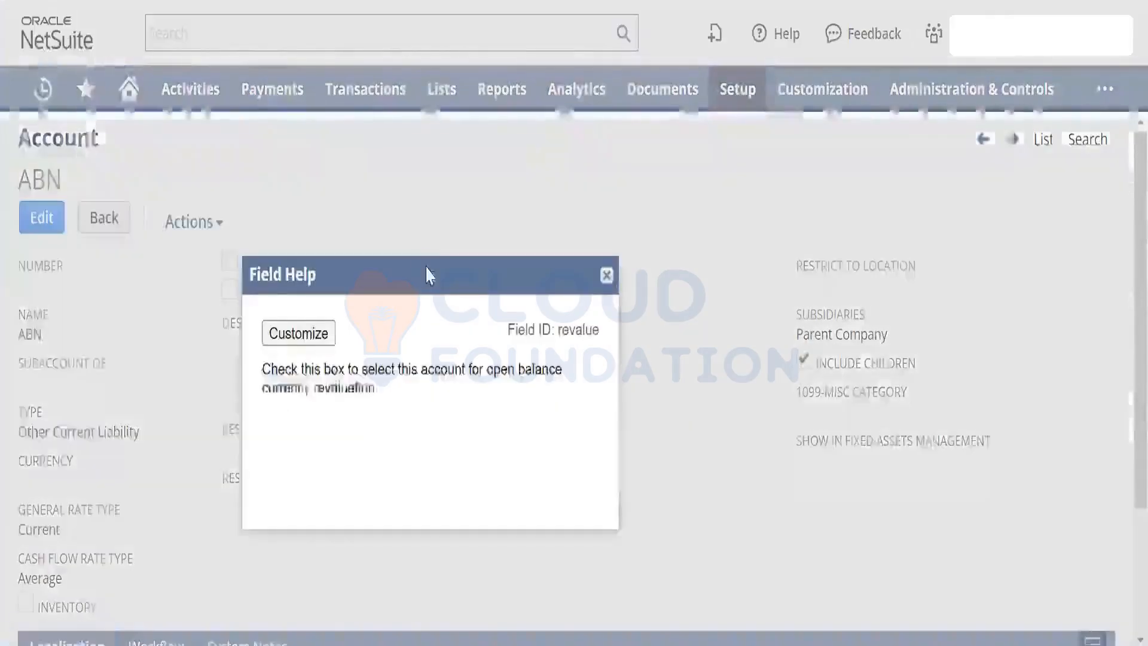
double_click(565, 329)
click(607, 277)
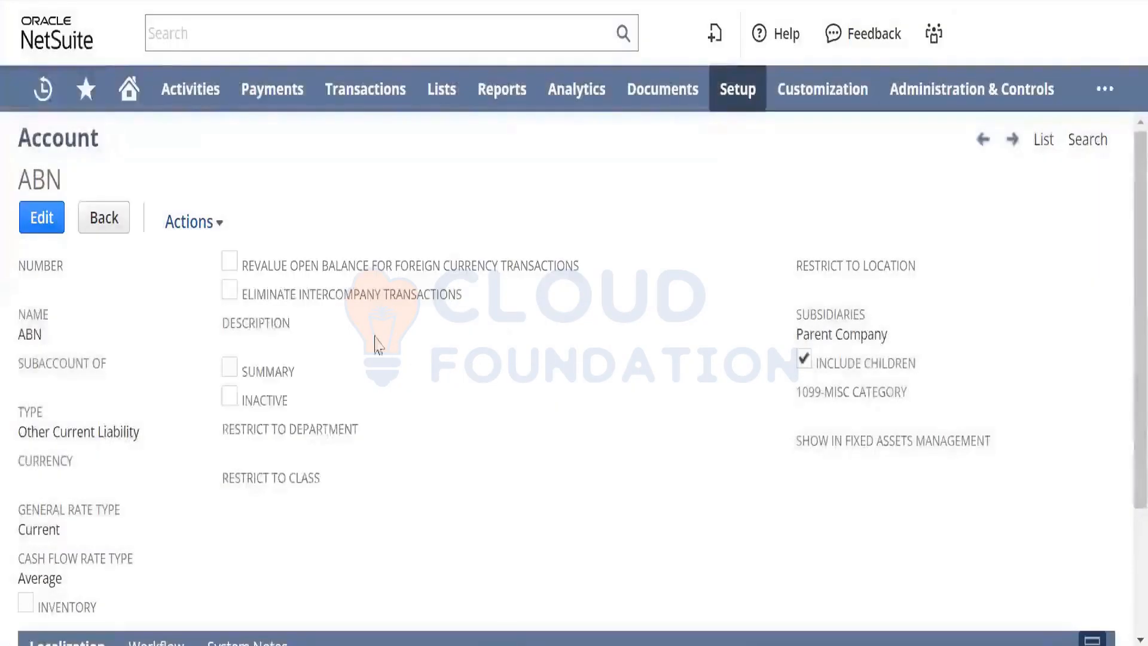
click(383, 291)
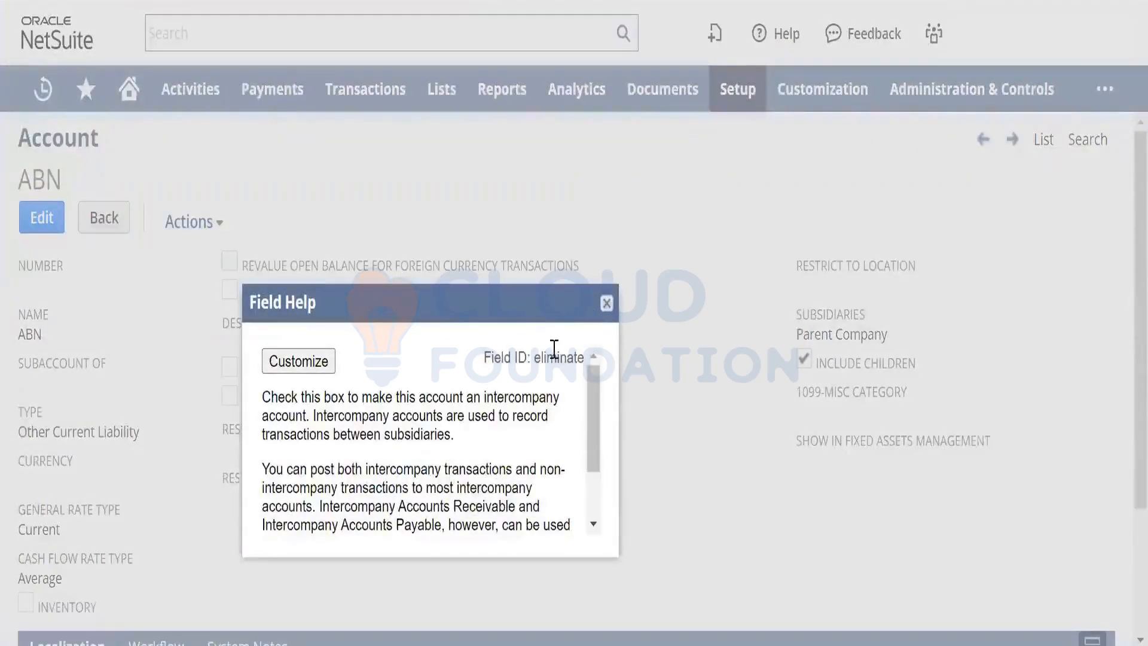
double_click(554, 357)
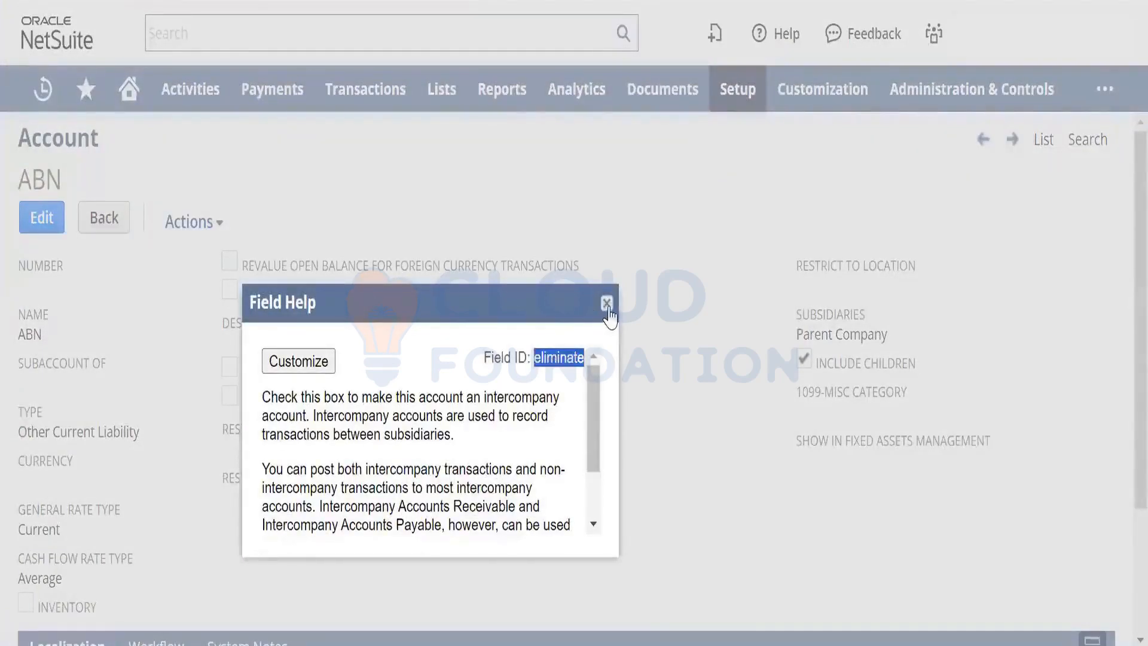
click(608, 303)
Switch to the Assembly Item Template-MFG FINAL workbook in Excel and compare the field ID row 1 with the label row 2
key(alt+Tab)
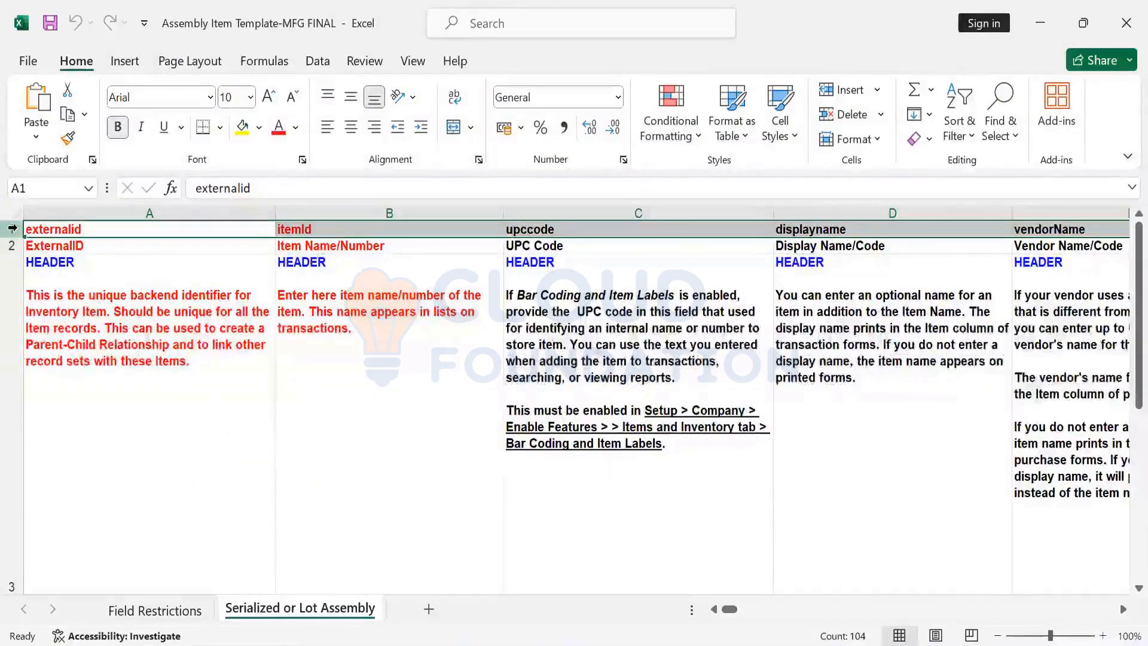
mouse_move(12, 227)
mouse_down()
mouse_move(41, 233)
mouse_move(12, 244)
mouse_up()
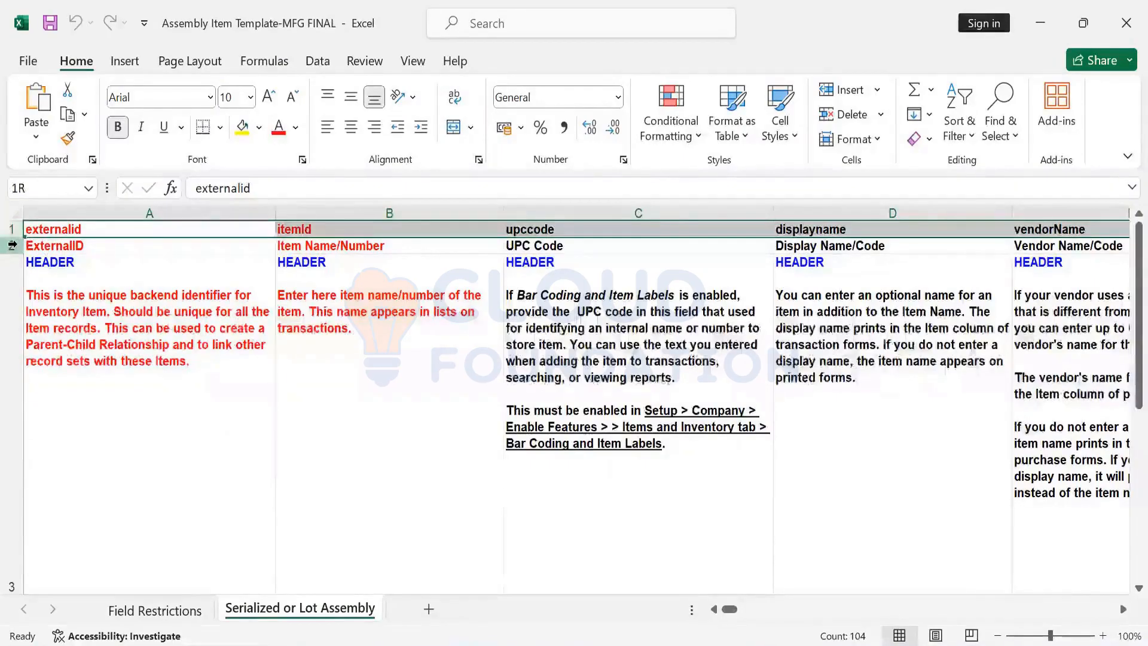
click(12, 245)
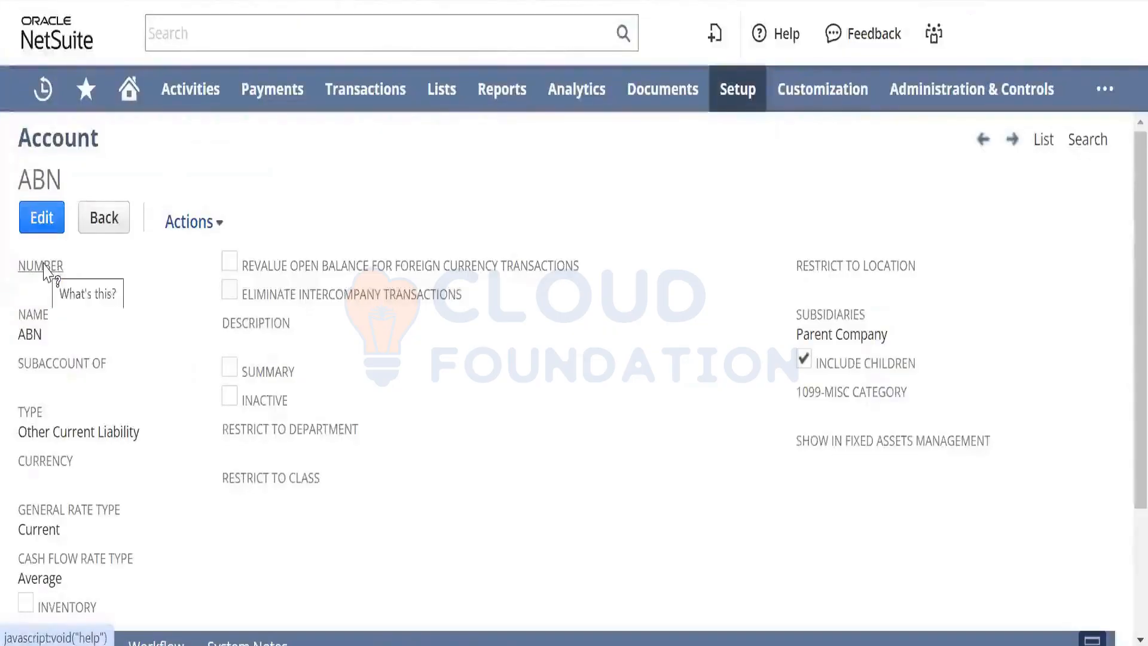
On the ABN account record in NetSuite, check the field ID of the Number field in its field help again
click(42, 266)
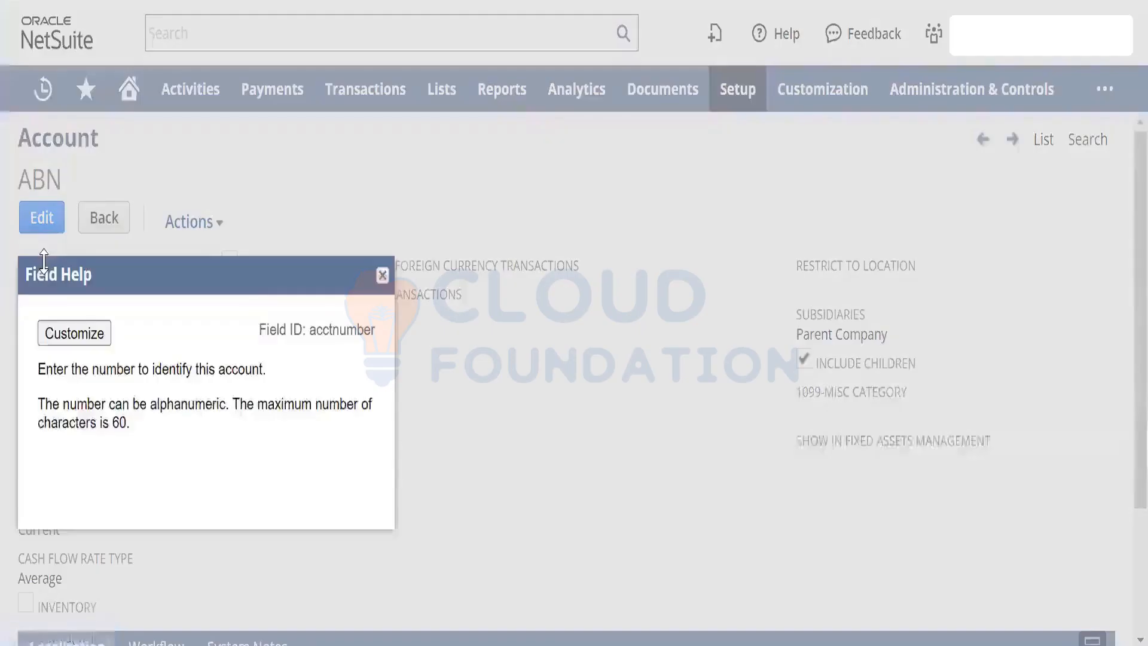
double_click(339, 329)
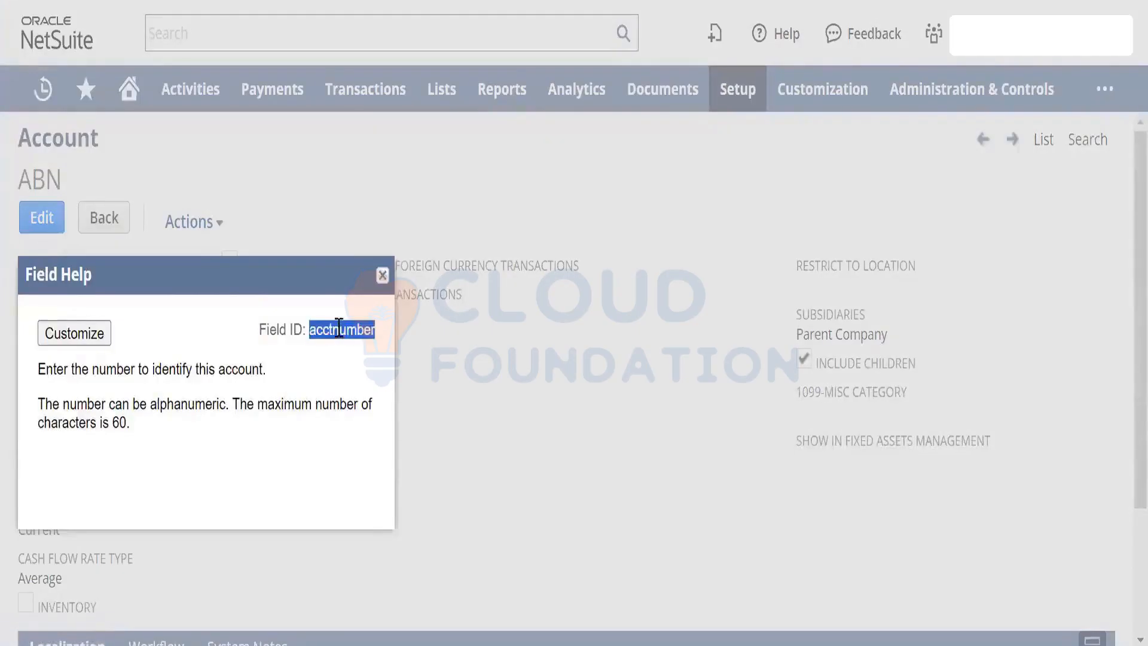
click(382, 275)
Switch back to the Excel template and examine the description row 3, including the ExternalID label and its description
key(alt+Tab)
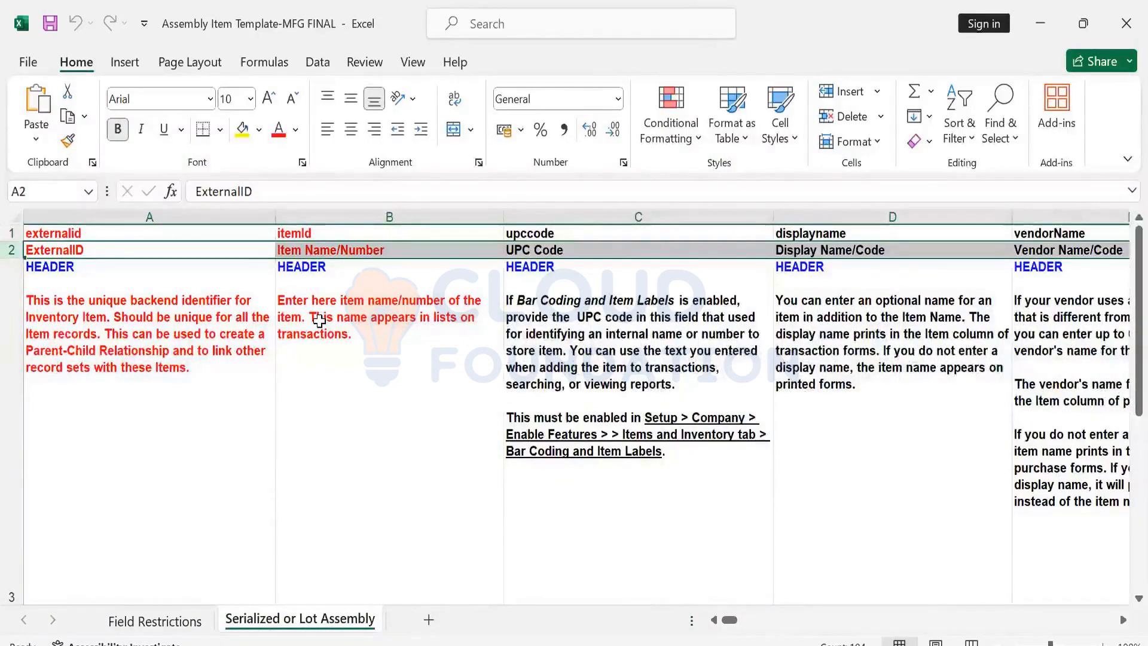
click(12, 323)
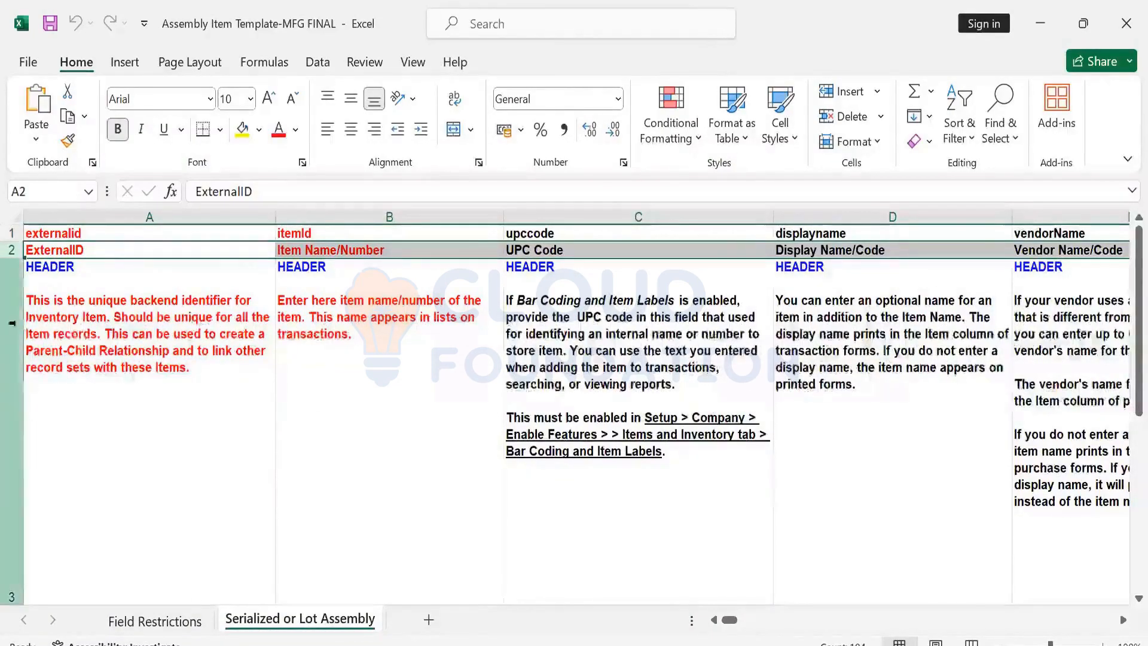
click(12, 322)
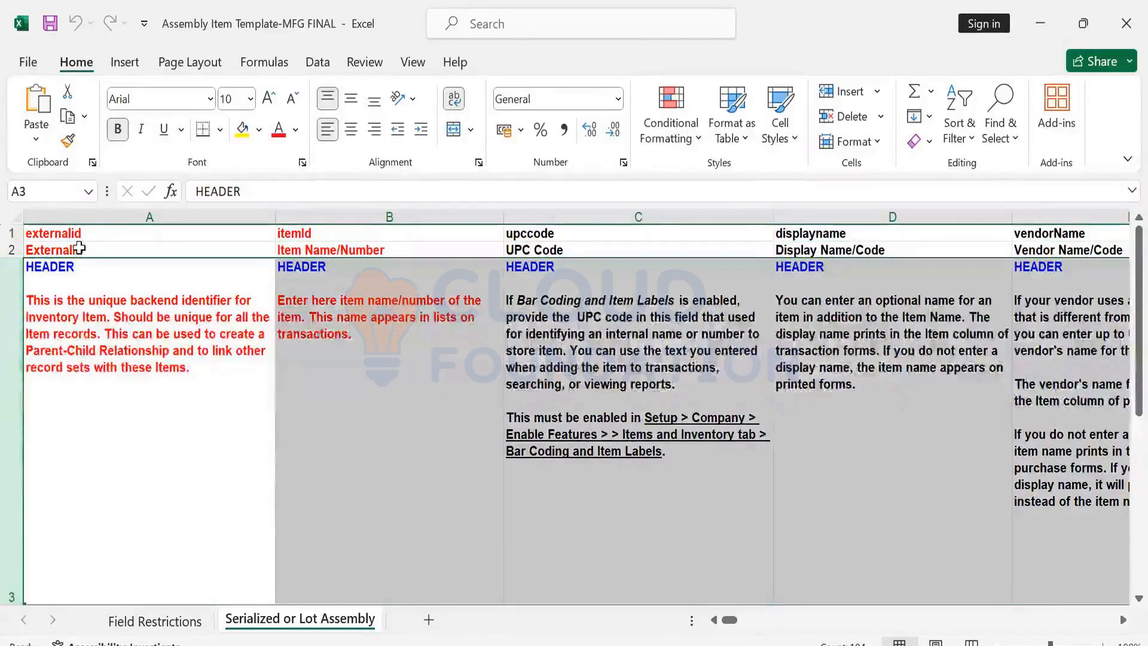
click(79, 248)
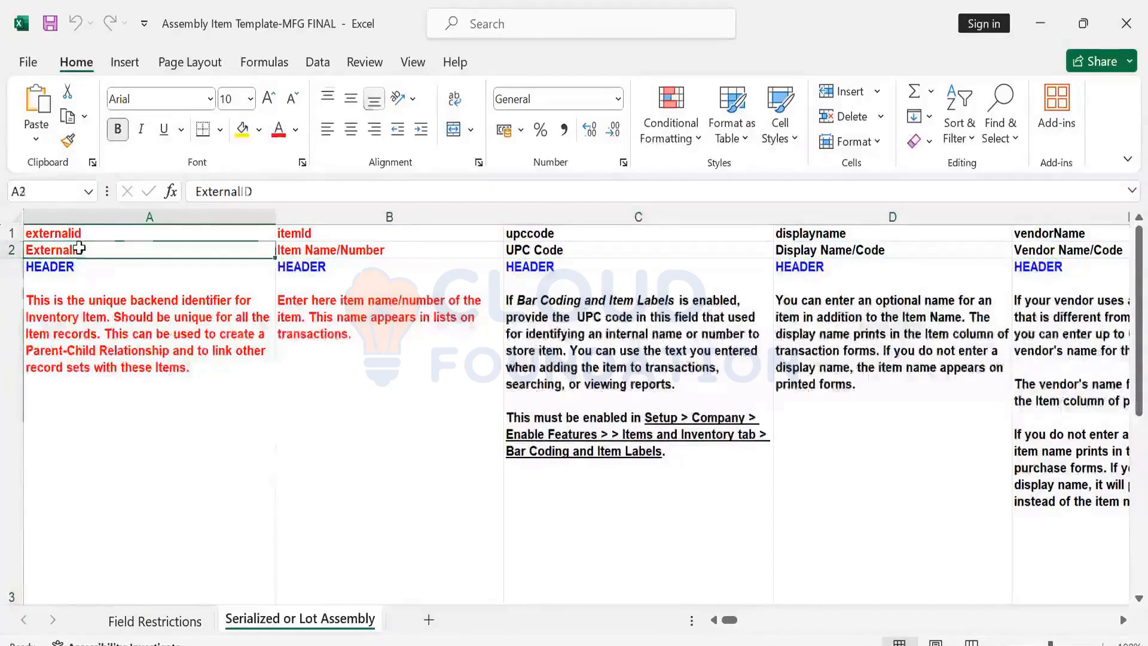
key(Down)
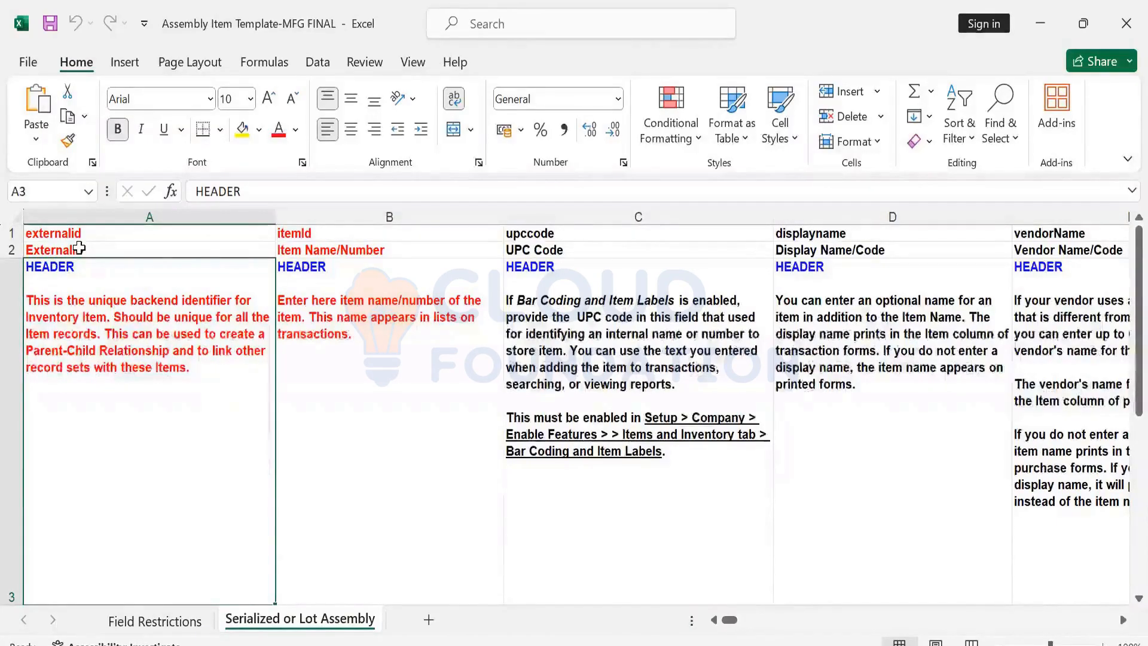
Go through the row 2 labels from ExternalID across to Vendor Name/Code and return to ExternalID
click(79, 248)
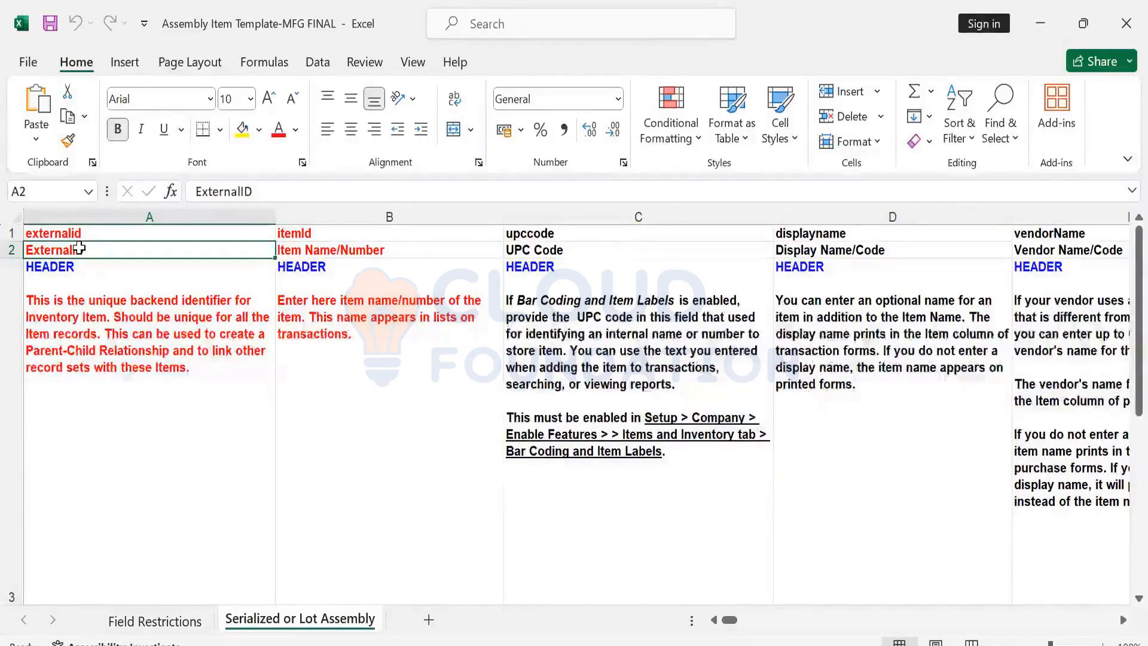
key(Tab)
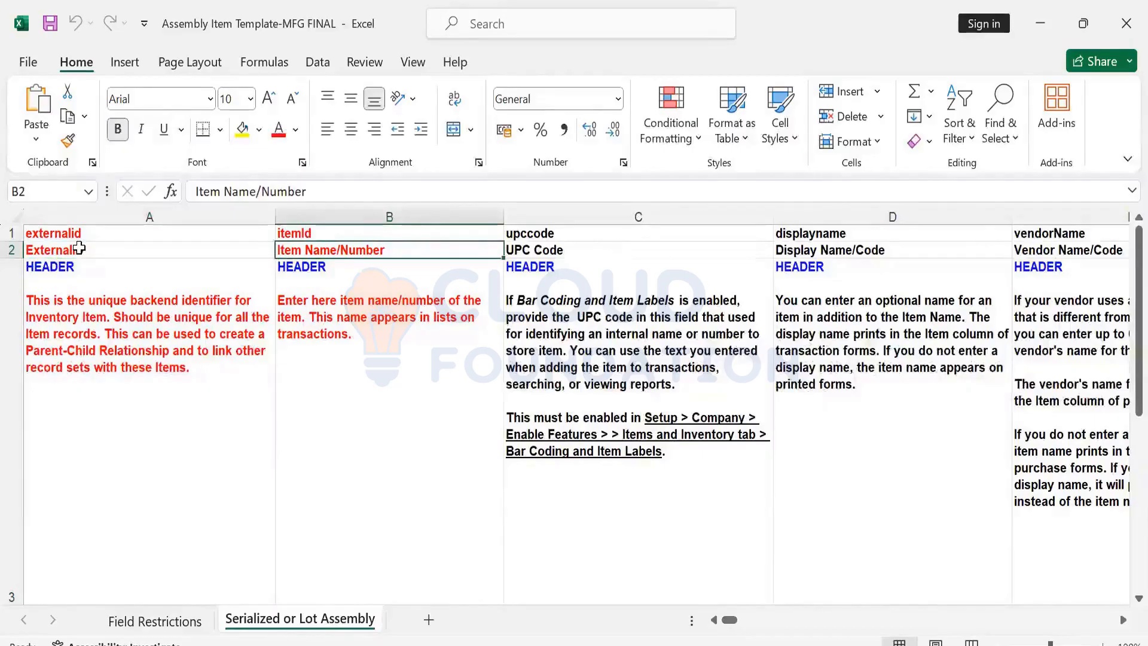
click(80, 248)
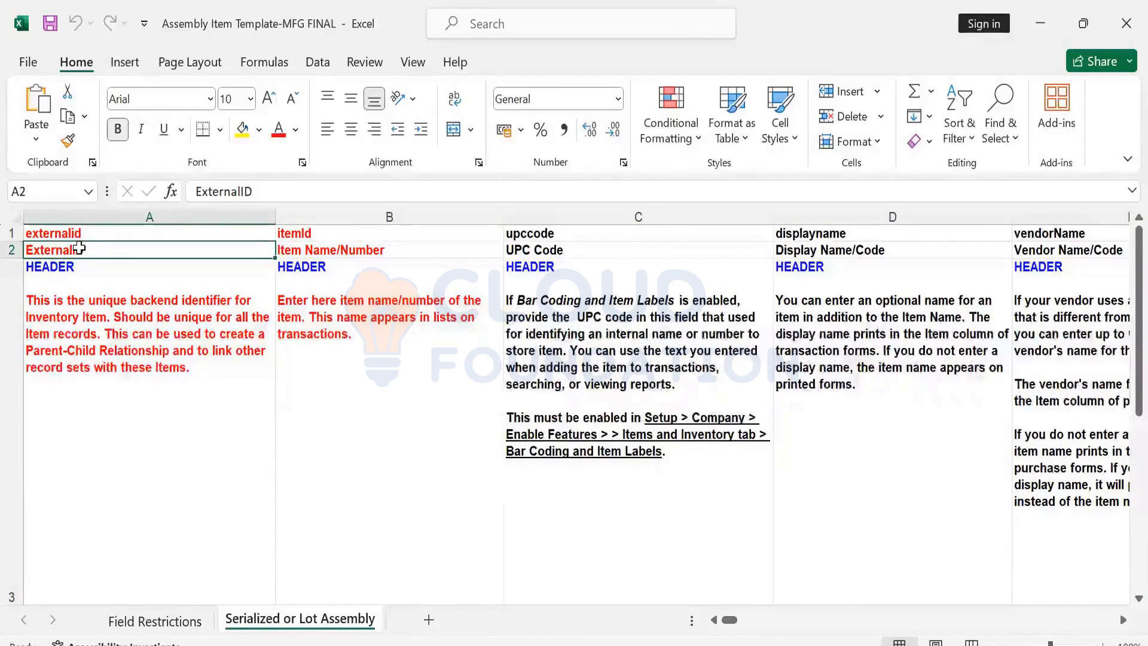
key(Right)
key(Right)
key(Right)
key(Right)
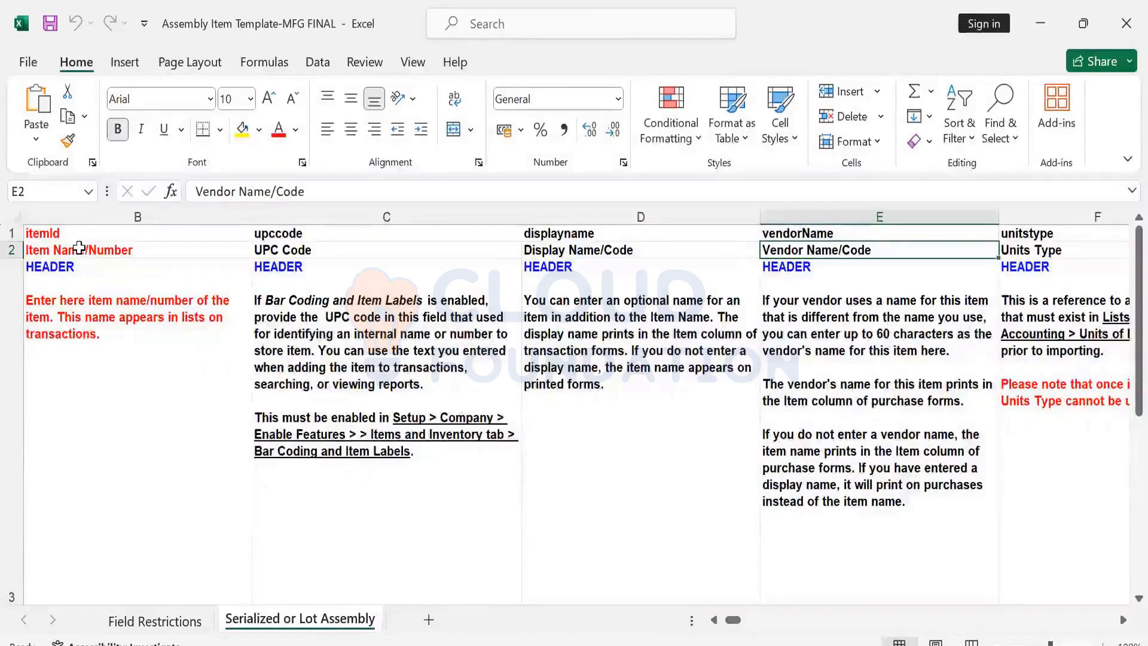
click(79, 247)
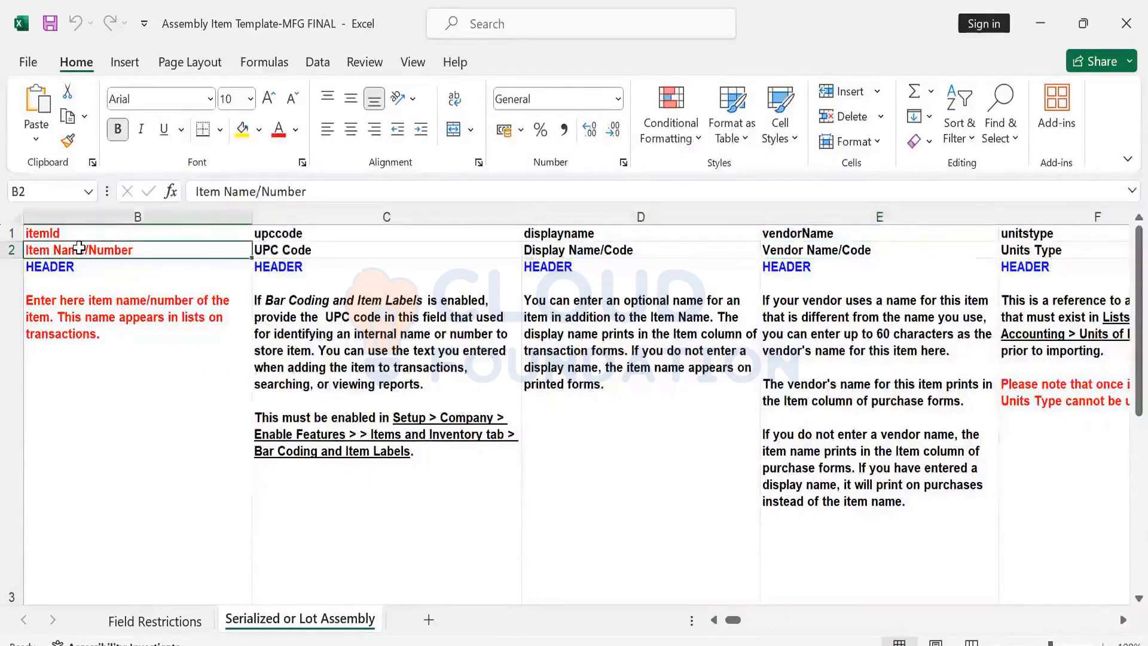
key(Left)
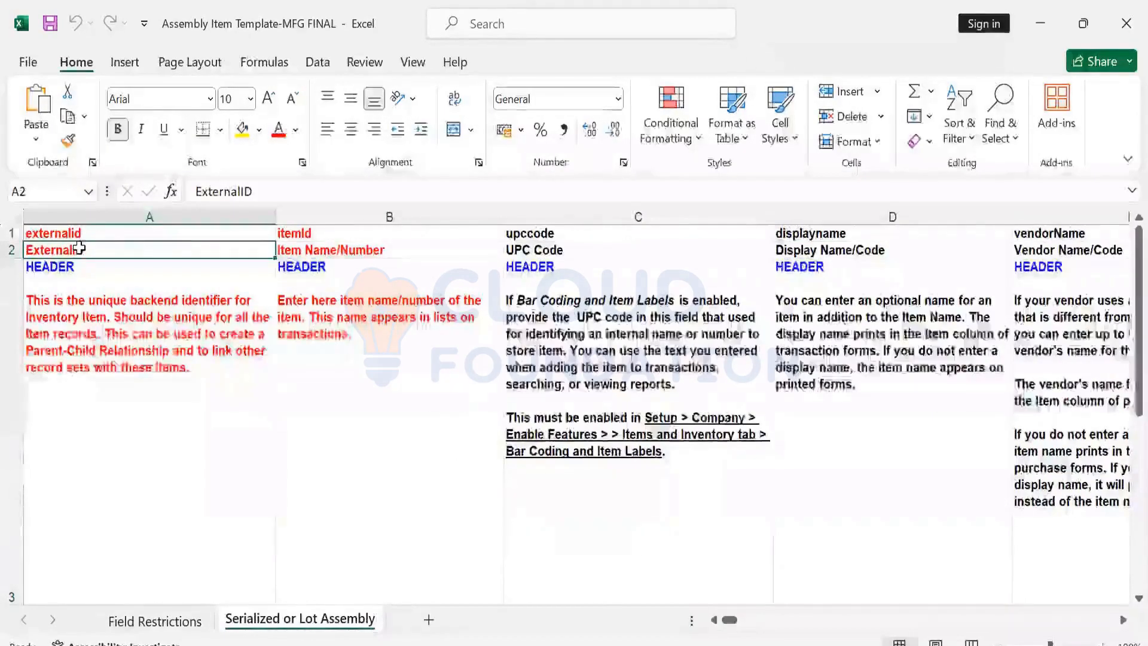
Switch to NetSuite and open a new item form of the type Non-inventory Item For Purchase
mouse_move(499, 643)
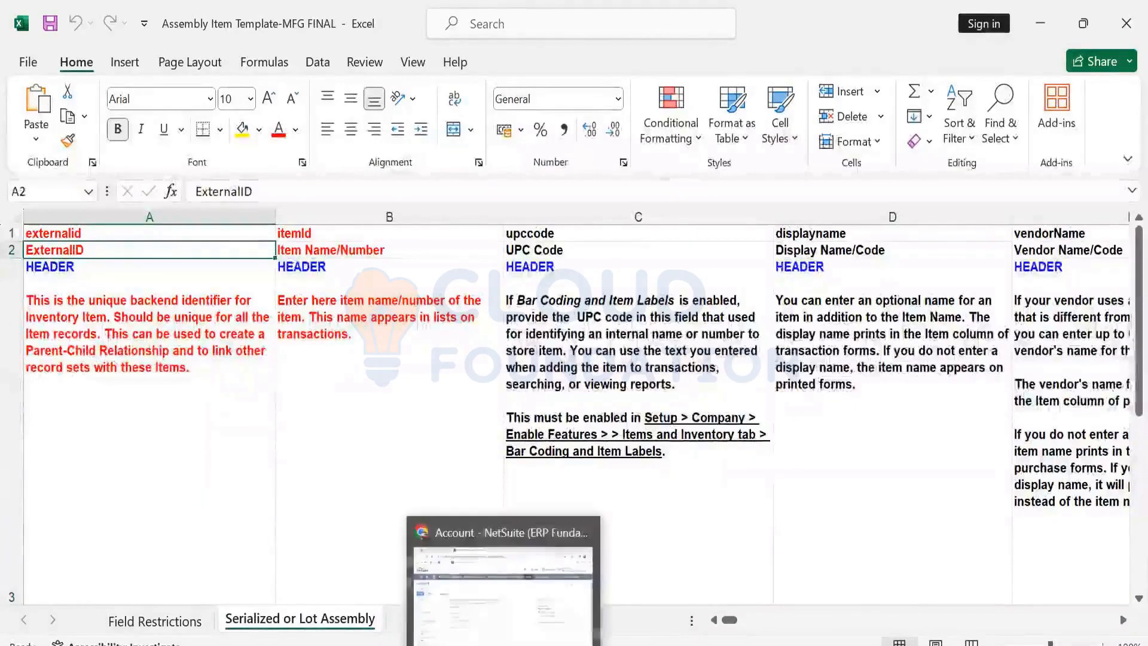
click(494, 589)
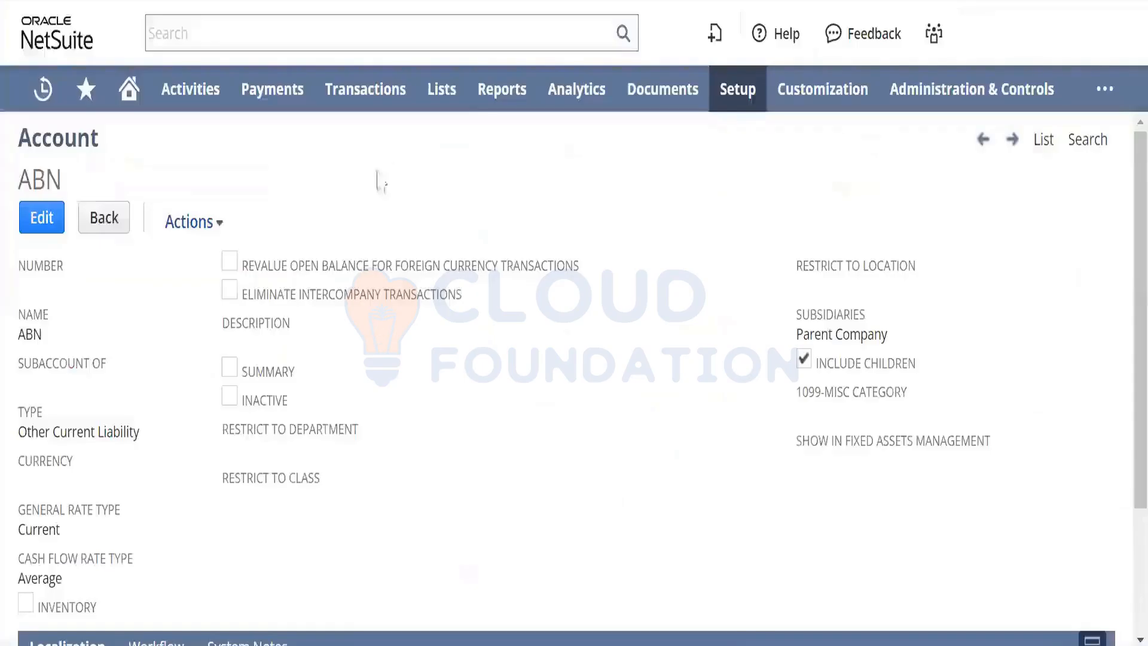
mouse_move(441, 88)
mouse_move(457, 182)
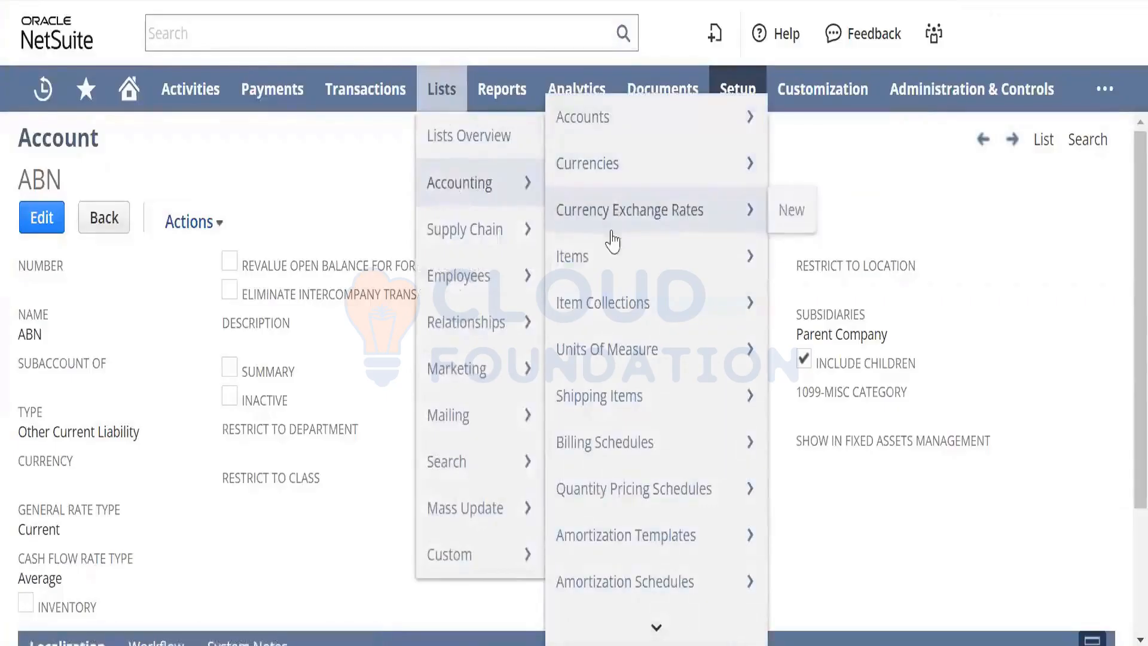
click(791, 261)
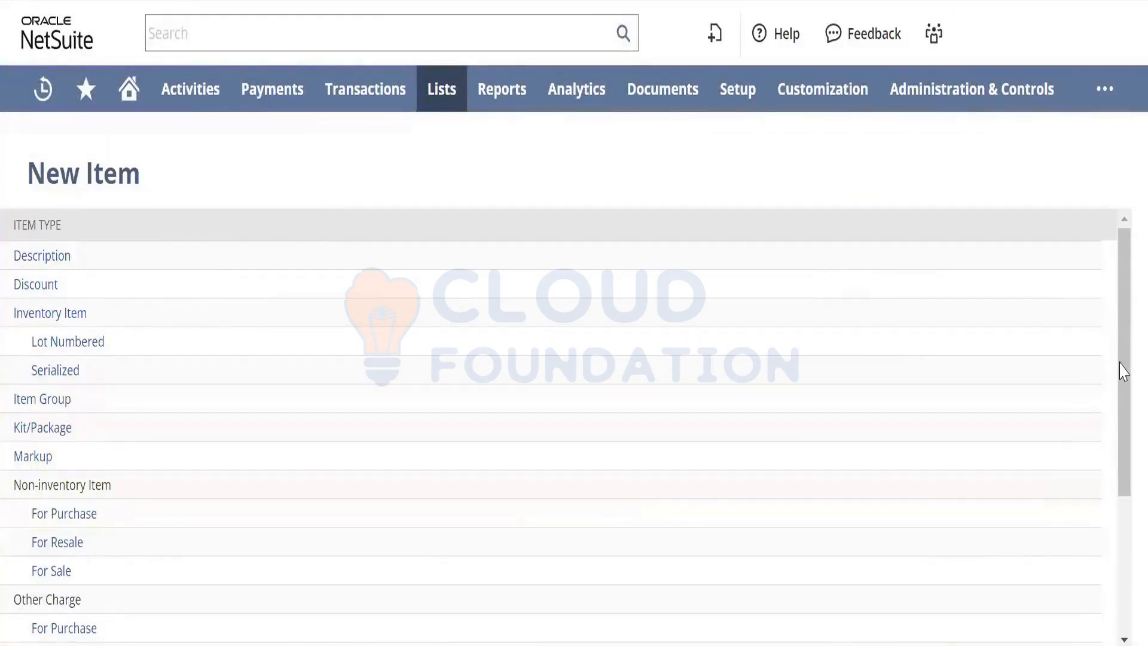
mouse_move(1122, 363)
mouse_down()
mouse_move(1123, 515)
mouse_move(1106, 353)
mouse_up()
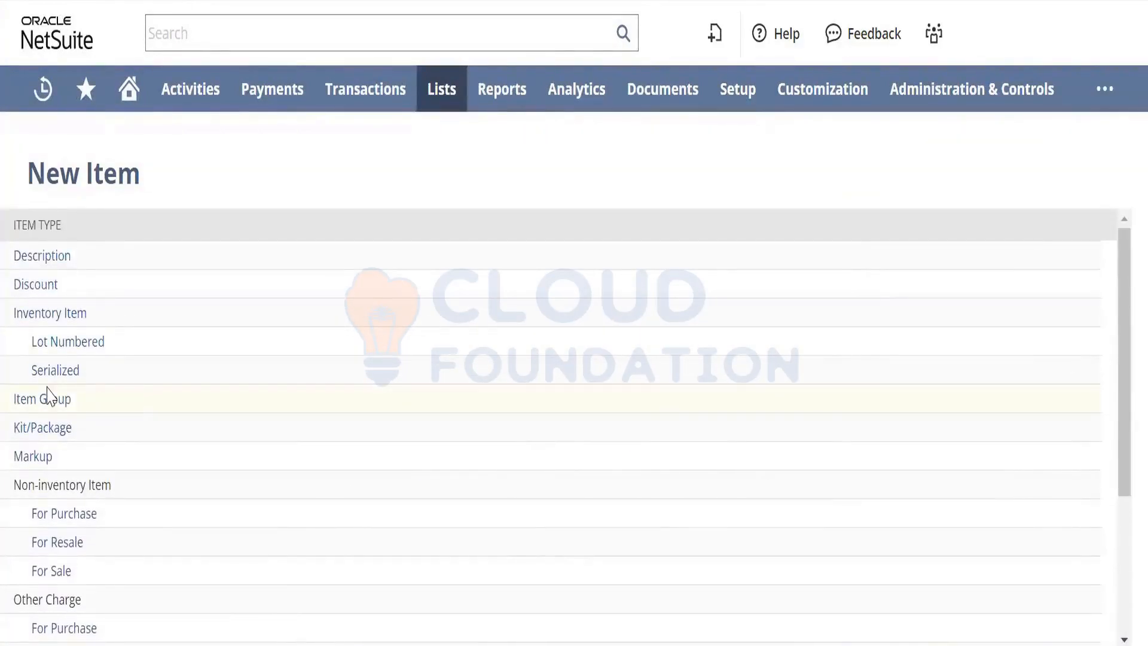
click(64, 513)
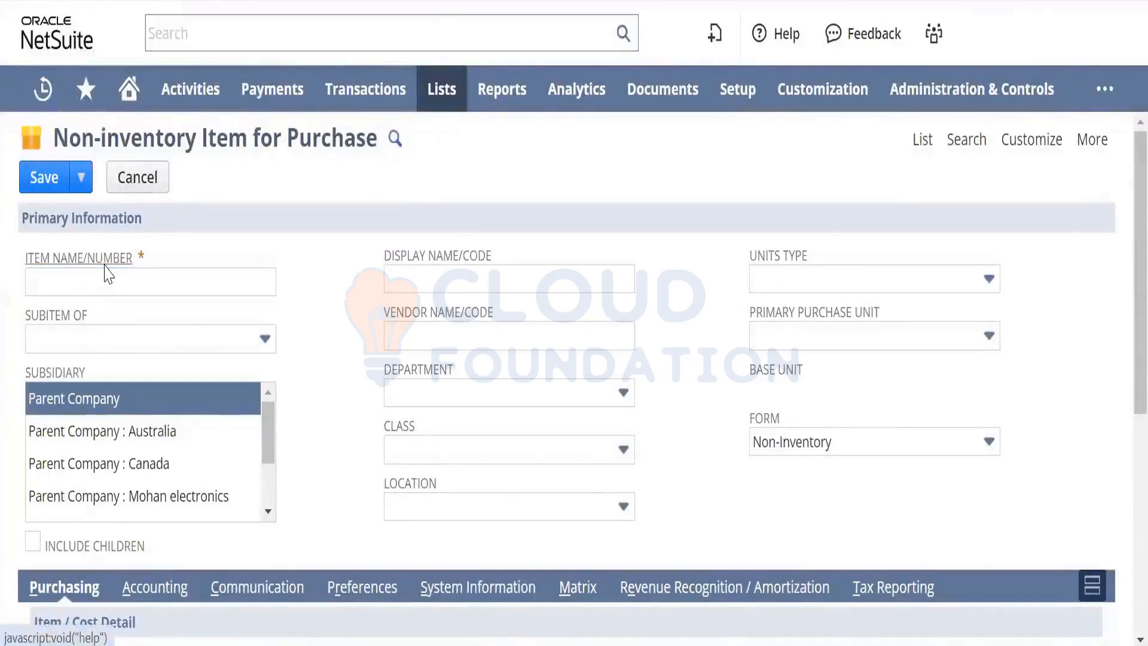
Compare the Item Name/Number column of the Excel template with the Item Name/Number field on the NetSuite item form
key(alt+Tab)
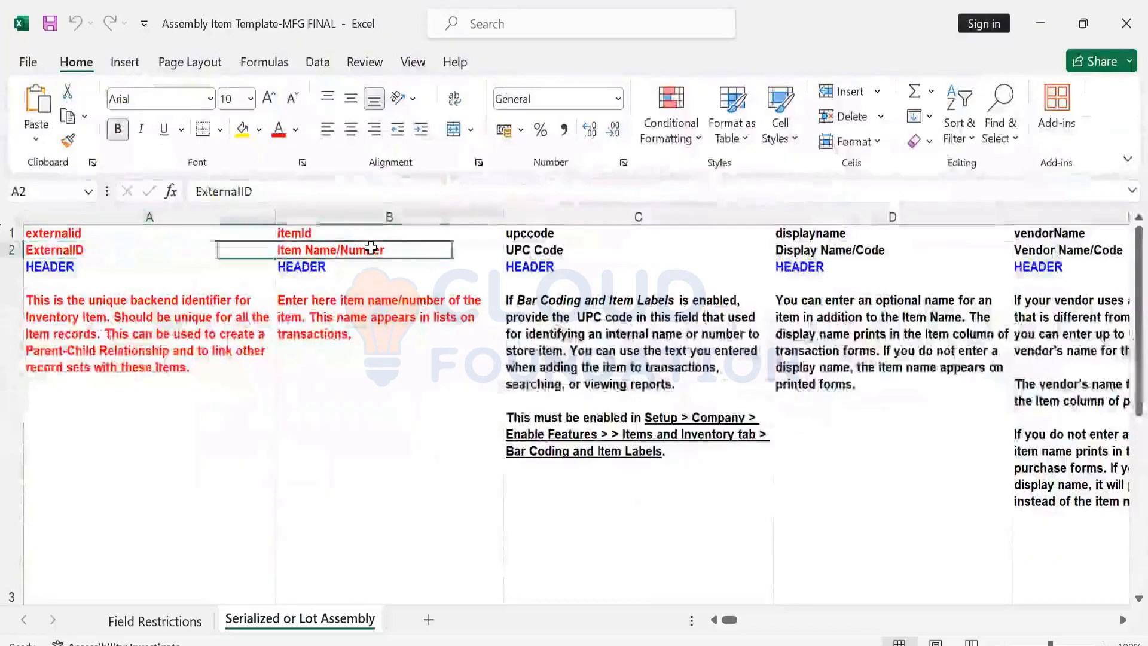
click(371, 249)
key(alt+Tab)
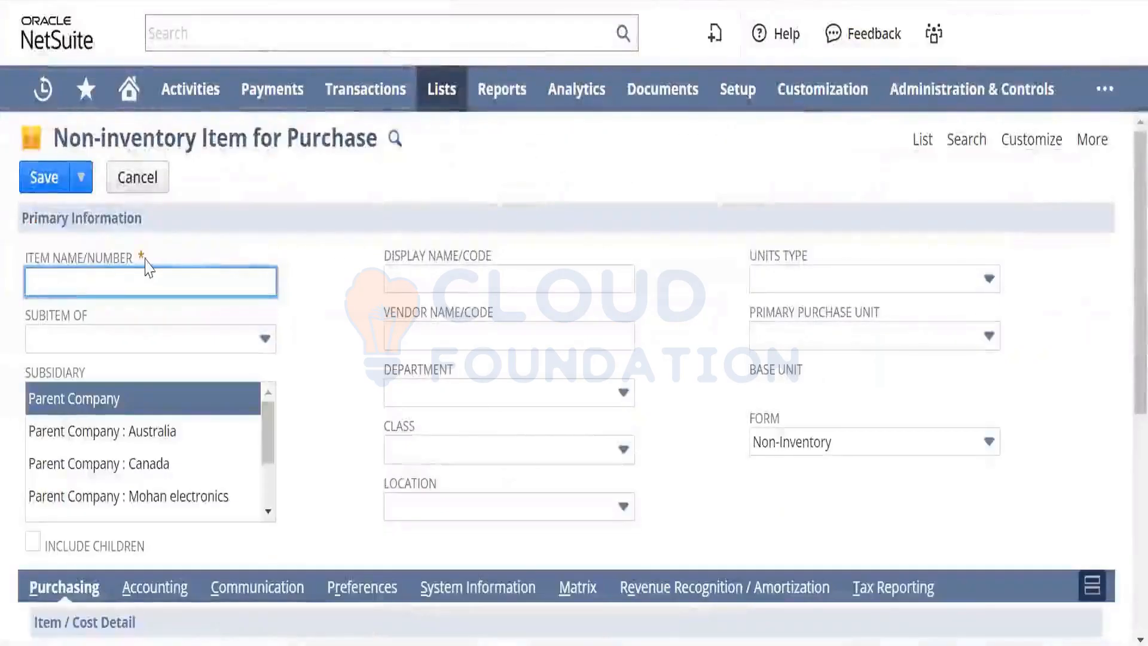
key(alt+Tab)
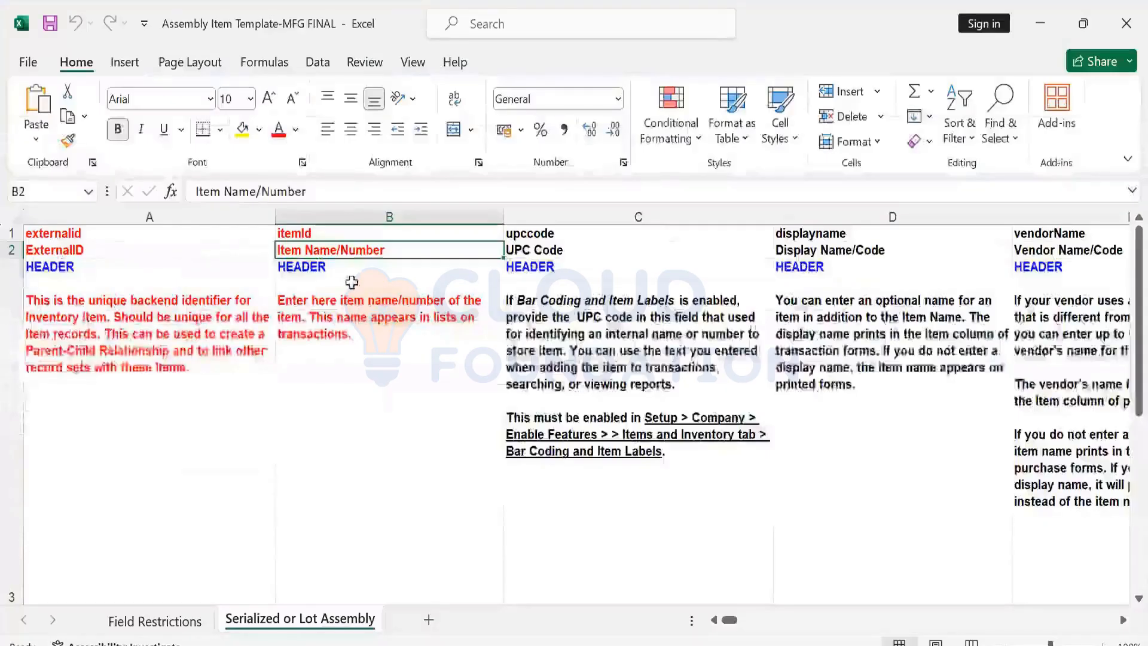
key(alt+Tab)
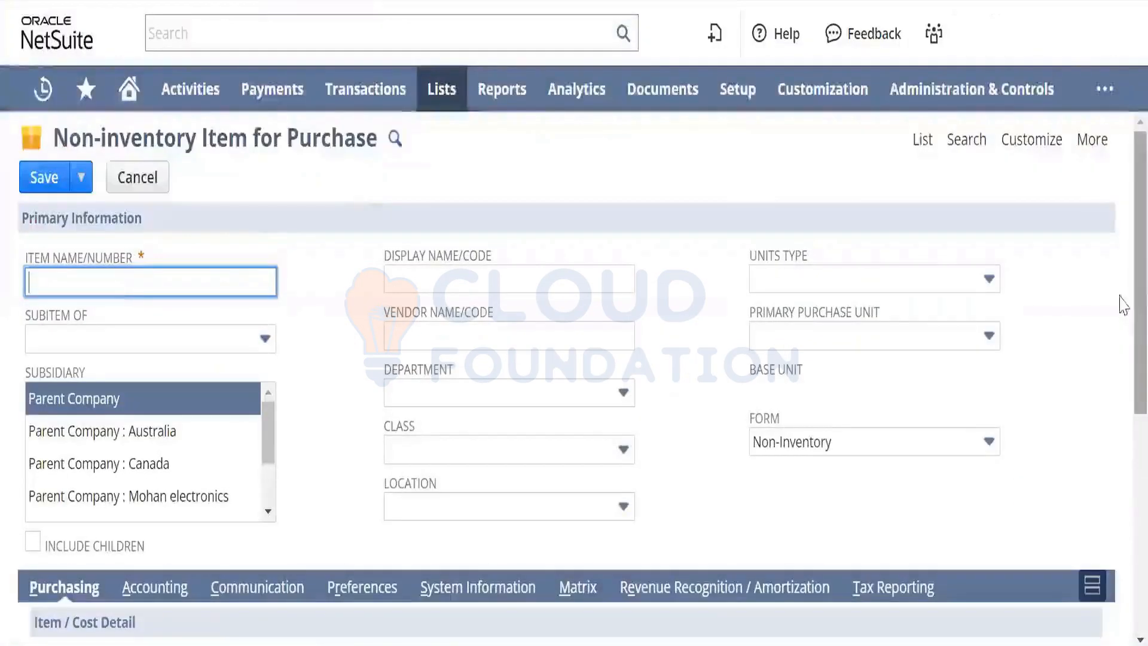
Review the fields of the Non-inventory Item for Purchase form, from Primary Information through Item / Cost Detail and Vendors
scroll(1120, 335, down, 4)
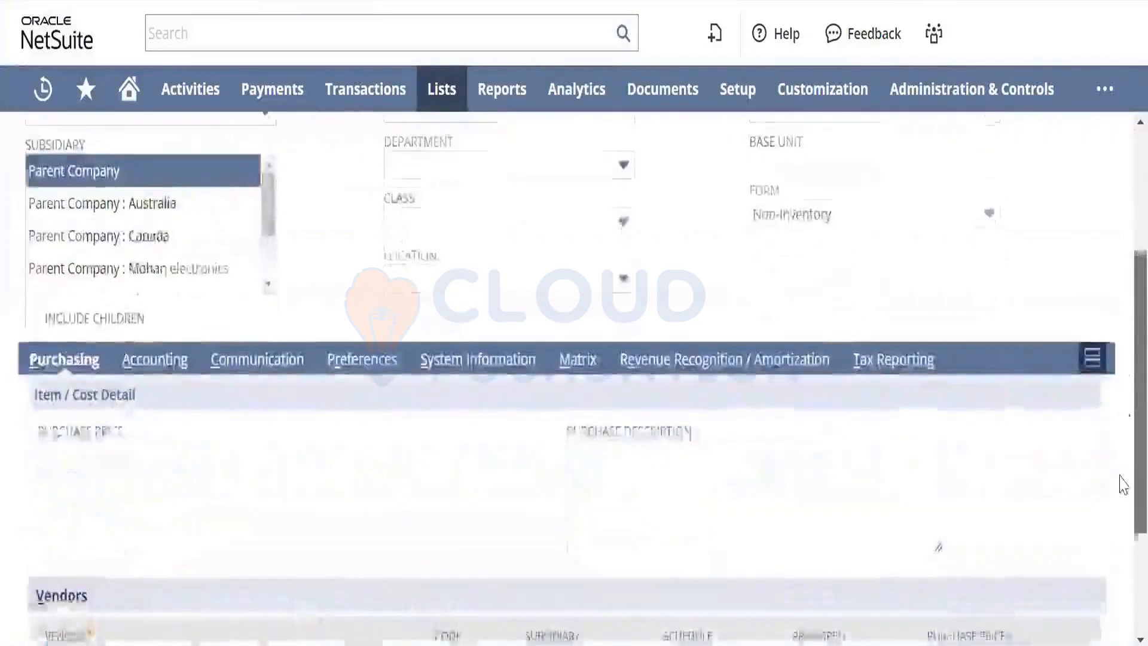
scroll(1122, 484, down, 2)
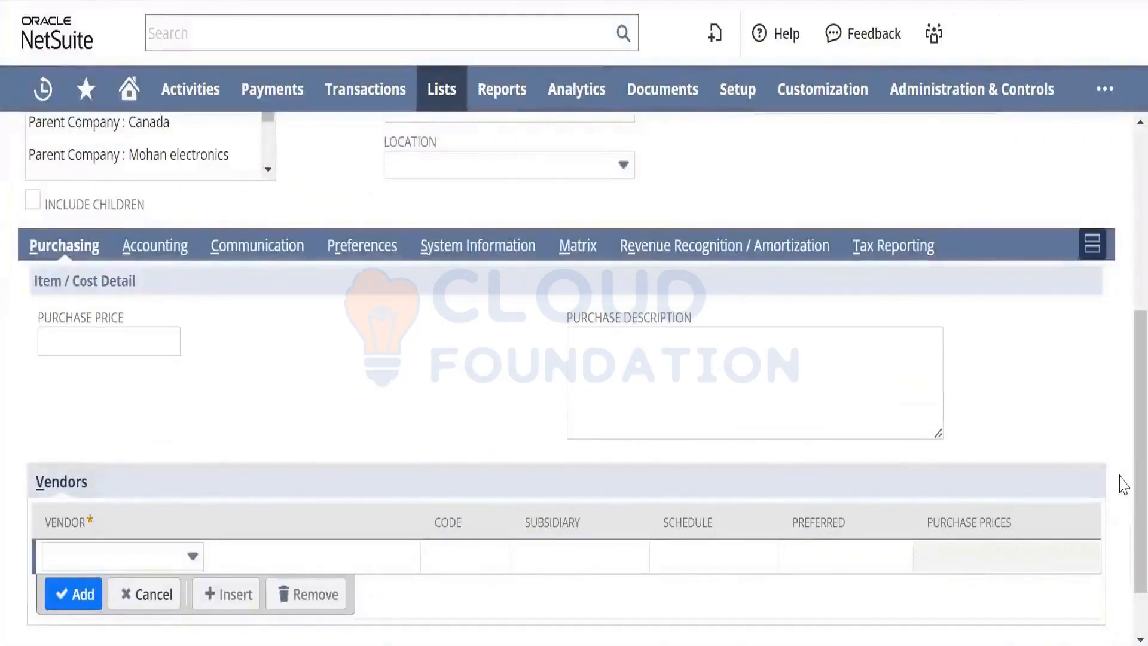
scroll(1124, 484, down, 1)
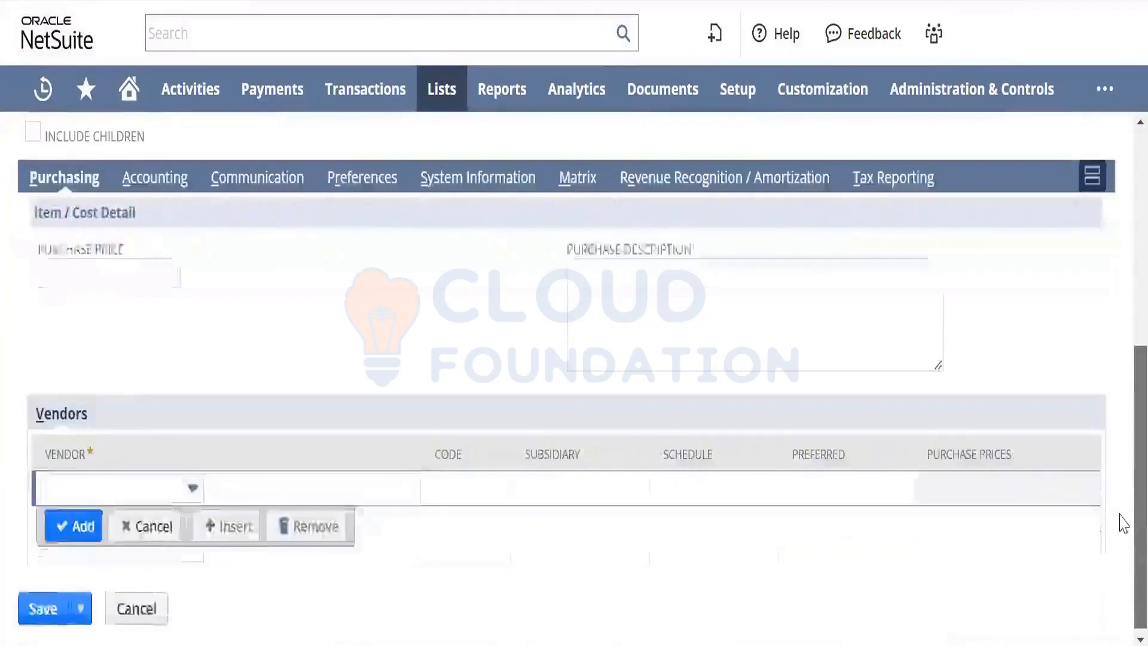
scroll(1124, 478, up, 2)
scroll(1122, 472, up, 2)
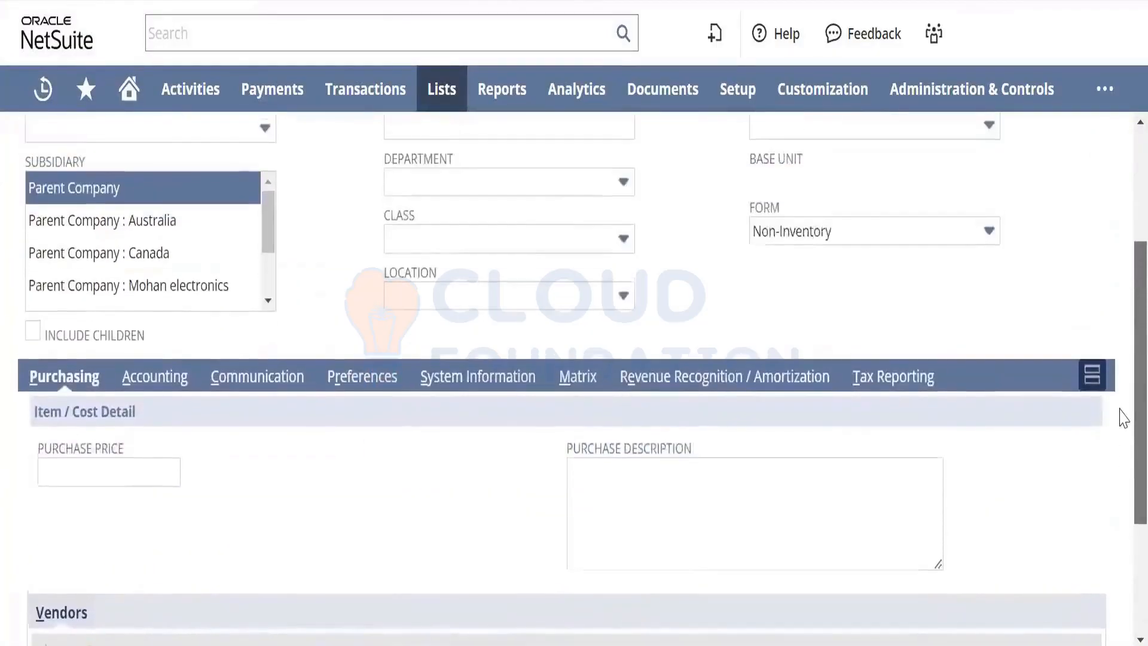
scroll(1123, 413, up, 3)
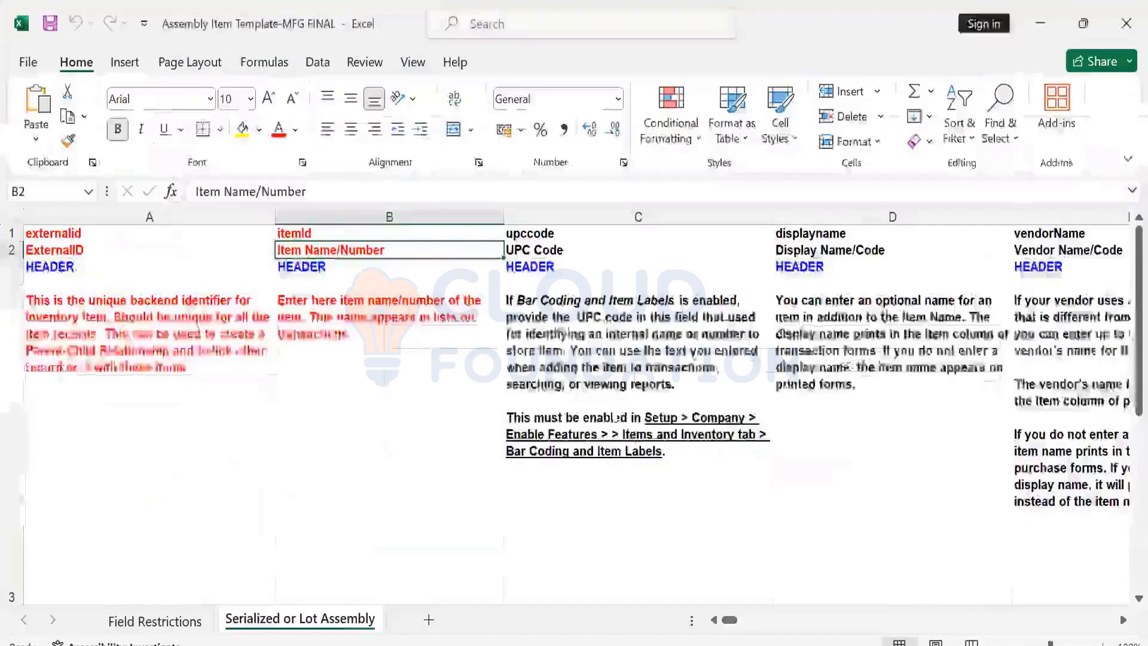
In the Excel template, go through the row 2 labels from Item Name/Number to Vendor Name/Code and return to ExternalID
key(Right)
key(Right)
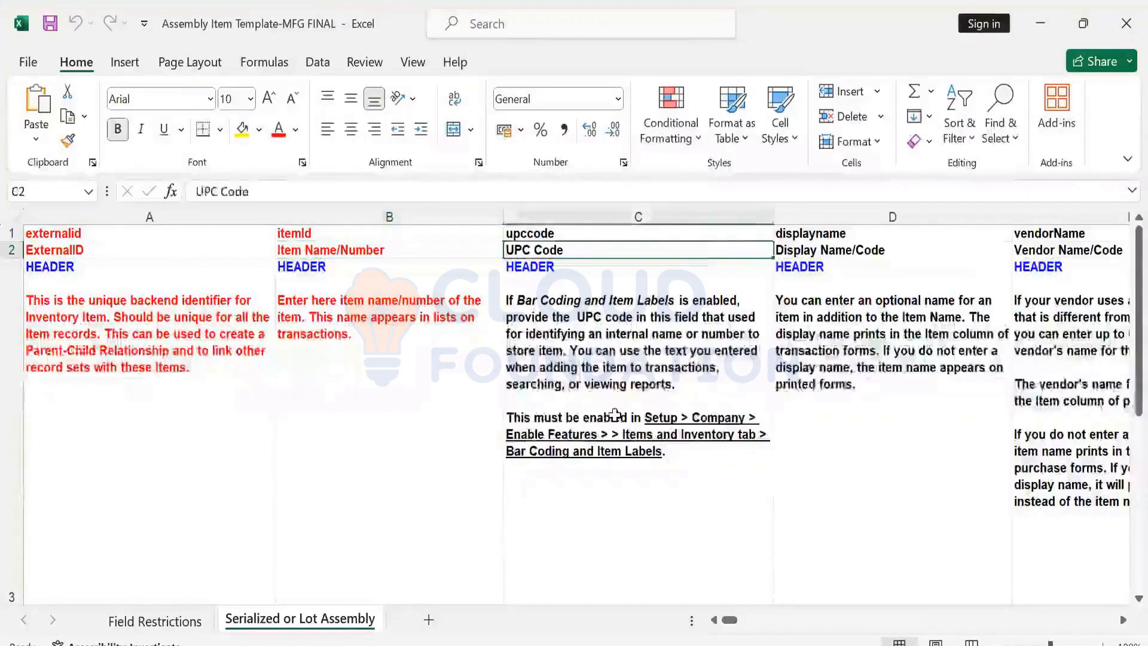
key(Right)
key(Left)
key(Left)
key(Left)
key(Left)
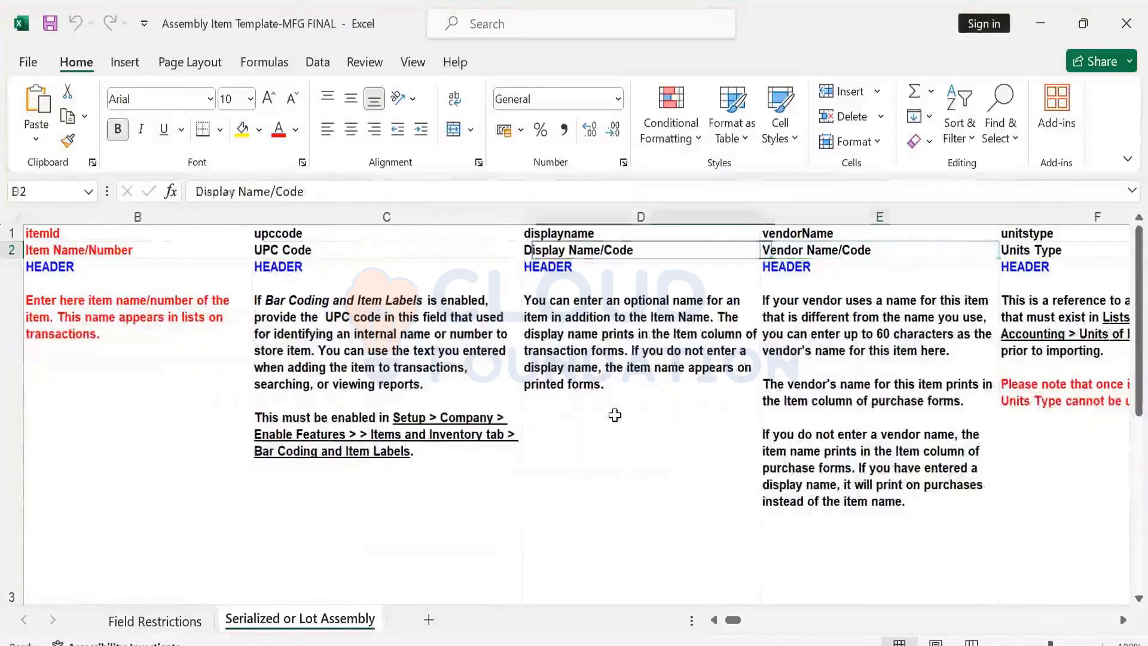
Go down to row 4 and check the data types from the ExternalID column across to Vendor Name/Code
key(Down)
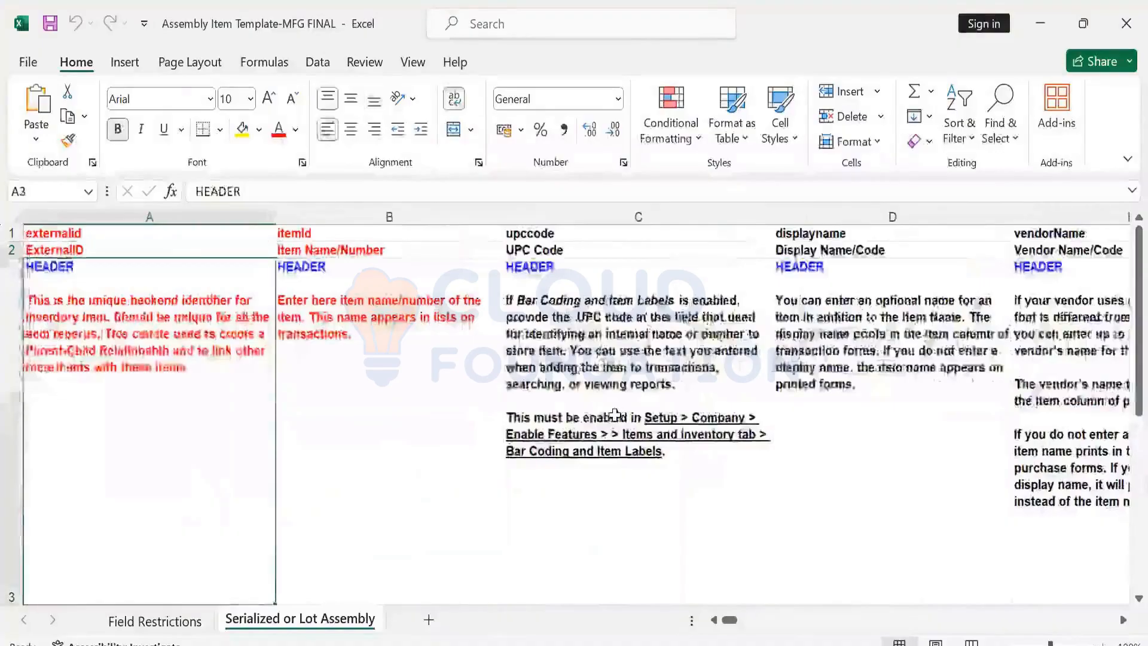
key(Down)
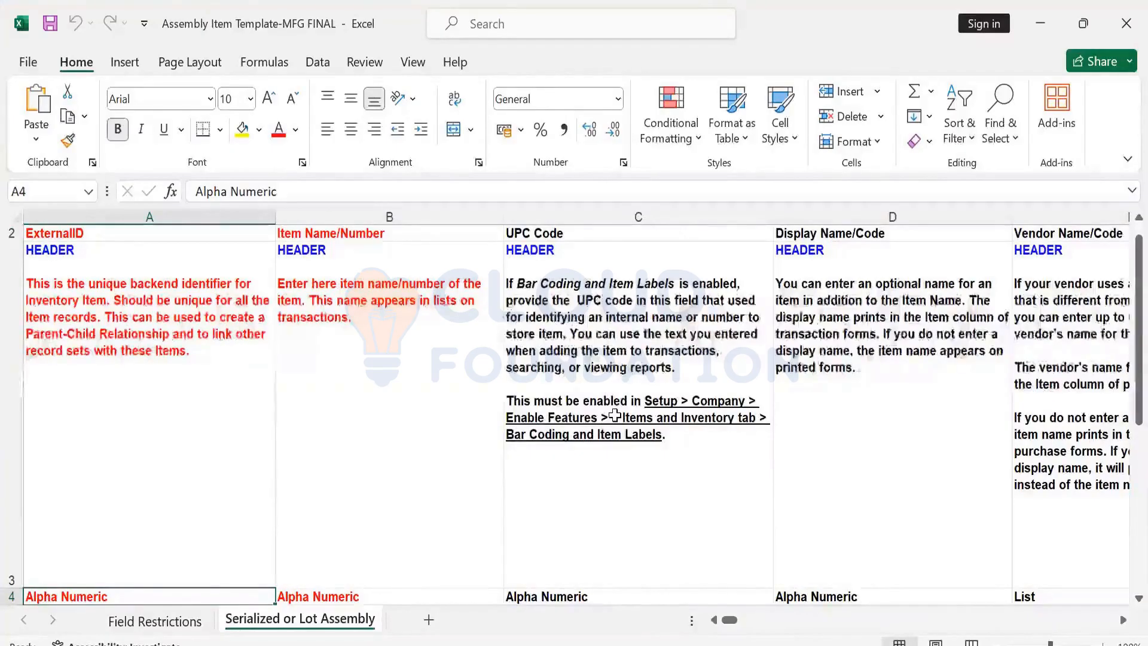
key(Right)
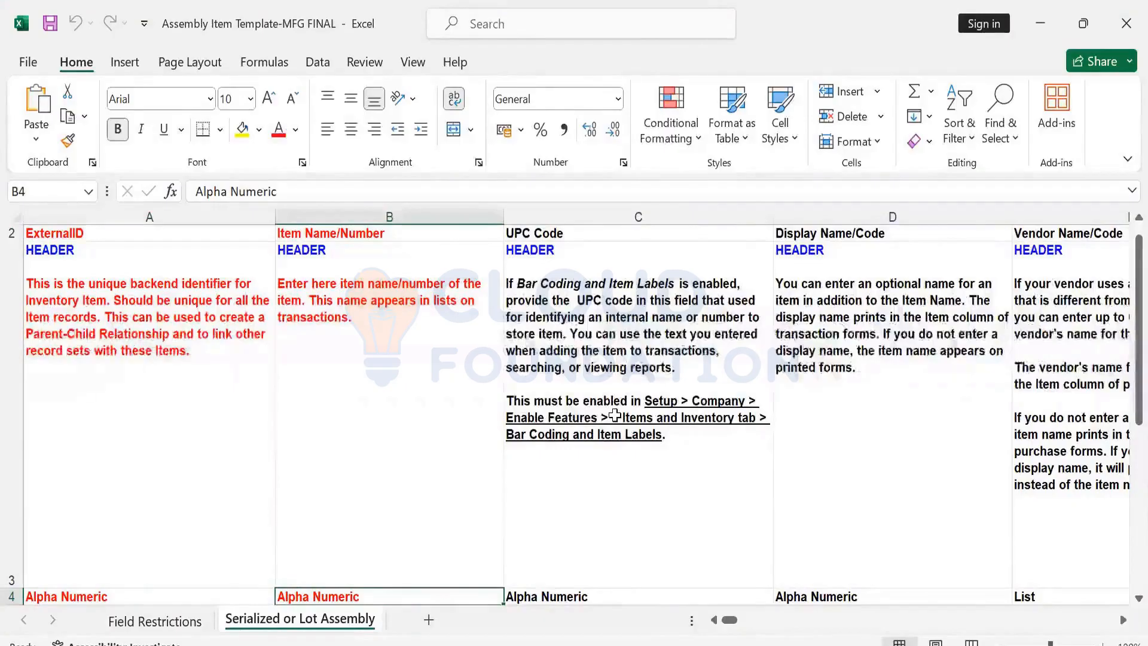
key(Right)
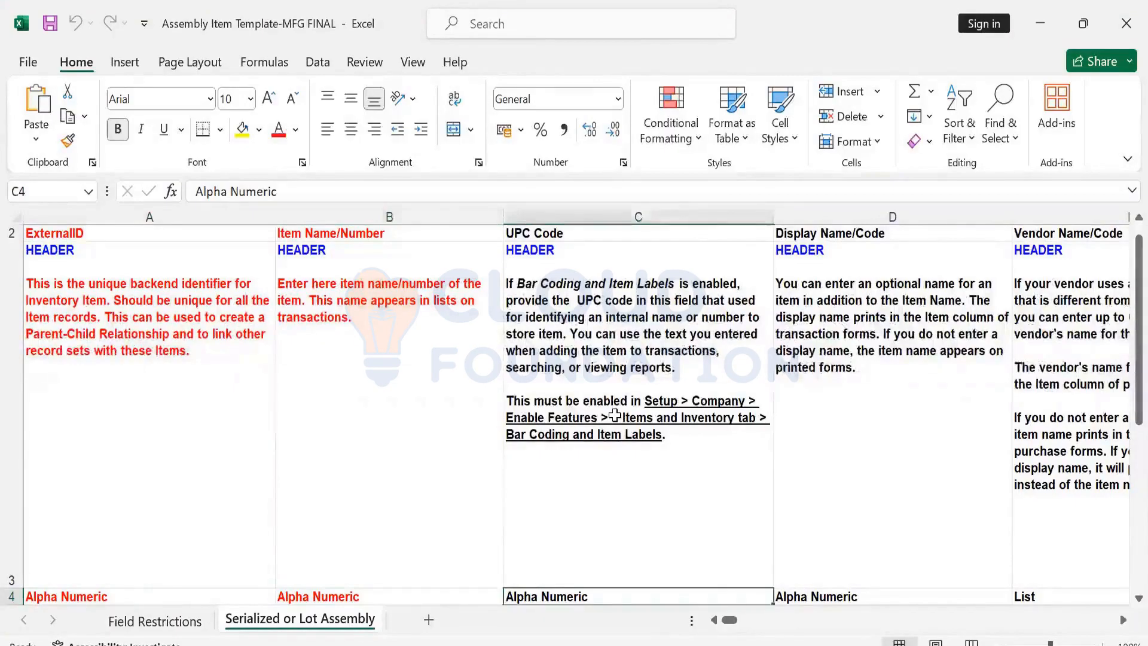
key(Right)
key(Right)
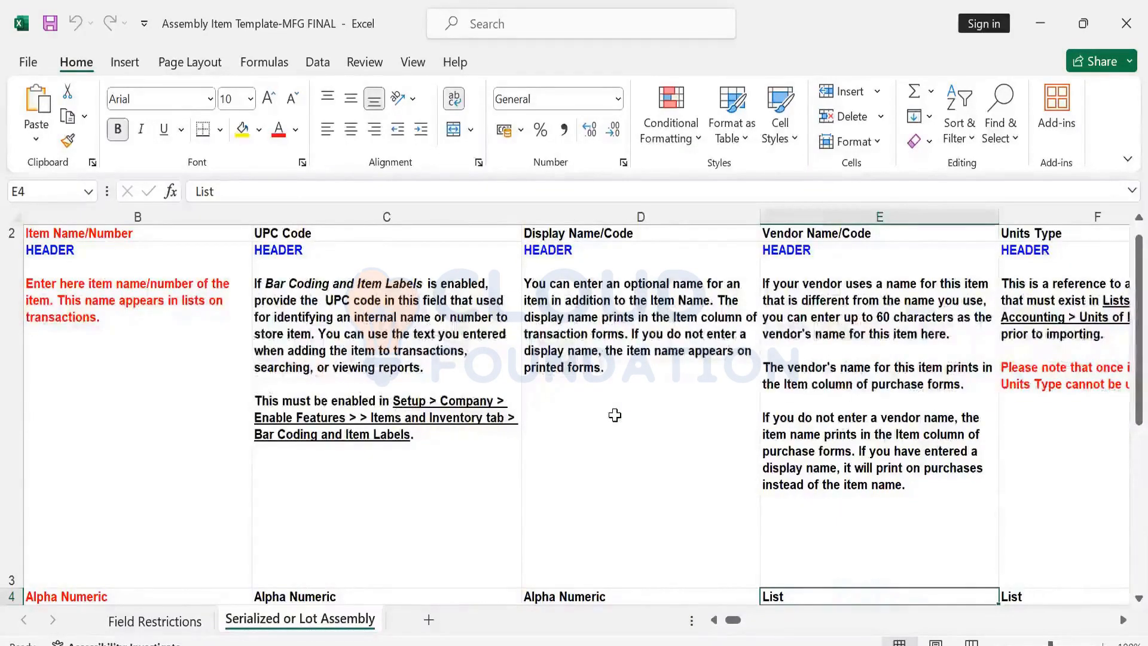
Examine the description in row 3 and the data type in row 4 of the Vendor Name/Code column
scroll(615, 414, down, 2)
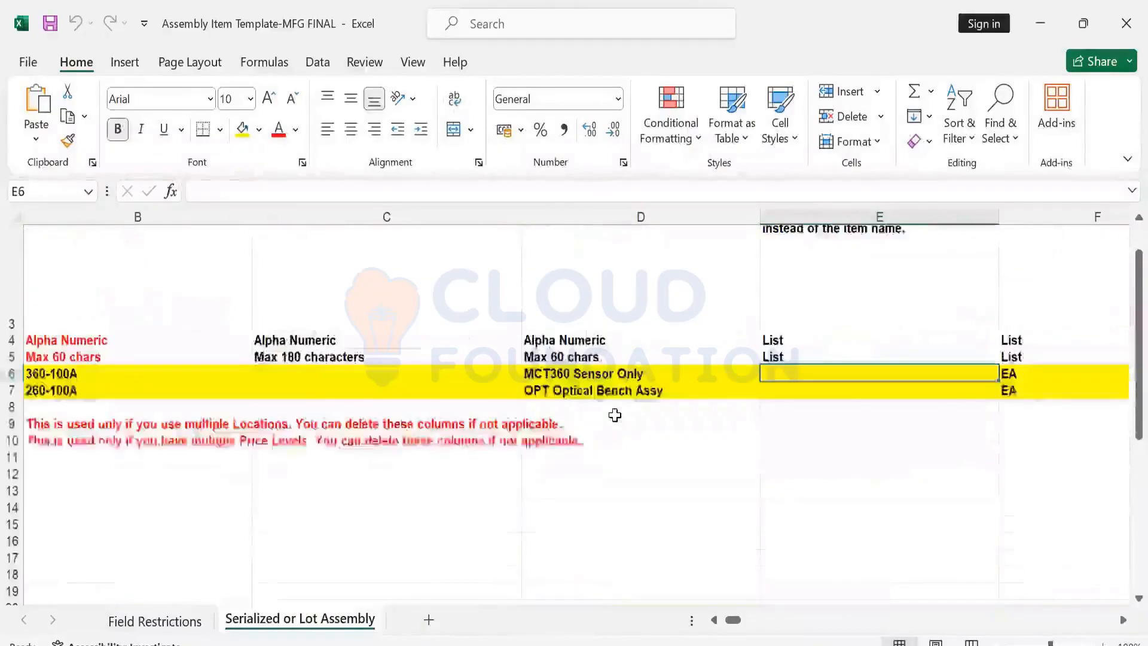
key(Up)
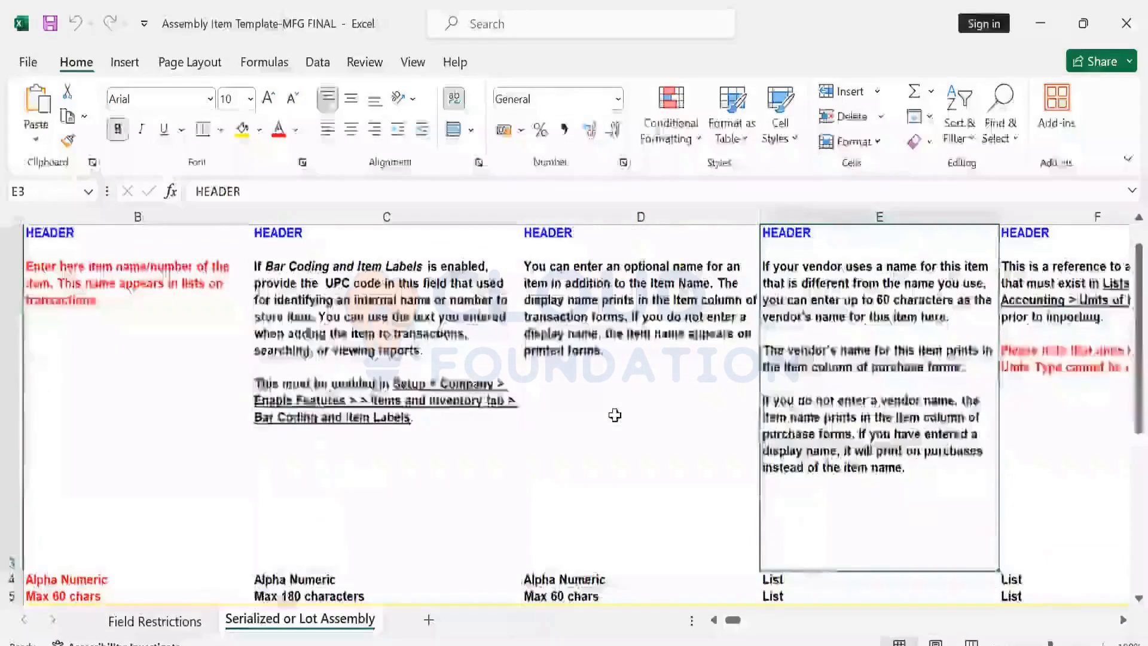
key(Up)
key(Down)
key(Down)
key(Down)
key(Up)
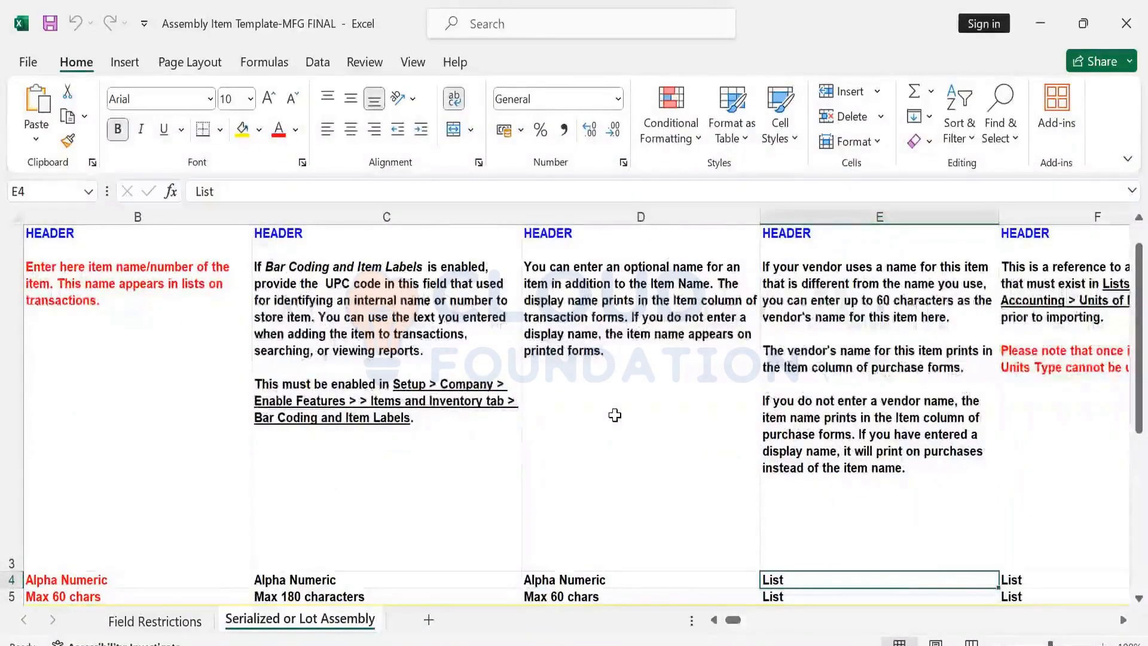
Go down the Vendor Name/Code column past the highlighted sample rows 6 and 7 and return to its row 2 label
key(Down)
key(Down)
key(Down)
key(Down)
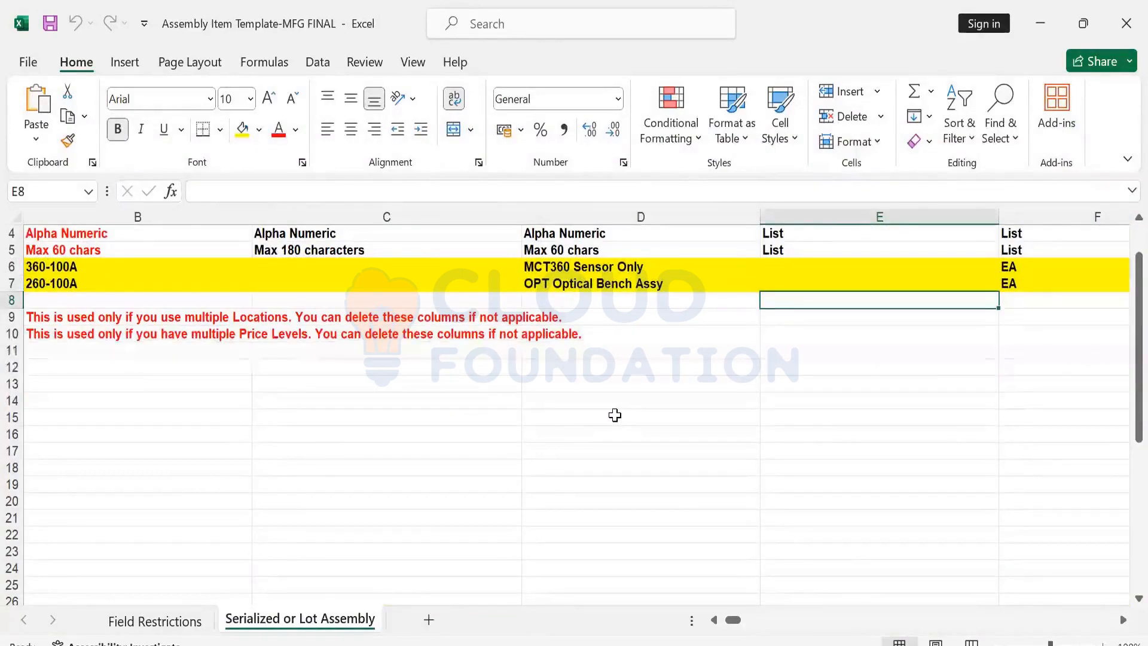
key(Up)
key(Up)
key(Up)
key(Up)
key(Up)
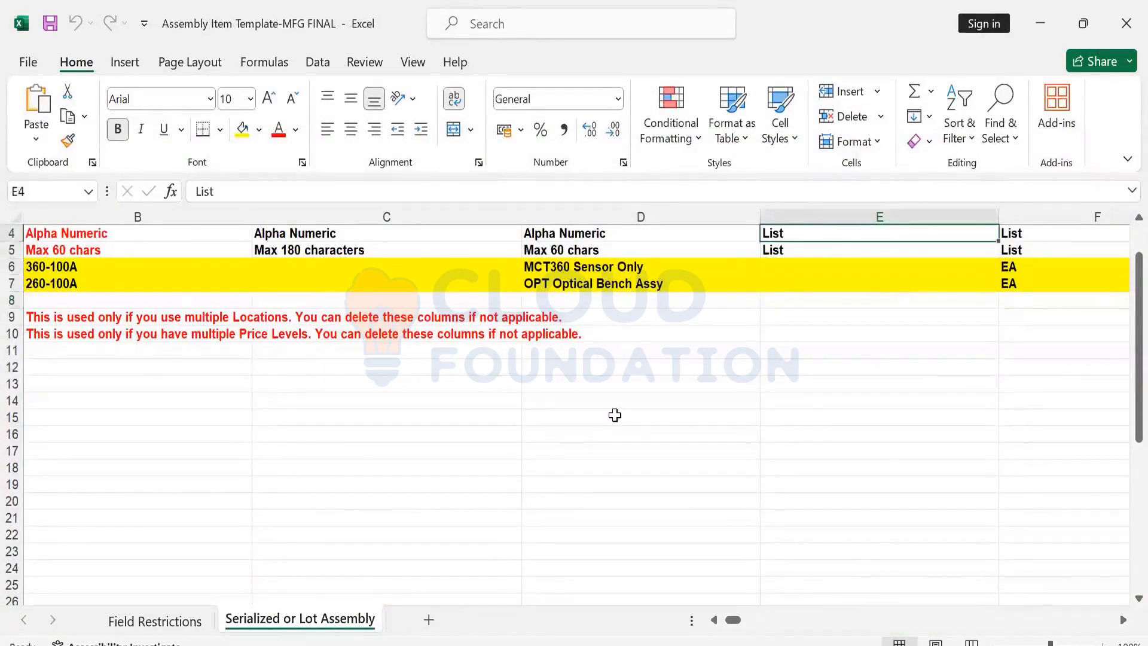
key(Up)
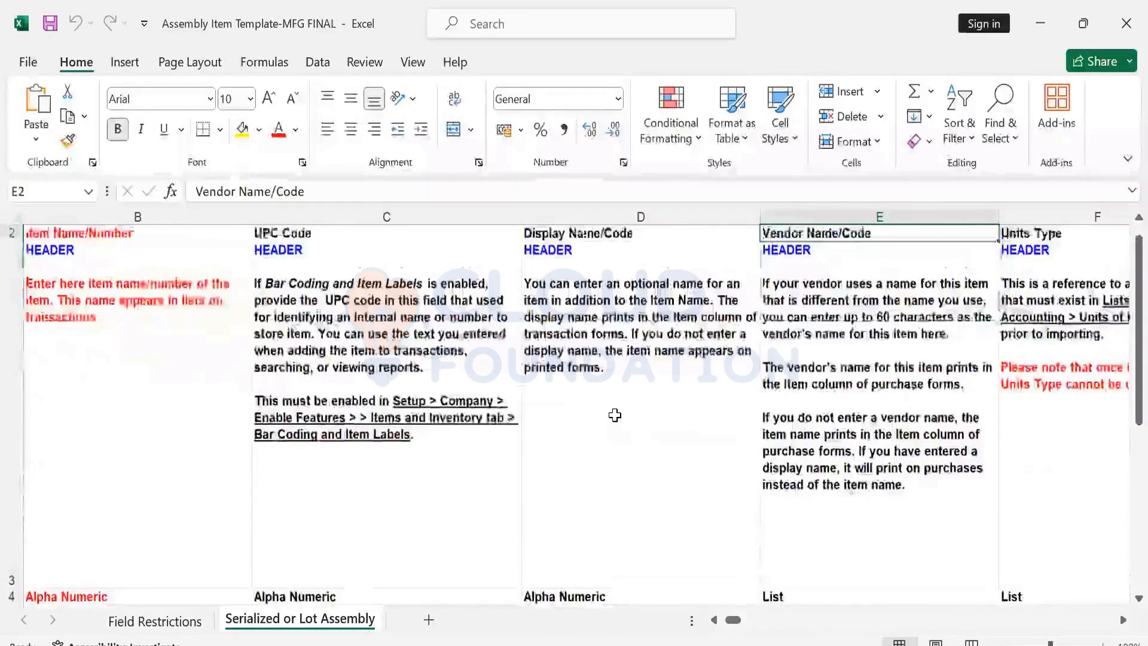
Go through the row 2 labels and their descriptions from Units Type across to Subsidiary
key(Right)
key(Down)
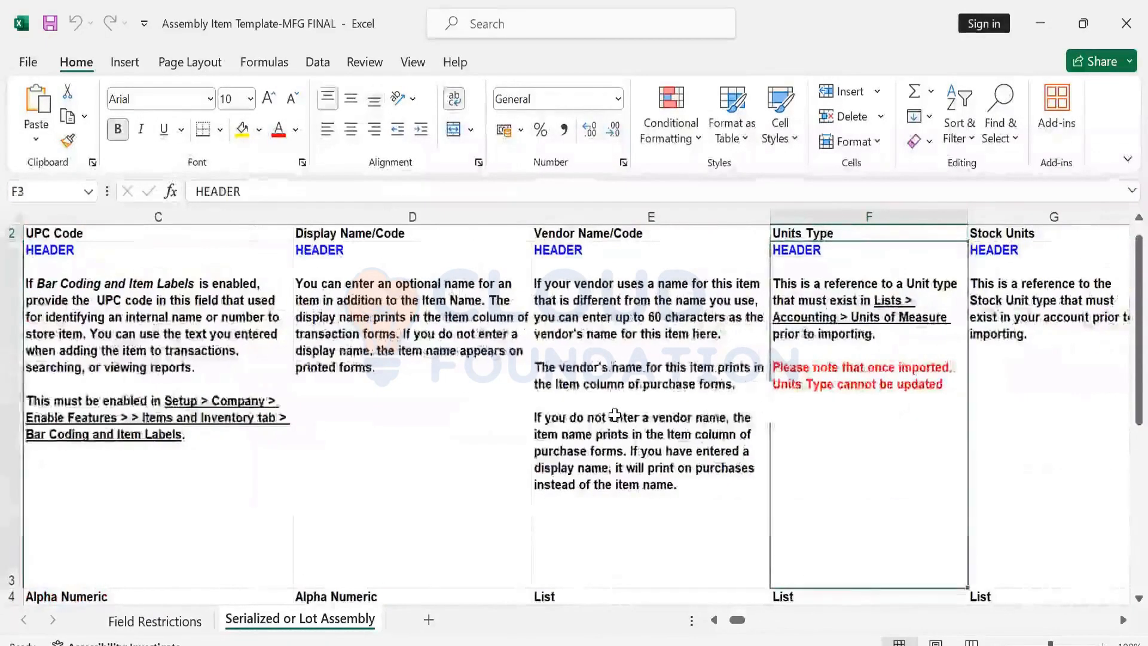
key(Up)
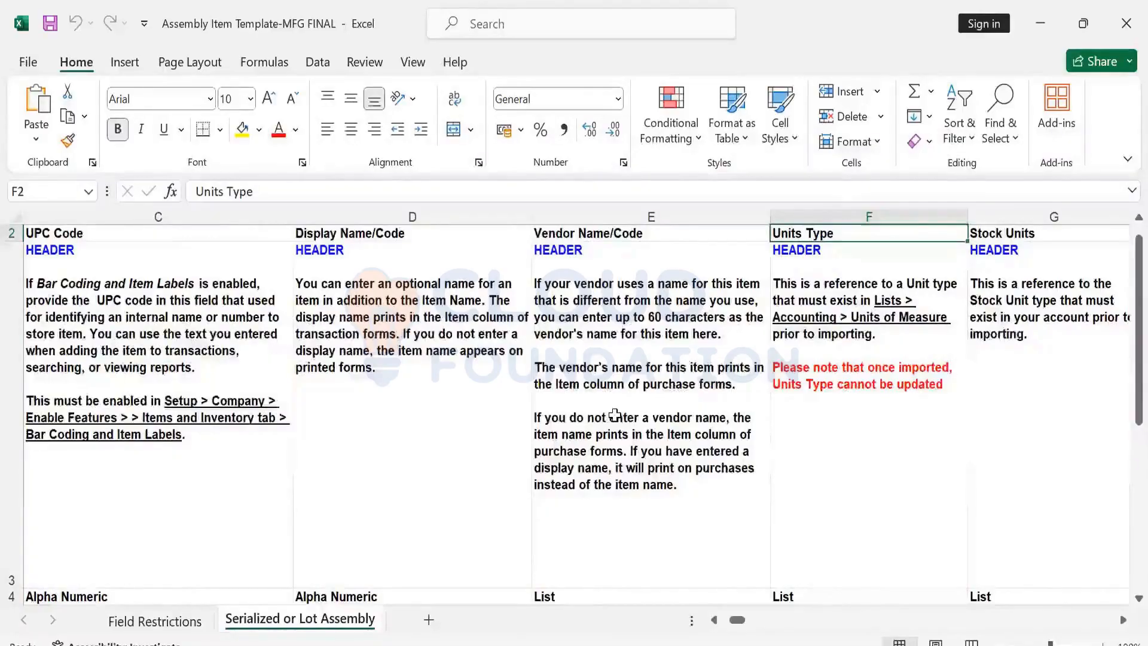
key(Right)
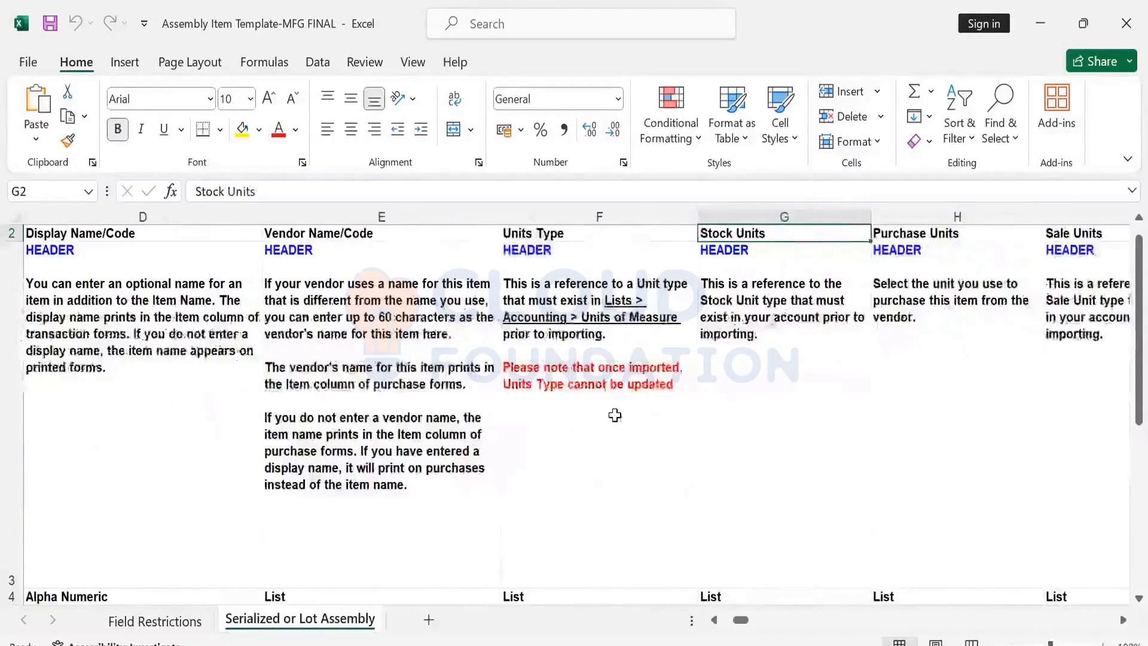
key(Right)
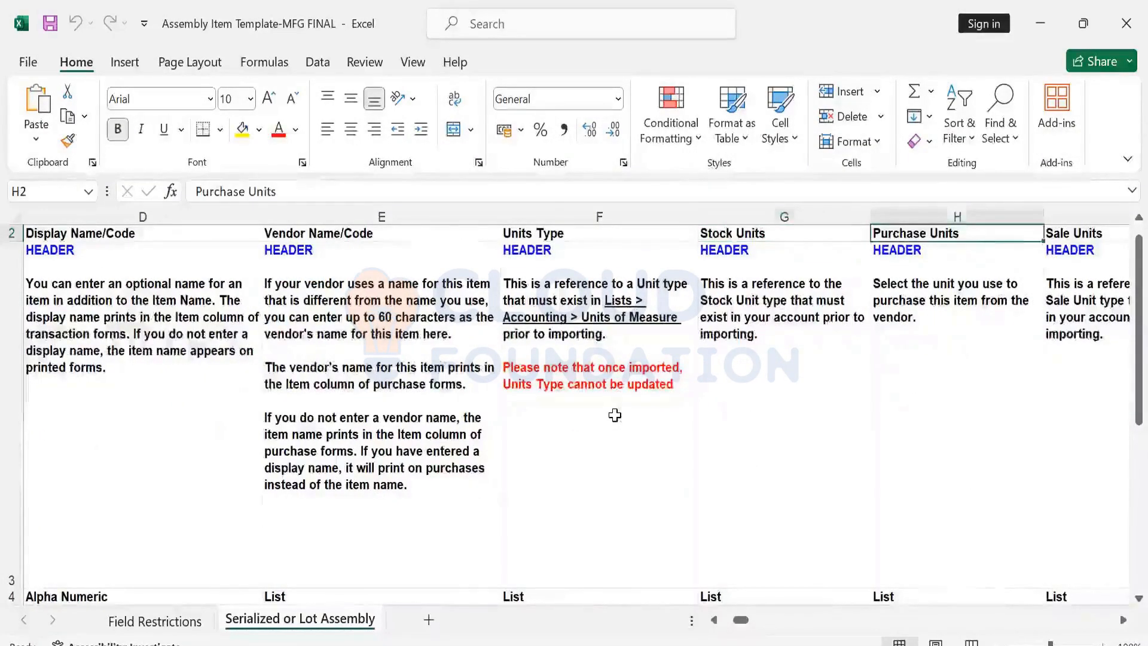
key(Right)
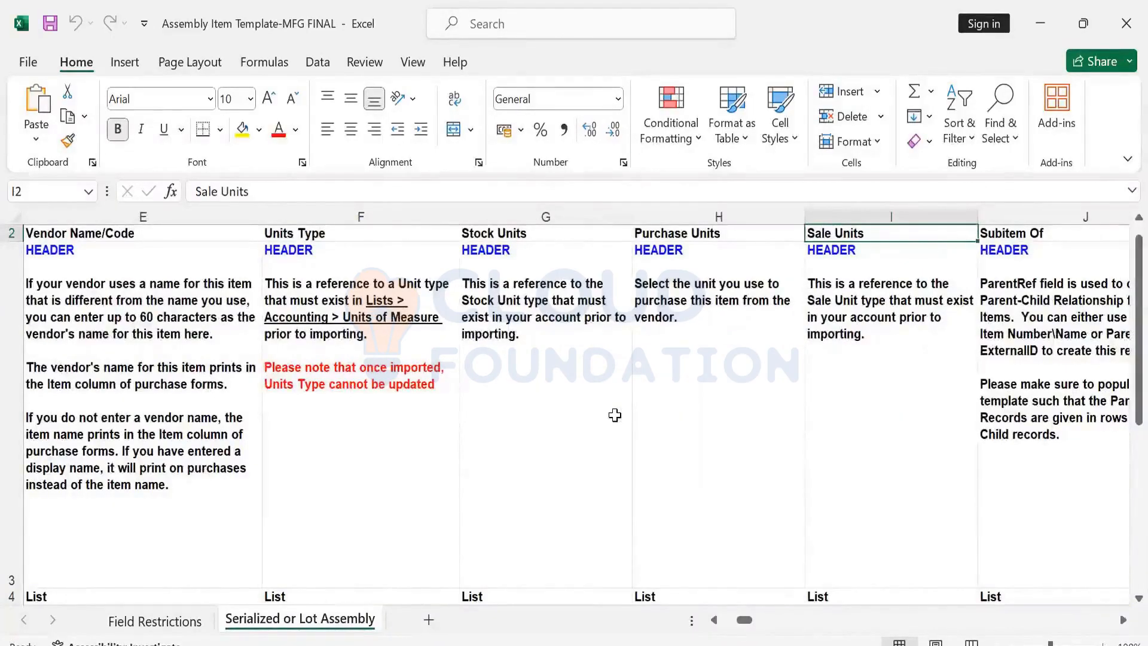
key(Right)
key(Right)
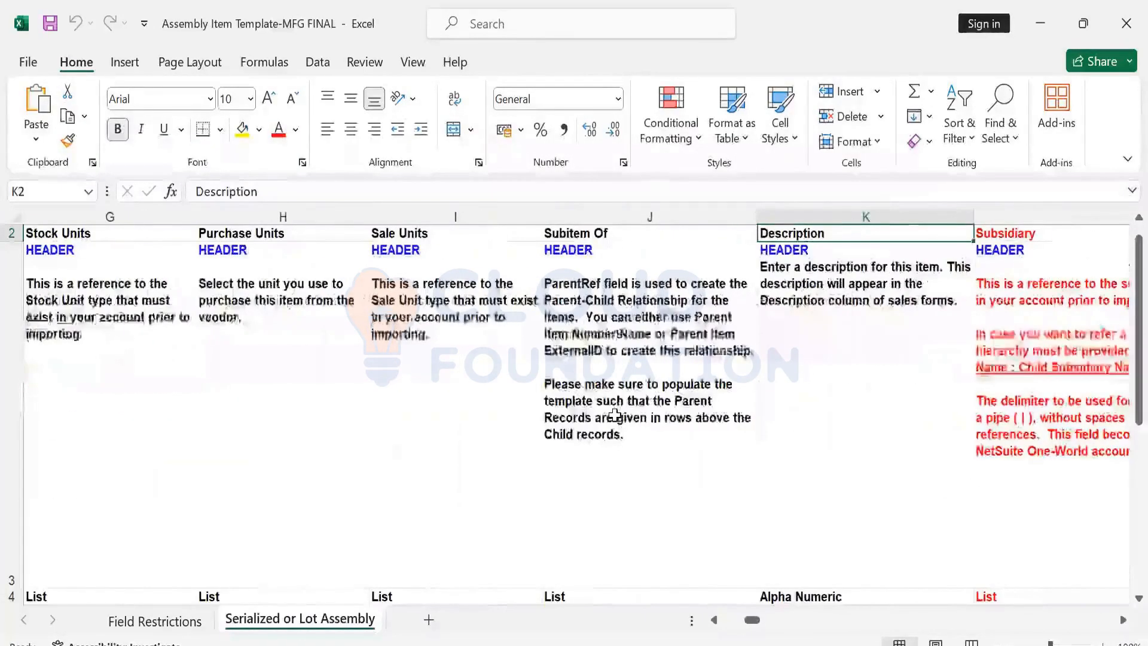
key(Right)
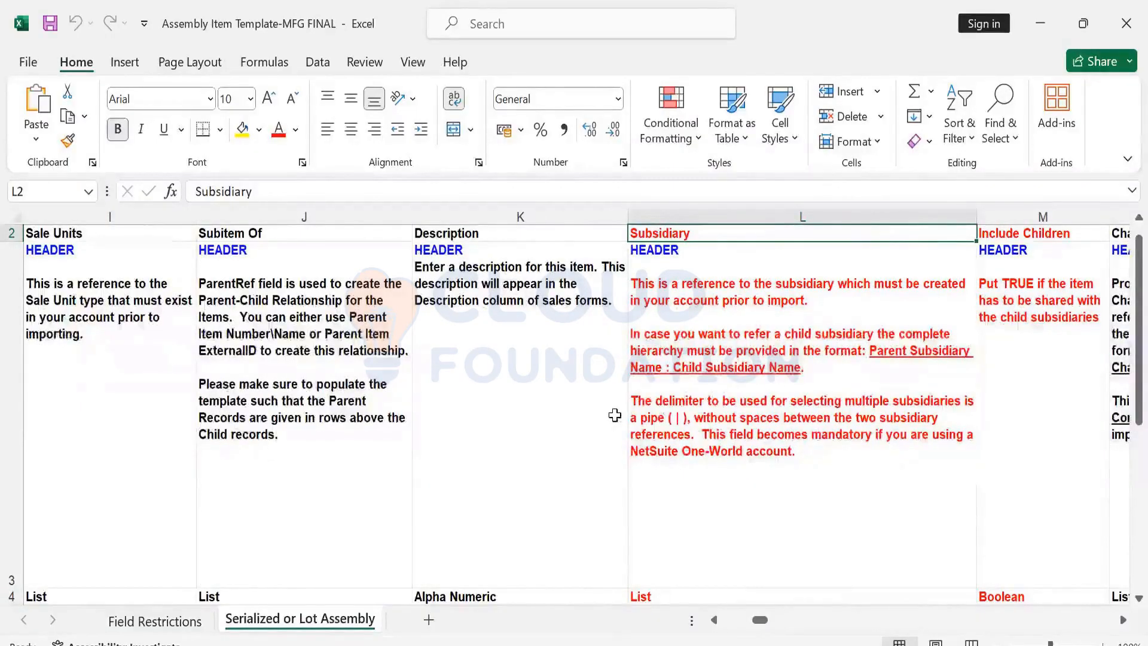
Examine the Subsidiary column's description and row 4 data type, and return to its field ID in row 1
key(Down)
key(Down)
scroll(615, 414, down, 1)
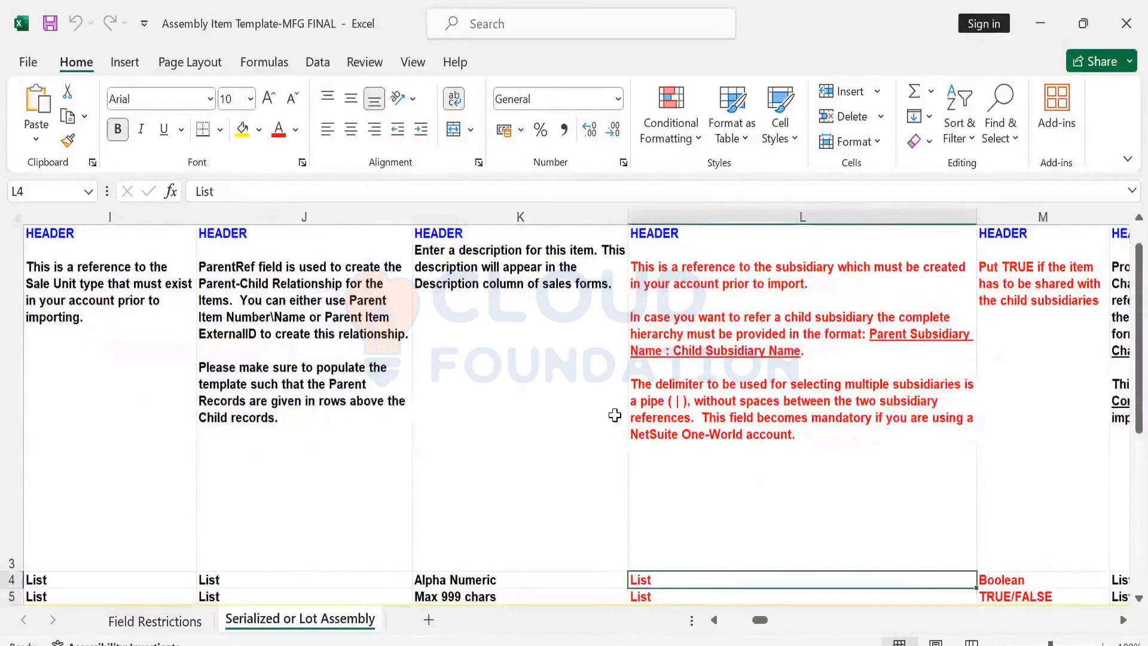
key(Up)
key(Up)
key(Up)
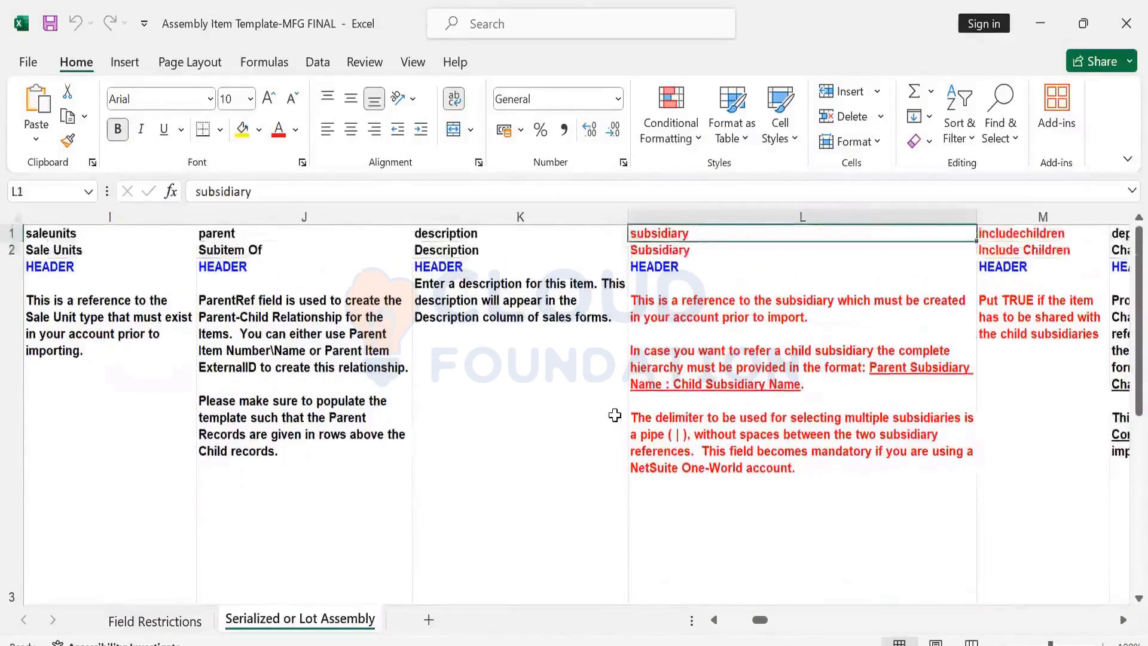
Review the columns from includechildren through department and Class to location, including their descriptions and data types
key(Right)
key(Right)
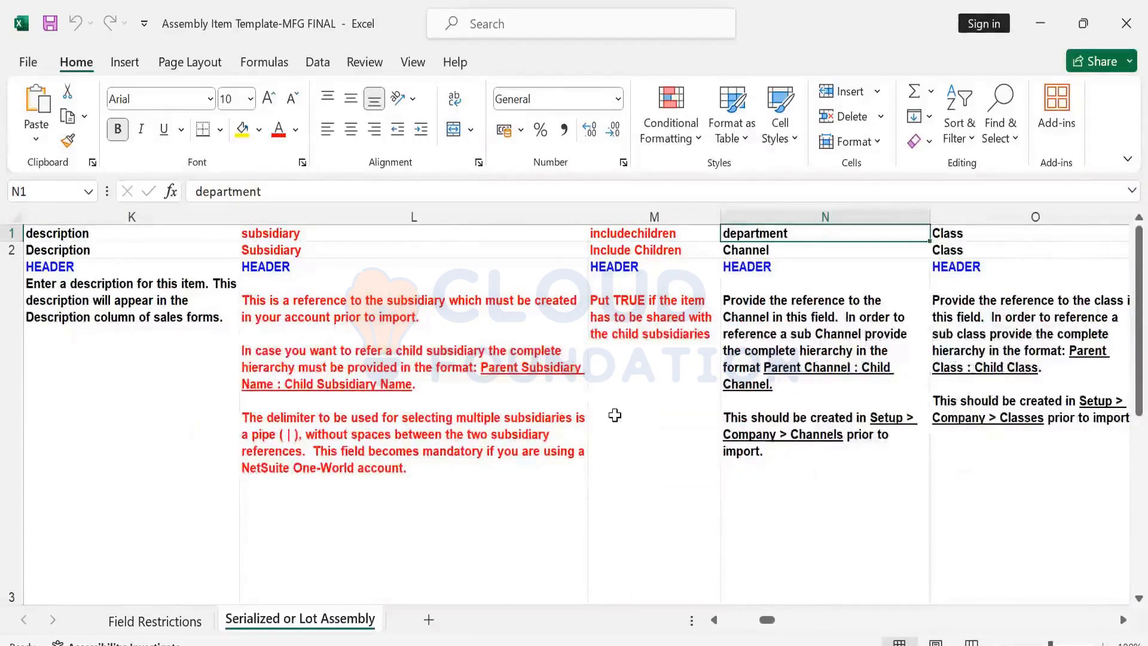
key(Right)
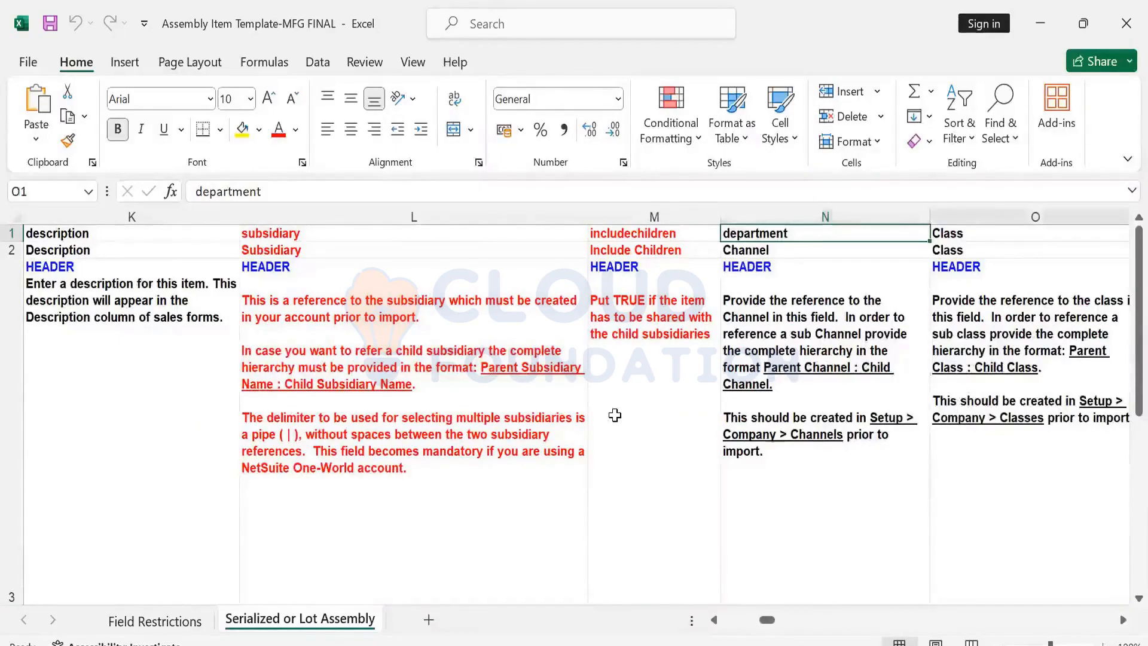
key(Left)
click(614, 415)
key(Down)
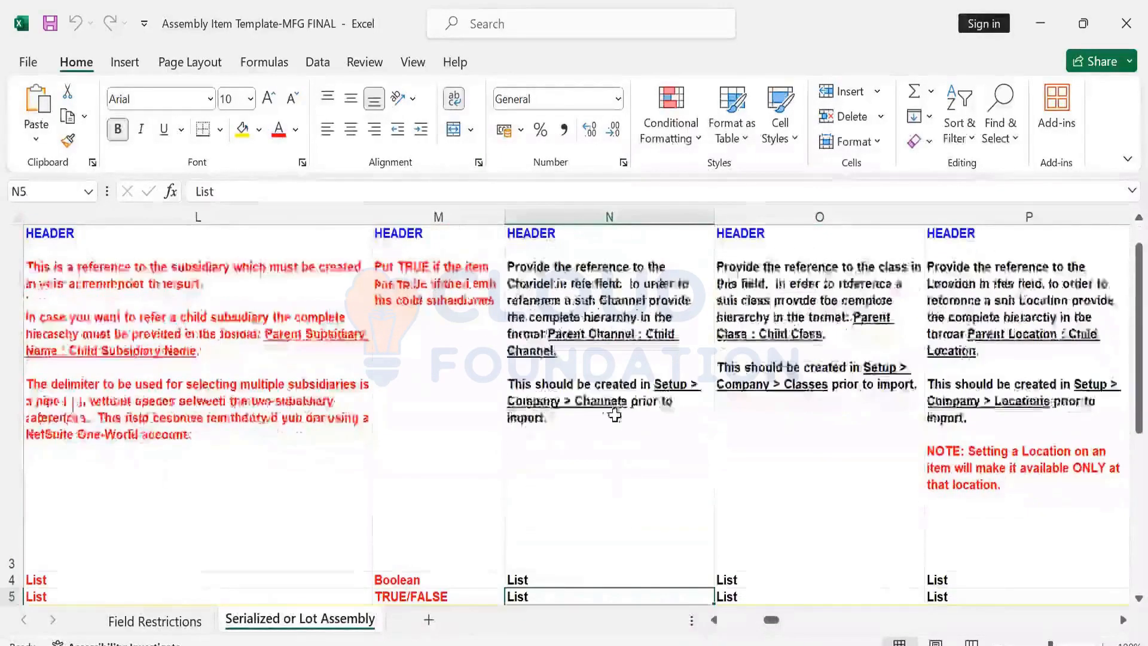
key(Right)
key(Right)
key(Up)
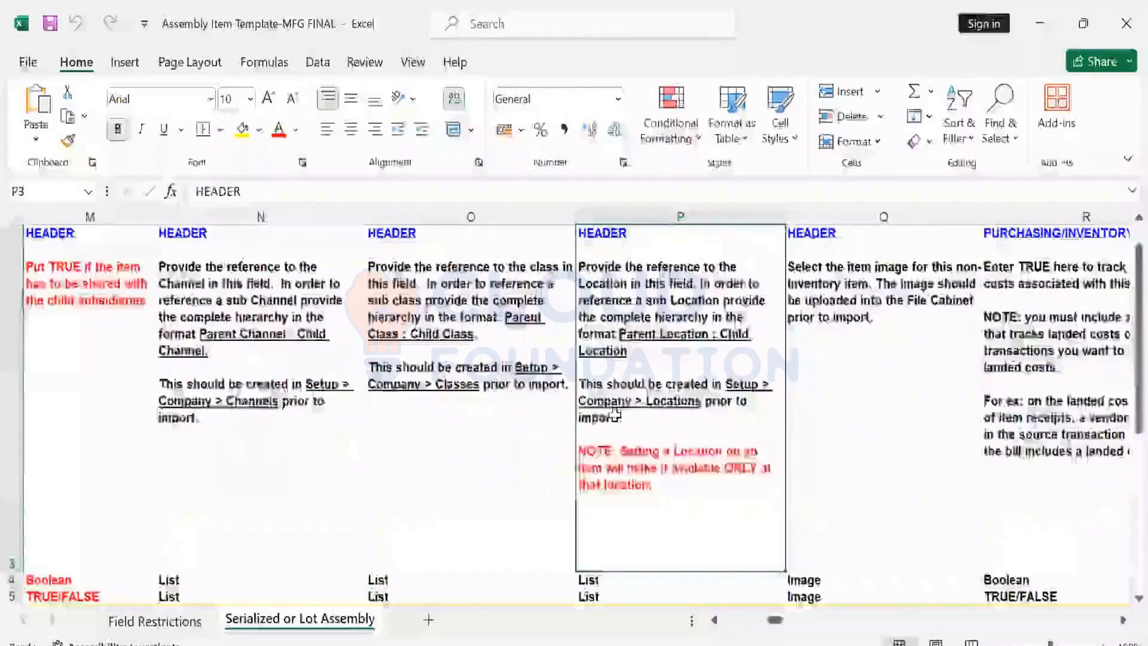
key(Up)
key(Up)
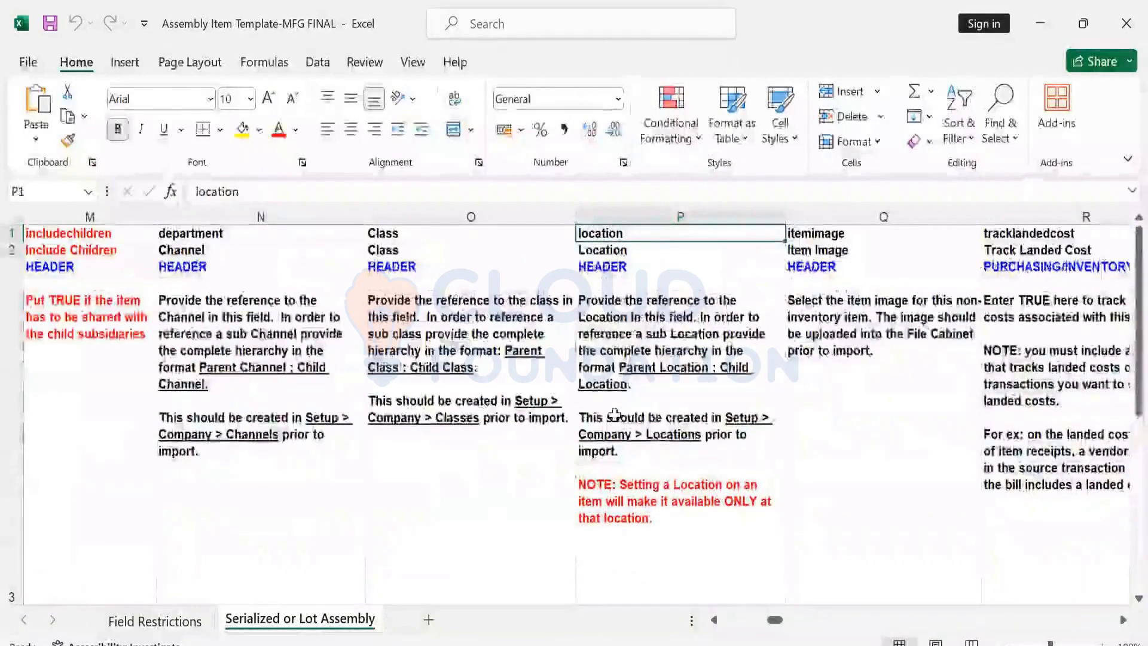
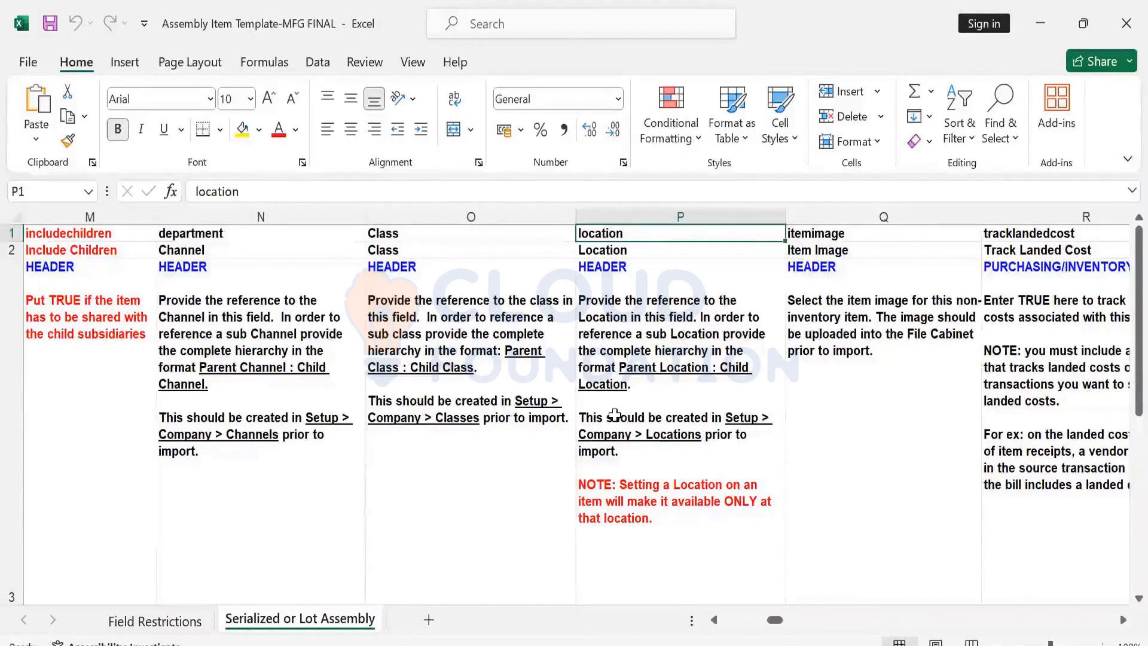
Go back along the row 2 labels from Location to Subsidiary, Include Children and Description
key(Down)
key(Left)
key(Left)
key(Left)
key(Left)
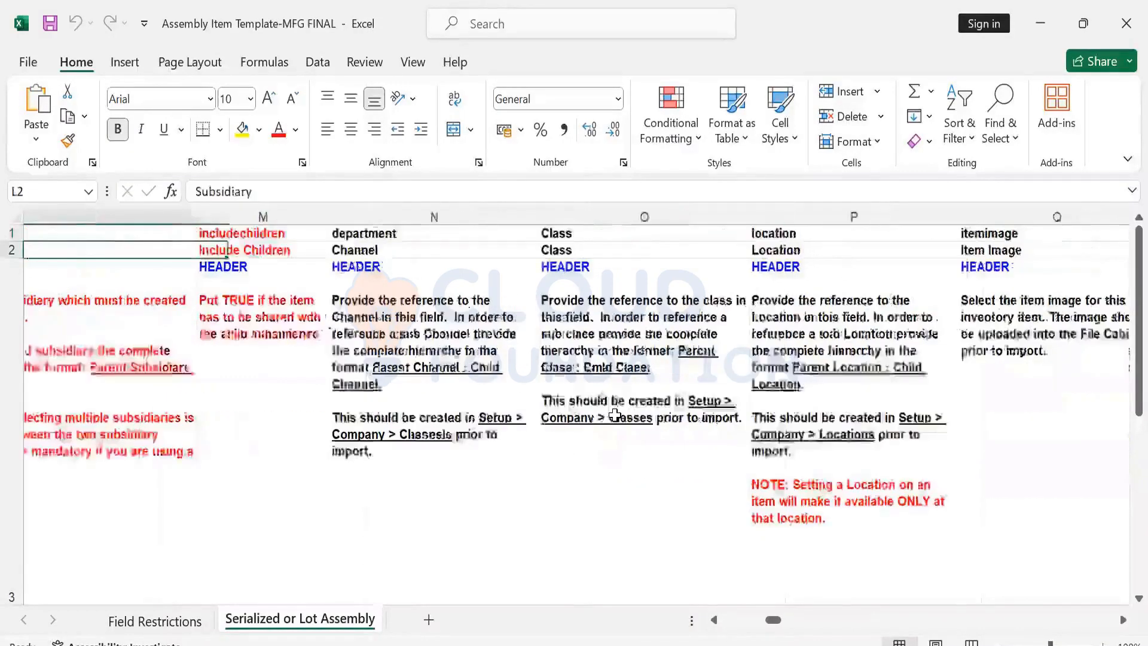
key(Right)
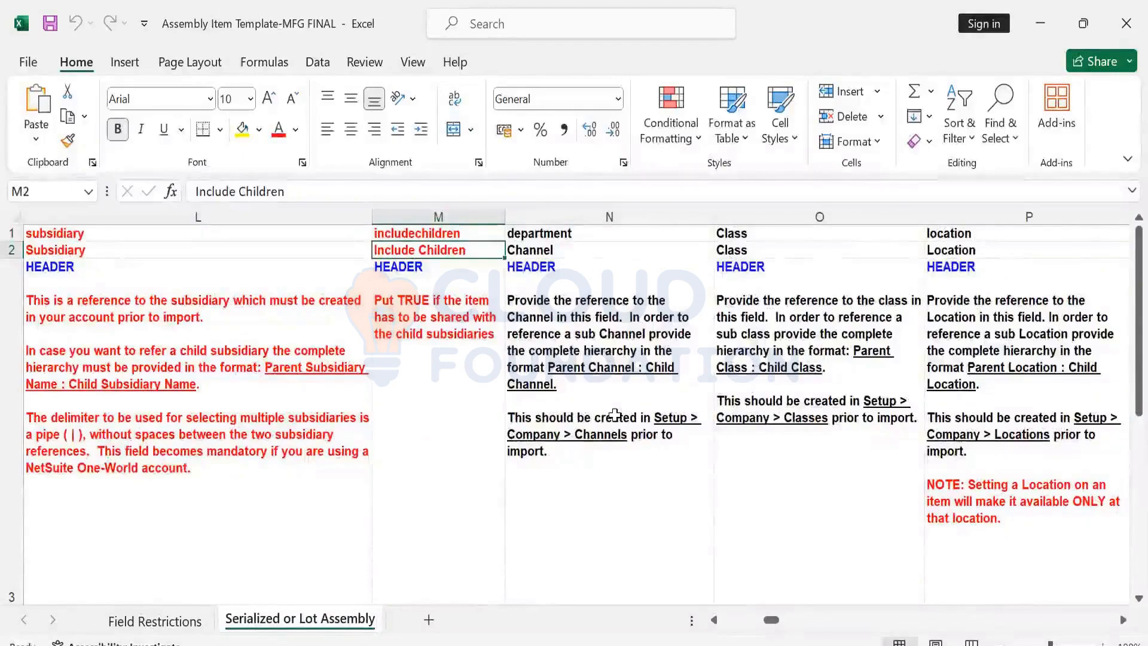
key(Left)
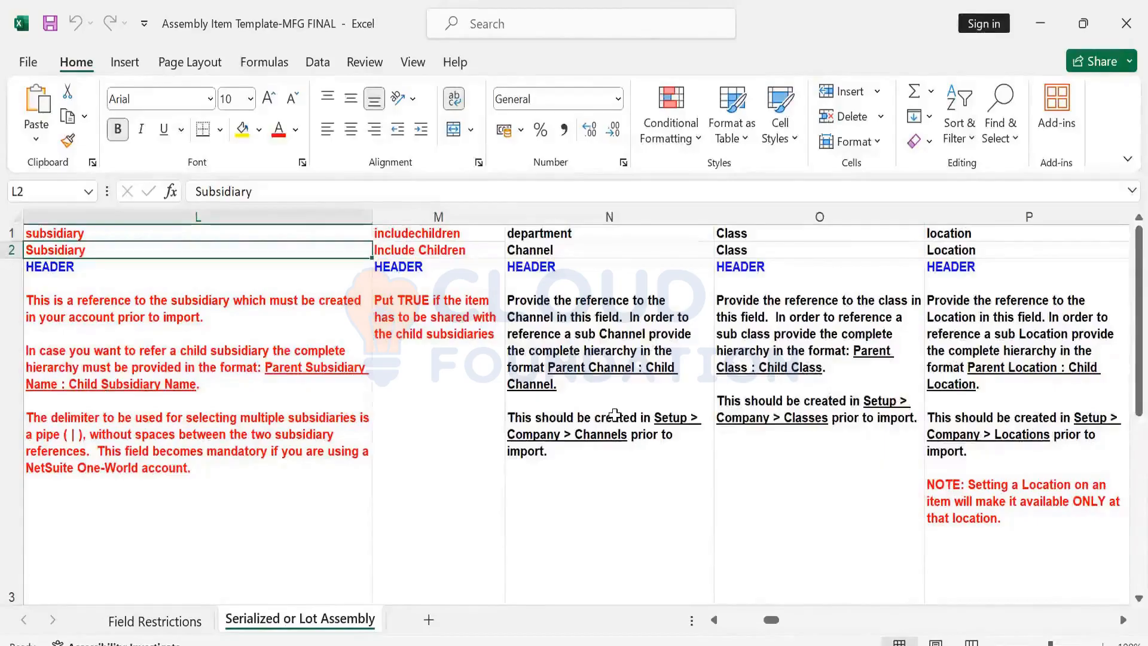
key(Left)
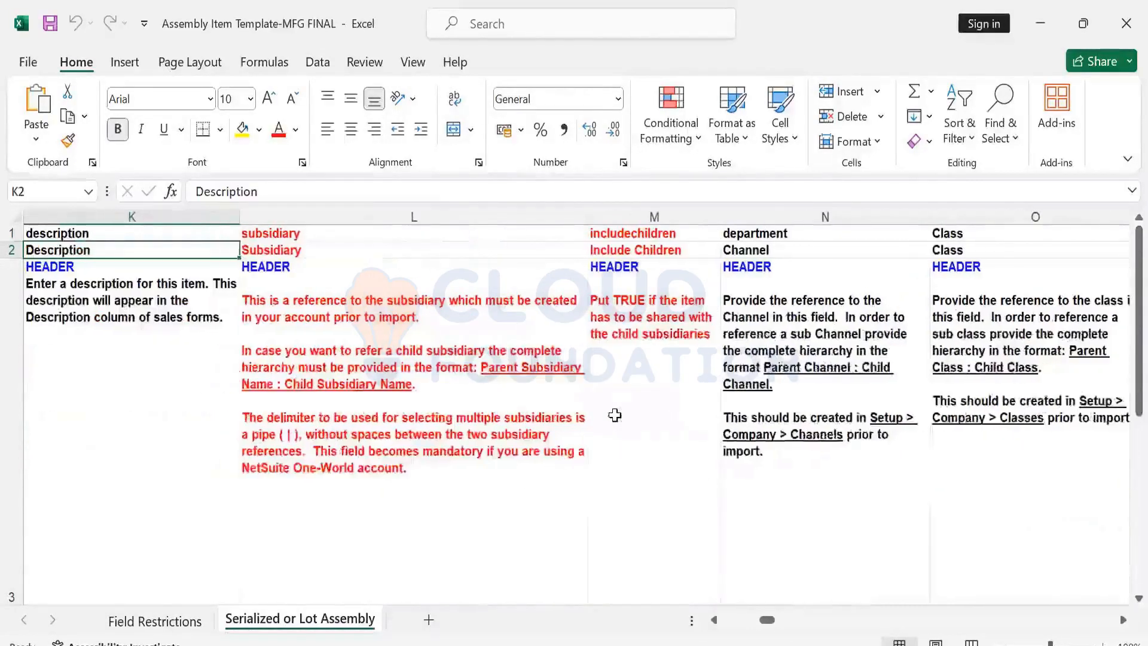
Go through the row 2 labels from Subsidiary across Include Children, Channel and Class to Location
key(Right)
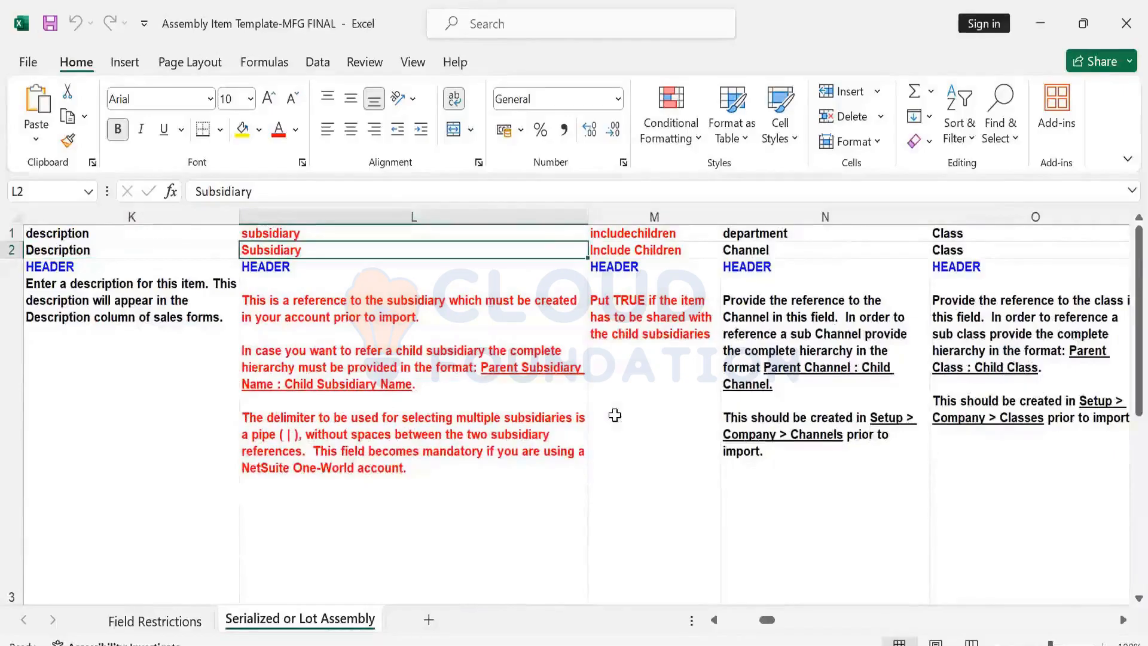
key(Right)
key(Right)
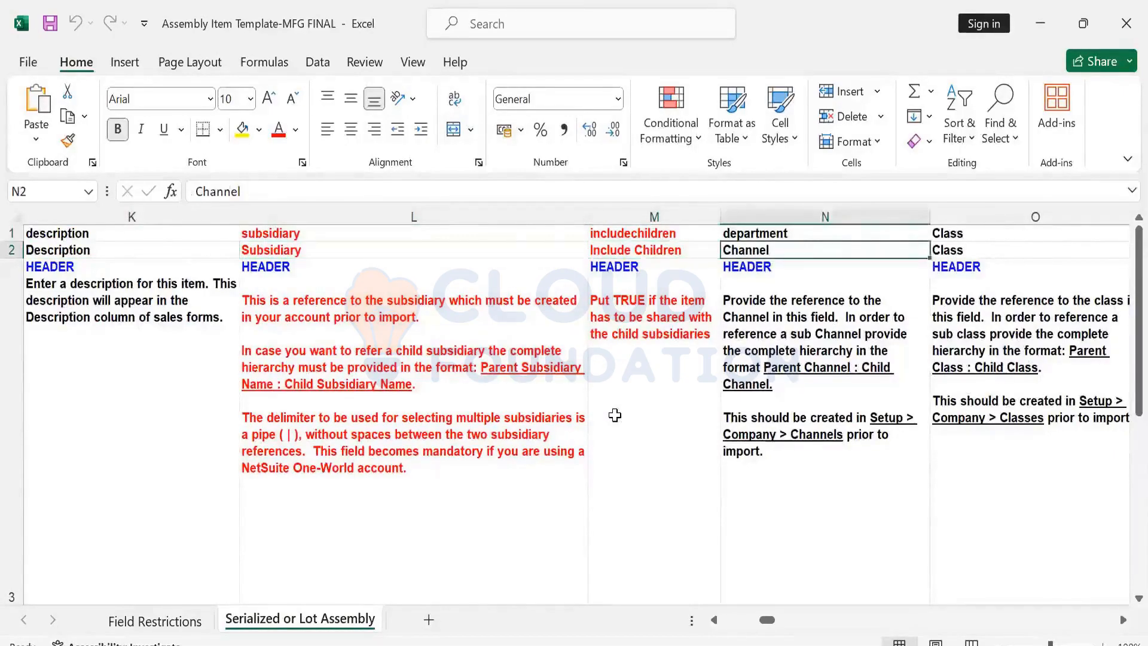
key(Right)
key(Right)
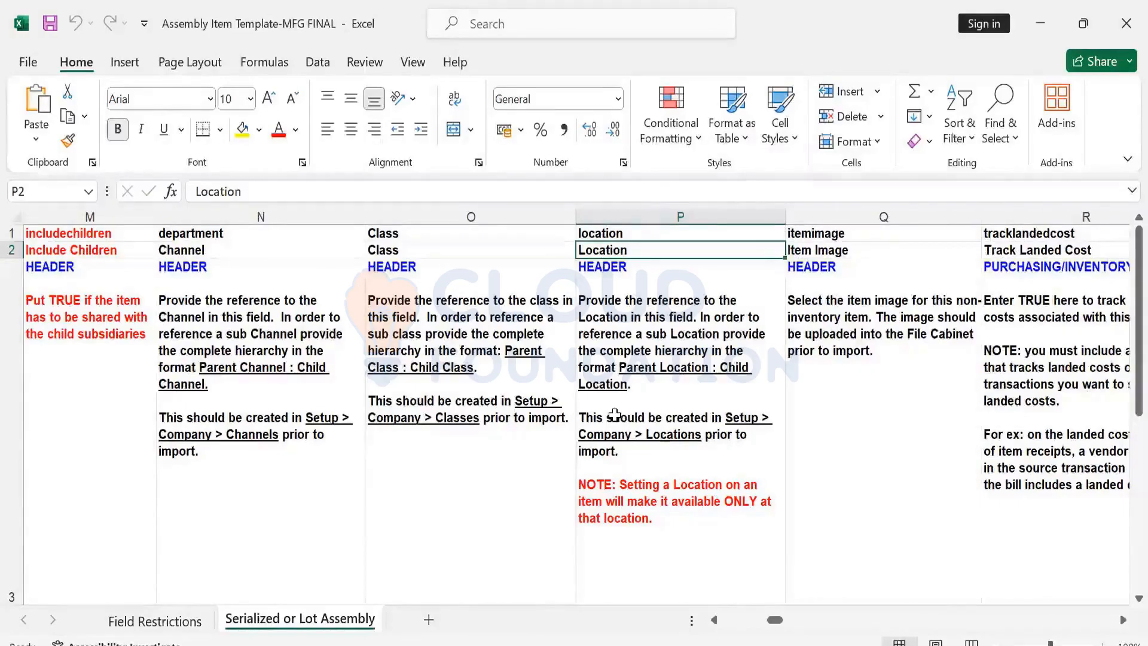
Review the row 2 labels and descriptions from Item Image through Costing Method and Cost Category to Purchase Description
key(Right)
key(Right)
key(Right)
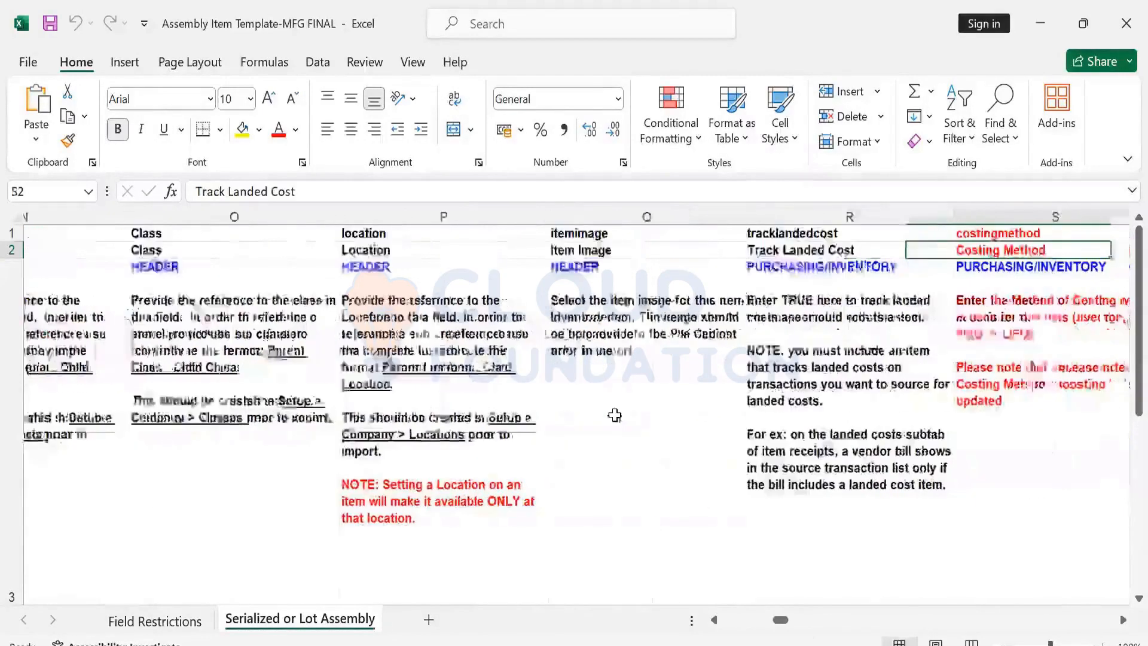
key(Right)
key(Right)
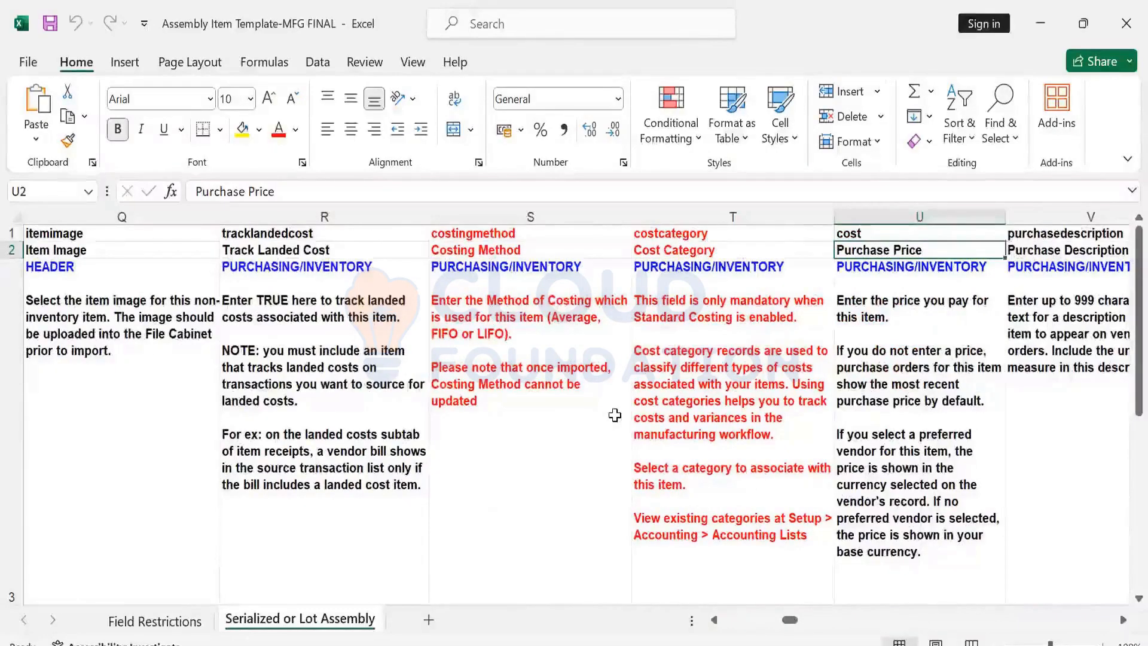
key(Right)
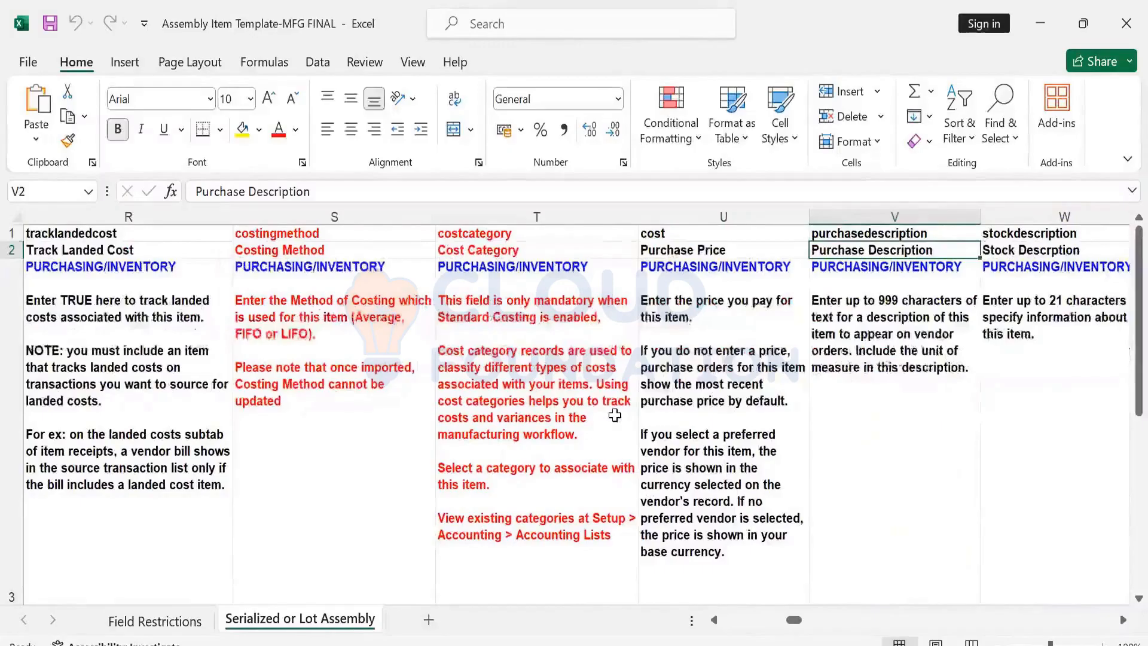
key(Right)
Go back along the row 2 labels from Purchase Description to ExternalID in column A
key(Left)
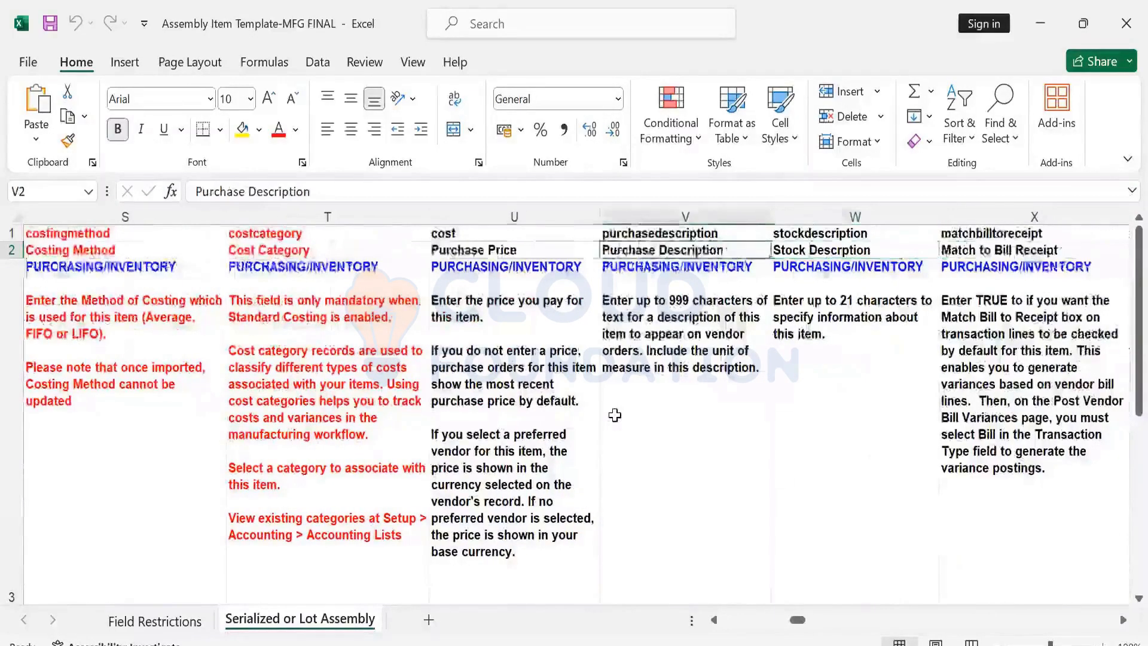
key(Left)
key(Left)
key(Left)
key(Left)
key(Left)
key(Left)
key(Left)
key(Left)
key(Left)
key(Left)
key(Left)
key(Left)
key(Left)
key(Left)
key(Left)
key(Left)
key(Left)
key(Left)
key(Left)
key(Left)
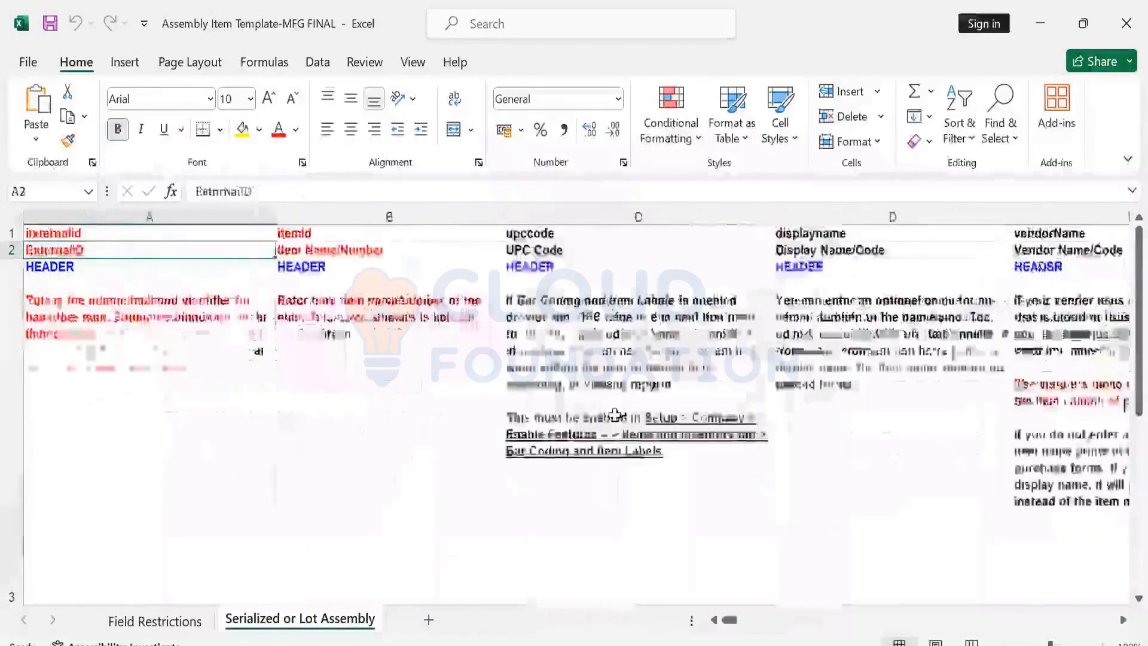
Examine the data types and maximum lengths in rows 4 and 5 for the ExternalID and Item Name/Number columns
key(Down)
key(Down)
key(Down)
key(Down)
key(Down)
key(Up)
key(Up)
key(Up)
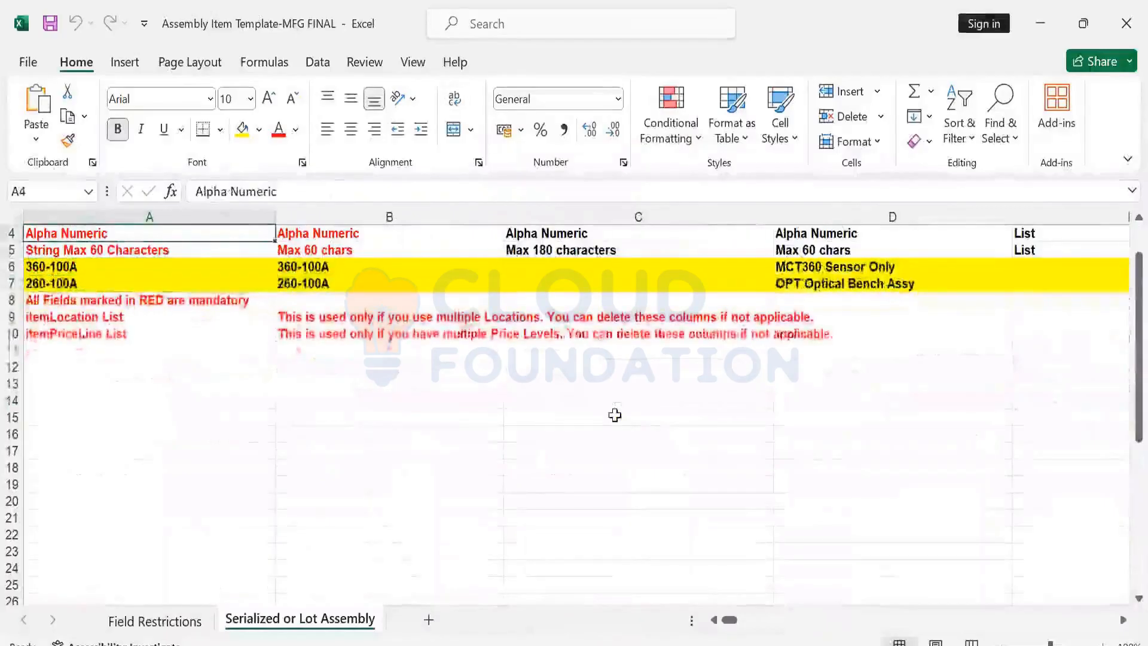
key(Down)
key(Up)
key(Down)
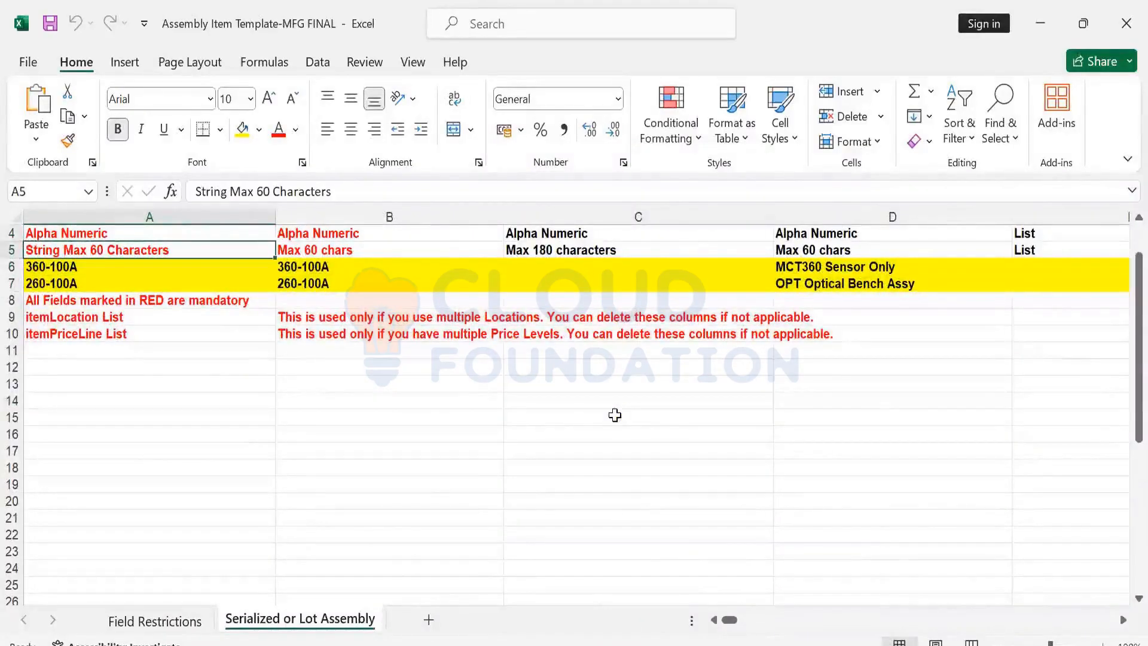
key(Right)
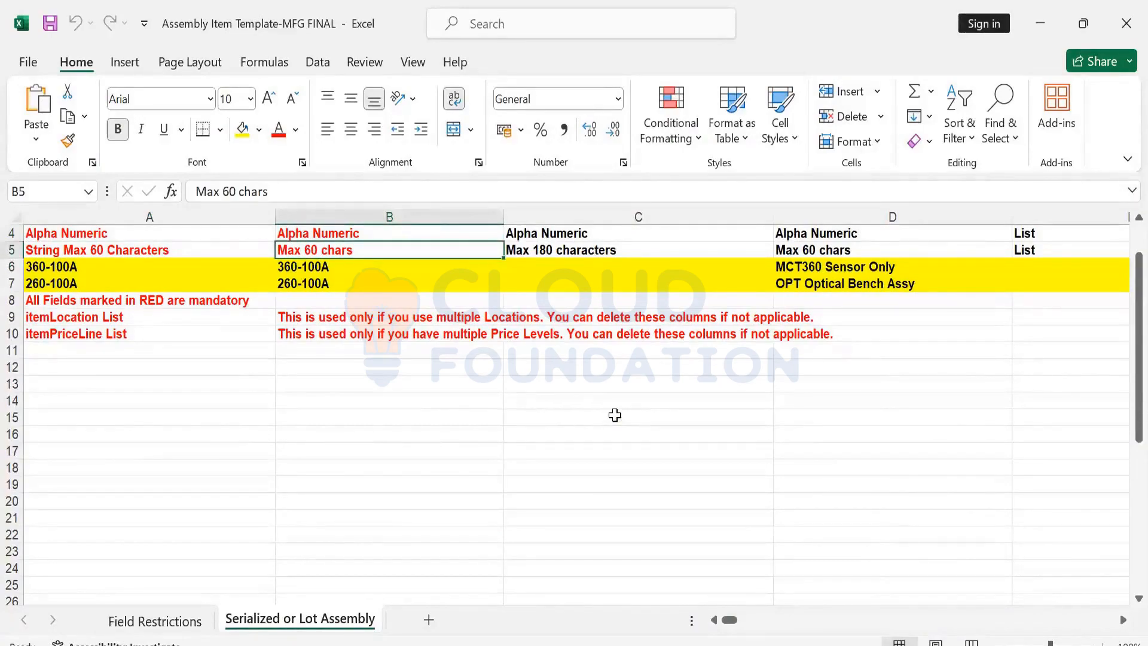
key(Left)
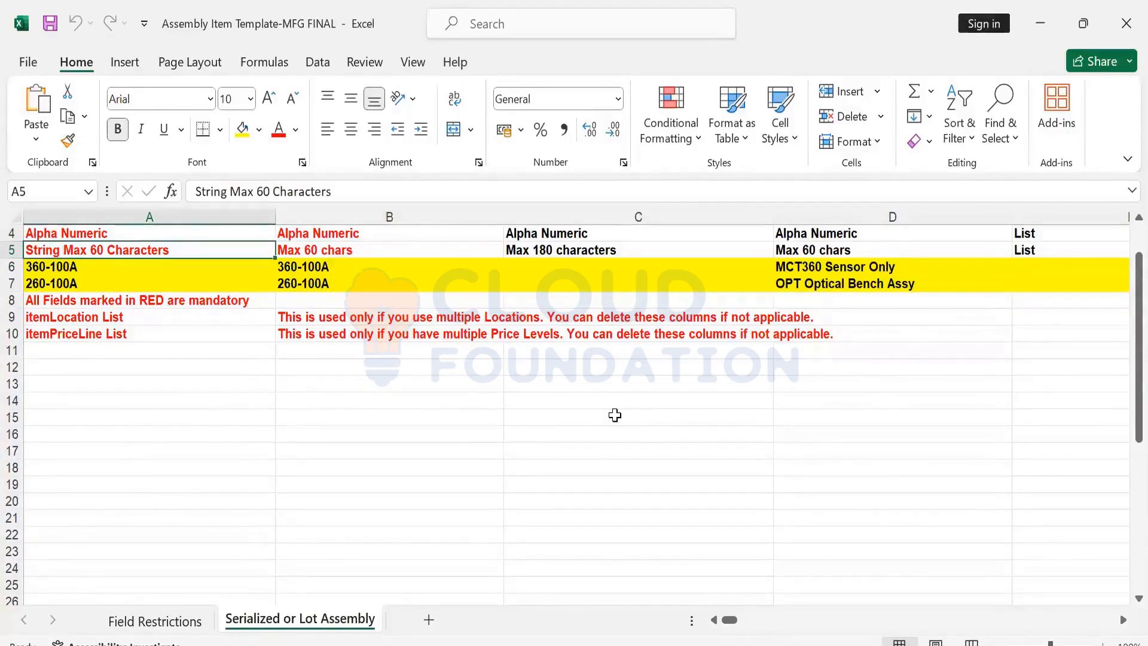
key(Right)
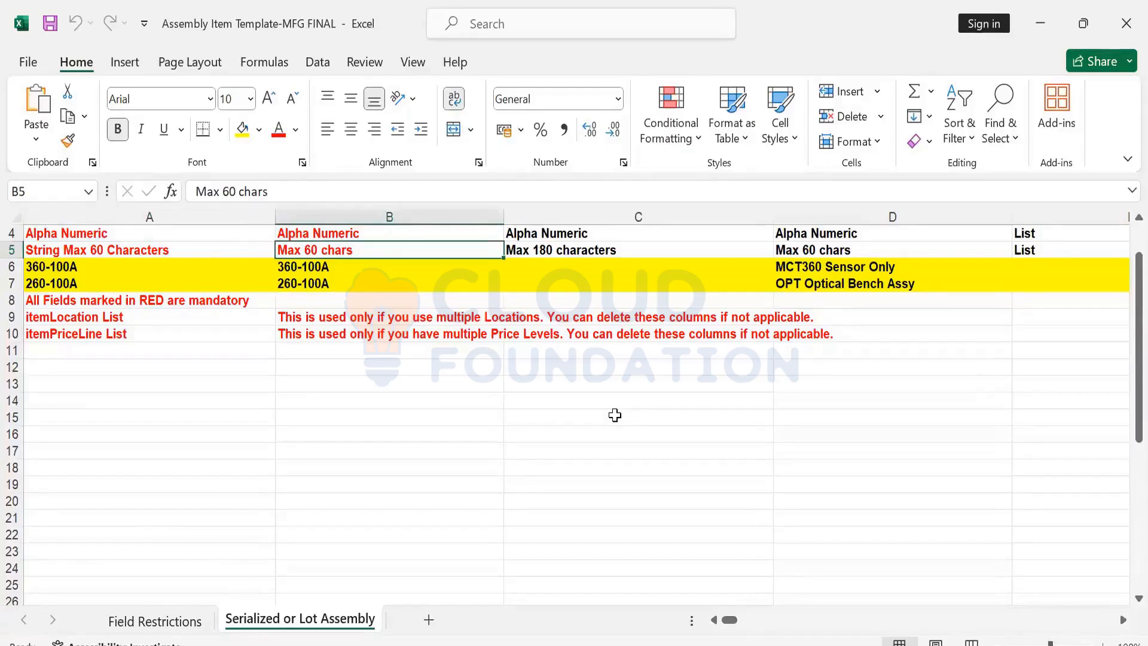
Compare the row 4 and 5 data type and length rules of the UPC Code, Display Name/Code and Vendor Name/Code columns
key(Right)
key(Up)
key(Up)
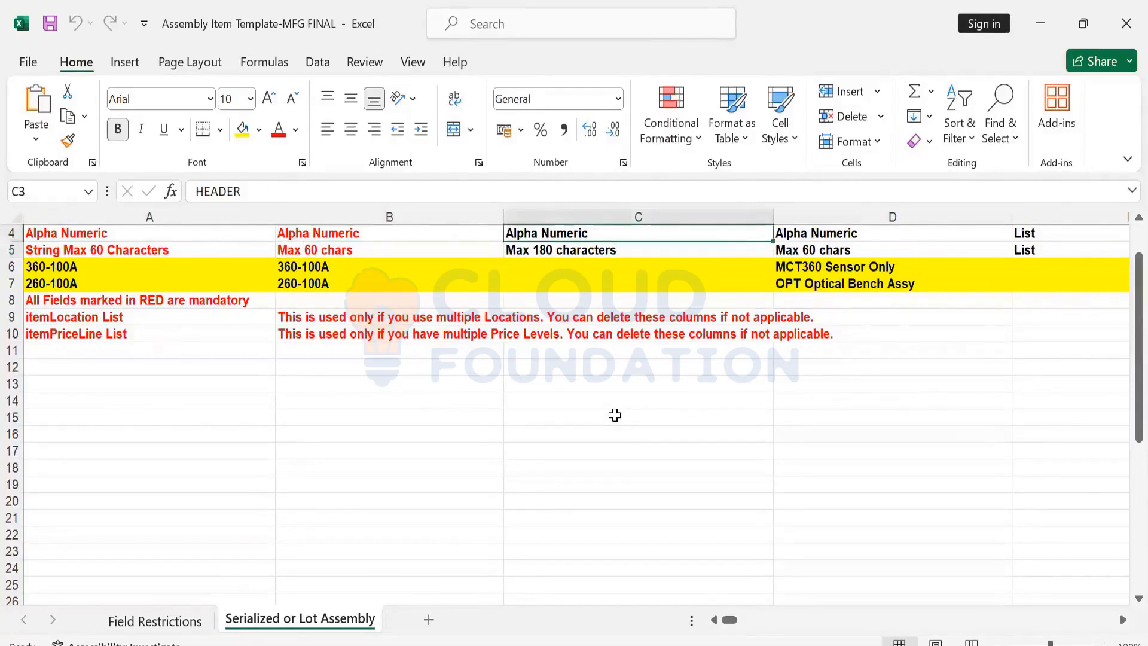
key(Down)
key(Down)
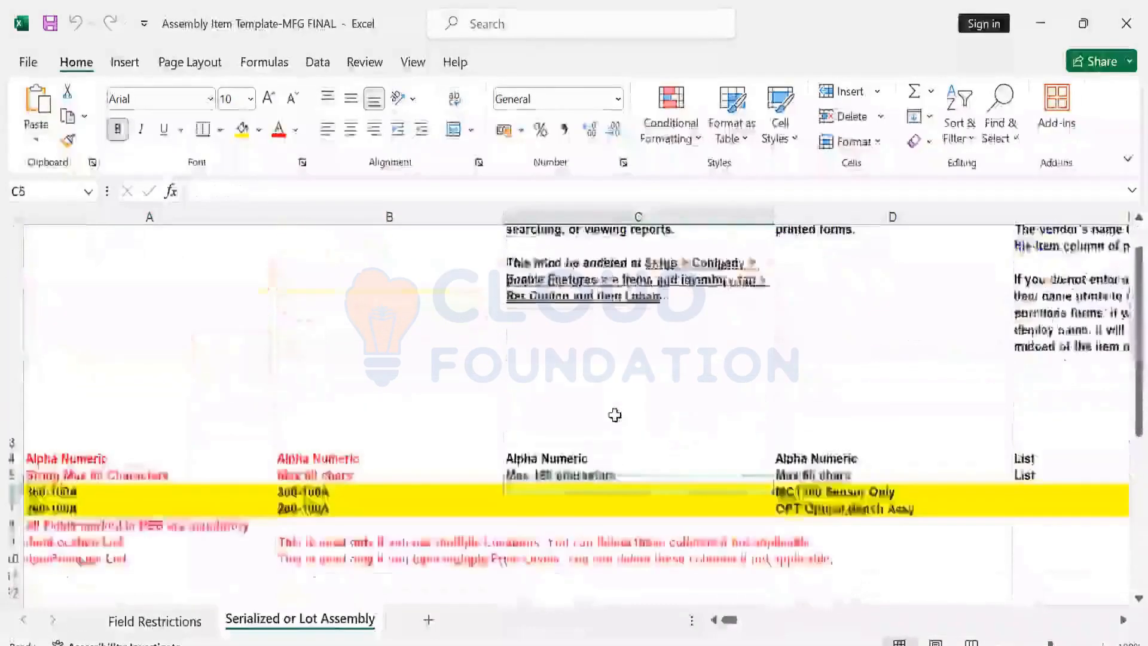
key(Down)
key(Down)
key(Up)
key(Up)
key(Right)
key(Right)
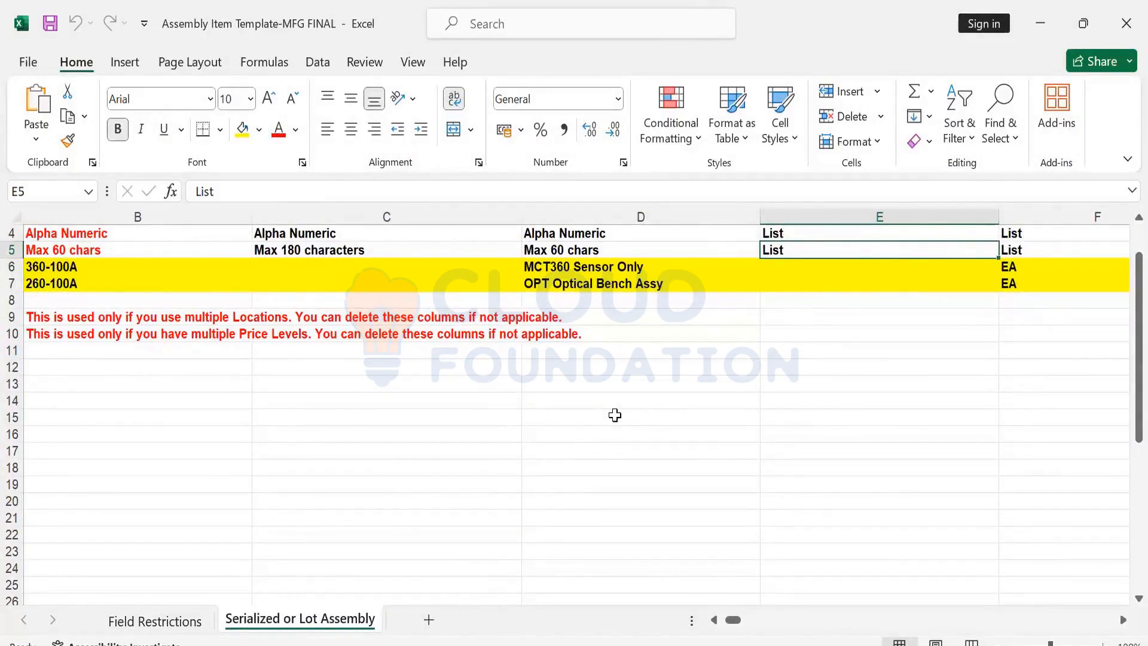
key(Left)
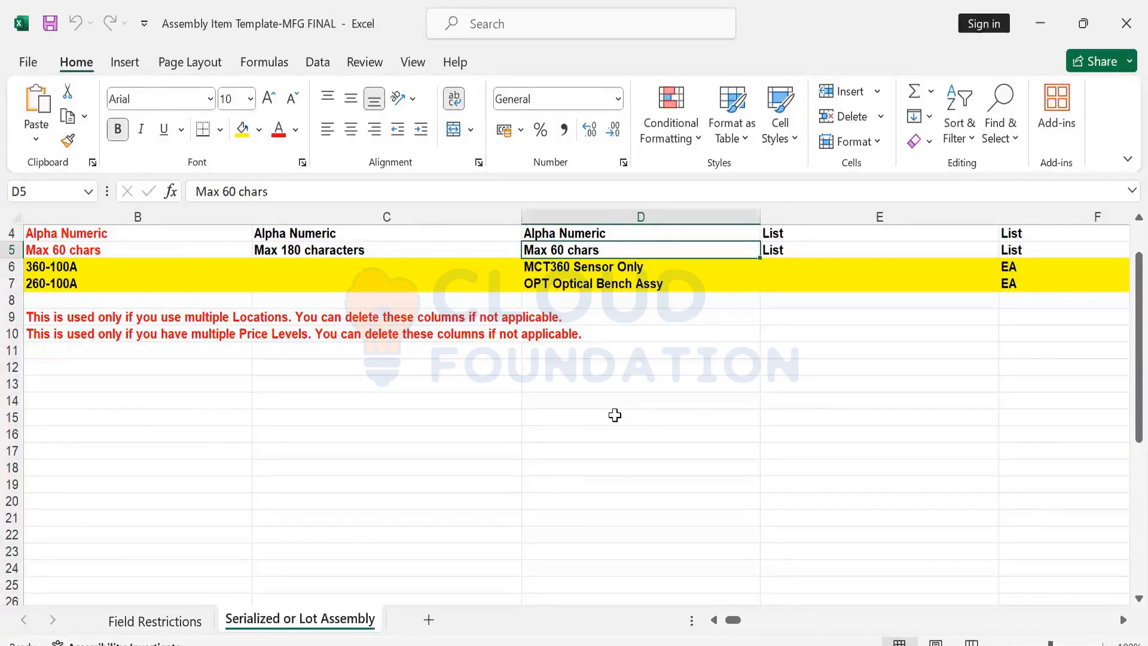
Review the row 5 field restrictions from column D across to the Include Children column M
key(Right)
key(Right)
key(Right)
key(Right)
key(Right)
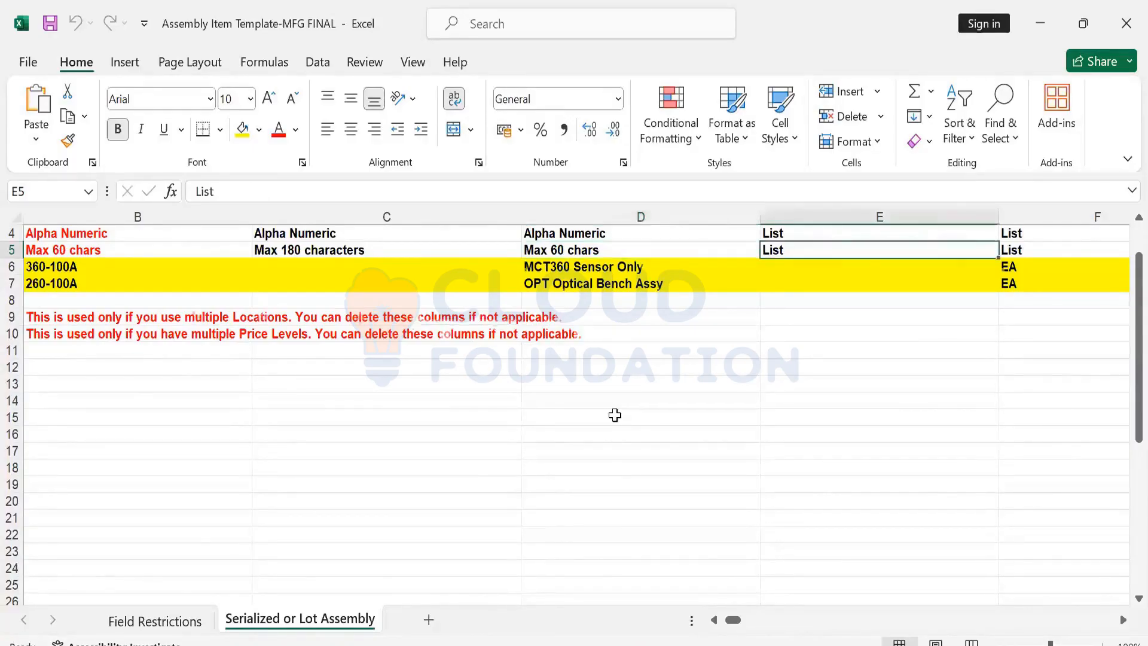
key(Right)
key(Right)
key(Right)
key(Right)
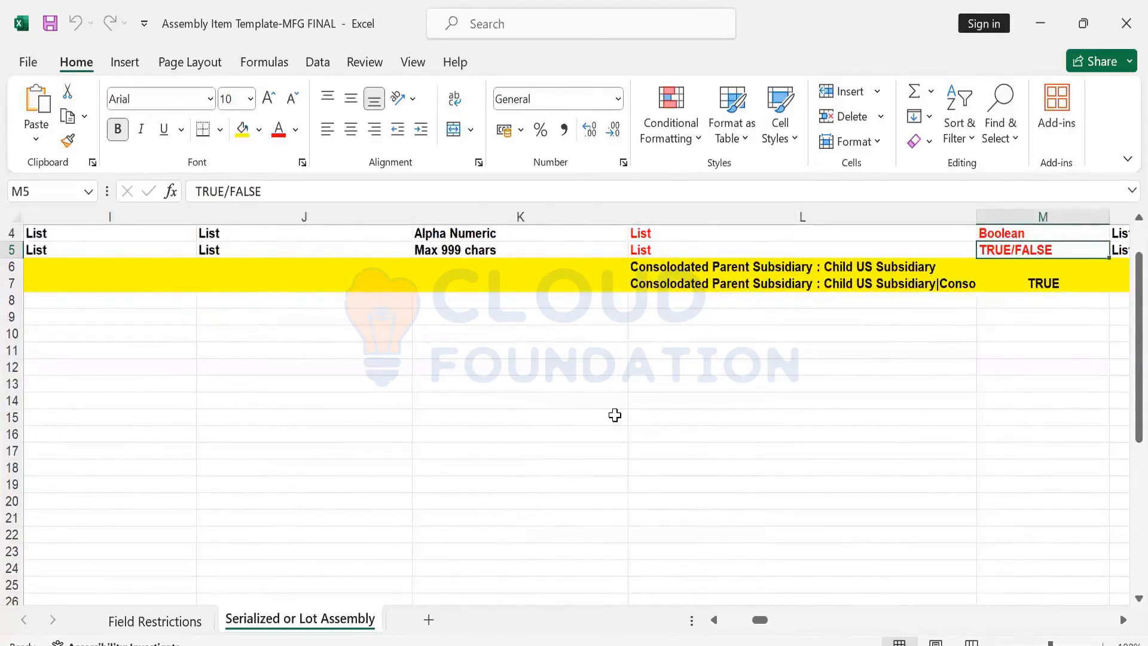
Review the row 5 field restrictions from column N across the image, costing and price columns to column V
key(Right)
key(Right)
key(Right)
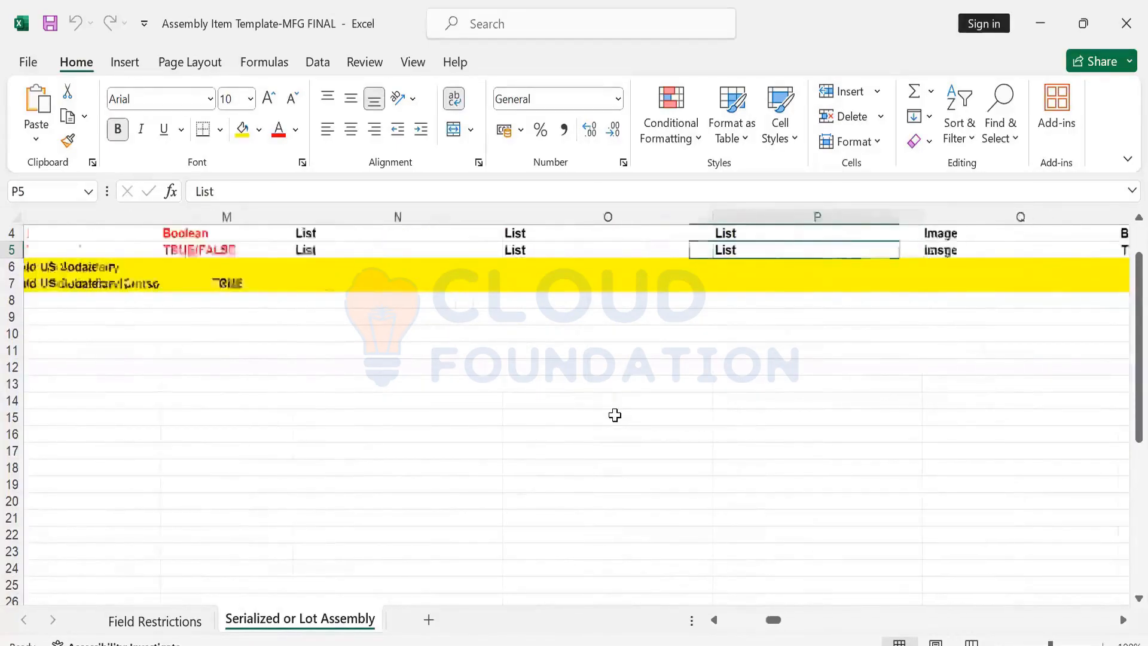
key(Right)
key(Right)
key(Right)
key(Right)
key(Right)
key(Right)
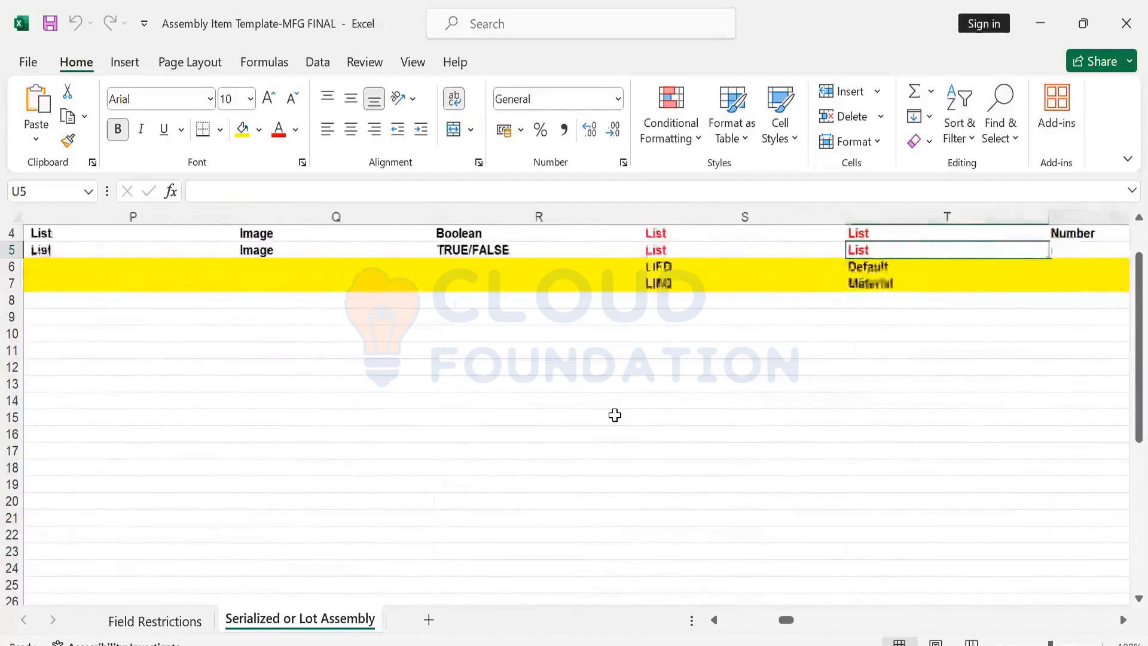
Return to the row 1 field ID purchasedescription and review the field IDs from there to atpmethod
key(Up)
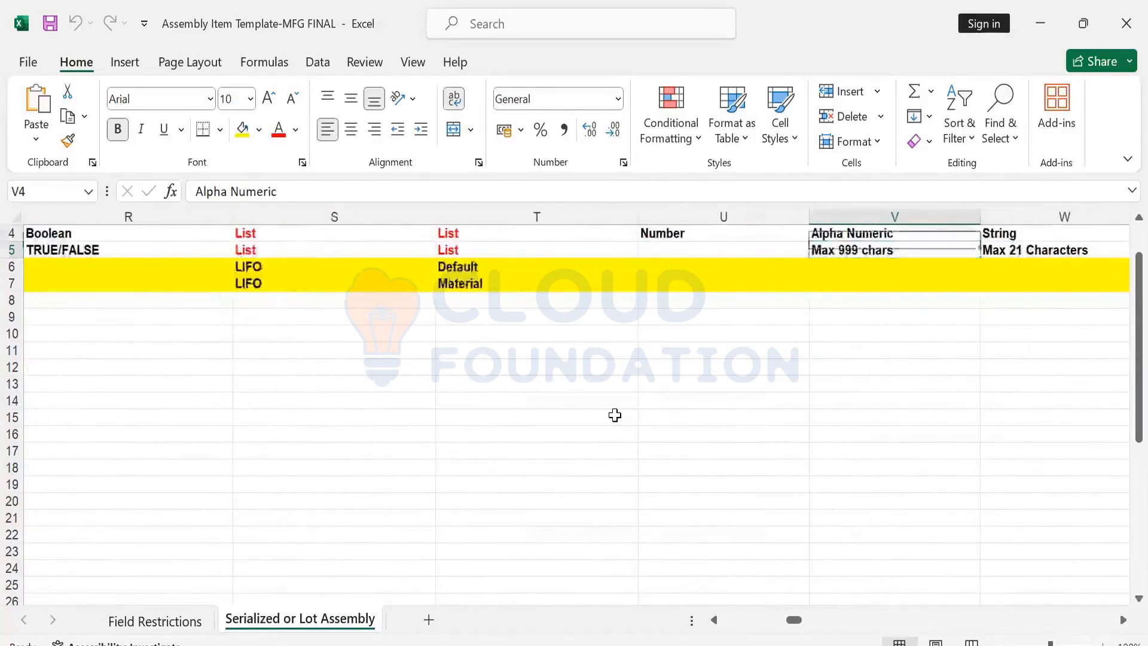
key(Up)
key(Up)
key(Up)
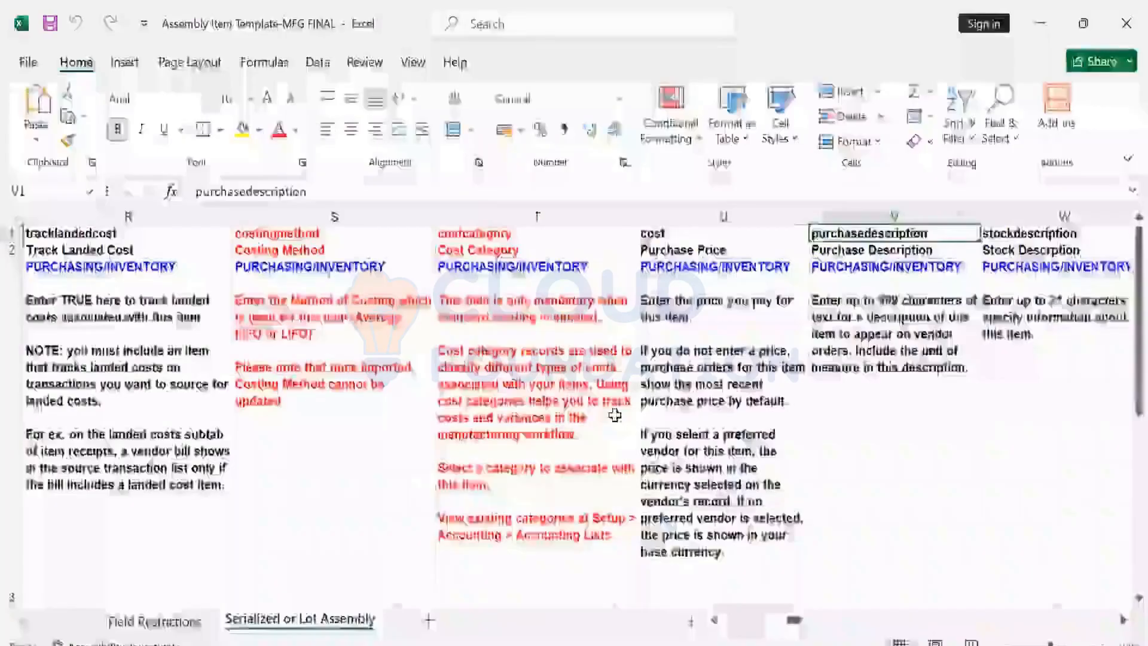
key(Right)
key(Right)
key(Right)
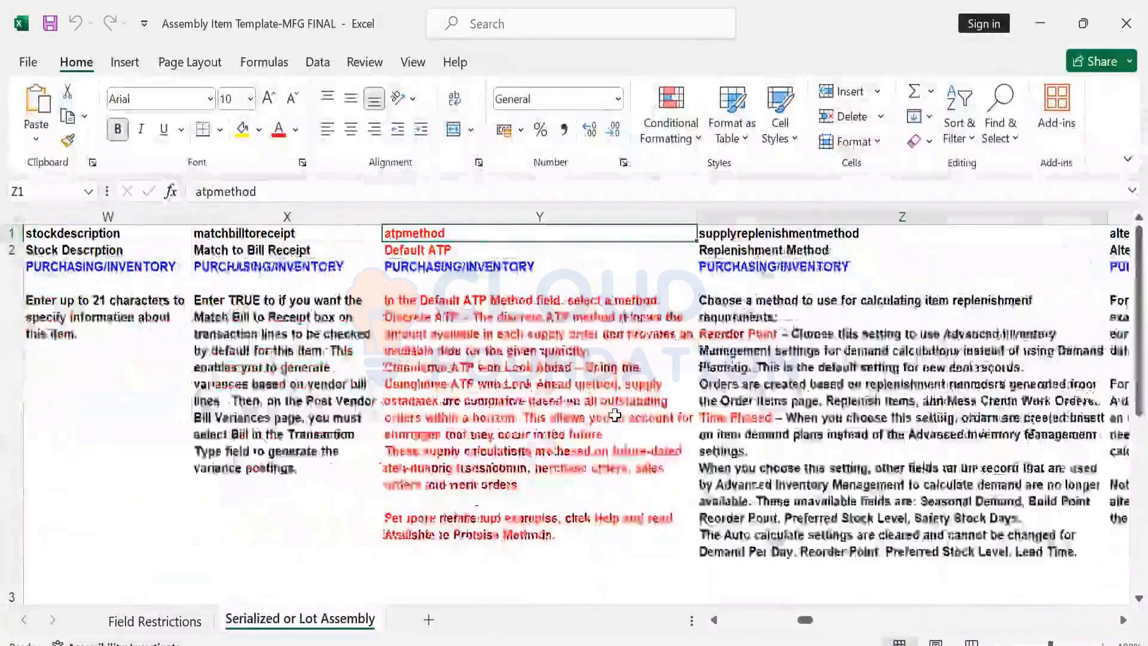
Review the row 1 purchasing/inventory field IDs from supplyreplenishmentmethod through reordermultiple and autoreorderpoint to autoleadtime
key(Right)
key(Right)
key(Right)
key(Right)
key(Right)
key(Right)
key(Right)
key(Right)
key(Right)
key(Right)
key(Right)
key(Right)
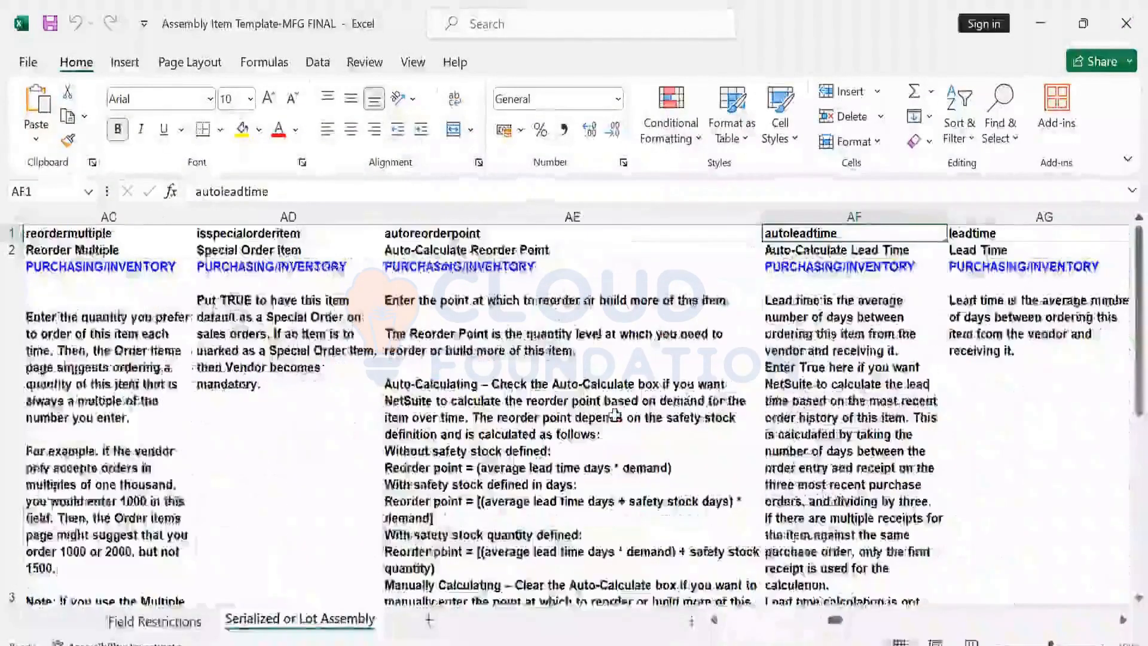
Review the row 1 field IDs from leadtime through manufacturer, mpn and countryofmanufacture to preferredlocation
key(Right)
key(Right)
key(Right)
key(Right)
key(Right)
key(Right)
key(Right)
key(Right)
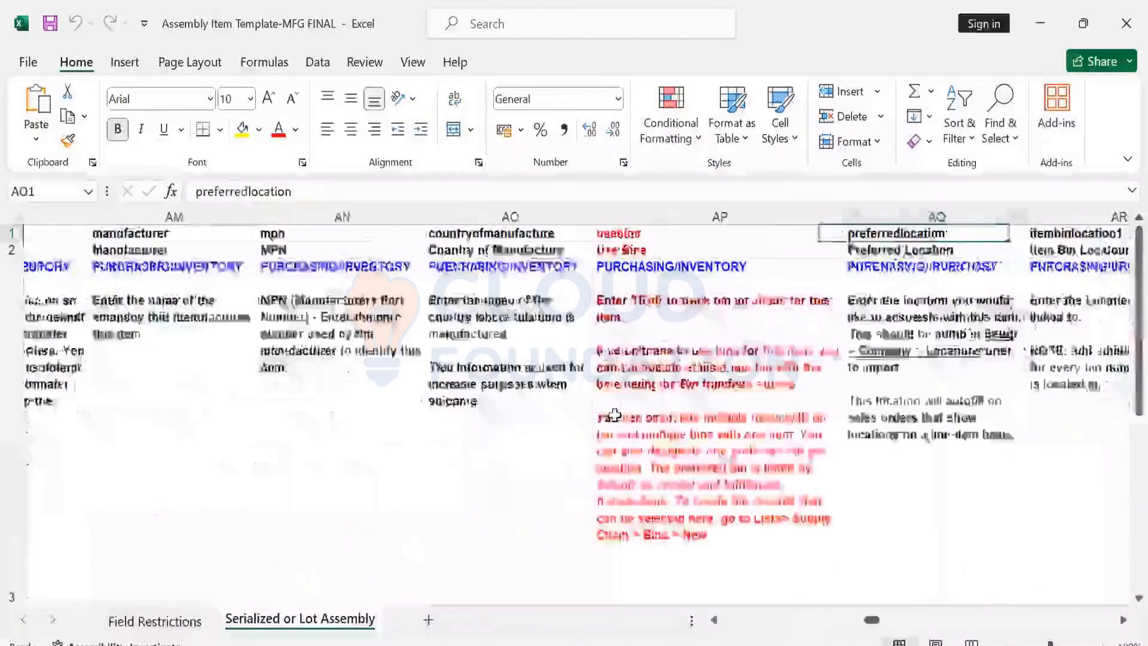
Review the row 1 bin and vendor field IDs from itembinlocation1 through vendor1_name to vendor1_purchaseprice
key(Right)
key(Right)
key(Right)
key(Right)
key(Right)
key(Right)
key(Right)
key(Right)
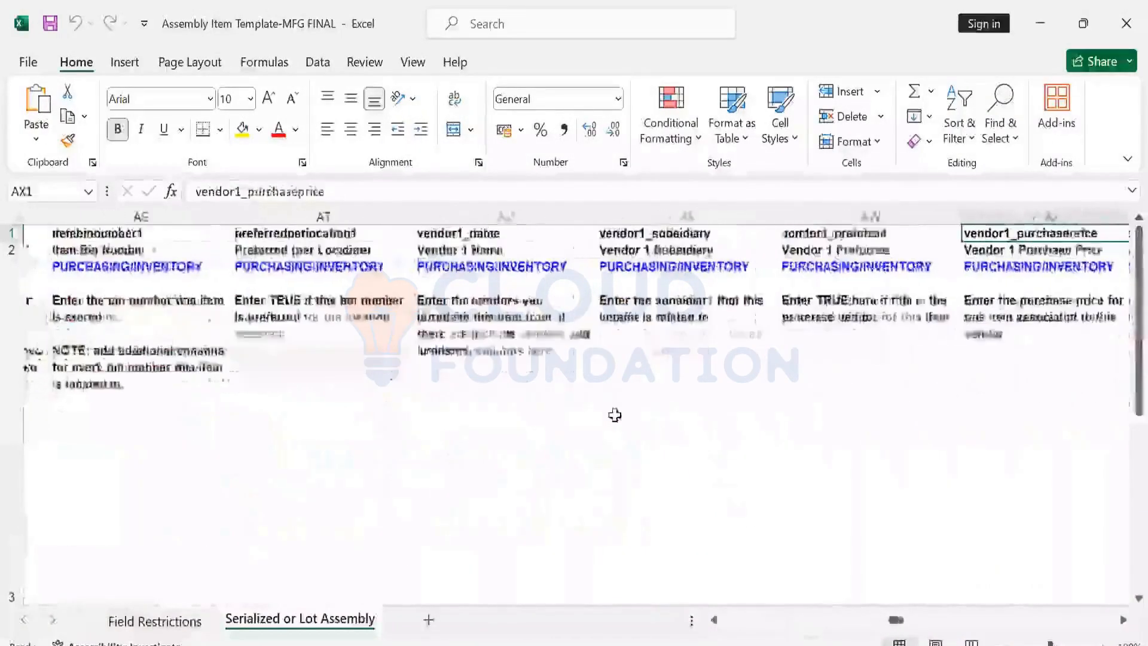
Review the itemLocationLine1 field IDs through periodsofsupplytype, reorderpoint and lotsizingmethod to planningtimefence
key(Right)
key(Right)
key(Right)
key(Right)
key(Right)
key(Right)
key(Right)
key(Right)
key(Right)
key(Right)
key(Right)
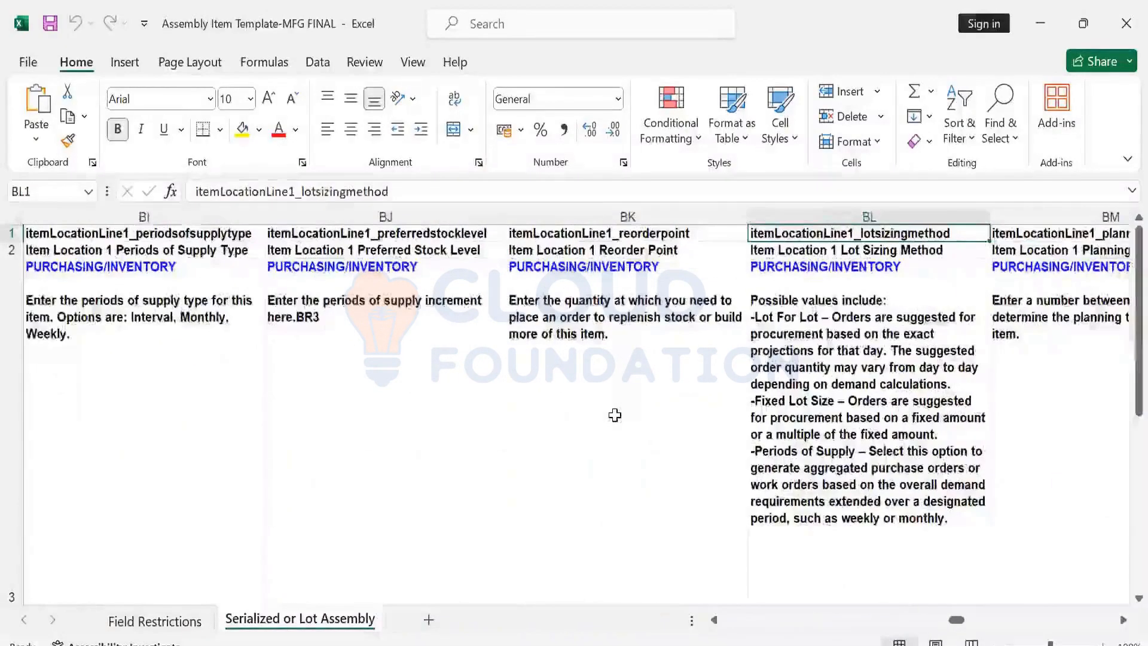
key(Right)
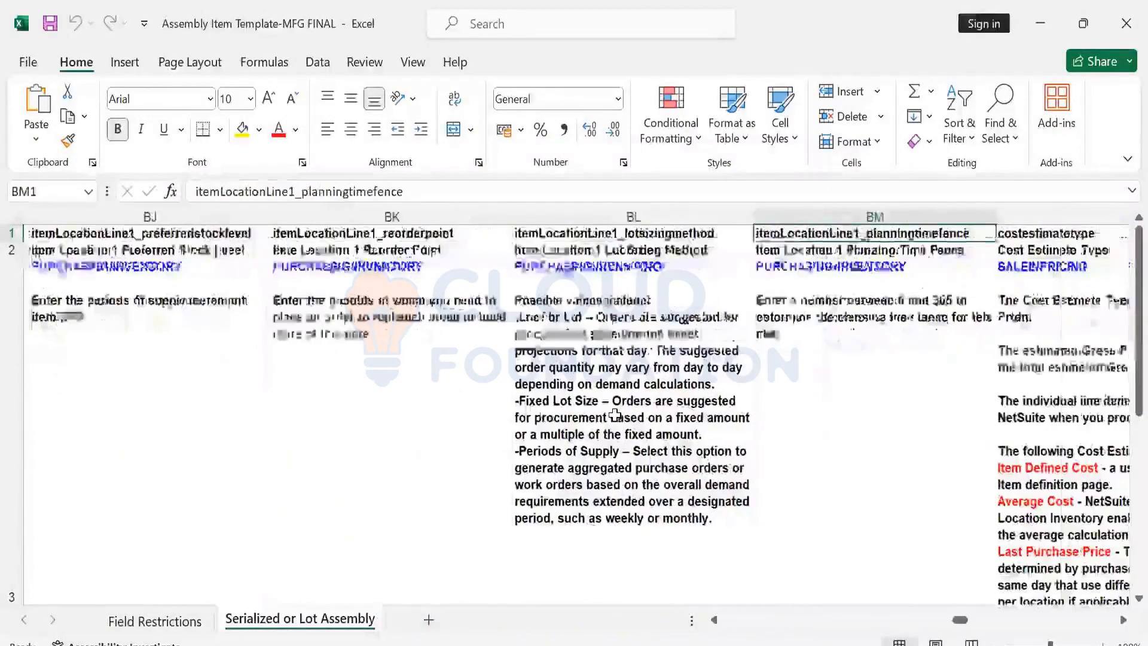
Review the sales/pricing field IDs from costestimatetype through softdescriptor, minimumquantity and weight to weightunit
key(Right)
key(Right)
key(Right)
key(Right)
key(Right)
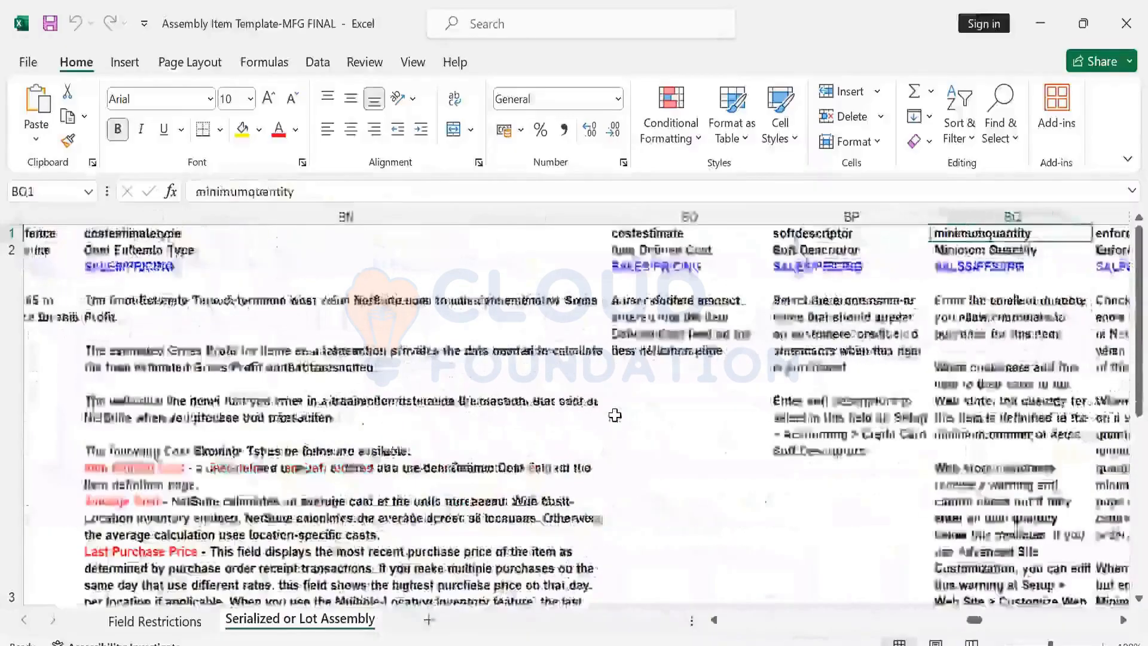
key(Right)
key(Right)
key(Right)
key(Right)
key(Right)
key(Right)
key(Right)
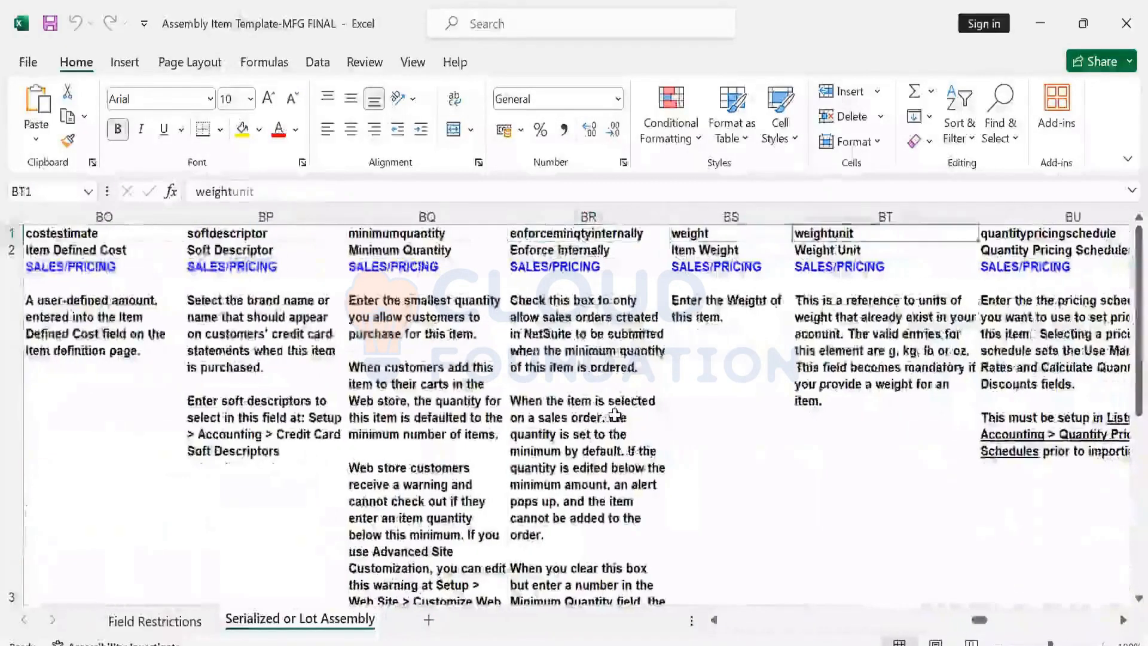
Review the field IDs from quantitypricingschedule through pricinggroup and the itemPriceLine columns to cogsaccount
key(Right)
key(Right)
key(Right)
key(Right)
key(Right)
key(Right)
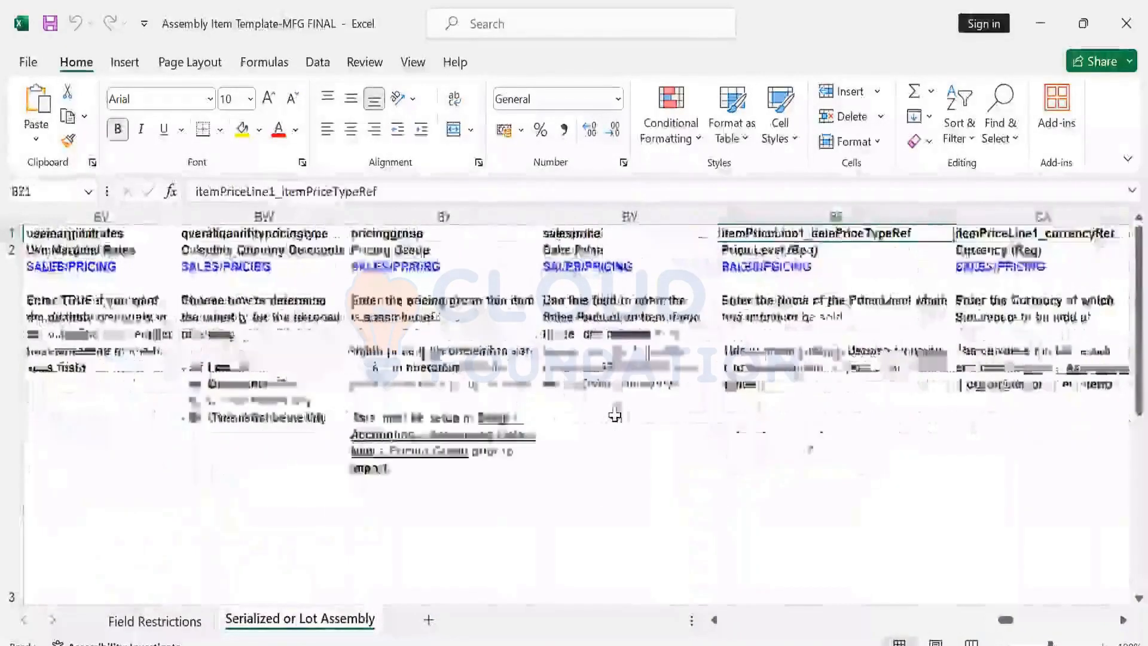
key(Right)
key(Right)
key(Right)
key(Right)
key(Right)
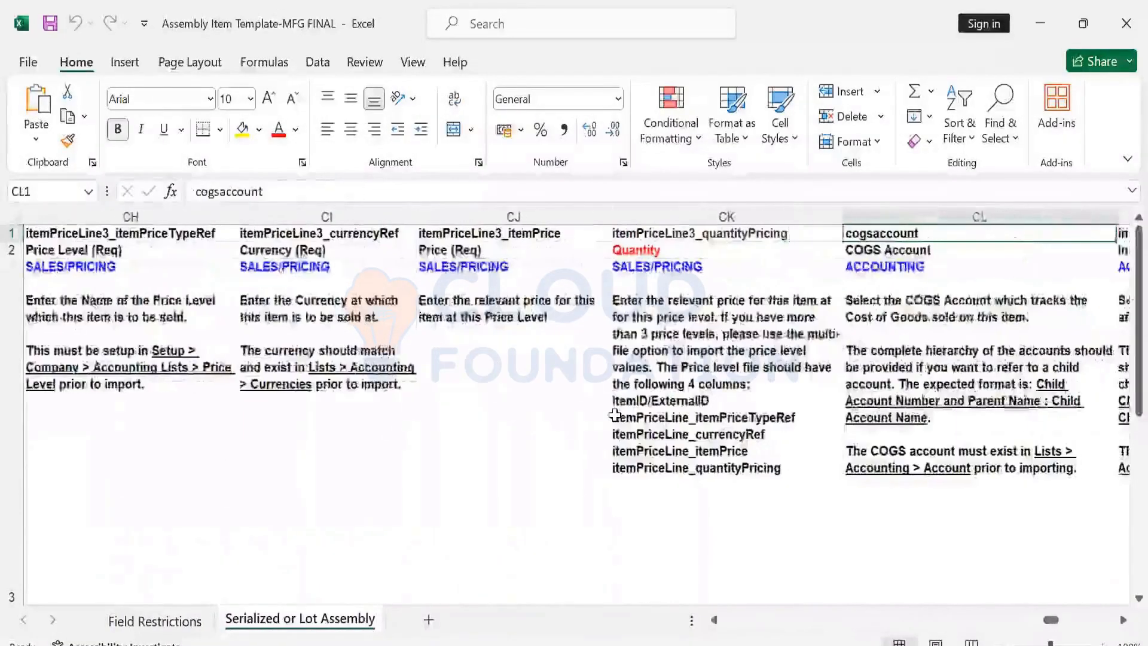
Review the accounting field IDs from cogsaccount through incomeaccount, assetaccount and the bill variance accounts to custreturnvarianceaccount
key(Right)
key(Right)
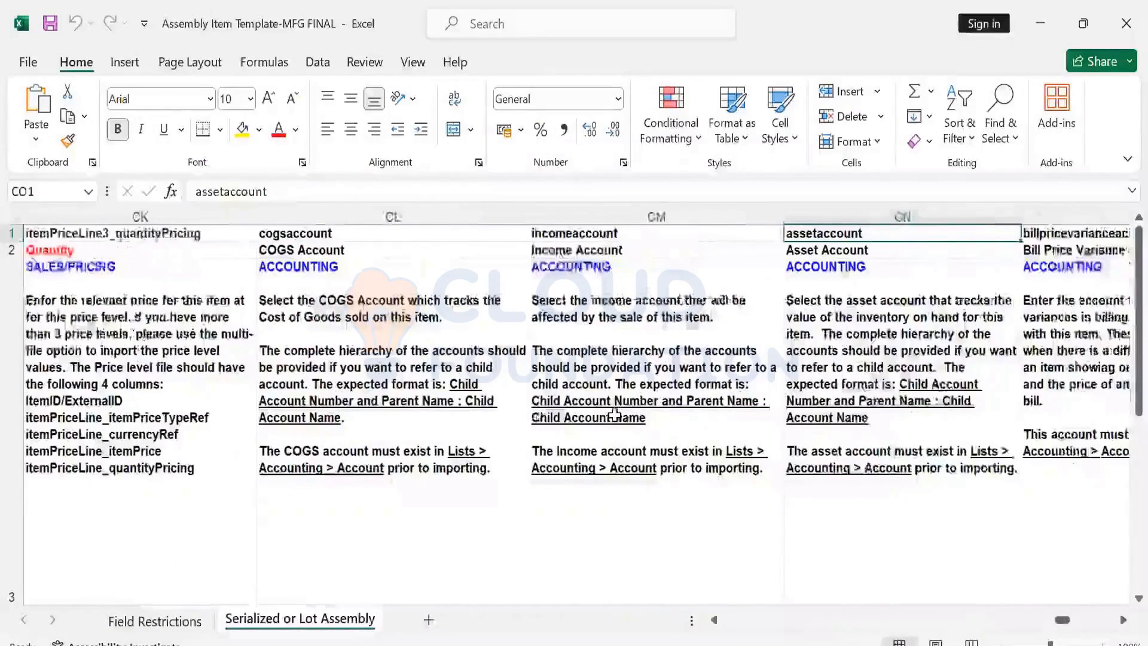
key(Right)
key(Right)
key(Right)
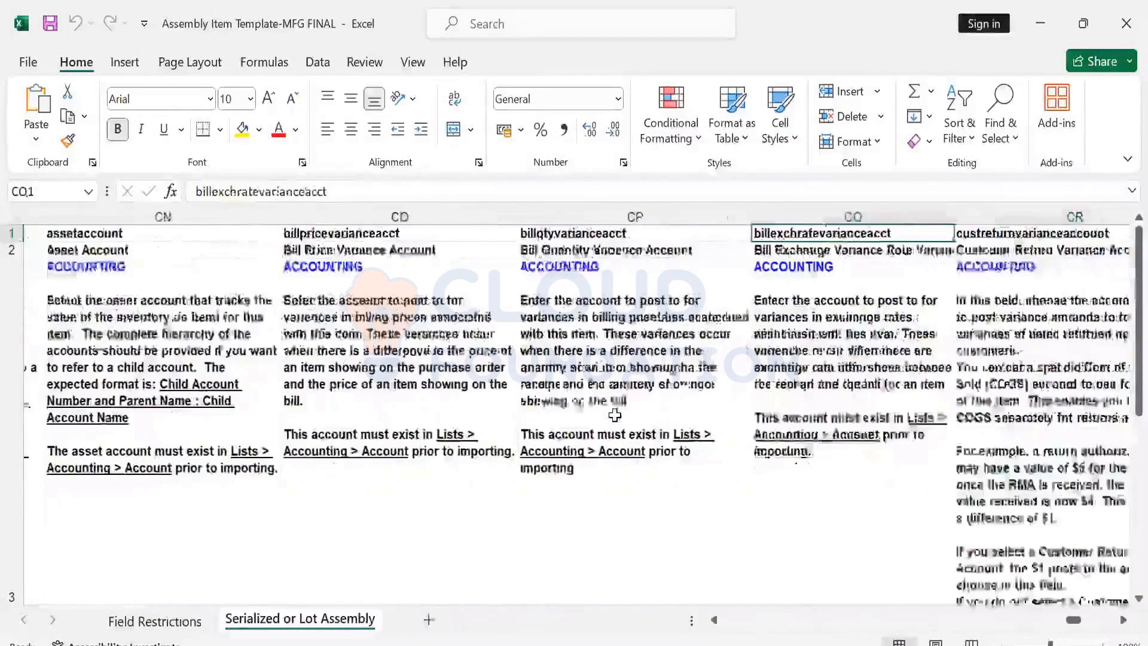
key(Right)
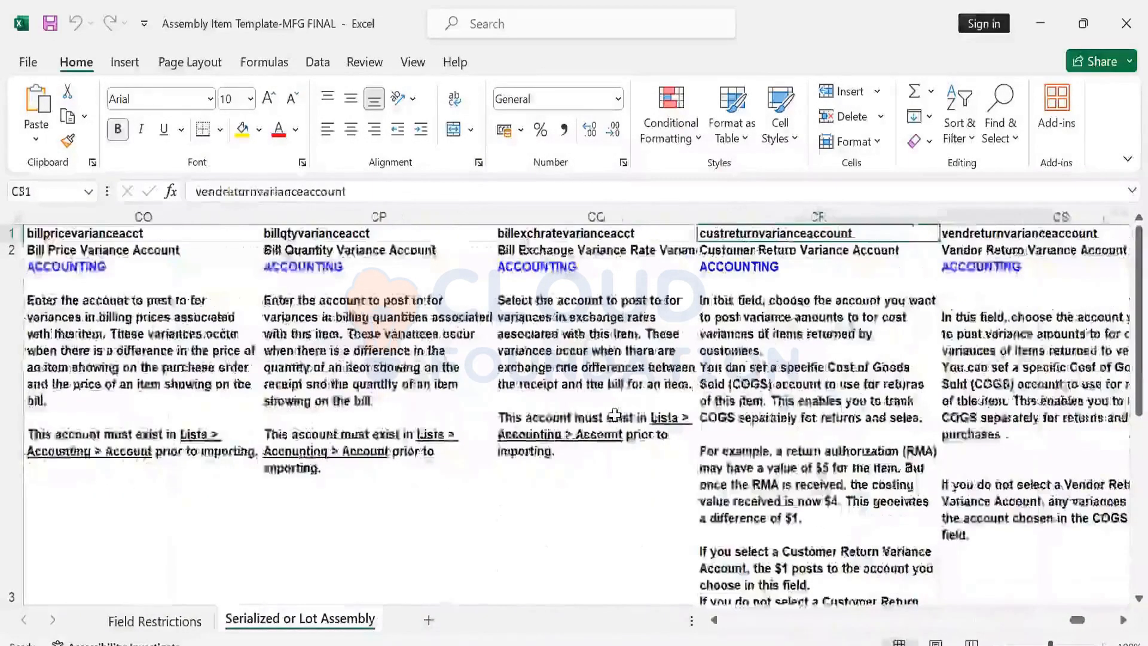
Review the remaining row 1 field IDs through taxSchedule, availableToPartners, offersupport and isinactive to the custom field columns
key(Right)
key(Right)
key(Right)
key(Right)
key(Right)
key(Right)
key(Right)
key(Right)
key(Right)
key(Right)
key(Left)
key(Left)
key(Left)
key(Left)
key(Left)
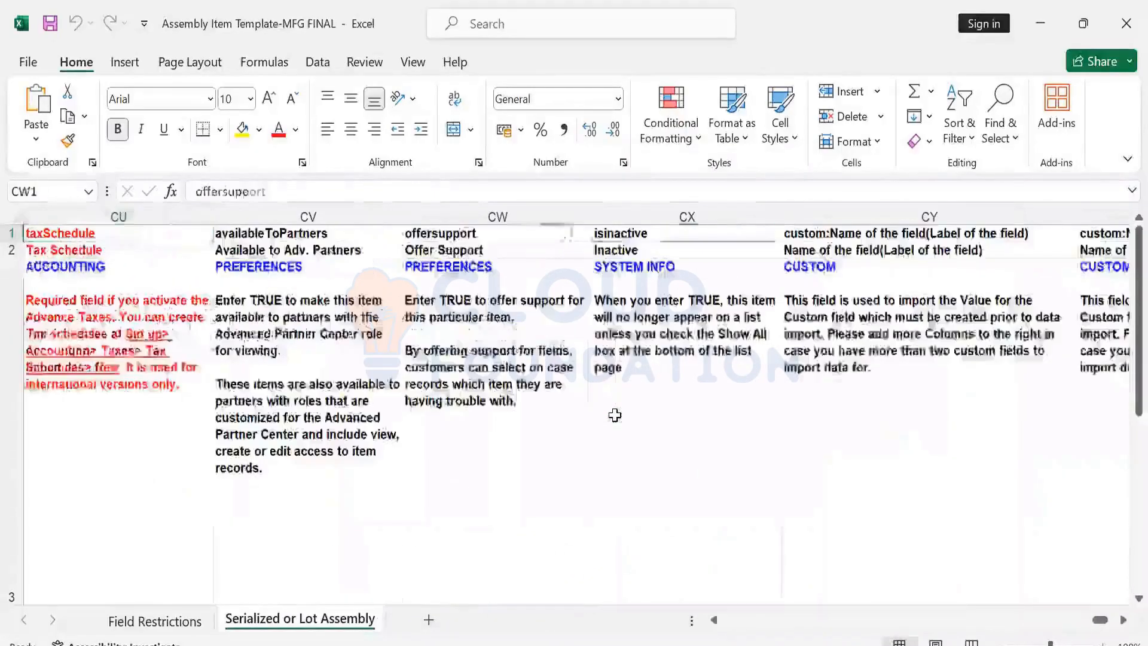
Highlight rows 1 to 3 of the two custom field columns, CY and CZ, to examine how custom fields are imported
key(shift+Down)
key(shift+Down)
key(shift+Right)
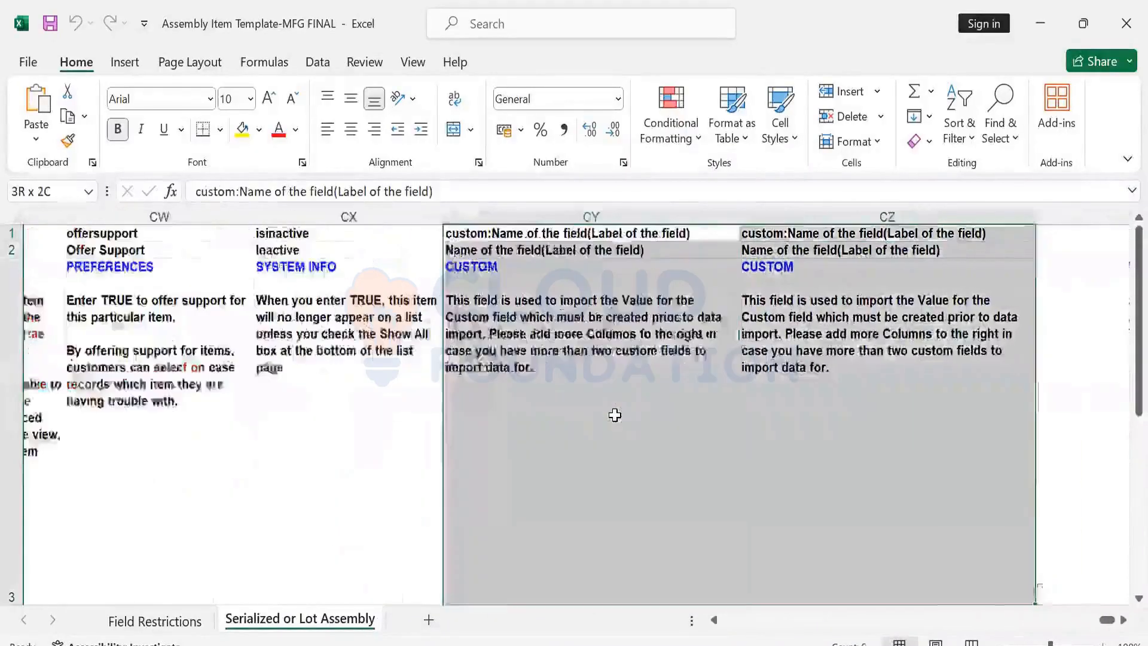
key(Left)
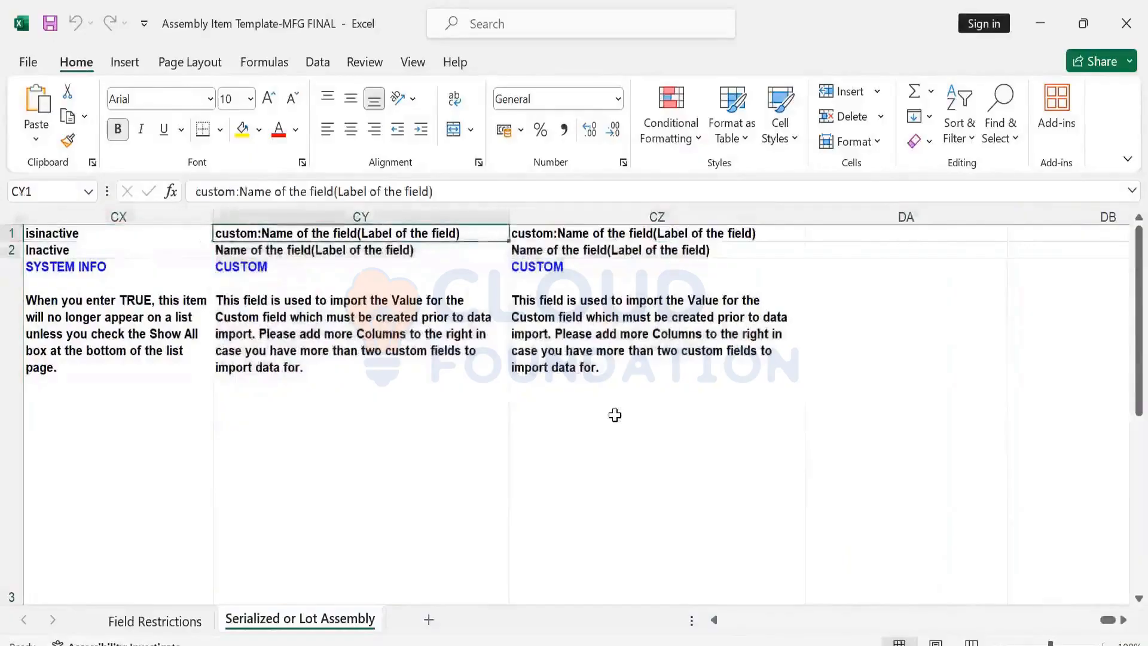
key(shift+Down)
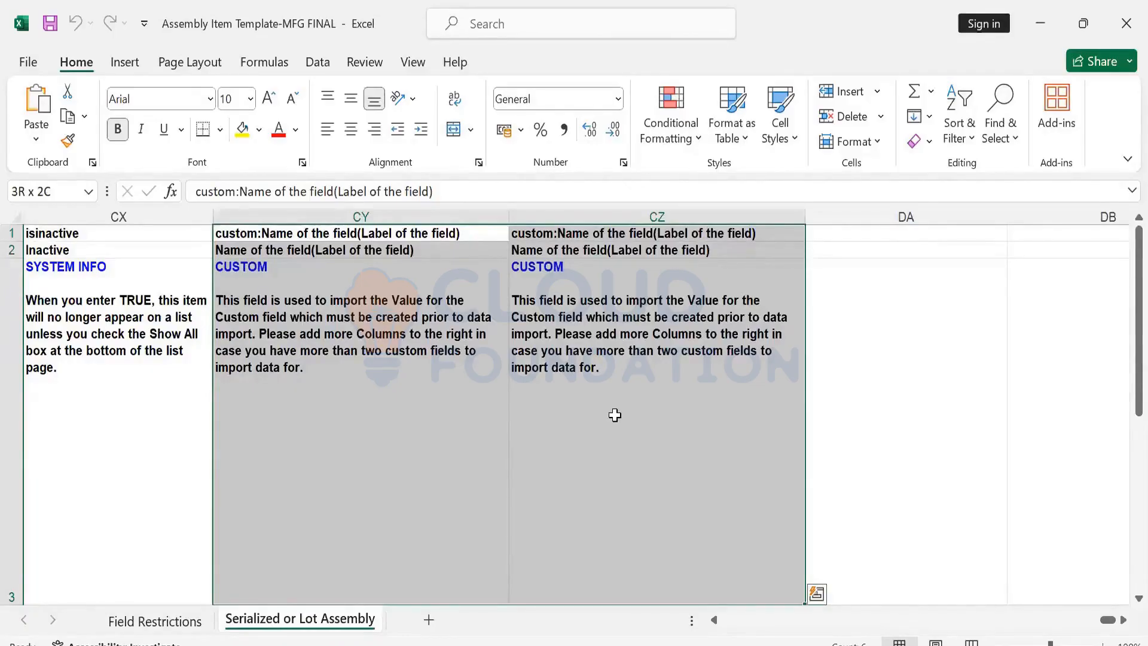
key(Left)
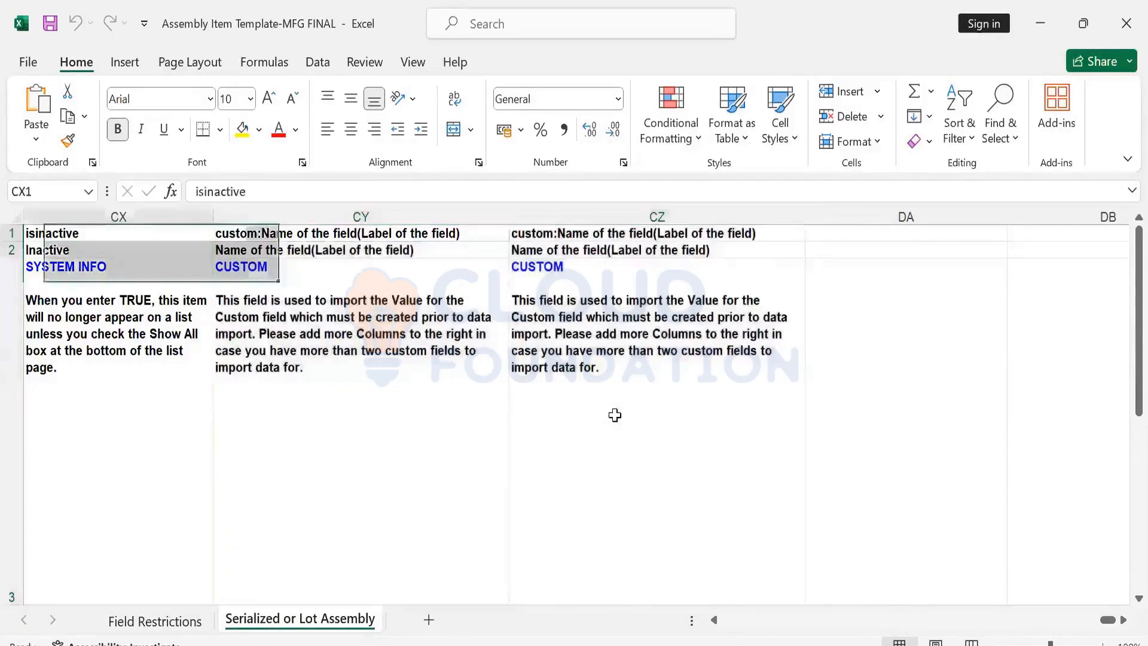
Delete the field ID row that starts with externalid from the Serialized or Lot Assembly sheet
key(Left)
key(Left)
key(Left)
key(Left)
key(Left)
key(Left)
key(Left)
key(Left)
key(Left)
key(Left)
key(Left)
key(Left)
key(Left)
key(Left)
key(Left)
key(Left)
key(Left)
key(Left)
key(Left)
key(Left)
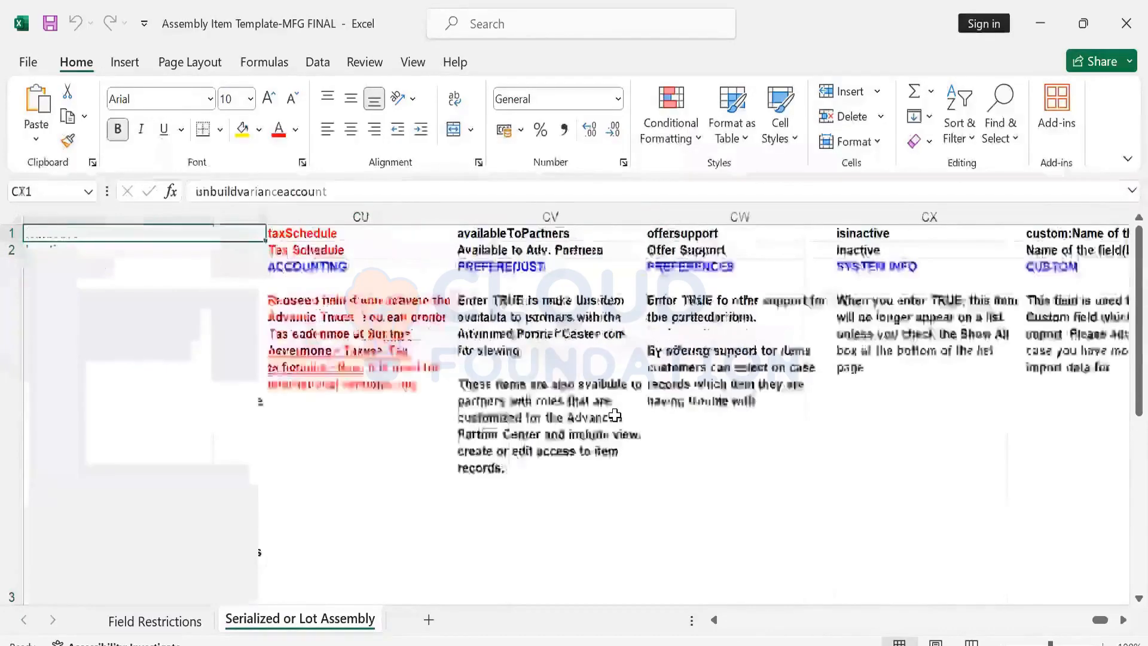
key(Left)
key(Left)
key(Left)
key(Left)
key(Left)
key(Left)
key(Left)
key(Left)
key(Left)
key(Left)
key(Left)
key(Left)
key(Left)
key(Left)
key(Left)
key(Left)
key(Left)
key(Left)
key(Left)
key(Left)
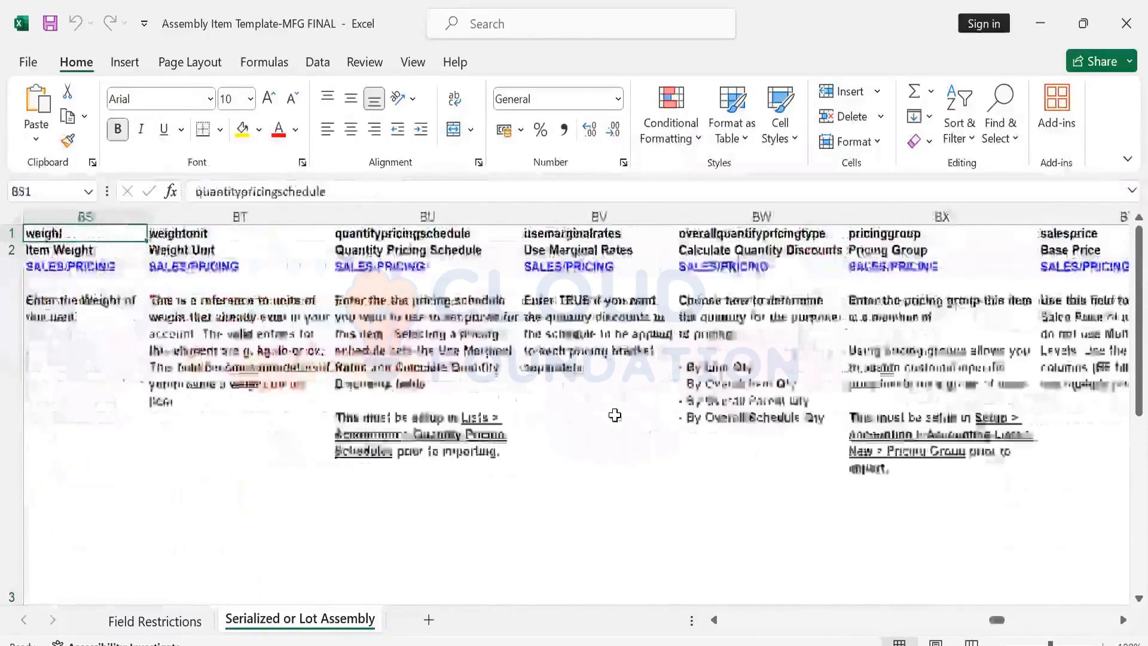
key(Left)
key(Left)
key(Left)
key(Left)
key(Left)
key(Left)
key(Left)
key(Left)
key(Left)
key(Left)
key(Left)
key(Left)
key(Left)
key(Left)
key(Left)
key(Left)
key(Left)
key(Left)
key(Left)
key(Left)
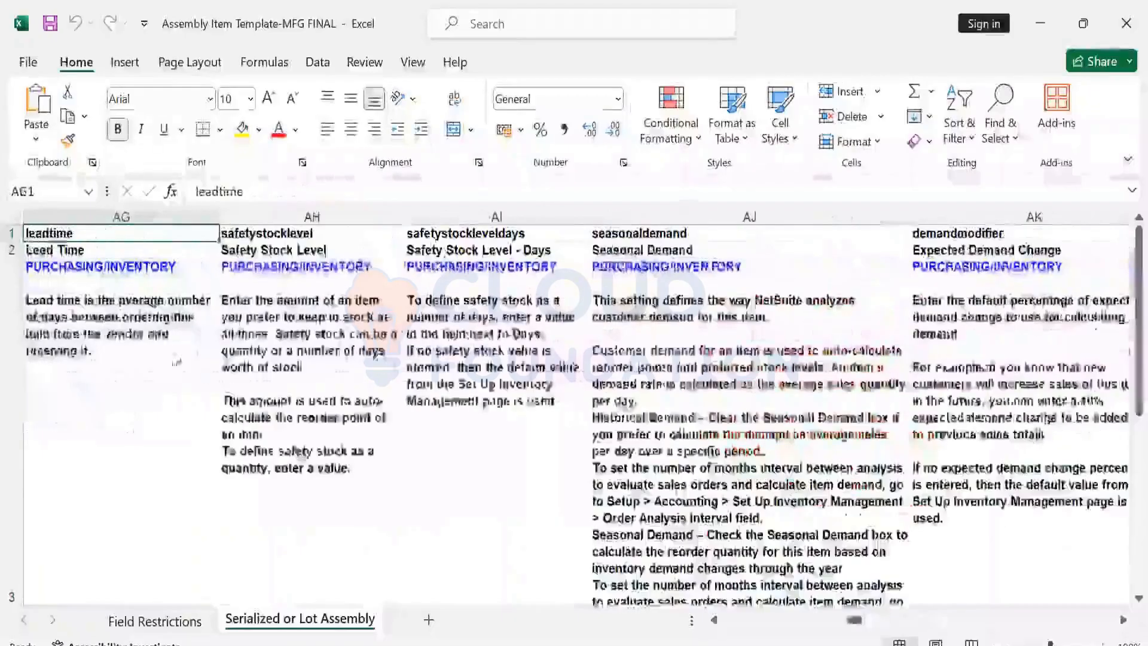
key(Left)
key(Left)
key(Left)
key(Left)
key(Left)
key(Left)
key(Left)
key(Left)
key(Left)
key(Left)
key(Left)
key(Left)
key(Left)
key(Left)
key(Left)
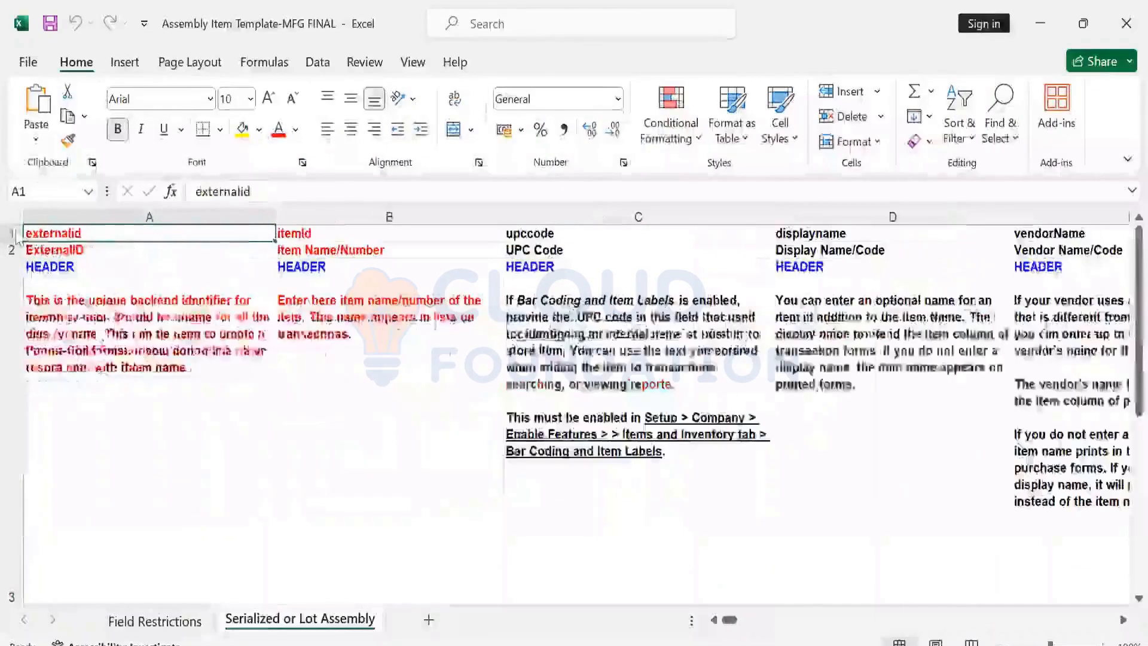
right_click(12, 231)
click(90, 451)
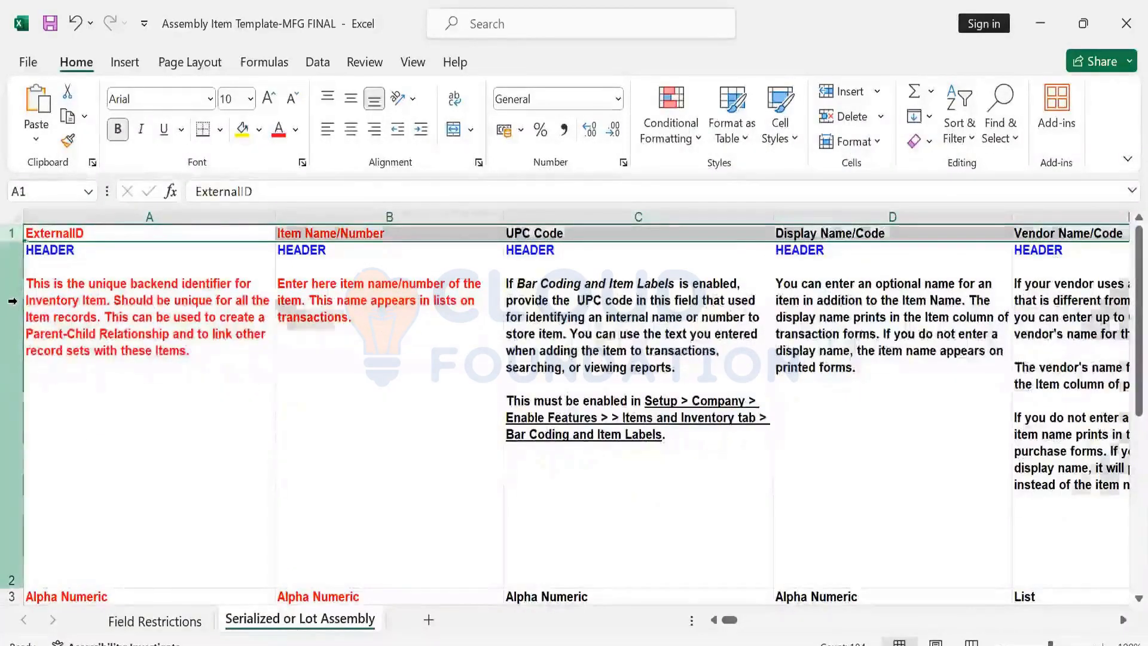
Delete the description, data type, length limit, sample and note rows 2 to 9, keeping only the label row
drag(11, 301, 12, 595)
scroll(12, 301, down, 2)
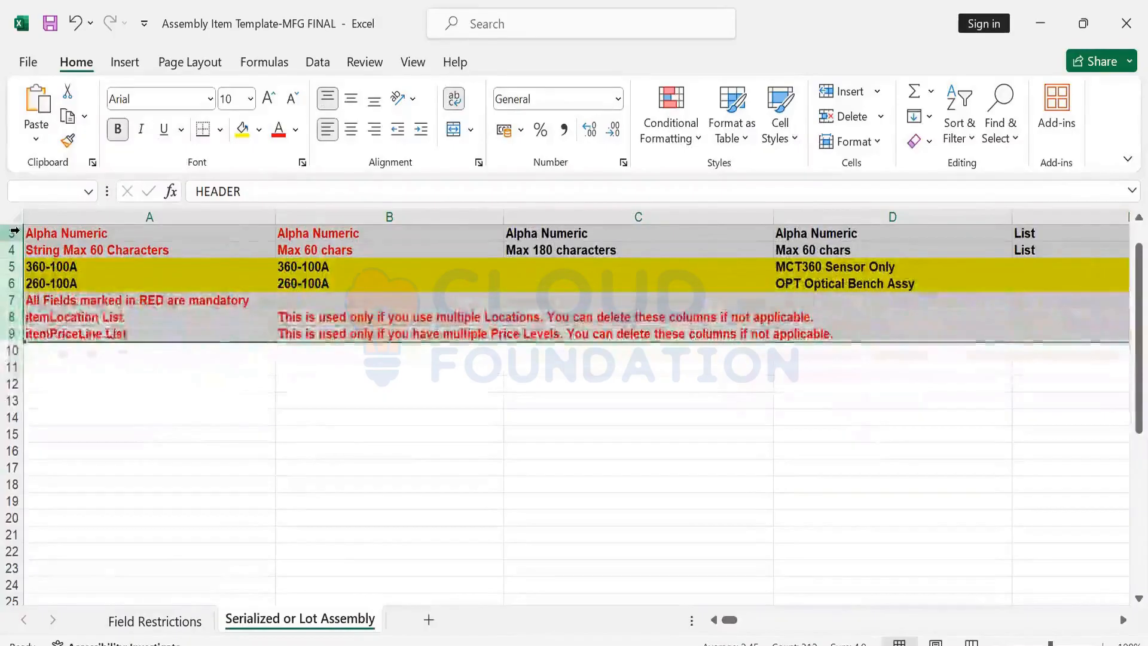
right_click(12, 301)
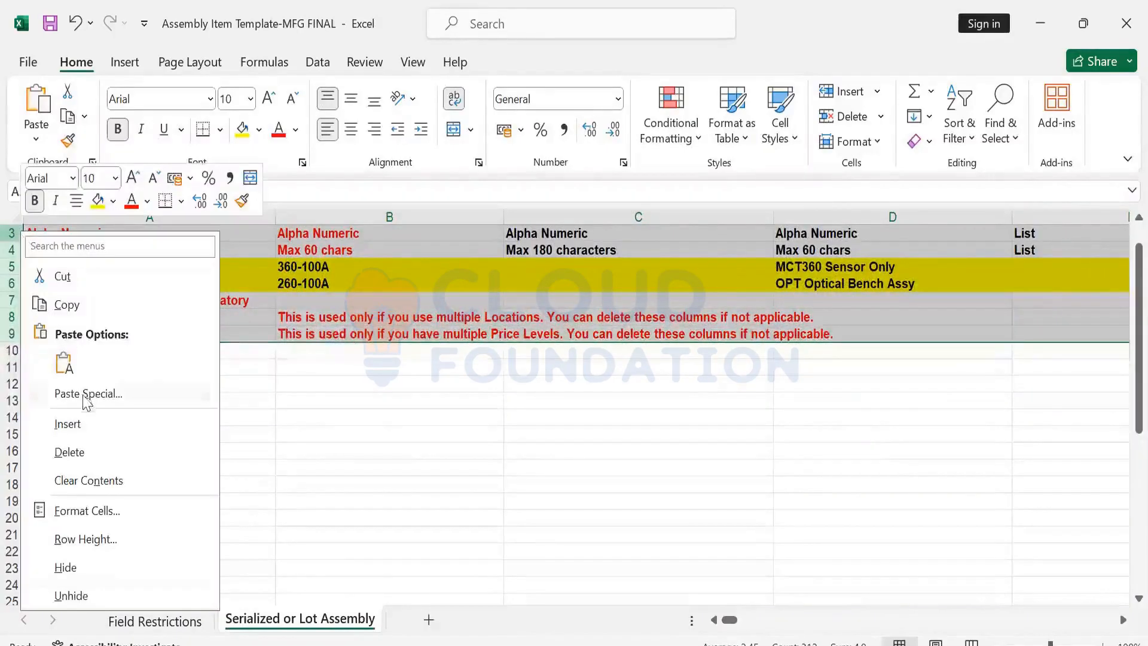
click(99, 458)
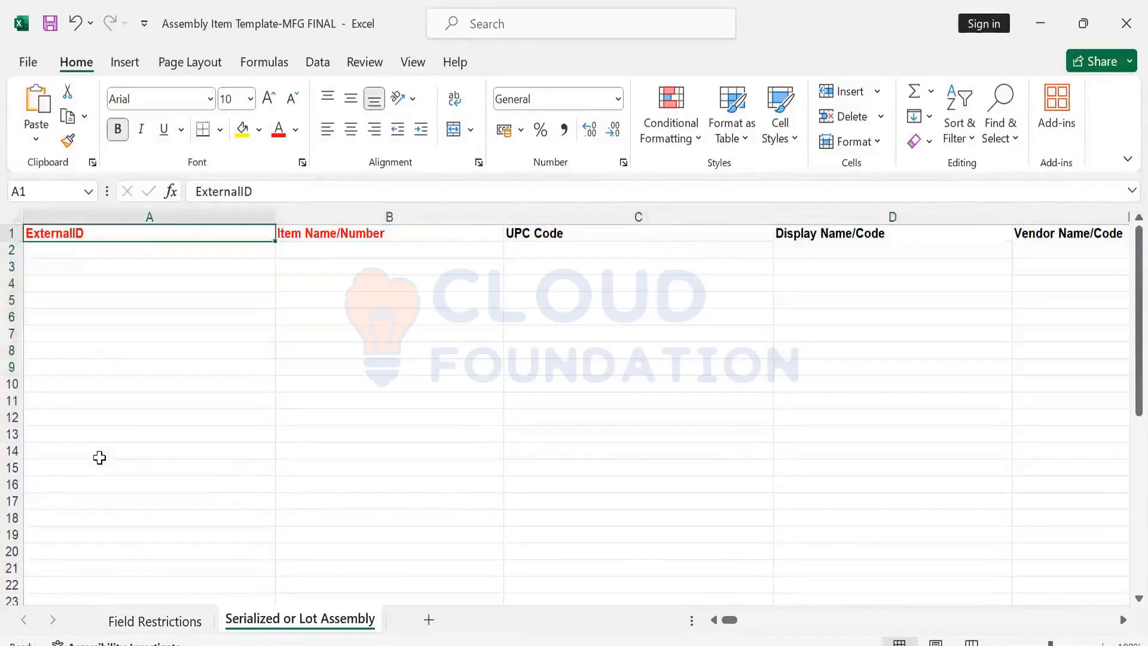
Review the label row's headings from ExternalID through Subsidiary and Include Children to Channel
key(Right)
key(Right)
key(Right)
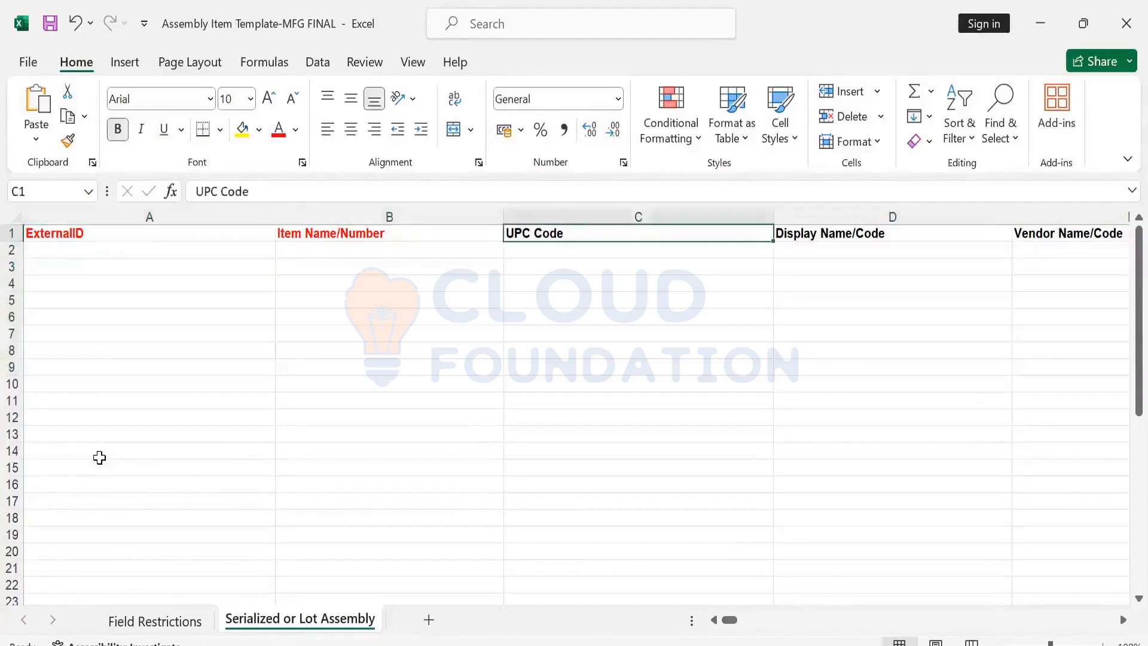
key(Right)
key(Right)
key(Right)
key(Right)
key(Right)
key(Right)
key(Right)
key(Right)
key(Right)
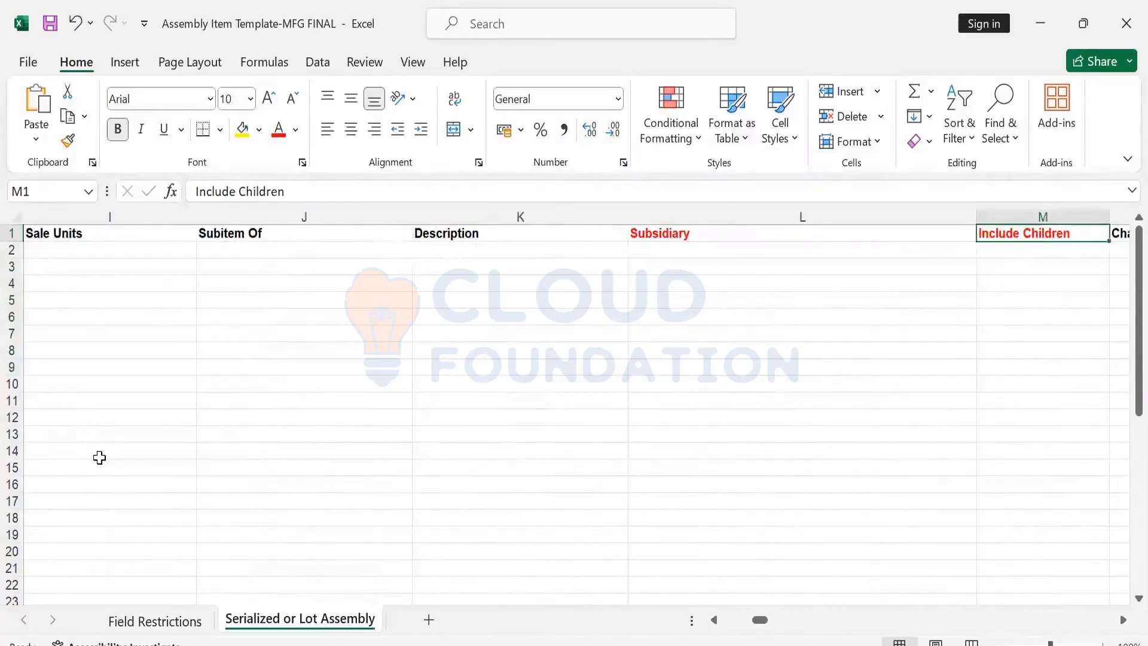
key(Right)
key(Left)
key(Left)
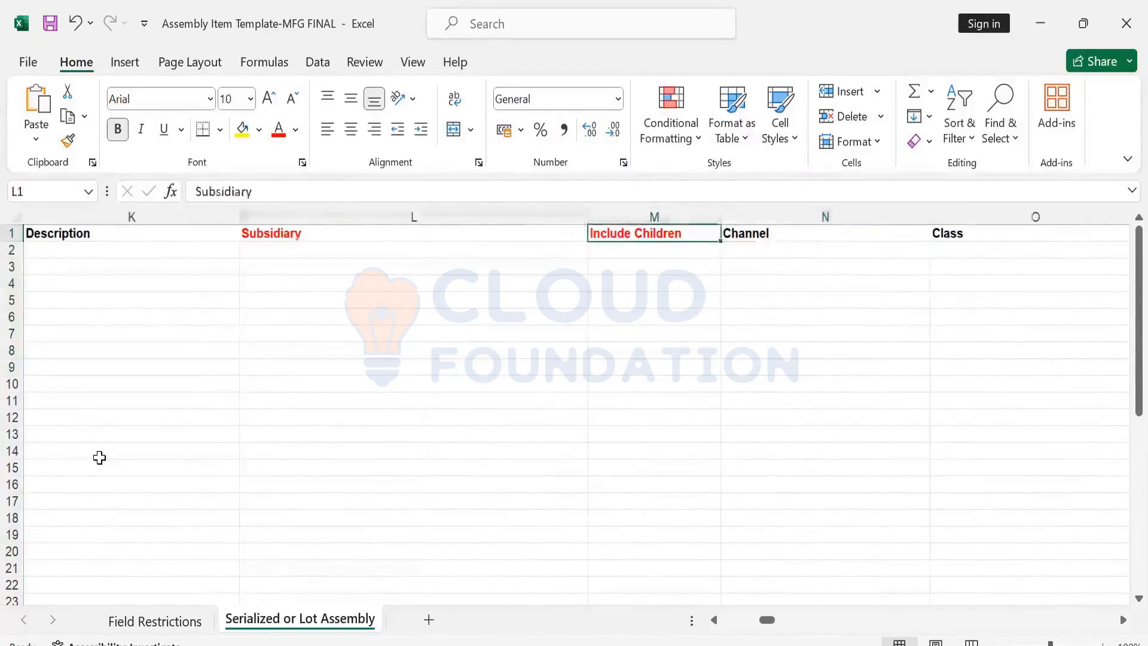
key(ctrl+Home)
key(Down)
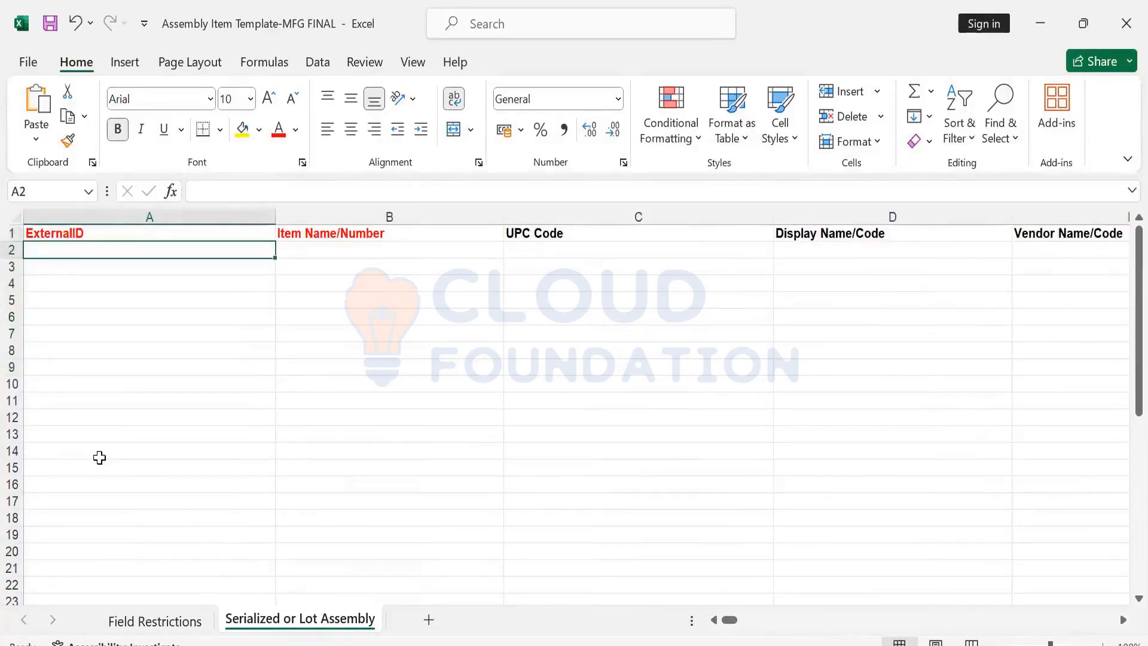
text(2432434)
key(Return)
text(23432532454)
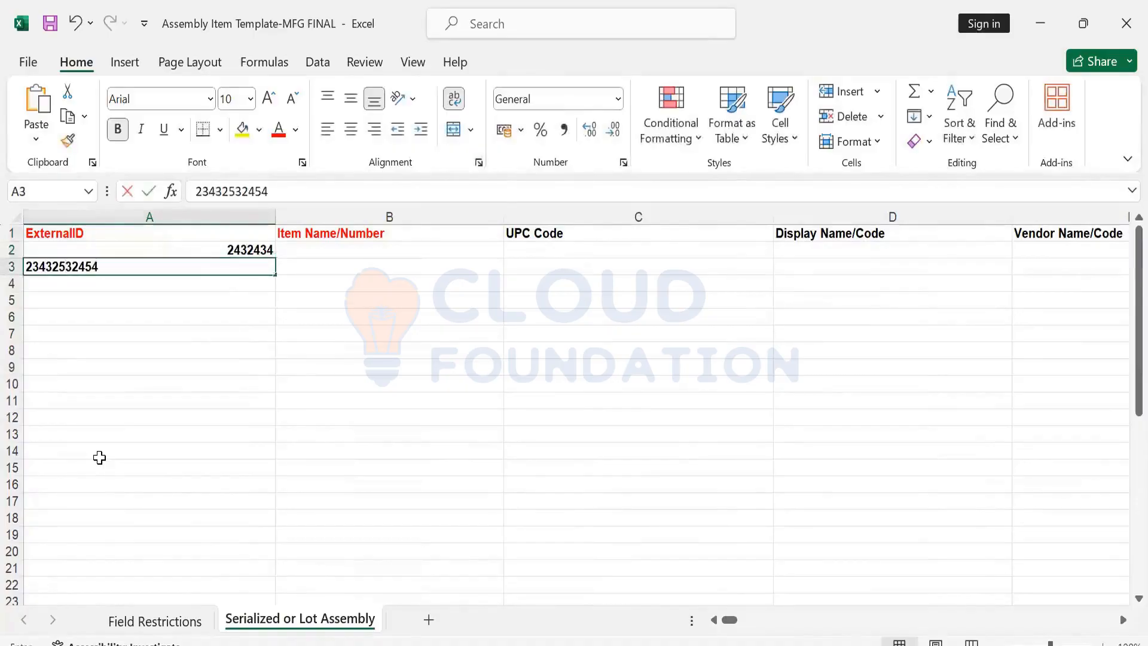
key(Tab)
key(Down)
key(Left)
text(23424)
key(Tab)
key(Up)
key(Up)
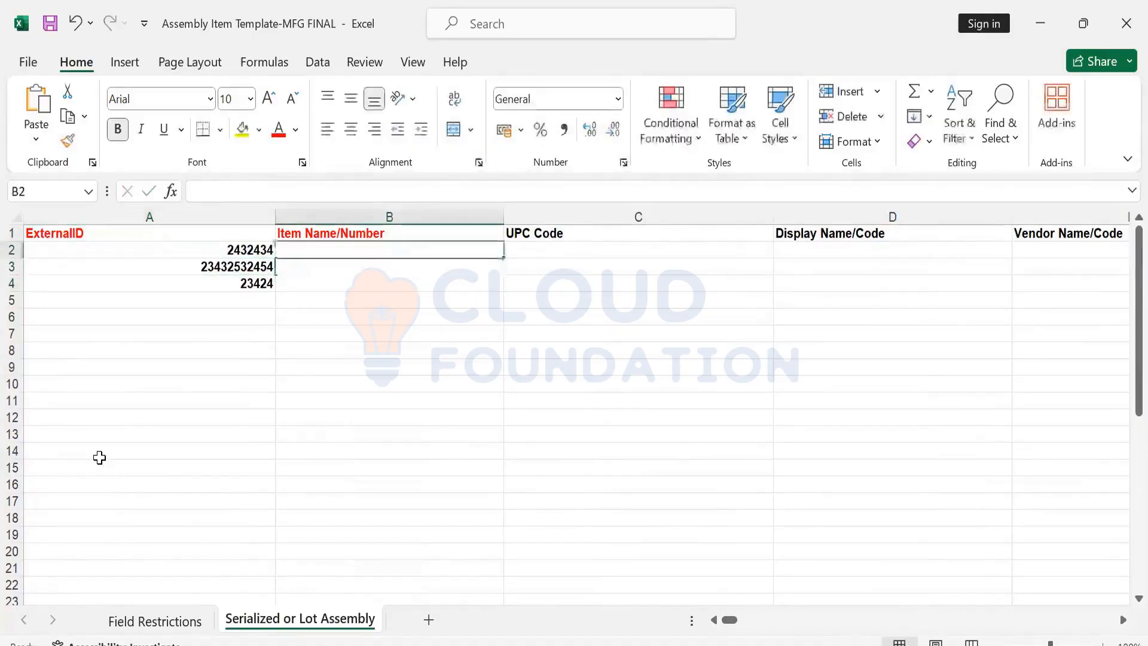
Fill the Item Name/Number column in rows 2 to 4 with sdfgdfgf, dfgdfsbawe and etrwg
text(sdfgdfgf)
key(Return)
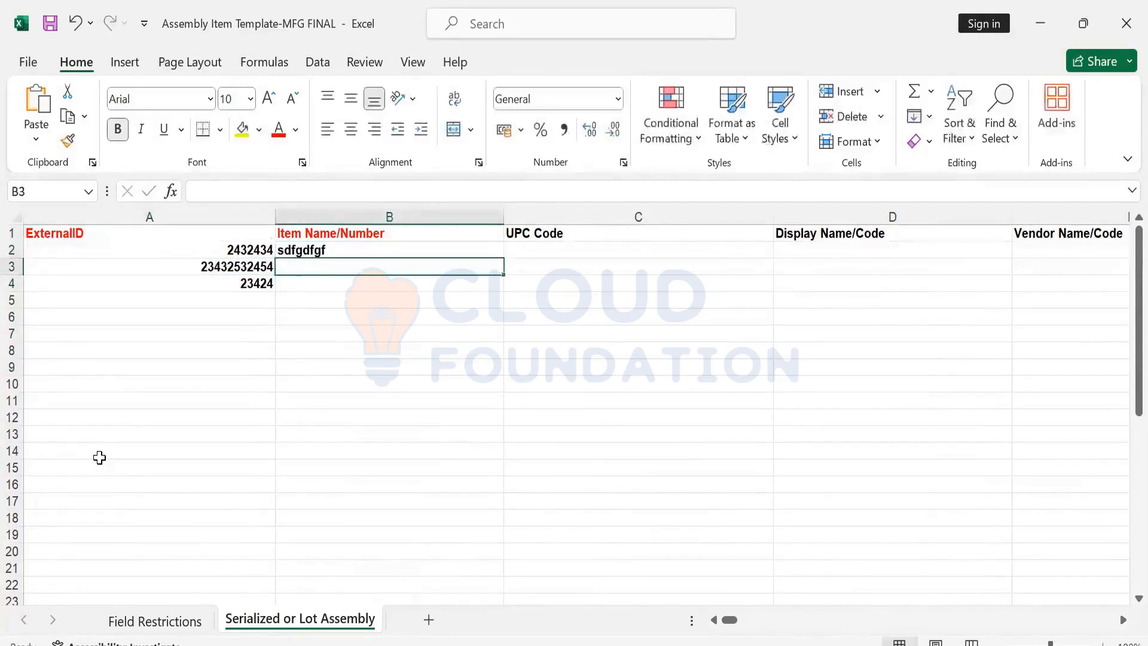
text(dfgdfsbawe)
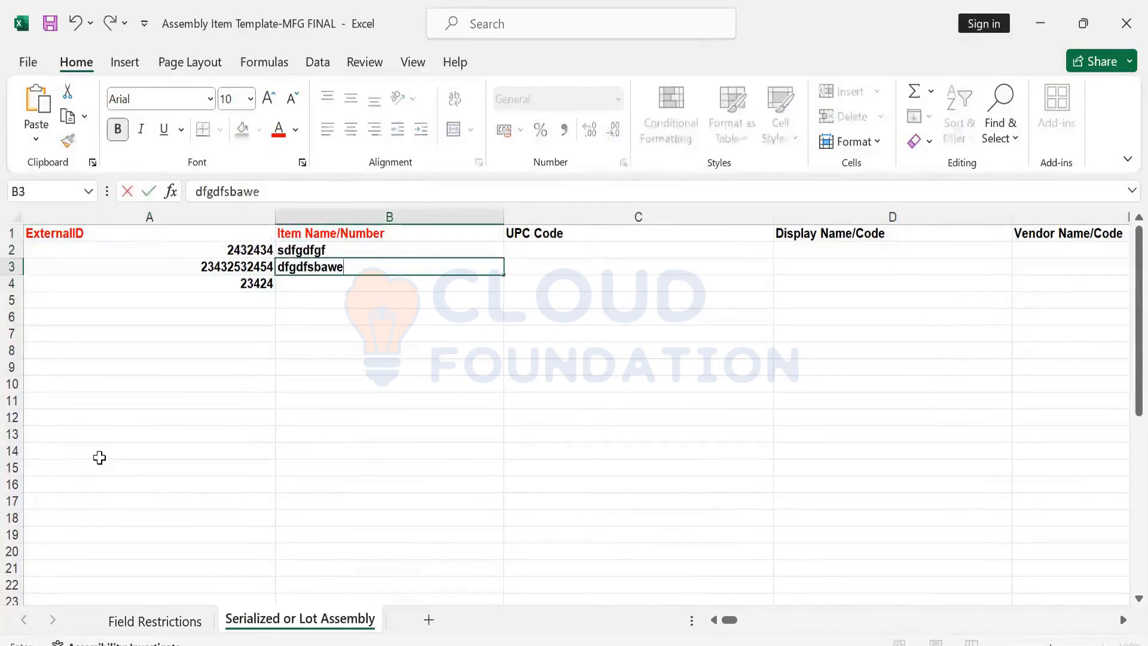
key(Return)
text(etrwg)
key(Up)
key(Up)
key(Up)
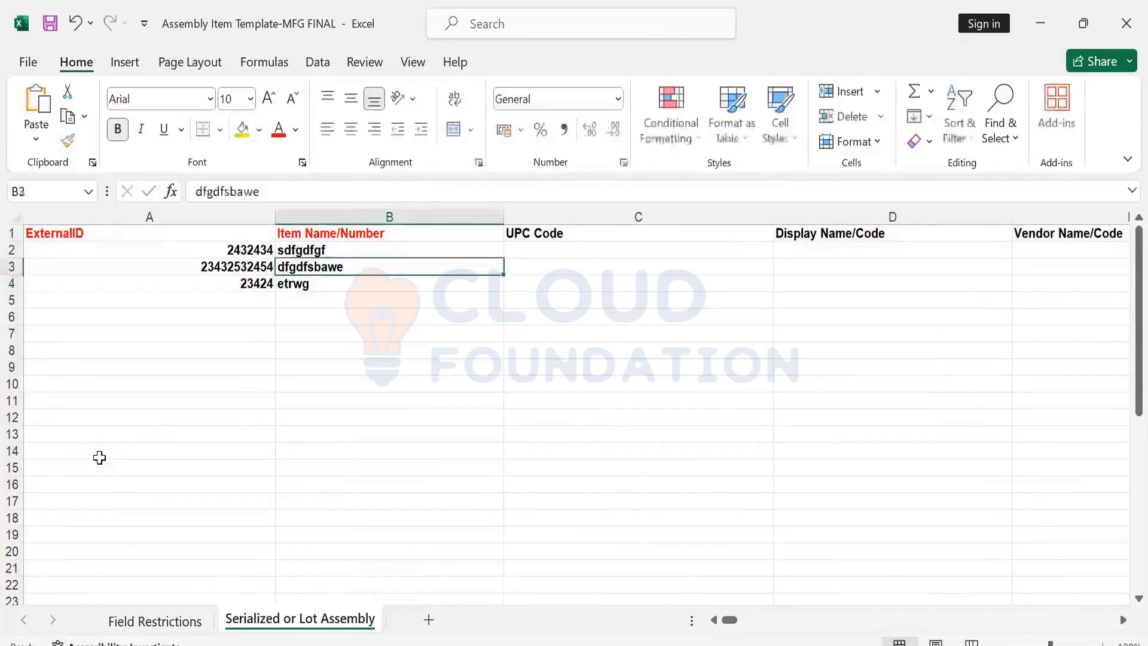
Look over the blank columns through Vendor Name/Code and close the Assembly Item Template workbook
key(Right)
key(Right)
key(Down)
key(Right)
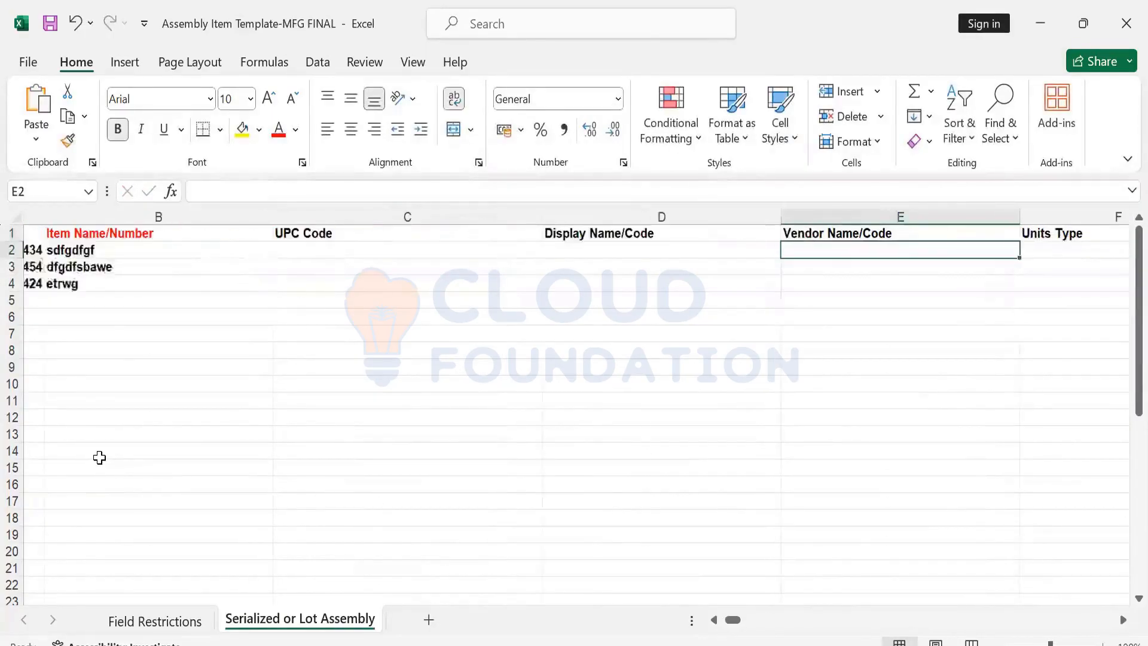
key(Right)
key(Left)
key(Home)
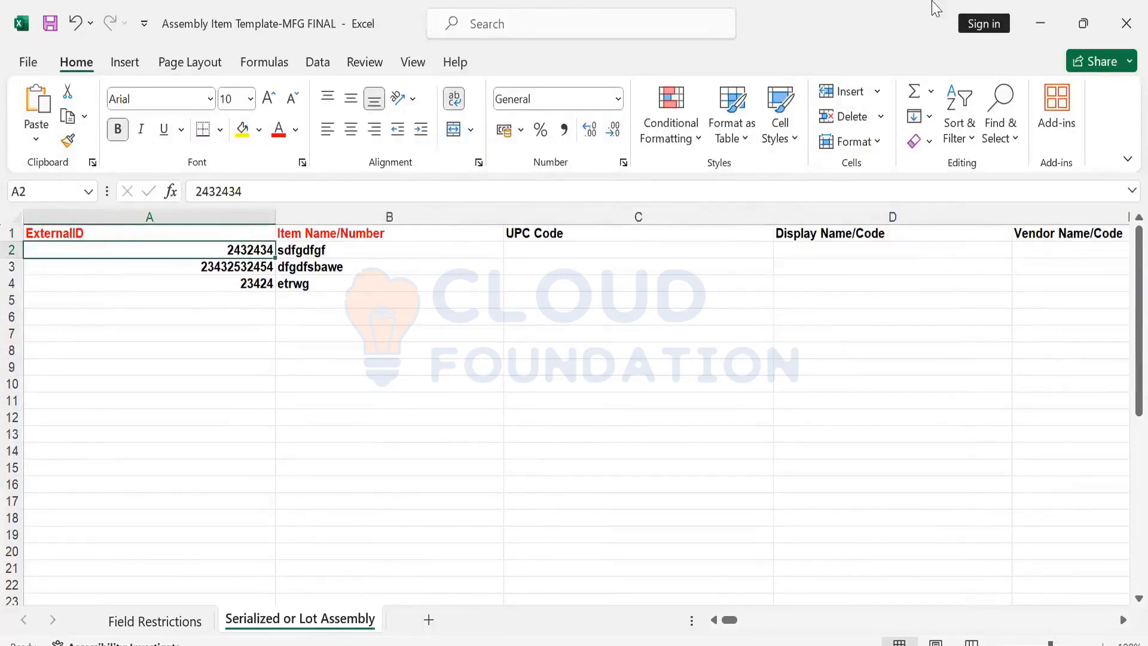
click(1125, 23)
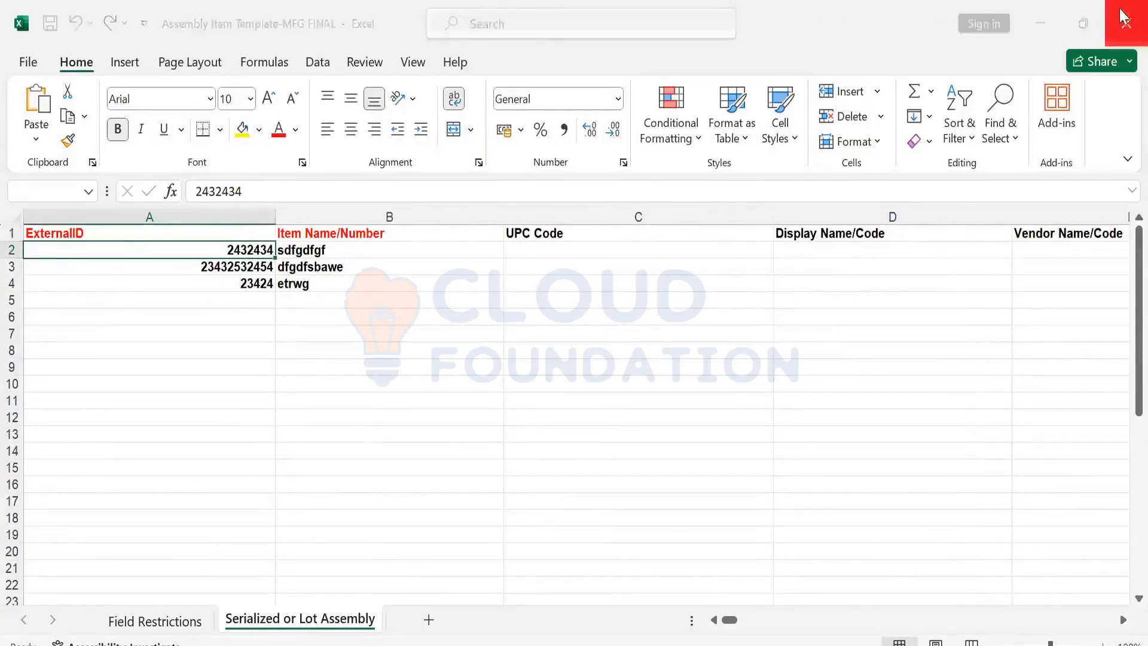
click(630, 371)
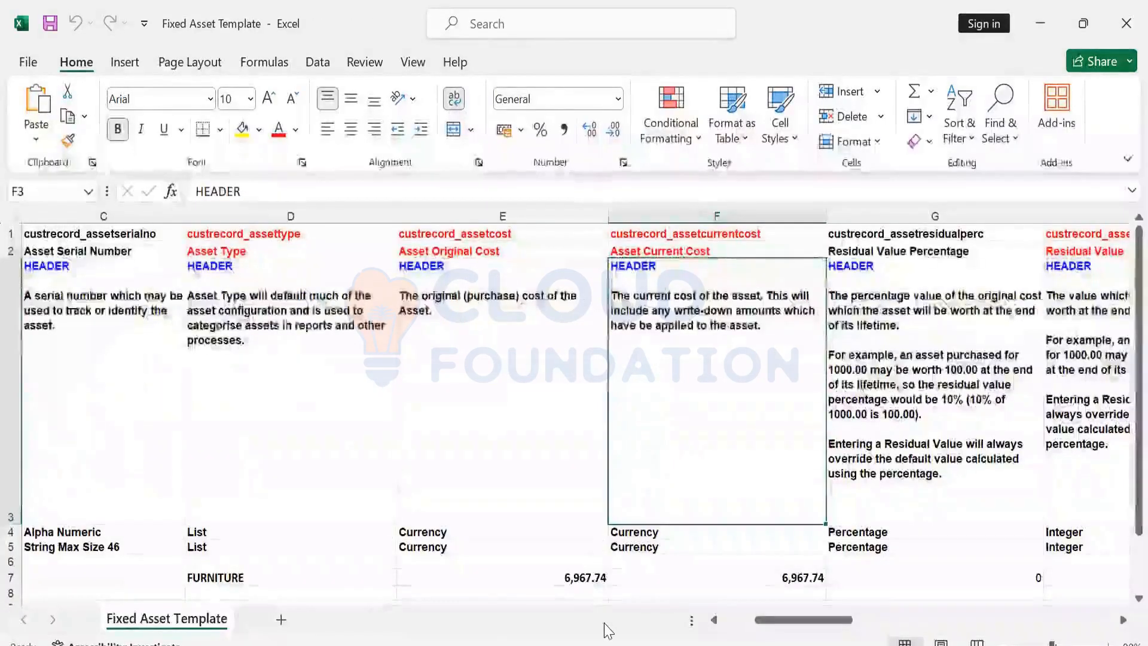
Highlight the Fixed Asset Template's name column from its field ID down to the sample entry in row 7
key(Up)
key(Left)
key(Left)
key(Left)
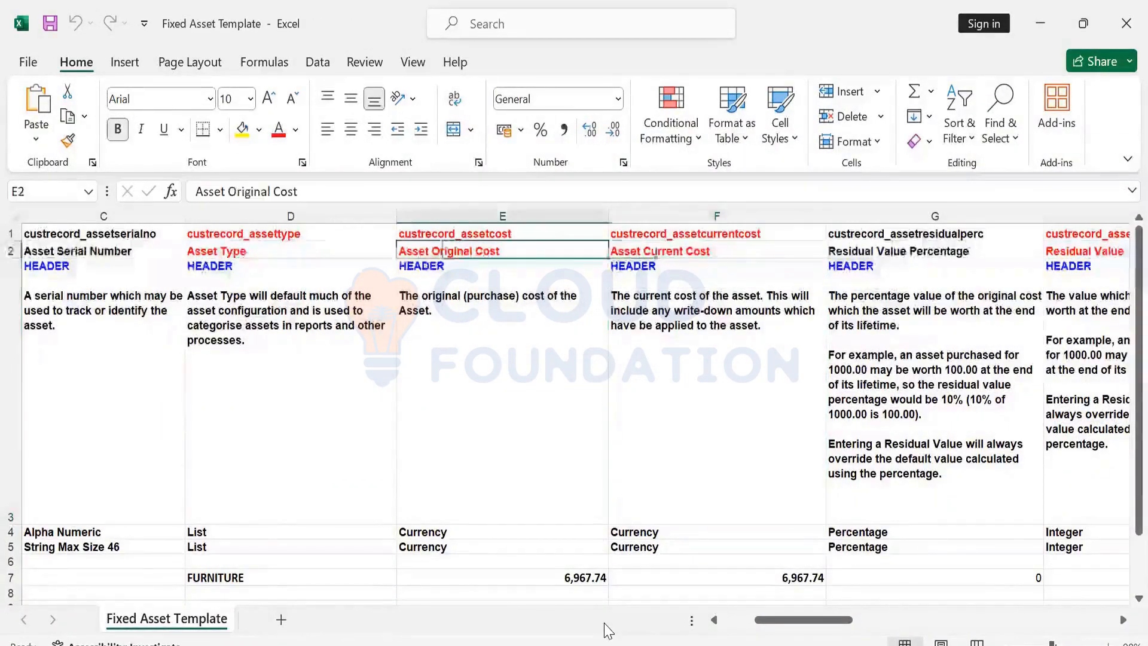
key(Left)
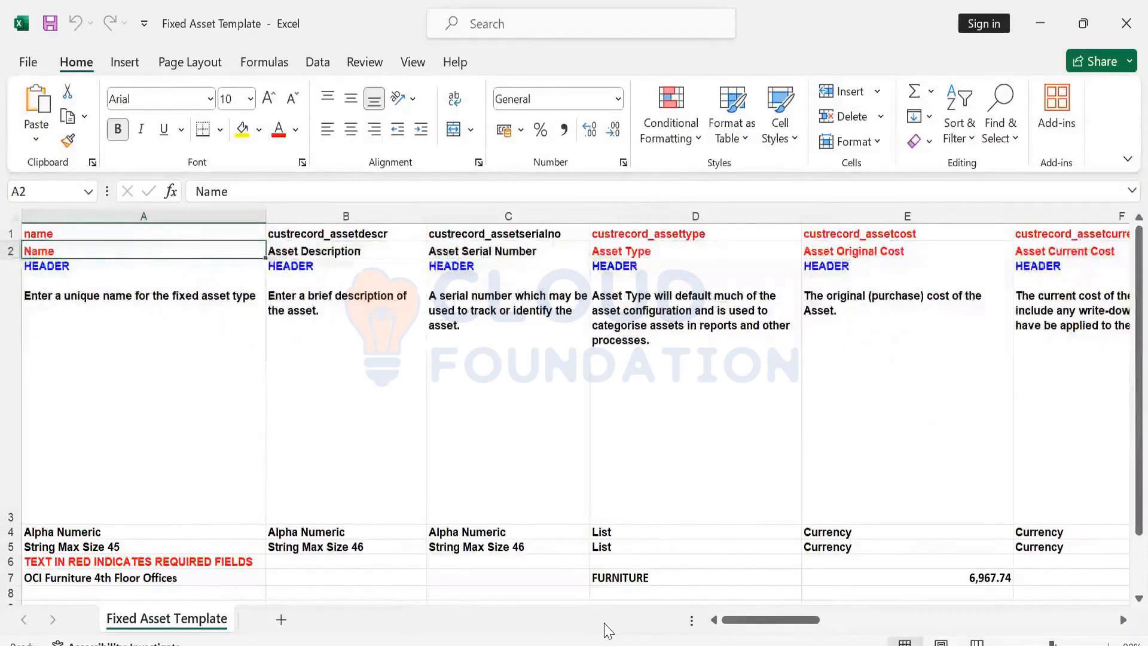
key(Up)
key(ctrl+shift+Down)
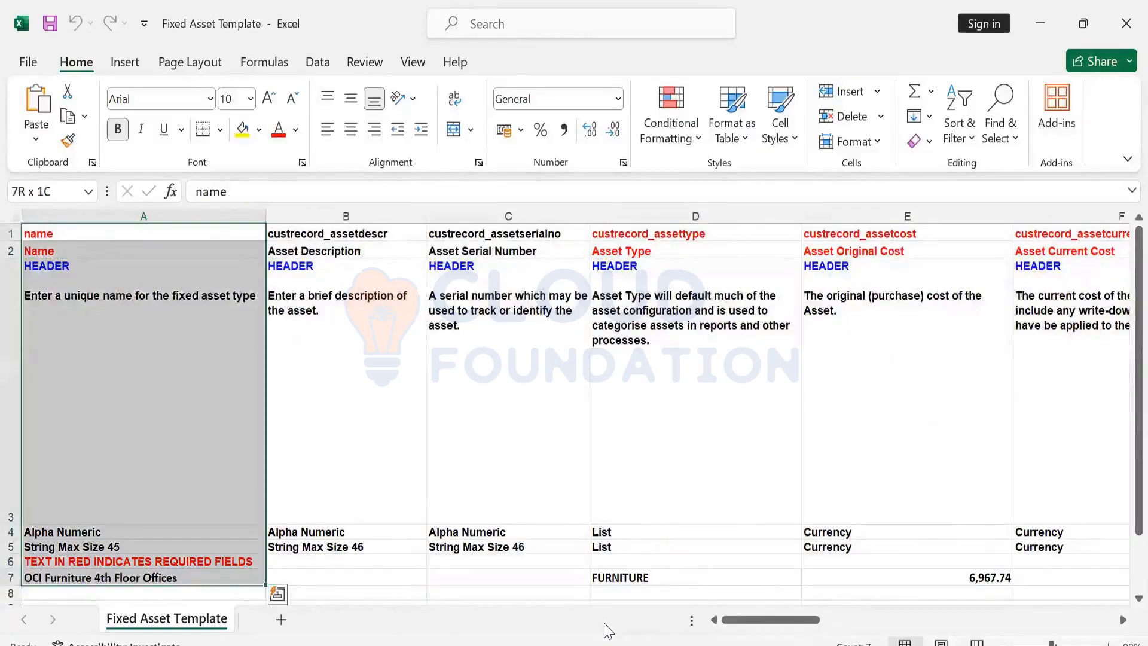
Look over the Fixed Asset Template's field IDs in row 1 and labels in row 2, from Name through Asset Current Cost
key(Right)
key(Left)
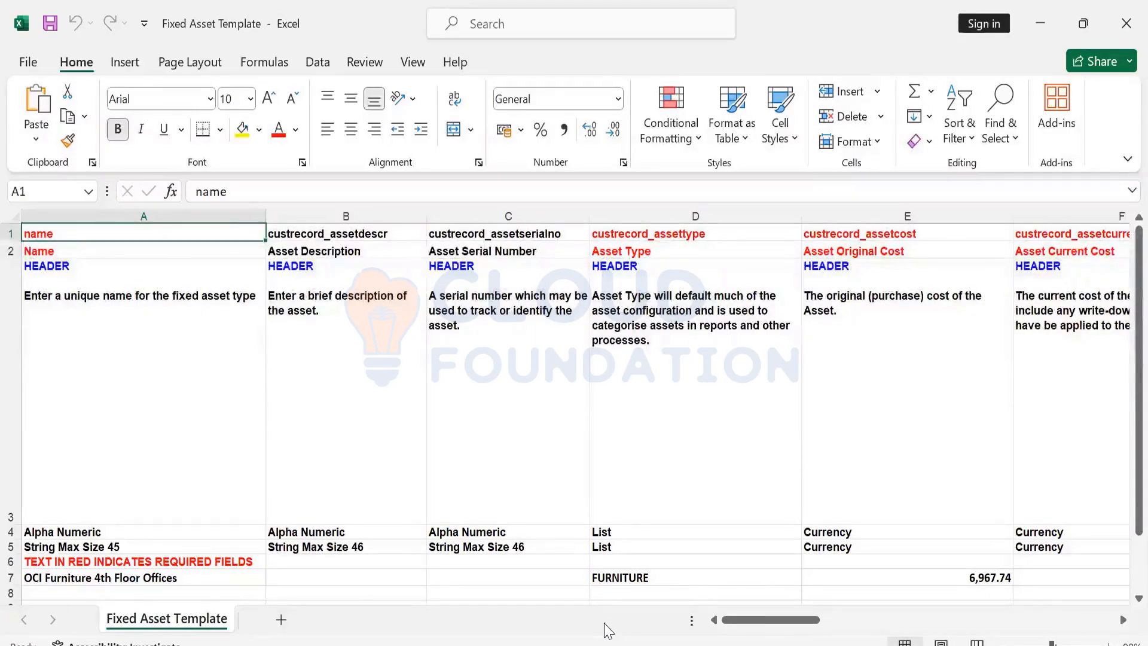
key(Down)
key(Right)
key(Right)
key(Right)
key(Right)
key(Right)
key(Left)
key(Left)
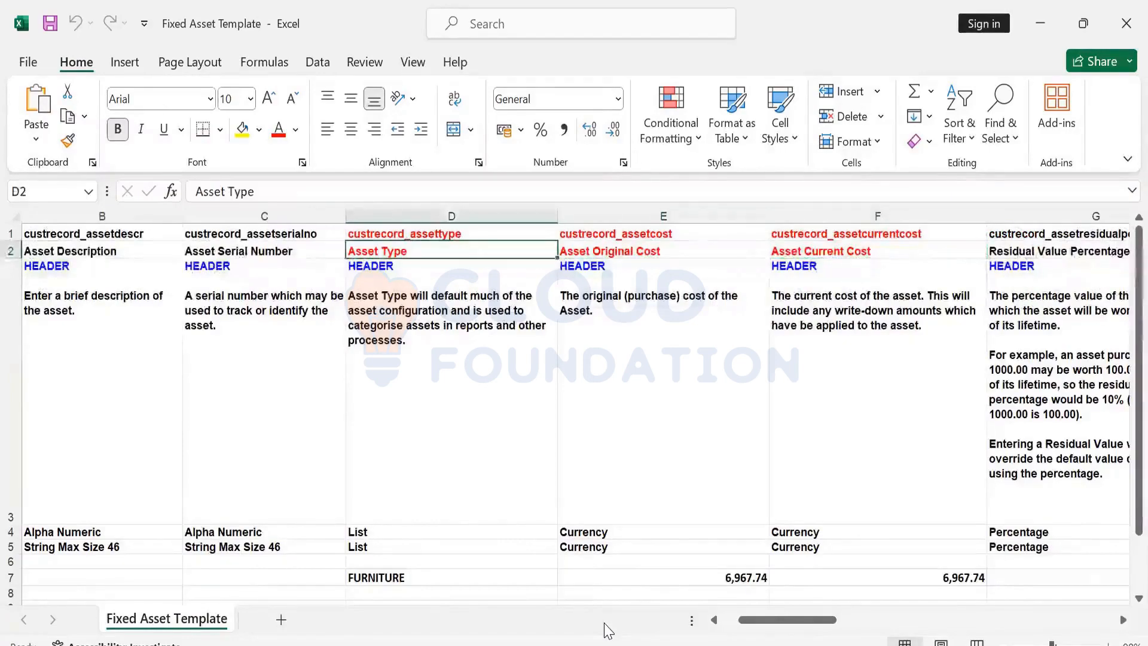
key(Up)
key(Left)
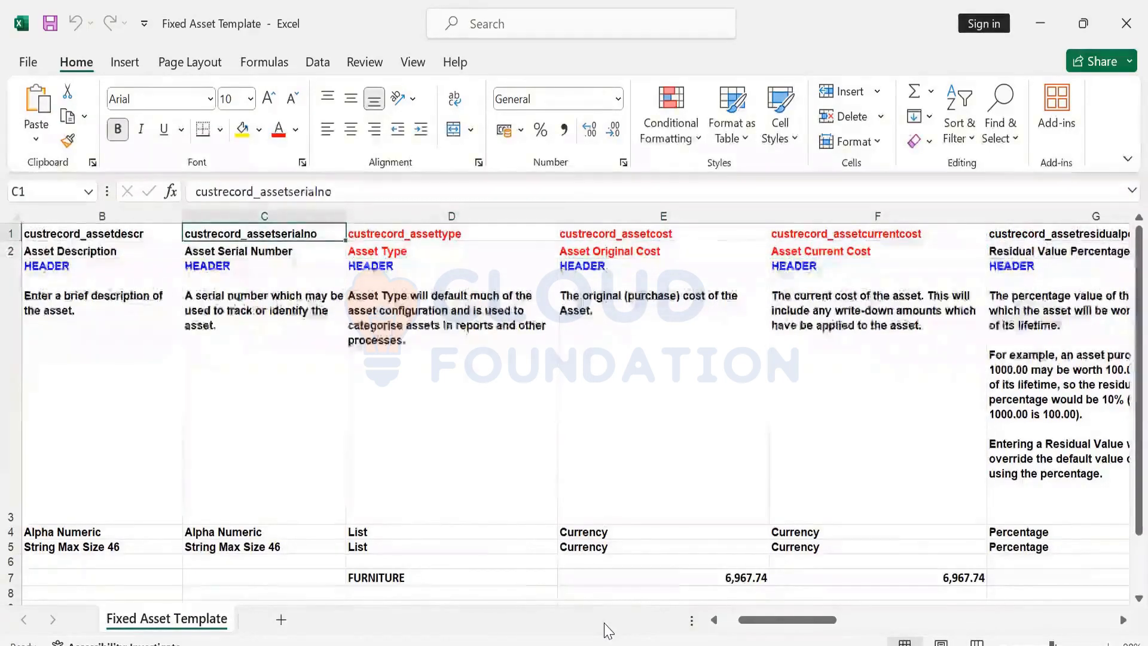
key(Left)
key(Left)
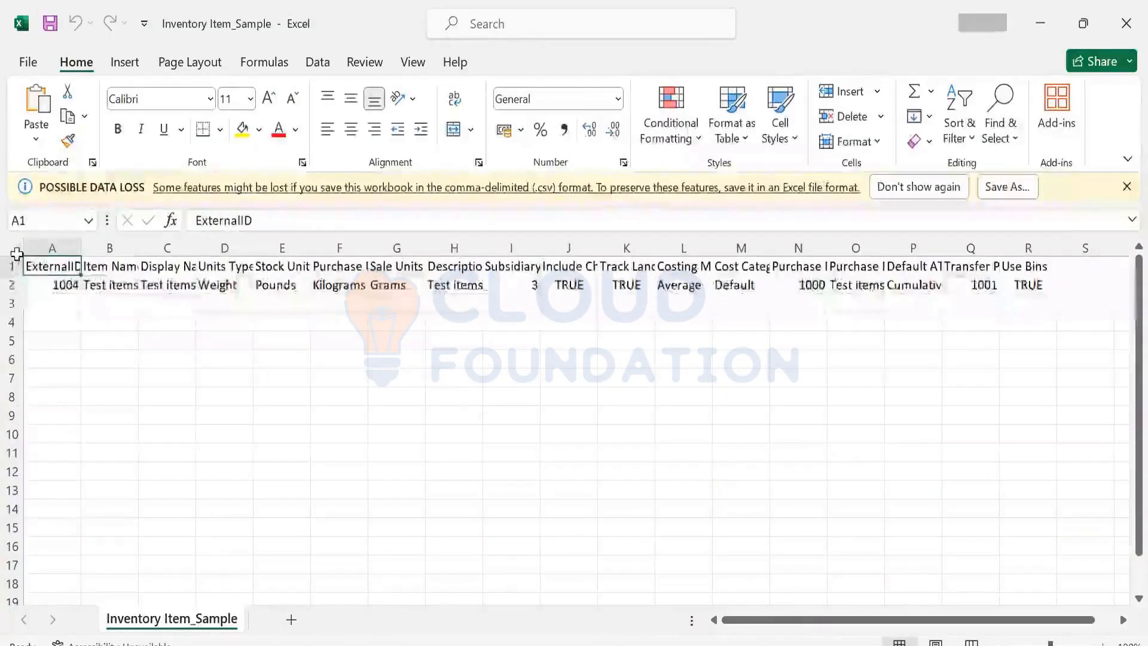
Autofit all columns of the Inventory Item_Sample sheet and center the header and sample rows through Use Bins
click(16, 250)
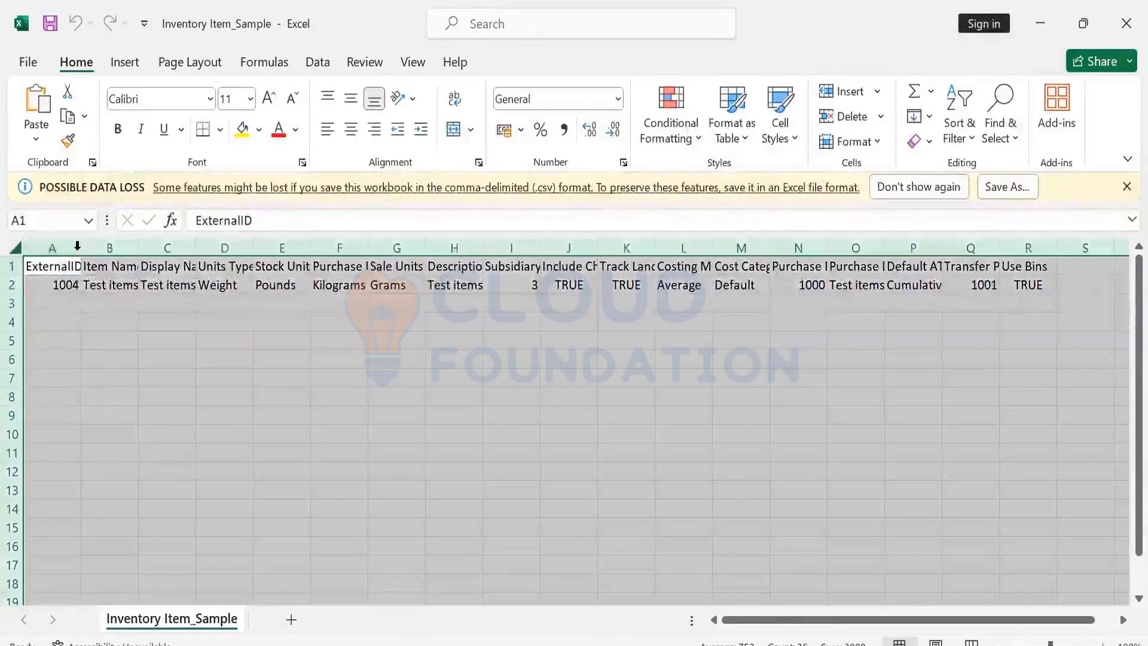
double_click(80, 246)
click(74, 263)
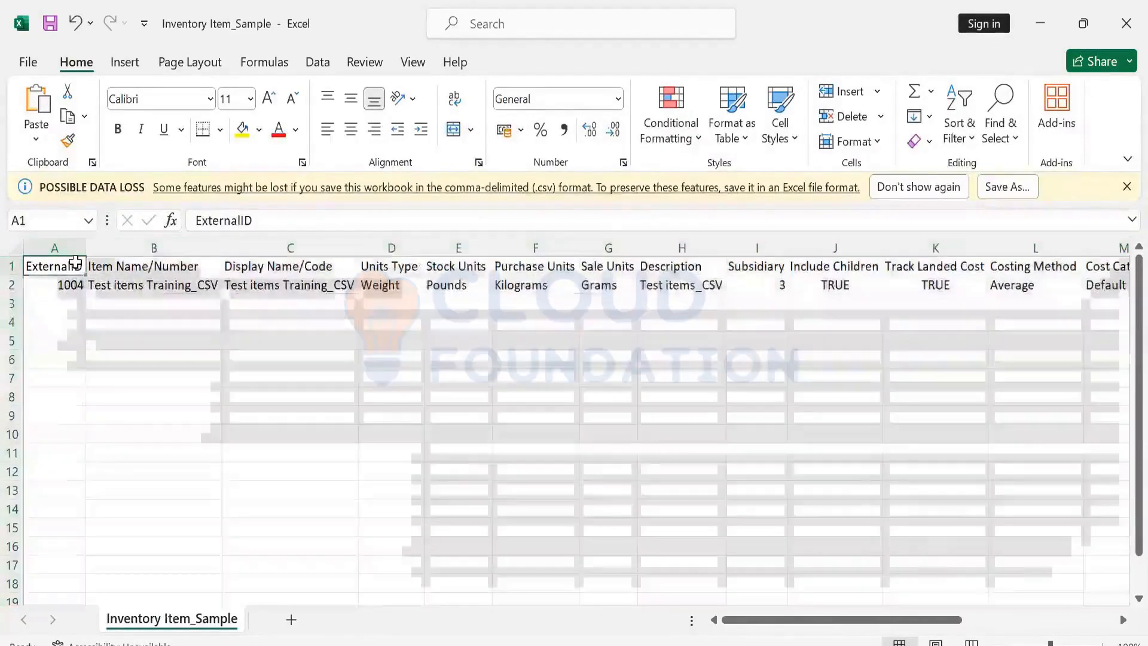
key(ctrl+shift+Down)
key(ctrl+shift+Right)
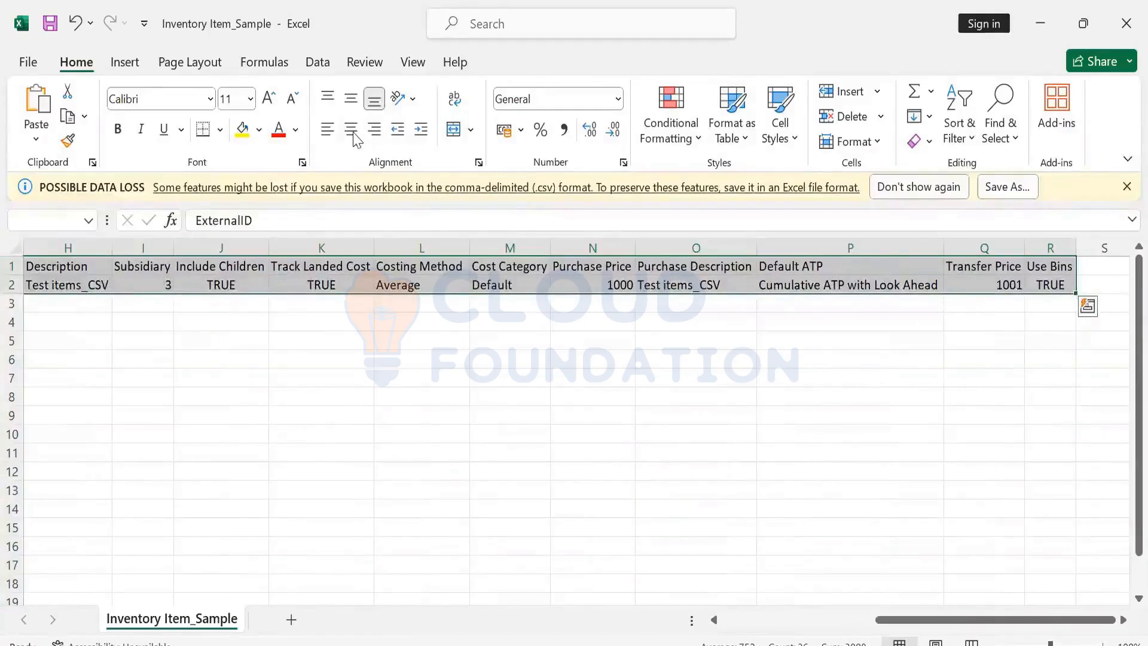
click(350, 129)
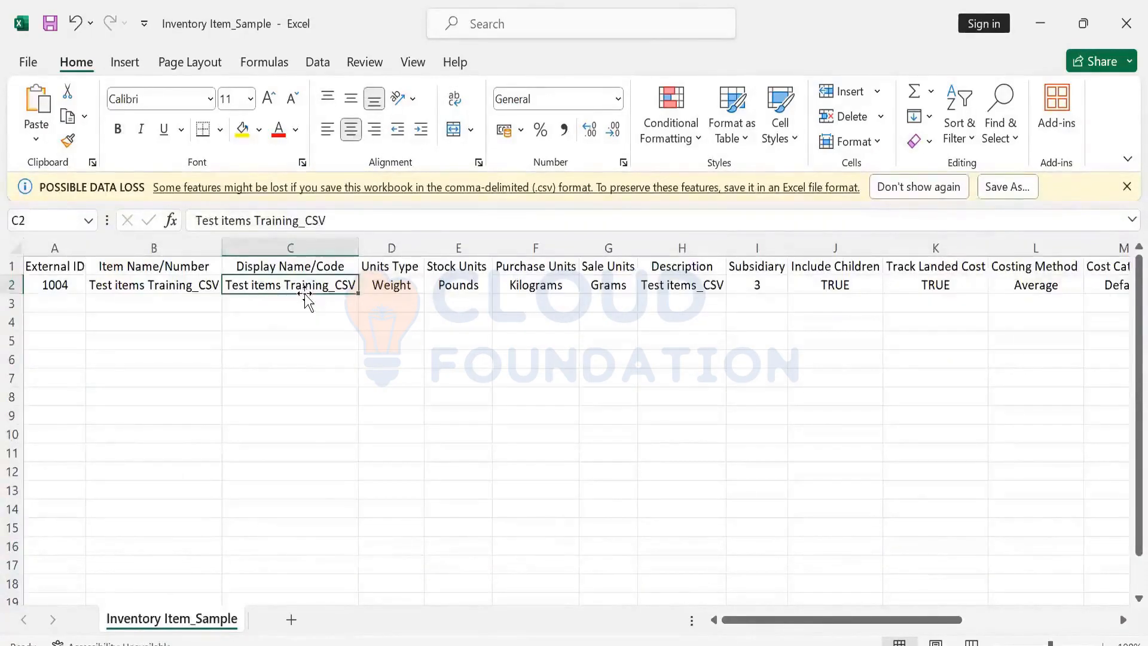
Review the sample item's row 2 entries from External ID through Units Type
key(Left)
key(Left)
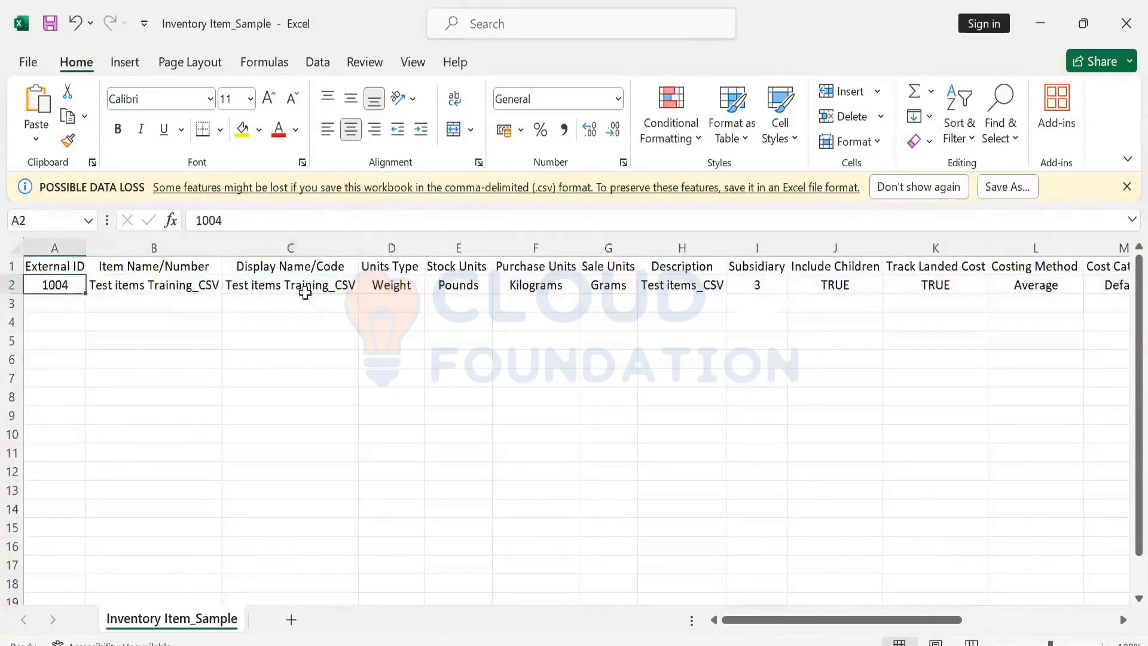
key(Right)
key(Left)
key(Right)
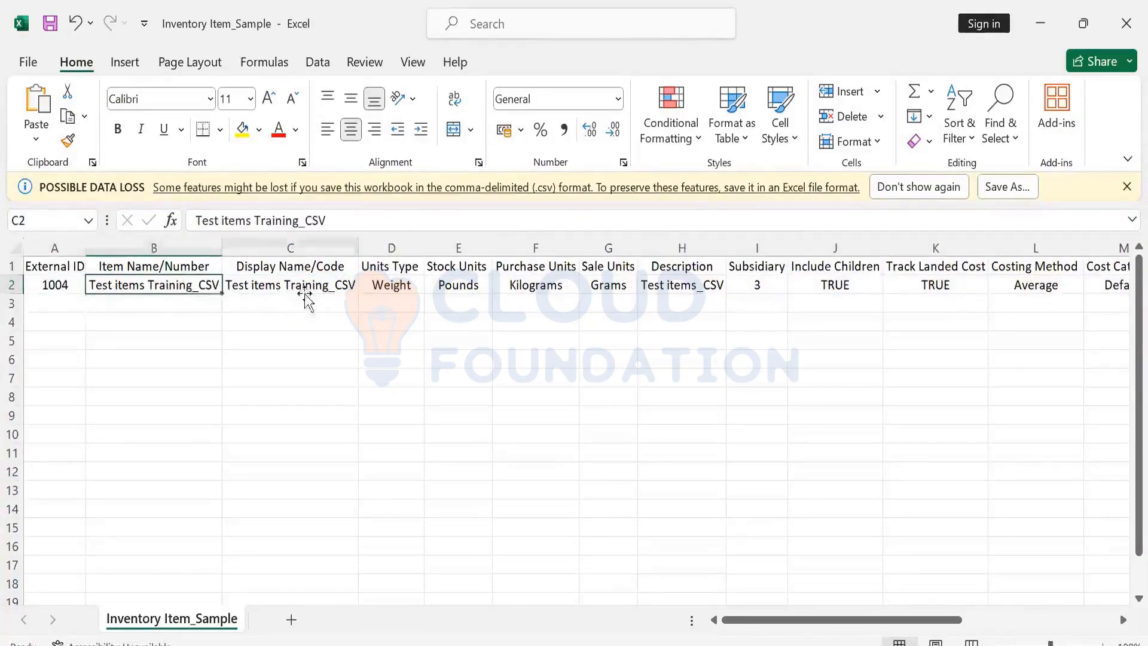
key(Right)
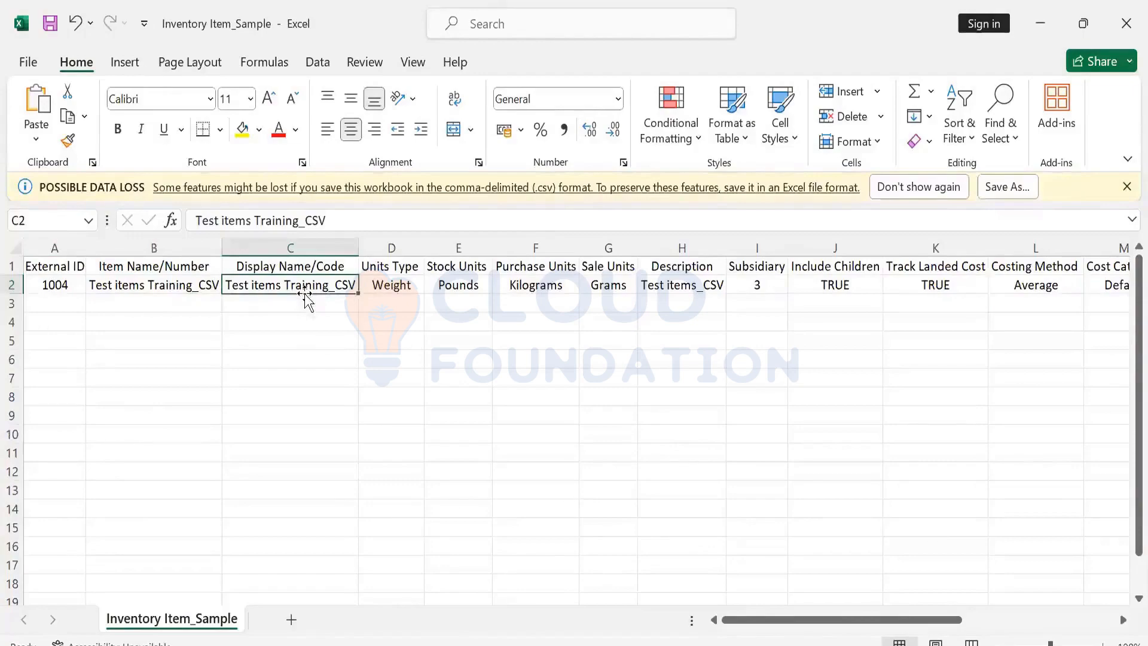
key(Right)
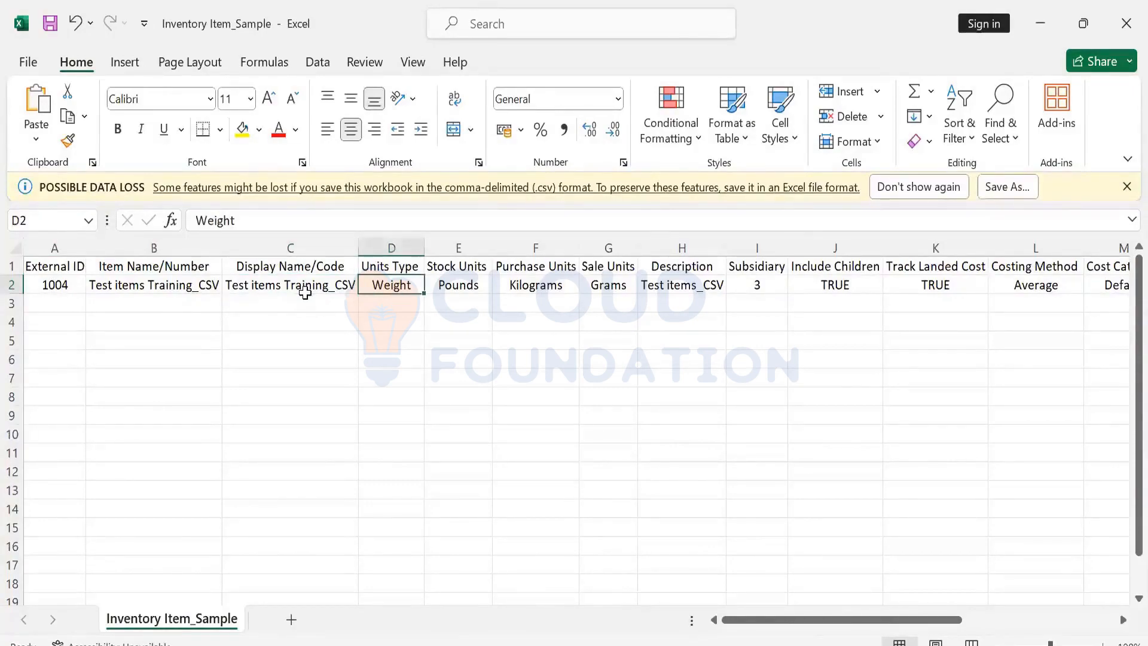
Switch to NetSuite and open the Units Of Measure accounting list
key(alt+Tab)
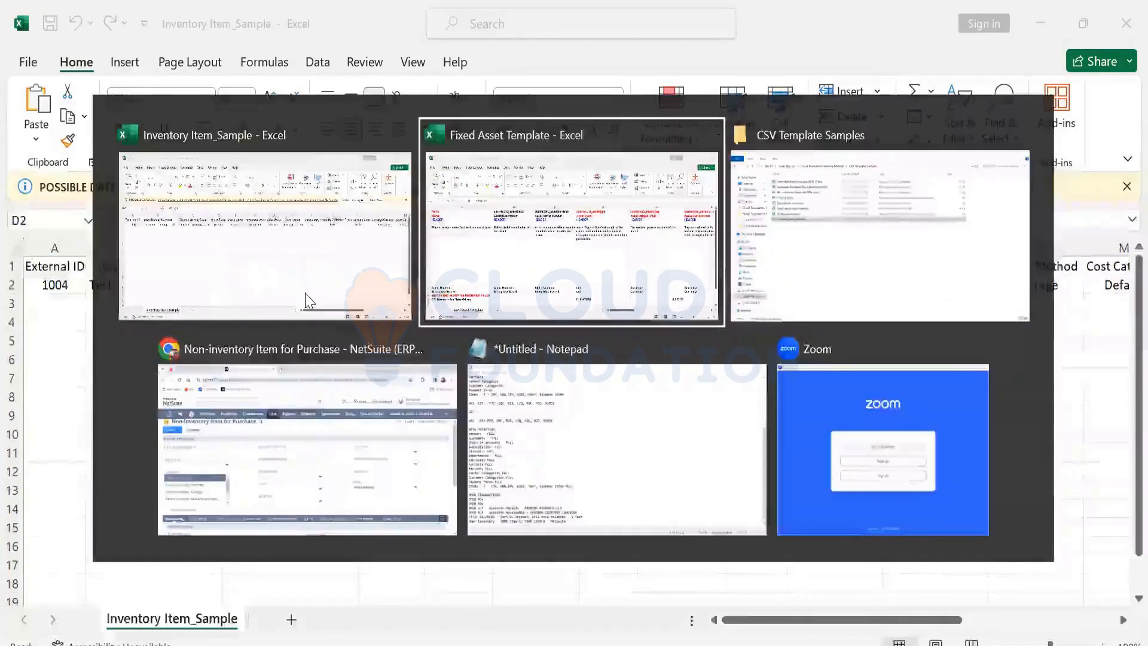
key(alt+Tab)
key(alt+Tab)
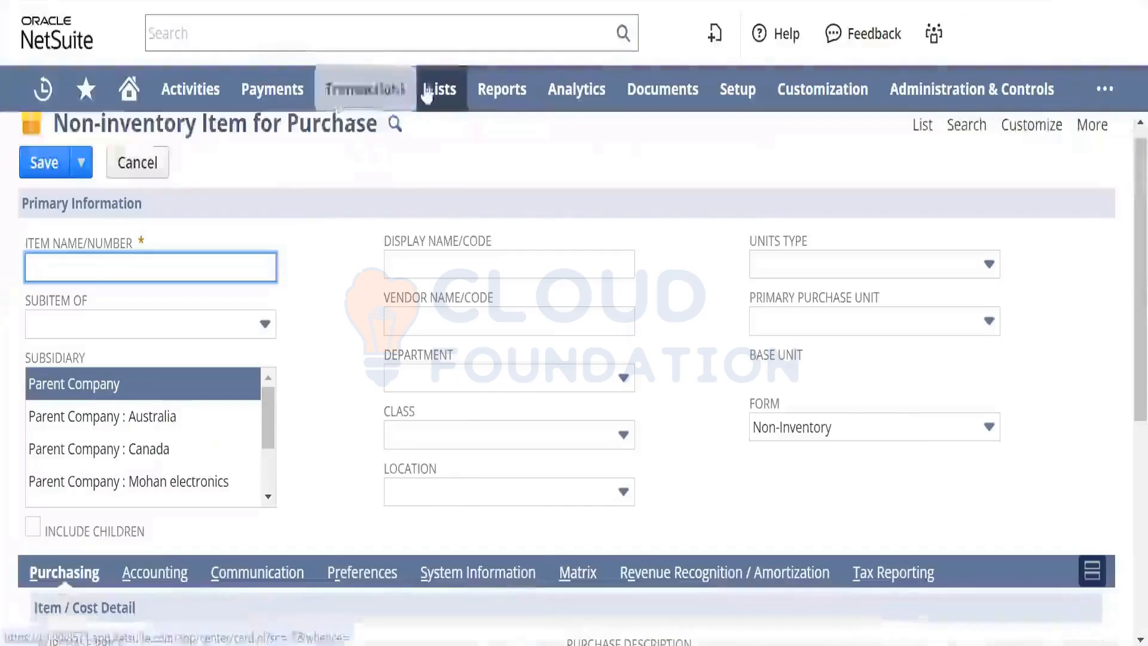
mouse_move(441, 89)
mouse_move(463, 184)
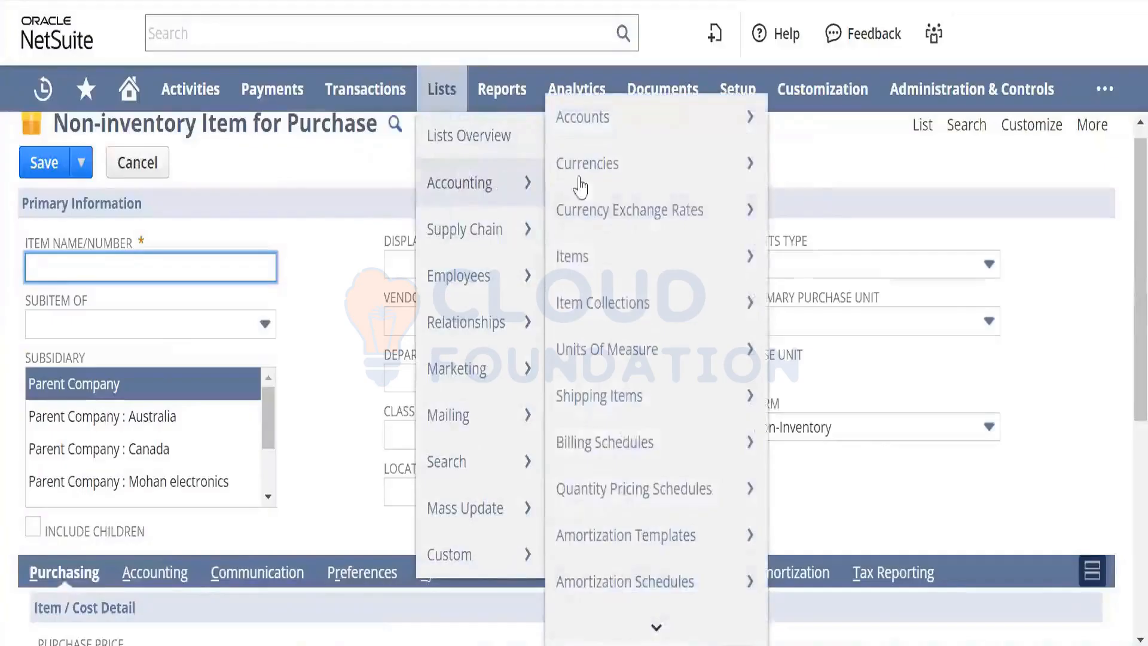
mouse_move(648, 346)
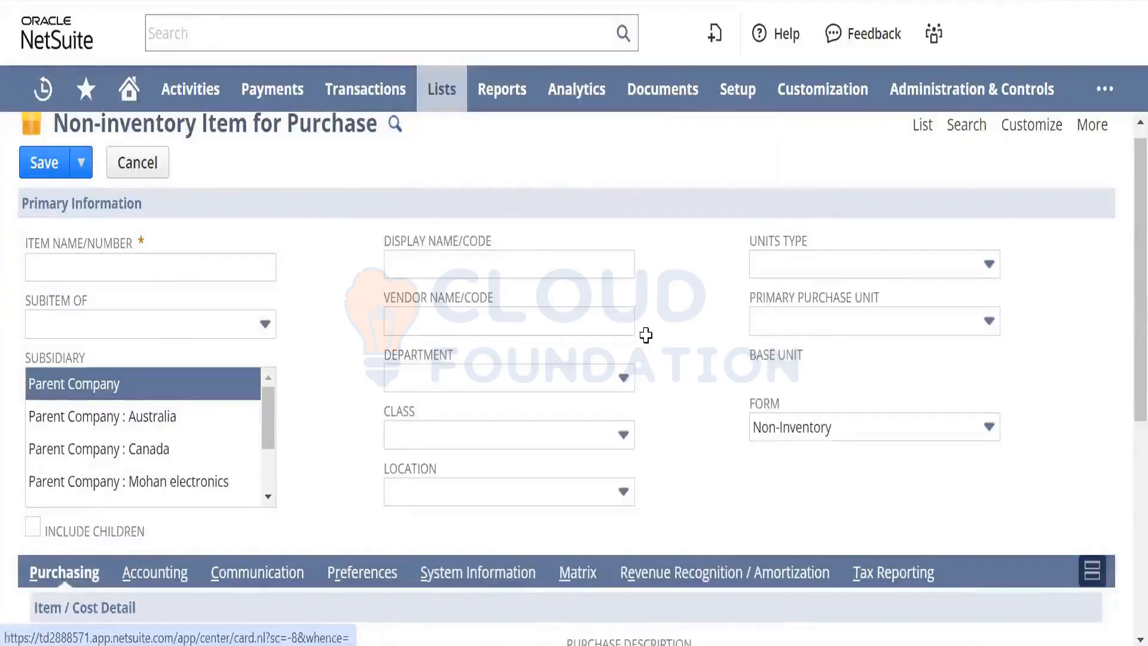
key(alt+Tab)
key(alt+Tab)
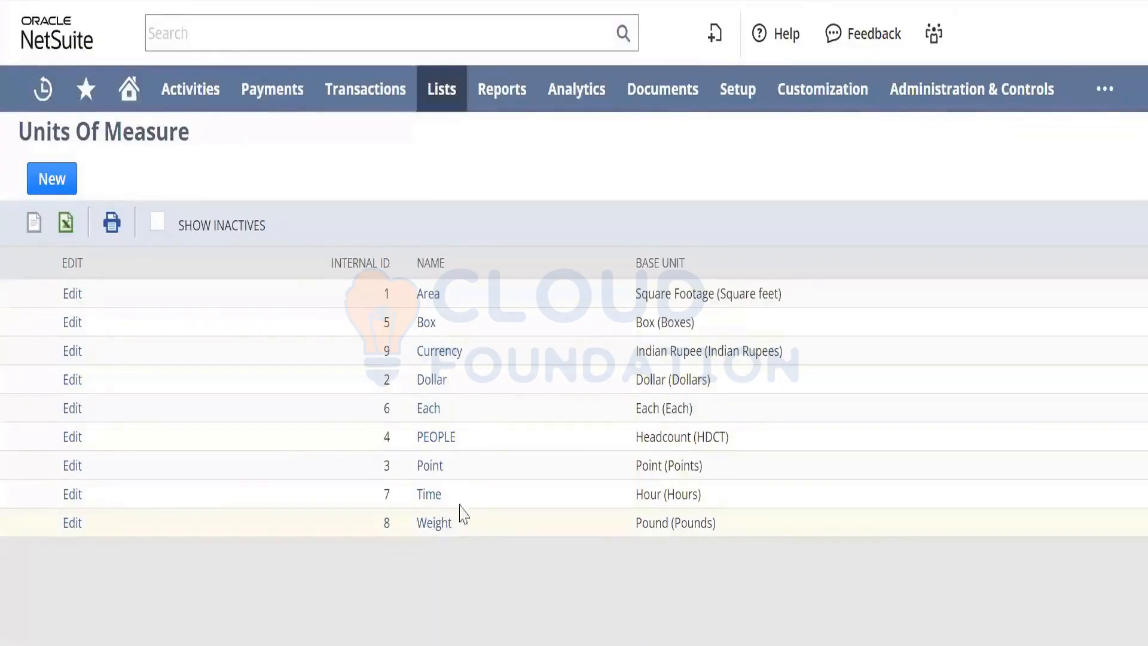
Check the sample's Stock Units entry in Excel and open the Weight units type for editing in NetSuite
key(alt+Tab)
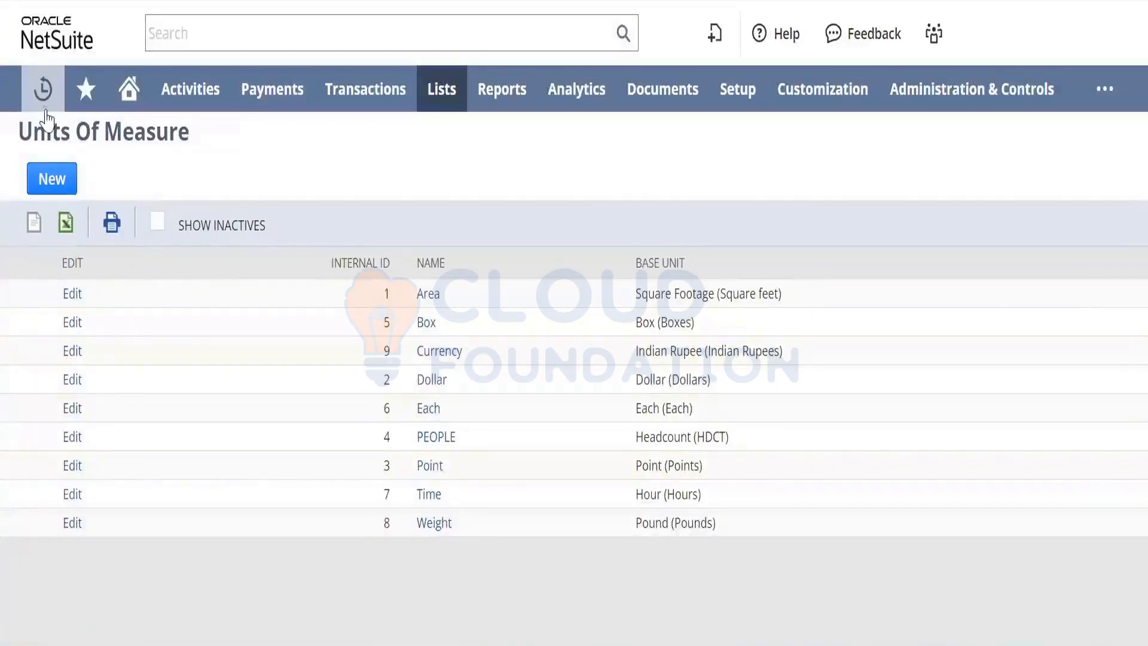
mouse_move(42, 88)
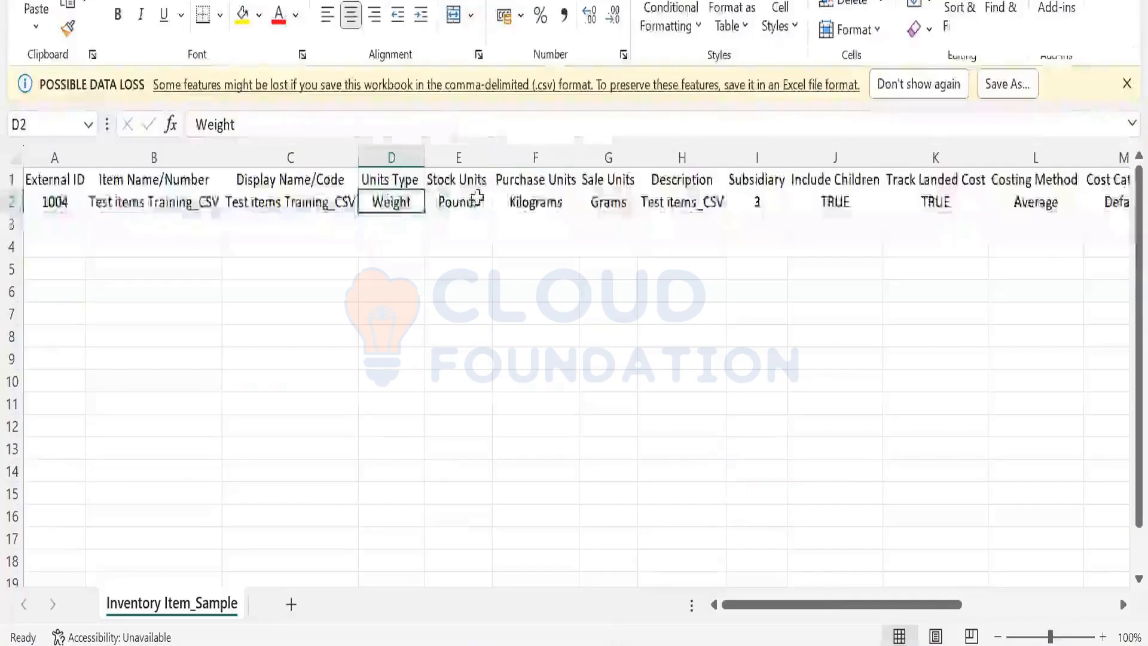
click(476, 199)
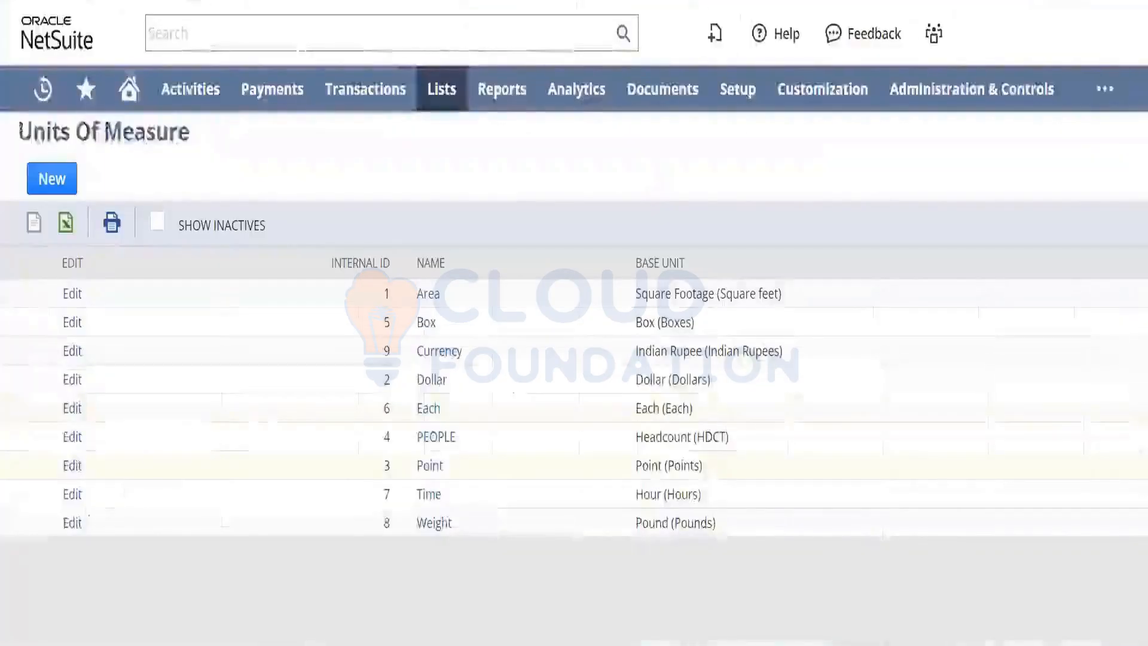
click(72, 523)
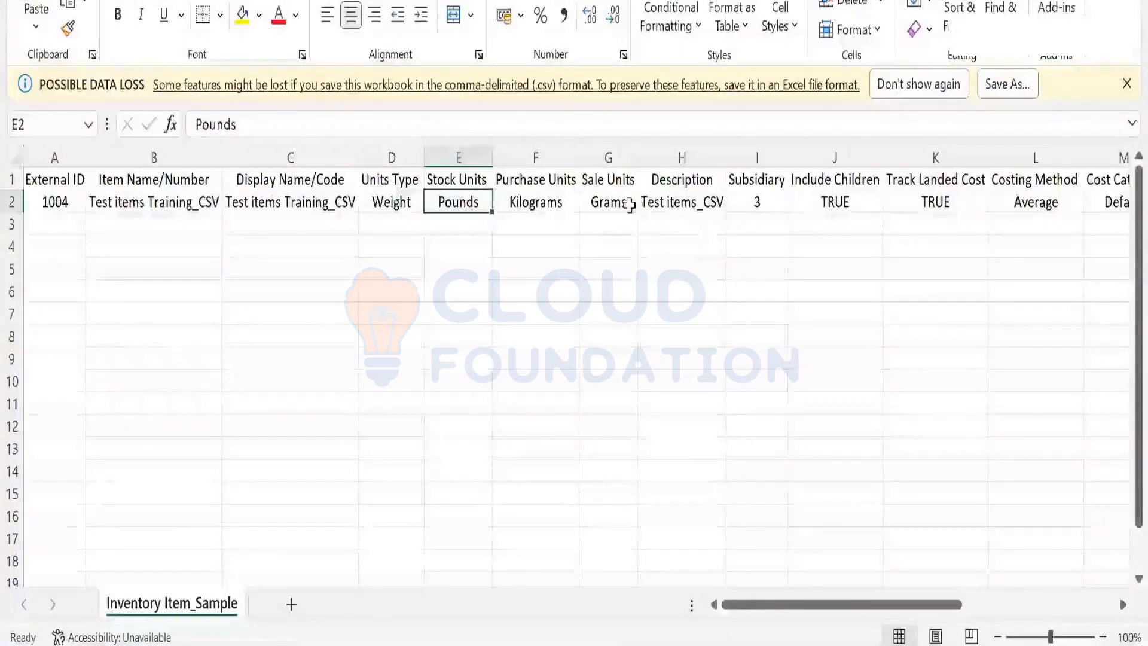
Copy Grams from the sample's Sale Units cell into the name and plural name of a new unit line under Weight
click(628, 203)
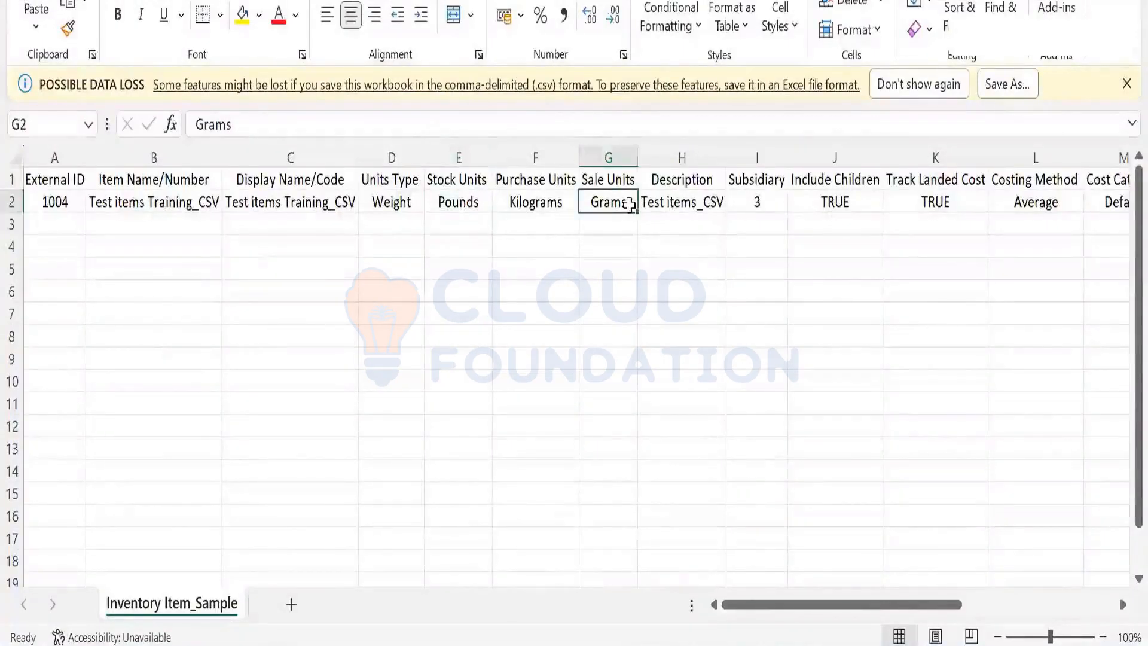
key(ctrl+c)
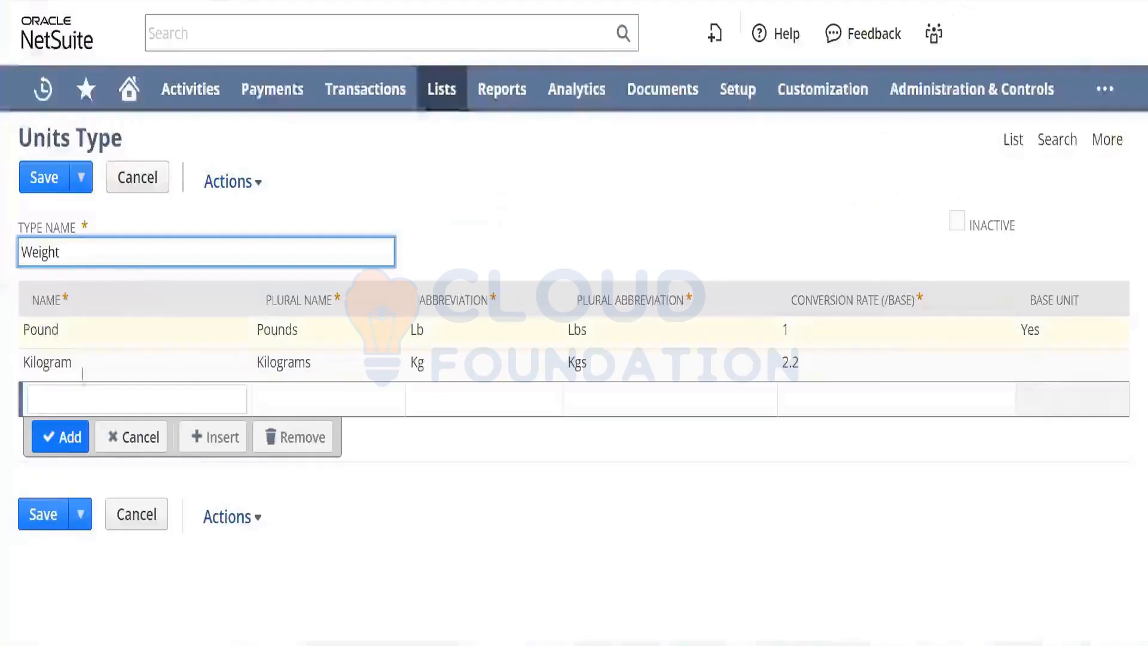
click(82, 388)
key(ctrl+v)
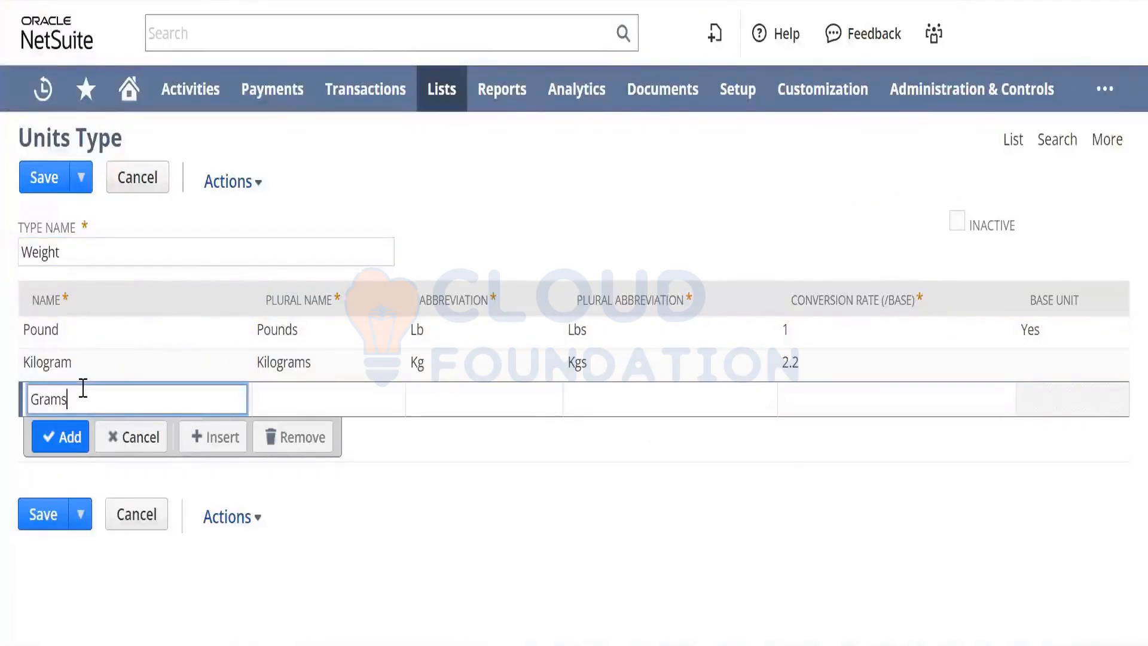
key(Tab)
key(ctrl+v)
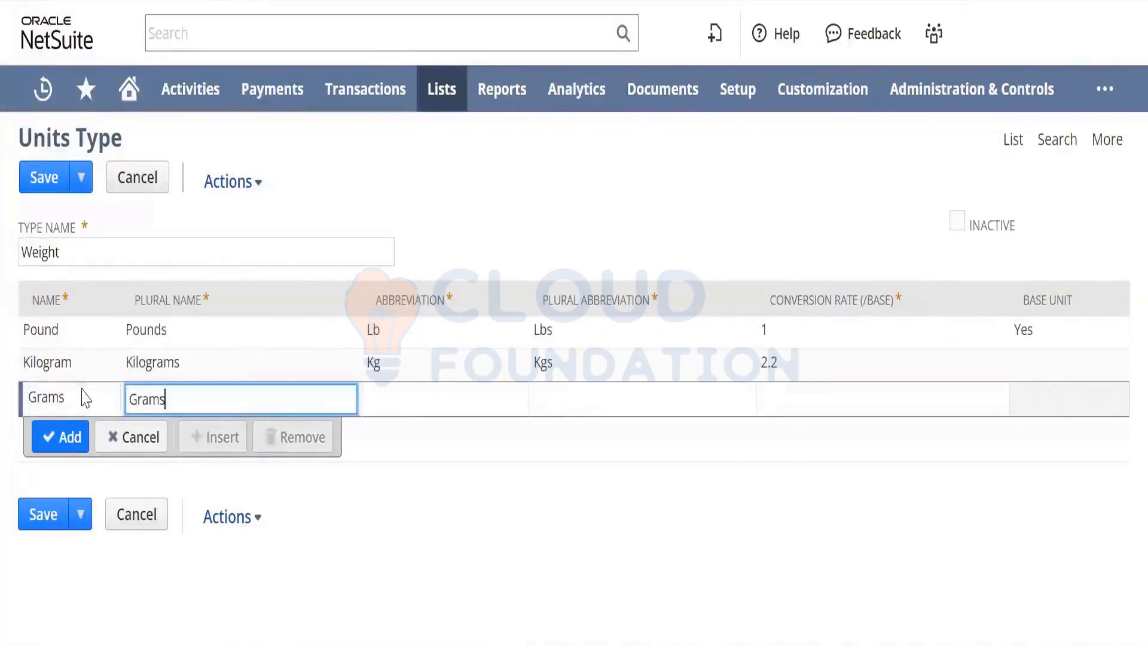
Set the Grams unit's abbreviation and plural abbreviation to GR and its conversion rate to 1000
key(Tab)
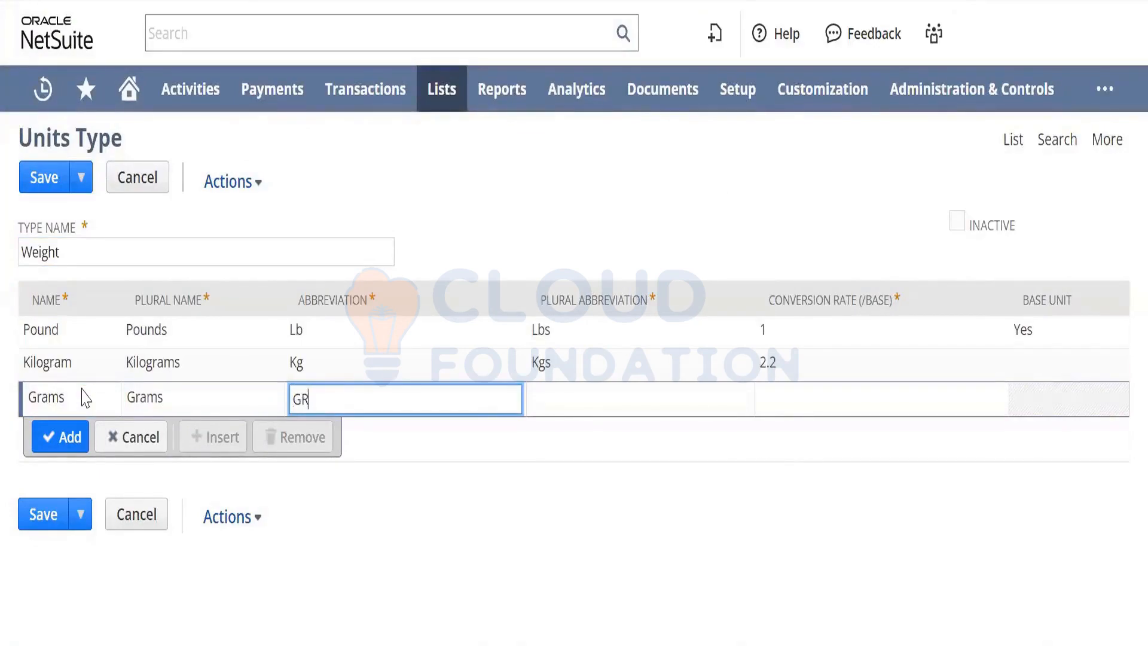
key(Tab)
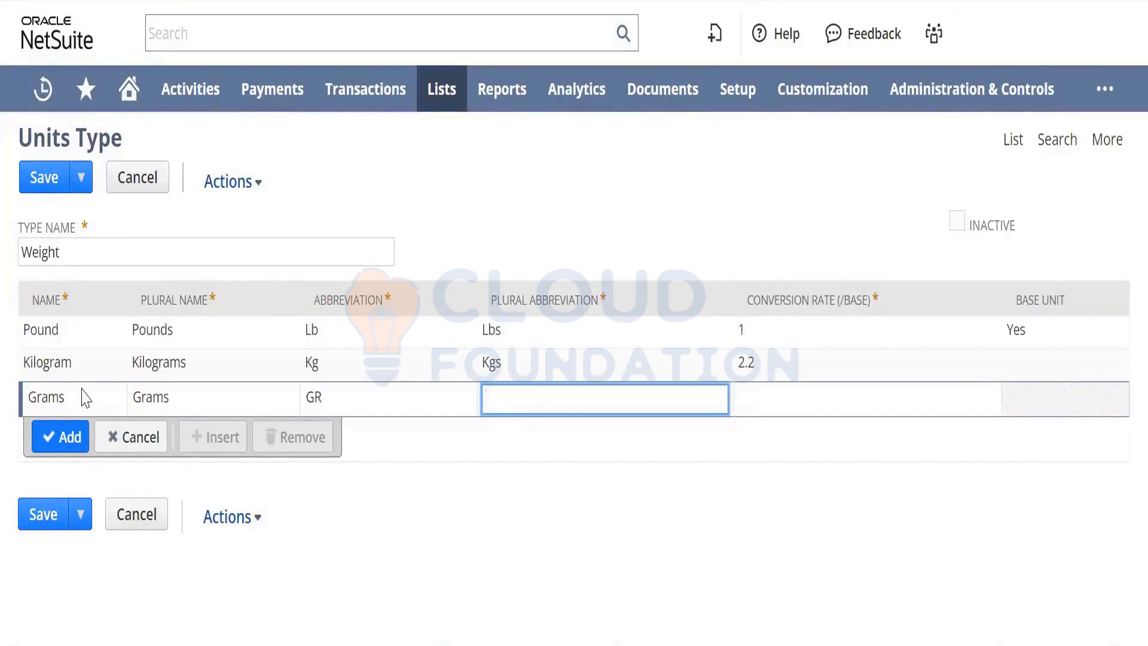
text(GR)
key(Tab)
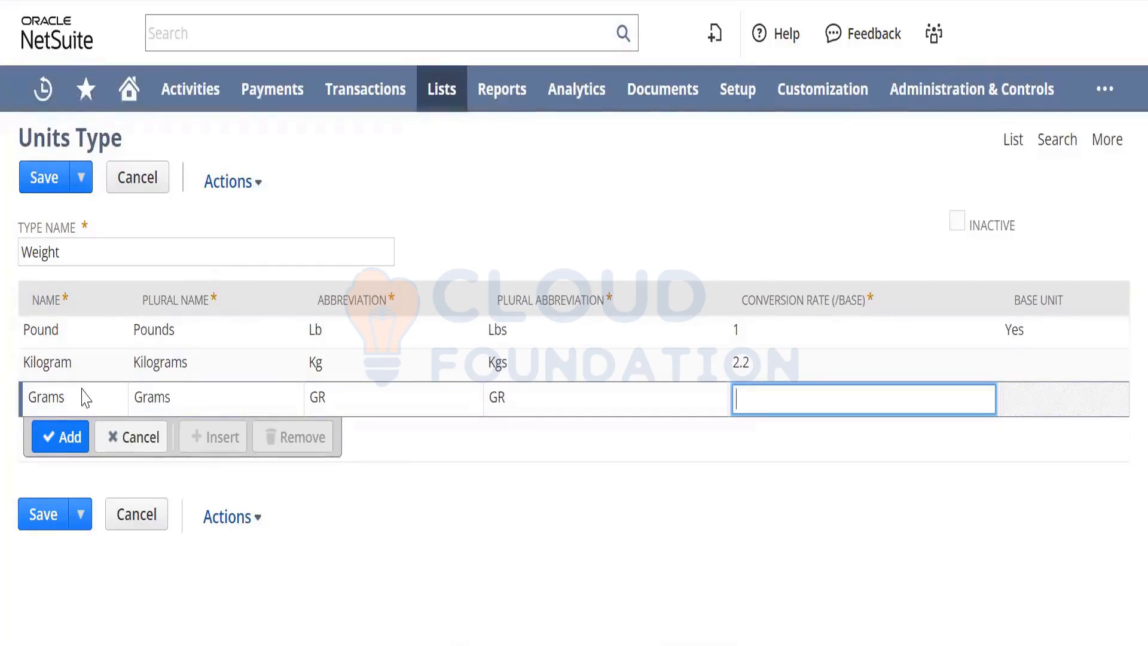
text(1000)
key(Tab)
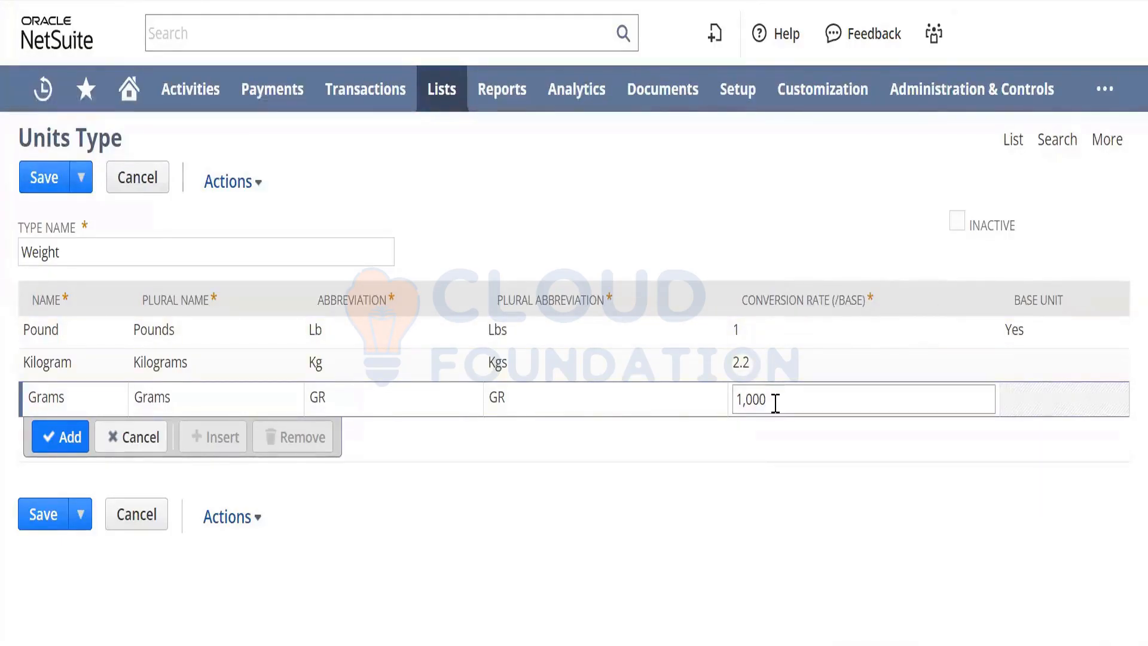
Set the Grams unit's conversion rate to 2200, add the line and save the Weight units type
click(682, 393)
click(789, 403)
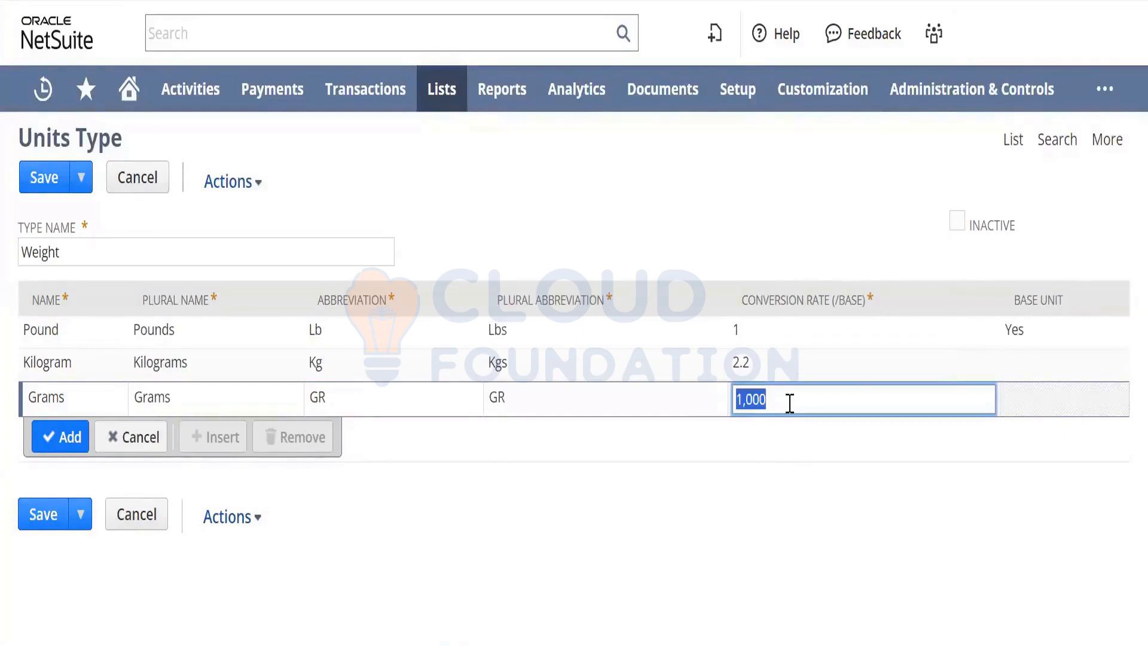
text(20)
key(BackSpace)
text(200)
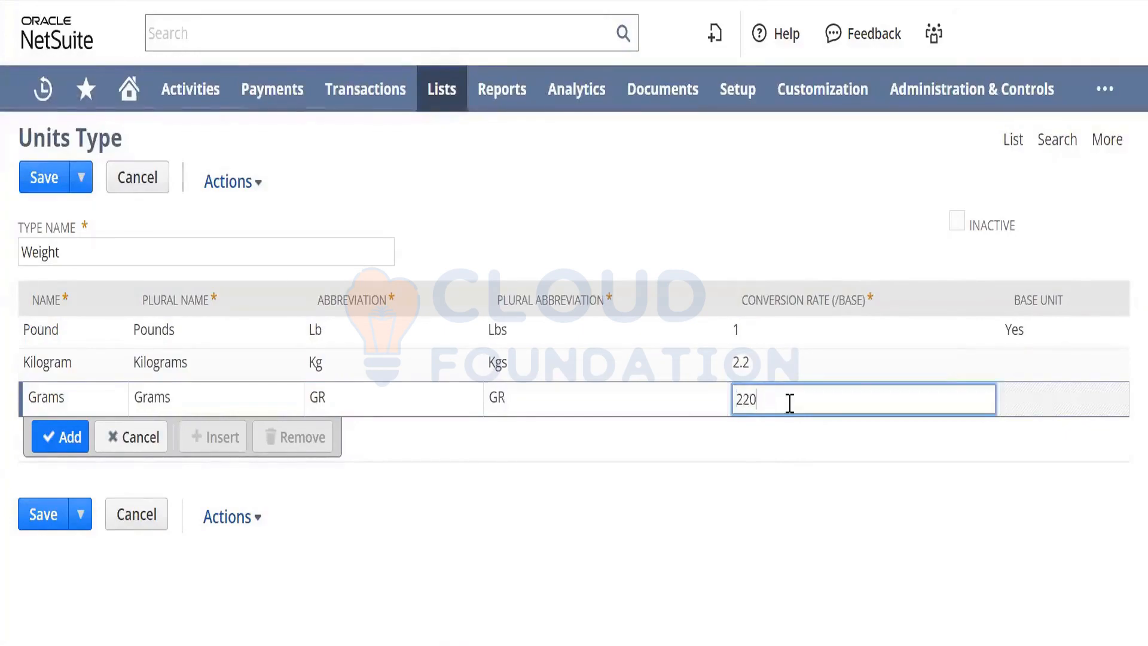
key(Tab)
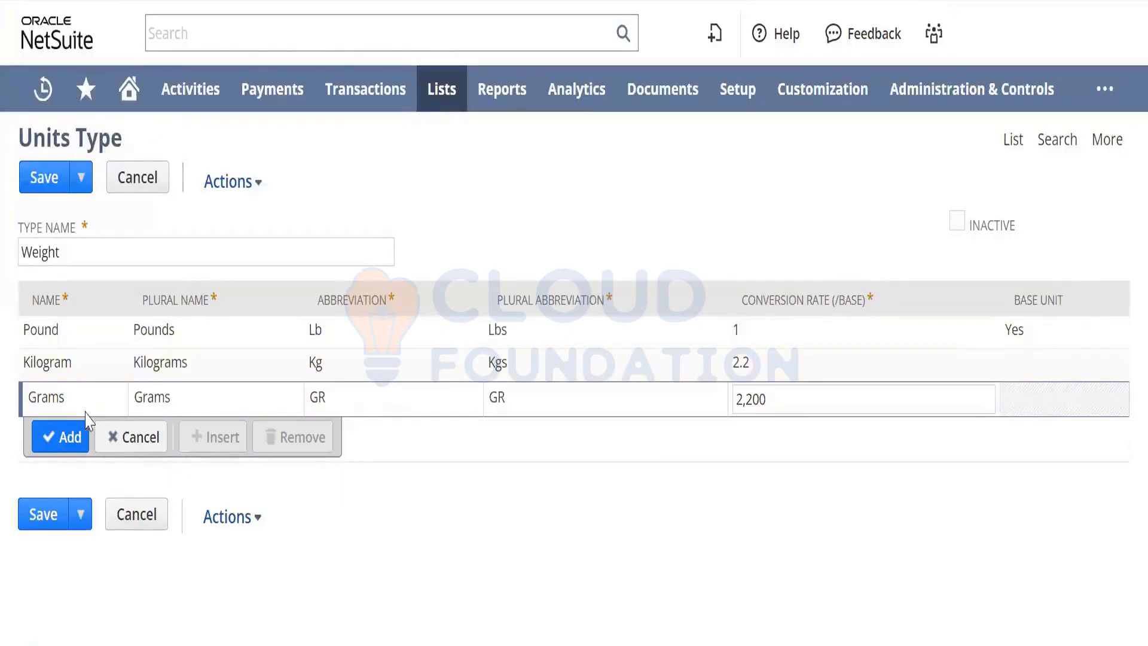
click(63, 437)
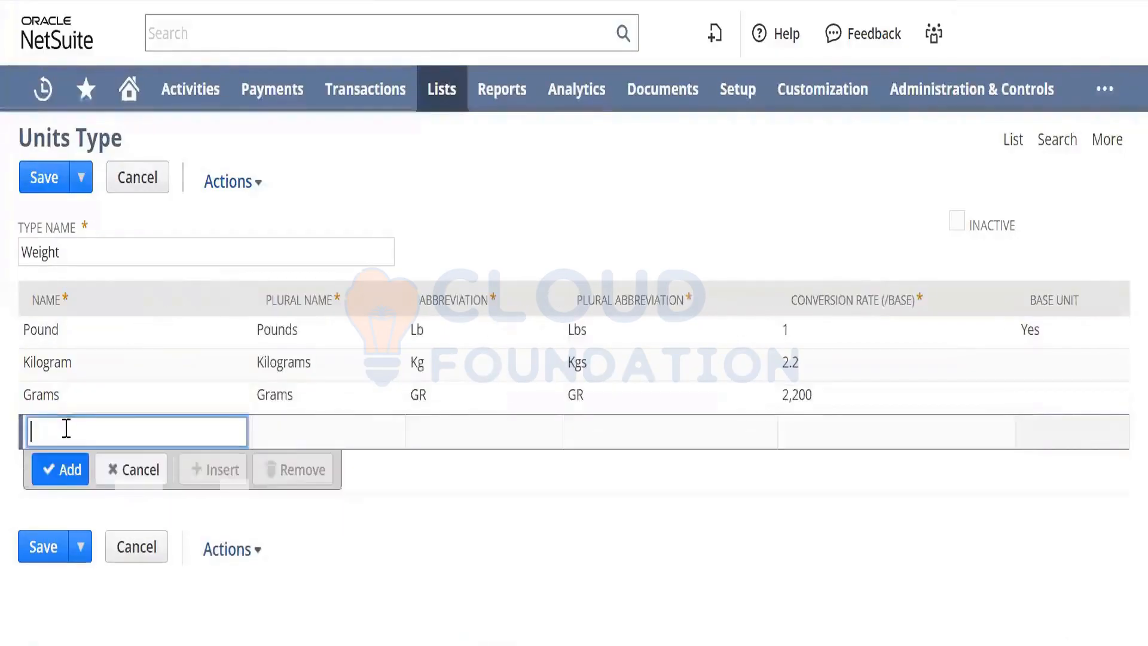
click(54, 200)
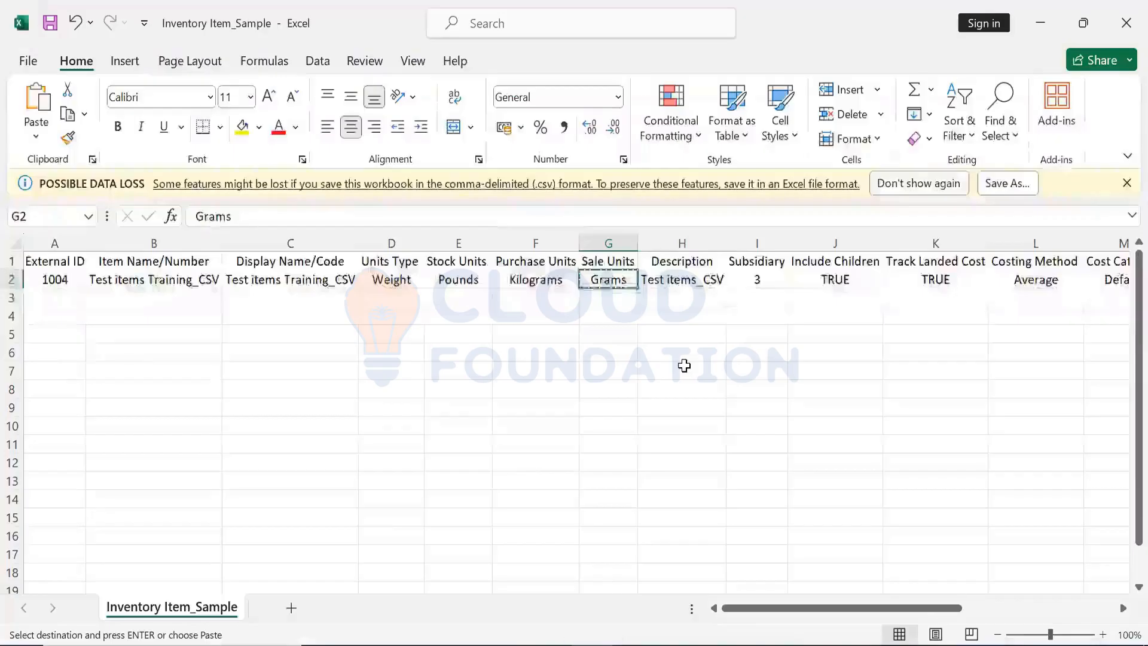
Check the Purchase Units, Description and Subsidiary entries in row 2 of the inventory item sample
key(Left)
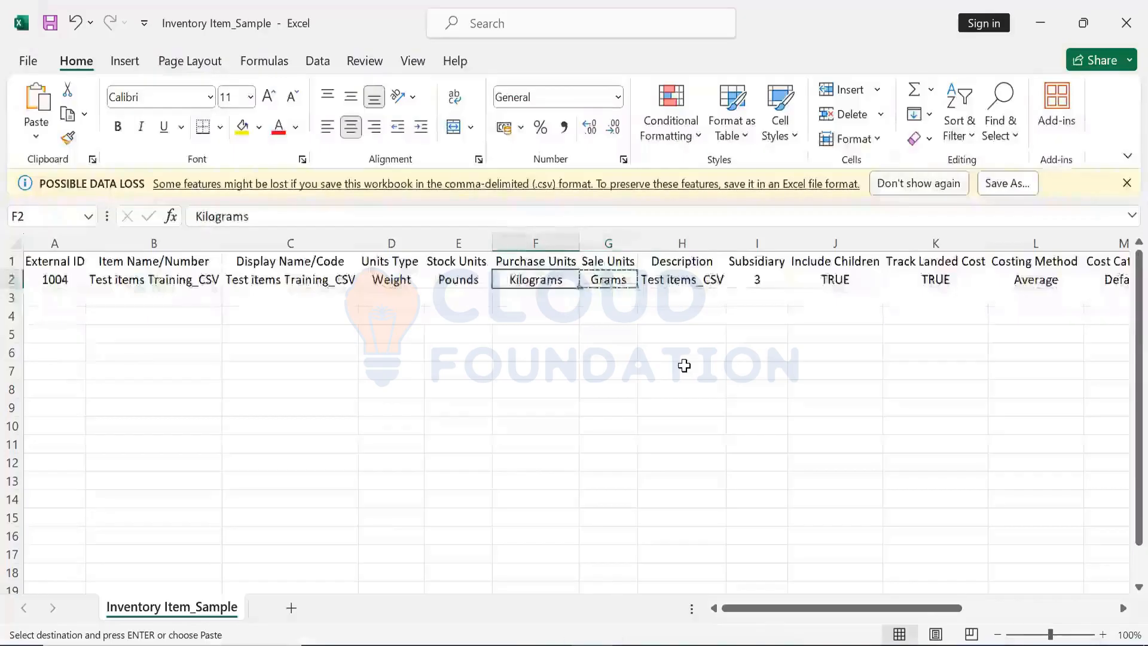
key(Right)
key(Right)
key(Right)
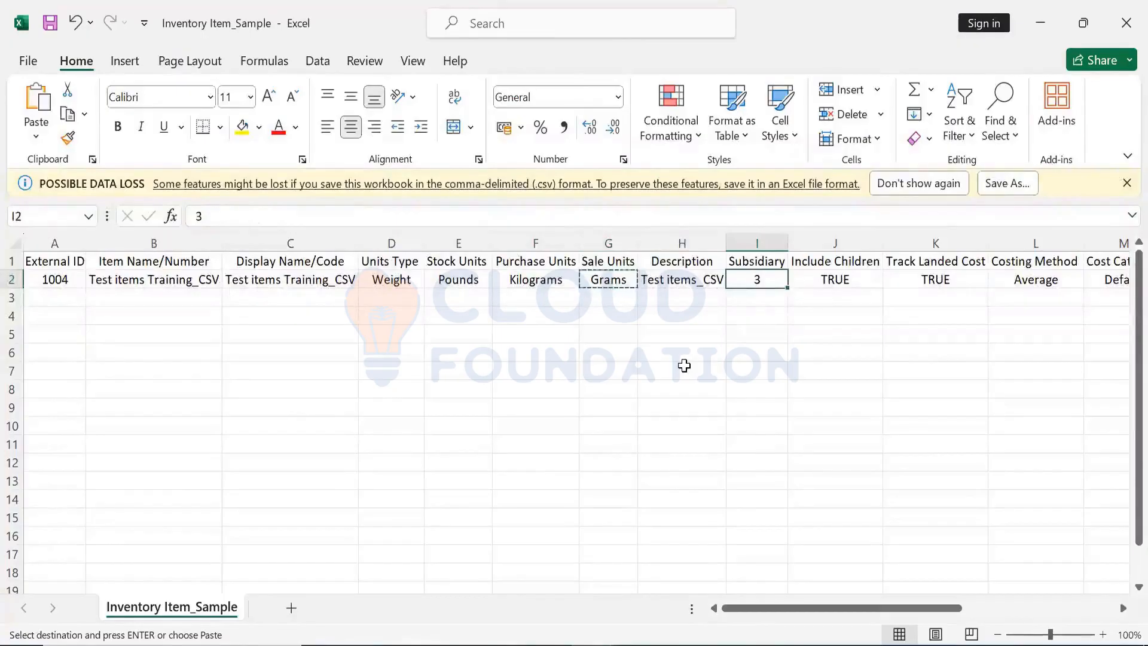
Switch to the Fixed Asset Template workbook and examine the data type given for Asset Type in rows 4 and 5
key(alt+Tab)
key(Tab)
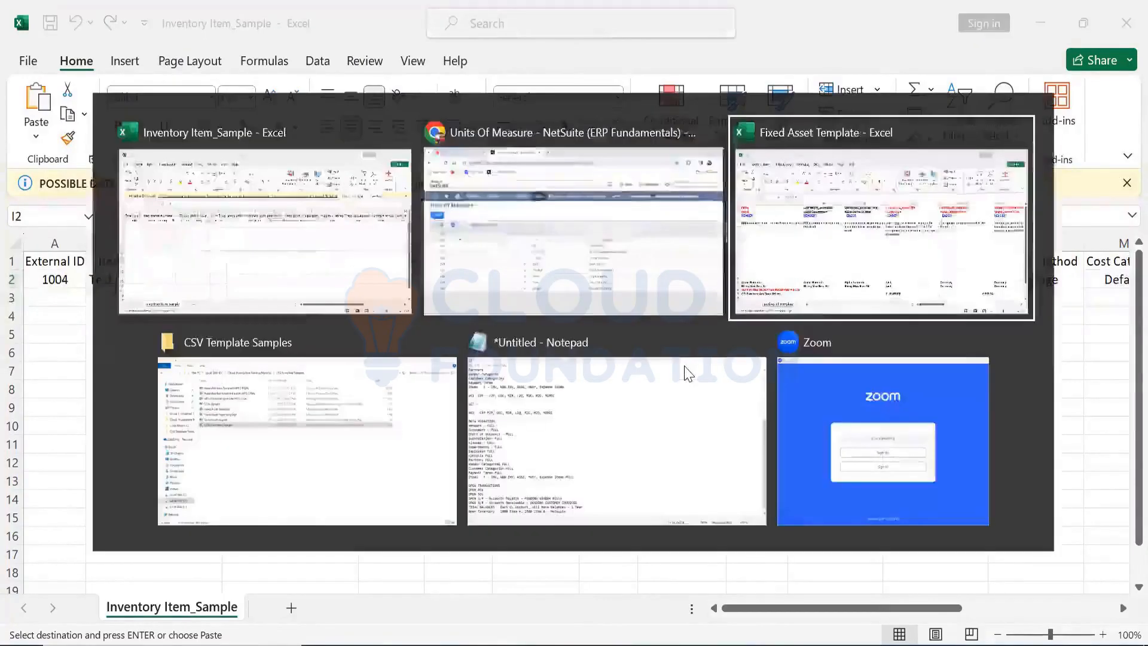
key(Down)
key(Down)
key(Right)
key(Right)
key(Right)
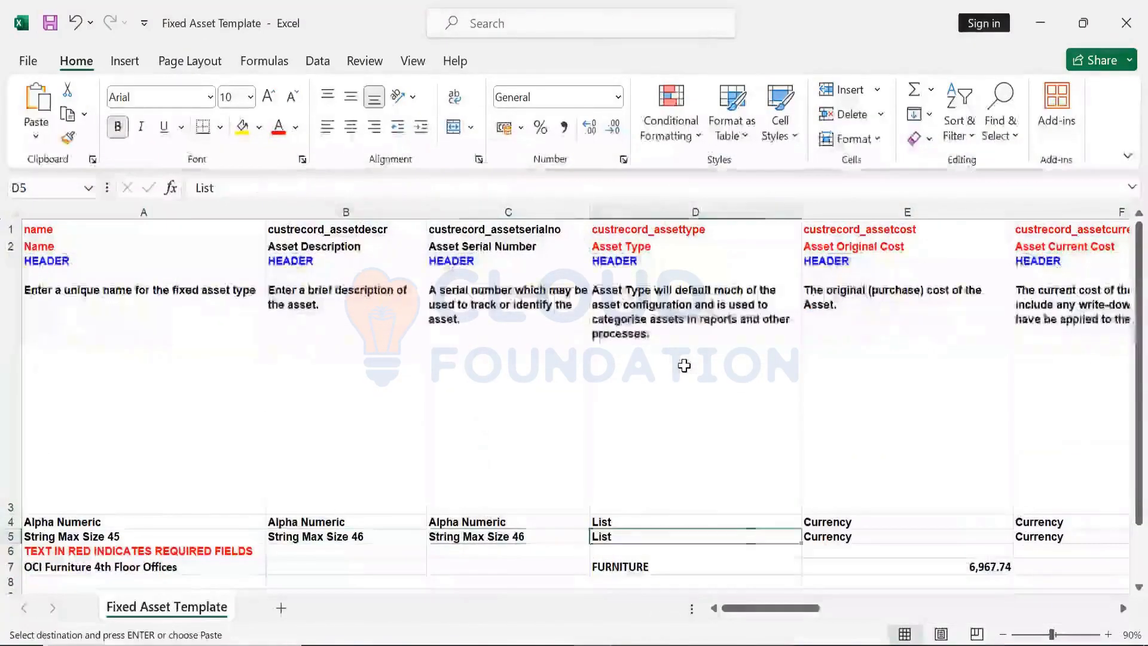
key(Up)
key(shift+Down)
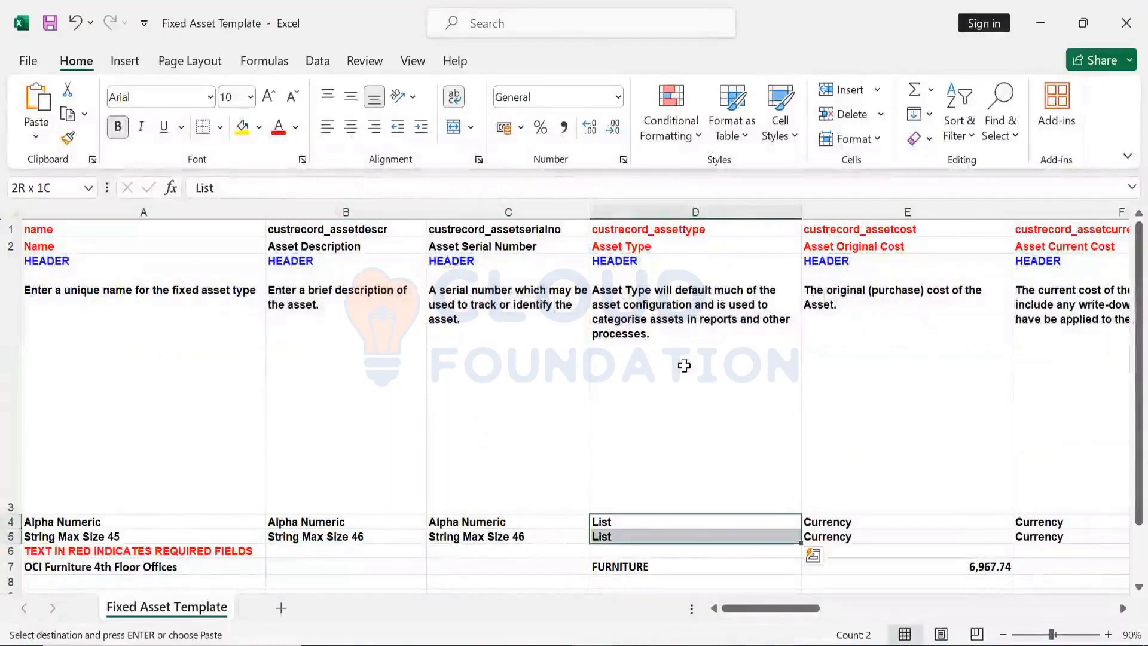
key(ctrl+v)
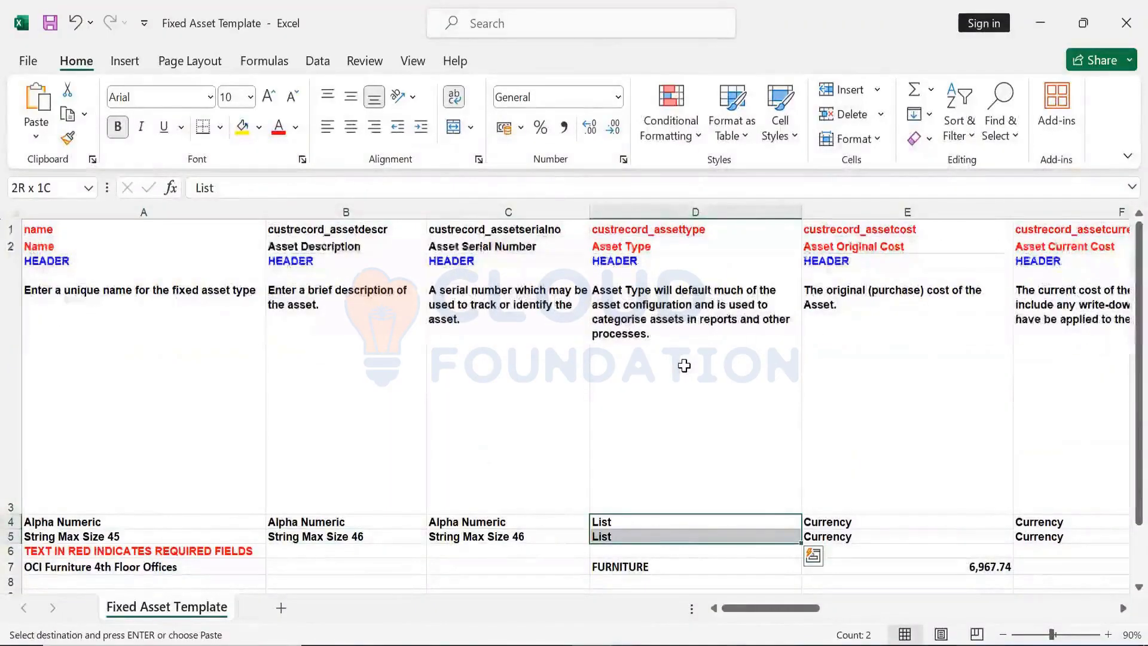
Examine the data type given for Accounting Method in the Fixed Asset Template
key(Right)
key(Right)
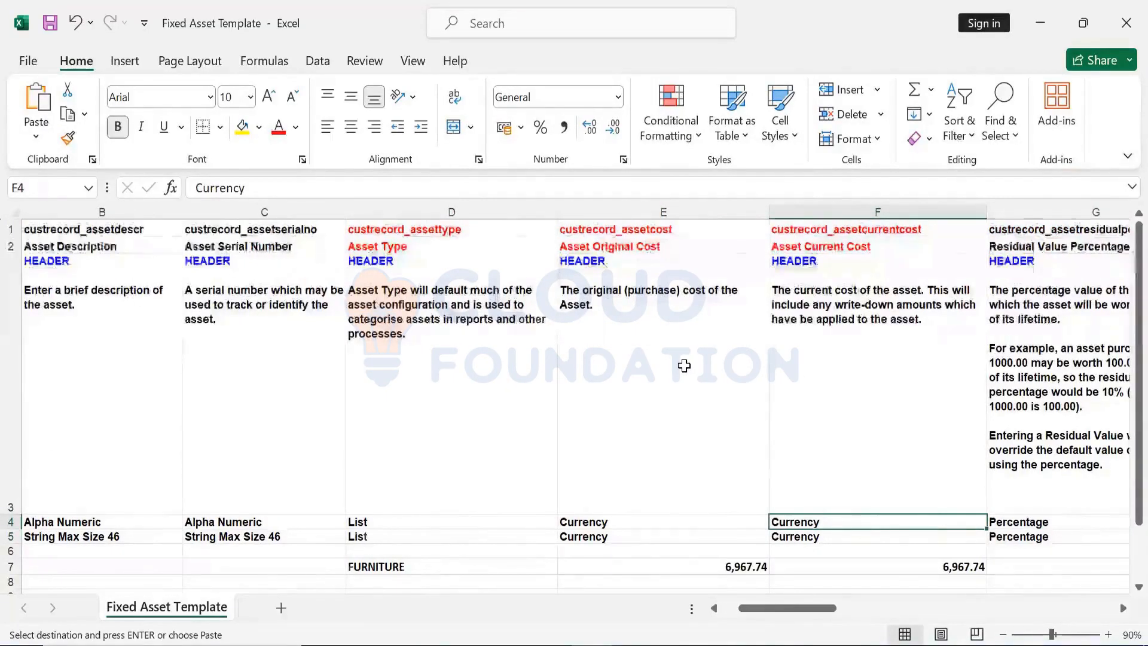
key(Right)
key(Right)
key(Right)
key(shift+Down)
key(shift+Down)
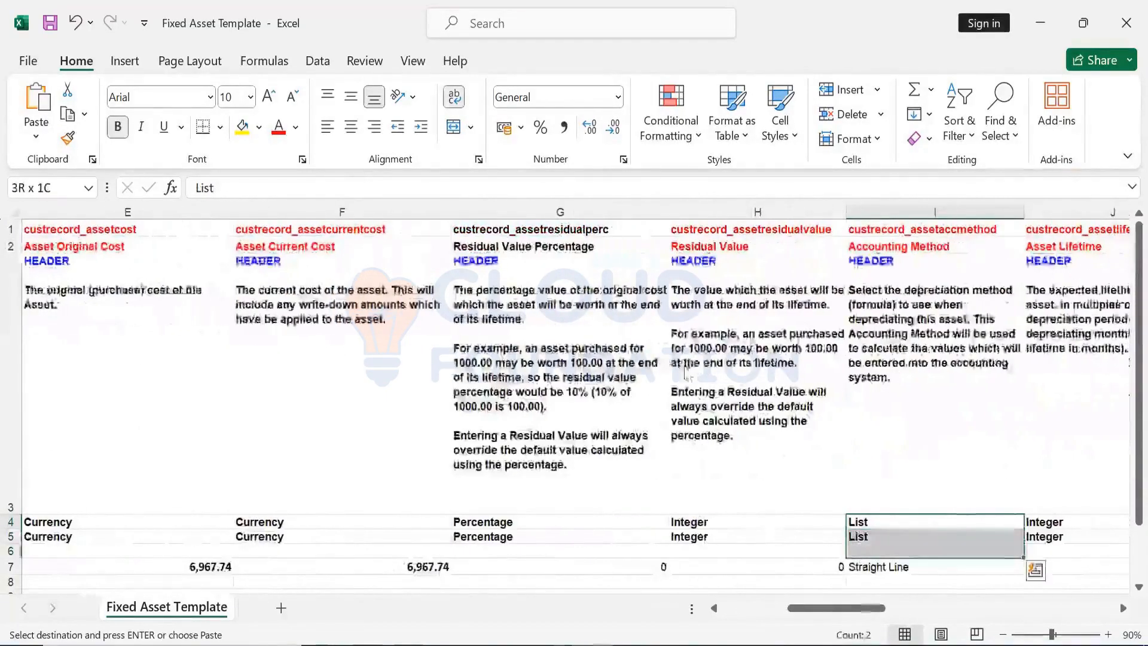
Return to Inventory Item_Sample, open the list of subsidiaries in NetSuite and set the sample's Subsidiary to Australia's internal ID, 9
key(ctrl+Tab)
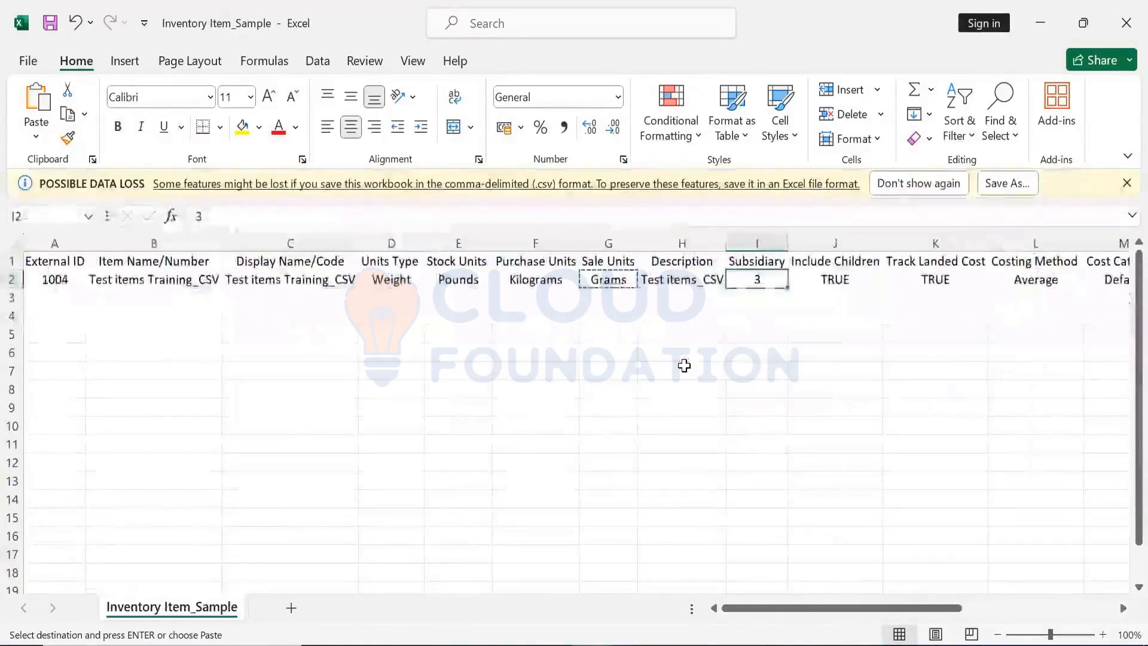
key(Right)
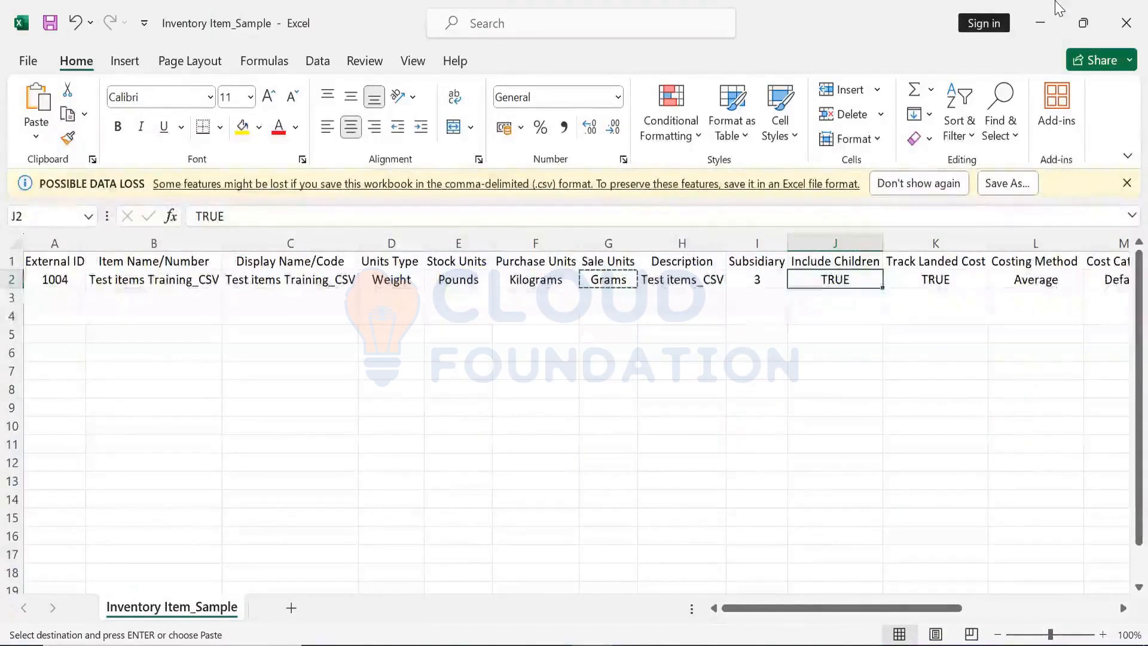
key(ctrl+Tab)
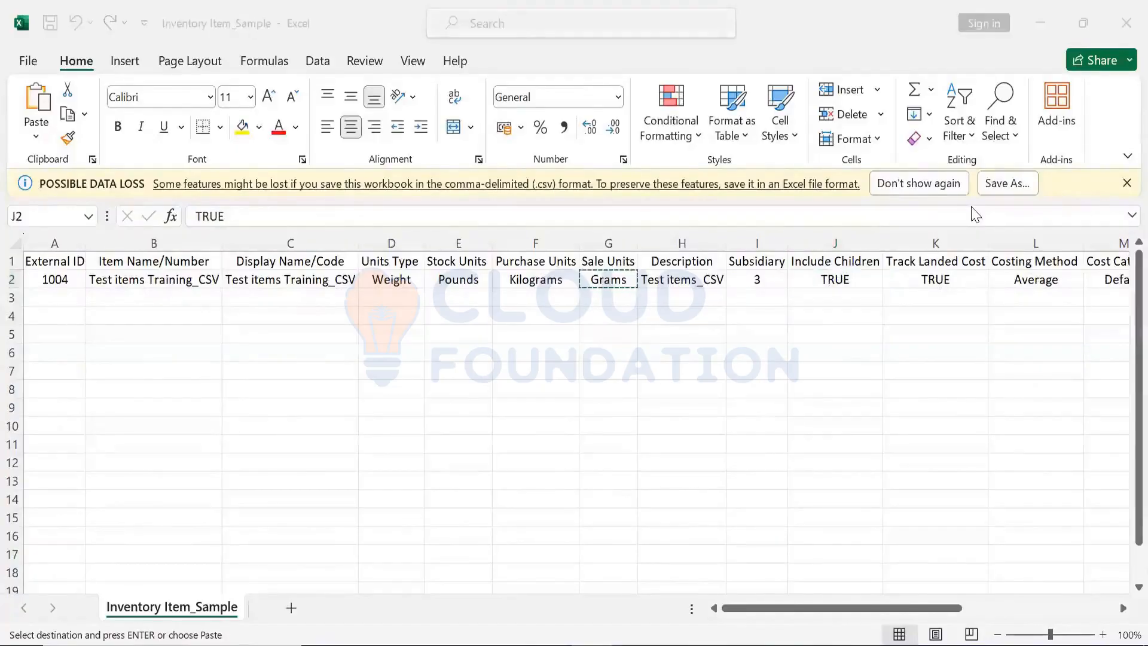
click(770, 281)
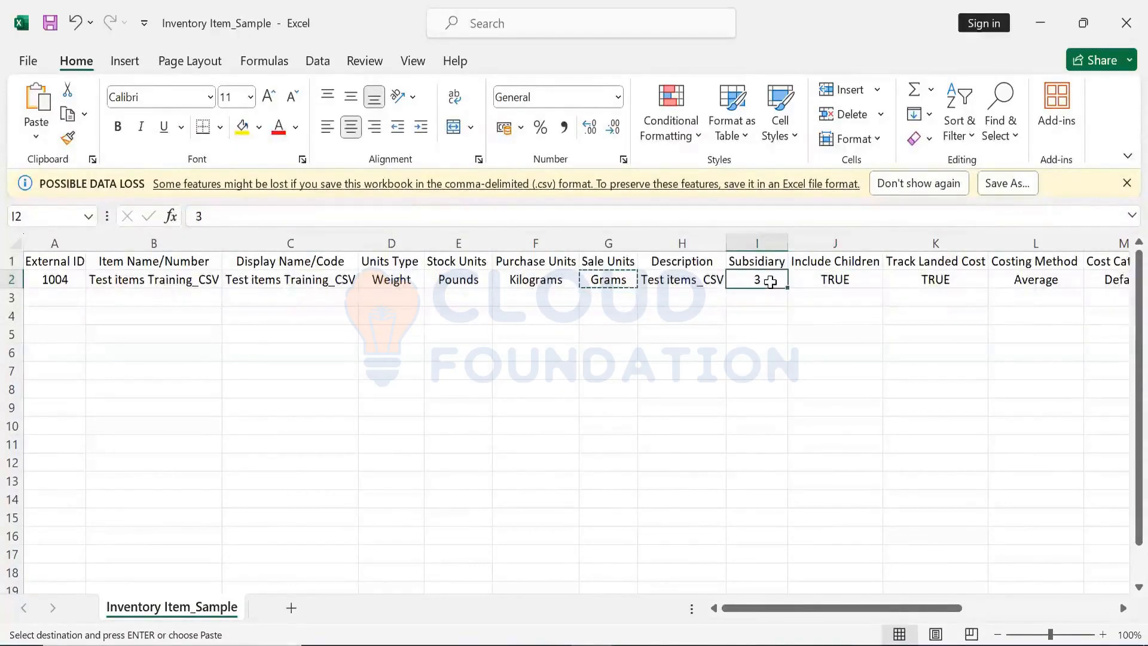
mouse_move(504, 644)
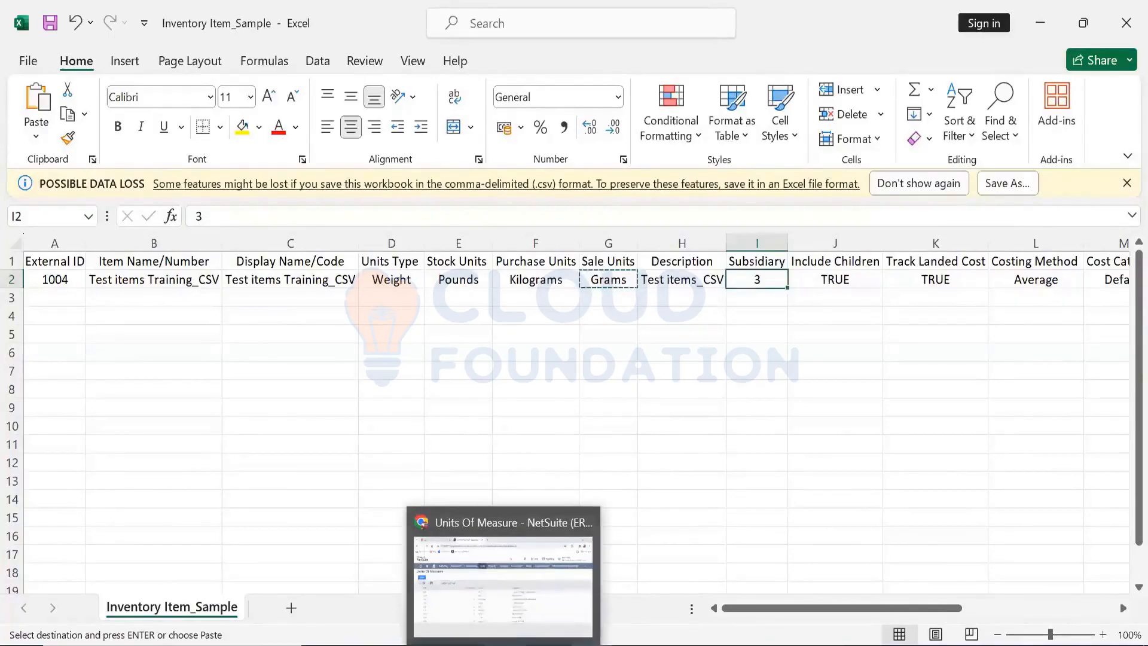
click(512, 610)
mouse_move(737, 90)
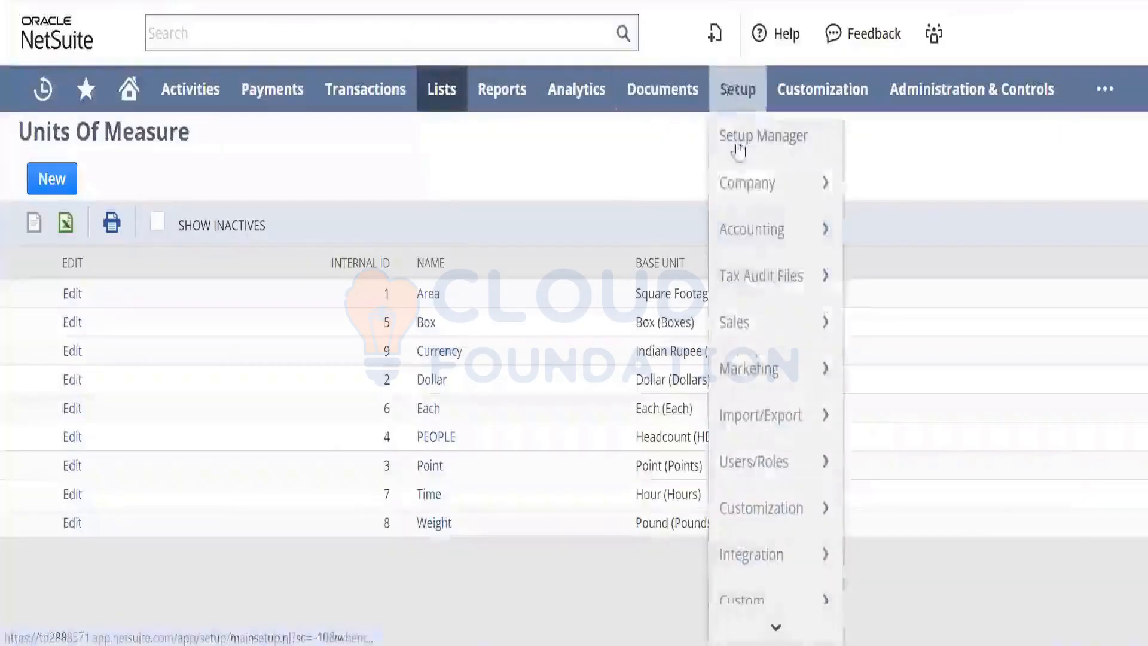
mouse_move(745, 170)
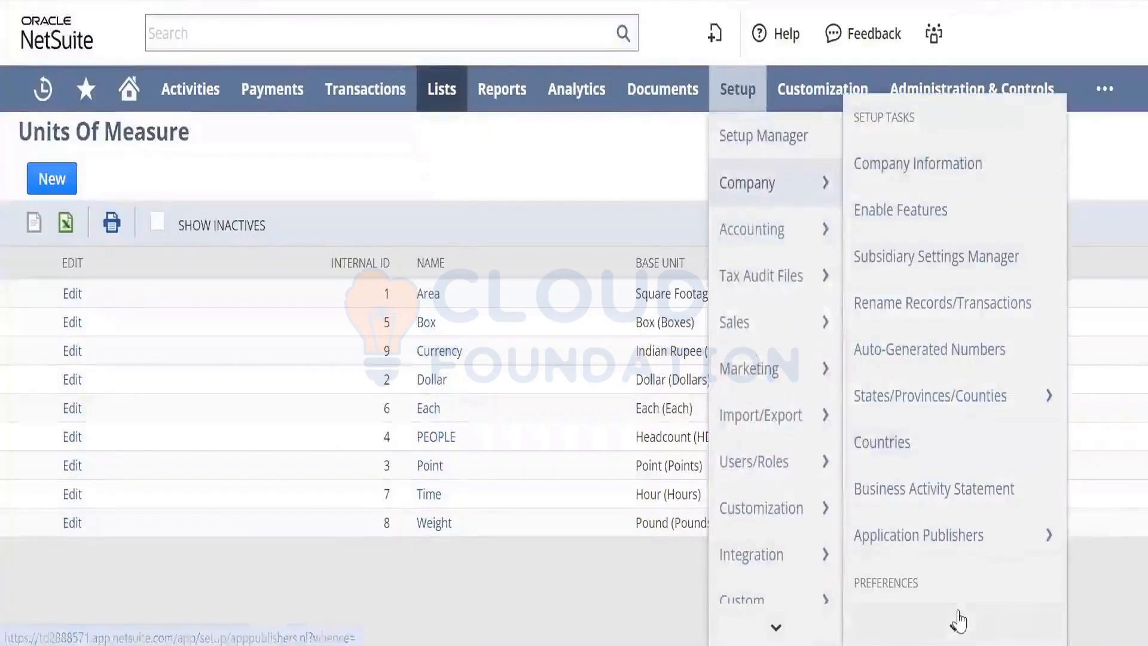
mouse_move(958, 622)
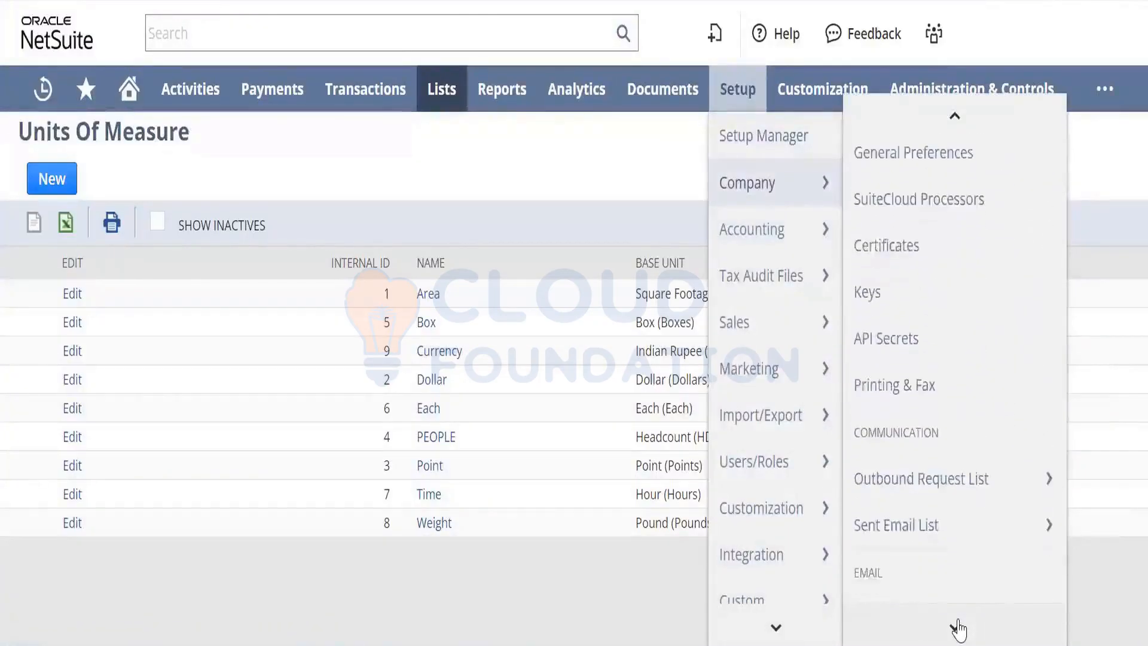
click(923, 517)
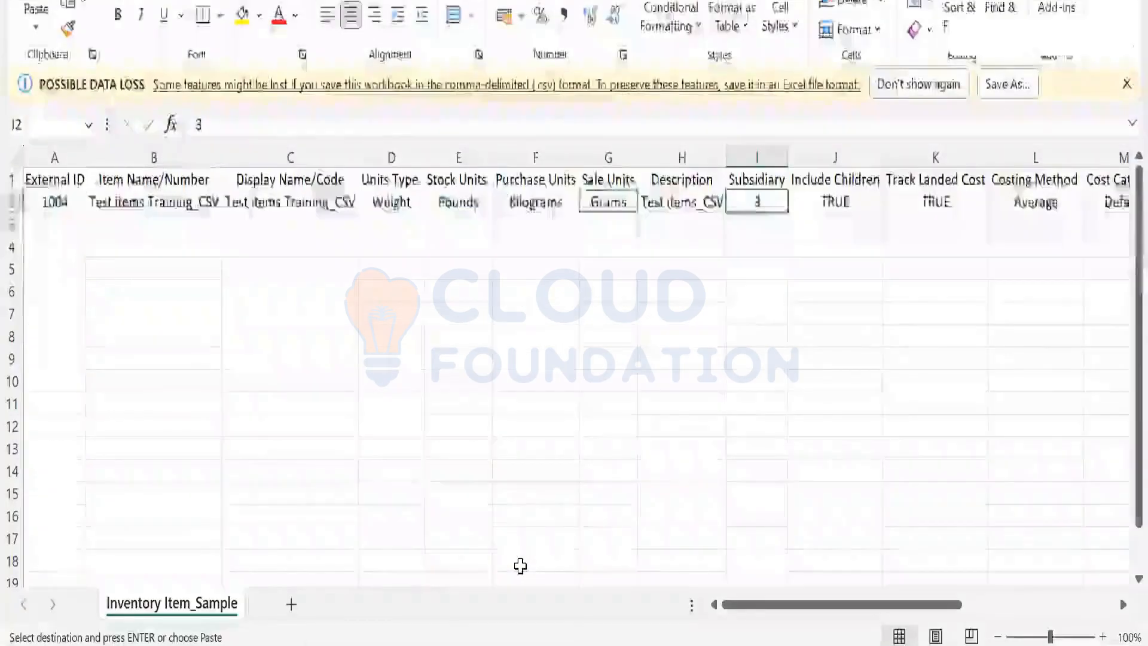
key(Tab)
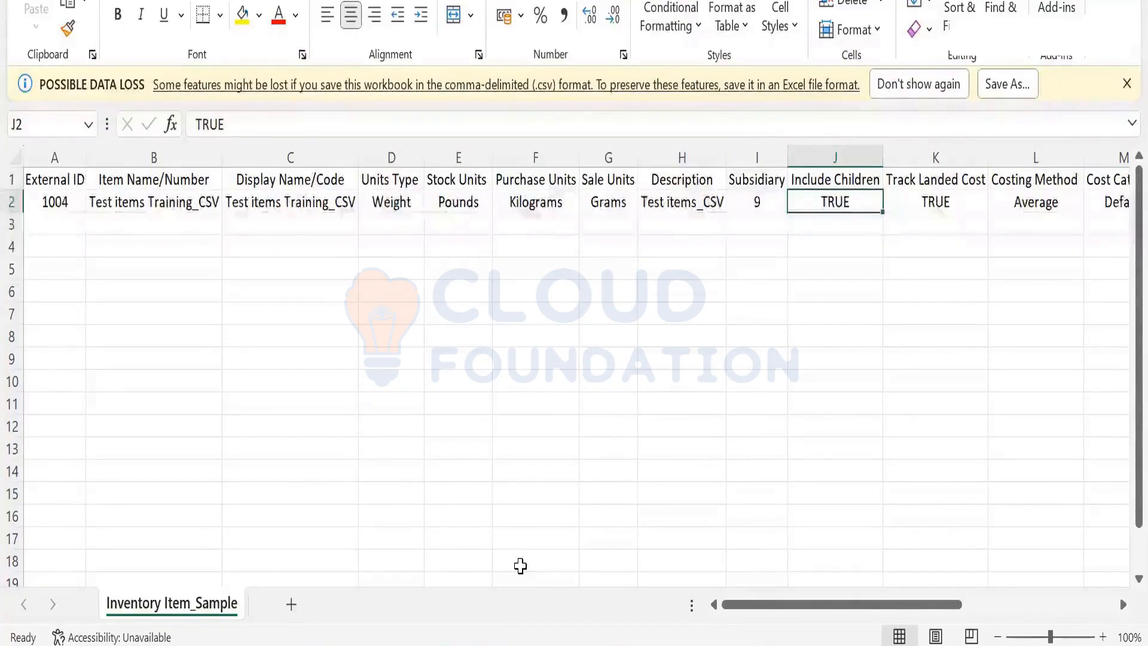
Try to copy Parent Company from NetSuite's subsidiaries list into the sample's Subsidiary cell, and clear the cell
key(alt+Tab)
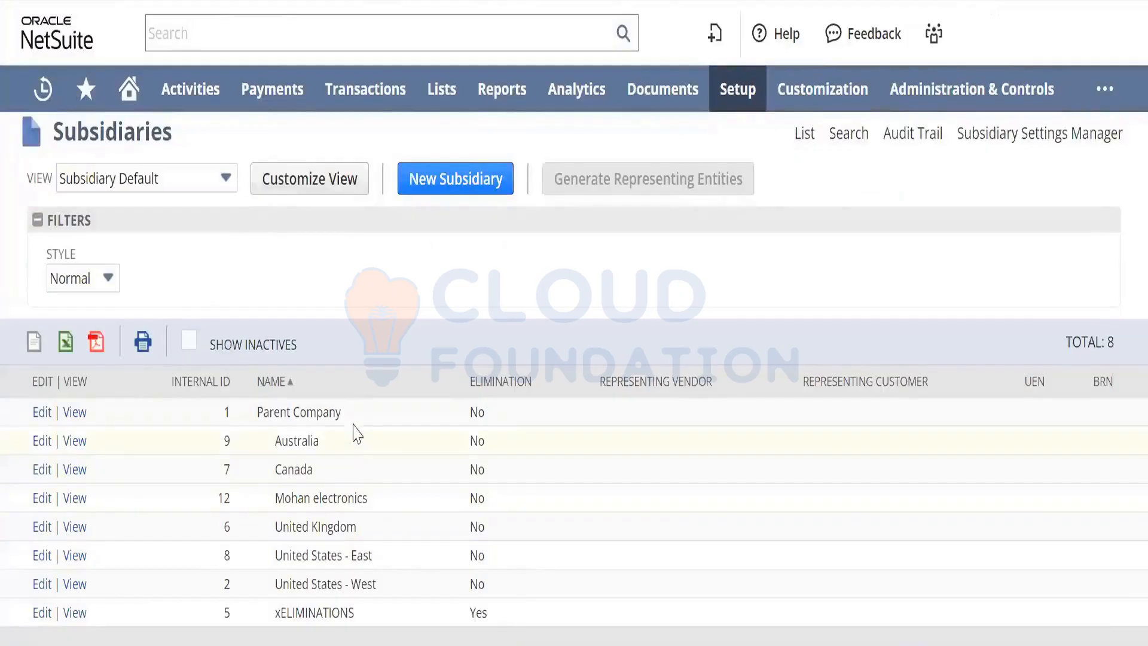
drag(351, 411, 259, 406)
key(ctrl+c)
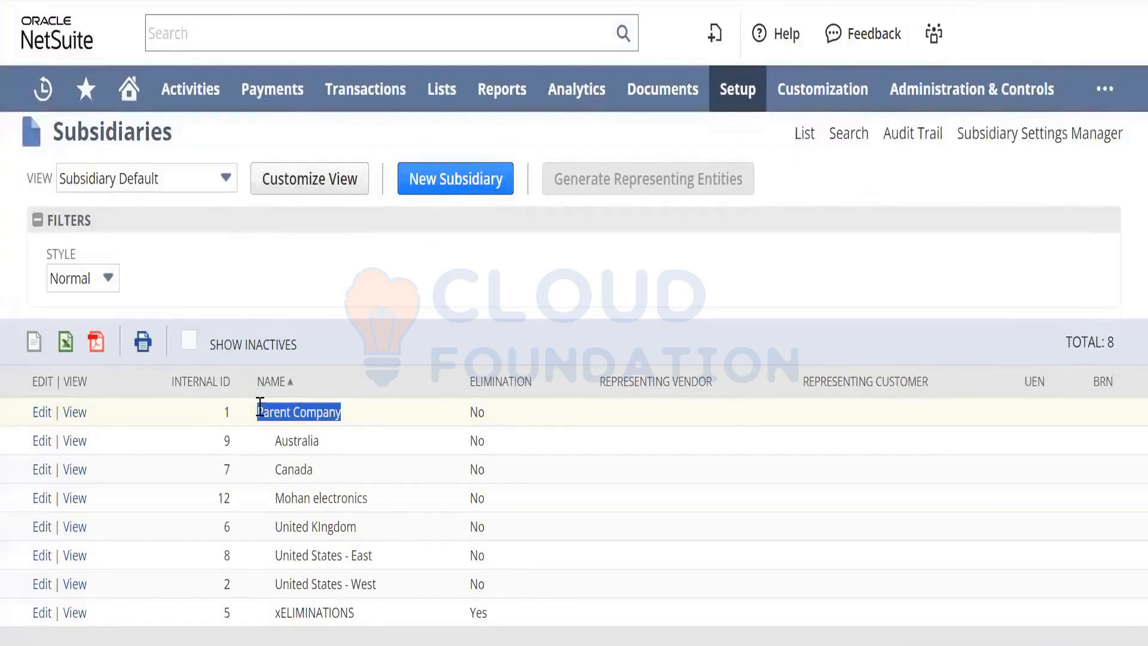
key(alt+Tab)
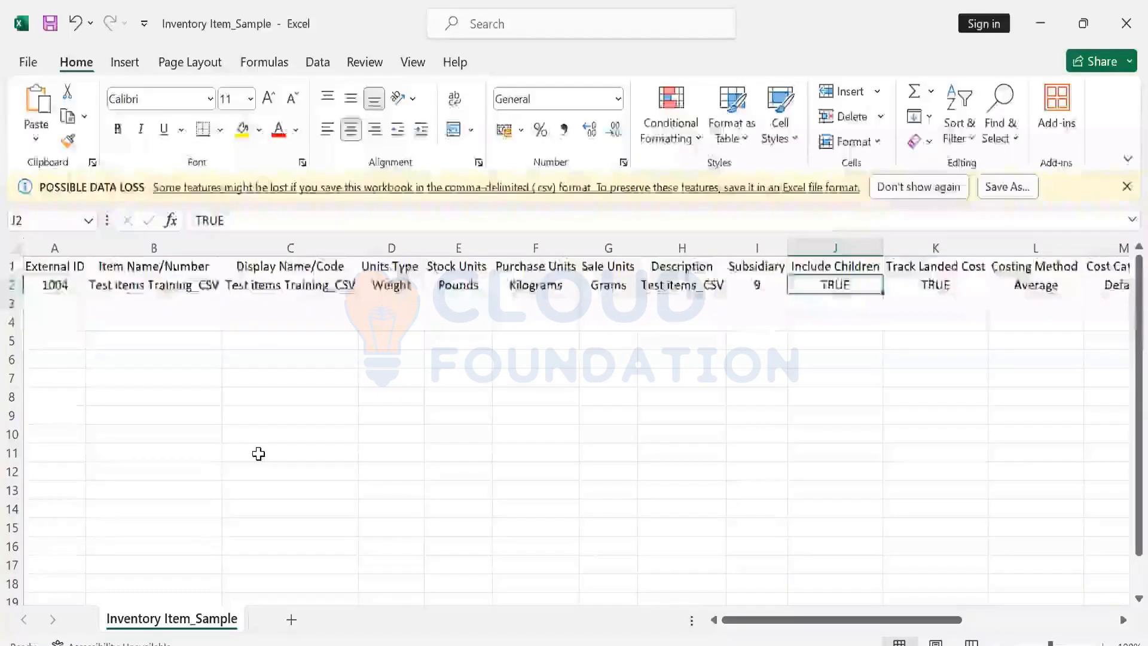
key(Left)
key(ctrl+v)
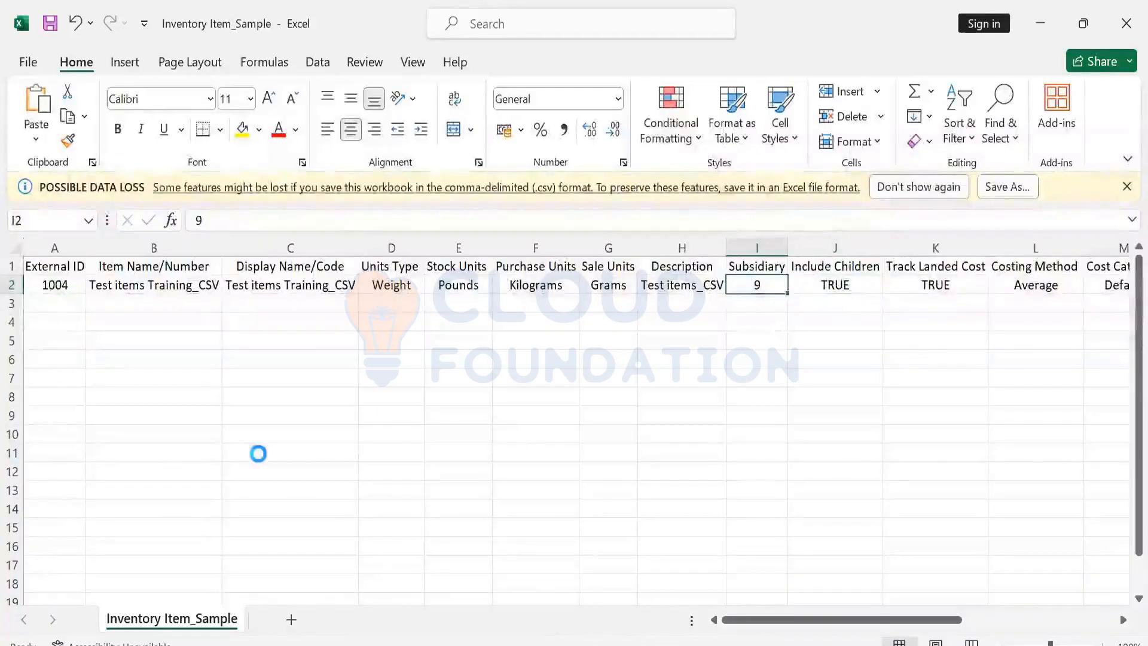
key(BackSpace)
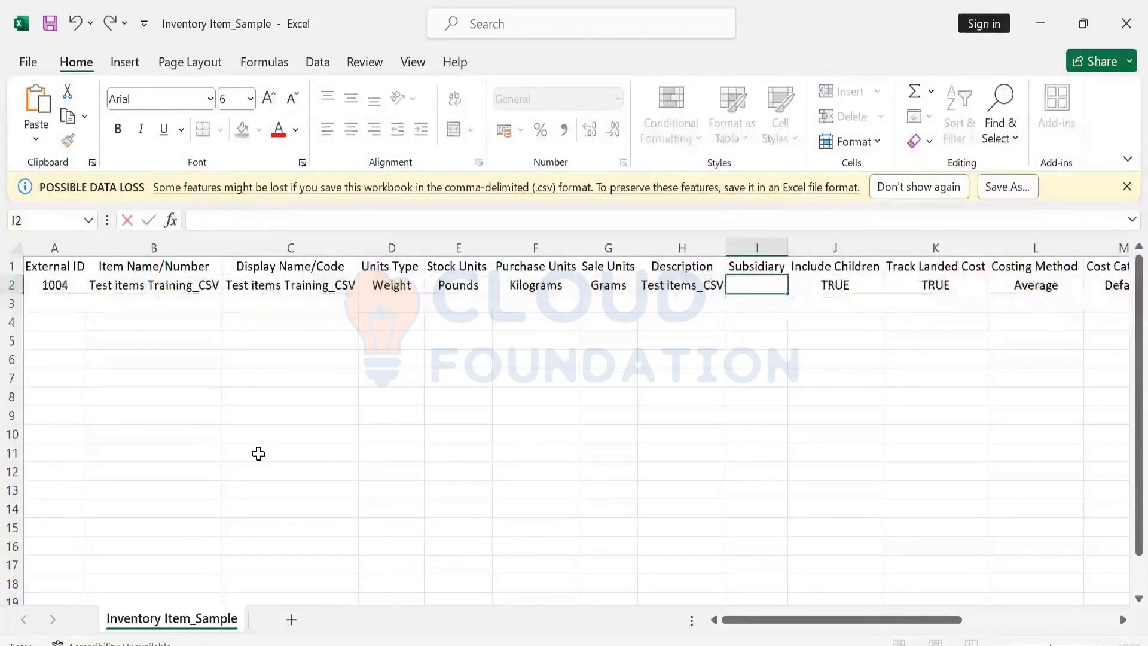
Copy Australia from NetSuite's subsidiaries list into the sample's Subsidiary cell in Excel, preceded by a colon
key(alt+Tab)
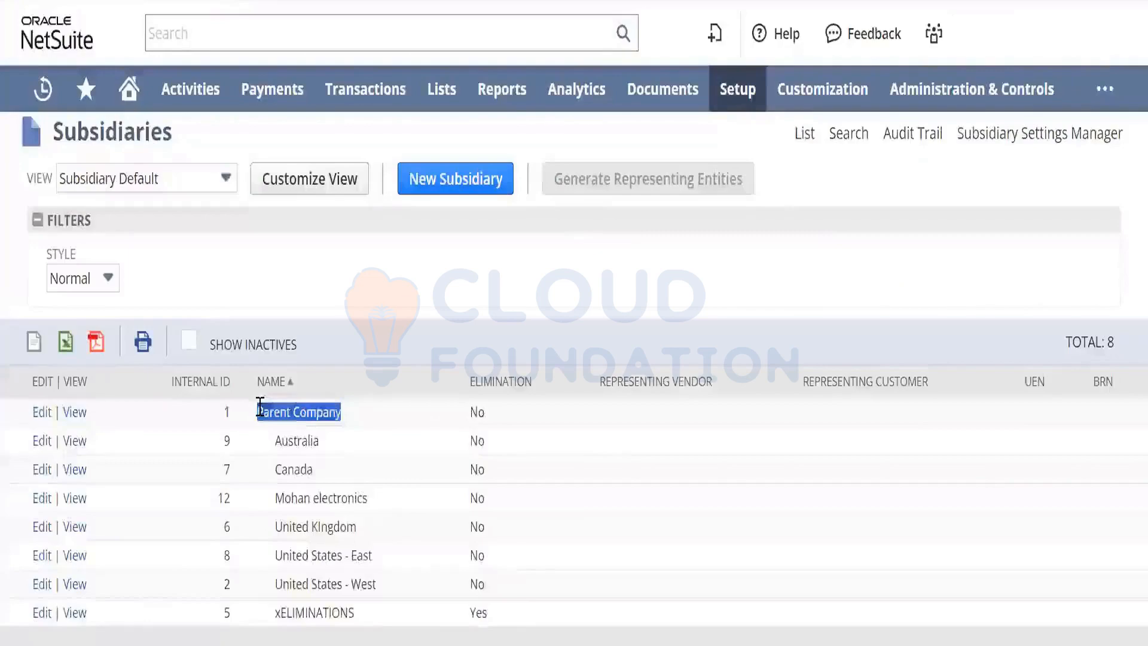
click(307, 436)
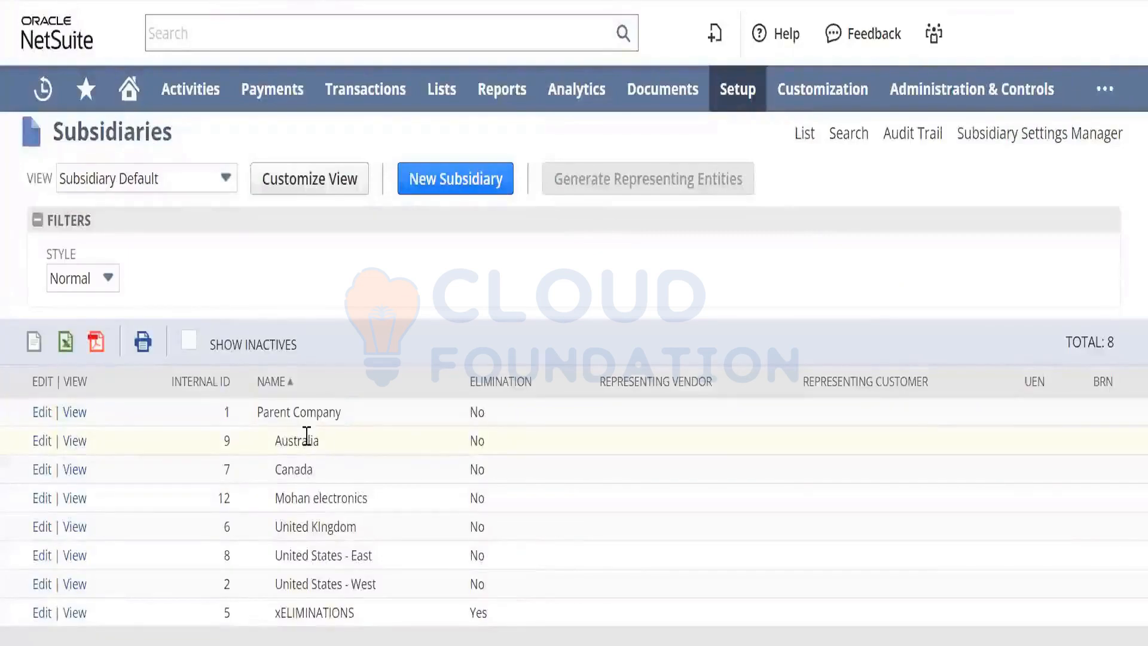
double_click(307, 435)
key(ctrl+c)
key(alt+Tab)
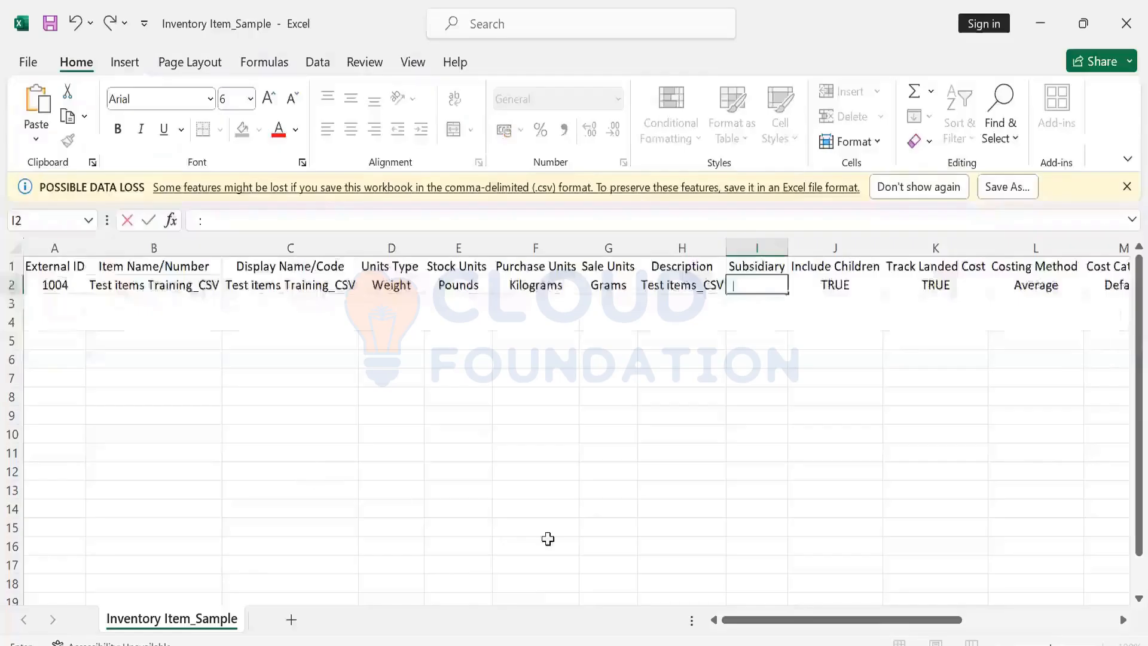
key(ctrl+v)
key(Tab)
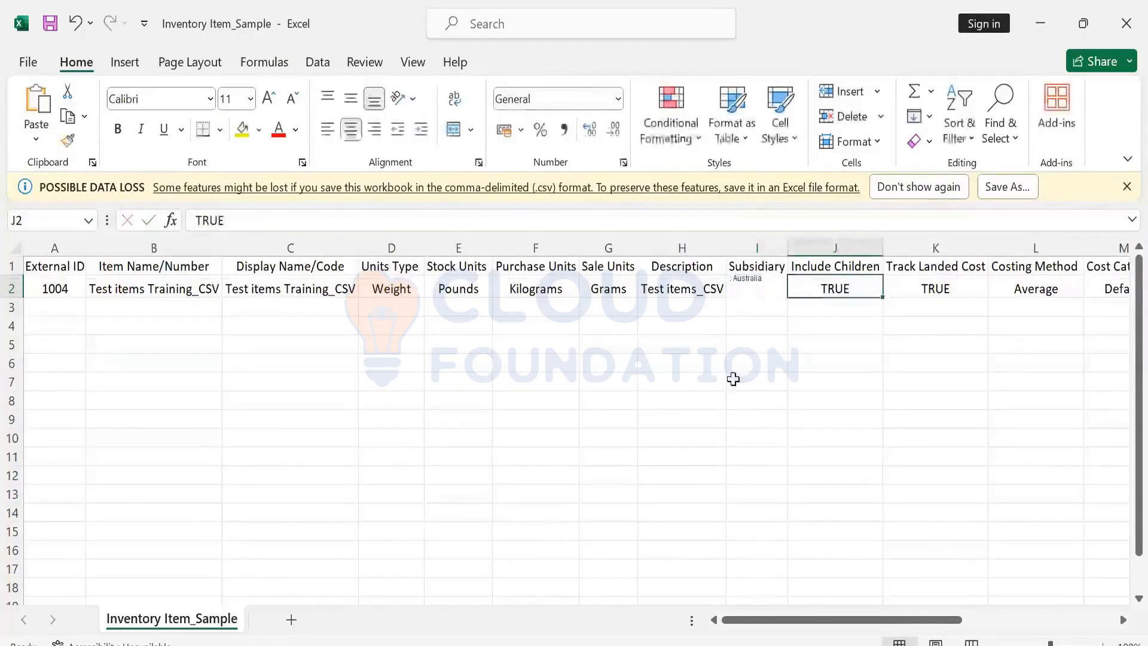
Apply the Include Children cell's formatting to the Subsidiary cell with Format Painter and widen the Subsidiary column
click(76, 147)
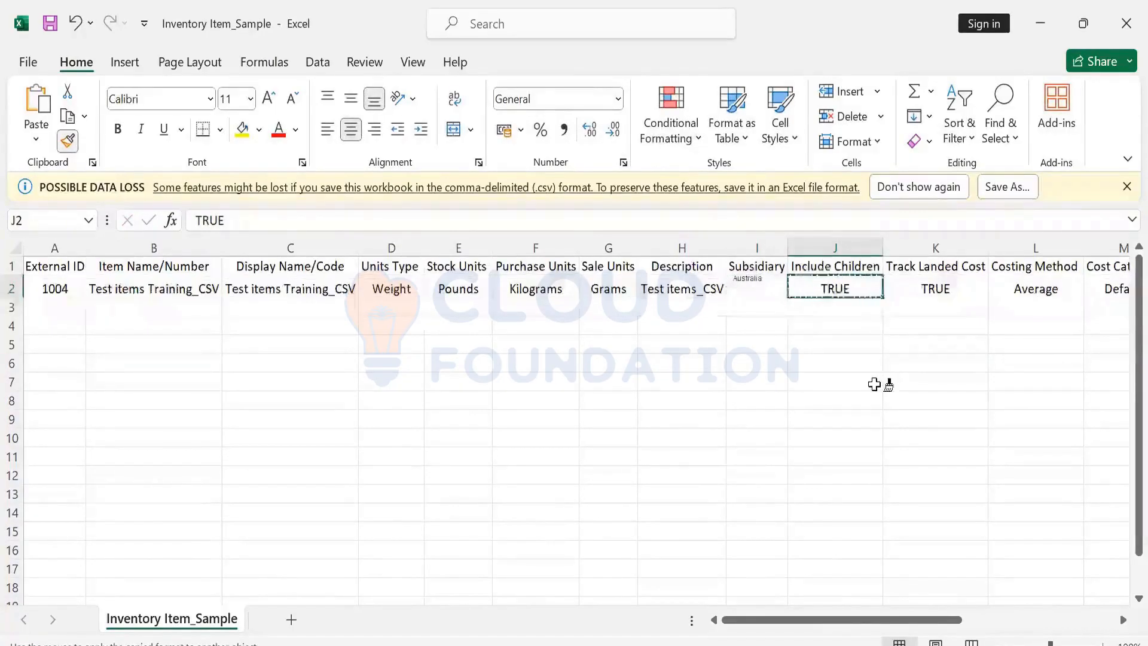
click(754, 285)
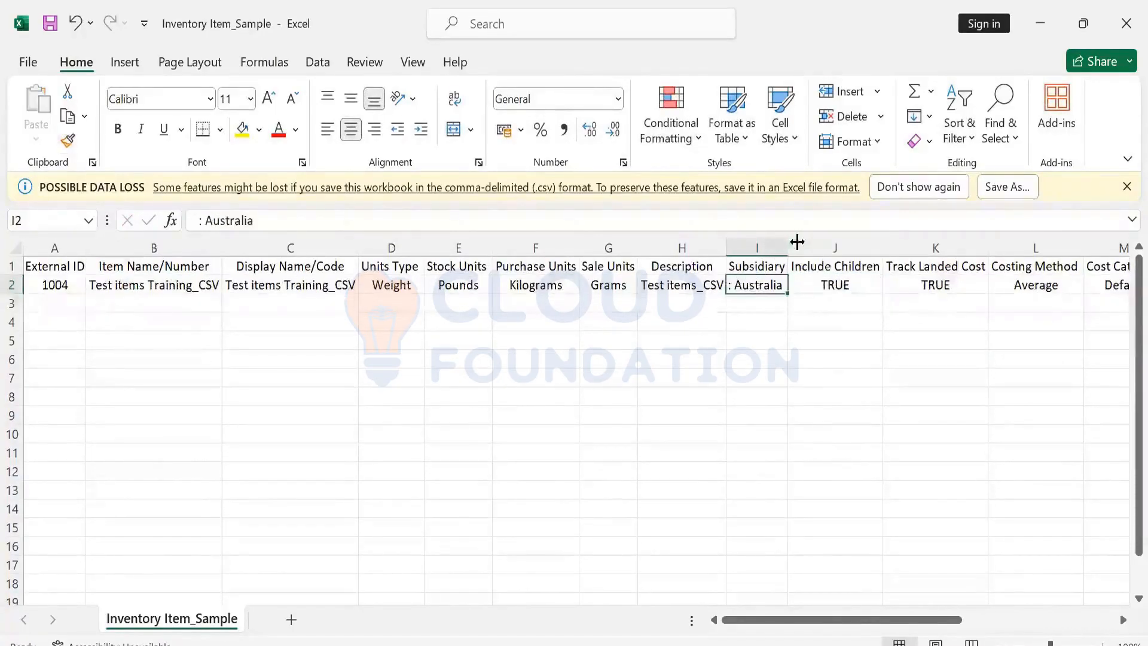
drag(789, 243, 830, 248)
Complete the Subsidiary entry as Parent Company : Australia and widen its column to fit the text on one line
key(alt+Tab)
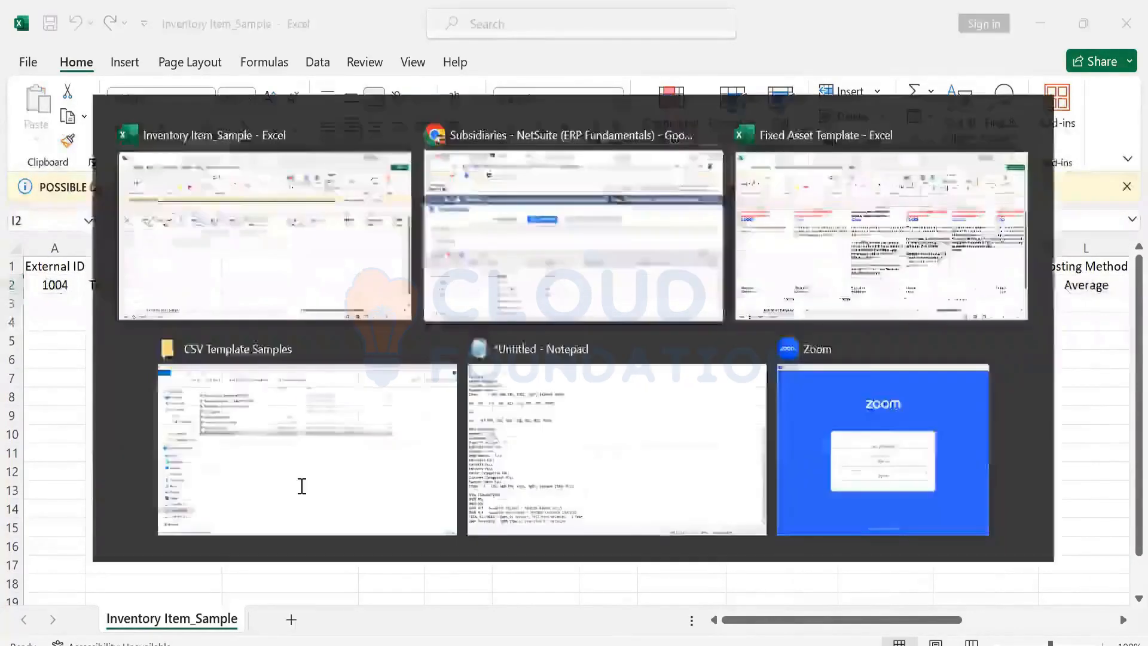
double_click(817, 281)
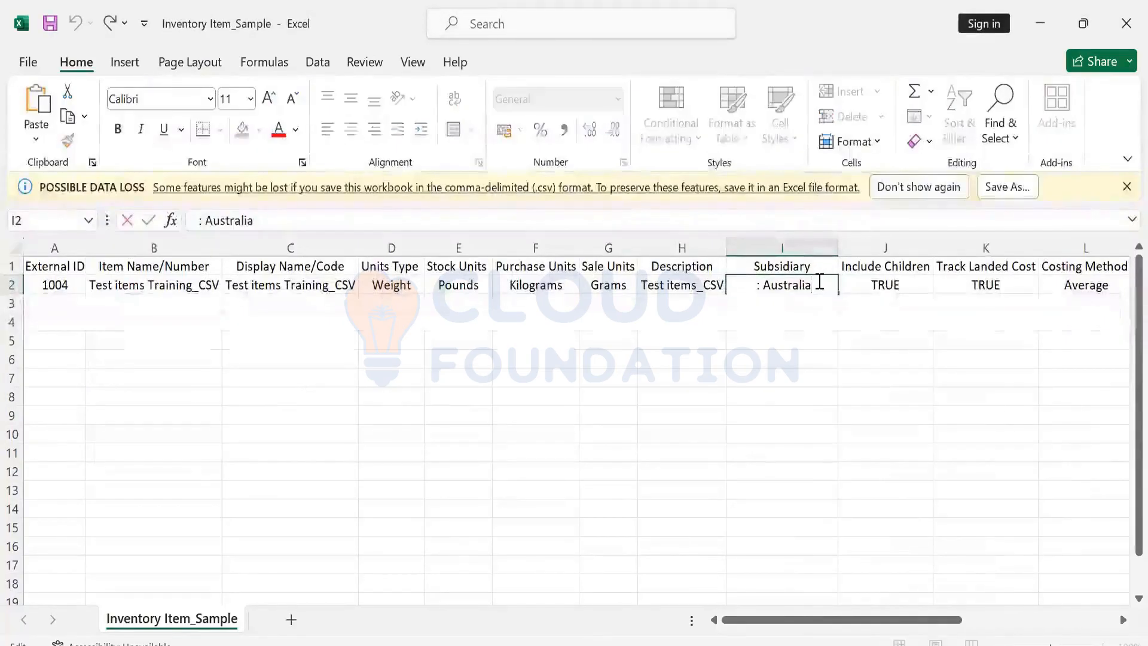
text(Parent Company)
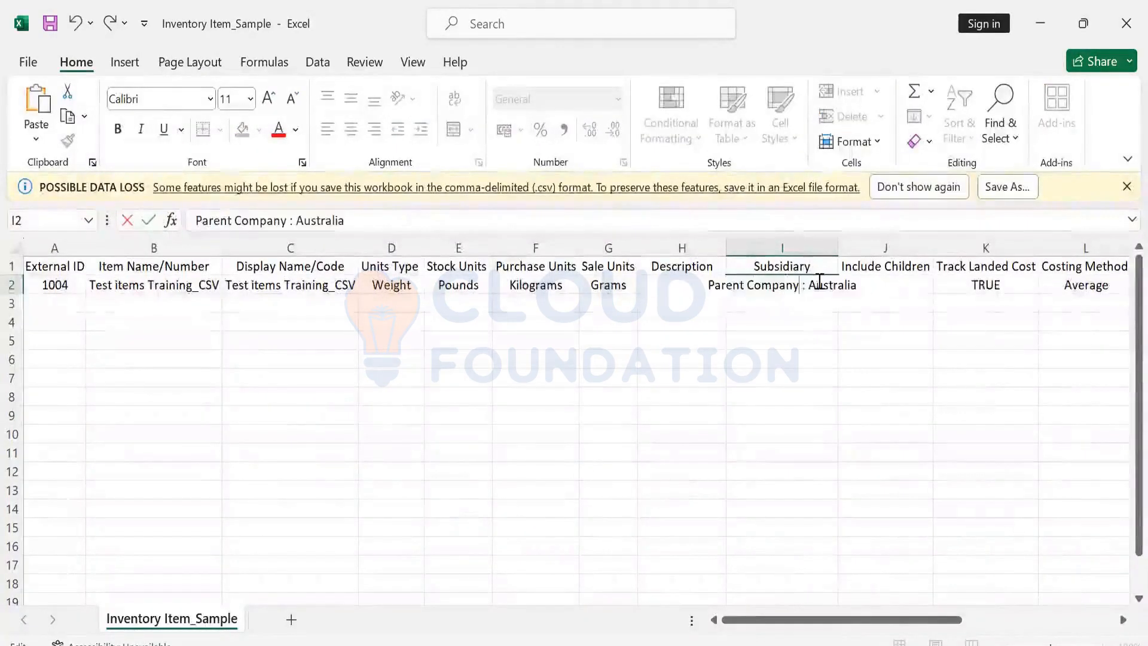
key(Tab)
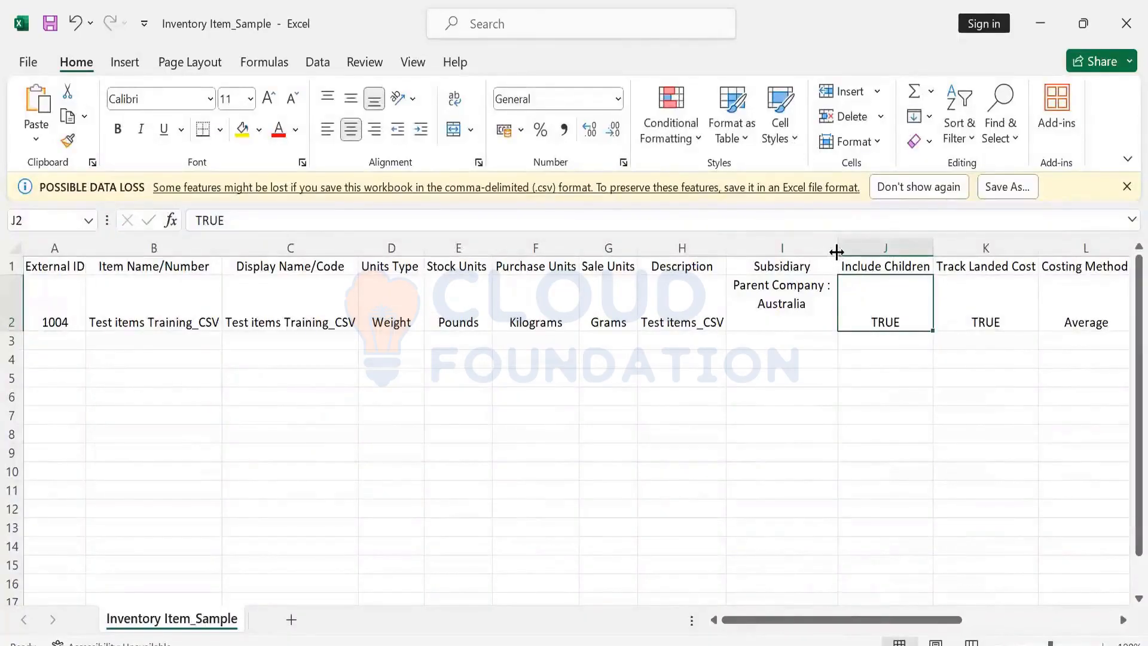
drag(837, 248, 914, 258)
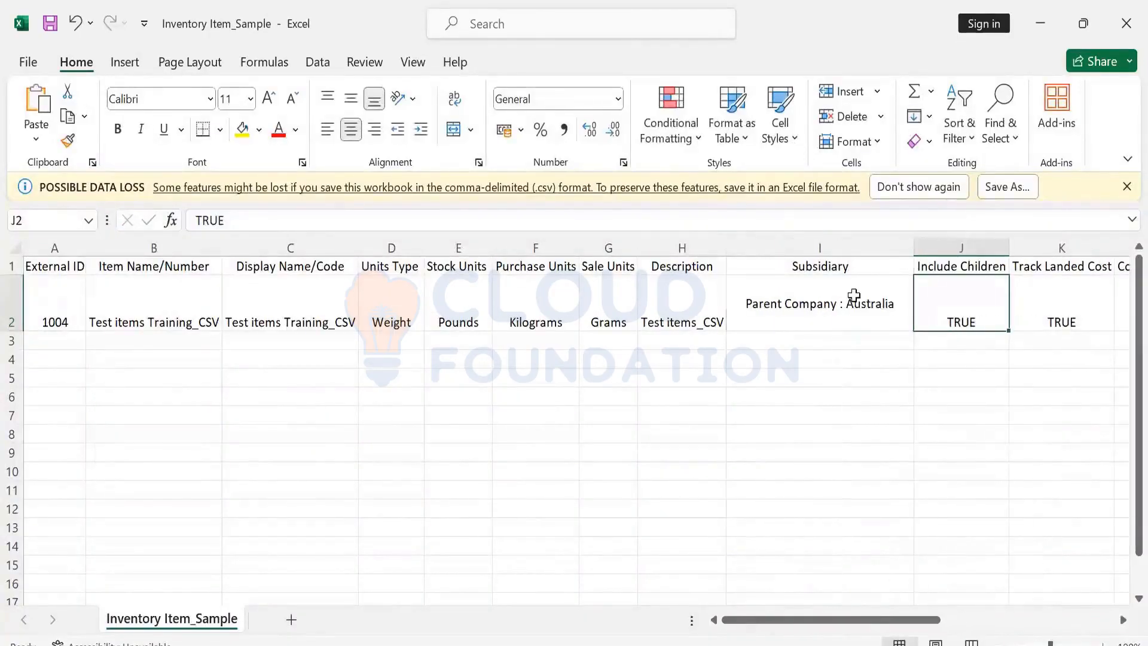
click(853, 294)
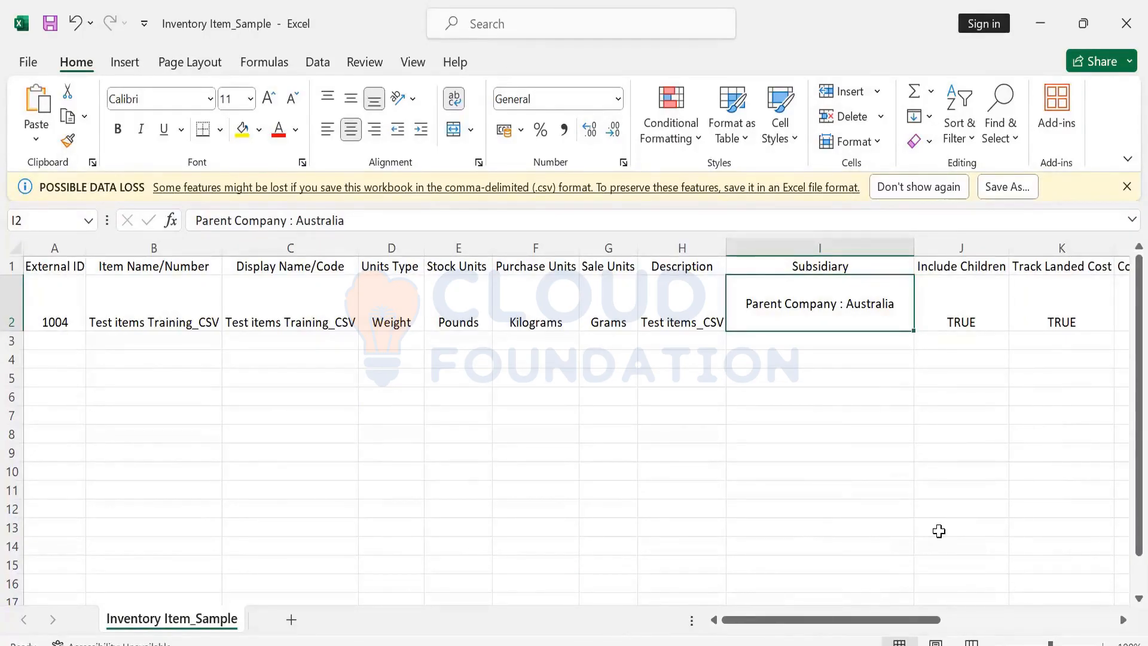
Replace the sample's Subsidiary entry with the internal ID 9 and autofit the Subsidiary column
text(9)
key(Tab)
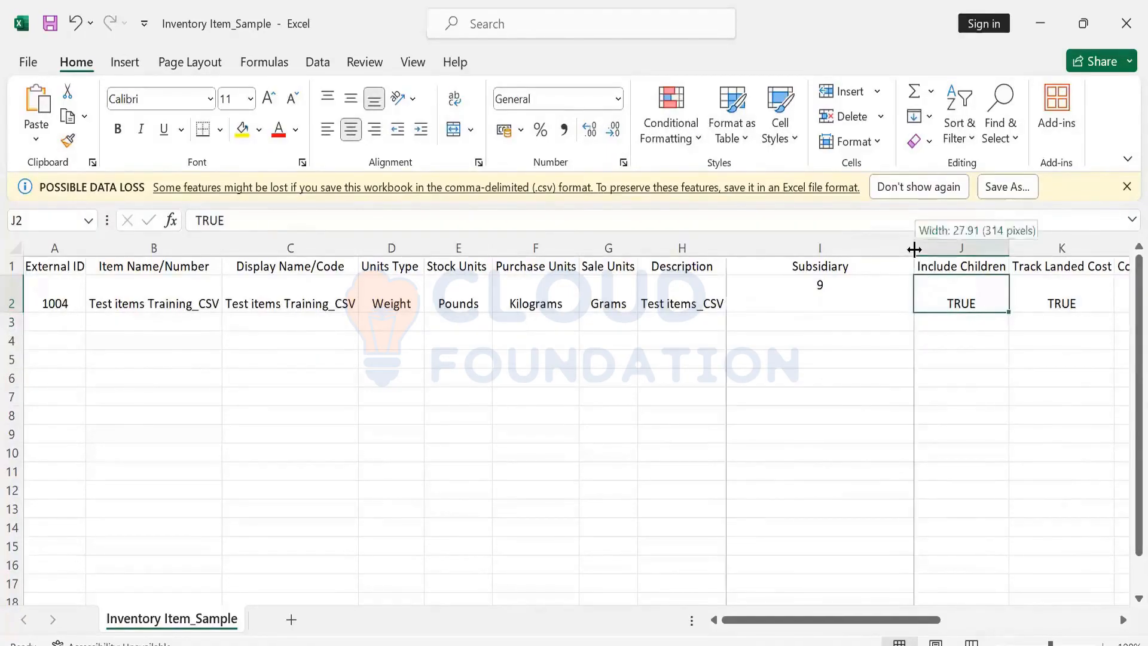
double_click(913, 247)
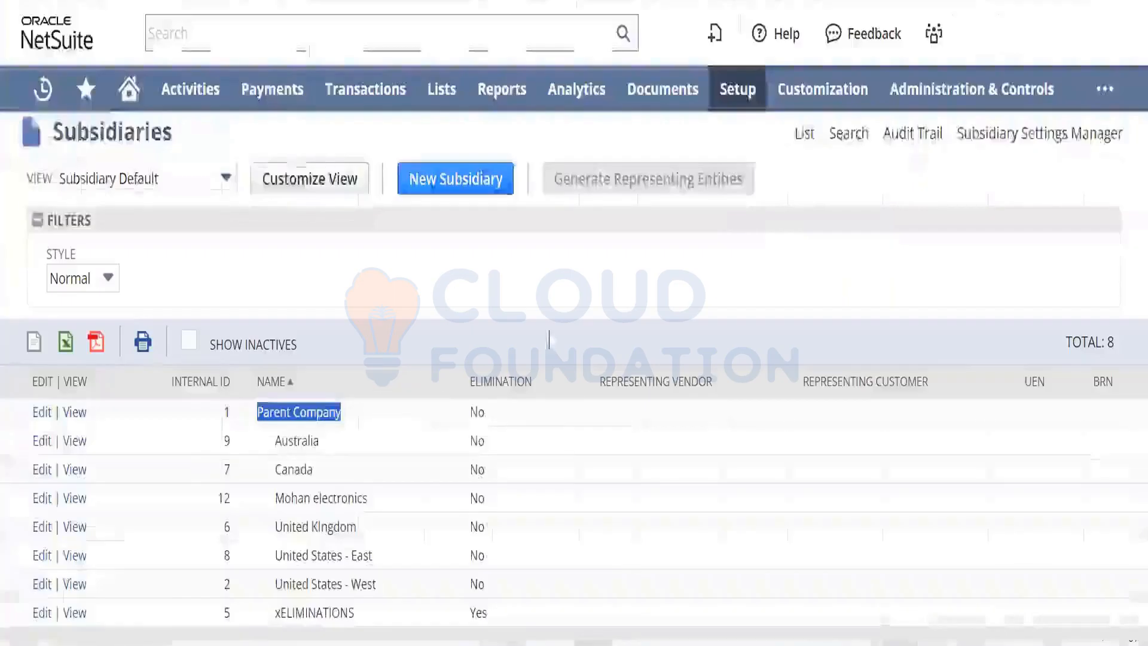
Compare Australia's name and internal ID in NetSuite's subsidiaries list with the Subsidiary entry in the Excel sample
double_click(307, 441)
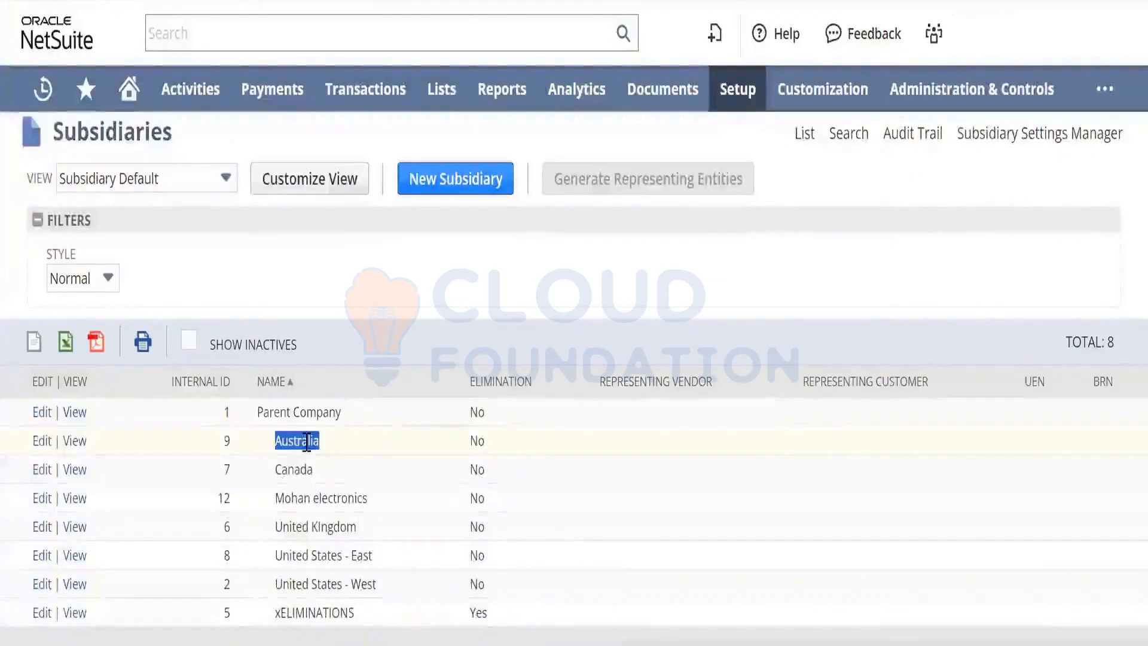
double_click(226, 441)
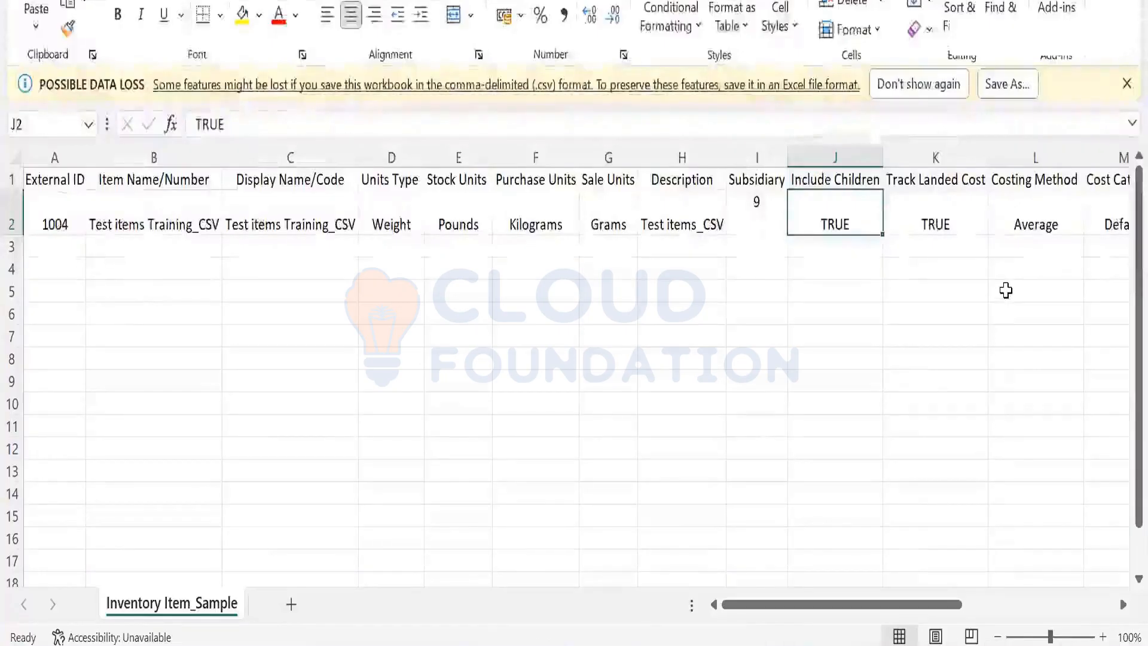
key(Up)
key(Down)
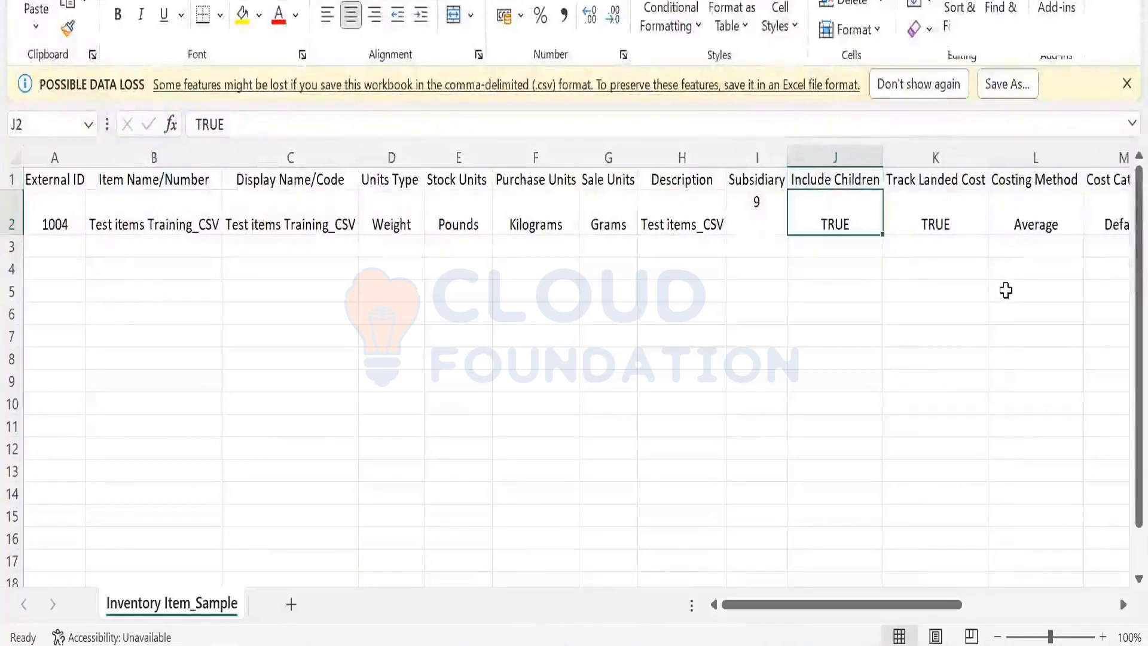
key(alt+Tab)
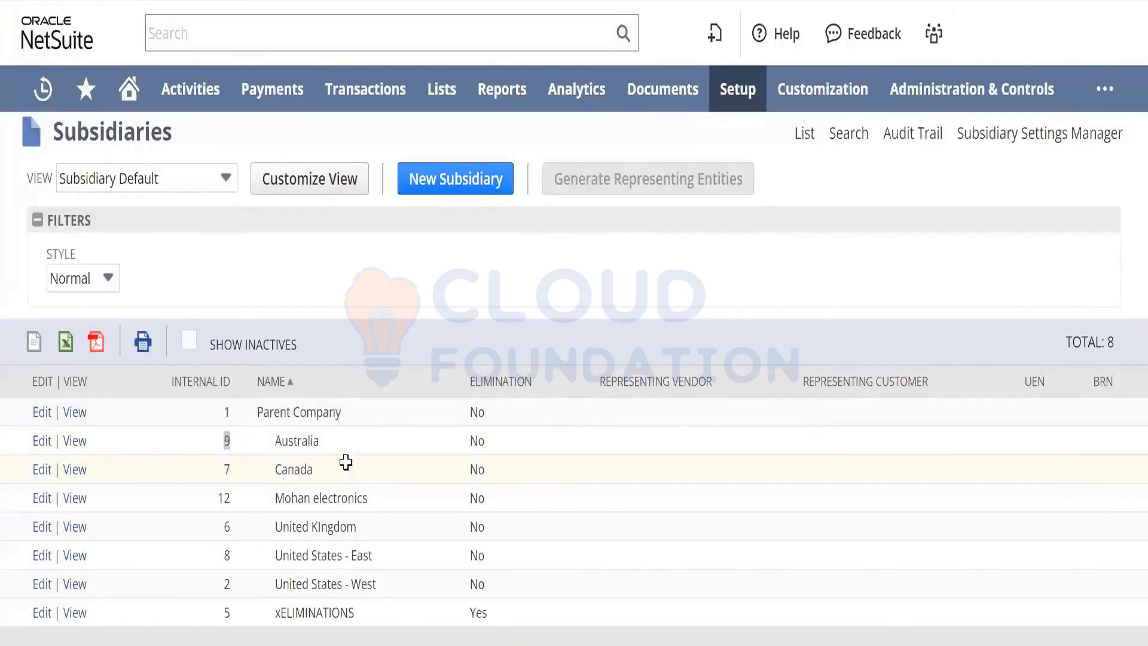
key(alt+Tab)
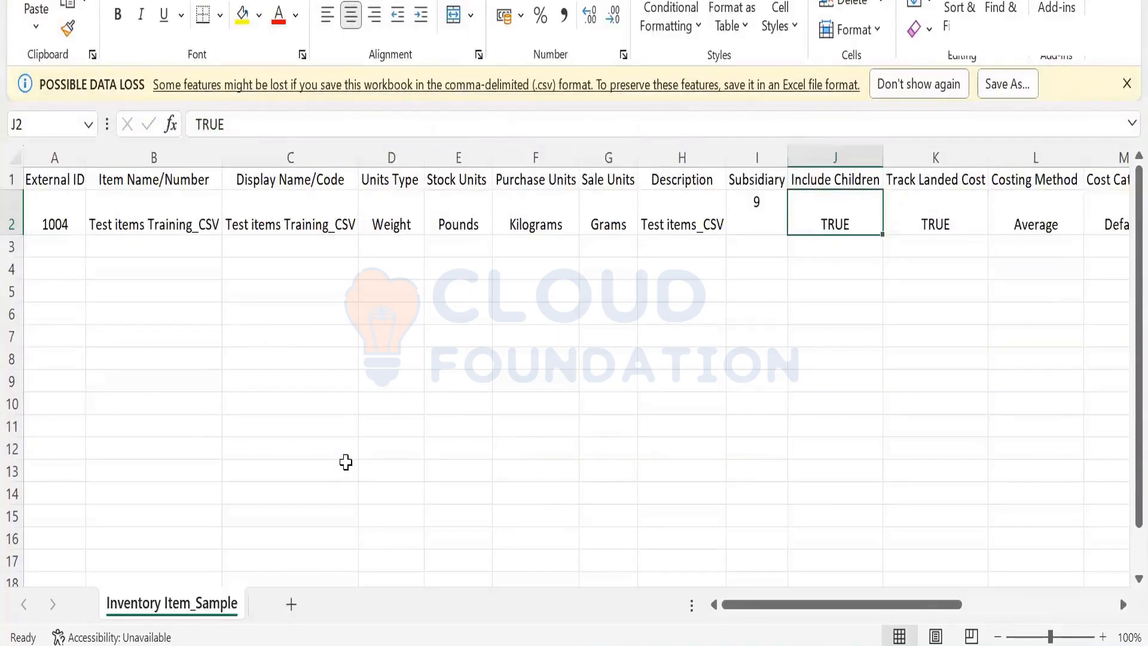
Review the Track Landed Cost field and the neighbouring costing columns of the inventory item sample
key(Right)
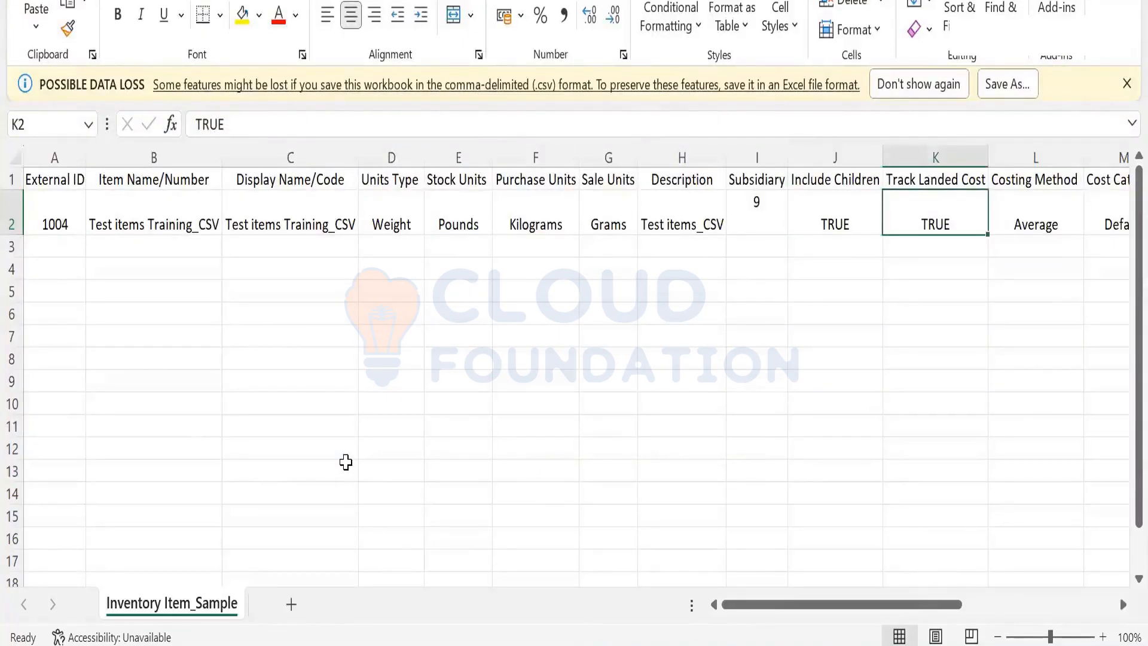
key(Right)
key(Right)
key(Left)
key(Left)
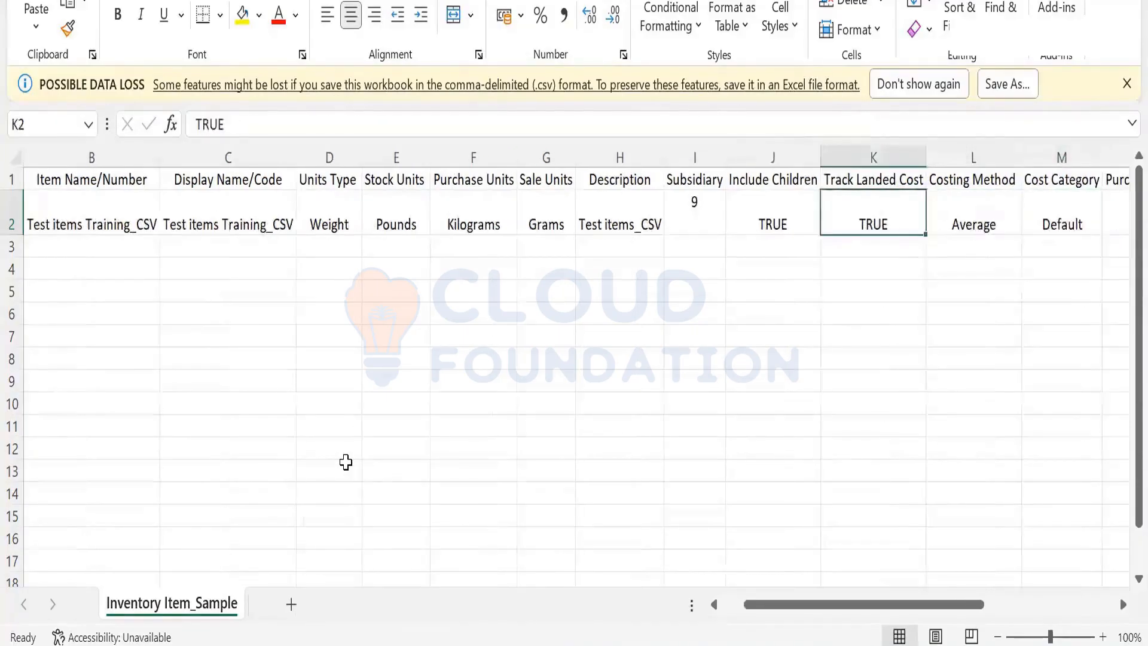
key(Up)
key(Down)
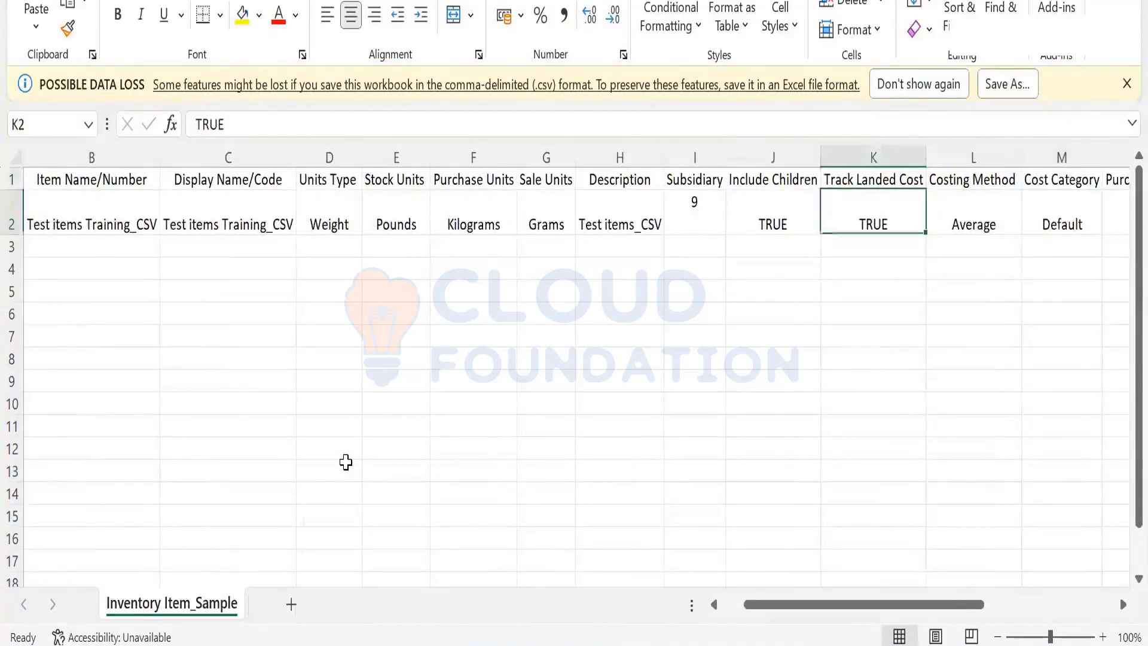
Switch to NetSuite and open a new Inventory Item form
key(alt+Tab)
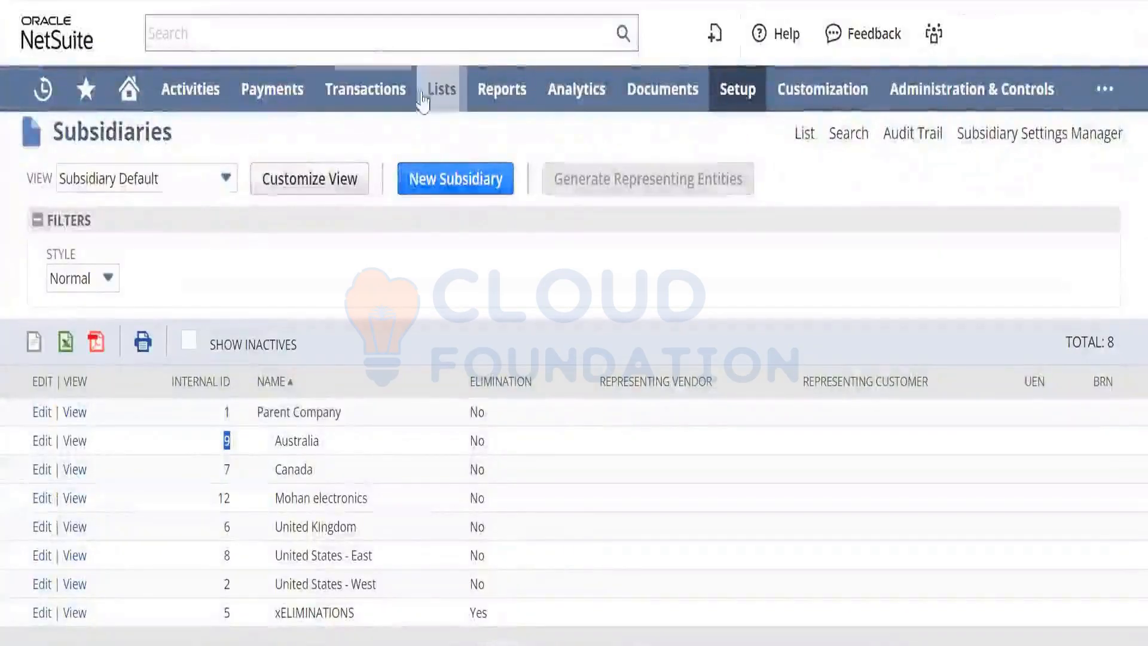
mouse_move(441, 89)
mouse_move(434, 160)
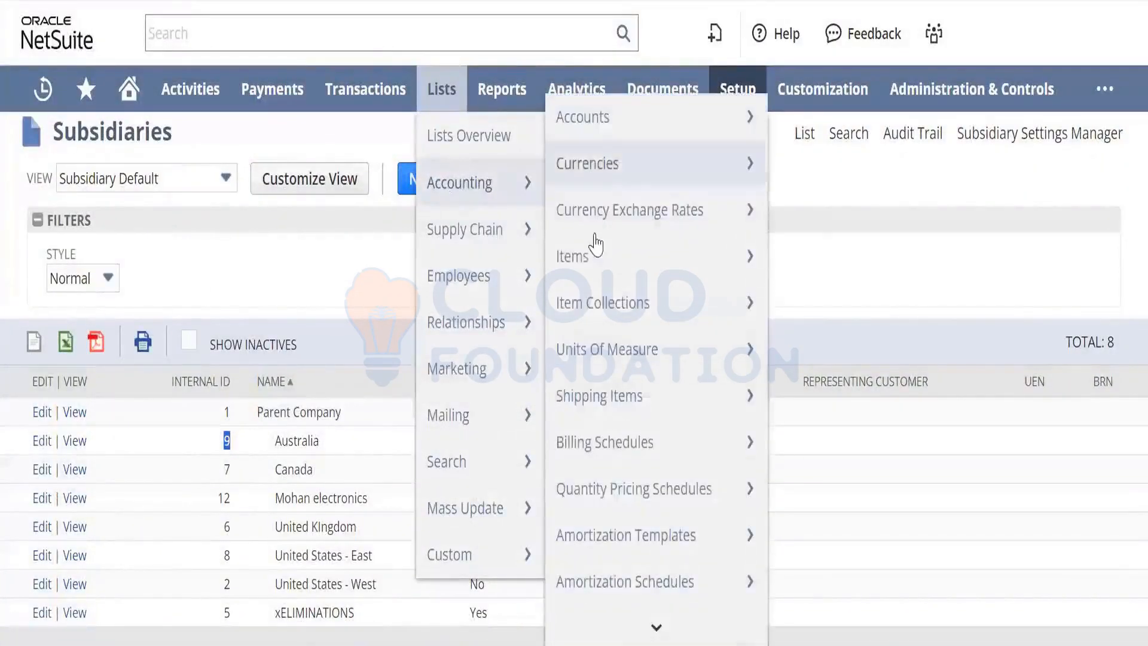
mouse_move(628, 256)
click(791, 258)
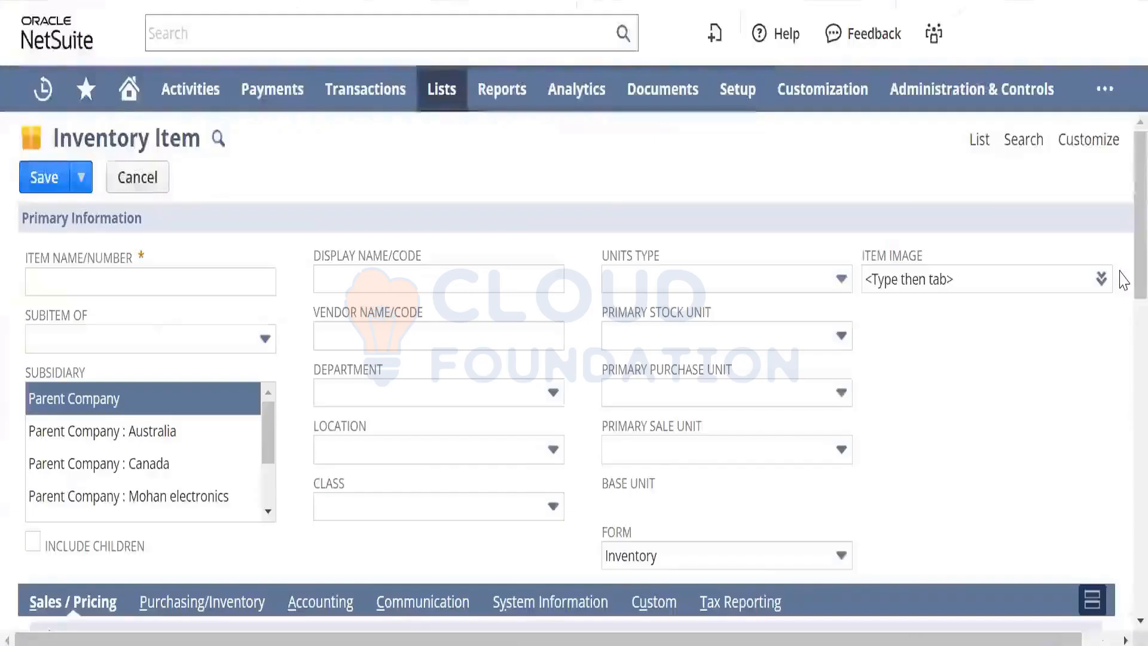
Locate the Track Landed Cost option in the item form's Purchasing/Inventory section
scroll(1119, 277, down, 1)
scroll(1120, 399, down, 5)
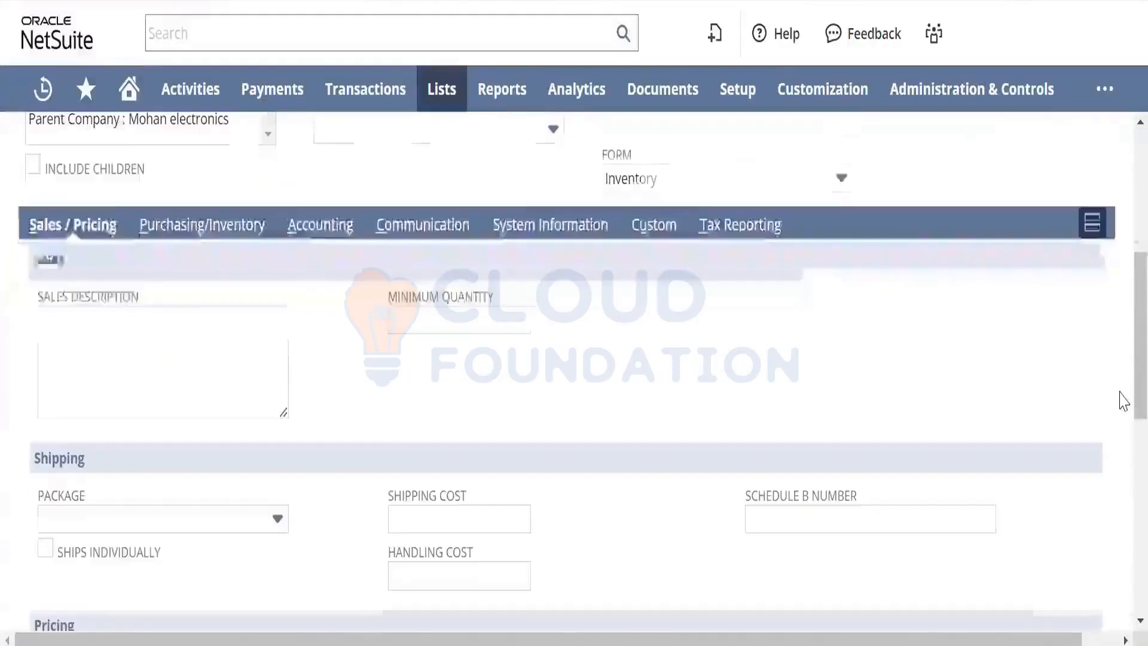
click(262, 238)
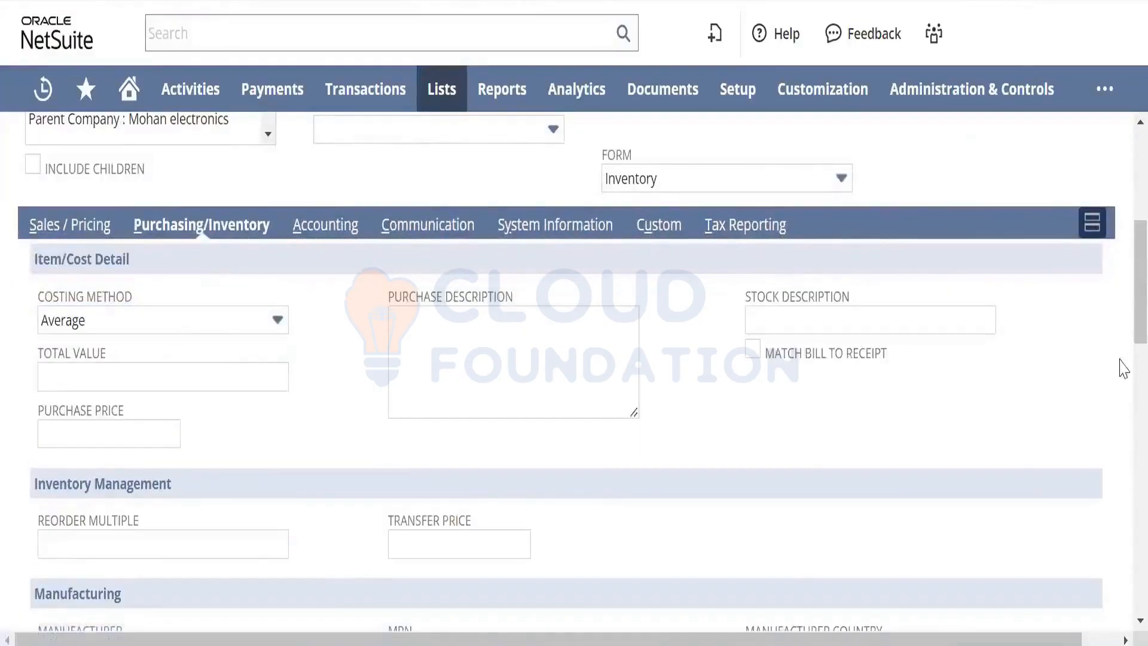
scroll(1121, 349, down, 2)
scroll(1120, 399, down, 9)
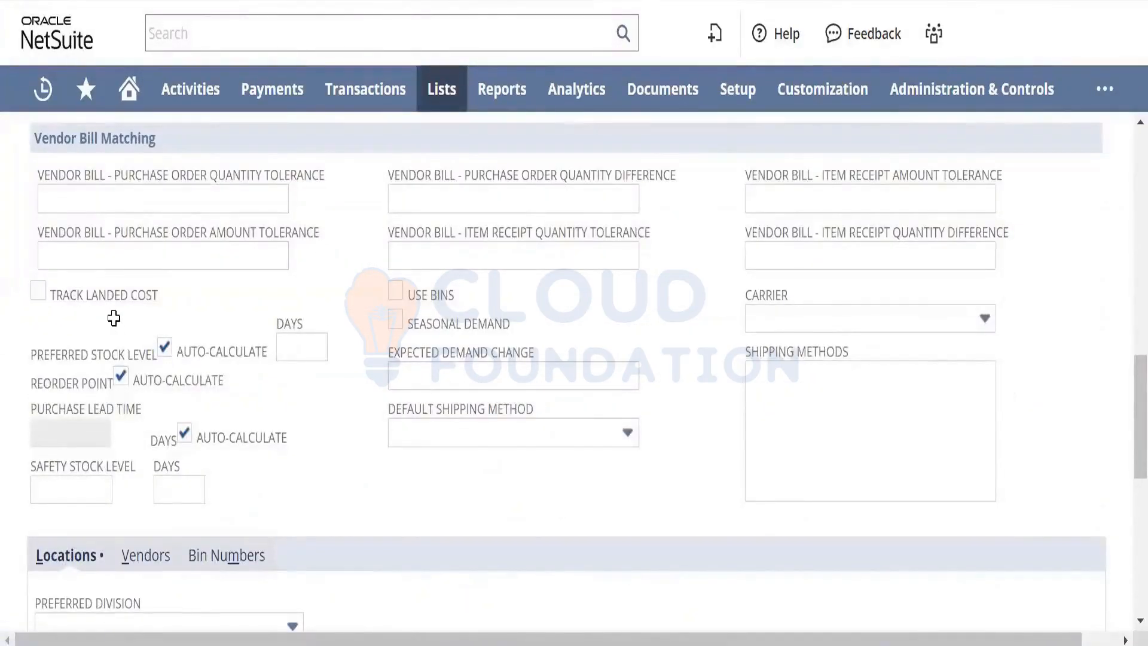
Return to the Excel sample and go past Track Landed Cost to the item's Costing Method cell
key(alt+Tab)
key(Left)
key(Right)
key(Right)
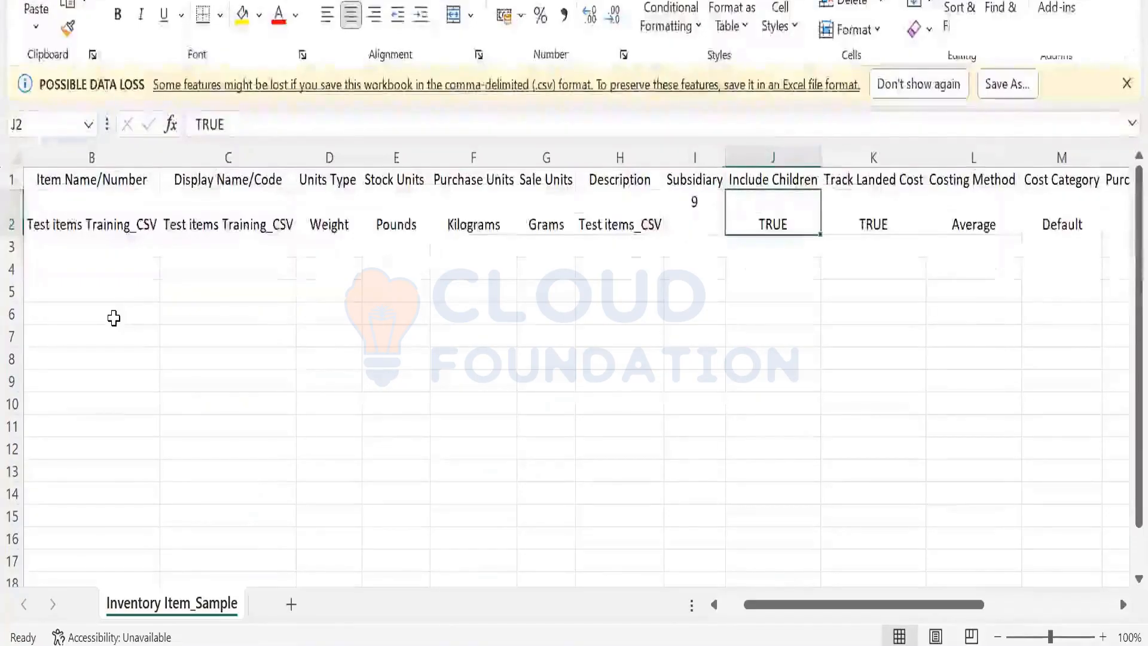
key(Right)
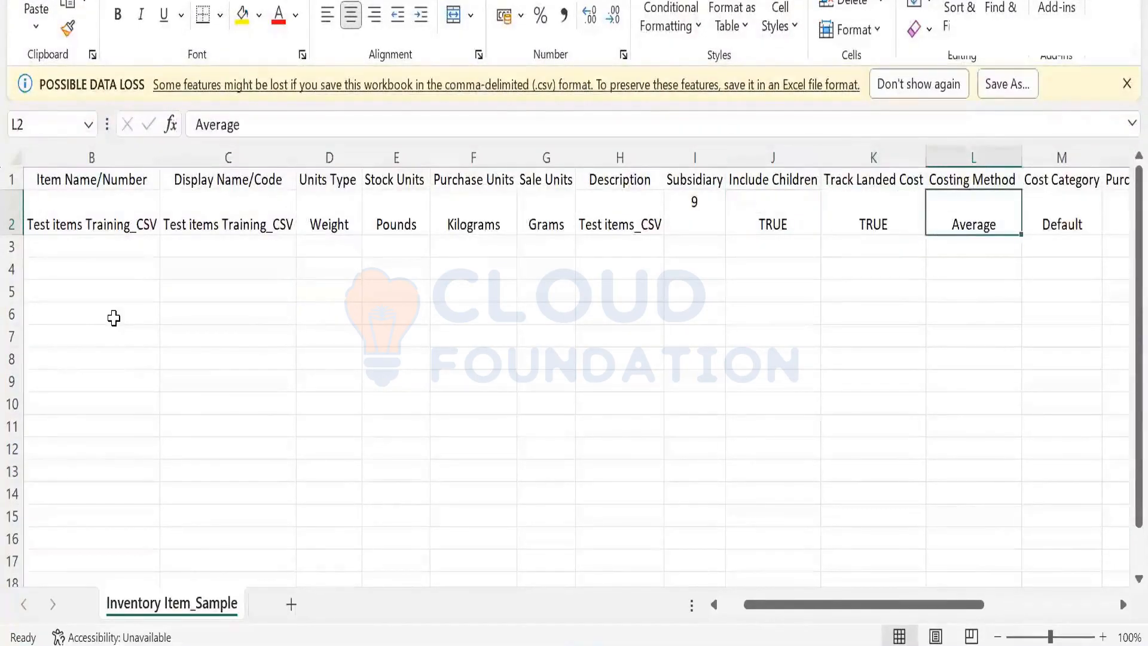
Switch to the NetSuite inventory item form and examine the Costing Method field under Item/Cost Detail
key(alt+Tab)
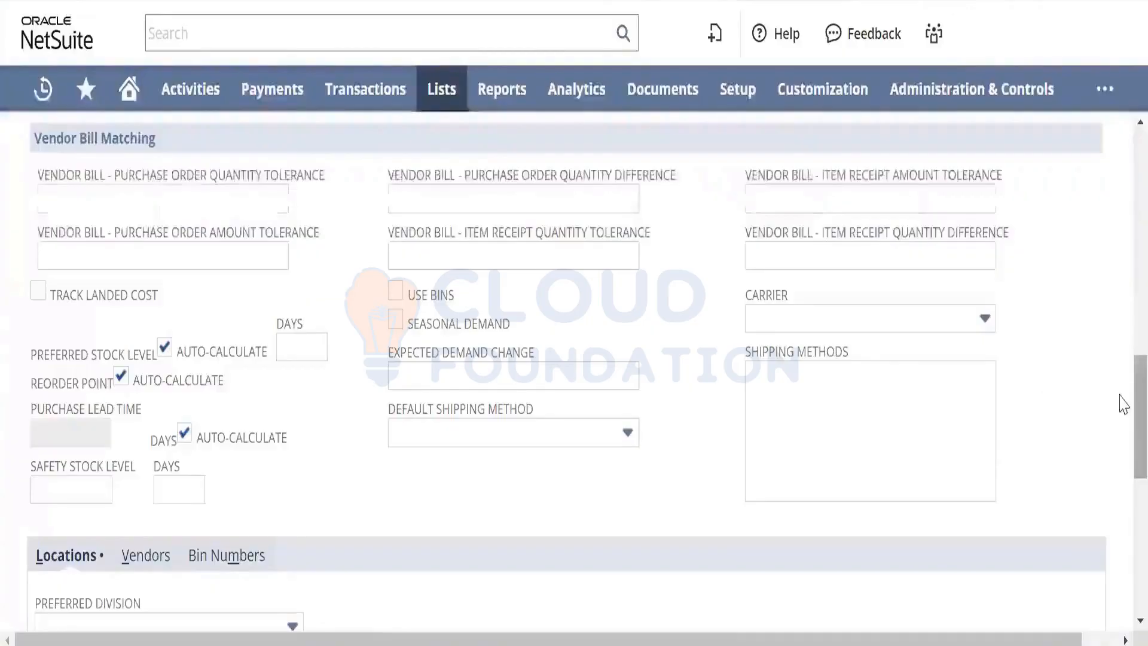
scroll(1124, 365, up, 3)
scroll(1121, 364, up, 8)
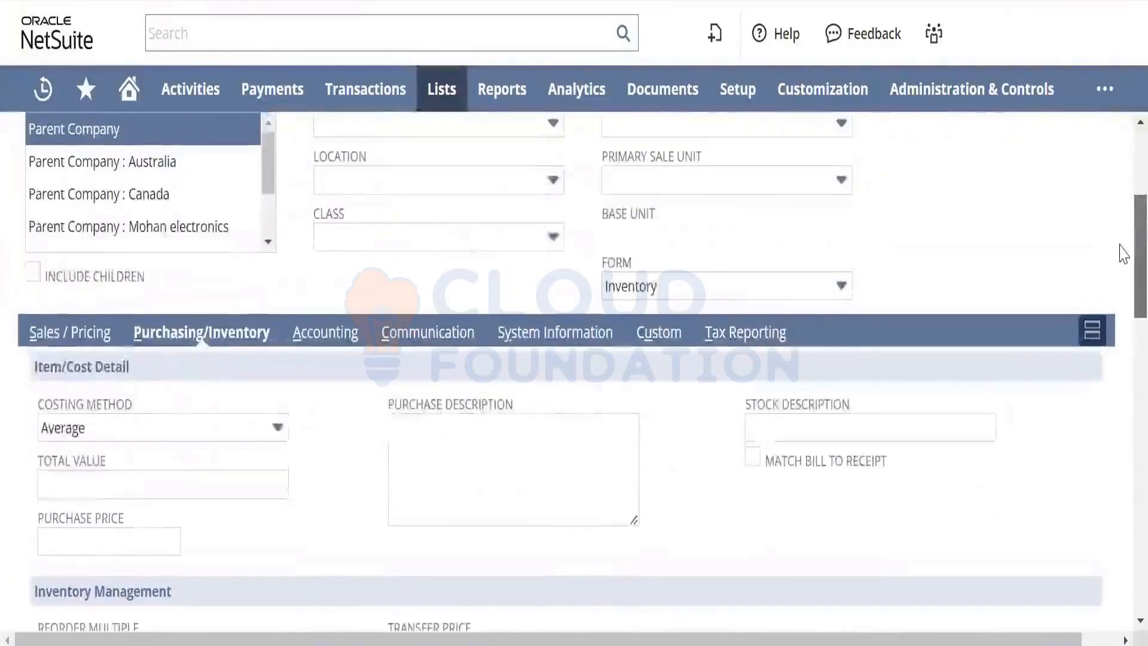
scroll(1123, 254, down, 2)
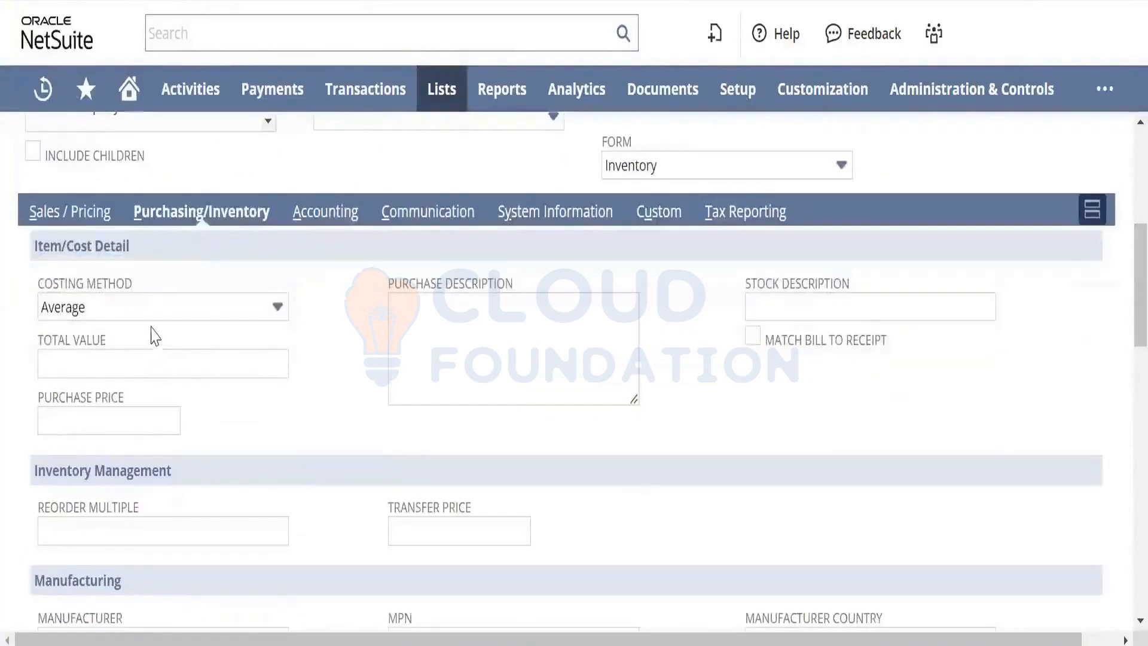
click(160, 315)
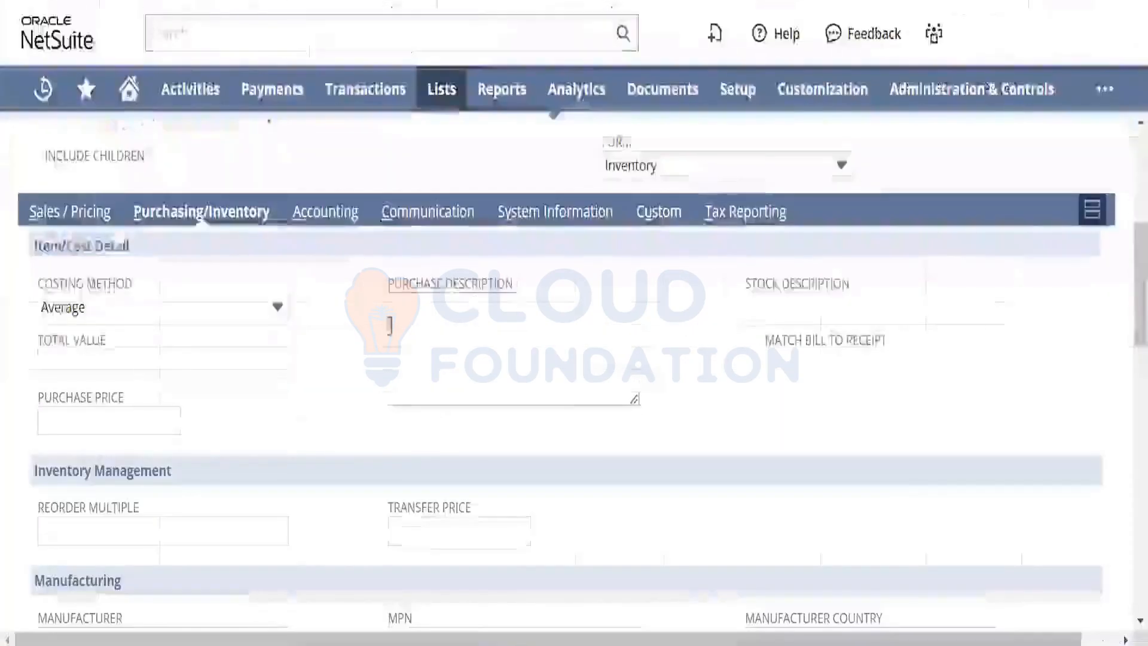
click(243, 318)
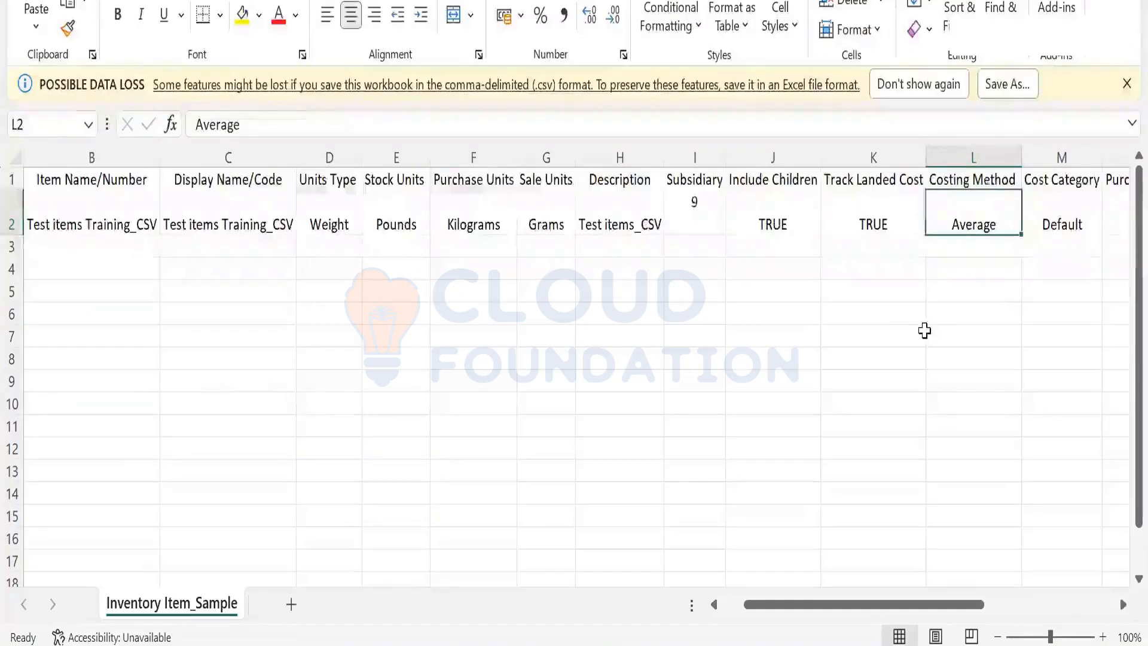
Review the remaining sample item columns in the Excel sheet, from Cost Category through Use Bins
key(Right)
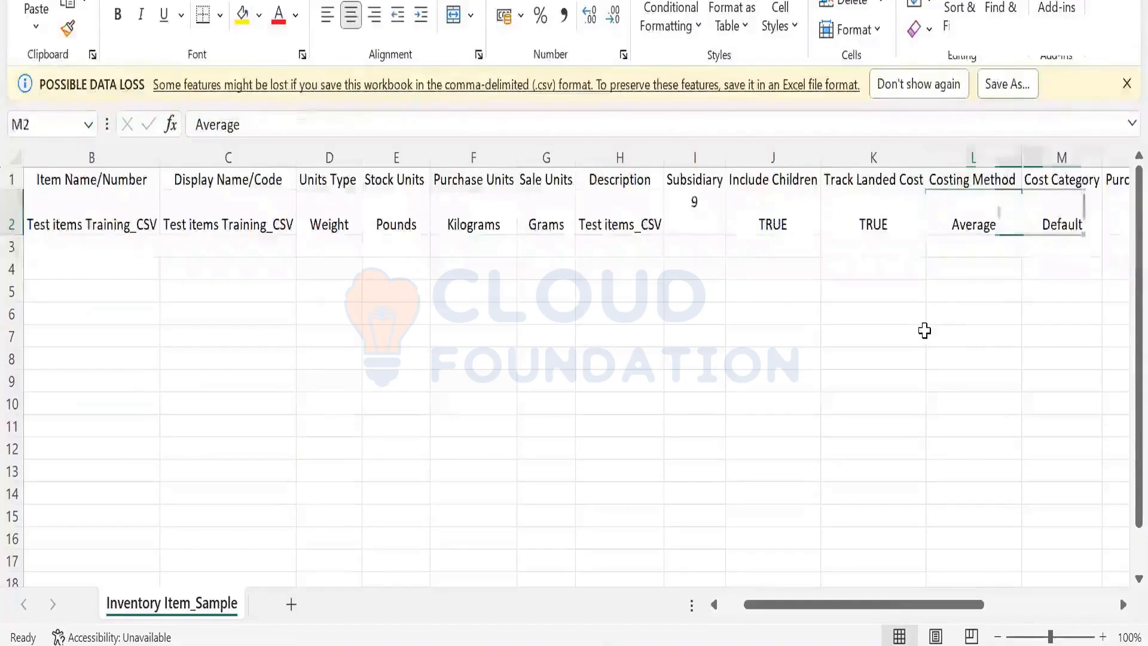
key(Right)
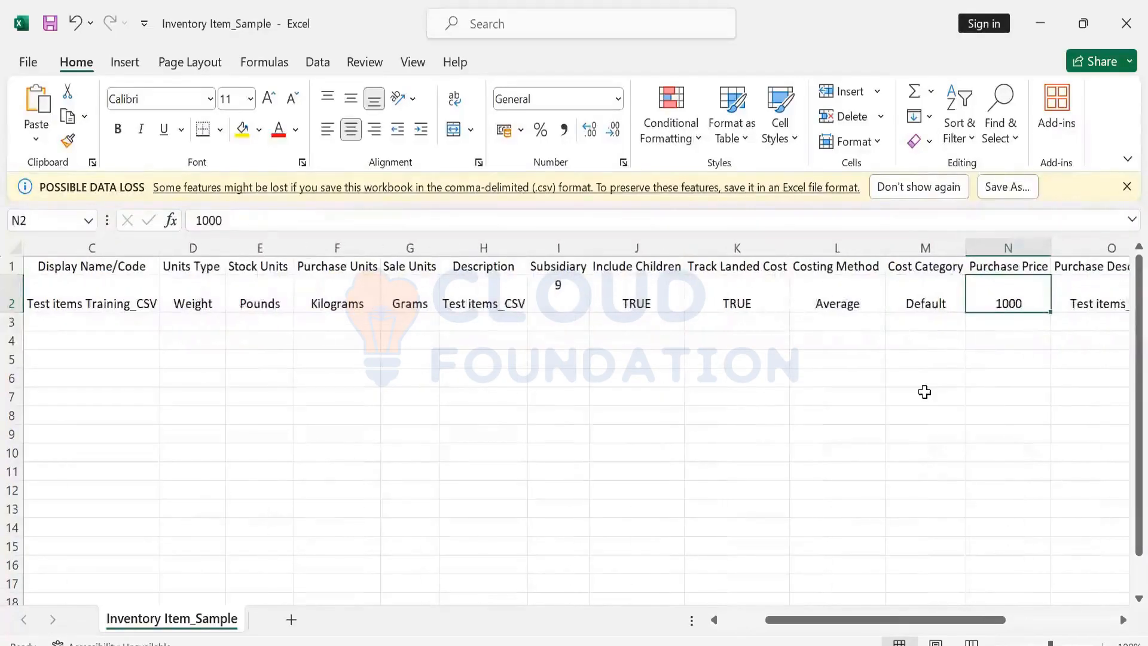
key(Right)
key(Right)
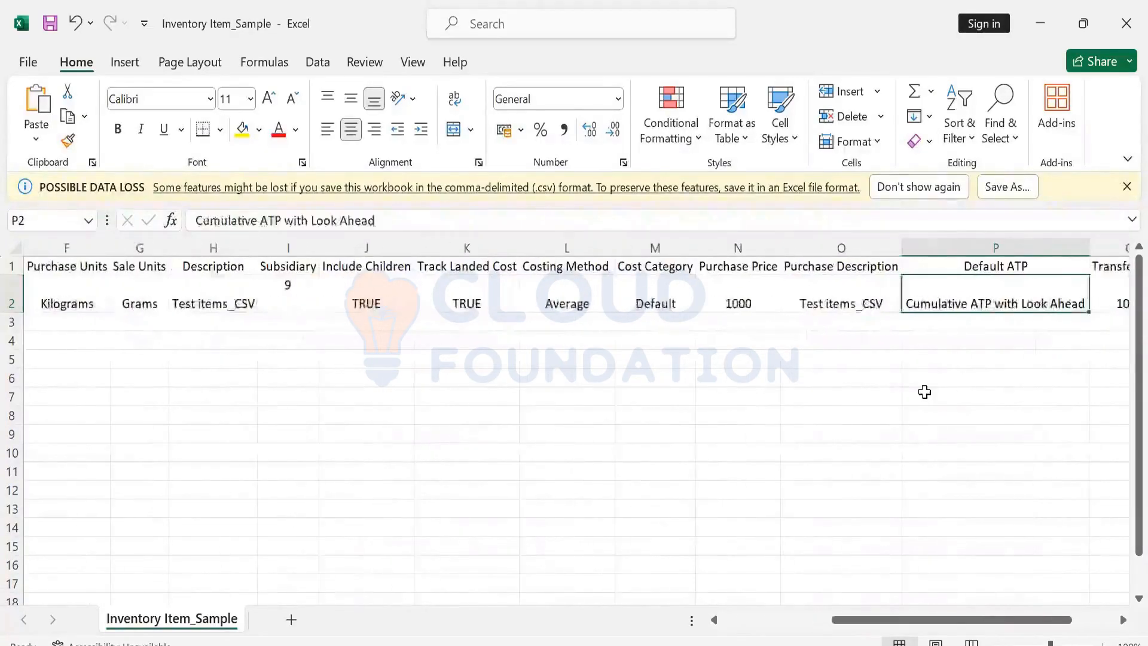
key(Right)
key(Right)
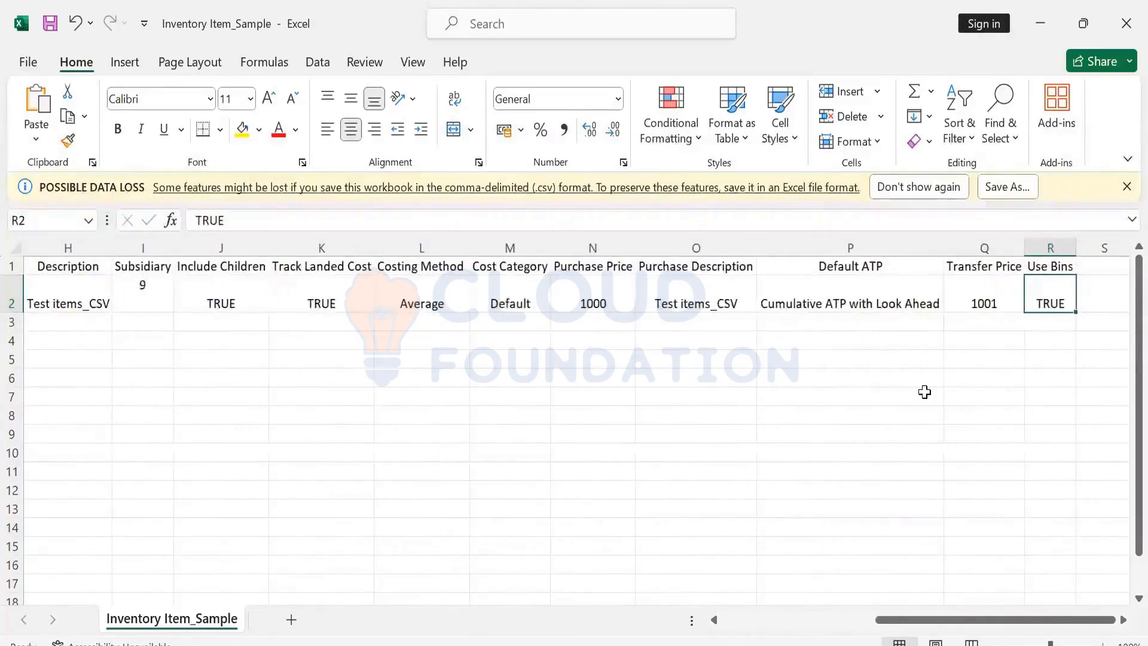
key(Left)
key(Left)
key(Left)
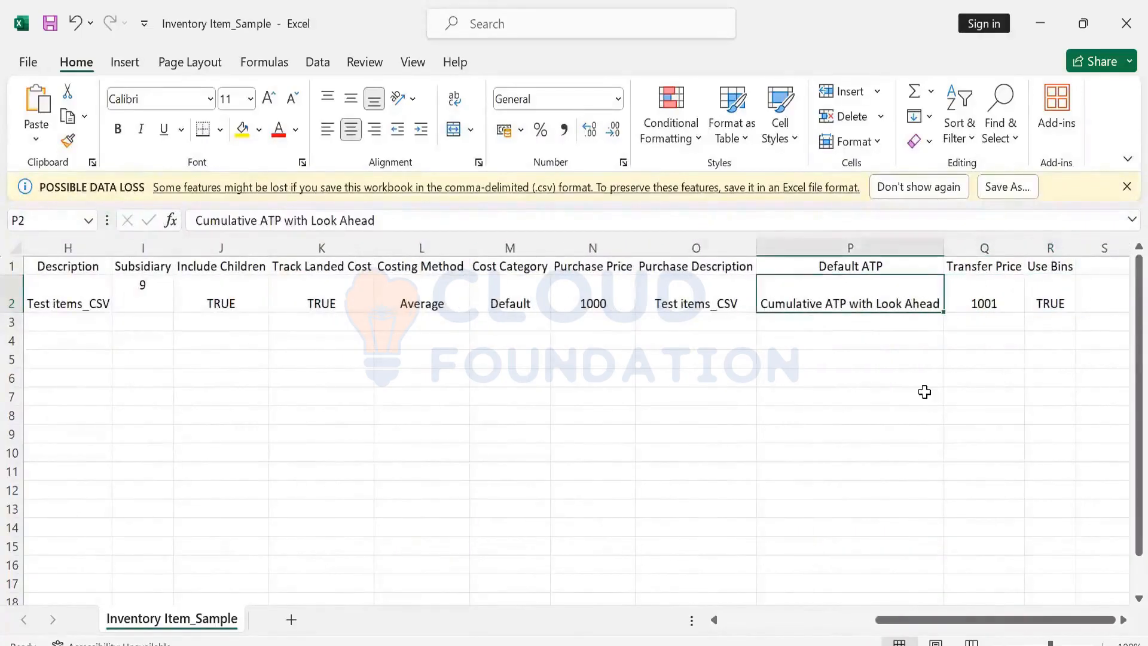
Fill the sample item record in row 2 down through row 6, across columns A to R
key(Home)
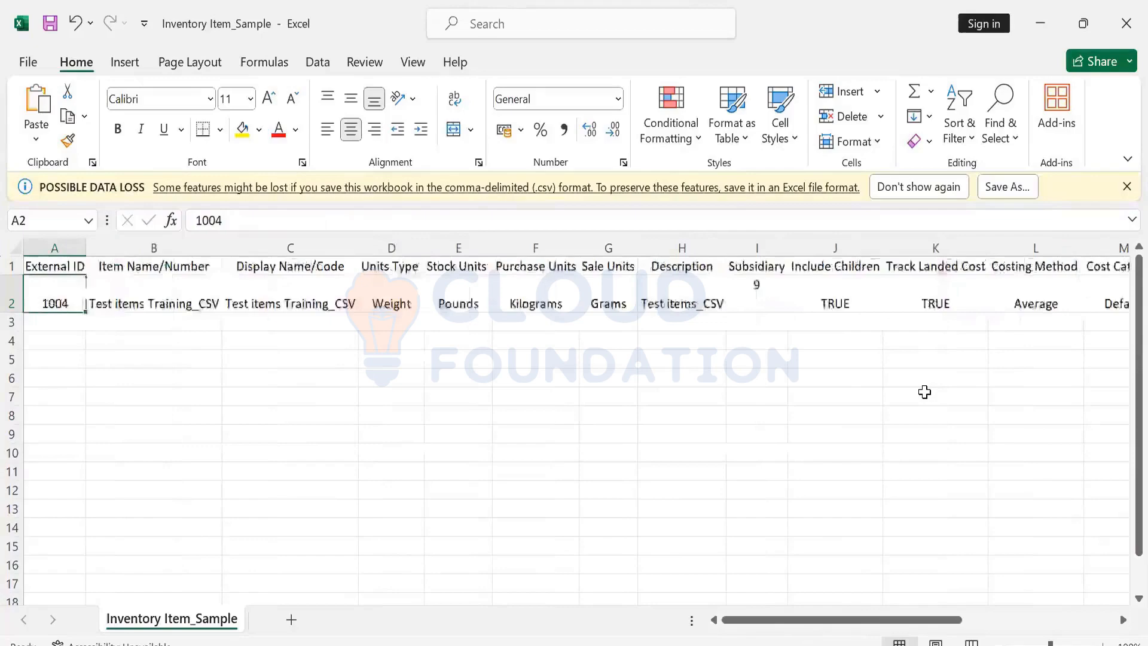
key(shift+Down)
key(shift+Down)
key(shift+Down)
key(shift+Down)
key(shift+Right)
key(shift+Right)
key(shift+Right)
key(shift+Right)
key(shift+Right)
key(shift+Right)
key(shift+Right)
key(shift+Right)
key(shift+Right)
key(shift+Right)
key(shift+Right)
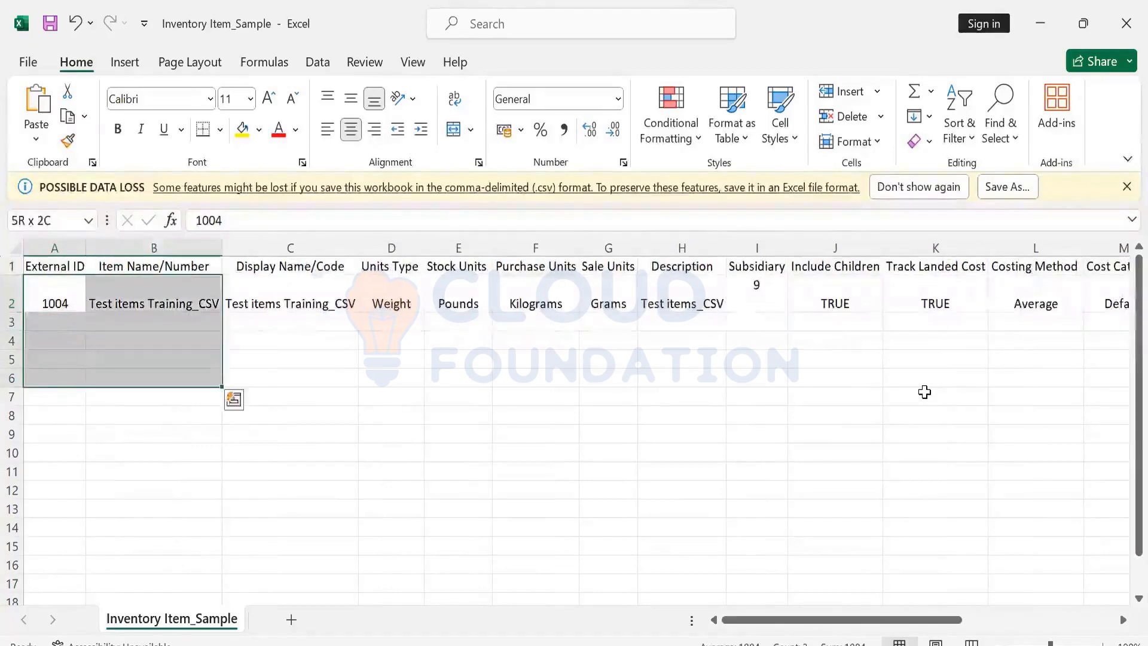
key(shift+Right)
key(shift+Right)
key(shift+Right)
key(shift+Right)
key(shift+Right)
key(shift+Right)
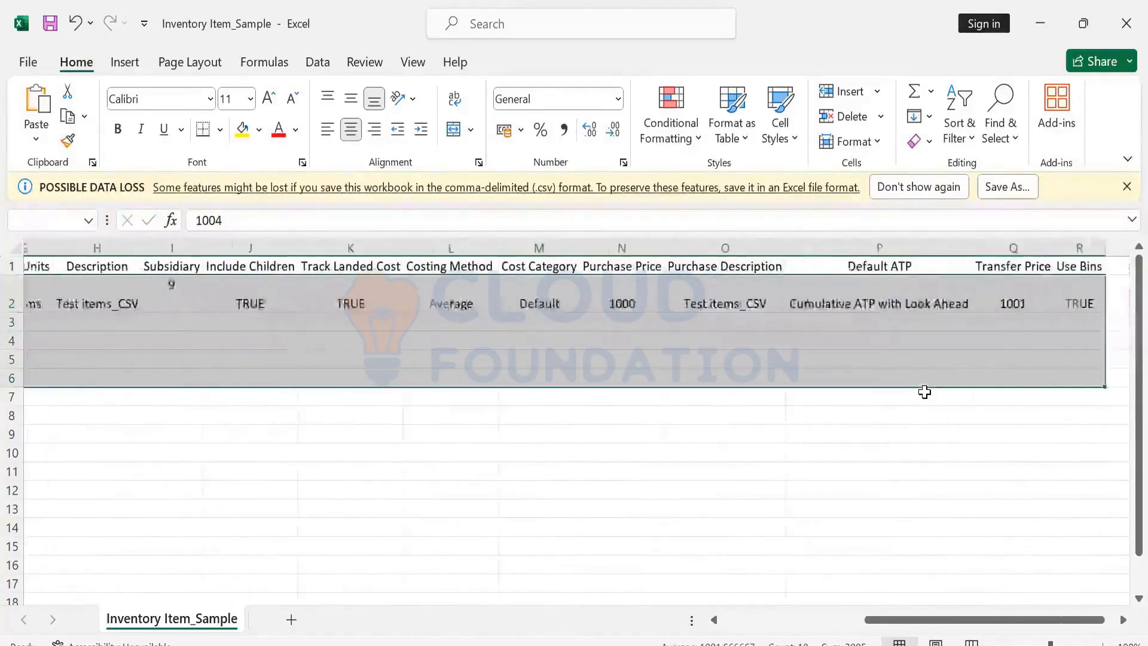
key(ctrl+d)
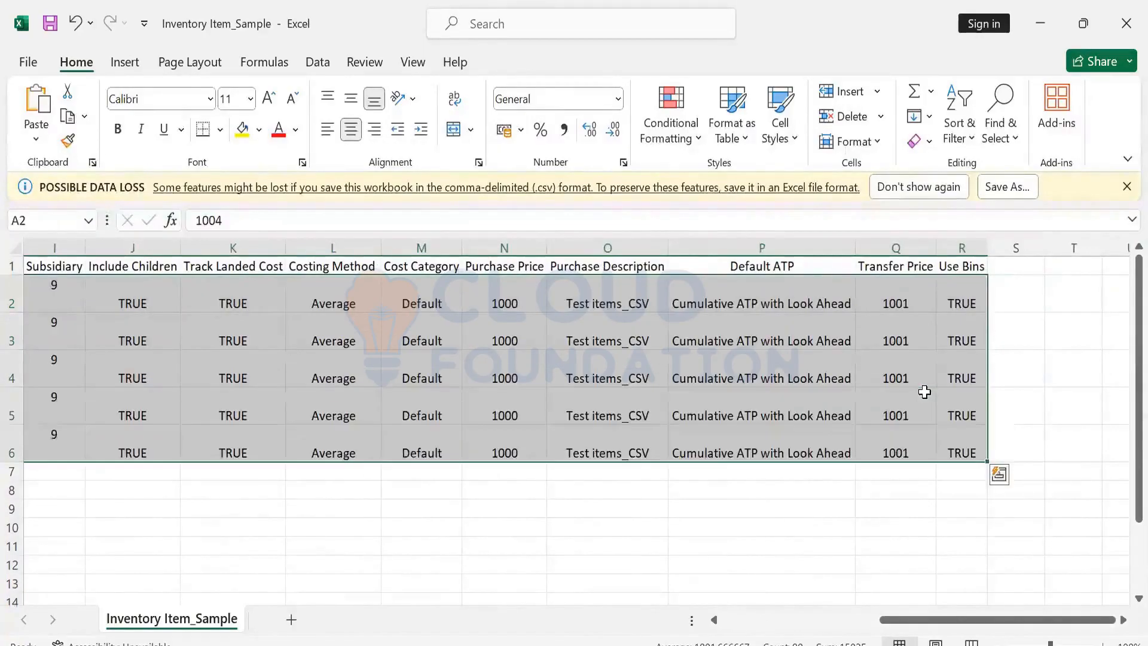
Set the External ID to 9999 in cell A2 and 9998 in cell A3
key(Down)
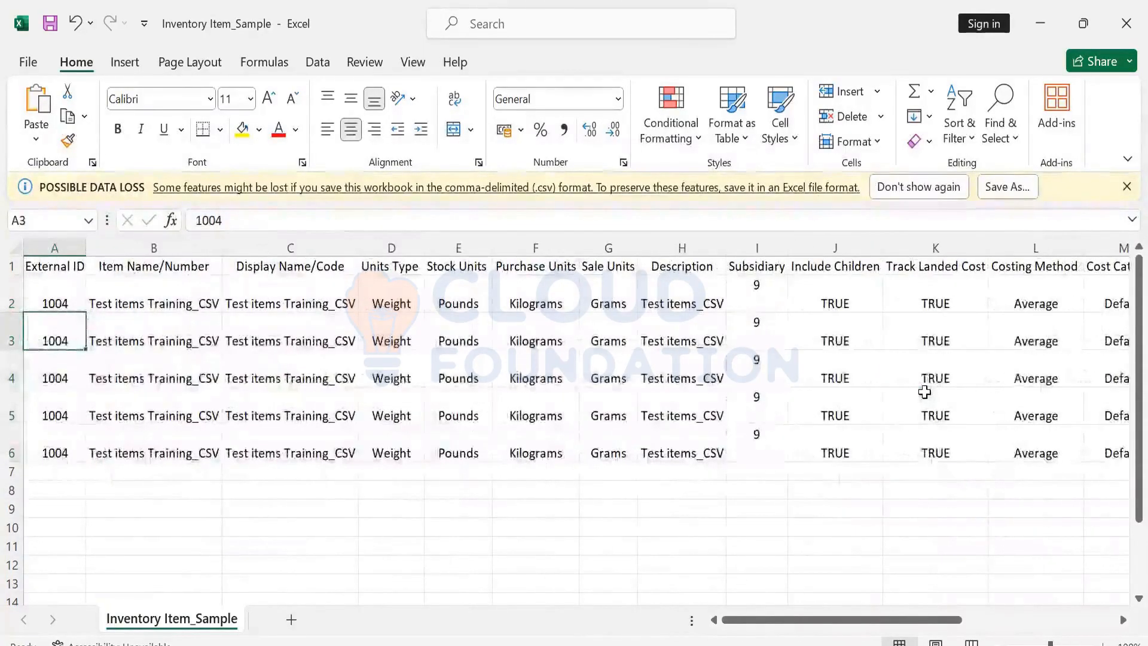
key(Up)
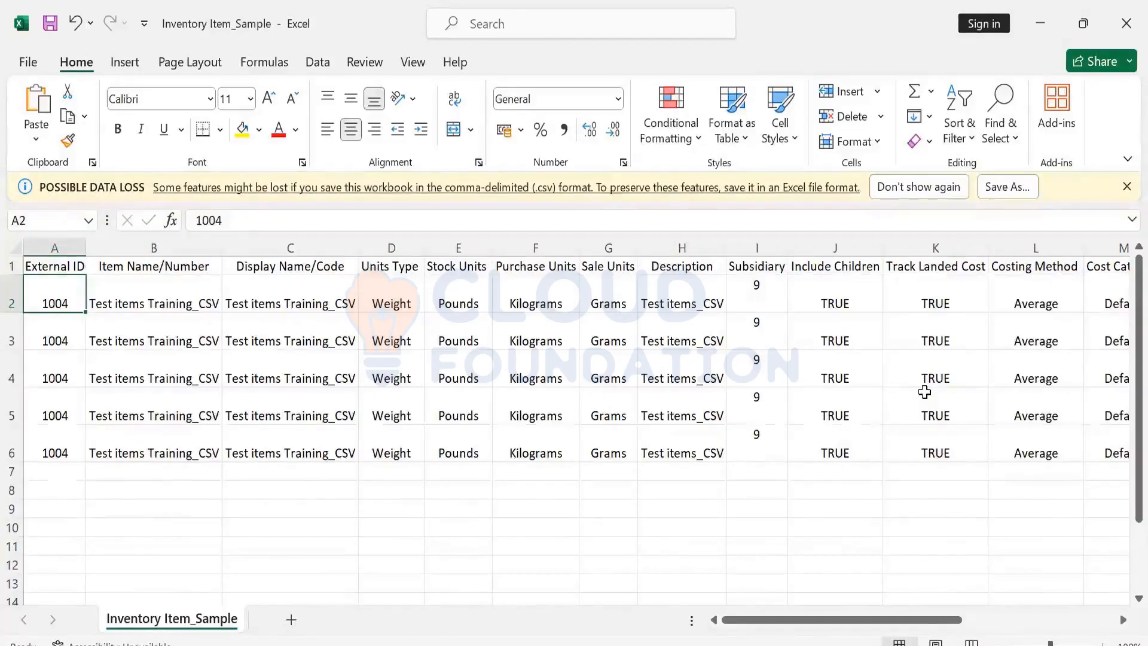
text(999)
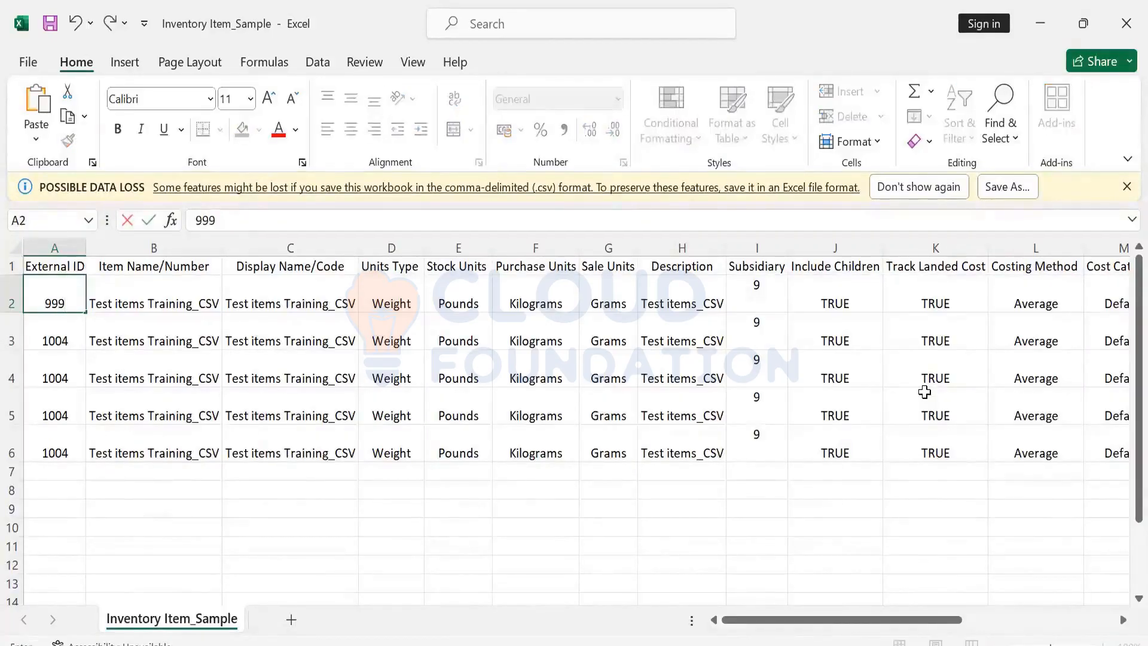
text(9)
key(Return)
text(9999)
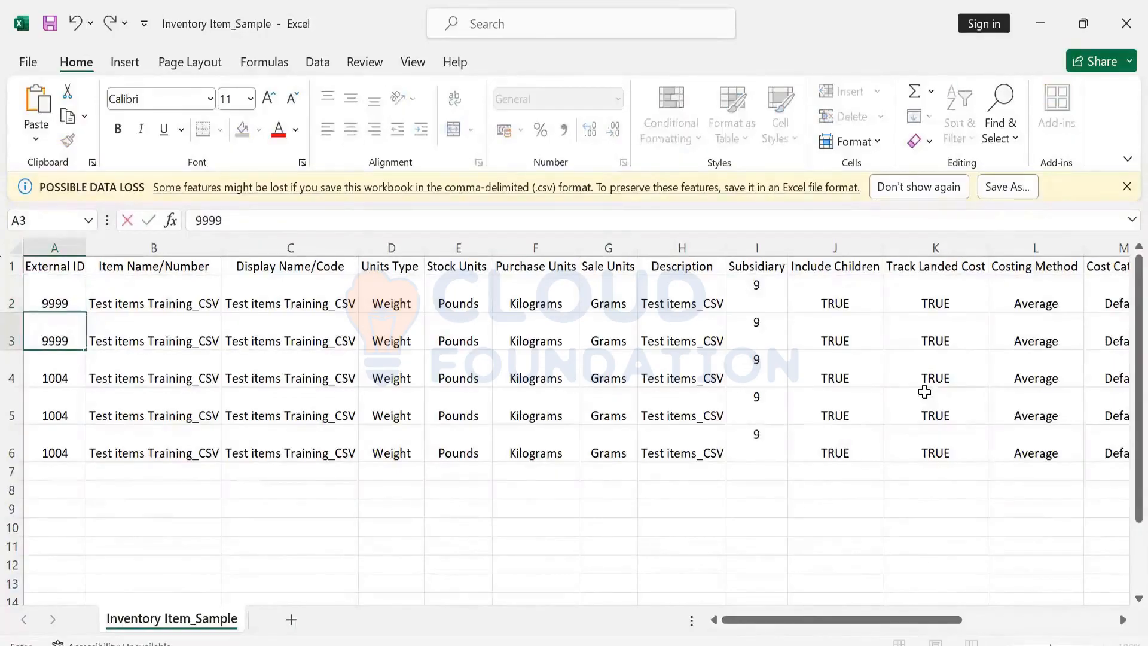
text(8)
key(BackSpace)
key(BackSpace)
text(8)
key(Return)
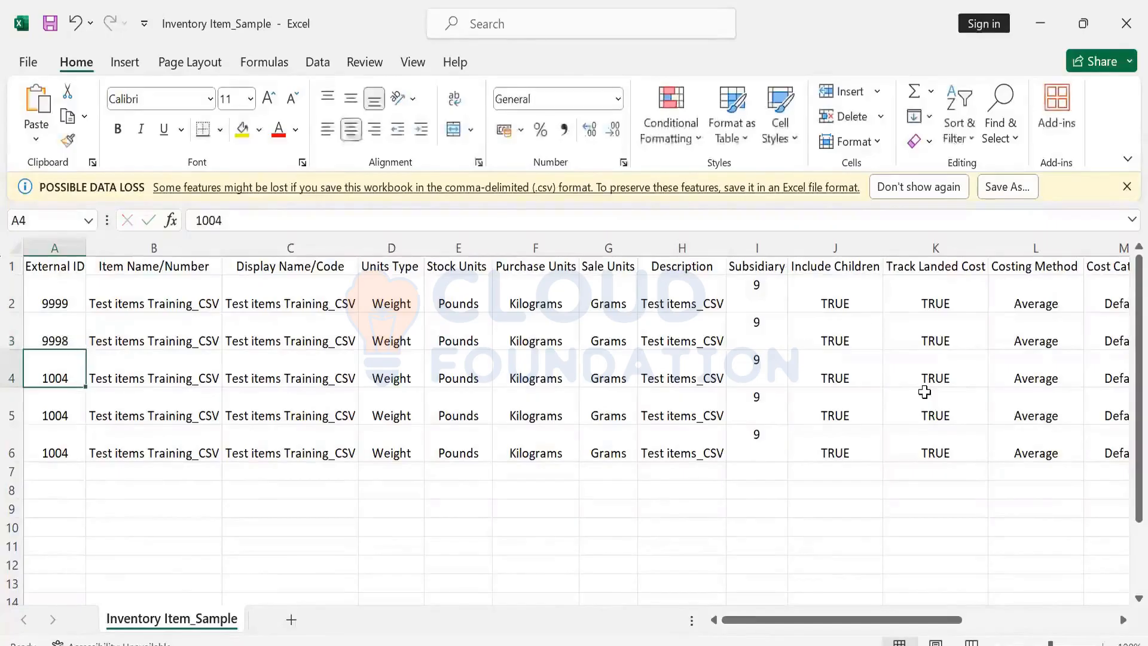
Set the External IDs in cells A4, A5 and A6 to 9997, 9996 and 9995
text(9997)
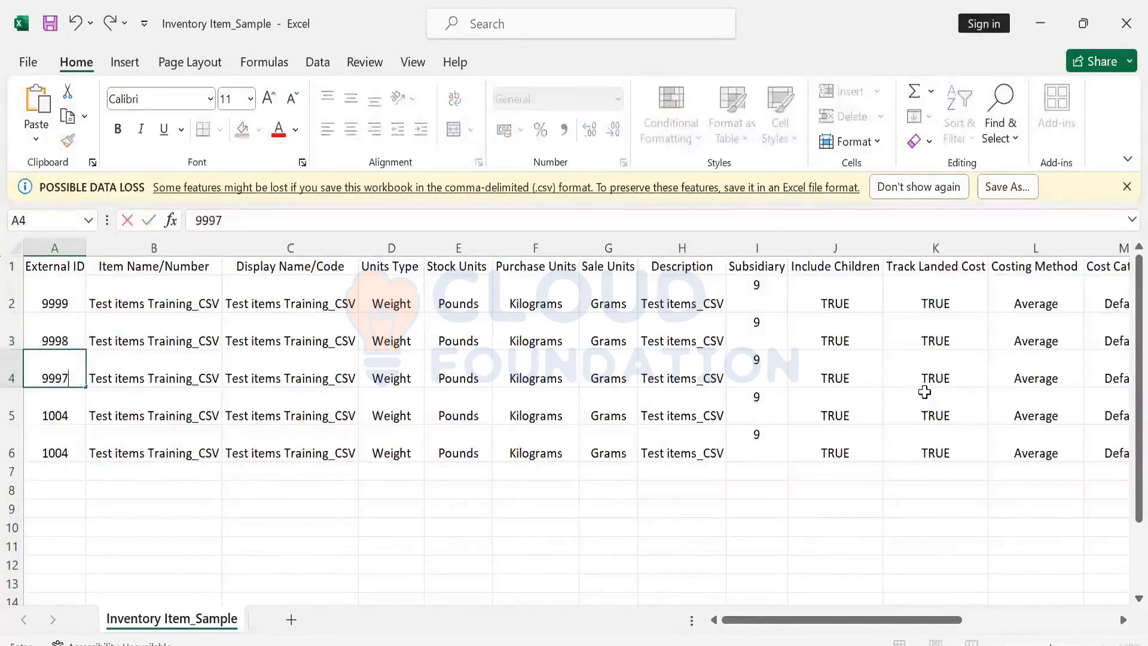
key(Return)
text(9996)
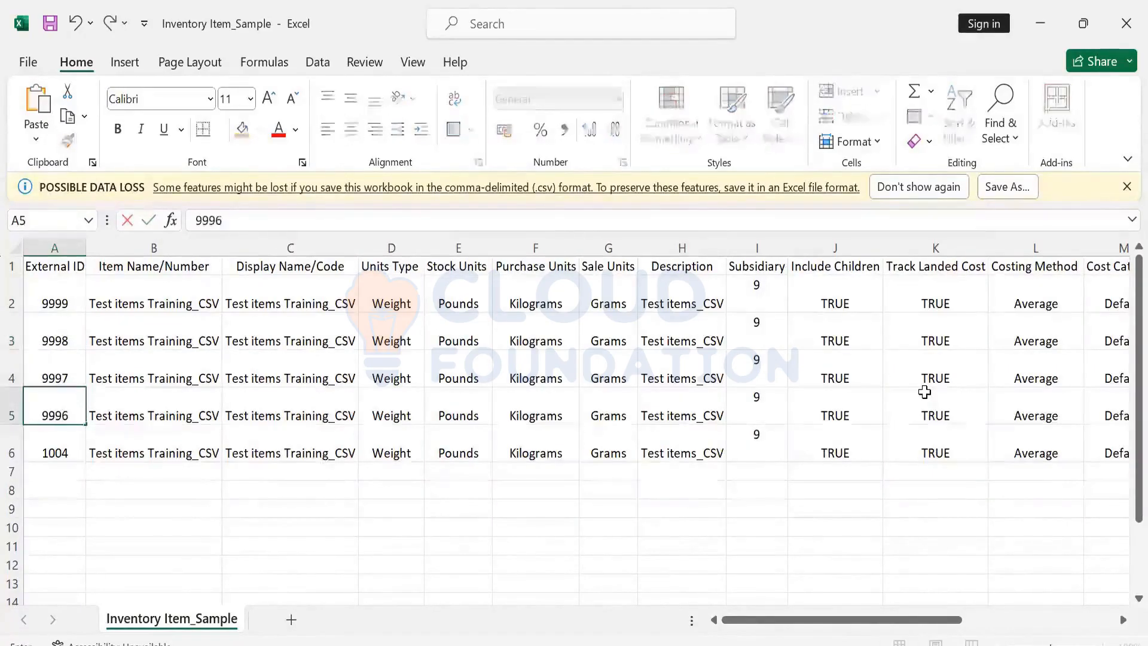
key(Return)
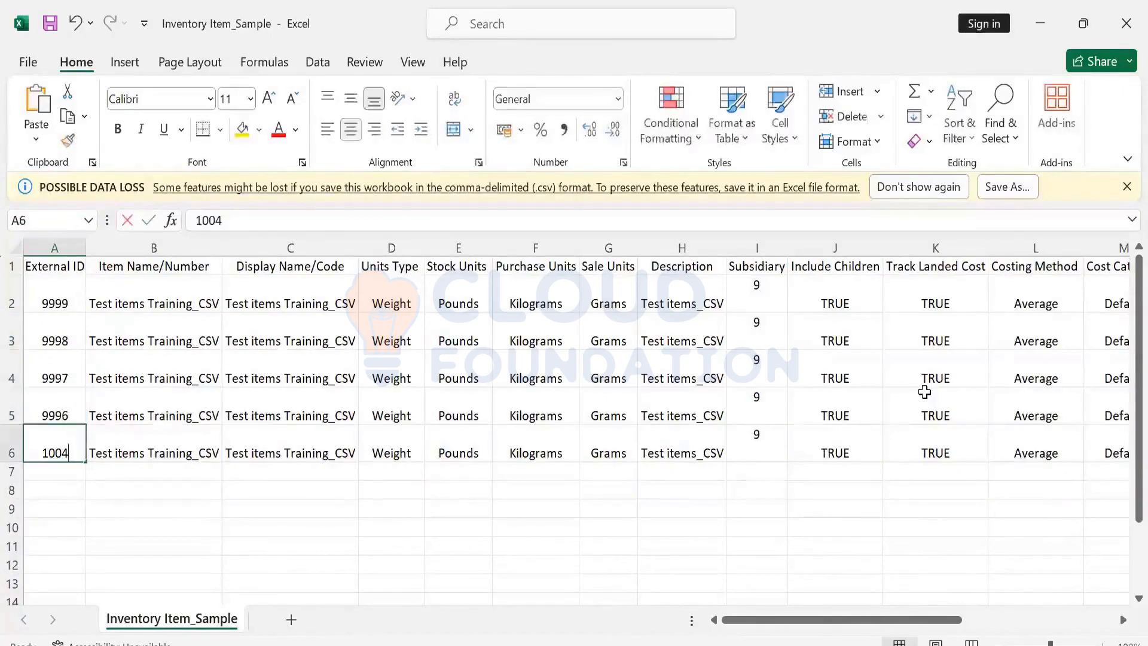
text(9995)
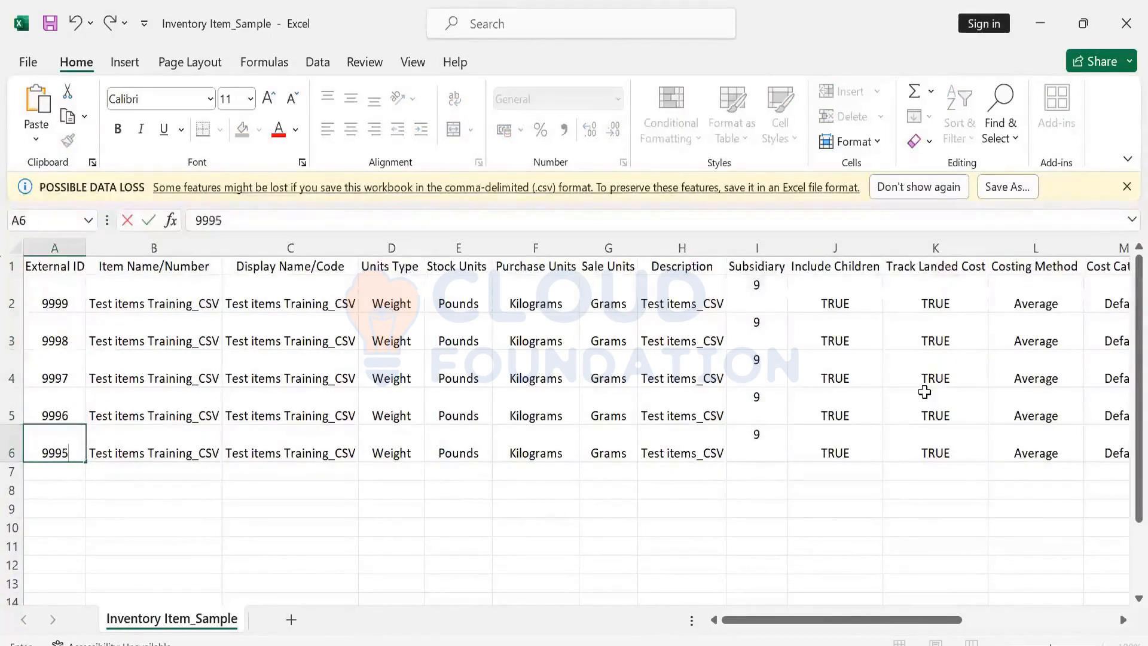
key(Tab)
Change the Item Name/Number in B3 to "Test items2 Training_CSV" and in B4 to "Test items3 Training_CSV"
key(Up)
key(Up)
key(Up)
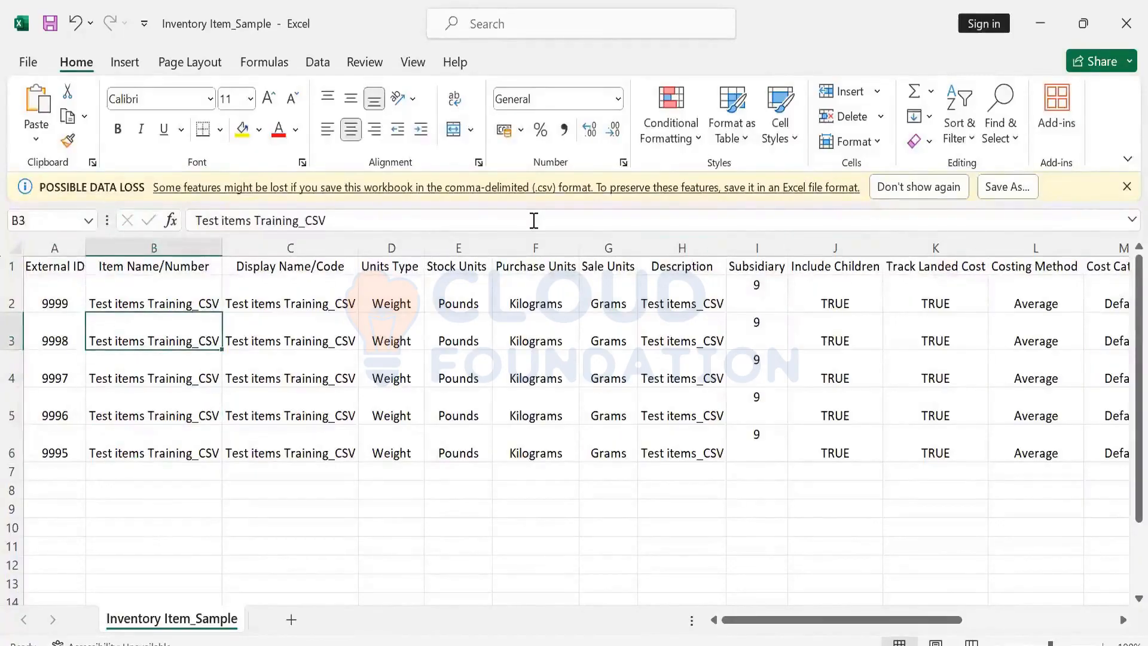
click(534, 220)
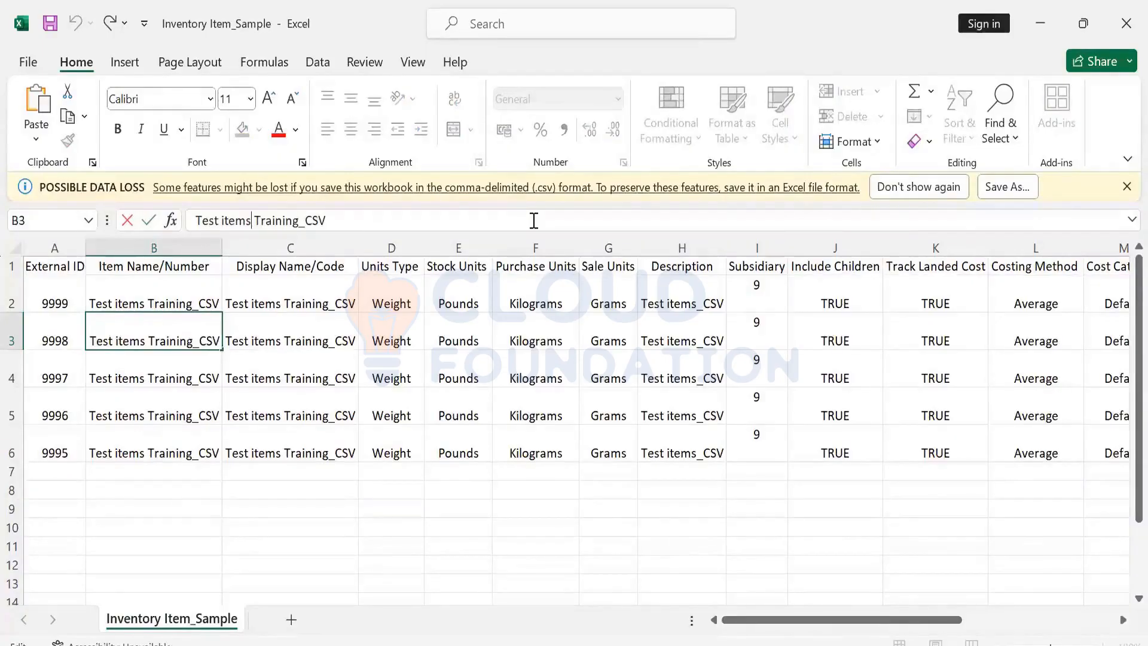
text(2)
key(Tab)
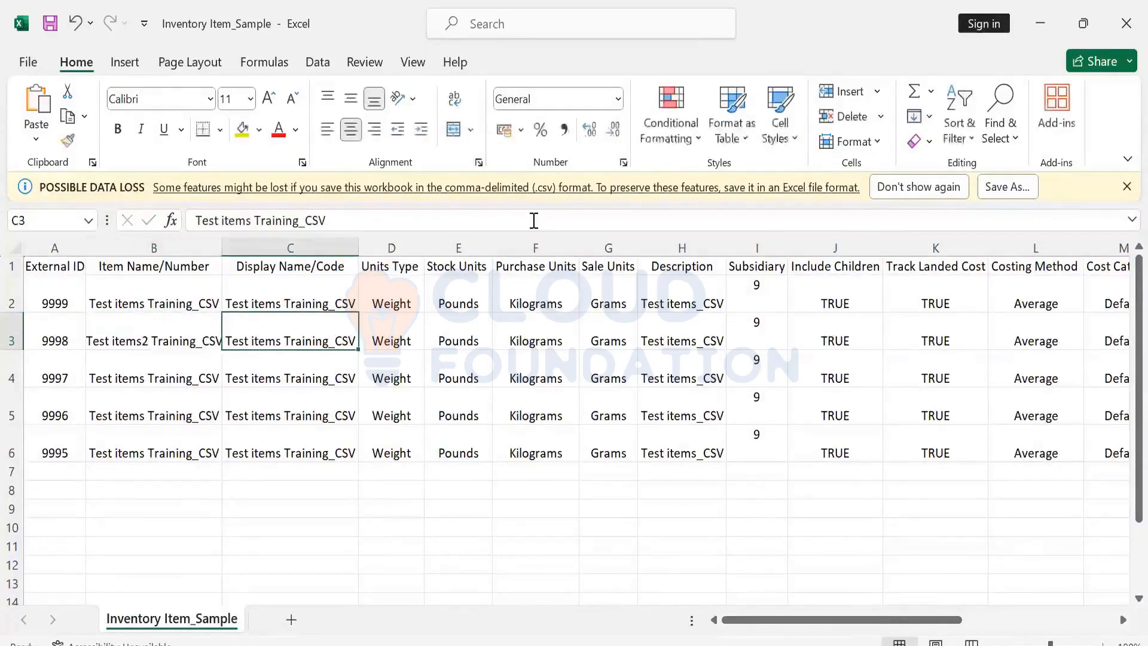
click(173, 374)
click(255, 220)
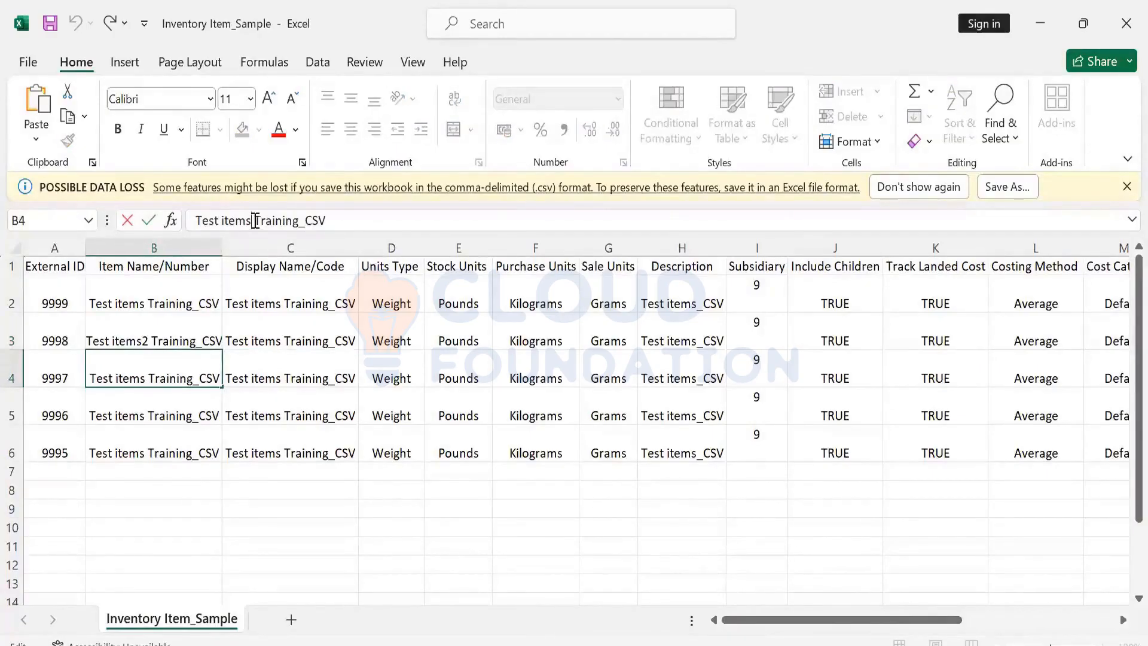
text(3)
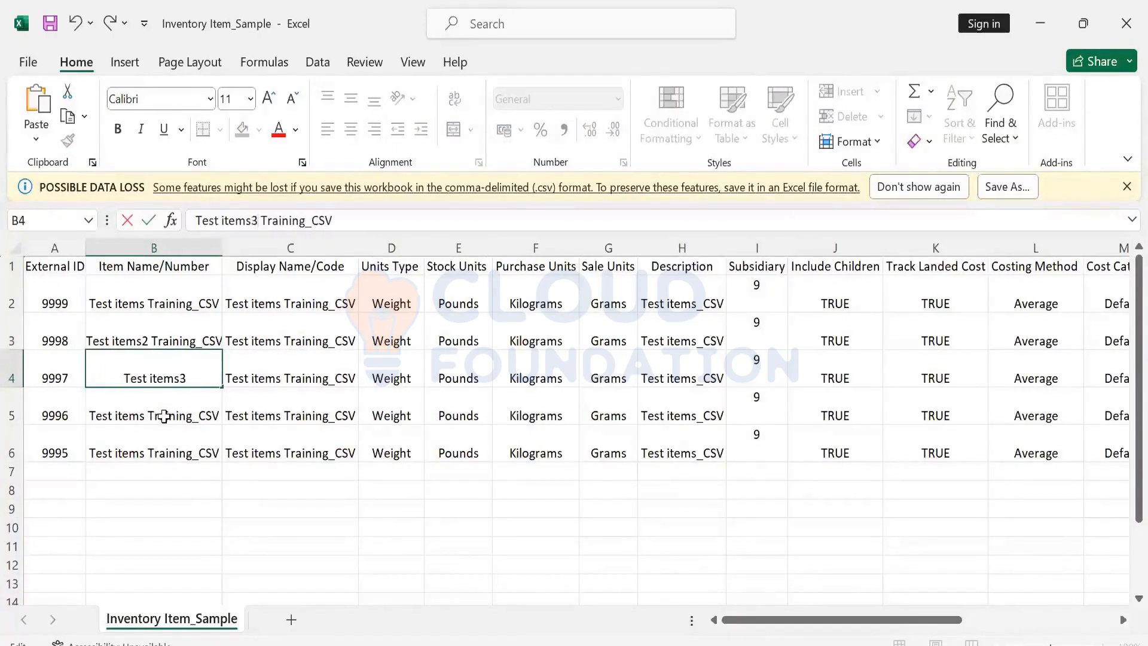
key(Return)
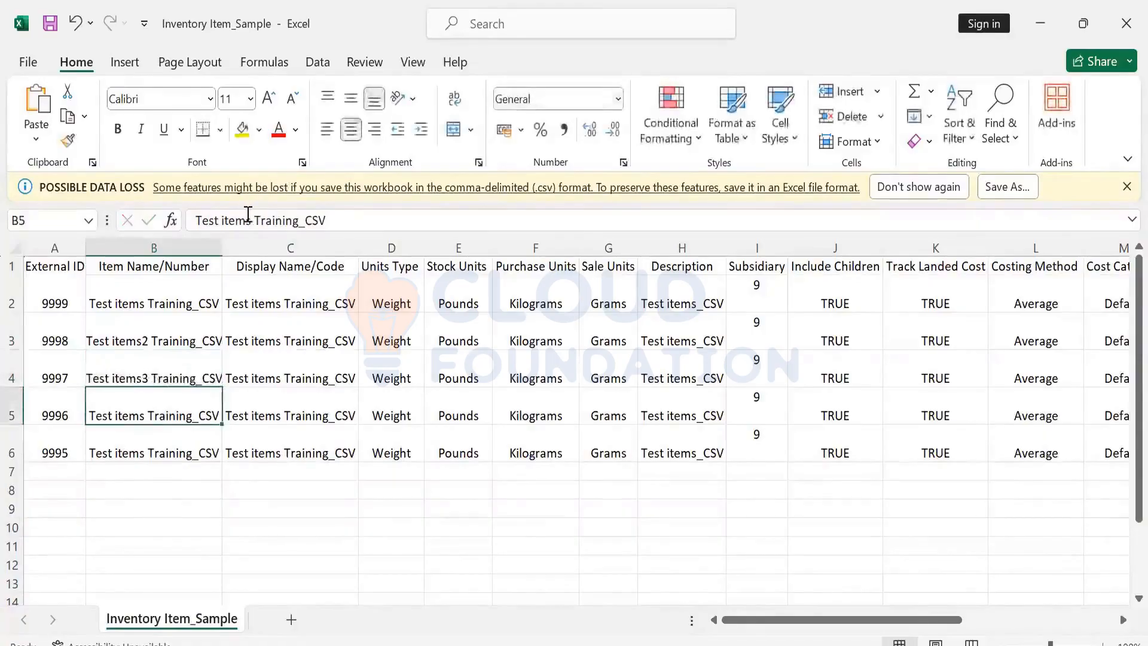
Change the Item Name/Number in B5 to "Test items4 Training_CSV" and in B6 to "Test items5 Training_CSV"
click(250, 219)
text(4)
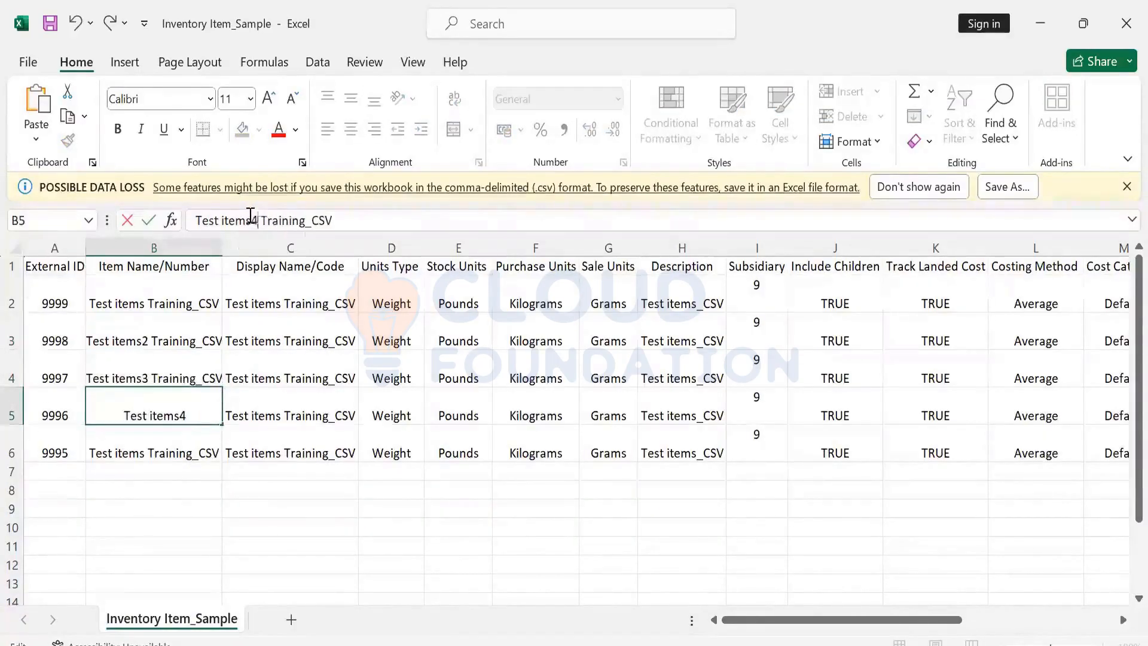
key(Return)
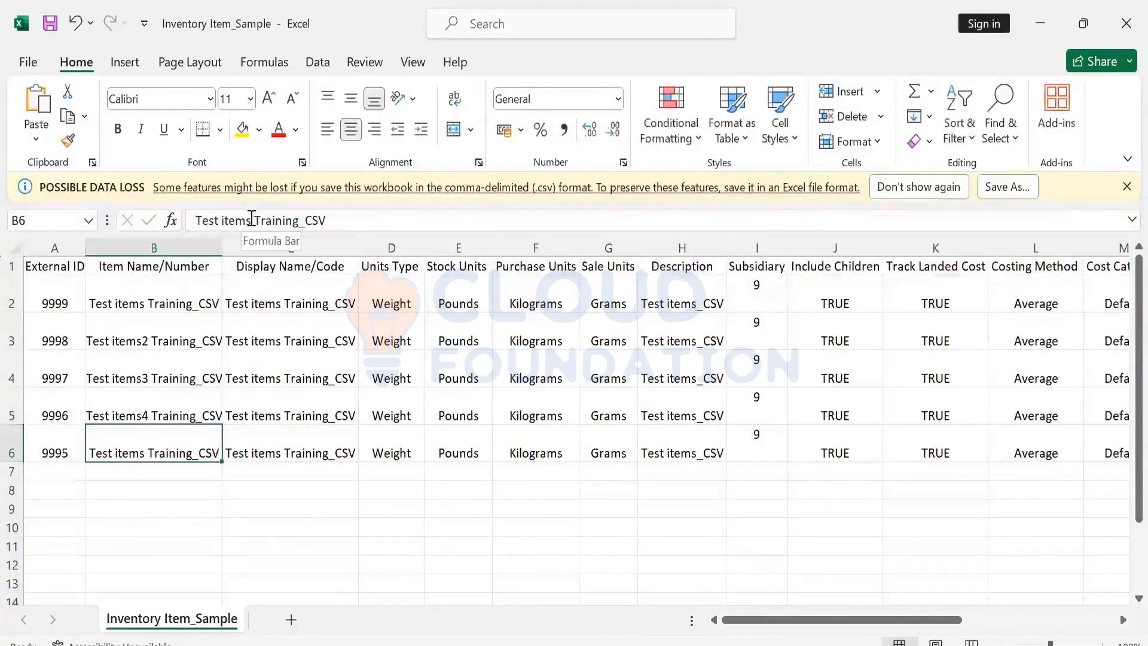
click(251, 219)
text(5)
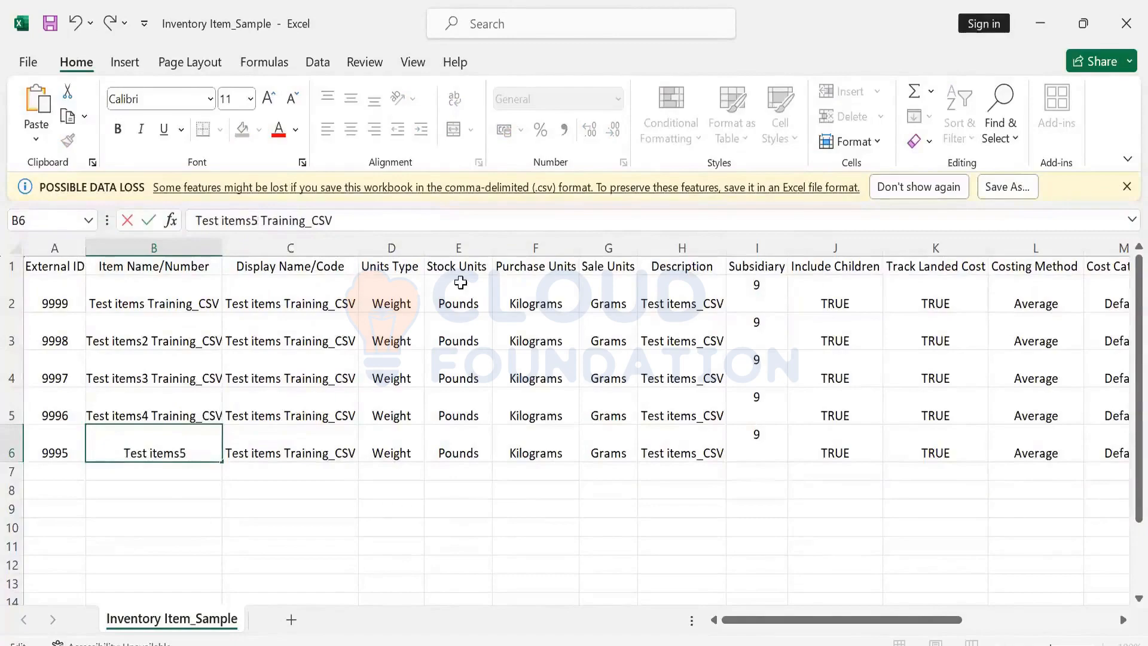
click(460, 282)
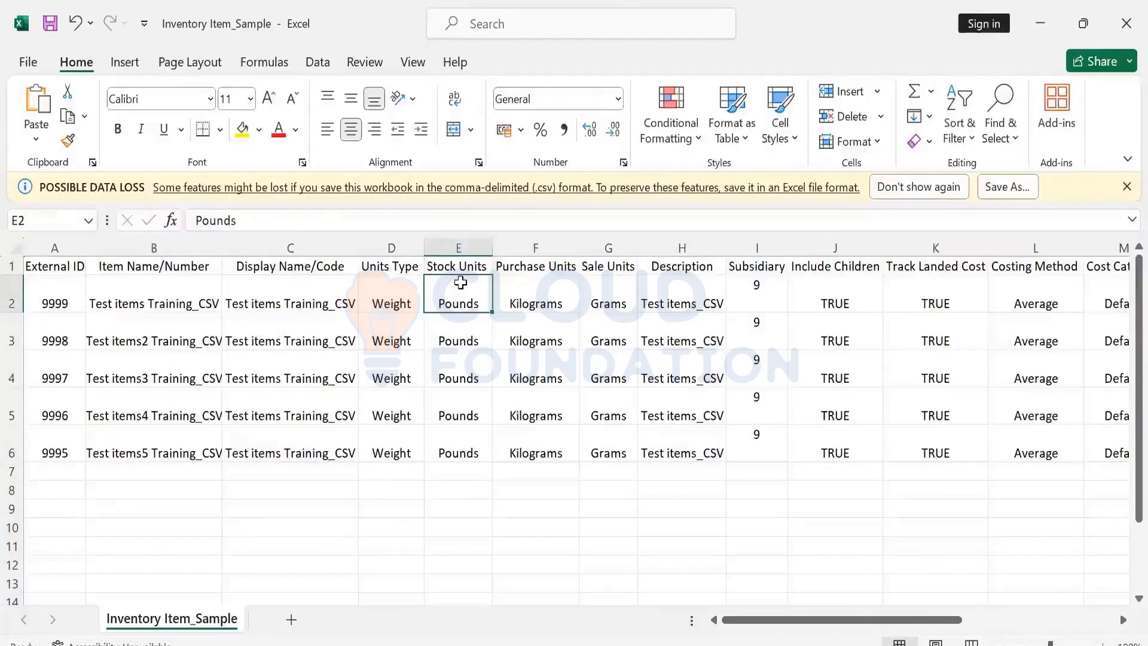
key(Left)
key(Left)
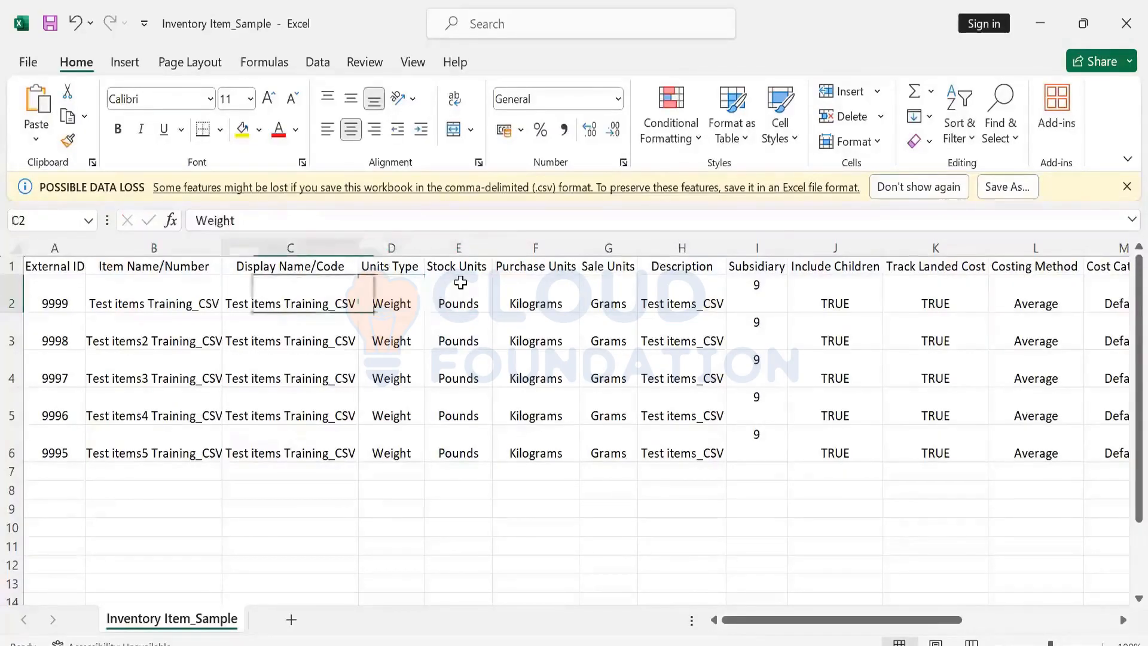
key(Left)
key(Left)
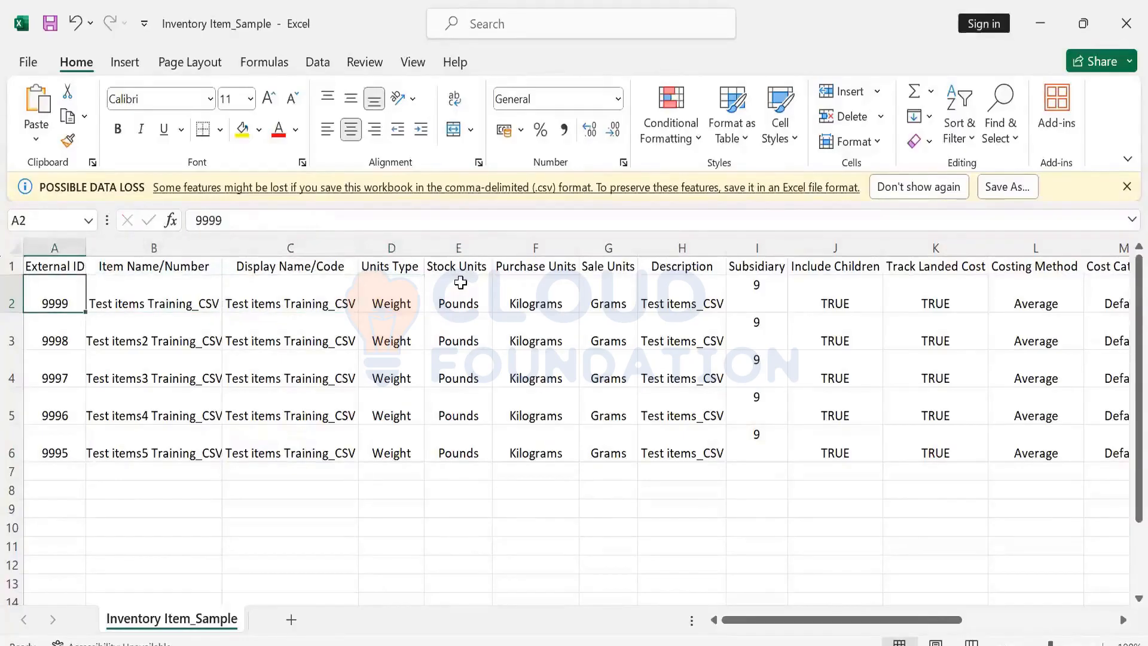
Review the first item's values in row 2, from External ID across to Include Children
key(Up)
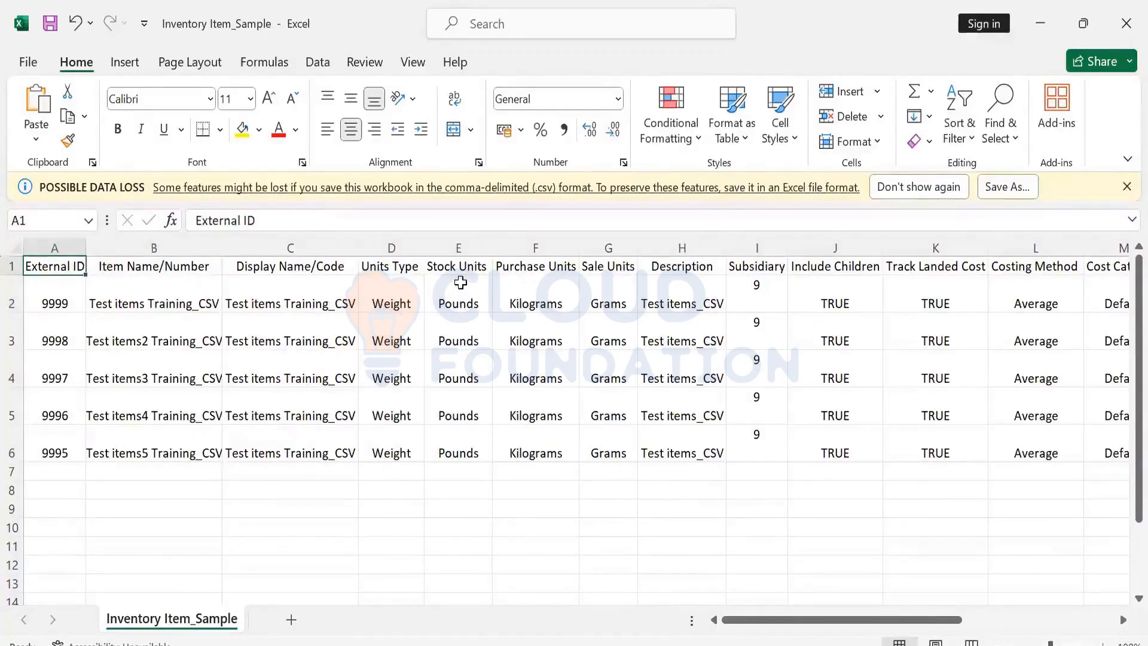
key(Down)
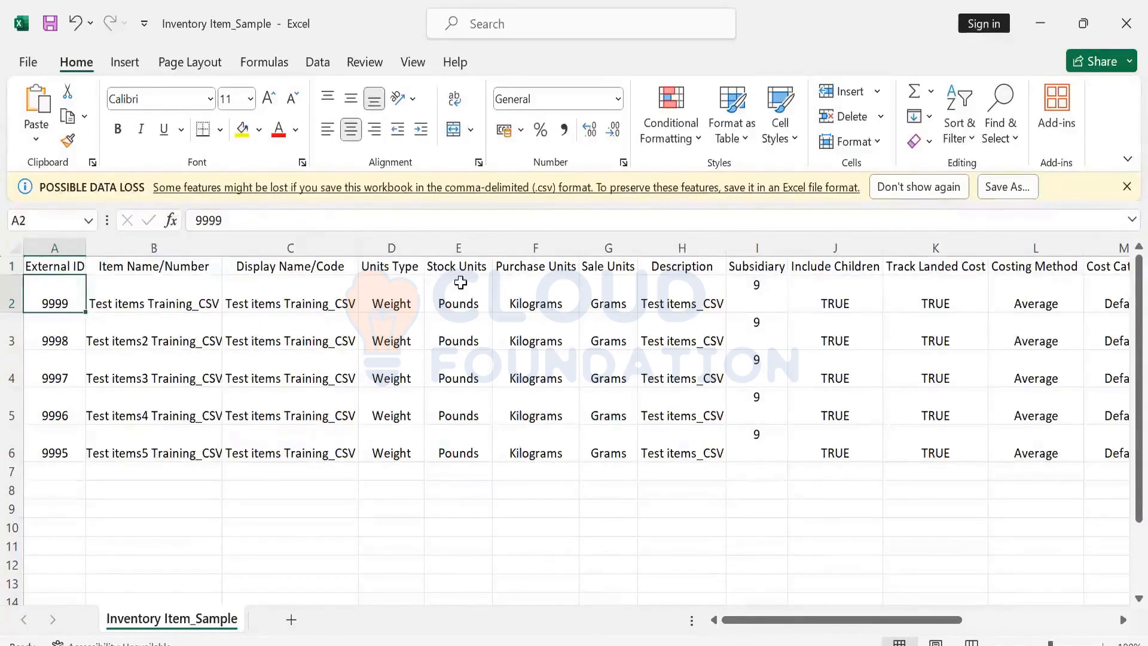
key(Right)
key(Right)
key(Right)
key(Right)
key(Right)
key(Right)
key(Right)
key(Right)
key(Right)
key(Left)
key(Left)
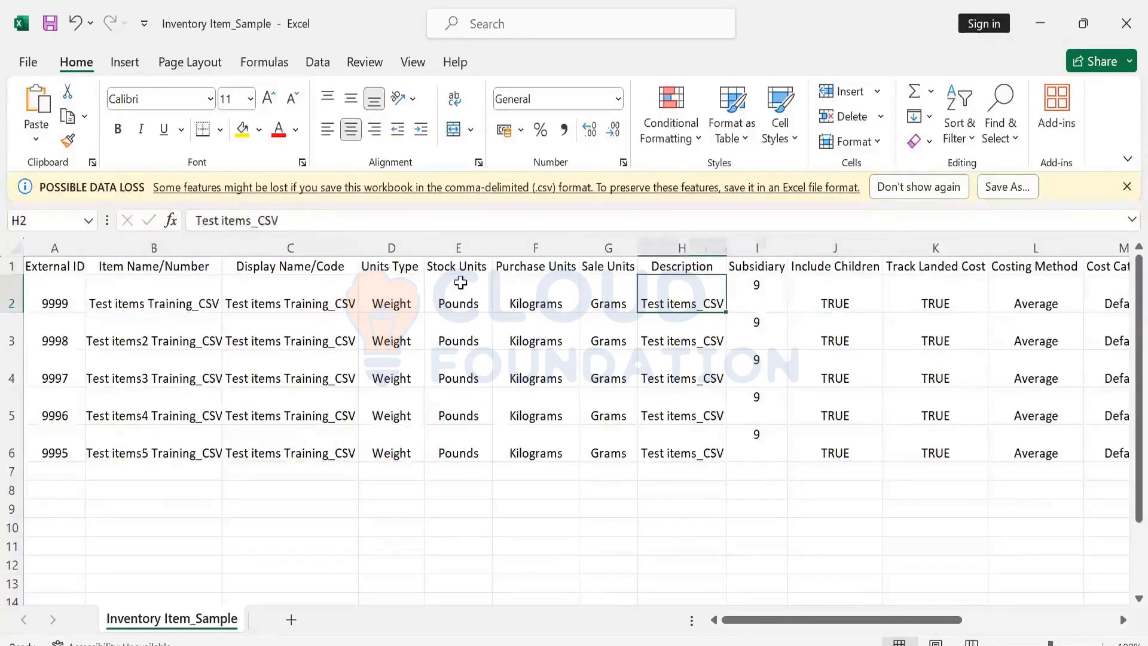
Copy the item names in B2:B6 into the Display Name/Code column, cells C2:C6
key(Left)
key(Left)
key(Left)
key(Left)
key(Left)
key(Left)
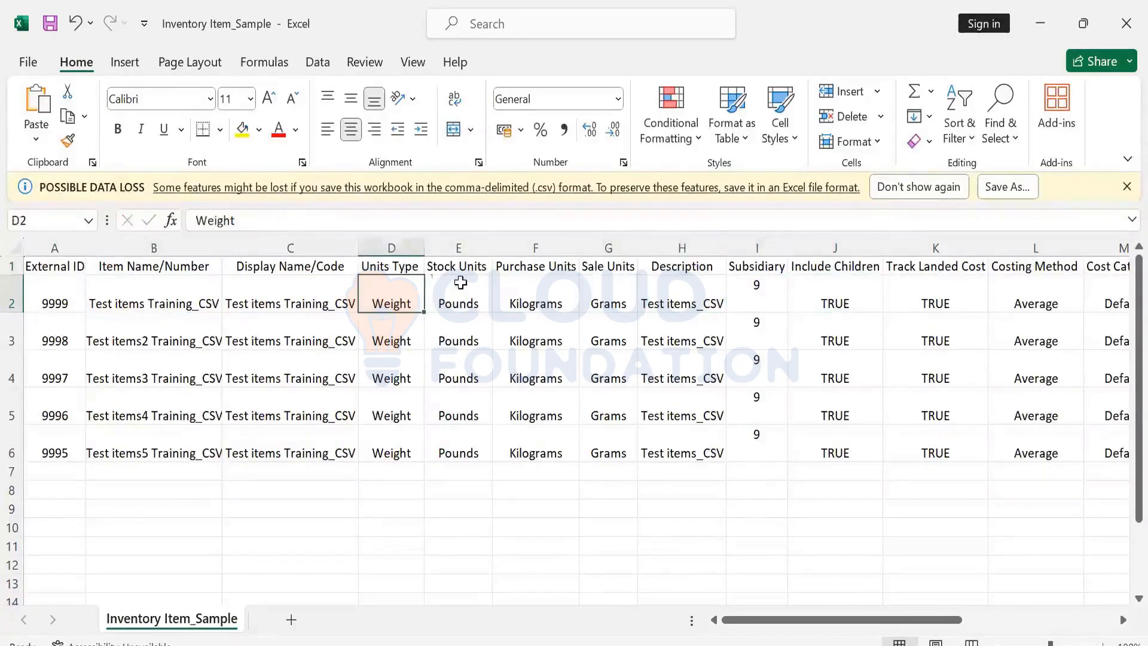
key(shift+Down)
key(shift+Down)
key(shift+Down)
key(shift+Down)
key(shift+Down)
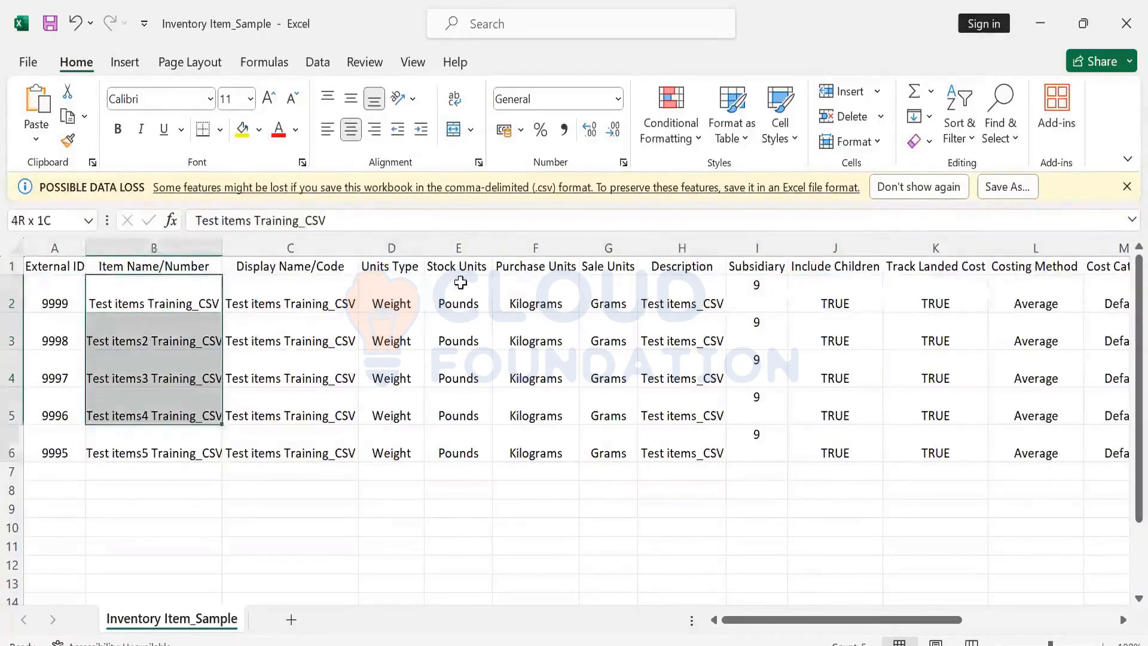
key(shift+Up)
key(ctrl+c)
key(Right)
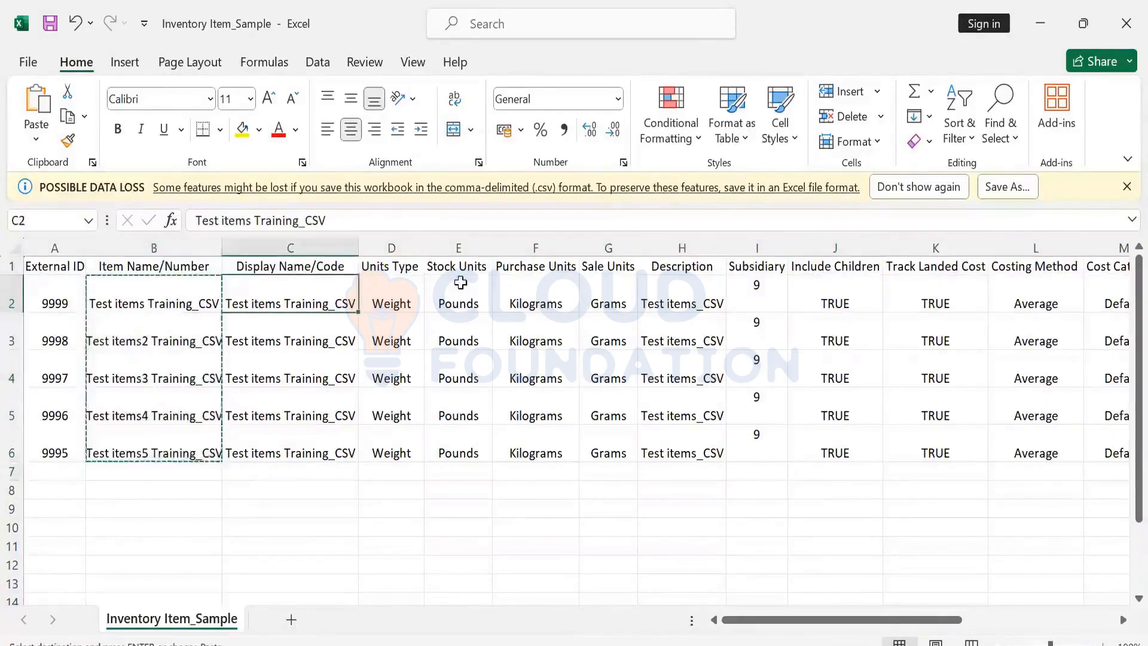
key(ctrl+v)
Paste the copied item names into the Description column, cells H2:H6, and return to cell A2
key(Right)
key(Right)
key(Right)
key(Right)
key(Right)
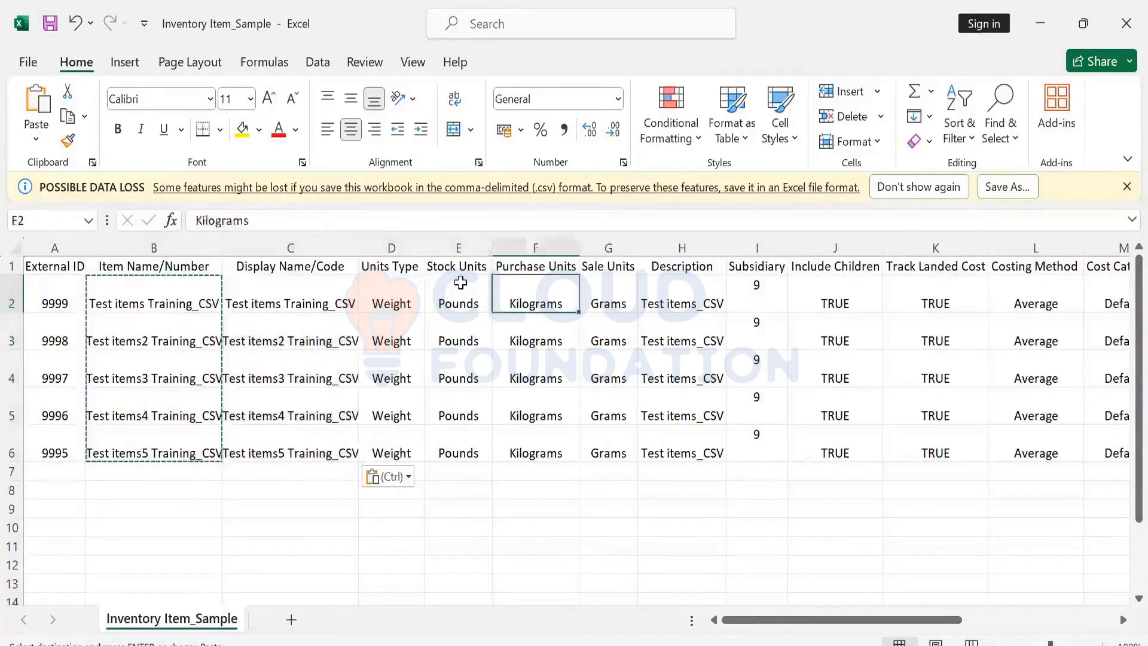
key(ctrl+v)
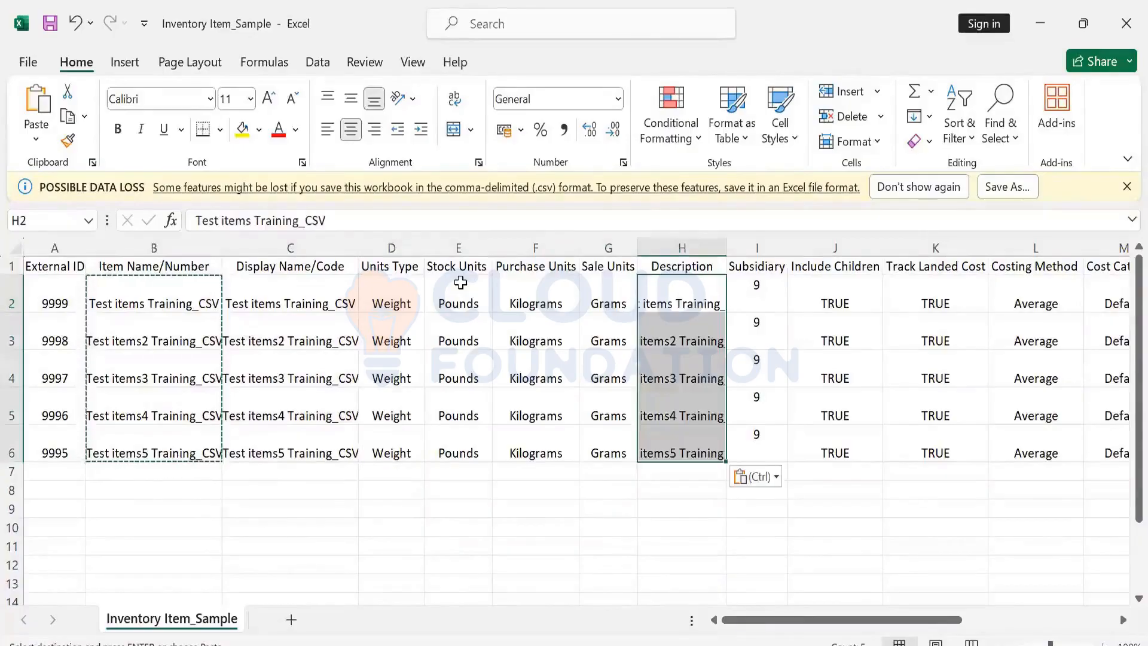
key(Escape)
key(Left)
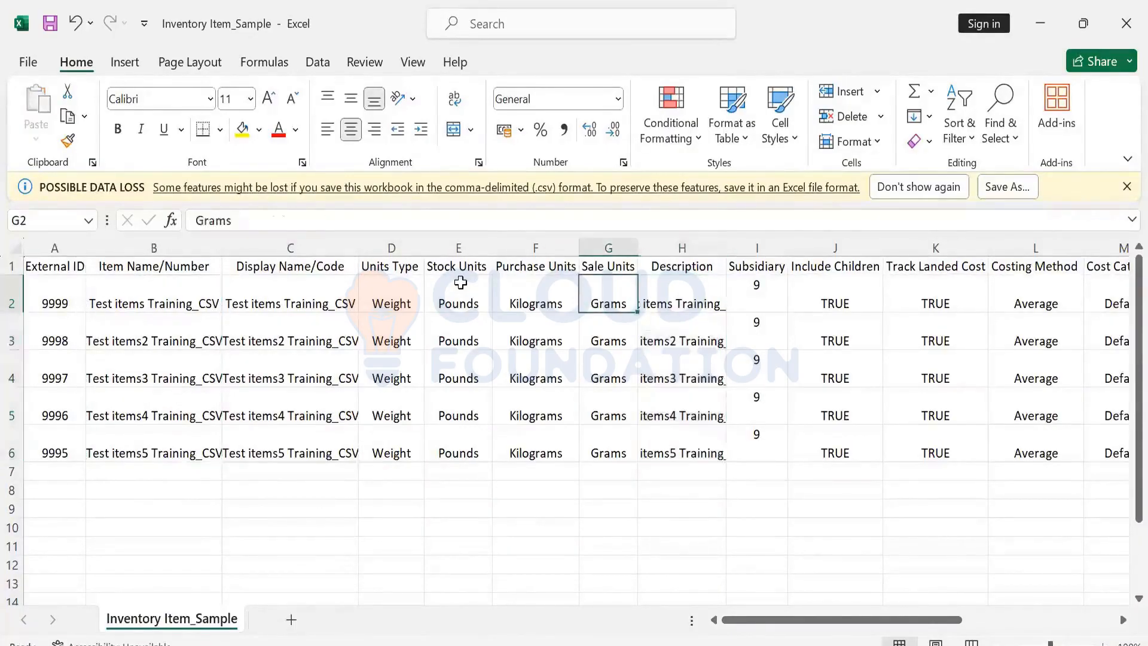
key(Left)
key(Left)
key(Left)
key(Left)
key(Left)
key(Left)
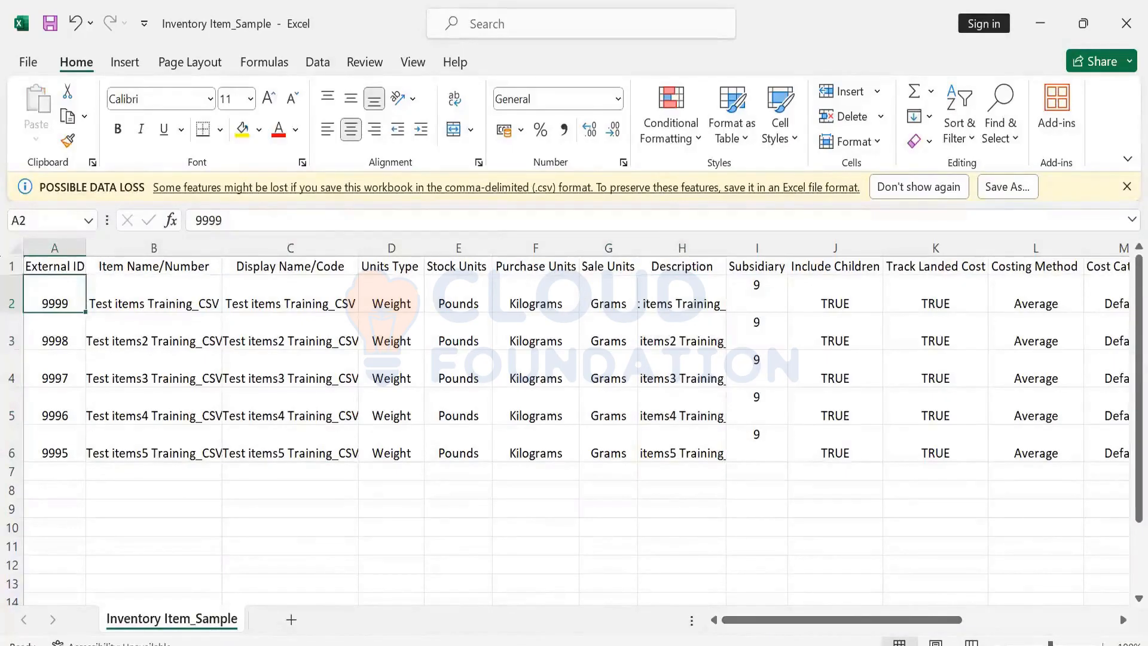
Switch to NetSuite and open the Import Assistant for importing CSV records
click(503, 644)
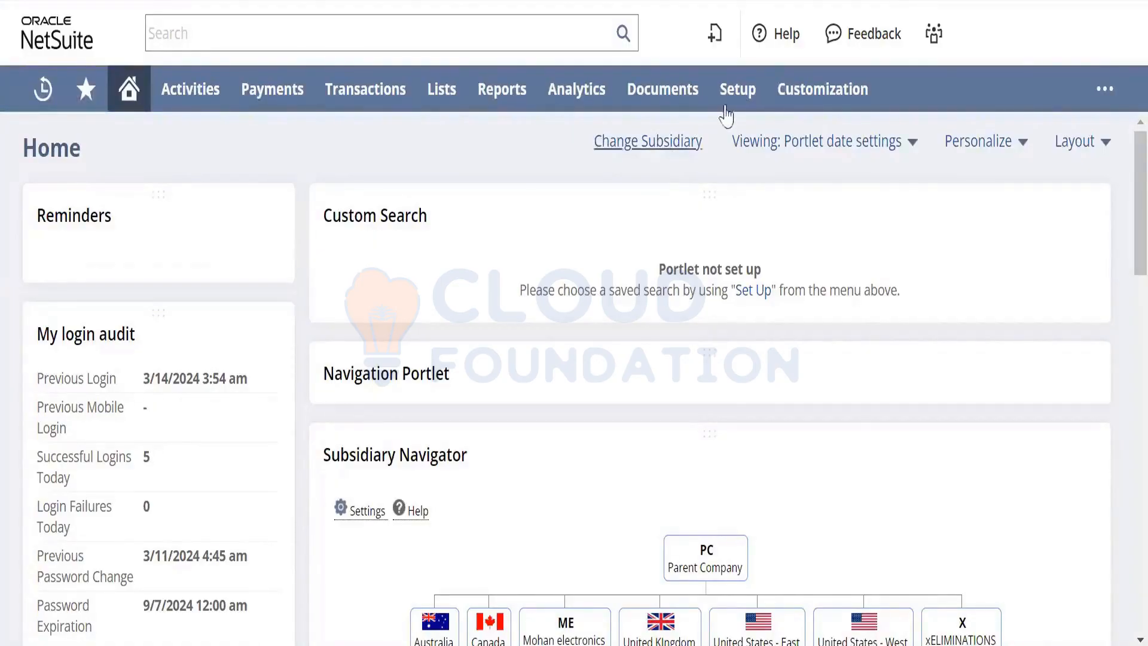
mouse_move(732, 96)
mouse_move(776, 441)
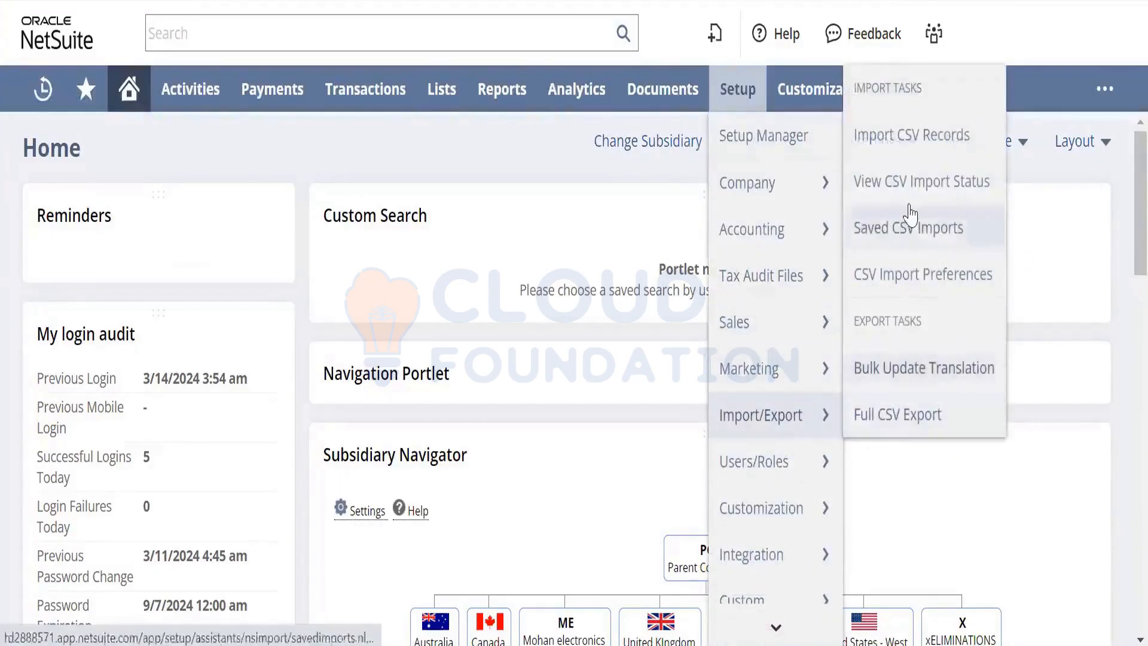
click(904, 150)
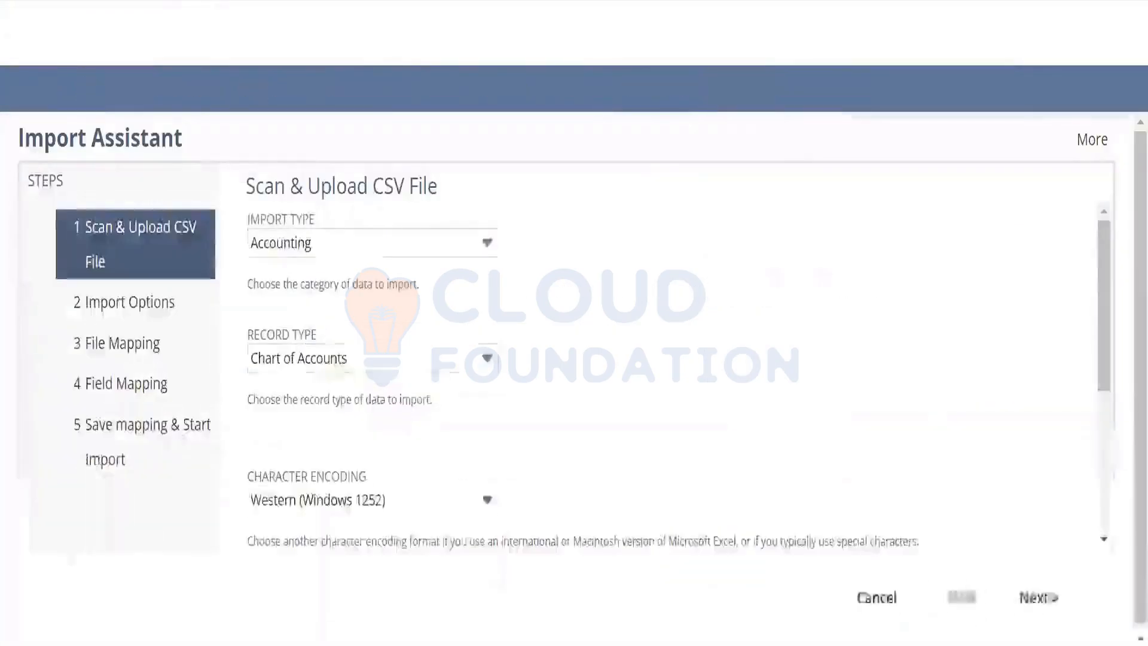
Switch to the Inventory Item_Sample workbook in Excel and check the prepared item rows
mouse_move(593, 643)
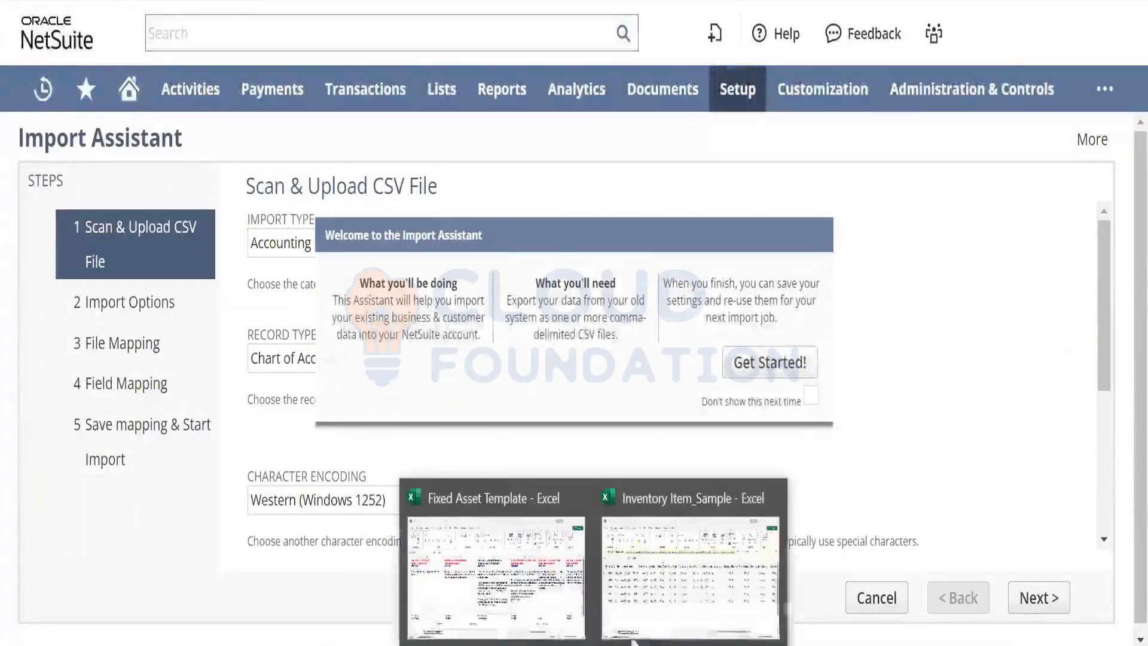
click(684, 623)
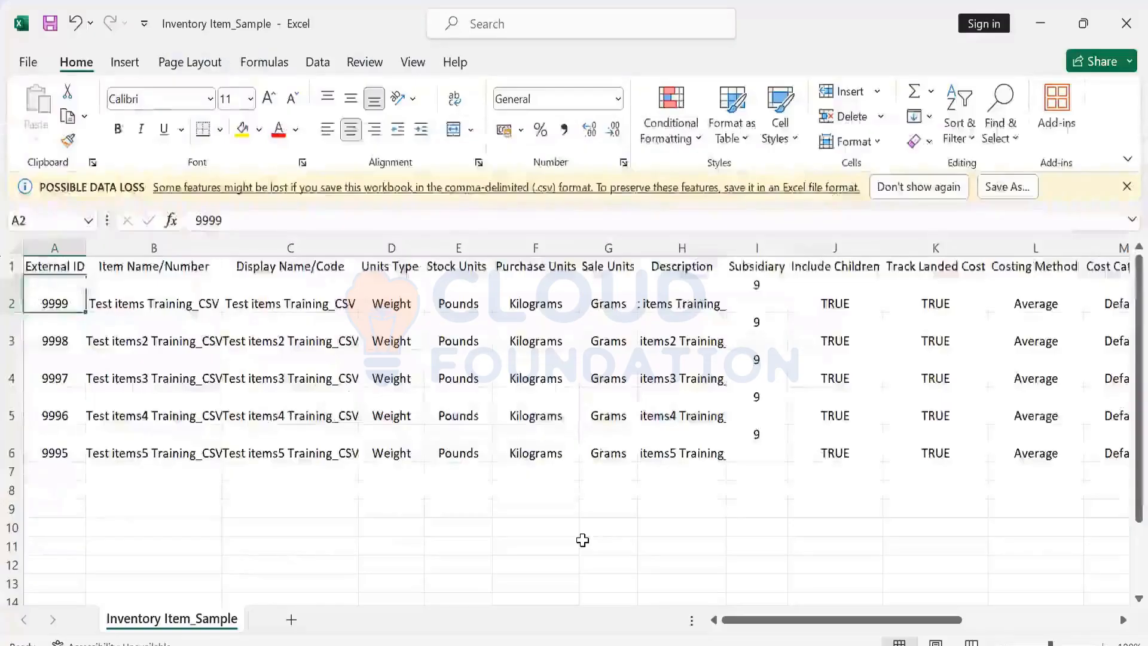
click(583, 540)
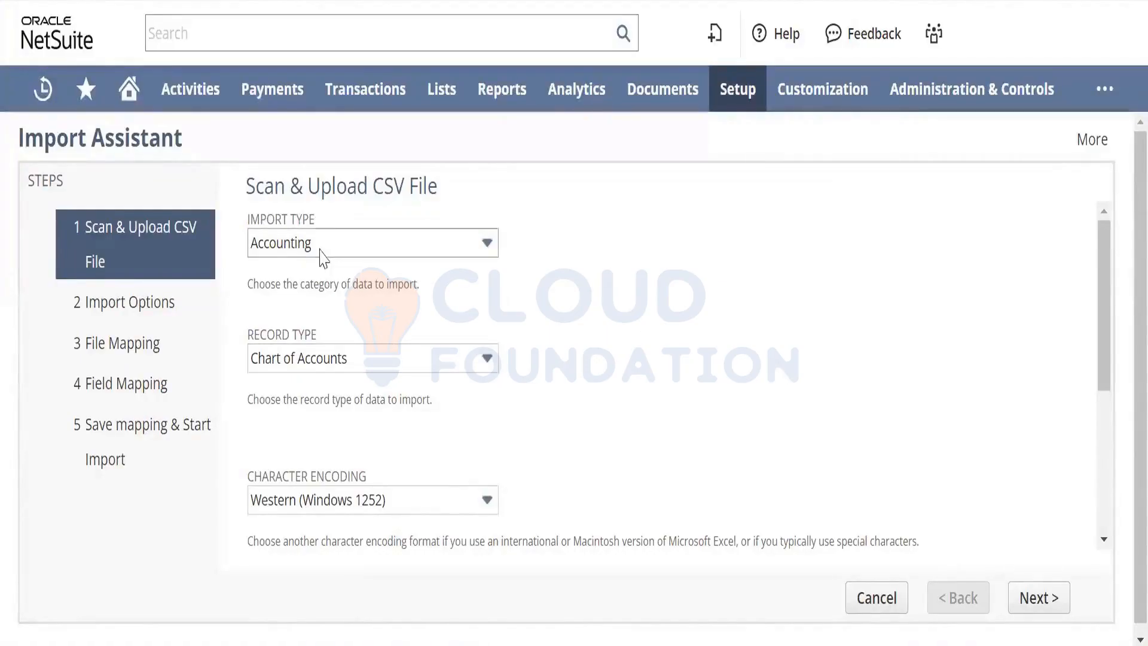
Set the import type to Items in NetSuite's Import Assistant
click(342, 256)
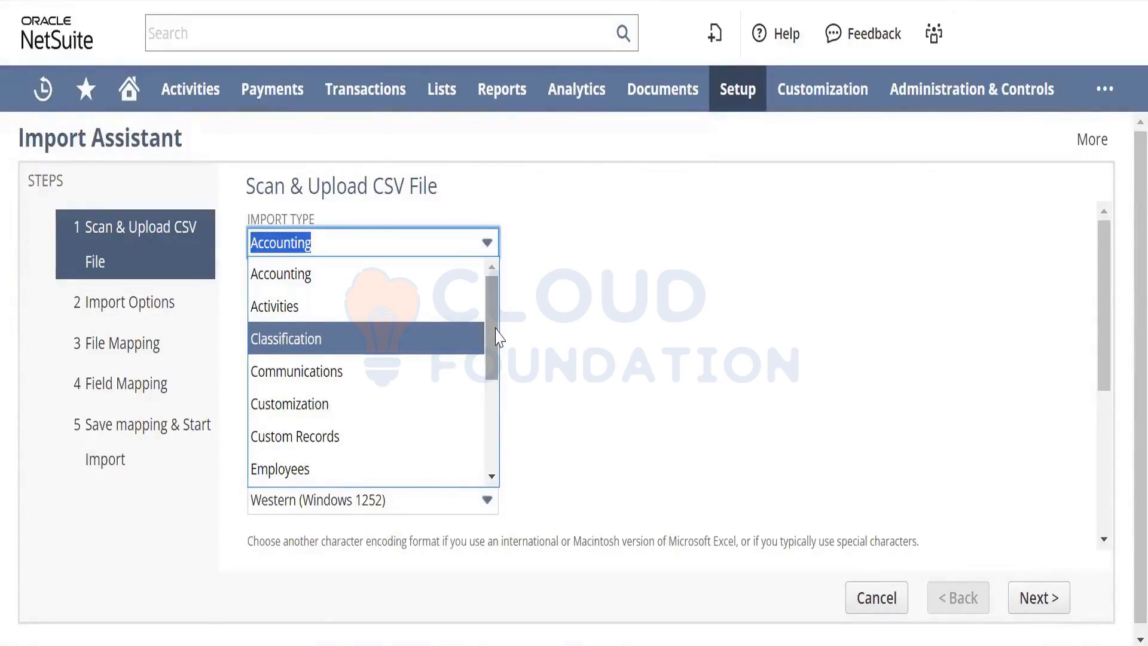
drag(496, 337, 494, 375)
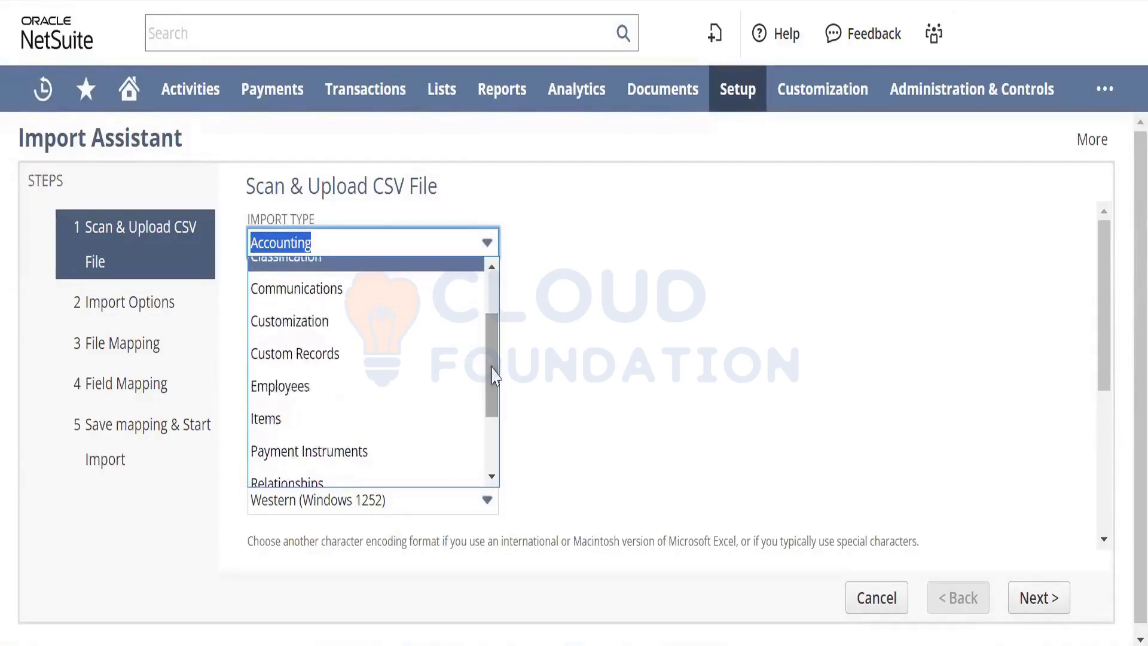
click(355, 431)
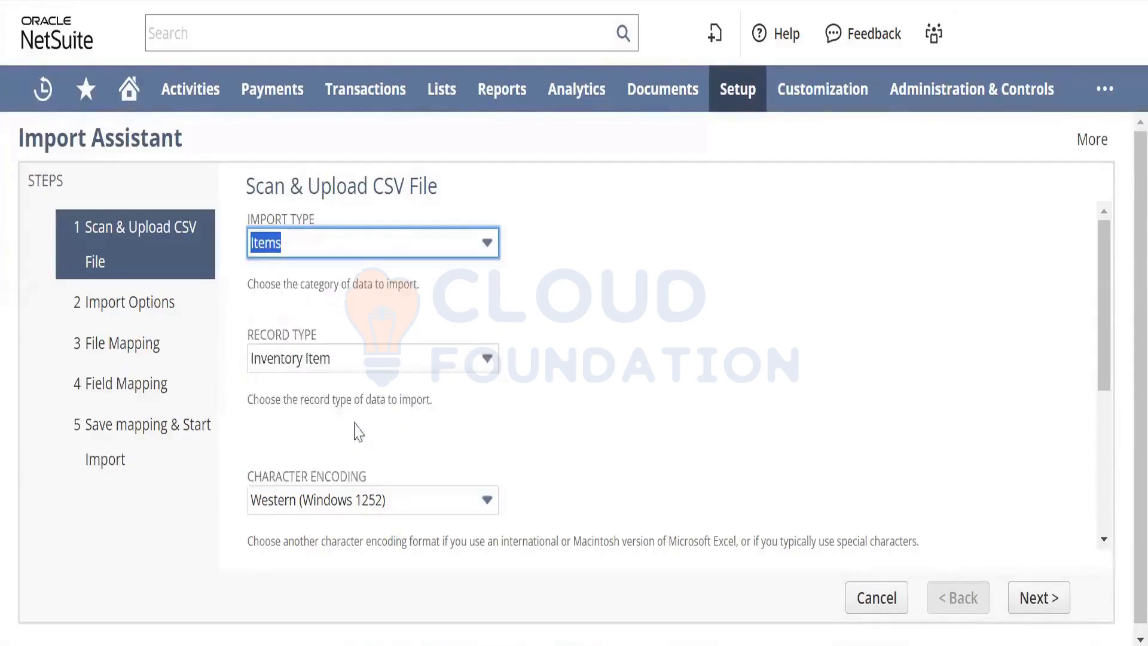
Browse the record types offered for the Items import type without changing the selection
click(486, 359)
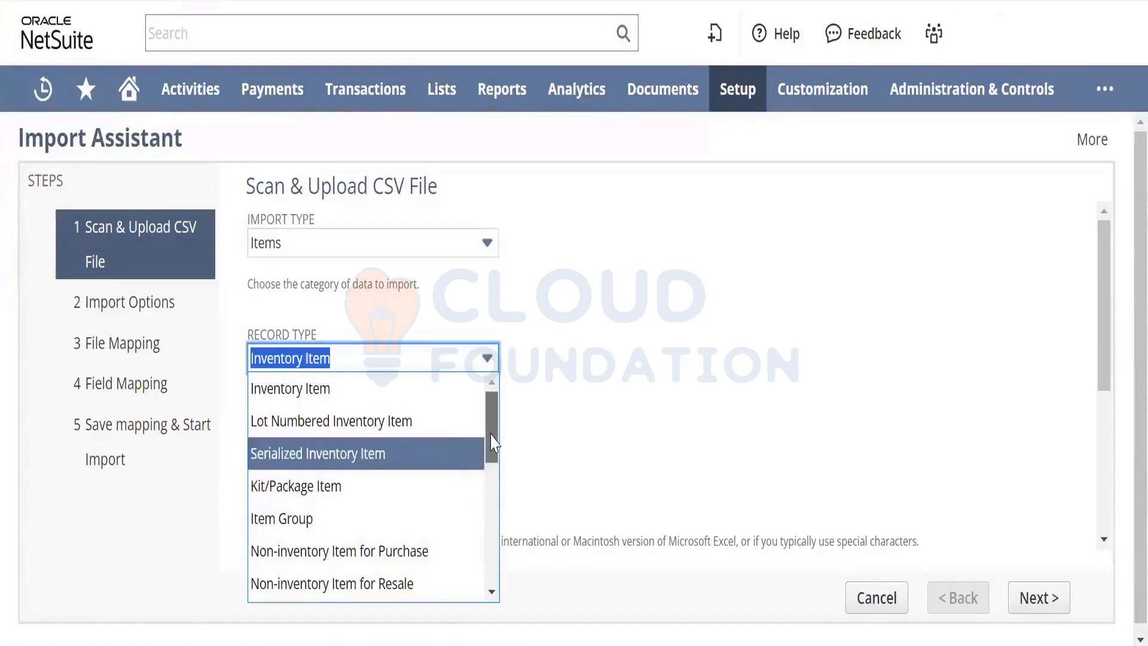
scroll(491, 452, down, 1)
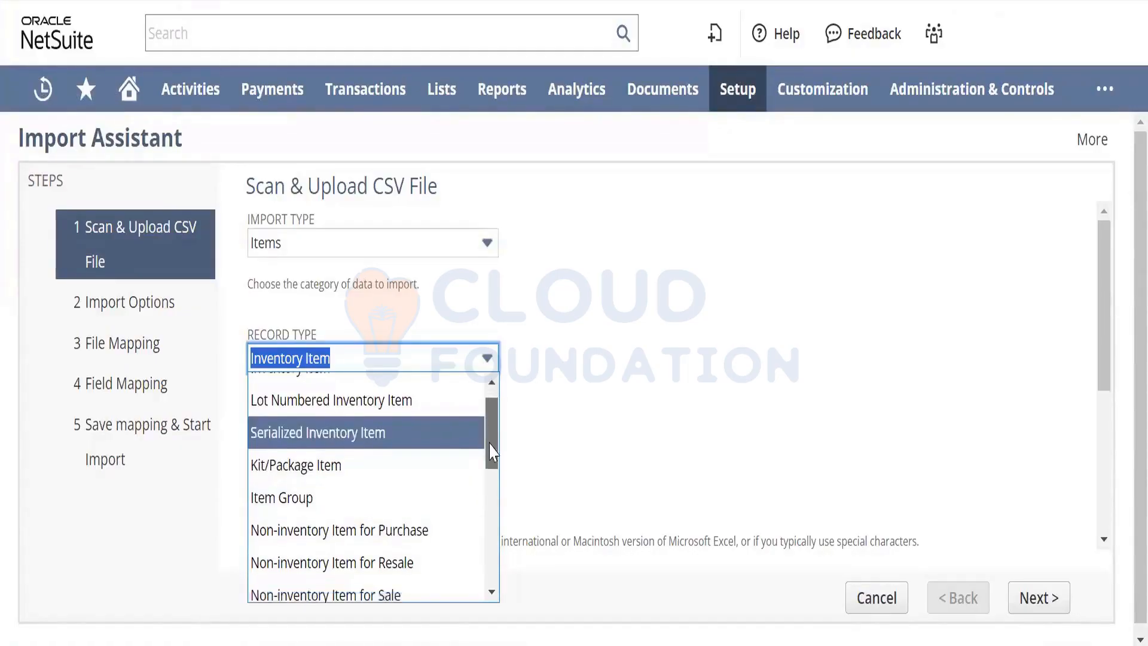
scroll(492, 452, down, 1)
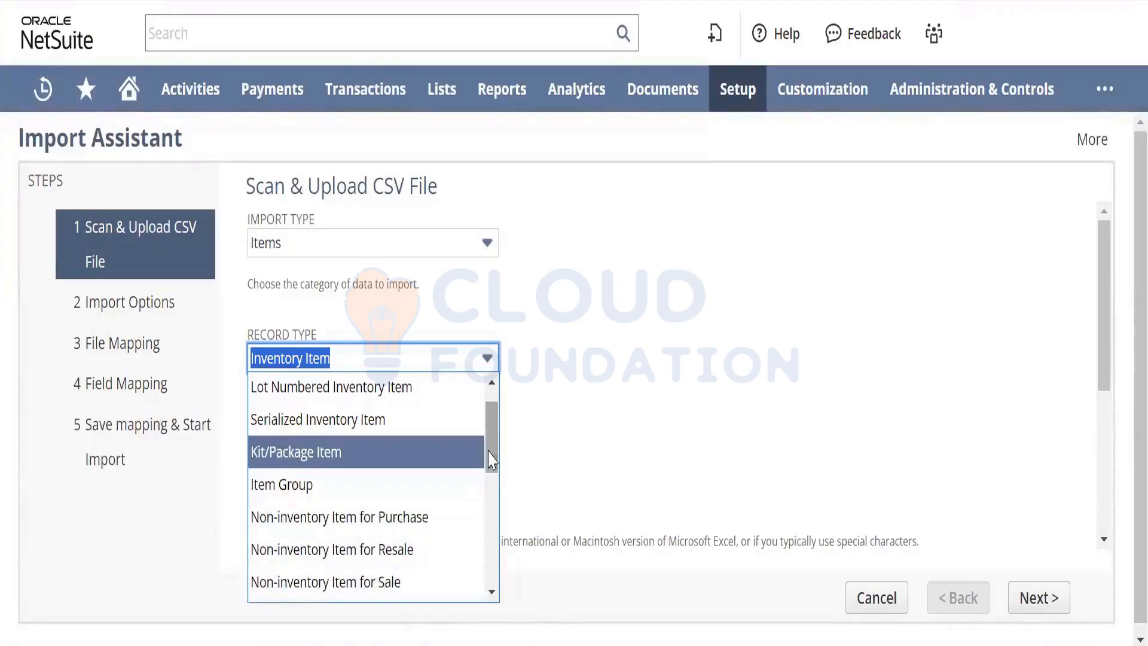
drag(492, 460, 490, 491)
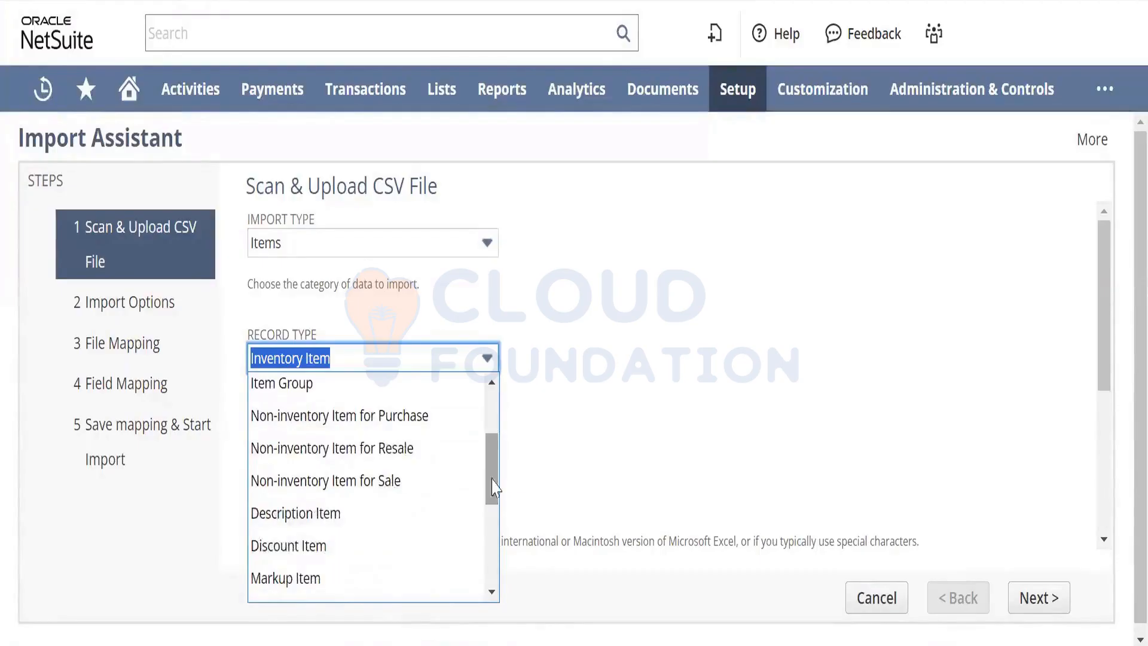
click(728, 362)
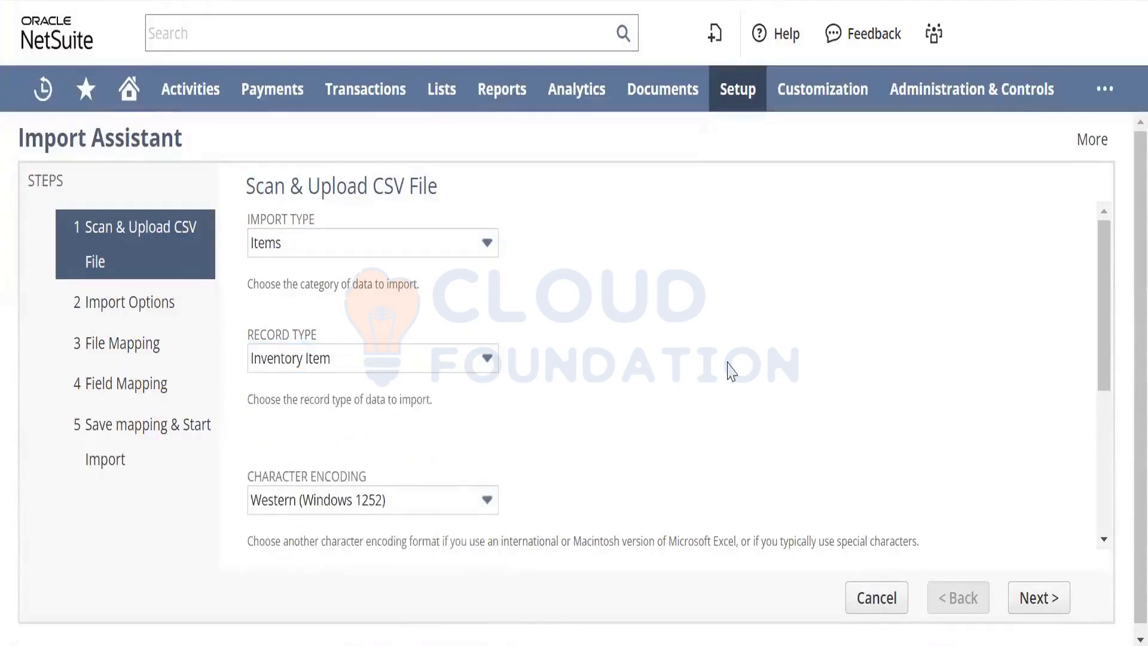
Change the import type to Accounting
click(461, 243)
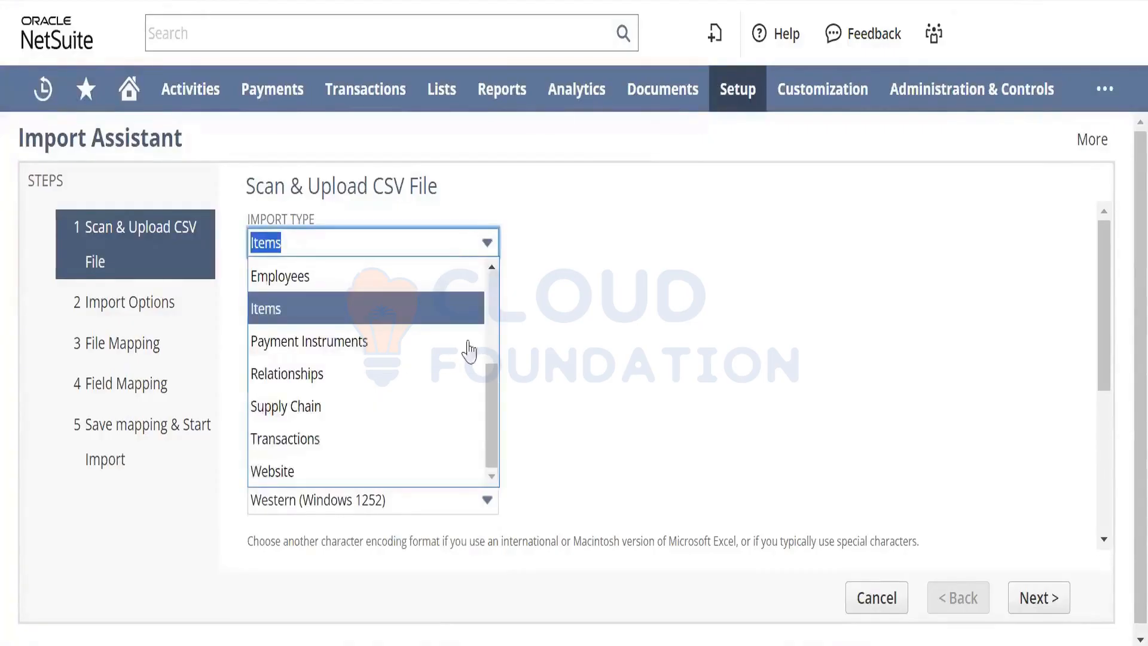
drag(496, 401, 502, 303)
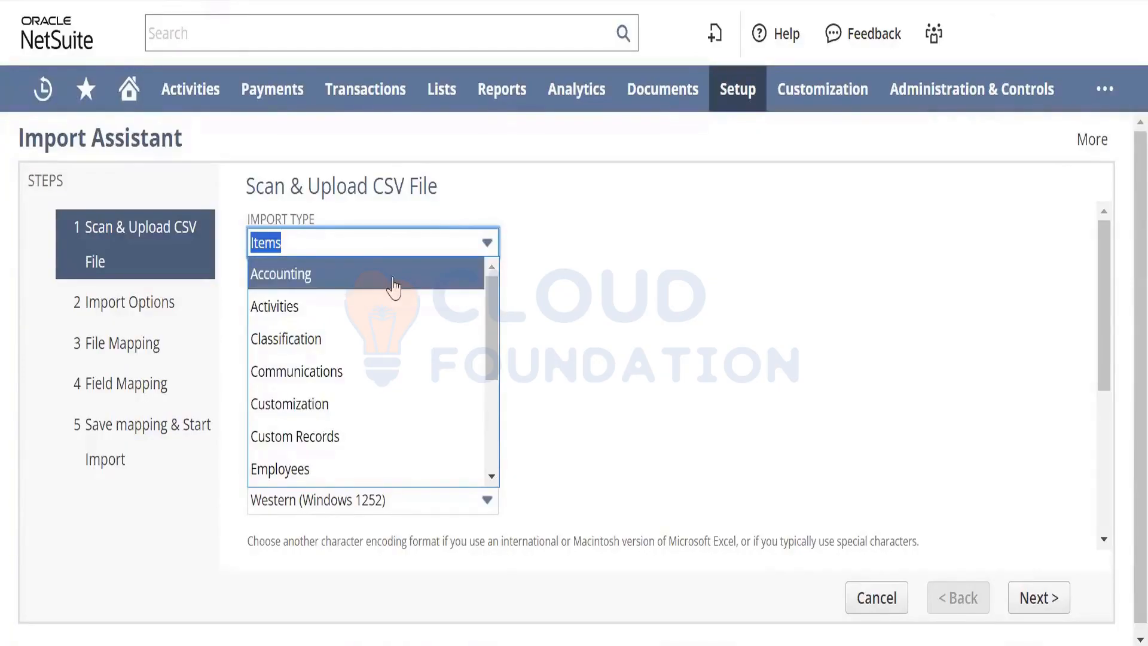
click(393, 286)
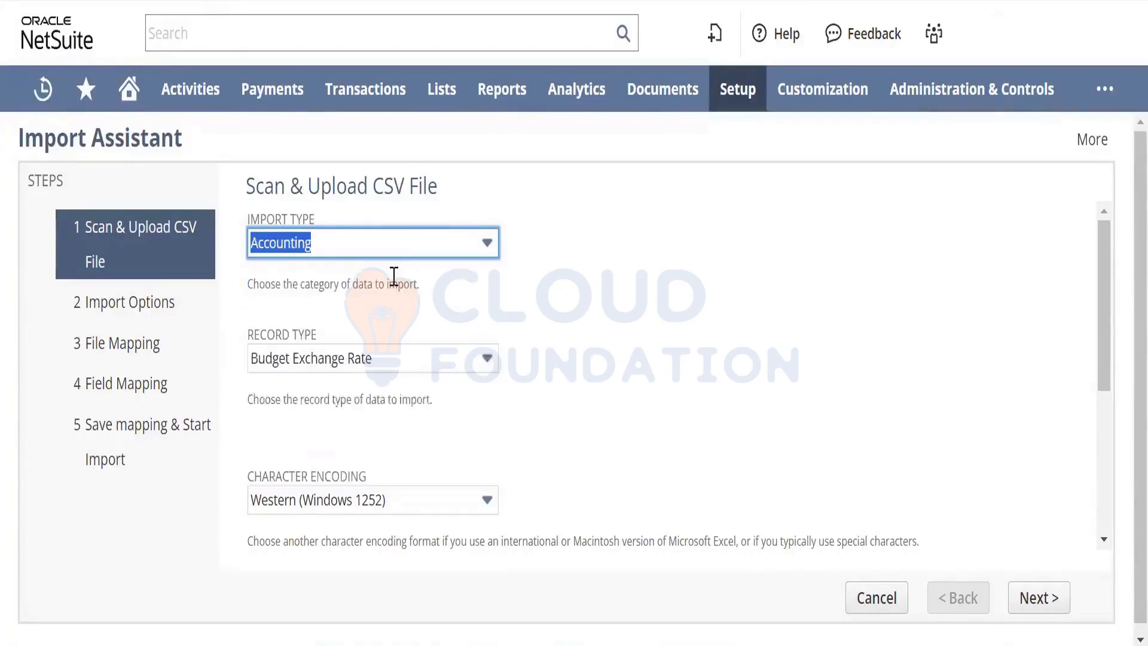
Look through the record types offered for the Accounting import type and leave the selection as it is
click(470, 358)
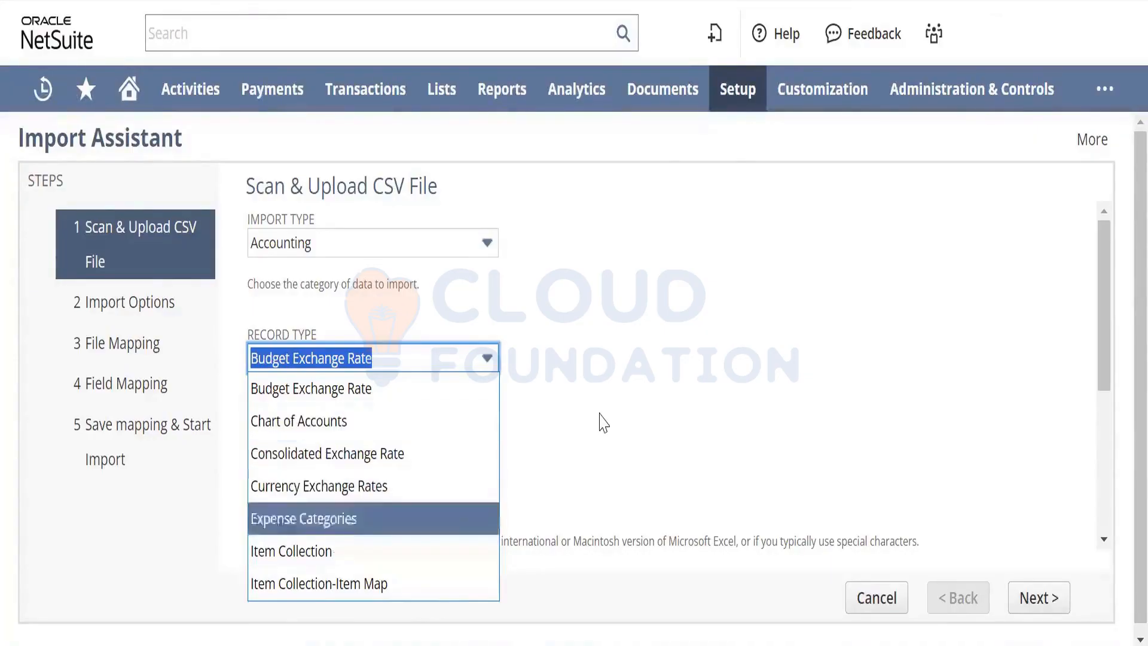
key(Up)
key(Up)
key(Up)
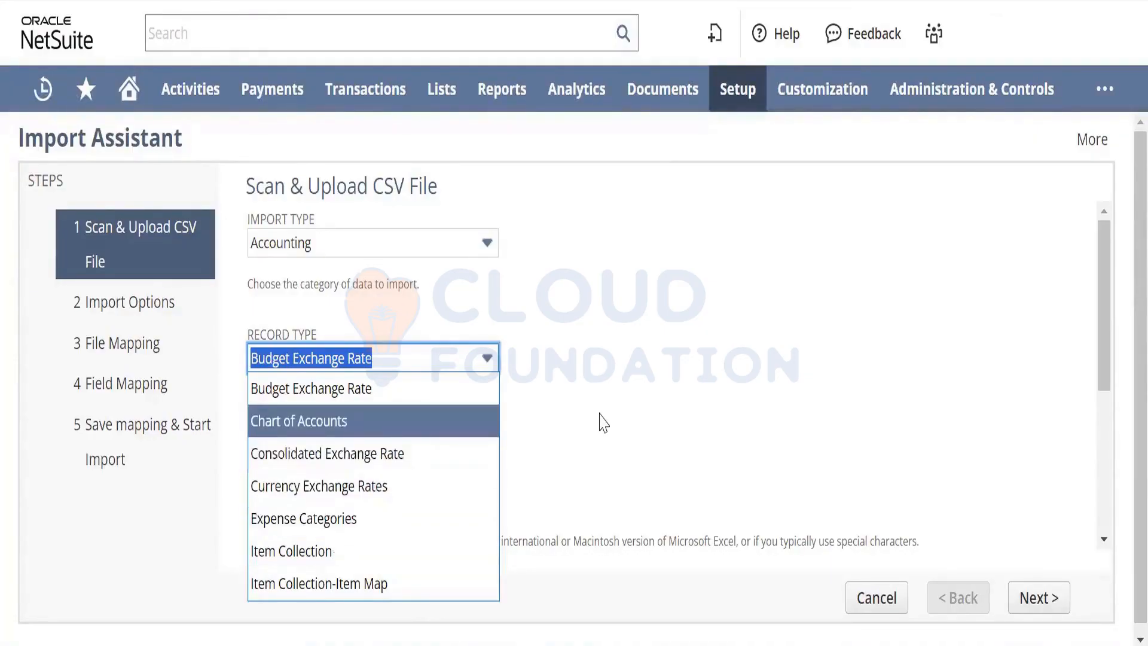
key(Escape)
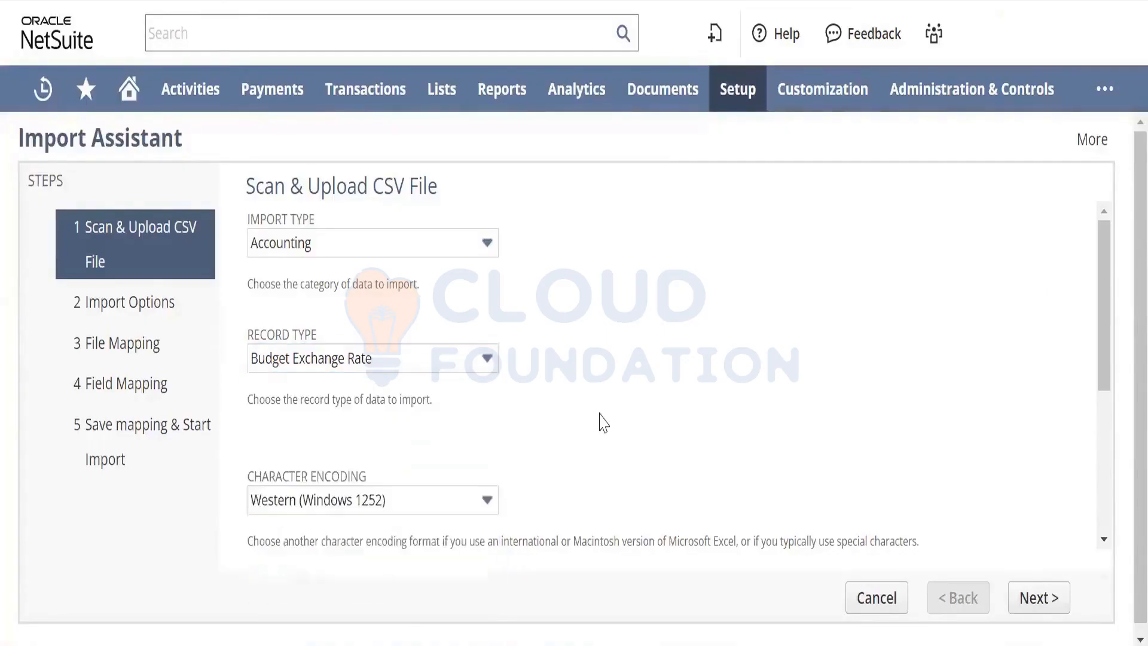
Set the import type to Activities and display its available record types
click(456, 249)
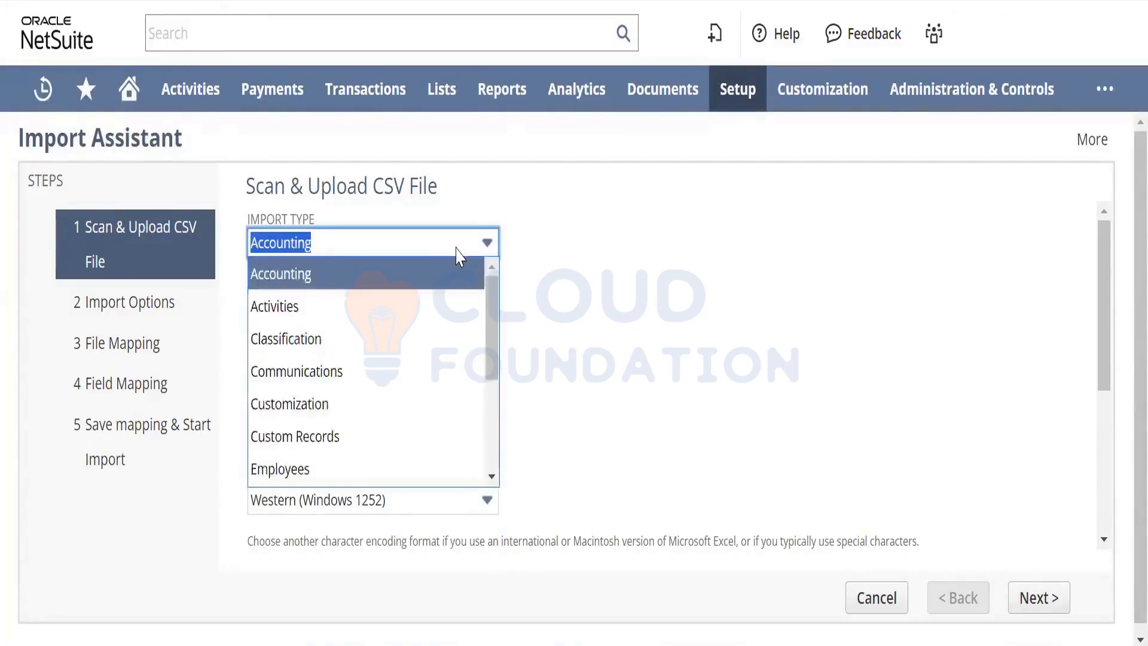
click(440, 305)
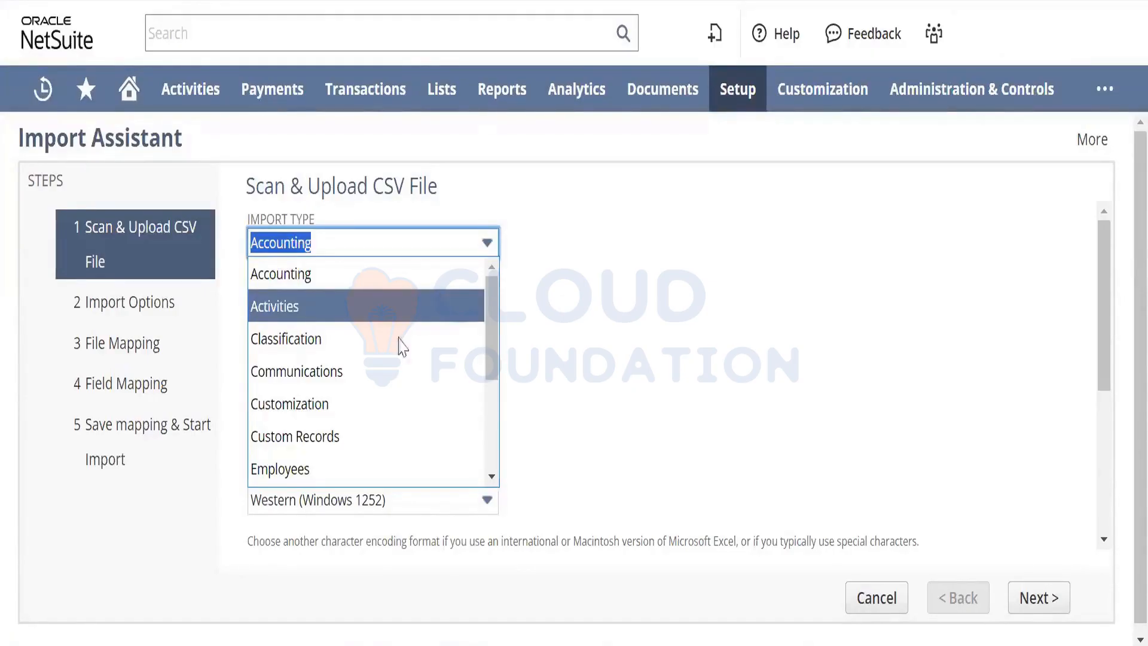
click(387, 365)
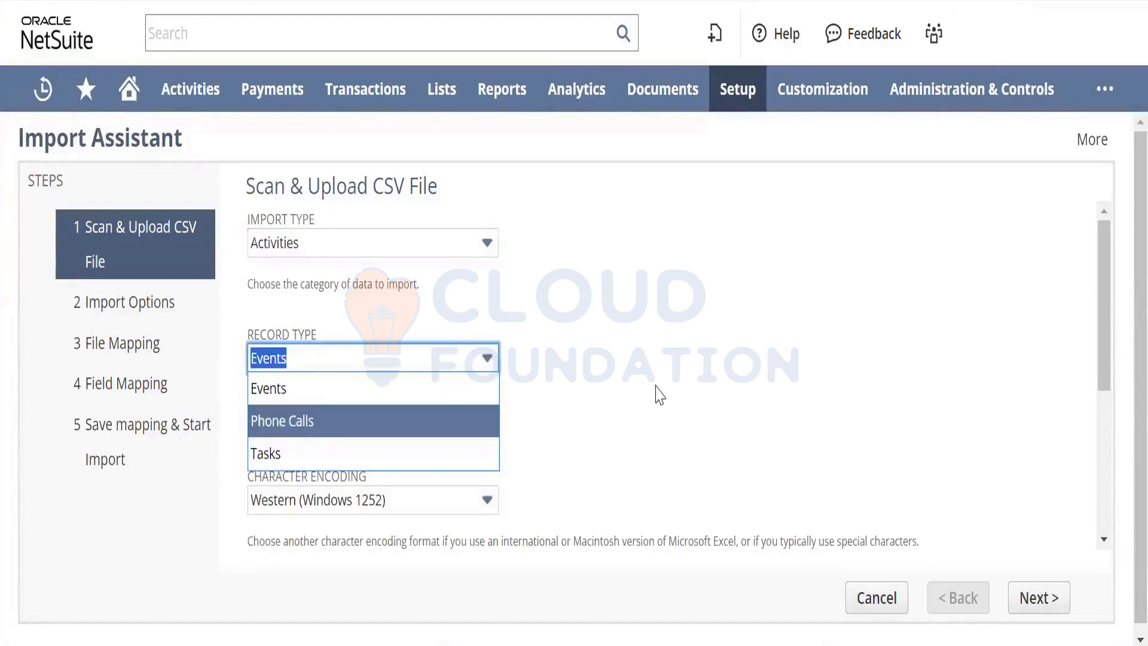
Close the record type choices and view the Scheduling entries in NetSuite's Activities area for comparison
click(221, 160)
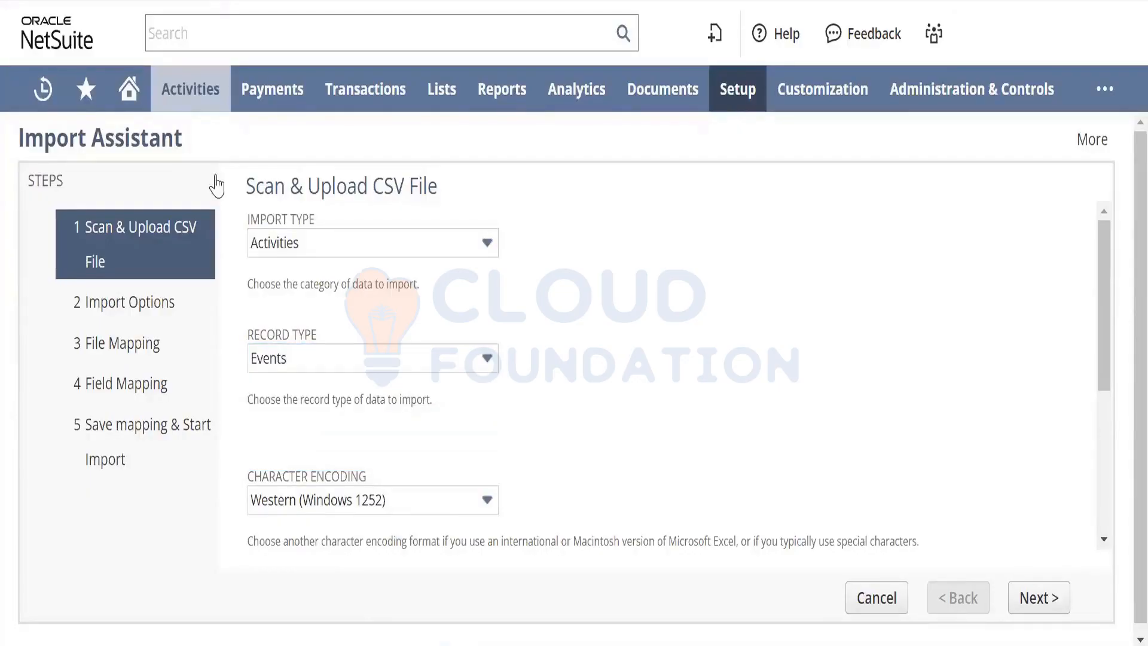
mouse_move(199, 109)
mouse_move(263, 183)
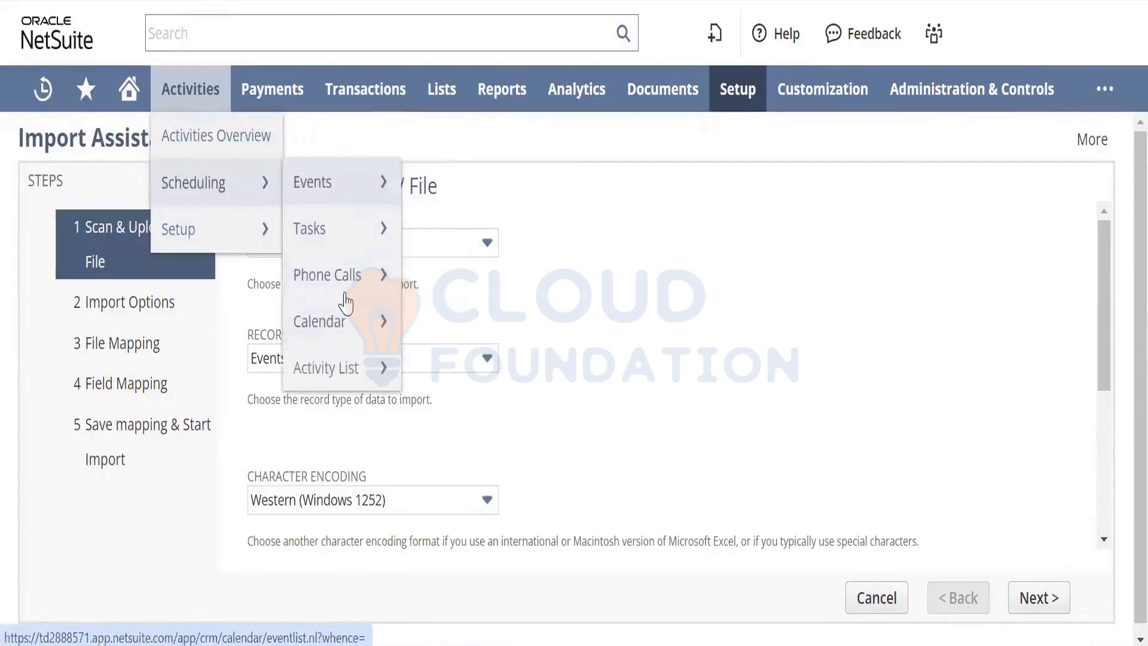
Close the Scheduling entries, set the import type to Custom Records and display its available record types
mouse_move(361, 250)
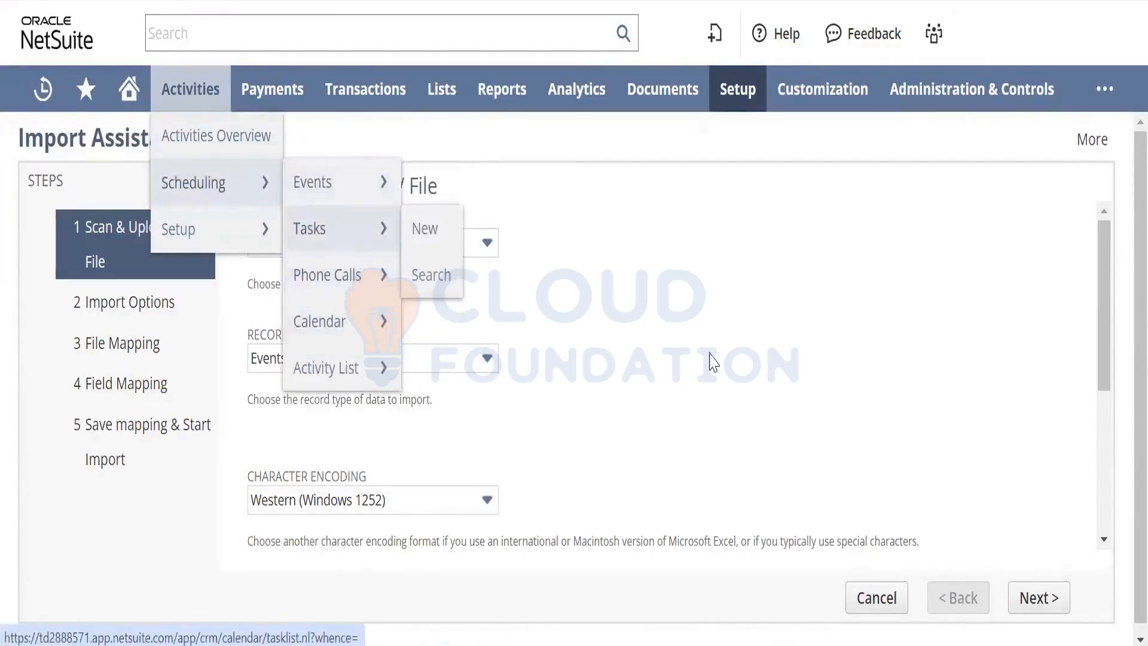
click(477, 254)
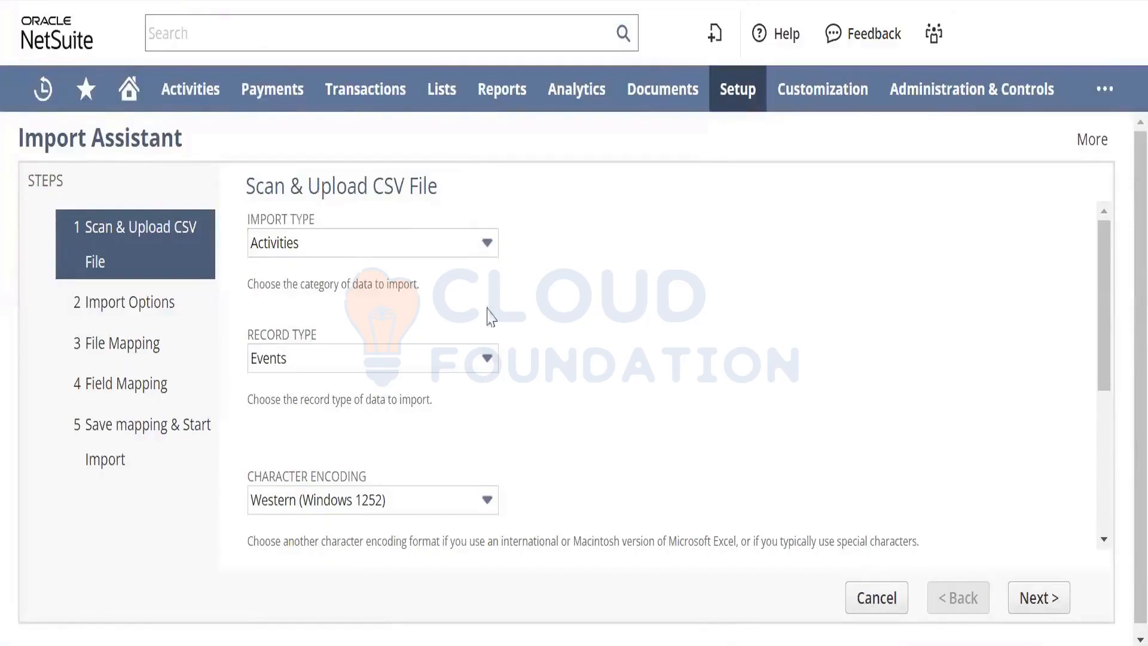
scroll(379, 397, down, 1)
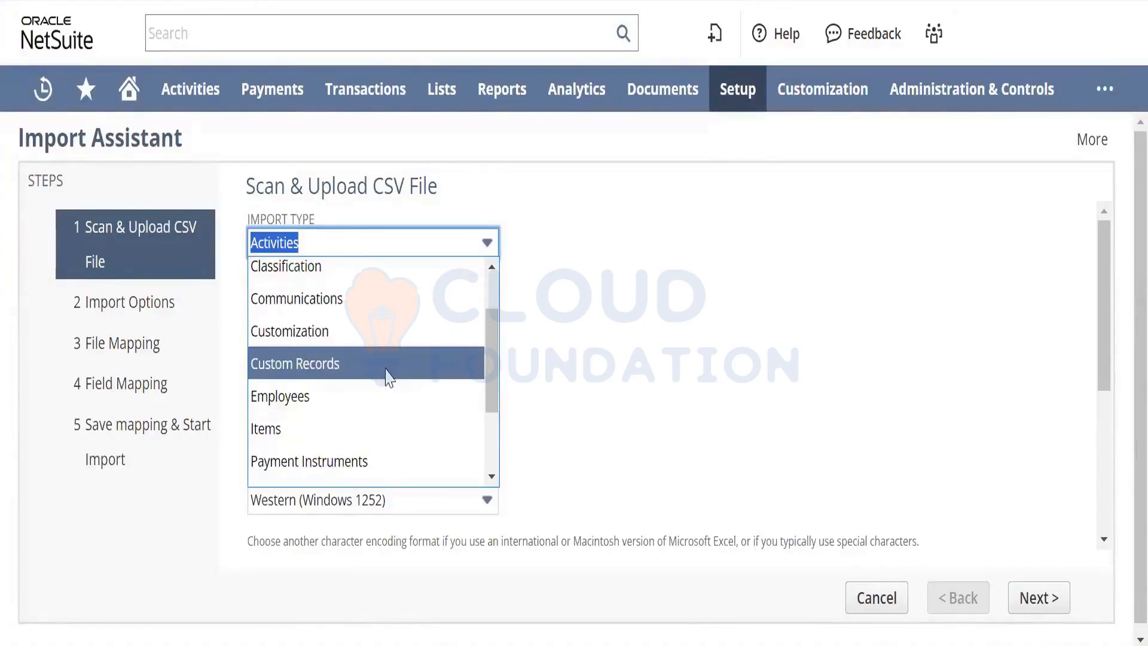
click(385, 375)
key(Tab)
key(alt+Down)
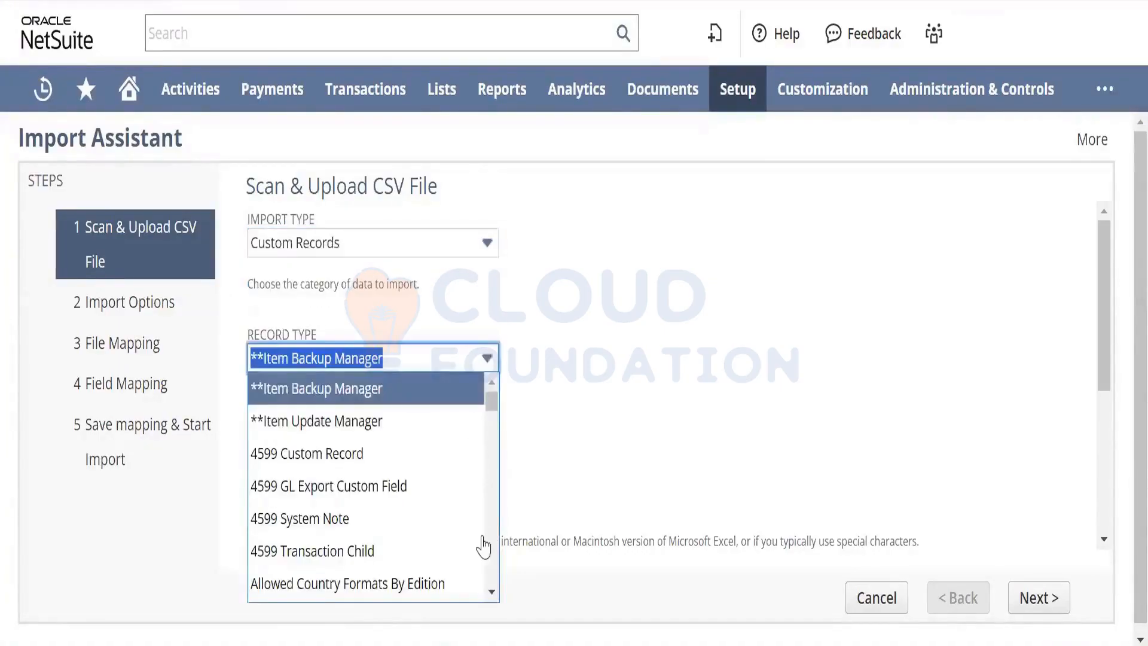
Look through the record types offered for the Custom Records import type and leave the selection as it is
click(492, 592)
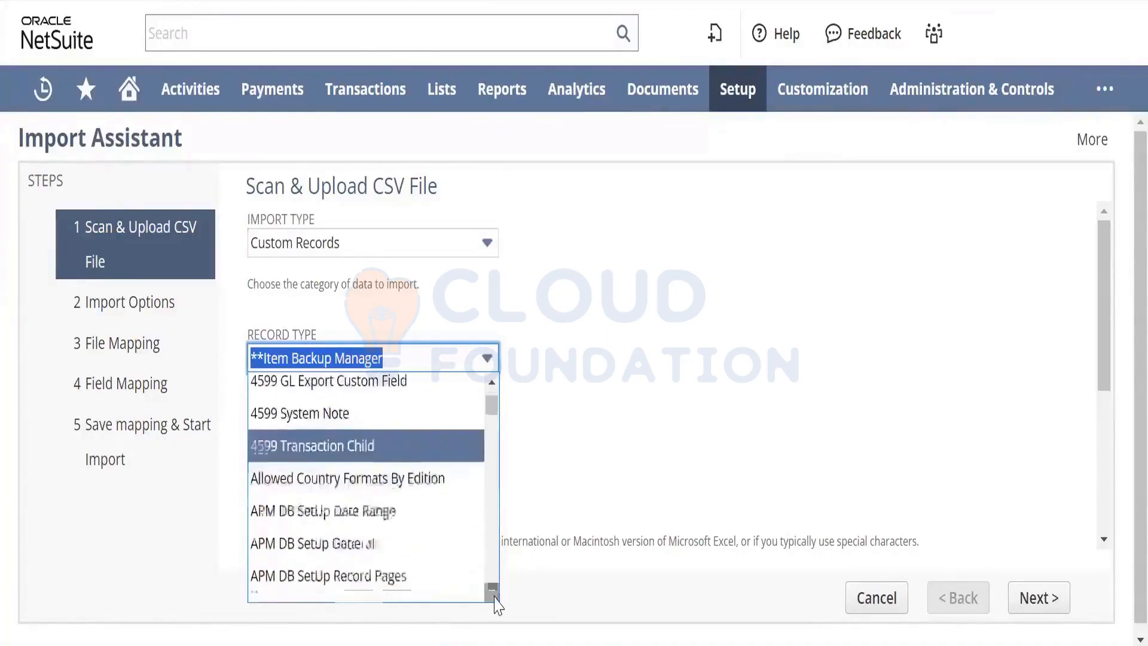
scroll(495, 603, down, 5)
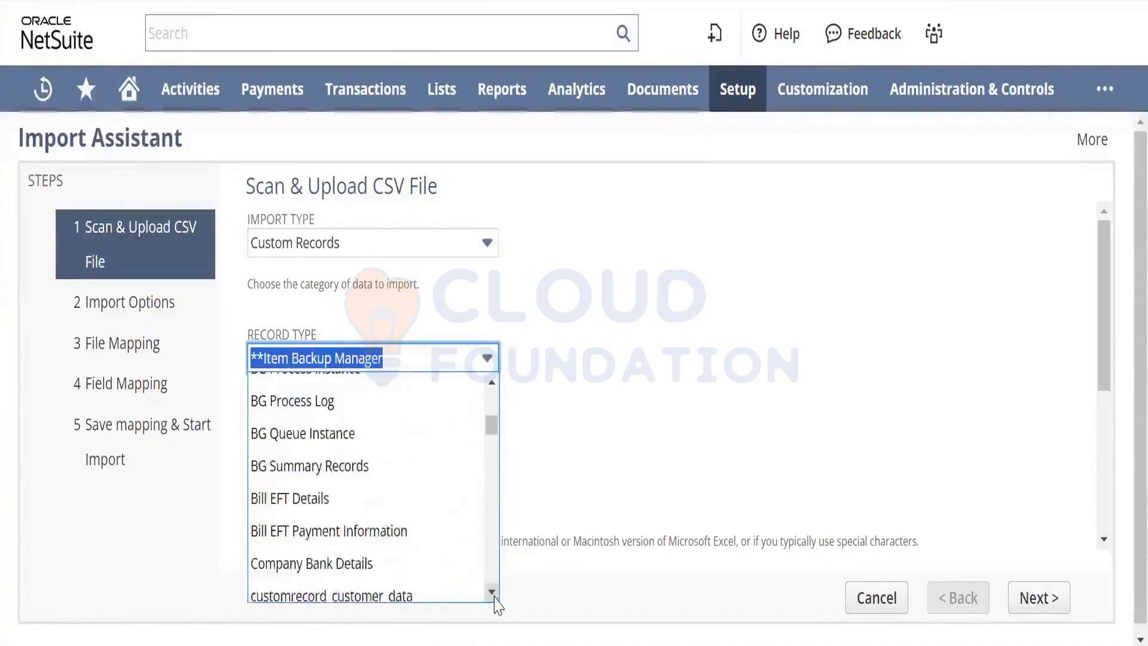
scroll(495, 604, down, 4)
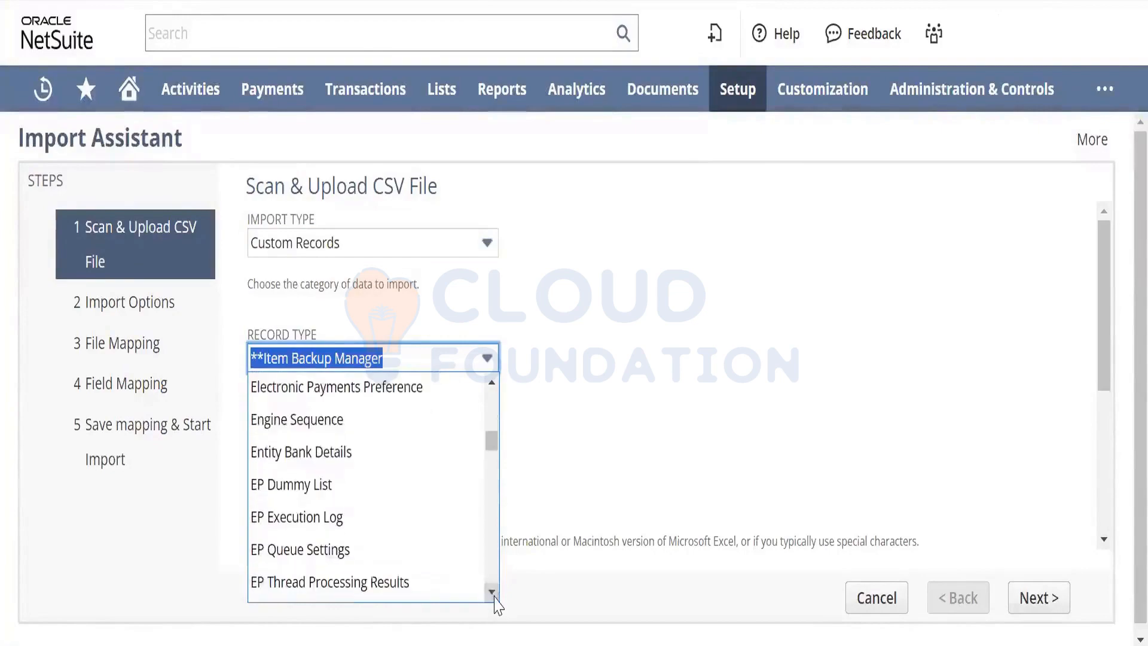
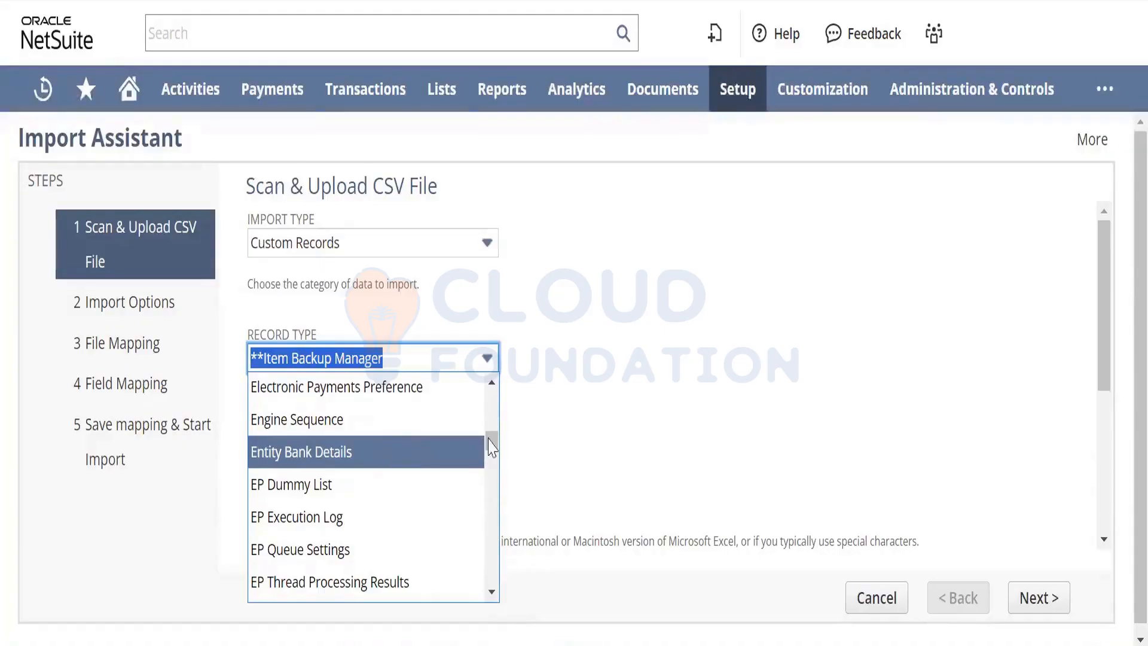
drag(492, 445, 579, 436)
click(409, 232)
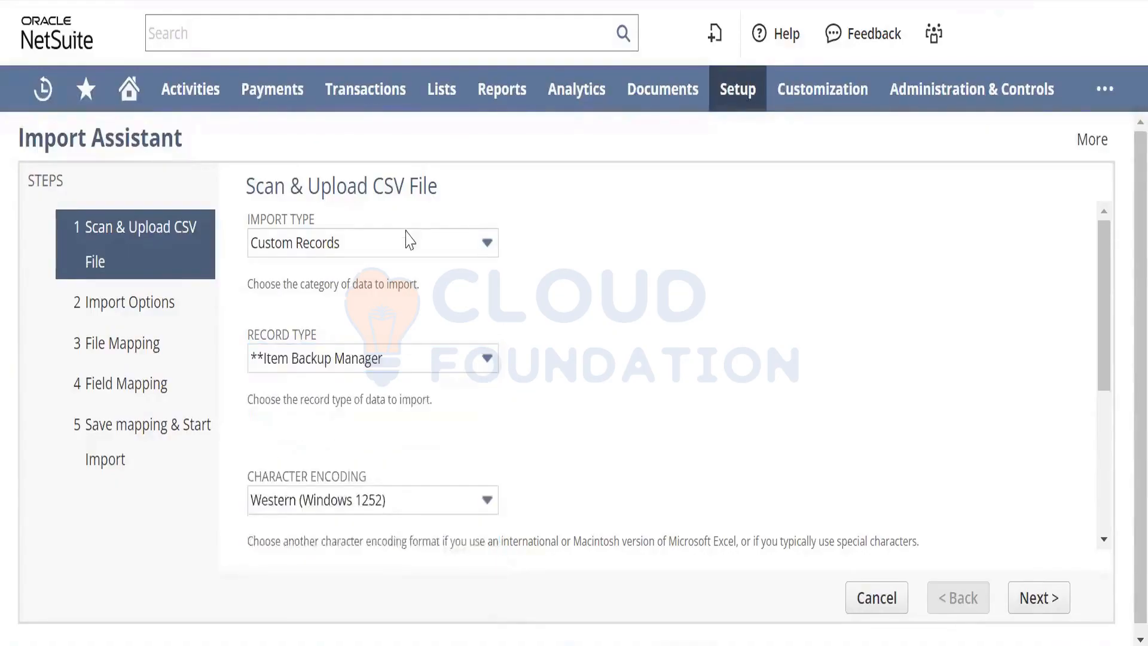
Change the import type to Relationships
click(406, 242)
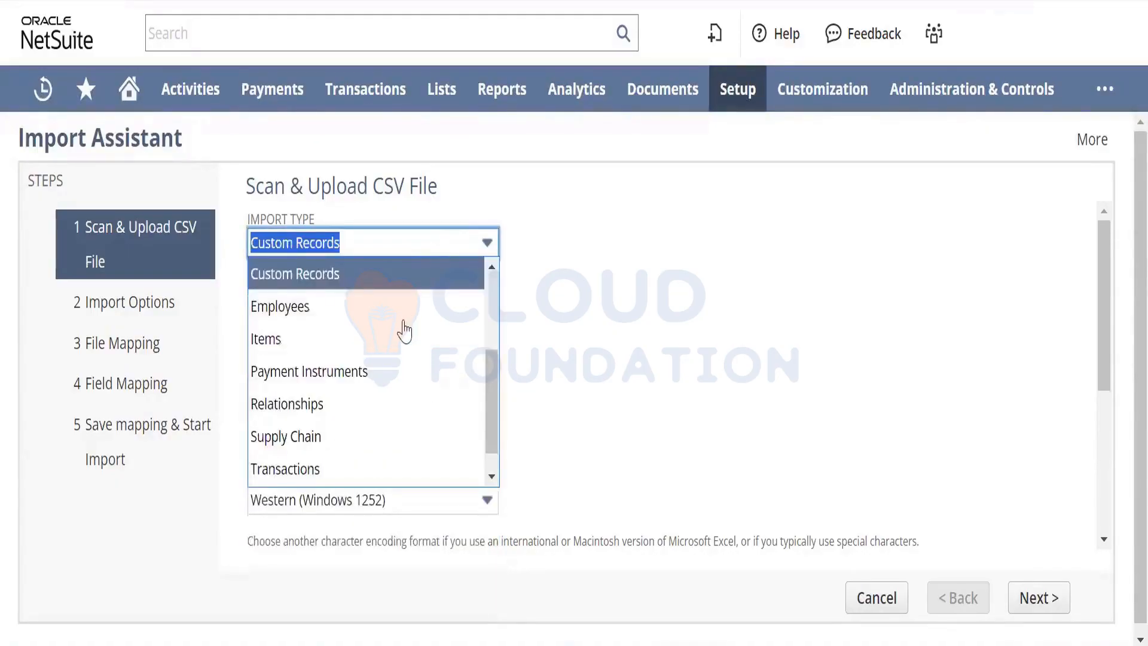
click(384, 402)
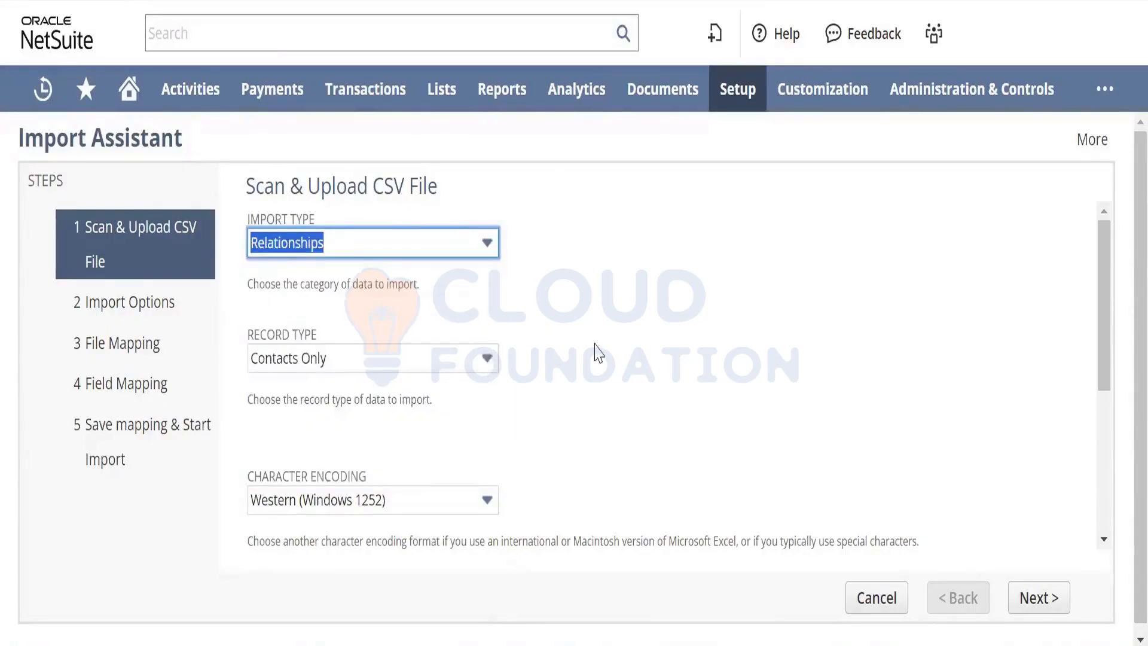
click(598, 353)
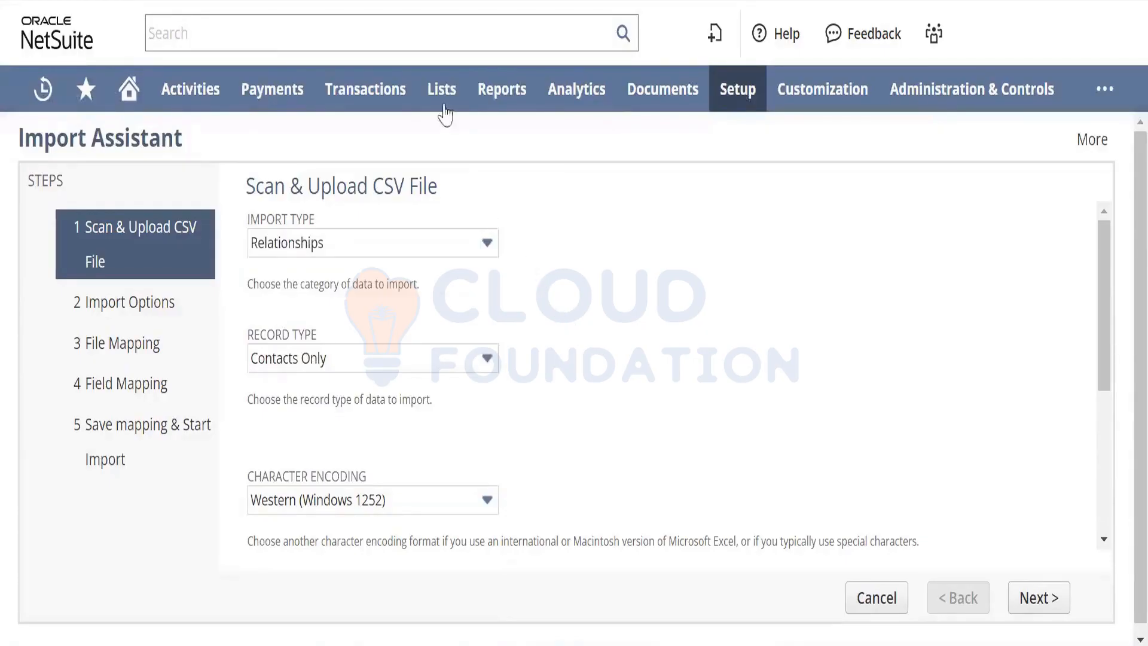
View the Relationships entries in NetSuite's Lists area, such as Customers, Billing Groups and Vendors, for comparison with the import types
mouse_move(443, 107)
mouse_move(484, 321)
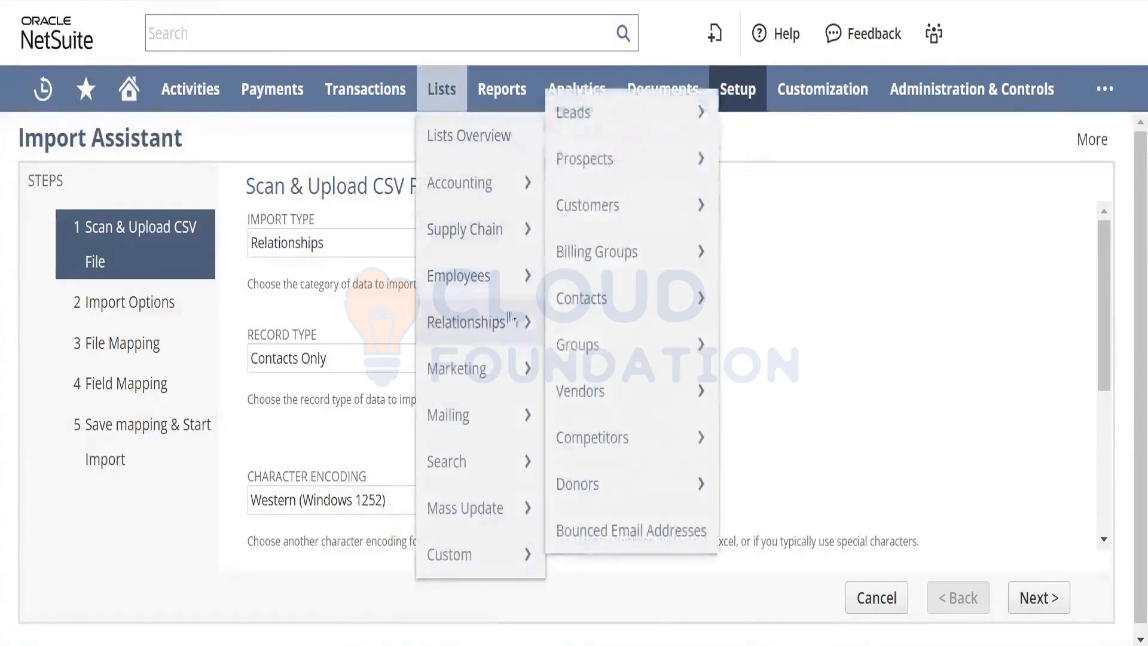
mouse_move(585, 341)
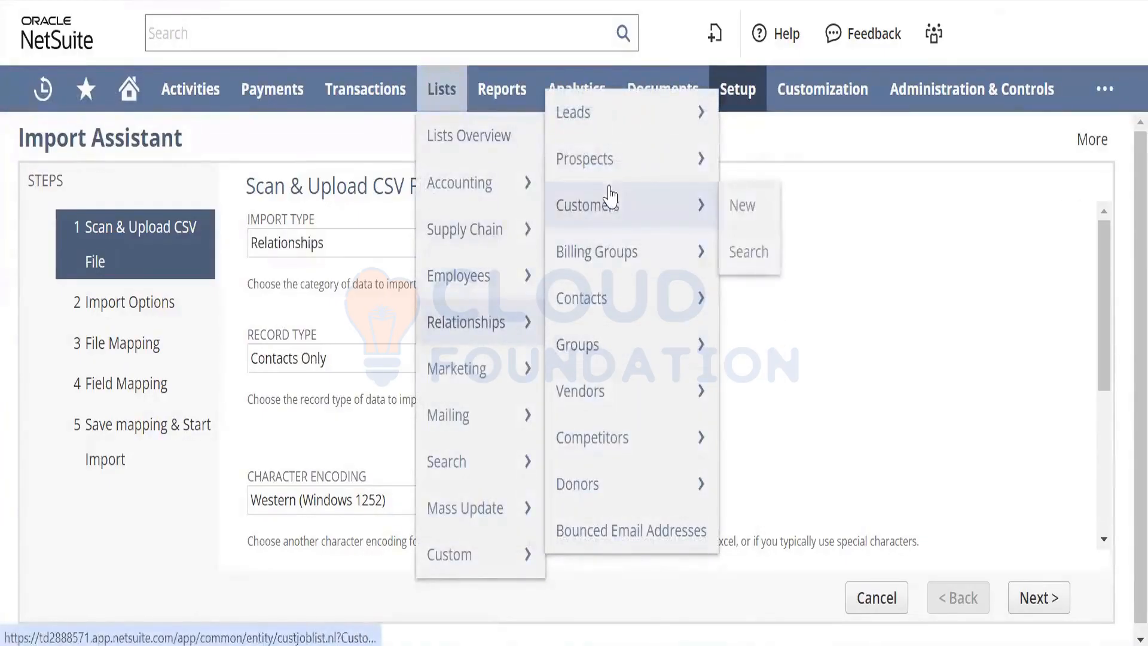
mouse_move(616, 203)
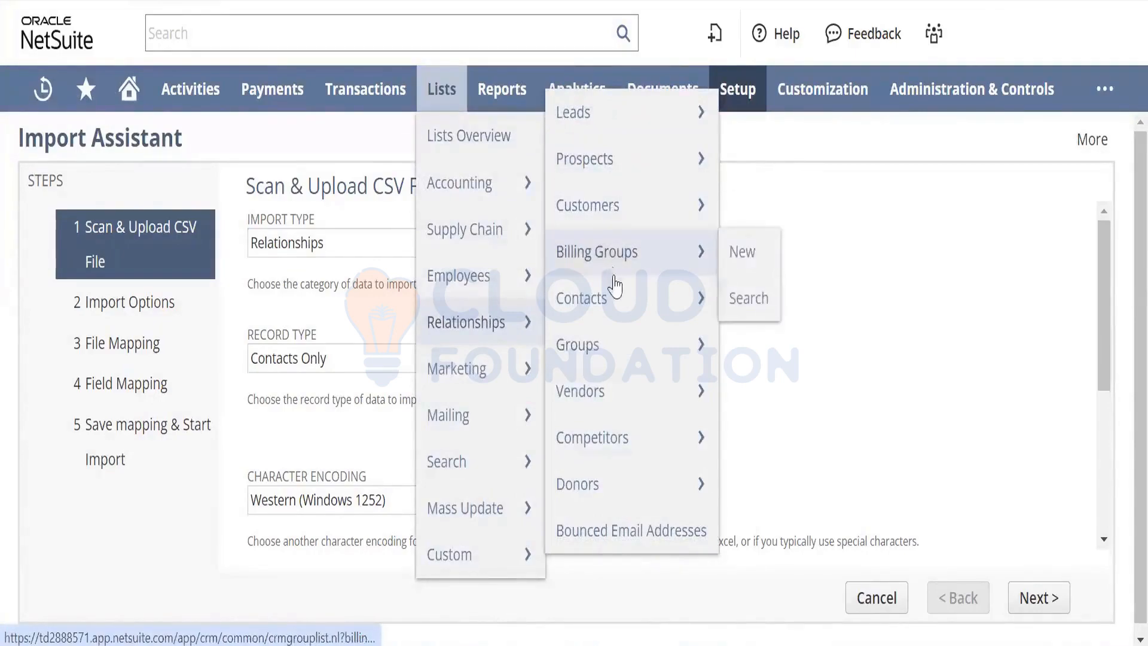
mouse_move(616, 394)
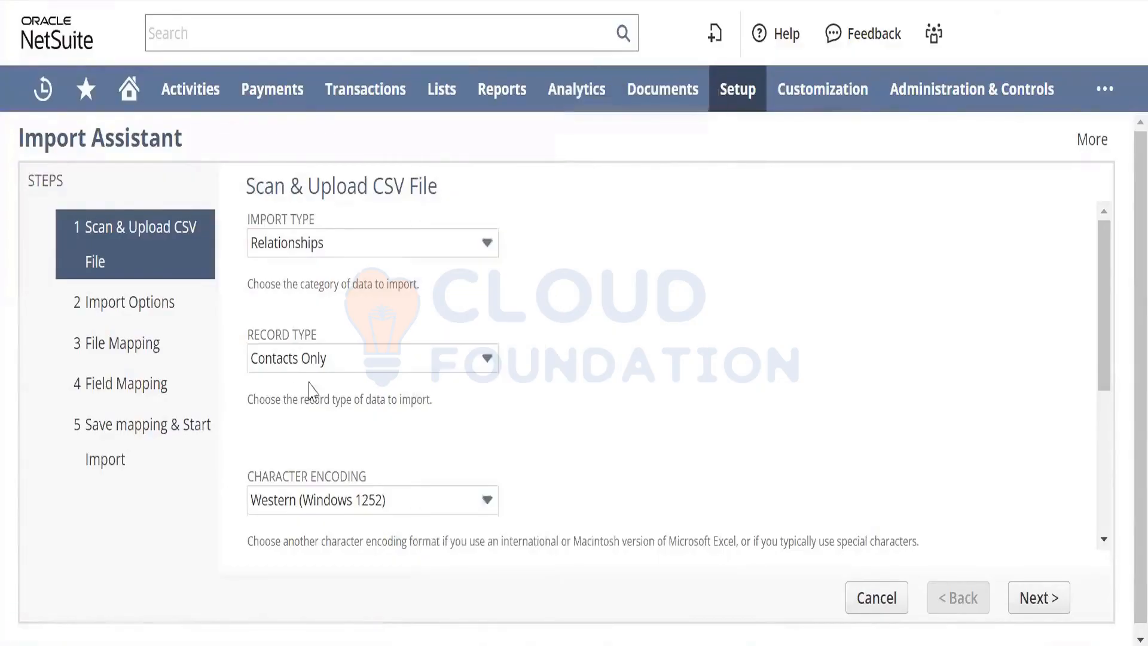
Look through the Relationships record types and choose Vendors as the record type
click(351, 368)
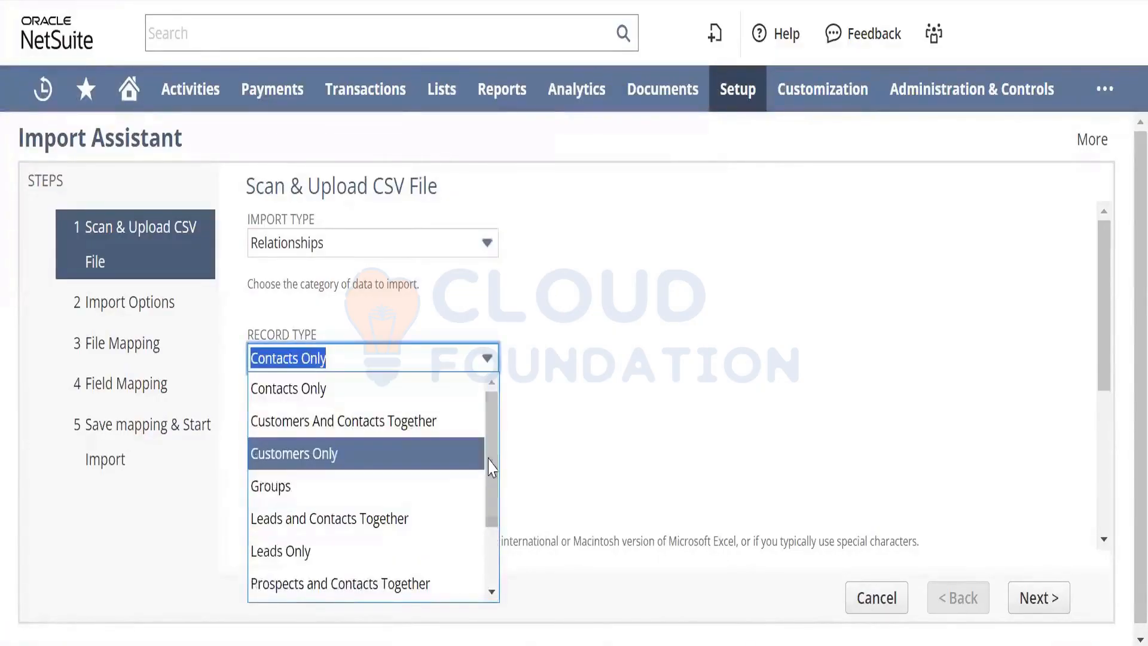
drag(492, 467, 488, 521)
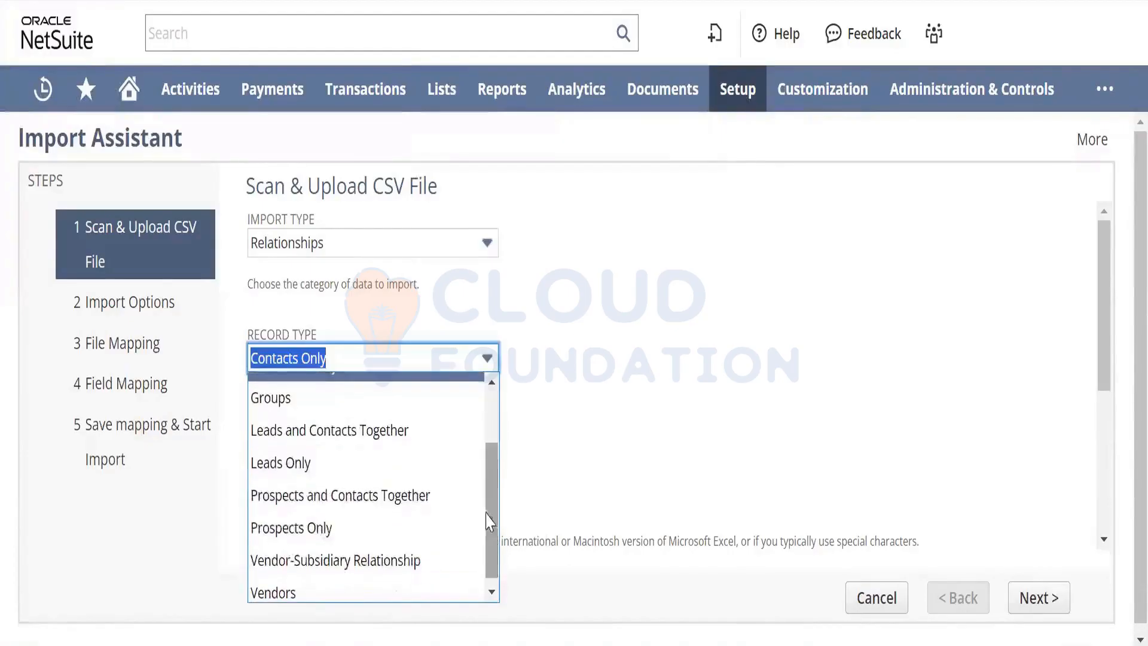
click(329, 590)
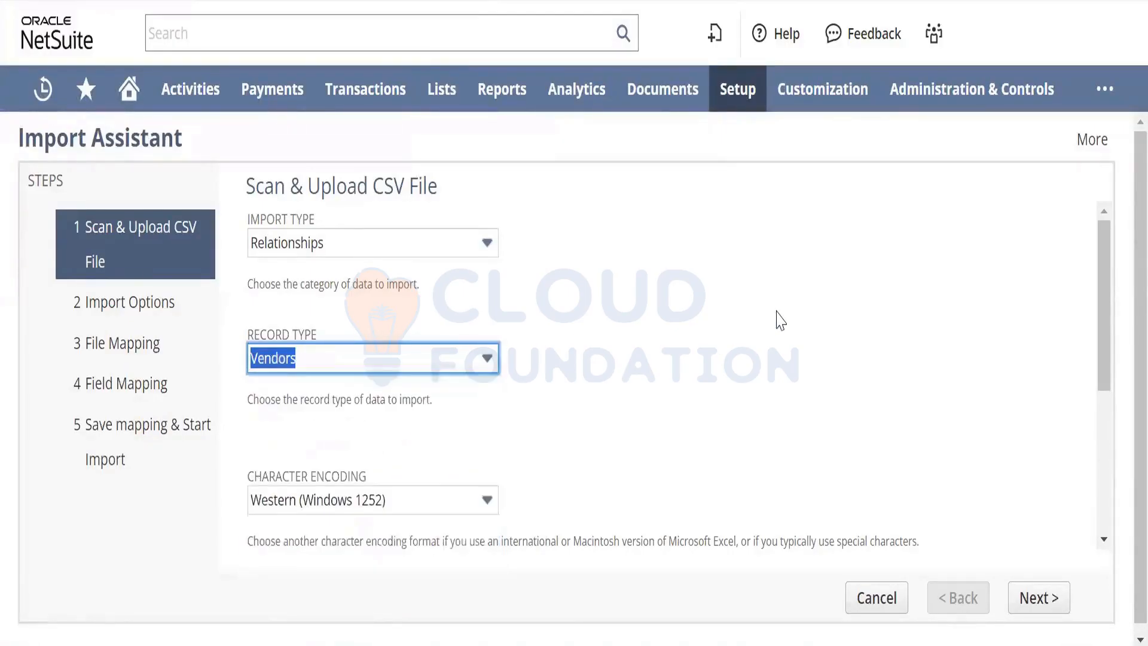
Change the record type of the Relationships import to Customers Only
click(493, 364)
drag(494, 495, 497, 418)
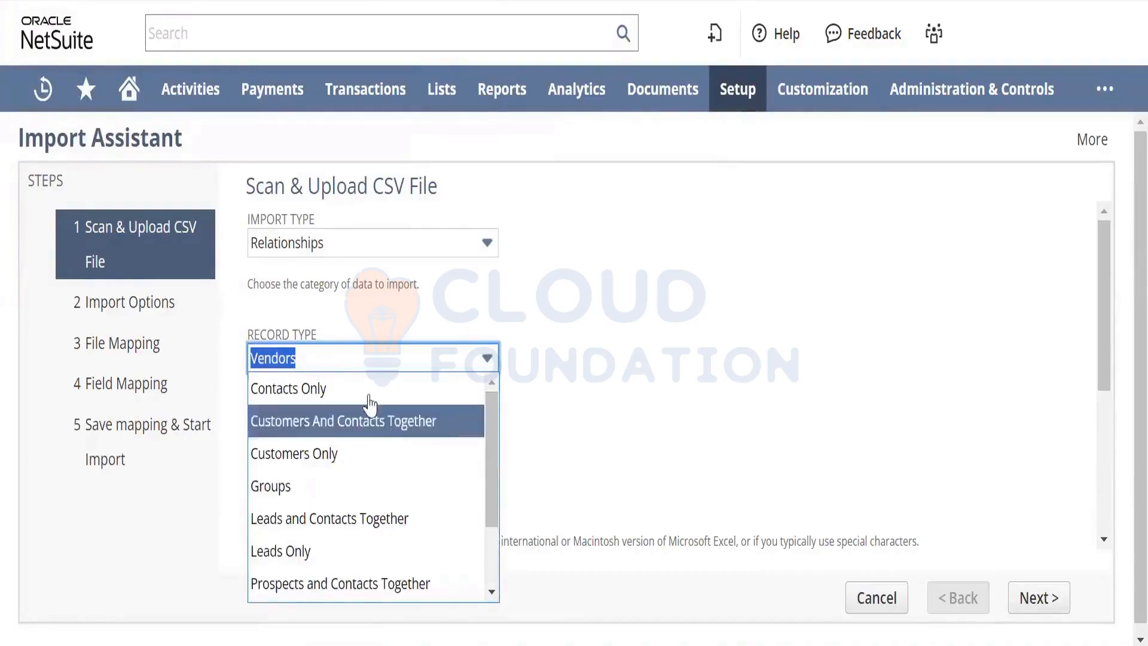
click(370, 453)
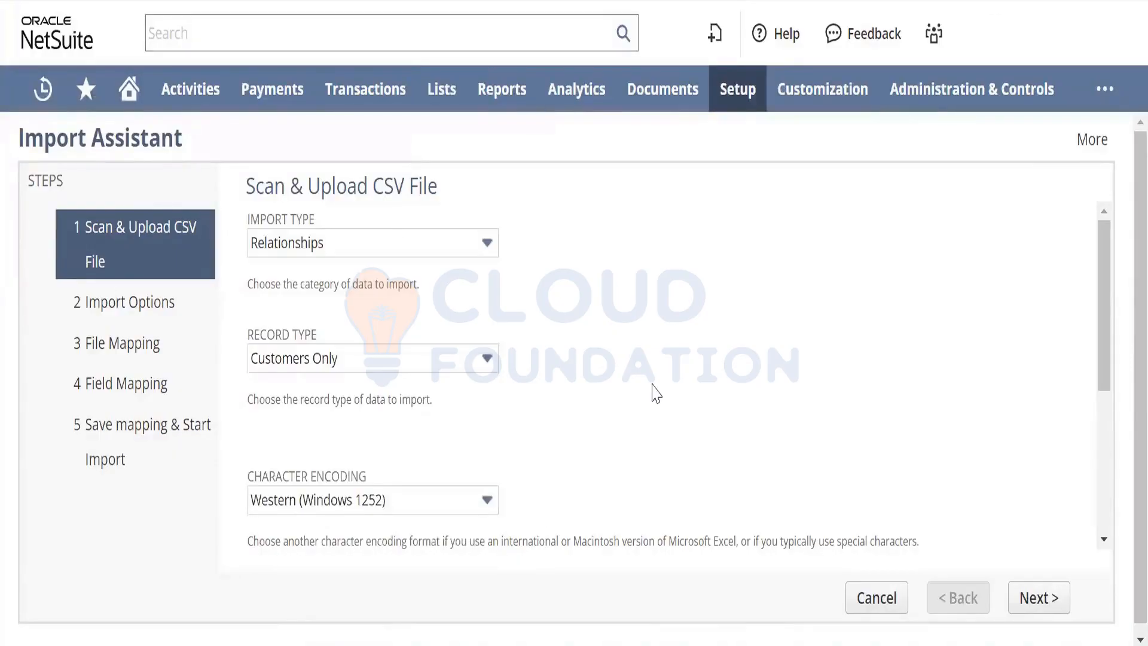
Set the import type to Items, keeping Inventory Item as the record type
click(436, 246)
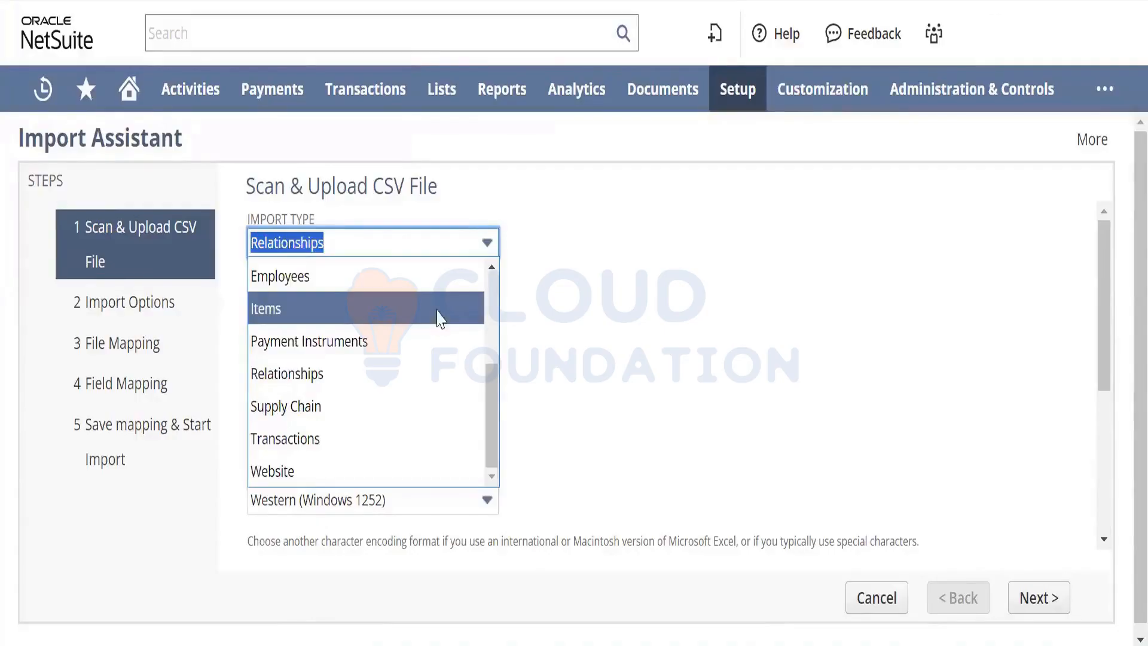
click(436, 317)
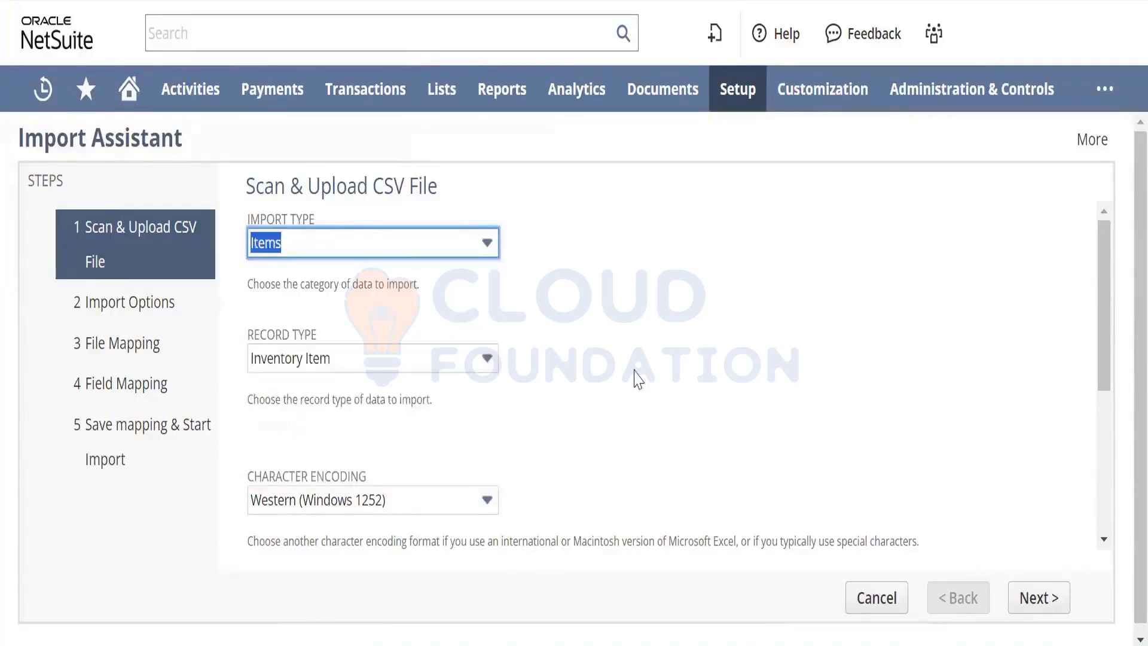
click(578, 400)
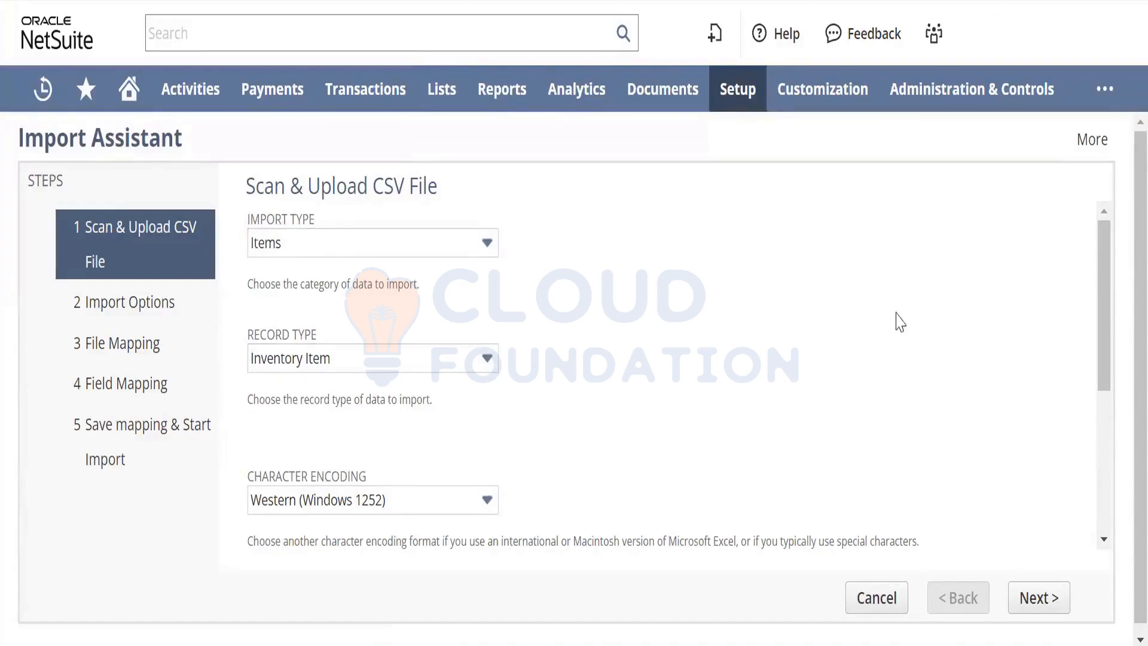
drag(1105, 320, 1120, 499)
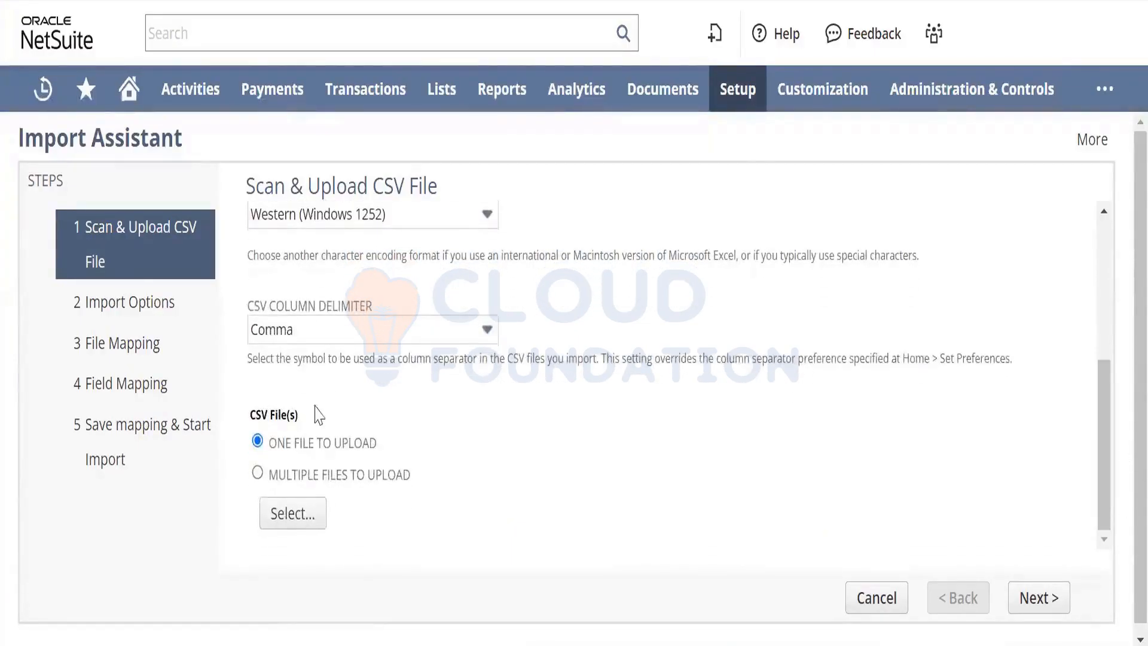
click(293, 513)
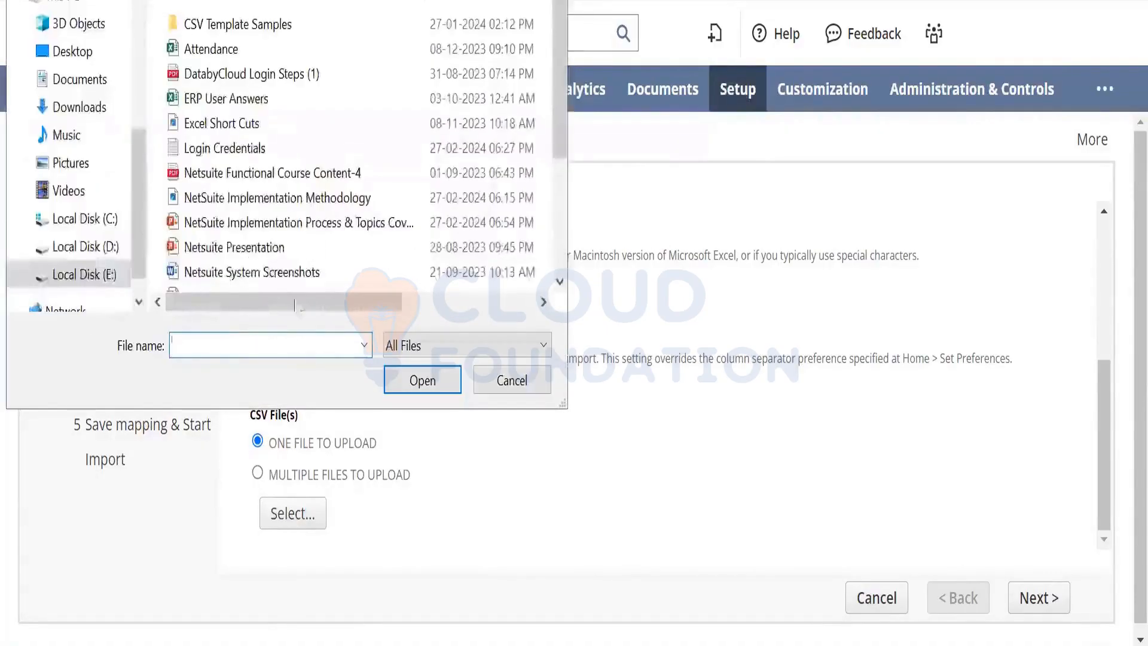
double_click(287, 23)
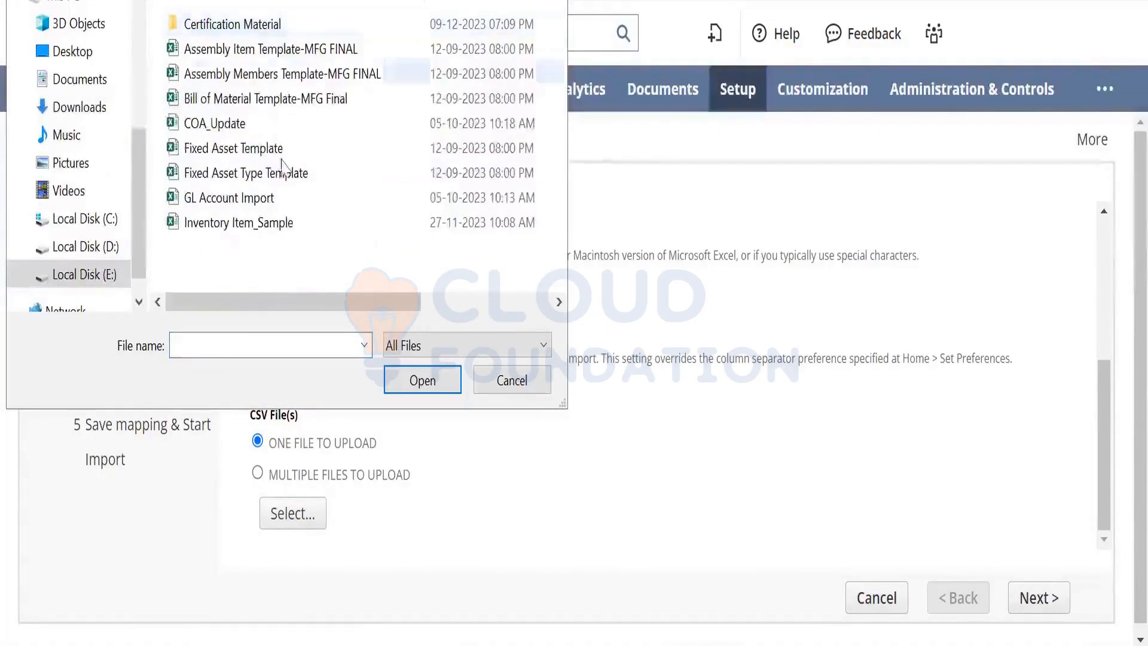
click(308, 227)
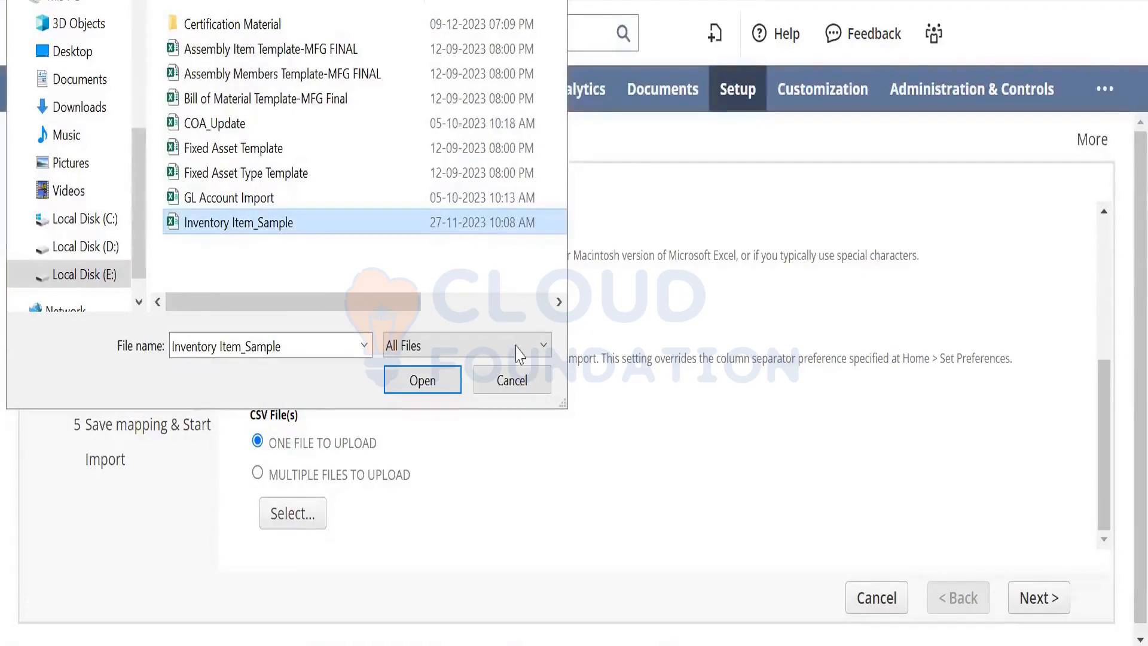
click(521, 380)
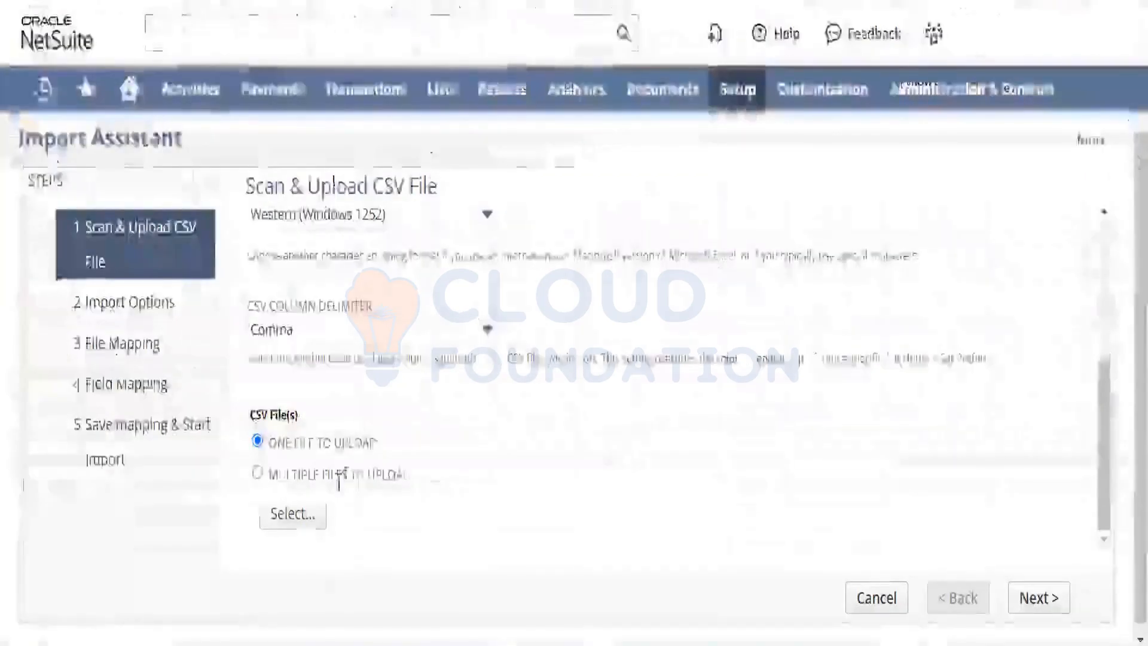
Choose the Inventory Item_Sample CSV file on the Desktop as the single file to upload and advance to the import options
click(321, 512)
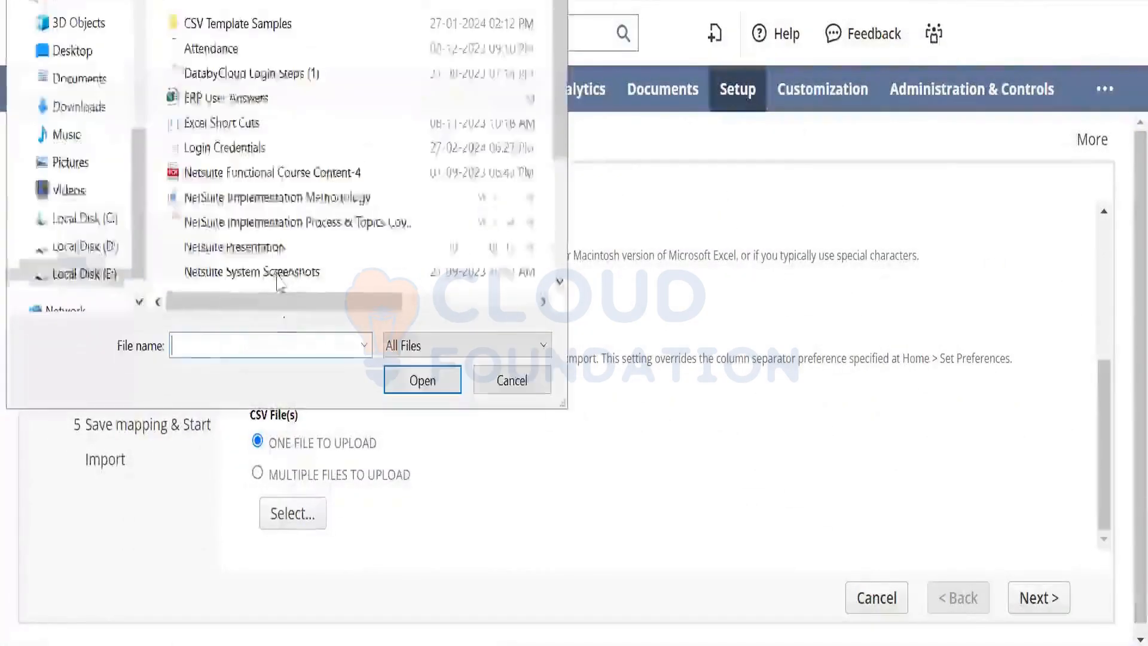
double_click(278, 37)
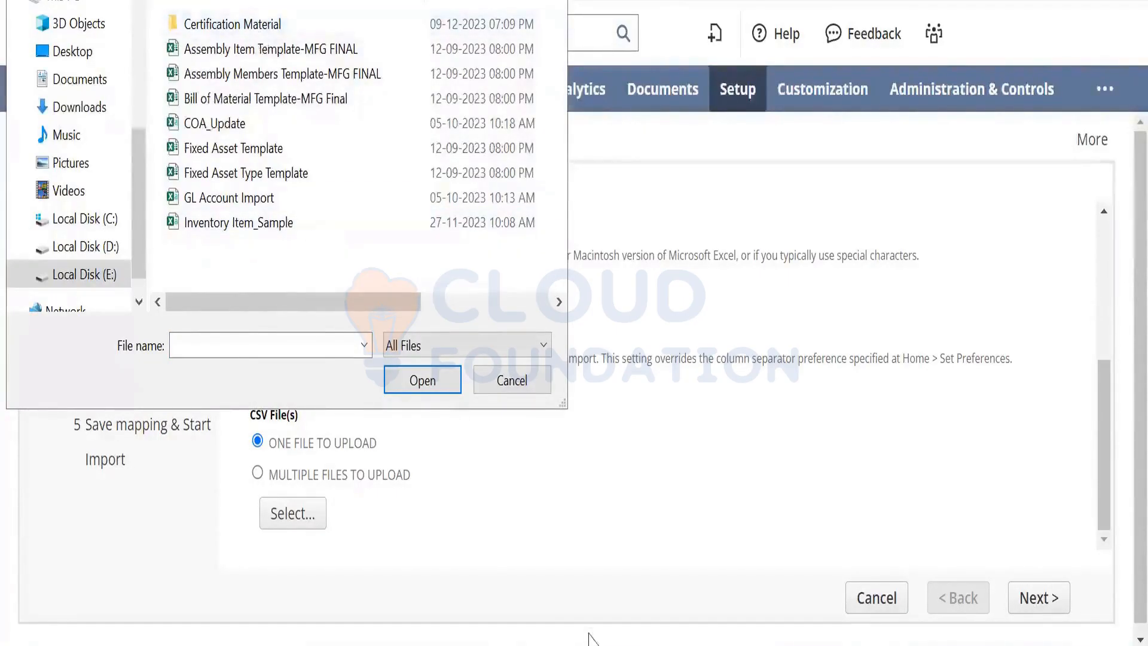
click(72, 50)
click(417, 86)
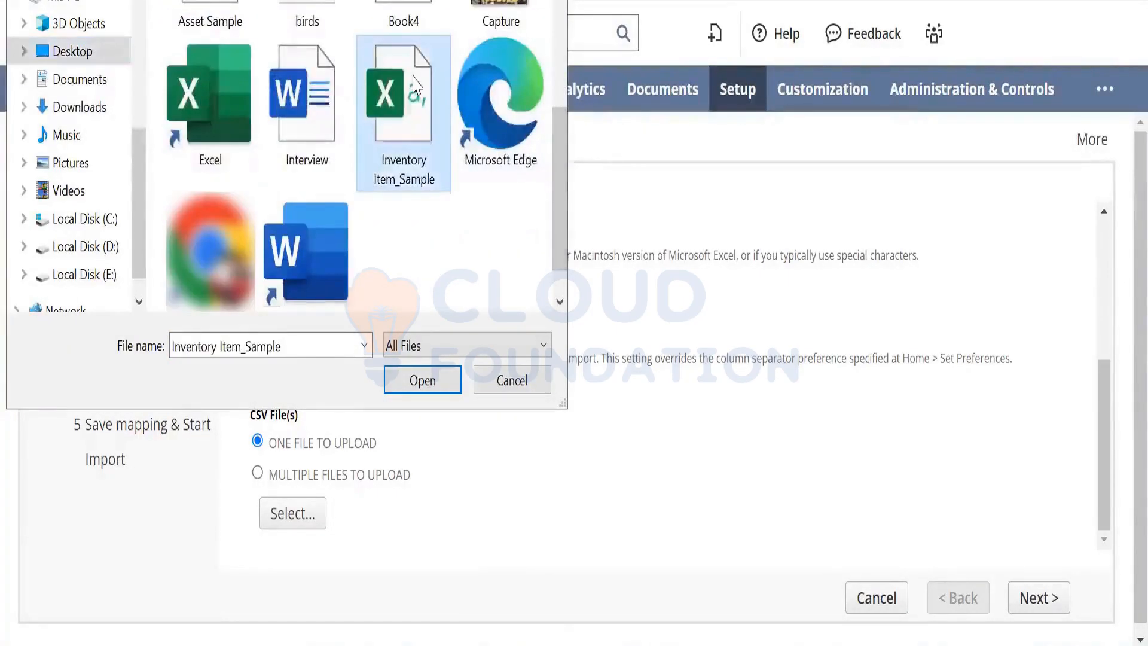
double_click(417, 85)
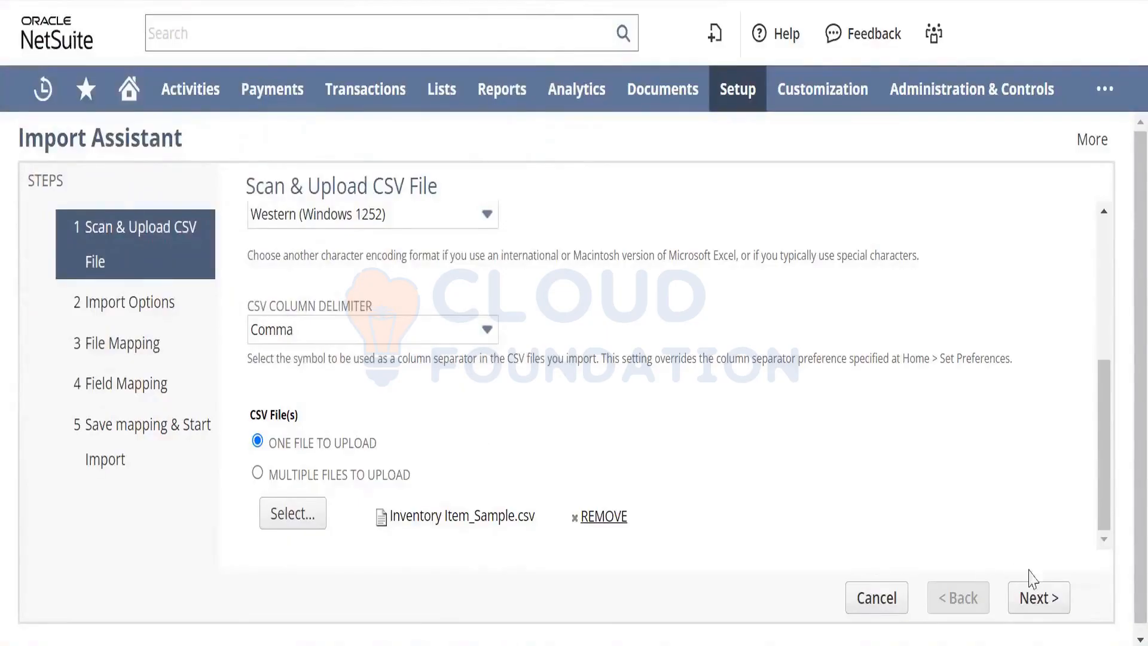
click(1038, 597)
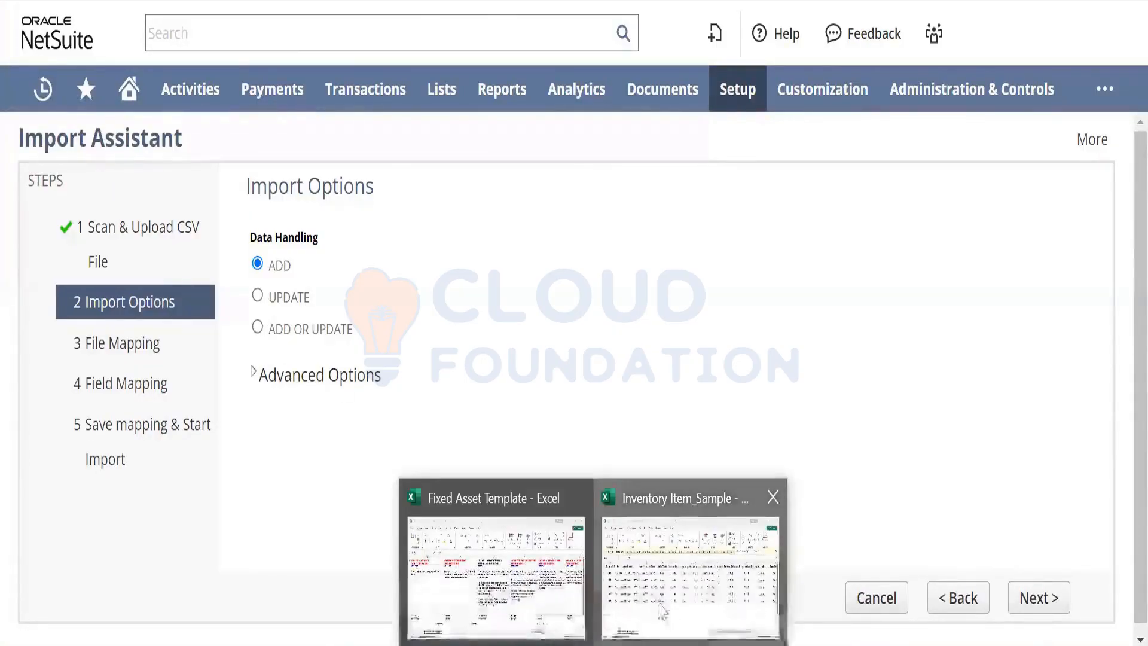
Switch to the Inventory Item_Sample file in Excel and select the item names in the Item Name/Number column for review
click(688, 574)
drag(185, 235, 186, 403)
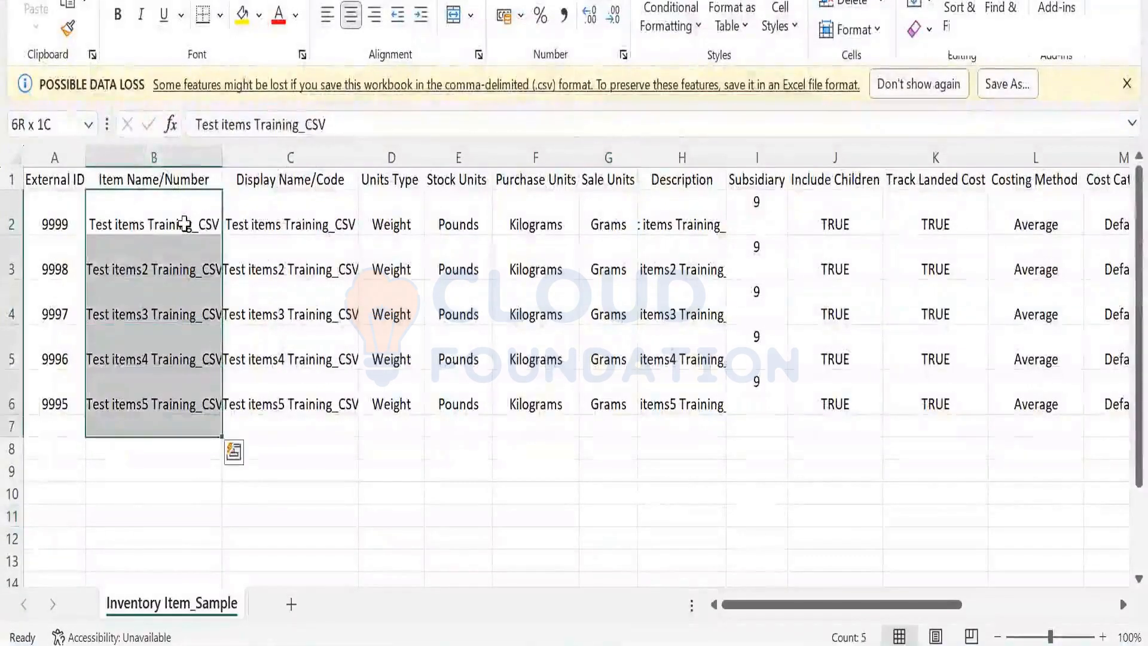
Select the Purchase Units values of all five items for review
key(Up)
key(Down)
key(Left)
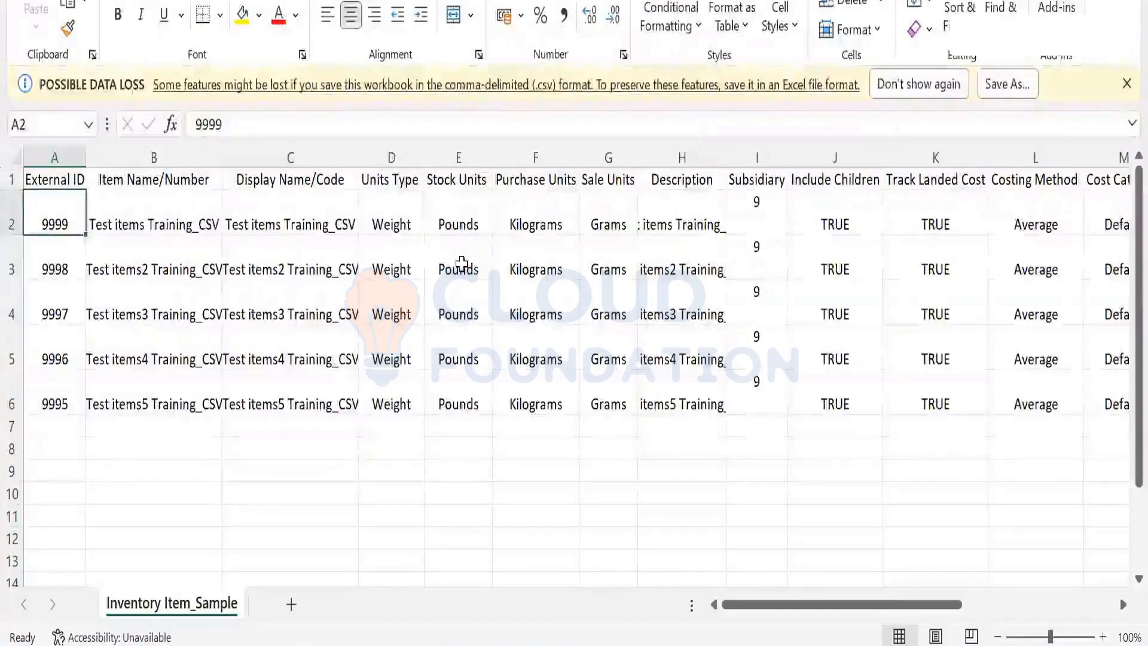
key(Right)
key(Right)
key(Right)
key(Right)
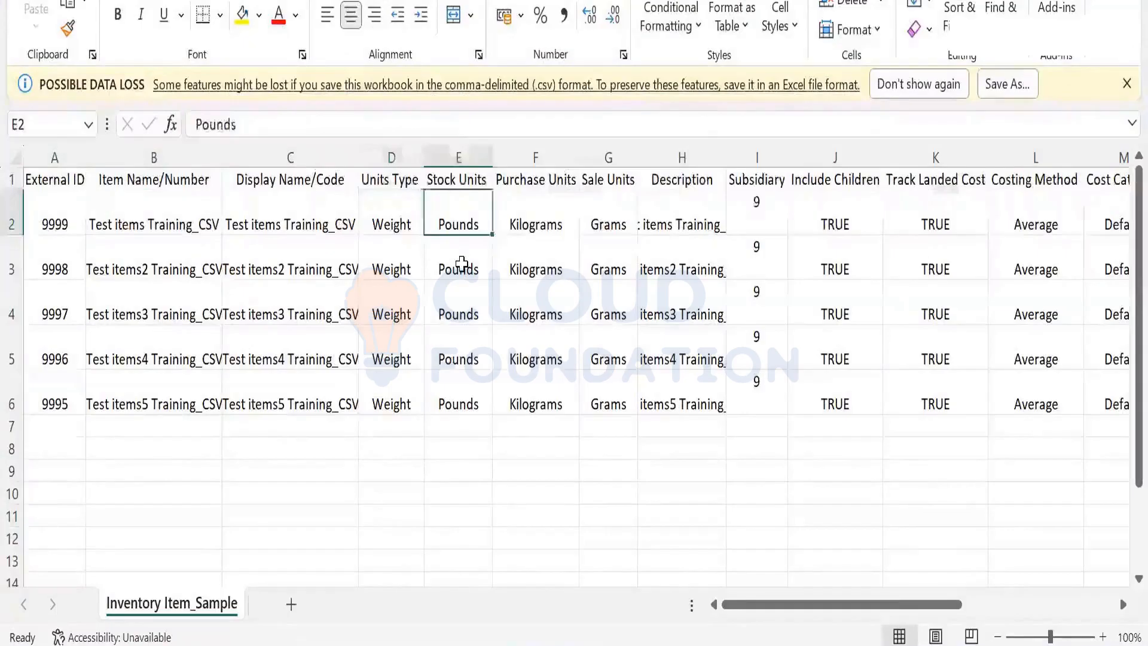
key(Right)
key(shift+Down)
key(shift+Down)
key(shift+Down)
key(shift+Down)
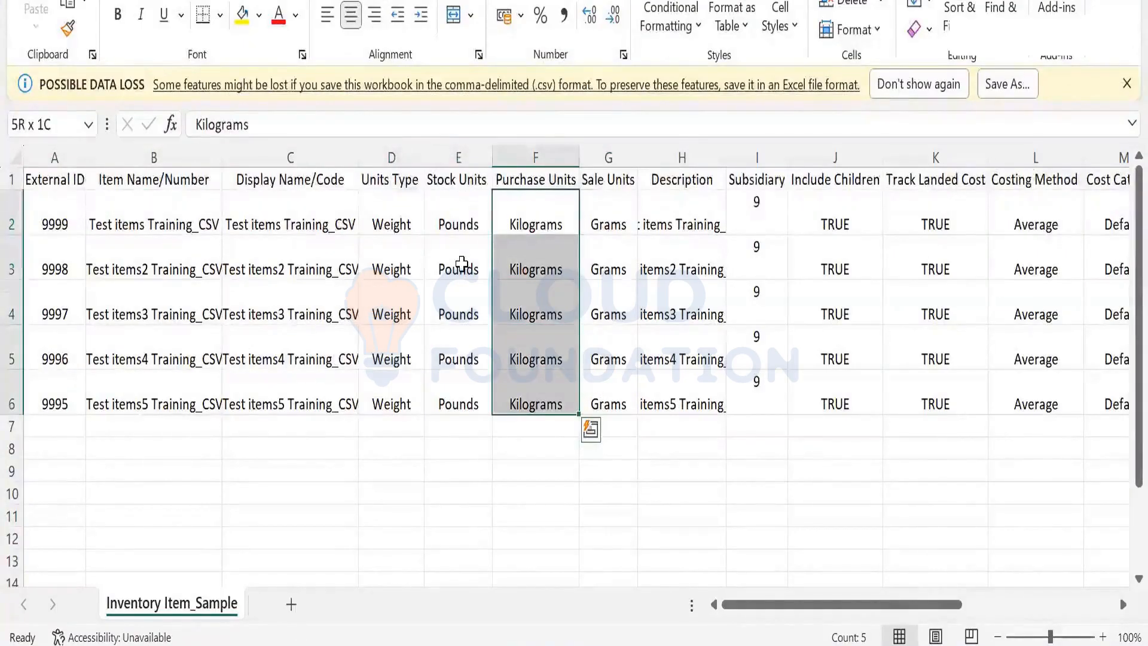
Select the External ID column from its header down through the last item to review the unique identifiers
key(Left)
key(Left)
key(Left)
key(Left)
key(Left)
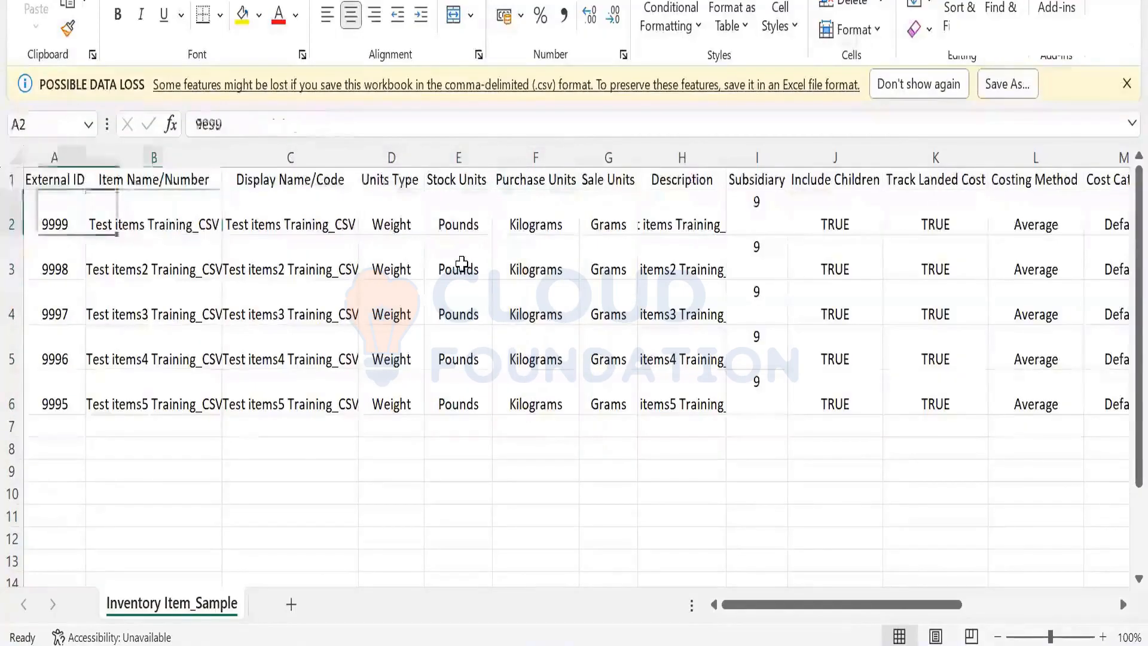
key(Up)
key(shift+Down)
key(shift+Down)
key(shift+Down)
key(shift+Down)
key(shift+Down)
key(shift+Down)
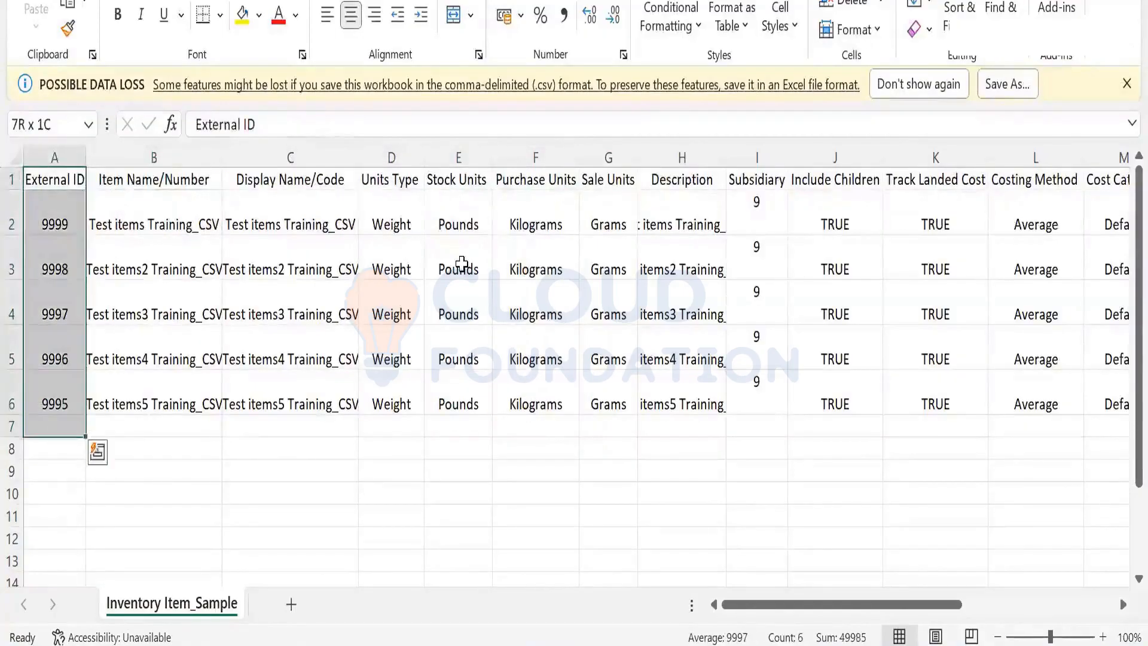
key(Up)
key(shift+Down)
key(shift+Down)
key(shift+Down)
key(shift+Down)
key(shift+Down)
key(shift+Down)
Select the Purchase Units header together with the units of all five items for review
key(Right)
key(Right)
key(Right)
key(Right)
key(Right)
key(shift+Down)
key(shift+Down)
key(shift+Down)
key(shift+Down)
key(shift+Down)
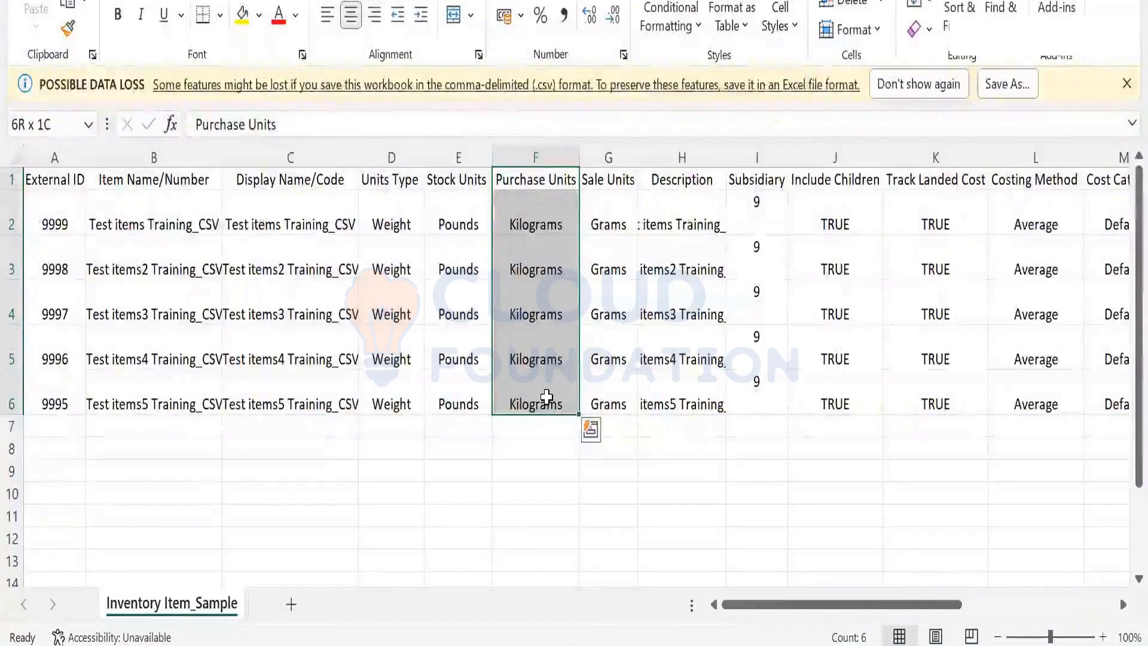
Select the first External ID, check the NetSuite data handling options, and return to Excel to highlight the first item names
click(68, 207)
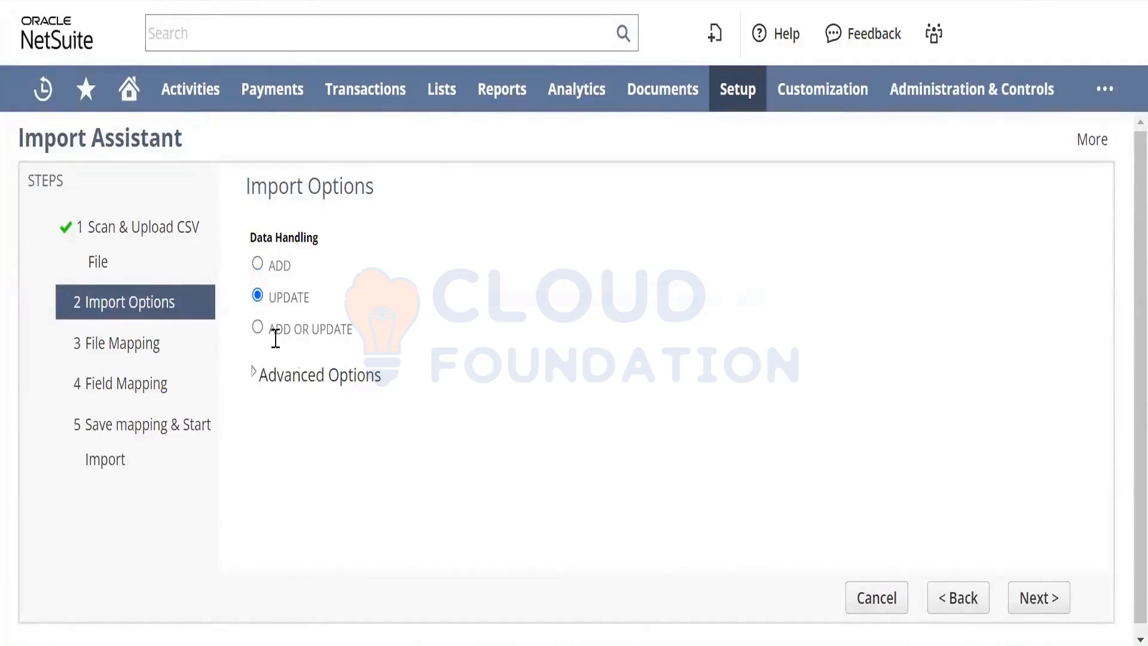
key(alt+Tab)
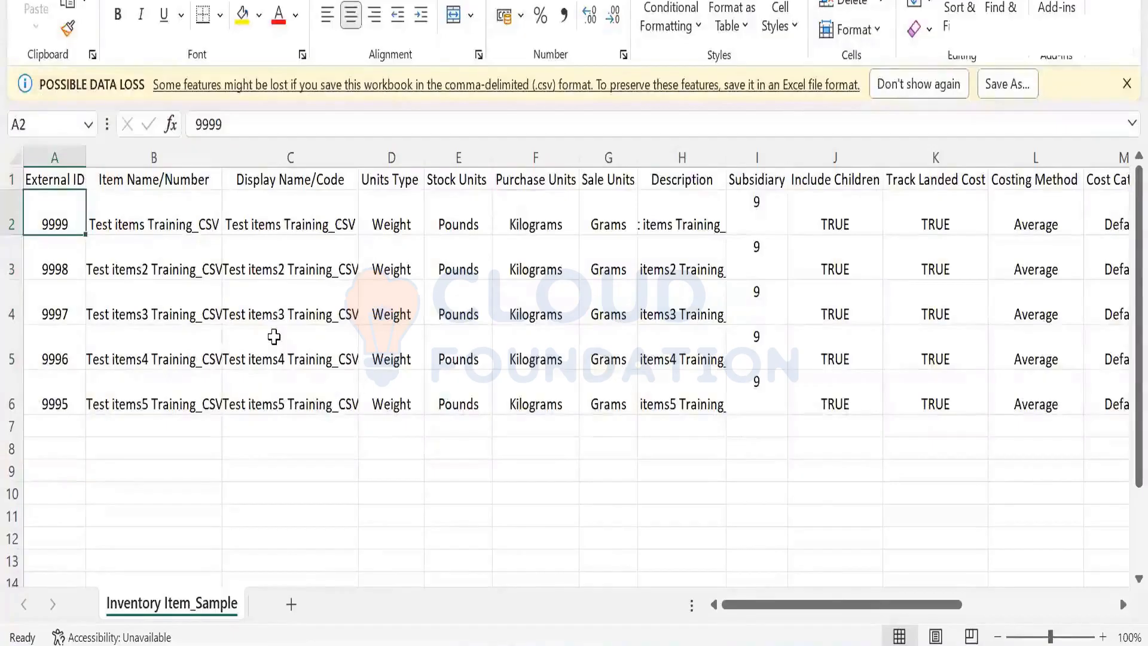
key(Right)
key(shift+Down)
key(shift+Down)
key(shift+Down)
key(shift+Down)
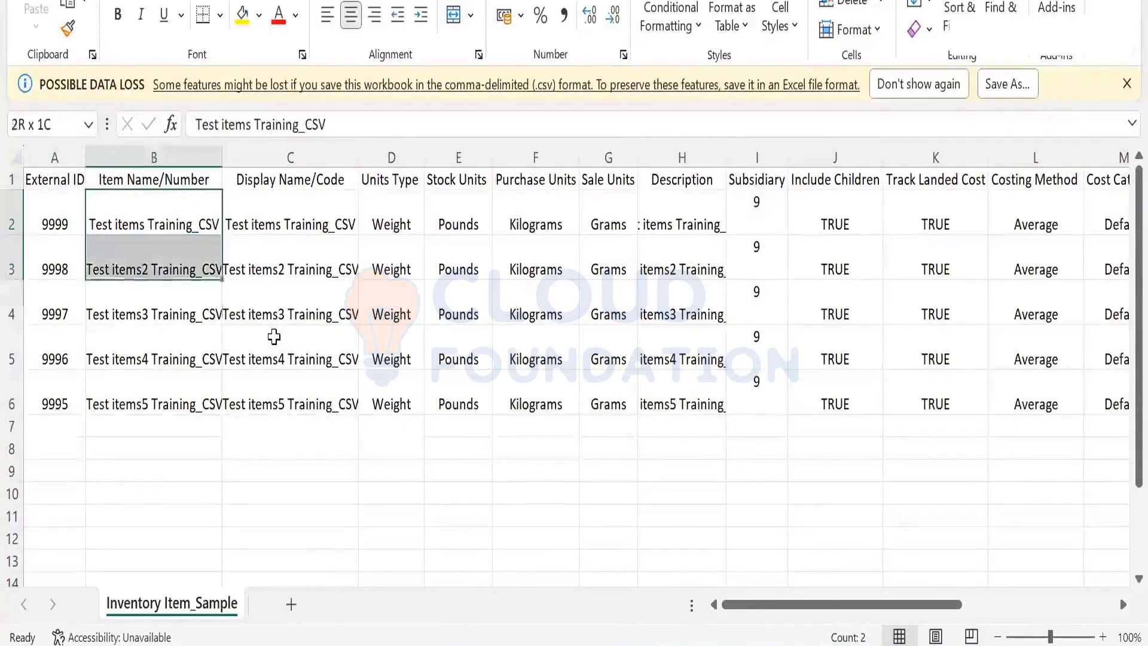
Fill the last item's name down into the two empty rows beneath it in the Item Name/Number column
key(Down)
key(Down)
key(Down)
key(Down)
key(Down)
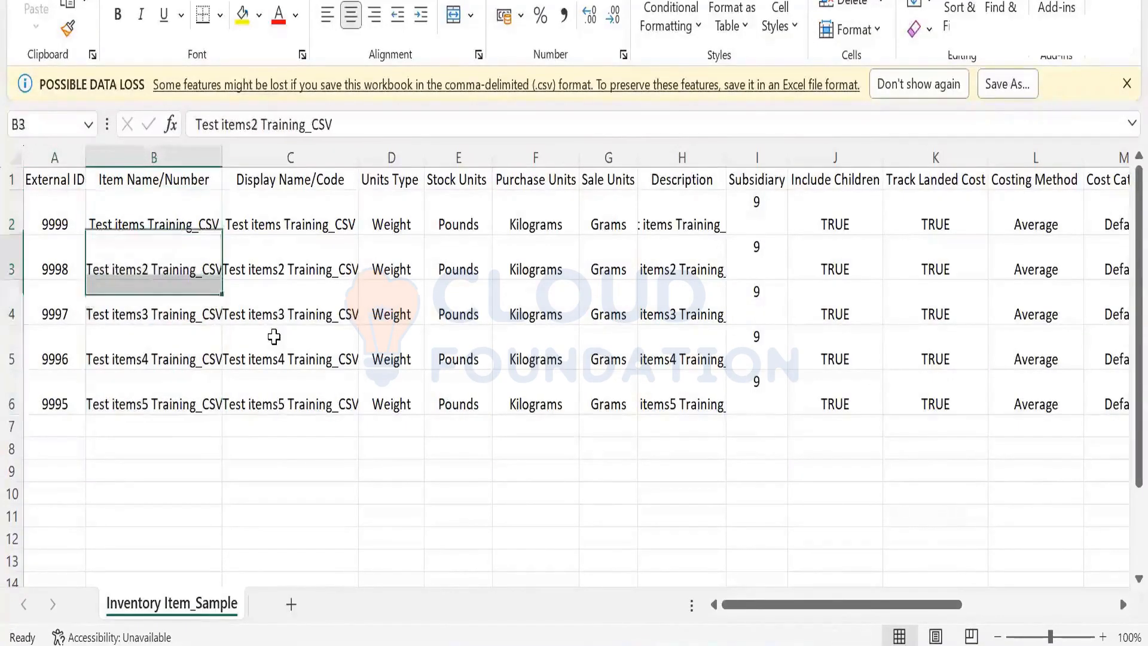
key(Up)
key(shift+Down)
key(shift+Down)
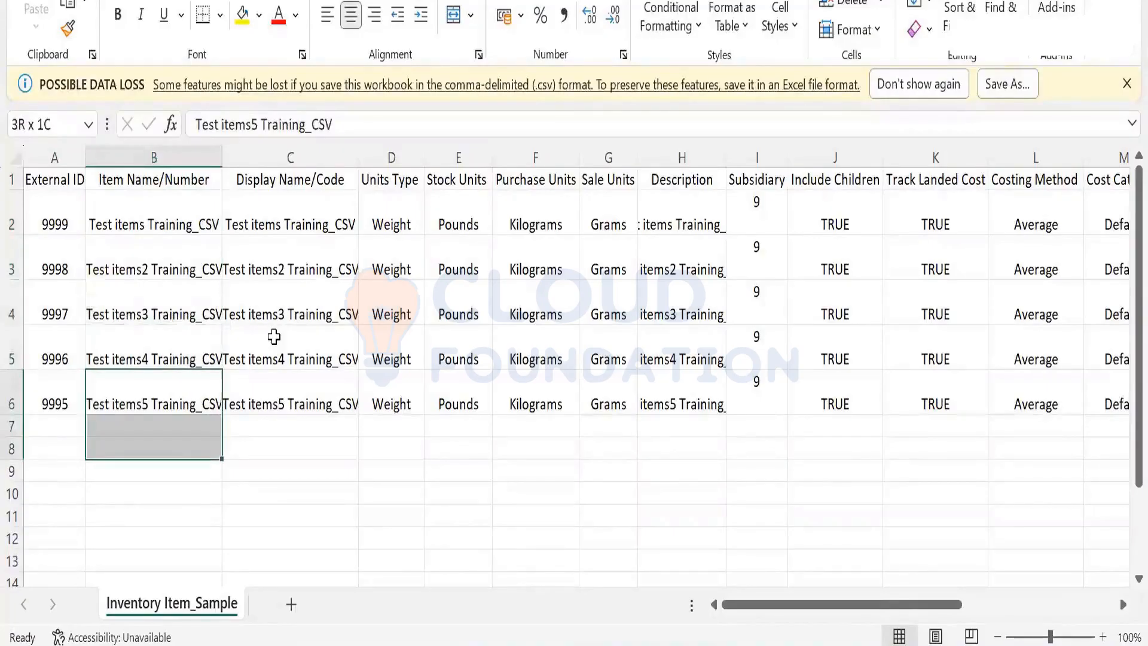
key(ctrl+d)
key(Down)
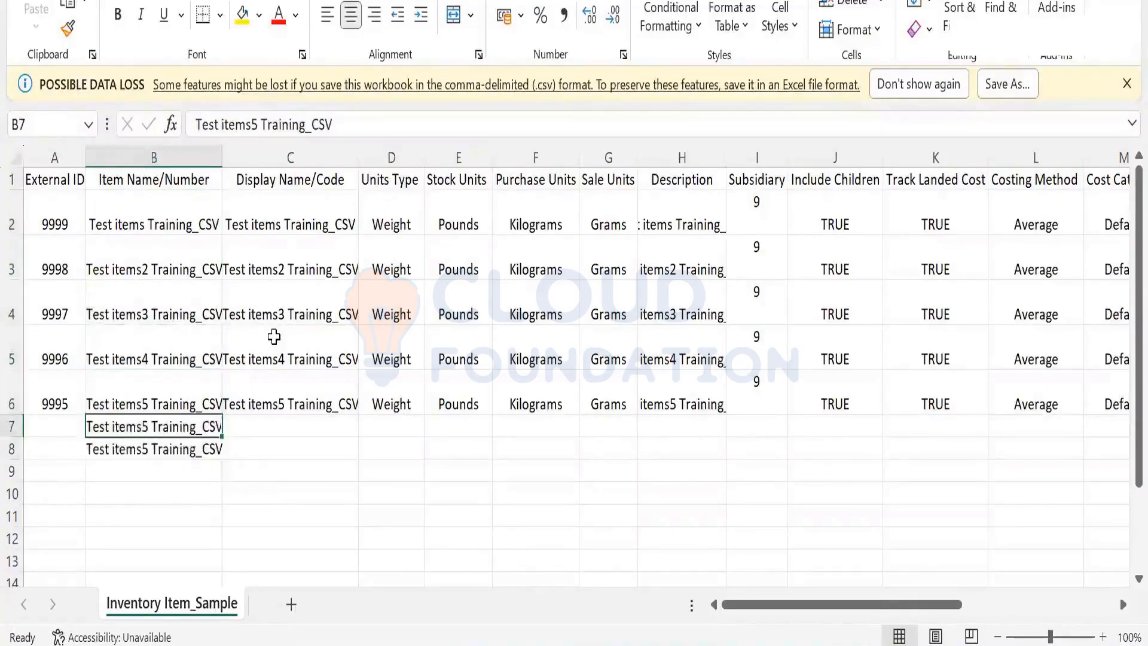
Change the first copied name to Test items6 Training_CSV, and clear both added item names
key(F2)
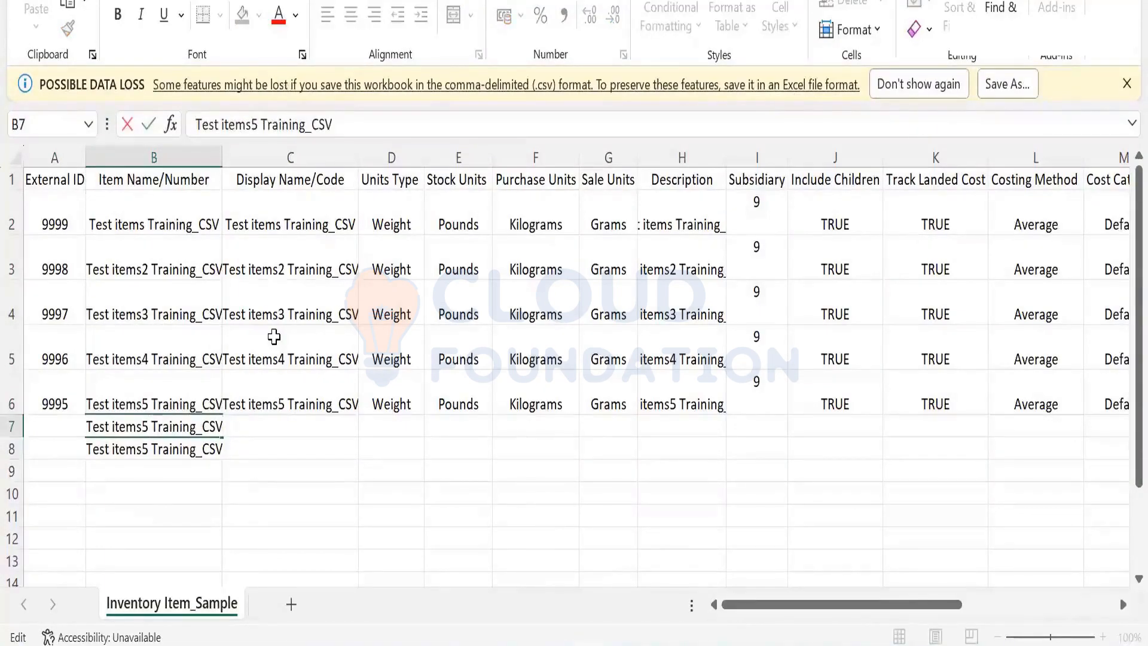
key(BackSpace)
text(6)
key(ctrl+Return)
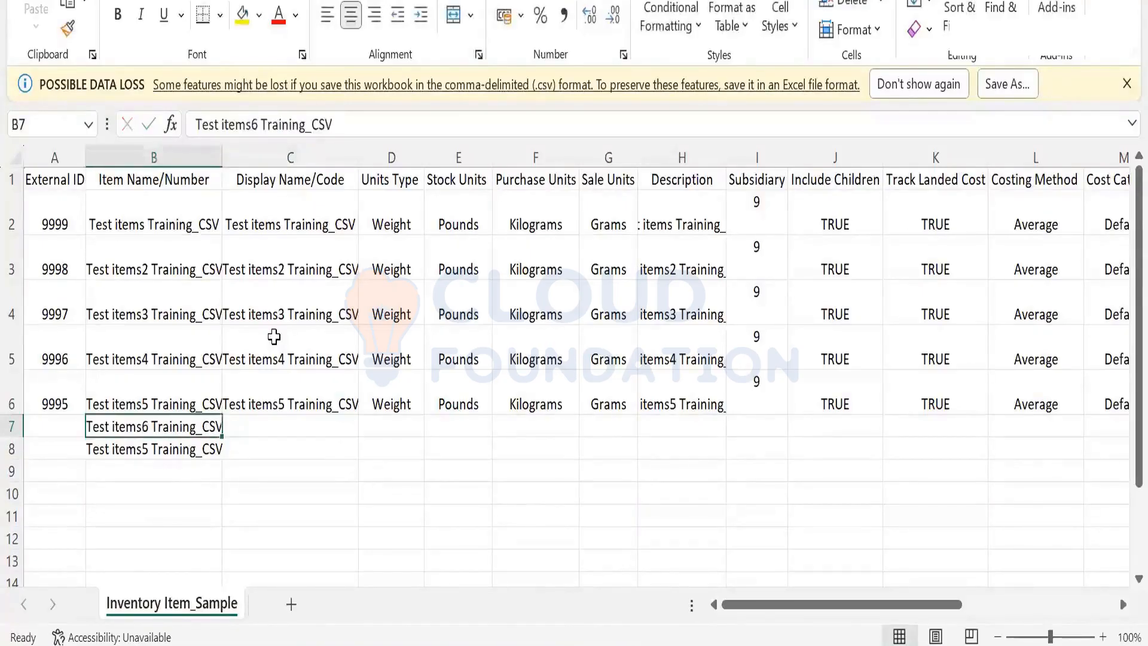
key(shift+Down)
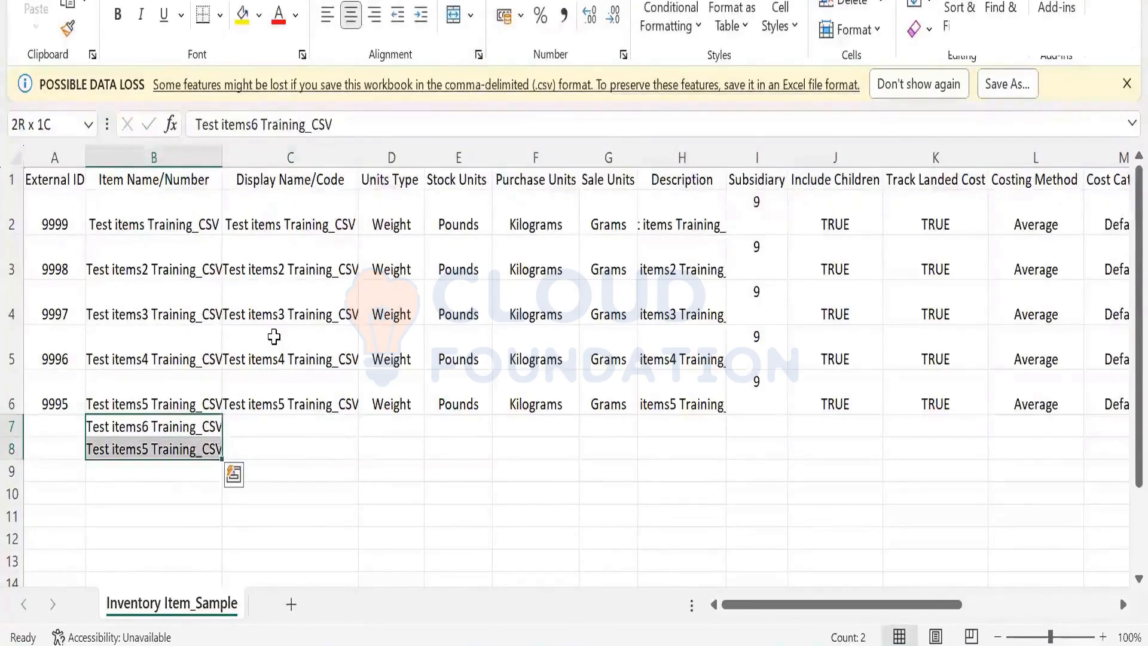
key(Delete)
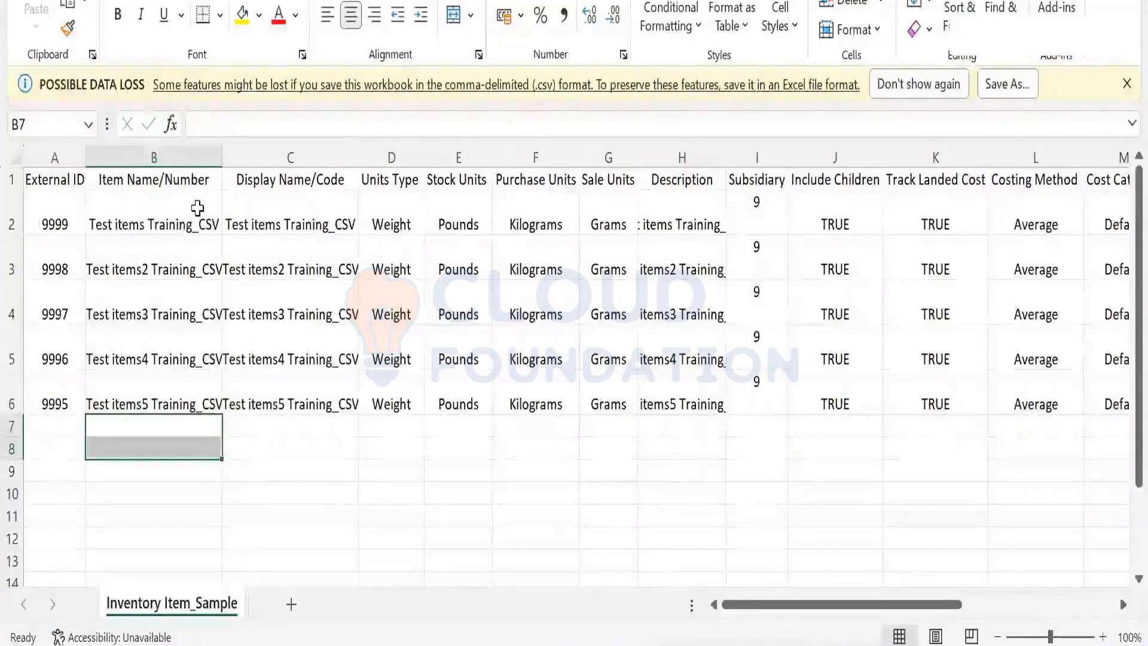
Select the item names in the Item Name/Number column for review
click(197, 208)
key(shift+Down)
key(shift+Down)
key(shift+Down)
key(shift+Down)
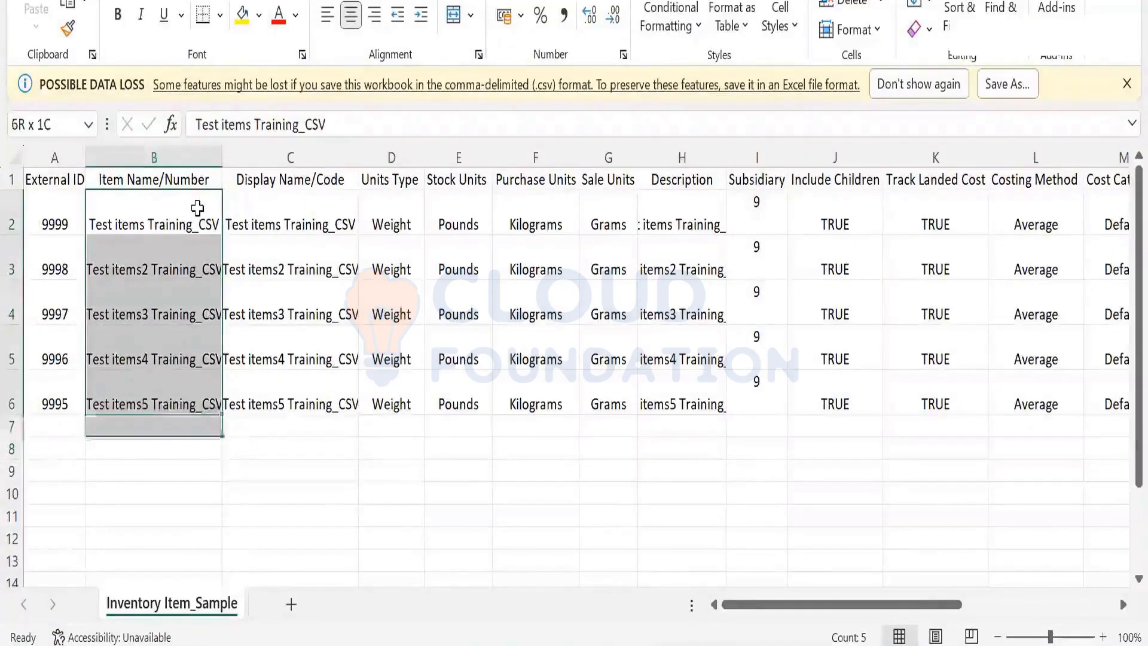
Select the Purchase Units values of the five items for review and finish on the column's header
key(Right)
key(Right)
key(Right)
key(Right)
key(shift+Down)
key(shift+Down)
key(shift+Down)
key(shift+Down)
key(shift+Down)
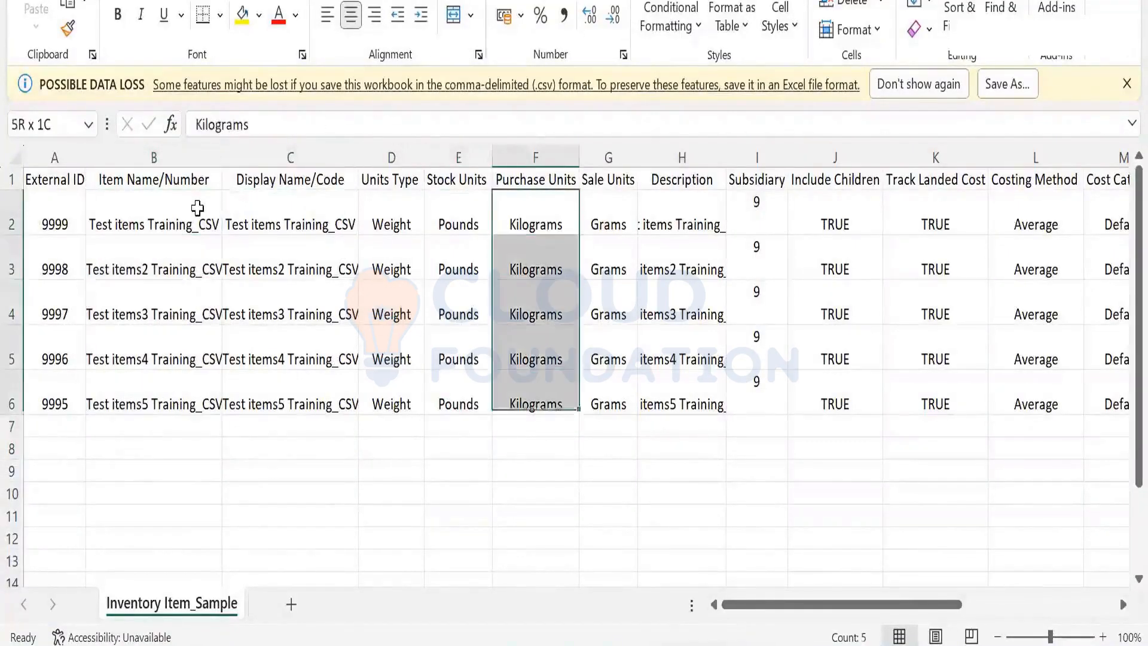
key(Up)
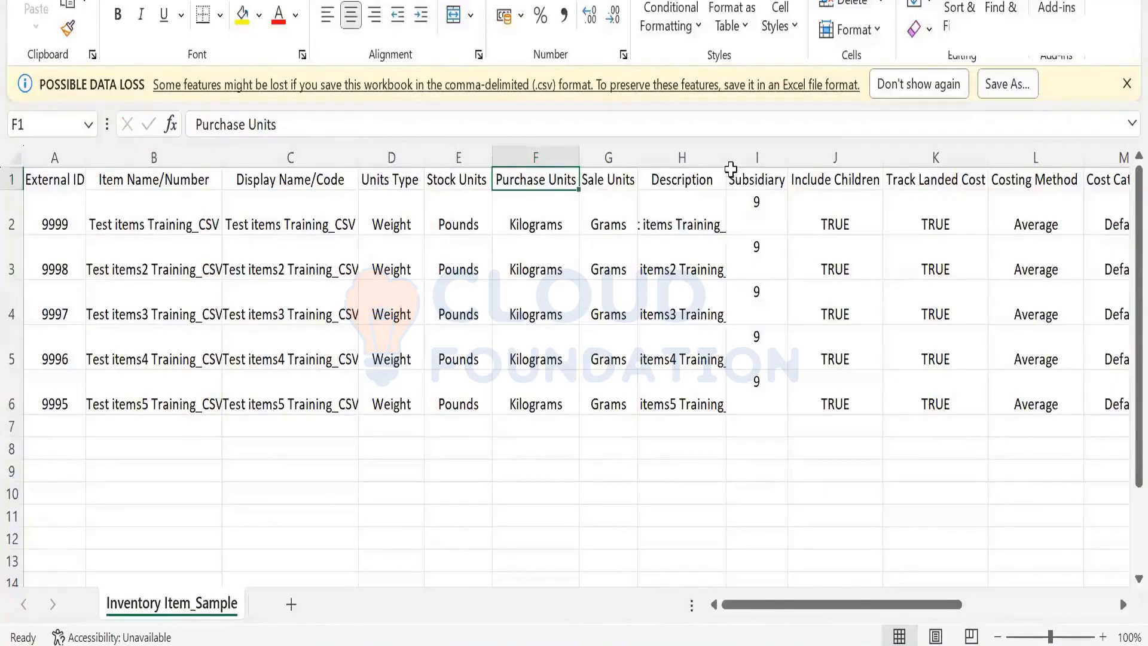
Widen the Description column to fit its contents and select the first item's description
double_click(727, 158)
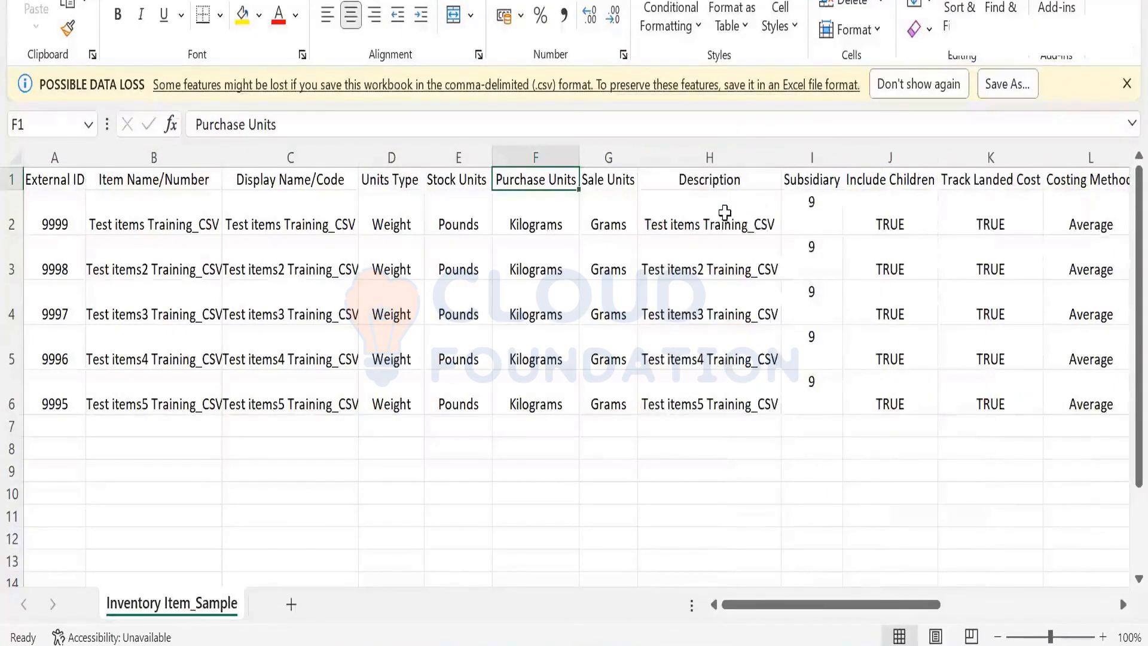
click(724, 212)
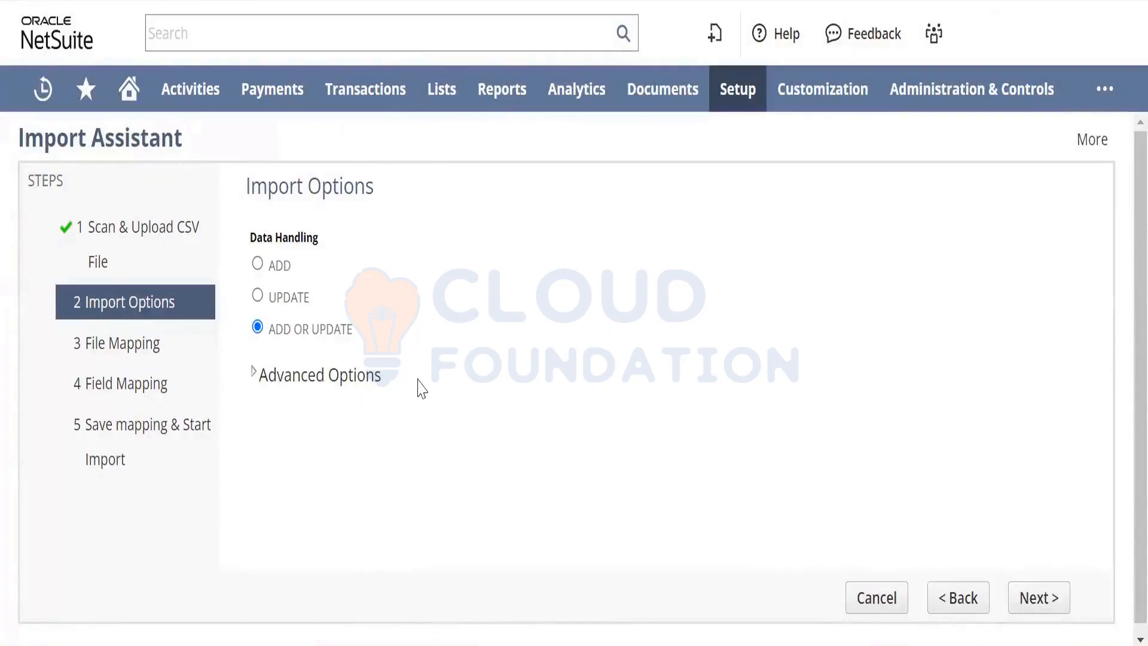
Switch to the NetSuite Import Assistant, set data handling to Add or Update, and expand the advanced options down to Custom Form
click(256, 377)
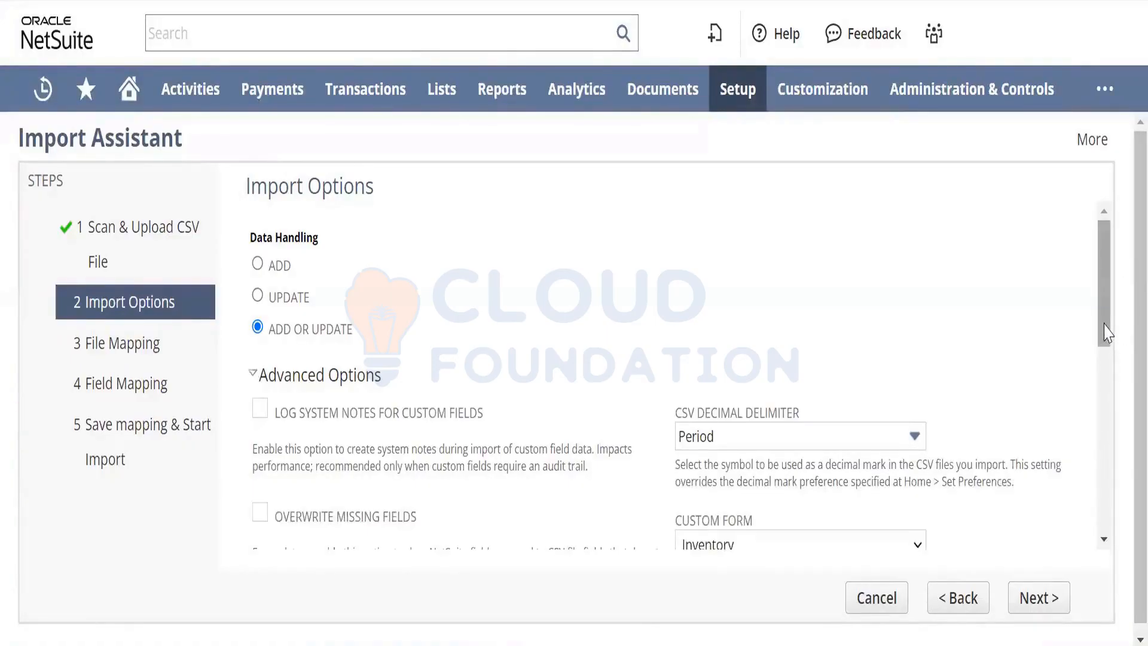
drag(1106, 333, 1116, 370)
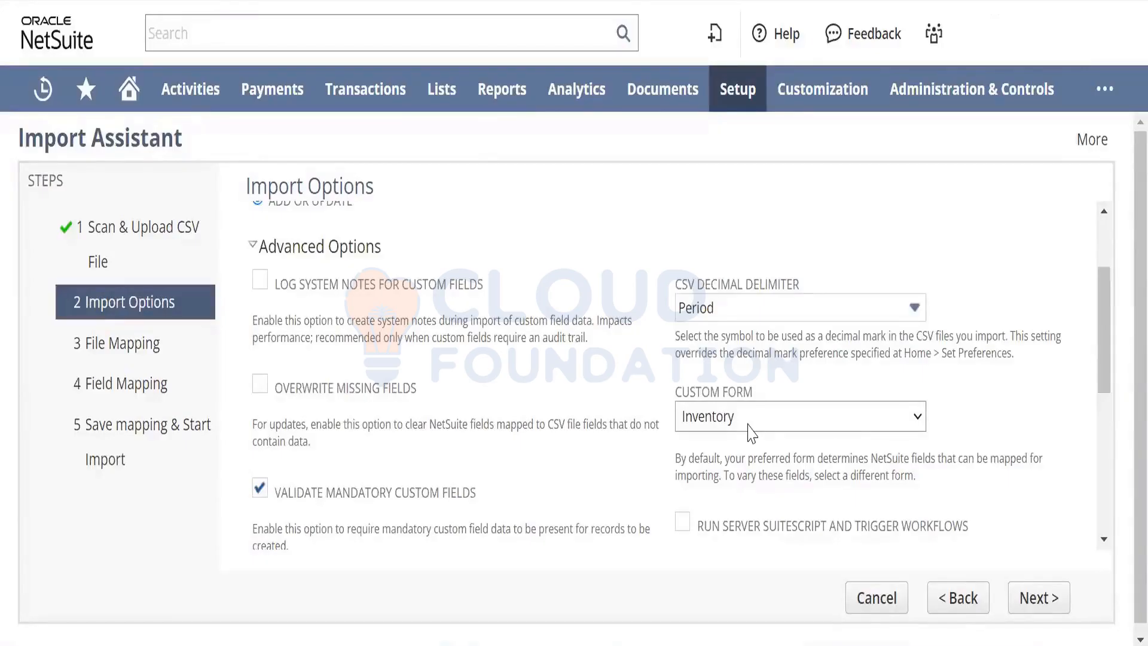
Open a blank Inventory Item record form in a new browser tab
mouse_move(446, 103)
mouse_move(472, 204)
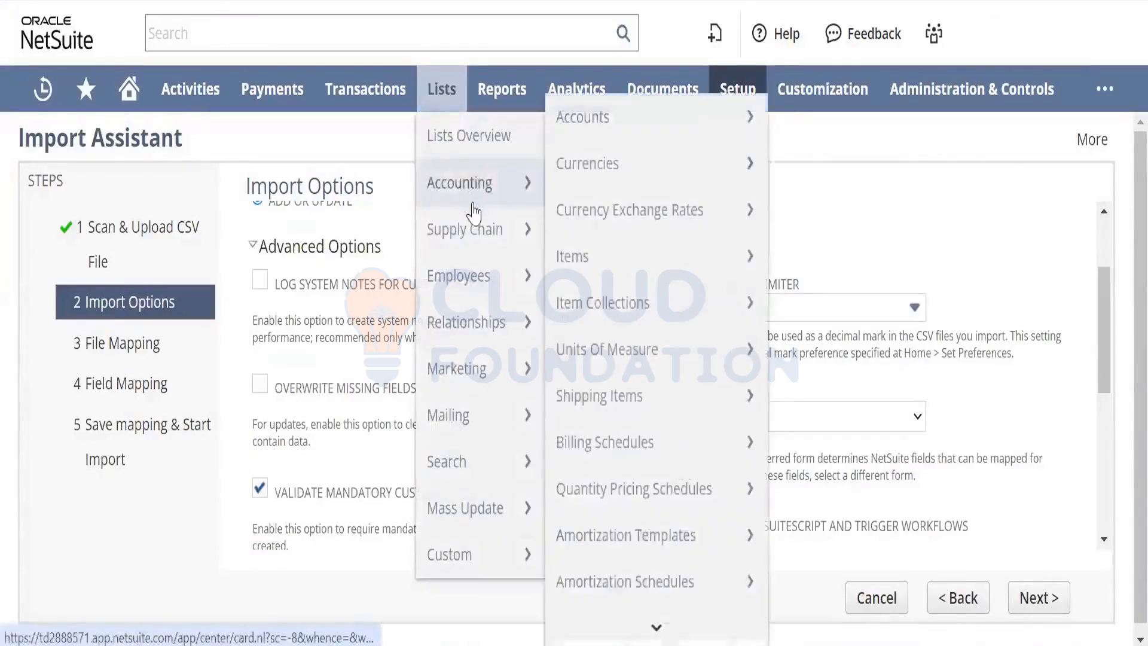
mouse_move(601, 263)
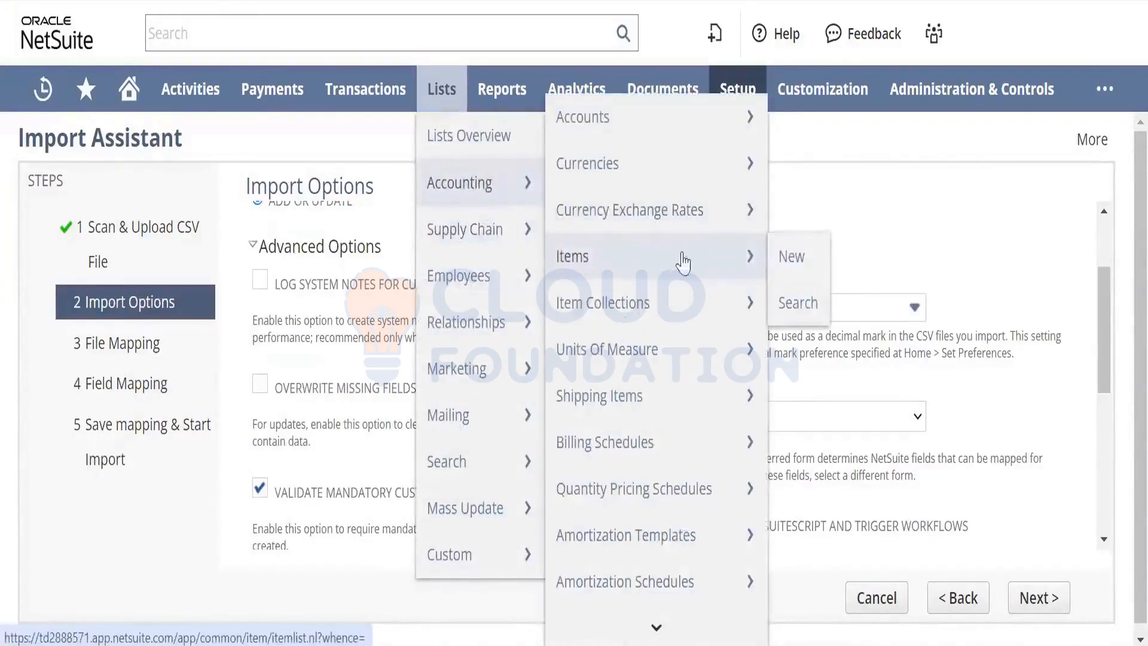
right_click(798, 259)
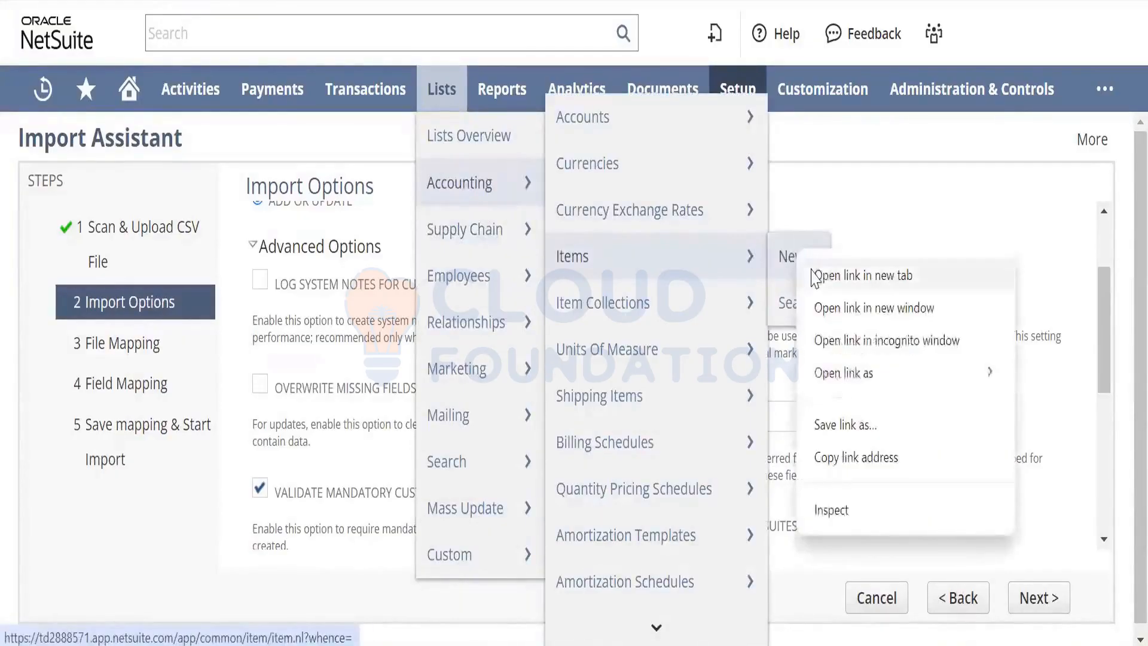
click(812, 275)
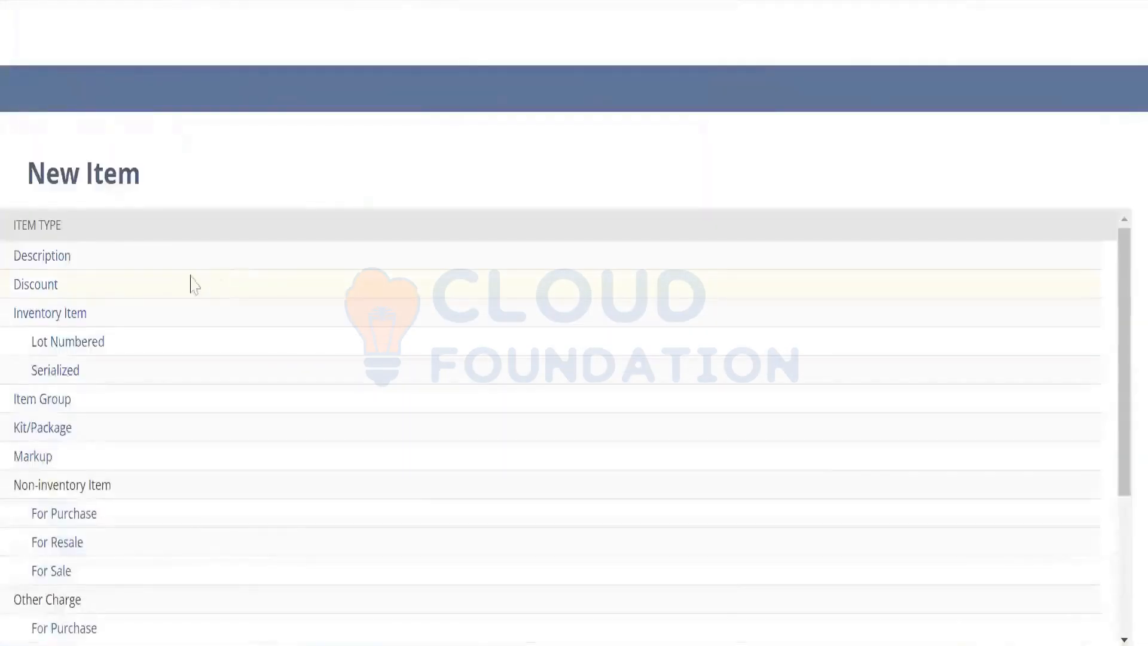
click(80, 325)
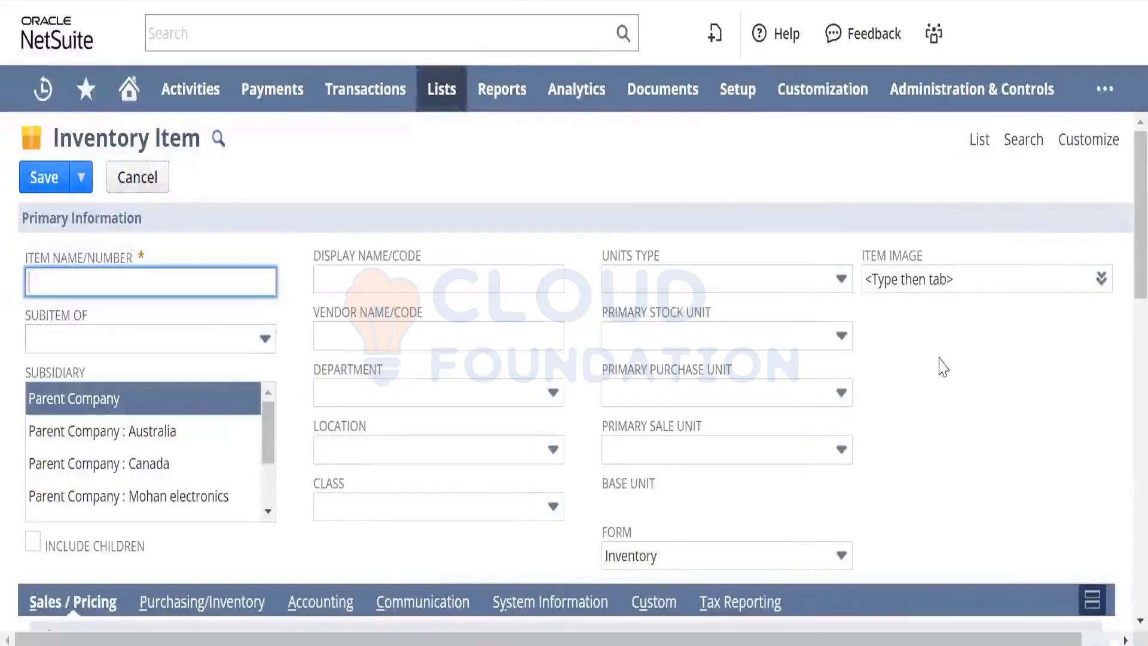
click(944, 367)
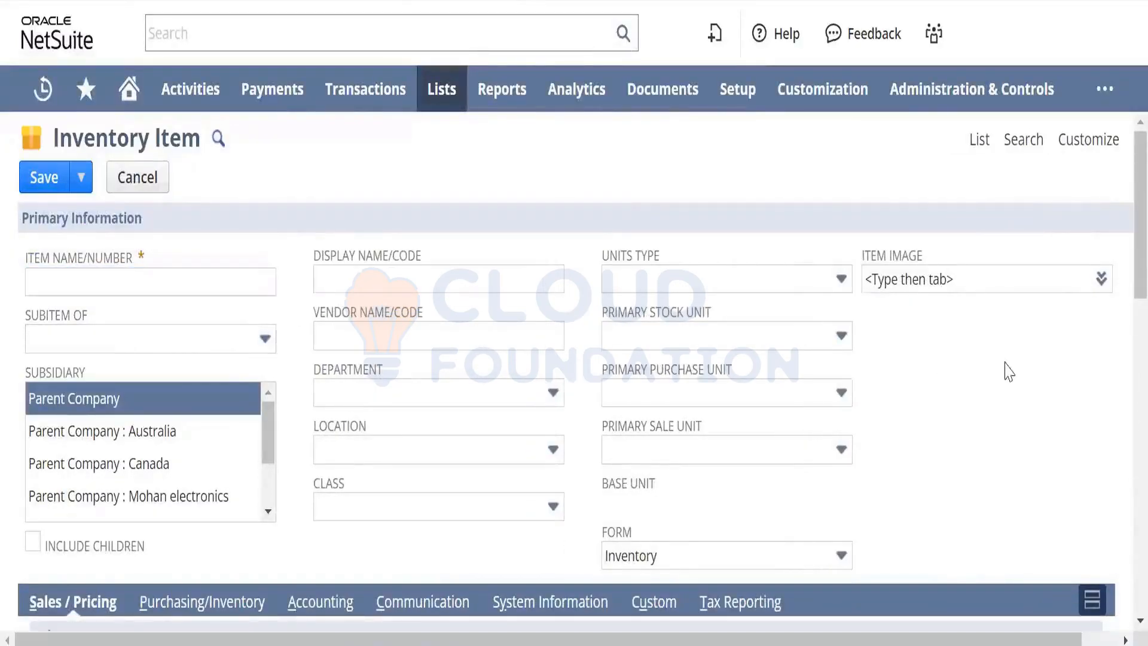
Read the help for the item's Form field and check which forms it offers, leaving Inventory selected
click(626, 541)
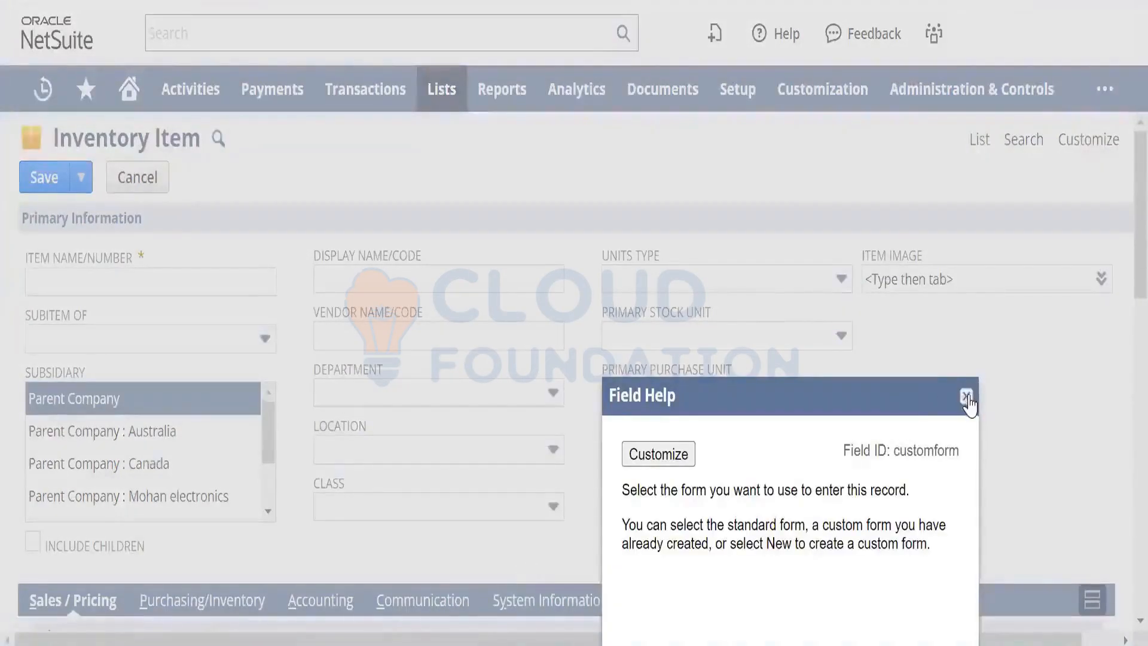
click(966, 397)
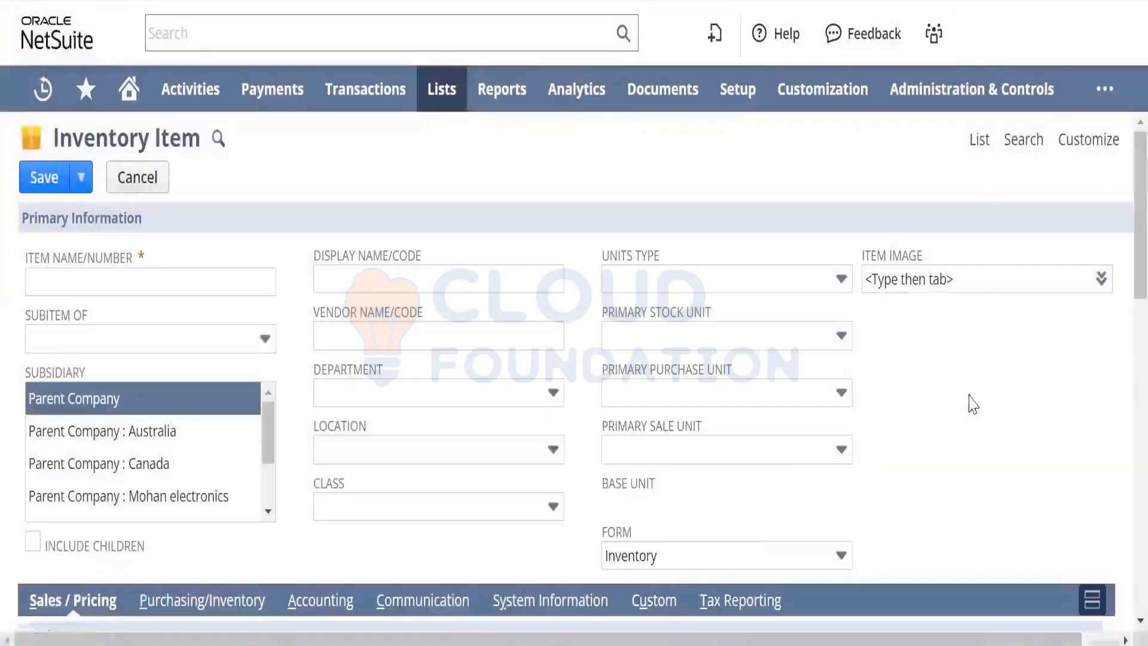
click(775, 555)
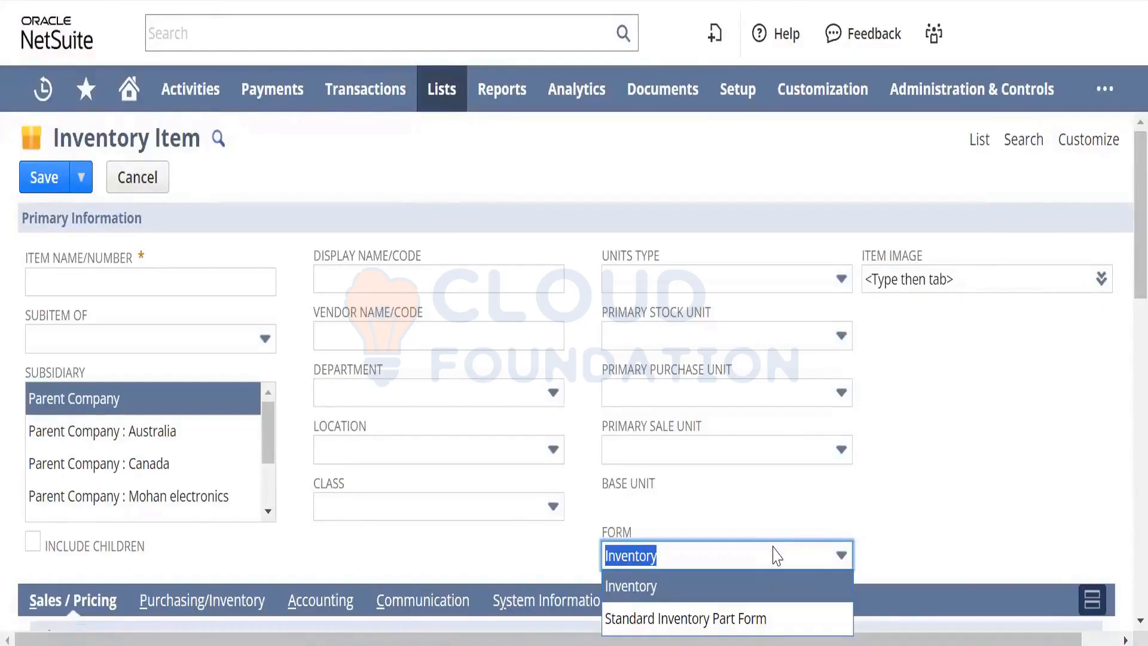
click(950, 495)
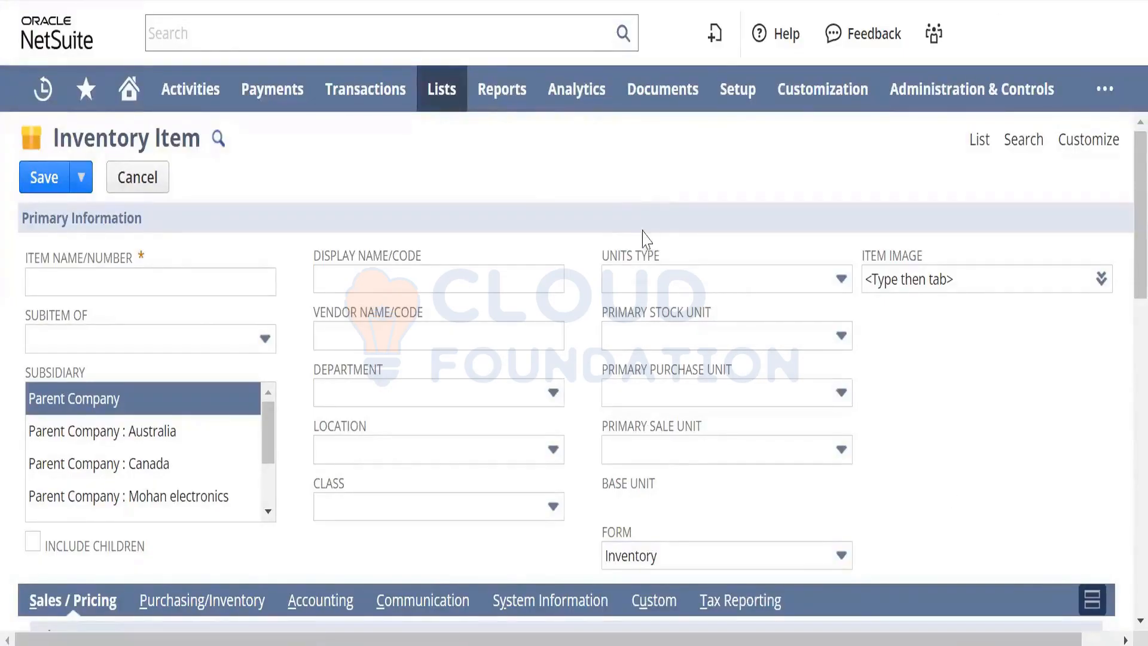
mouse_move(835, 91)
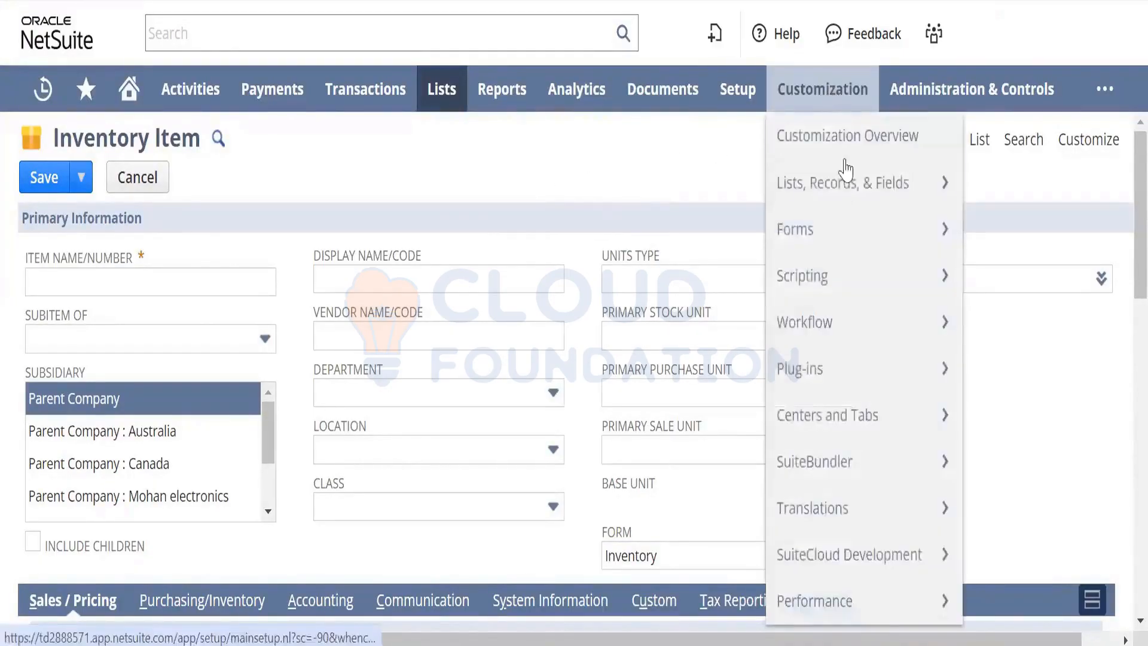
mouse_move(854, 248)
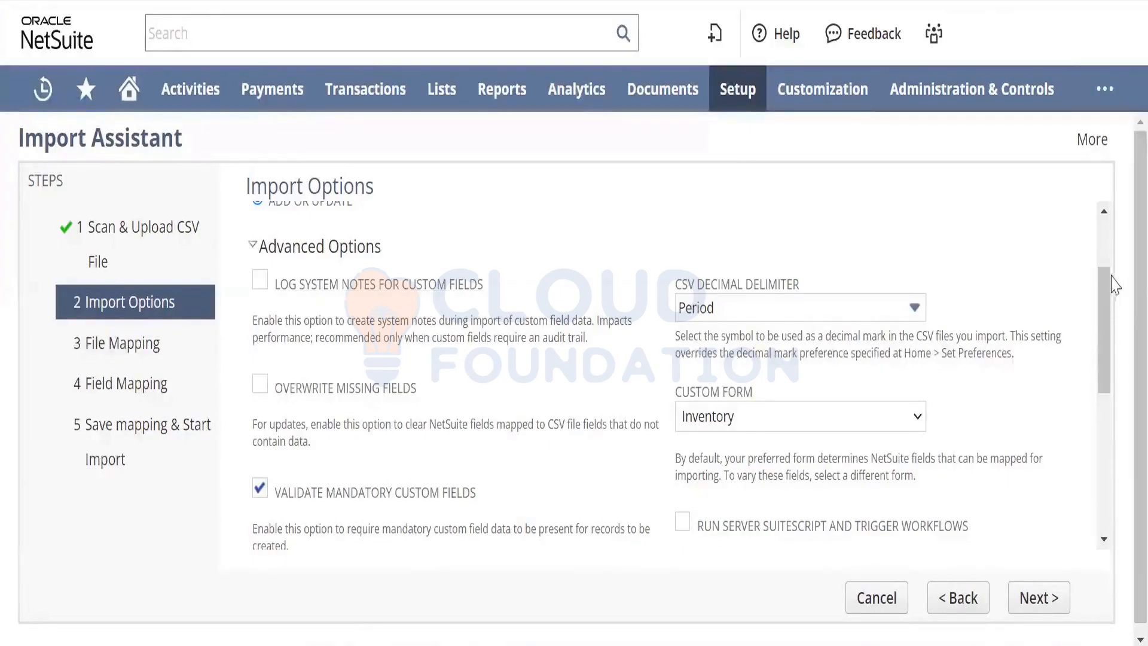
Accept the import options, continue to Field Mapping, and review the fields listed for Inventory Item_Sample.csv
drag(1105, 294, 1101, 251)
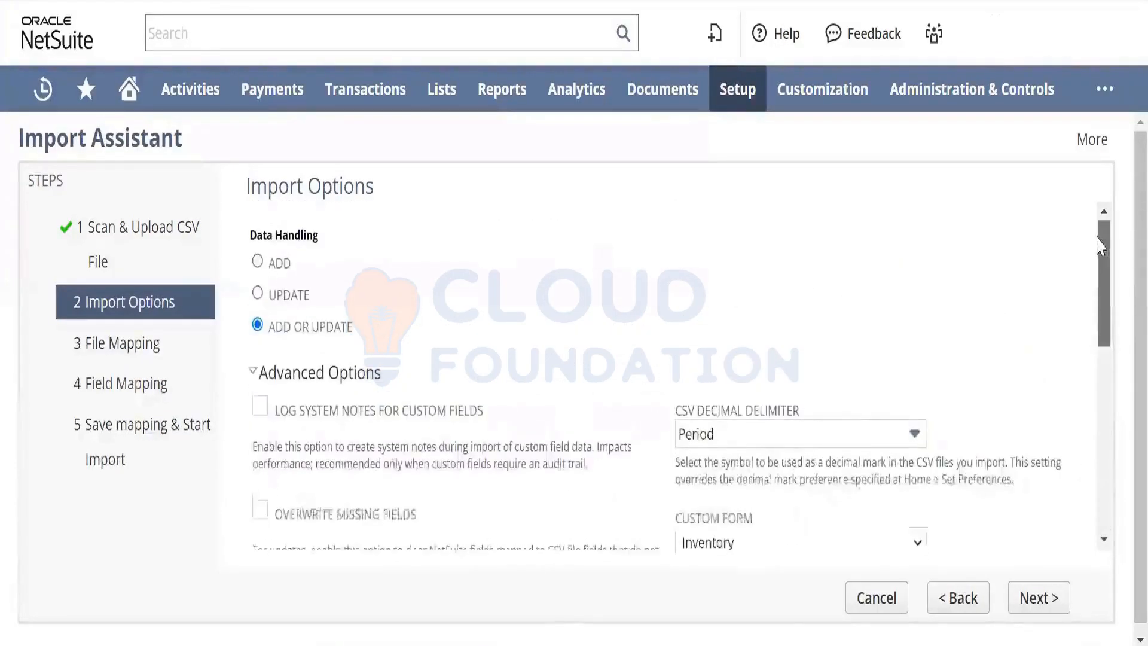
click(1038, 598)
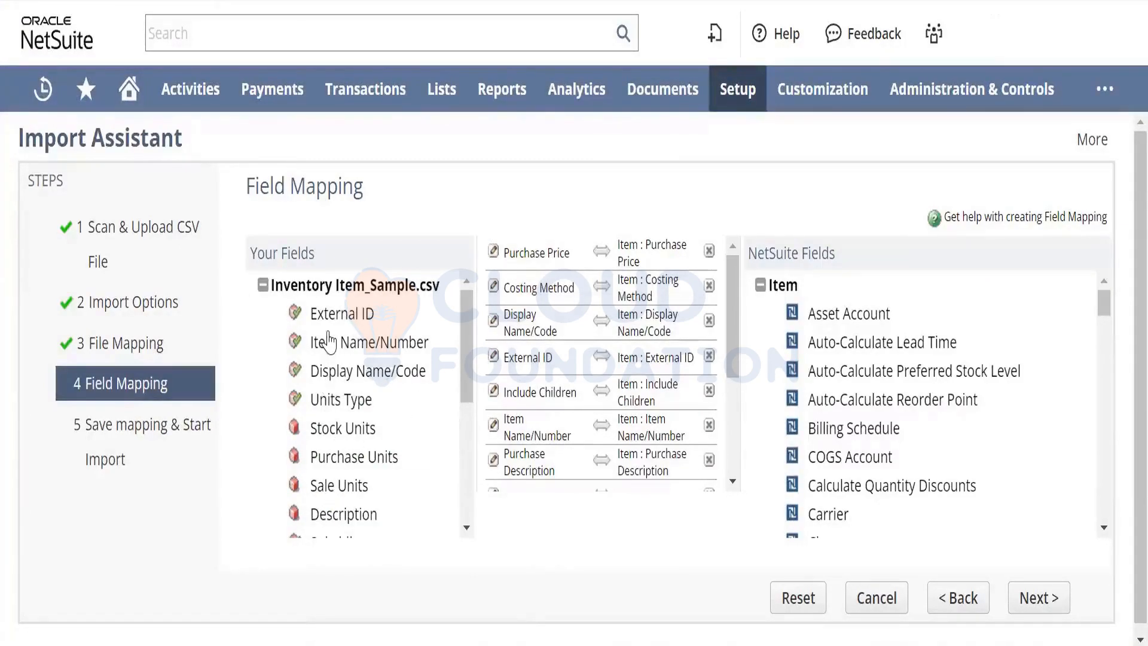
drag(468, 392, 474, 508)
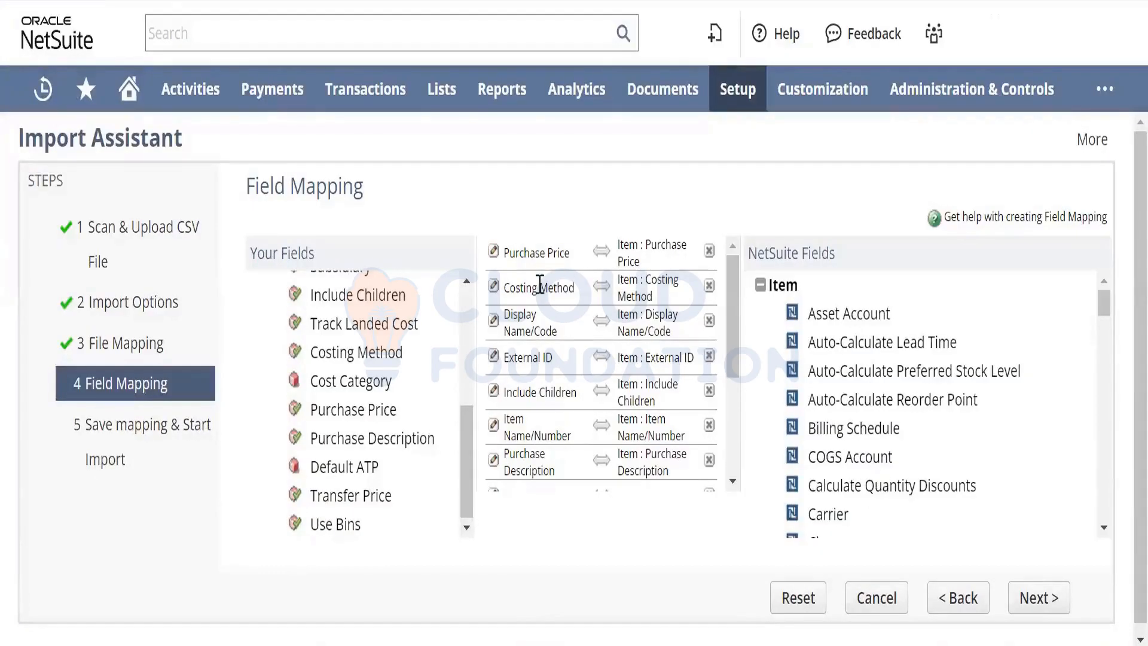
scroll(469, 338, up, 1)
click(466, 330)
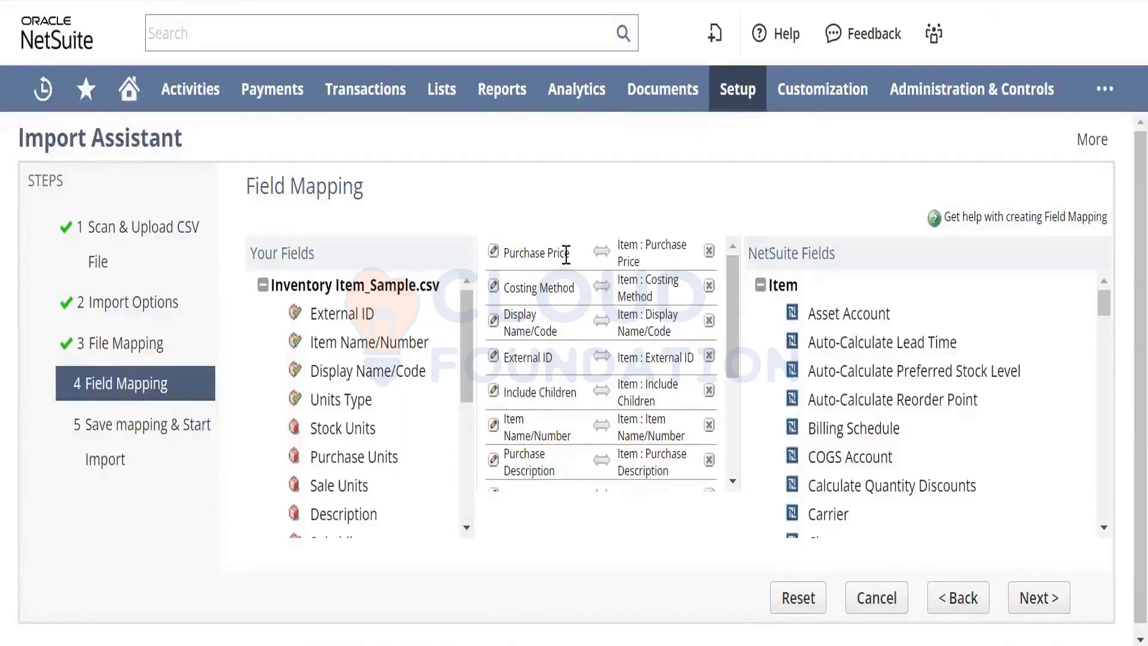
Examine the Purchase Price mapping and the remaining automatically mapped pairs, and compare them with the CSV's unmapped fields
drag(571, 254, 502, 254)
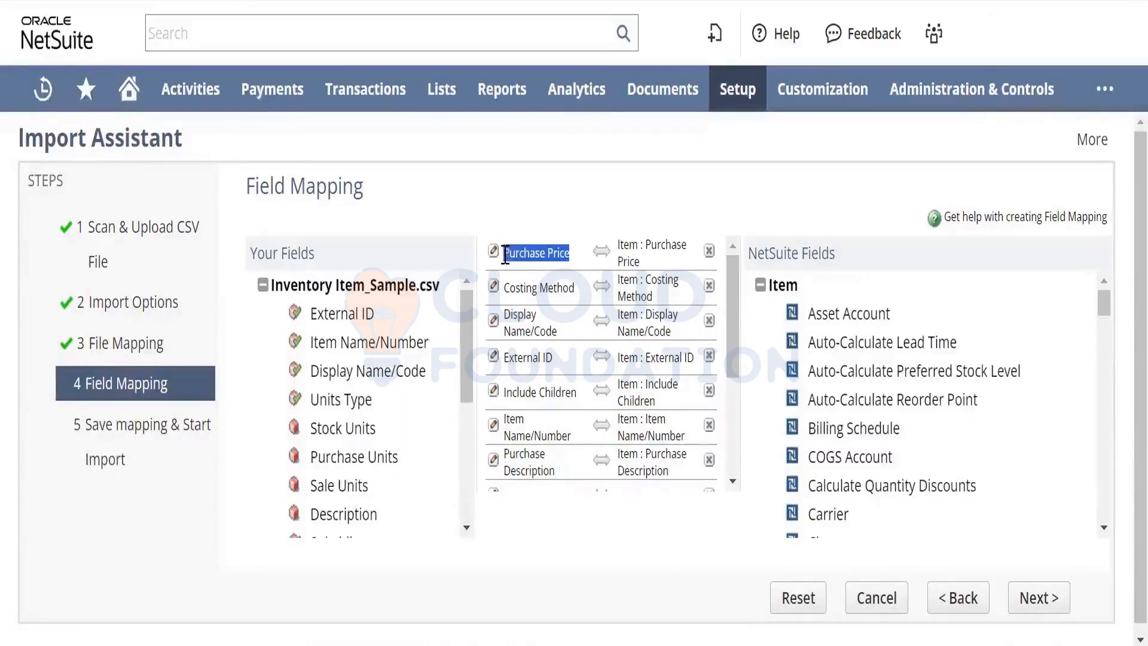
click(649, 268)
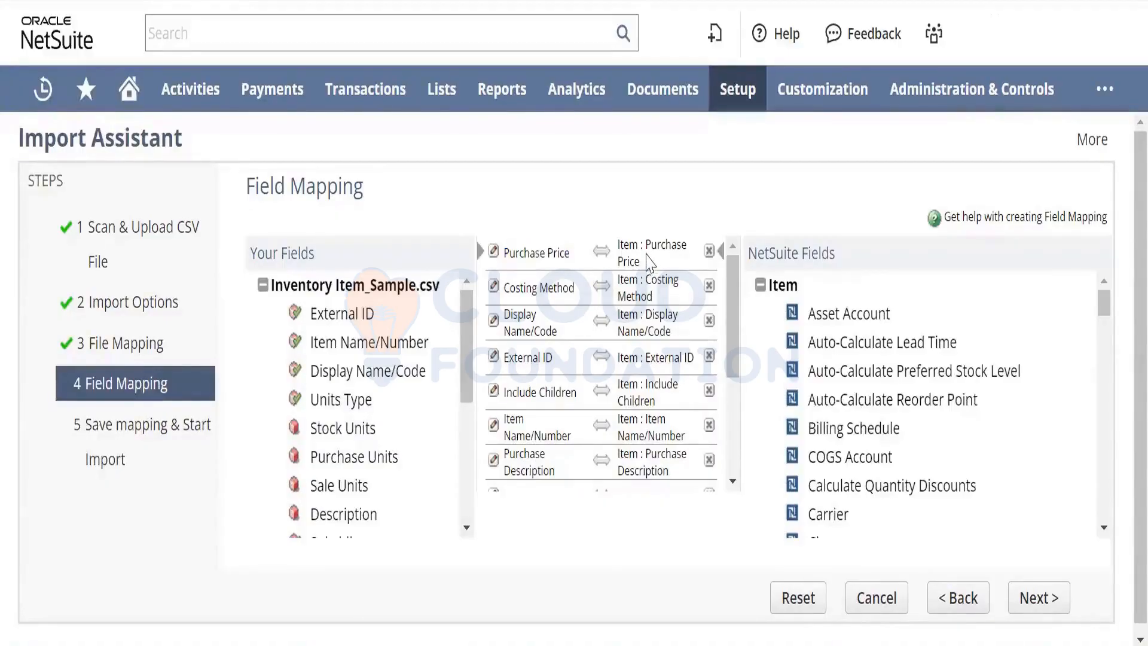
drag(649, 264, 647, 251)
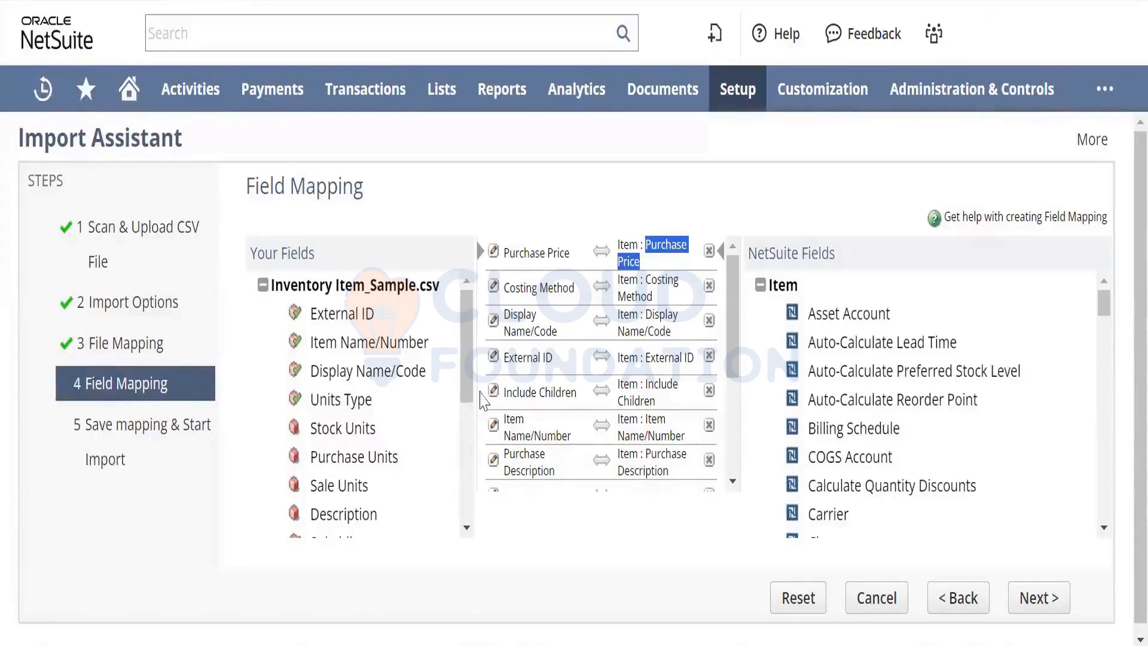
scroll(736, 453, down, 3)
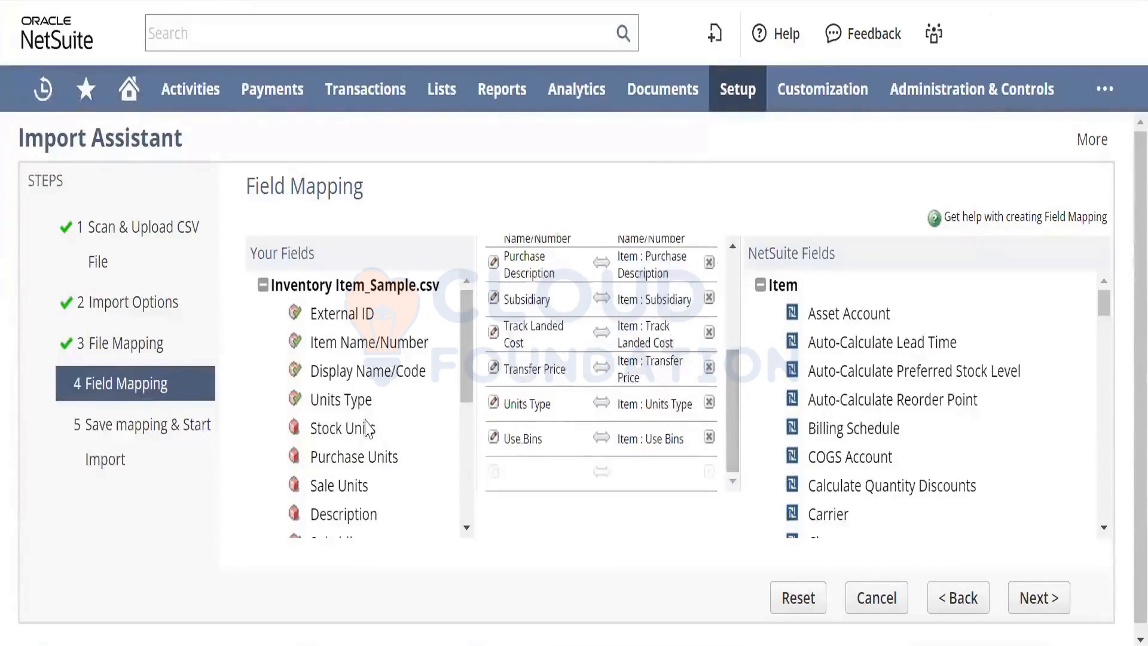
drag(476, 357, 383, 523)
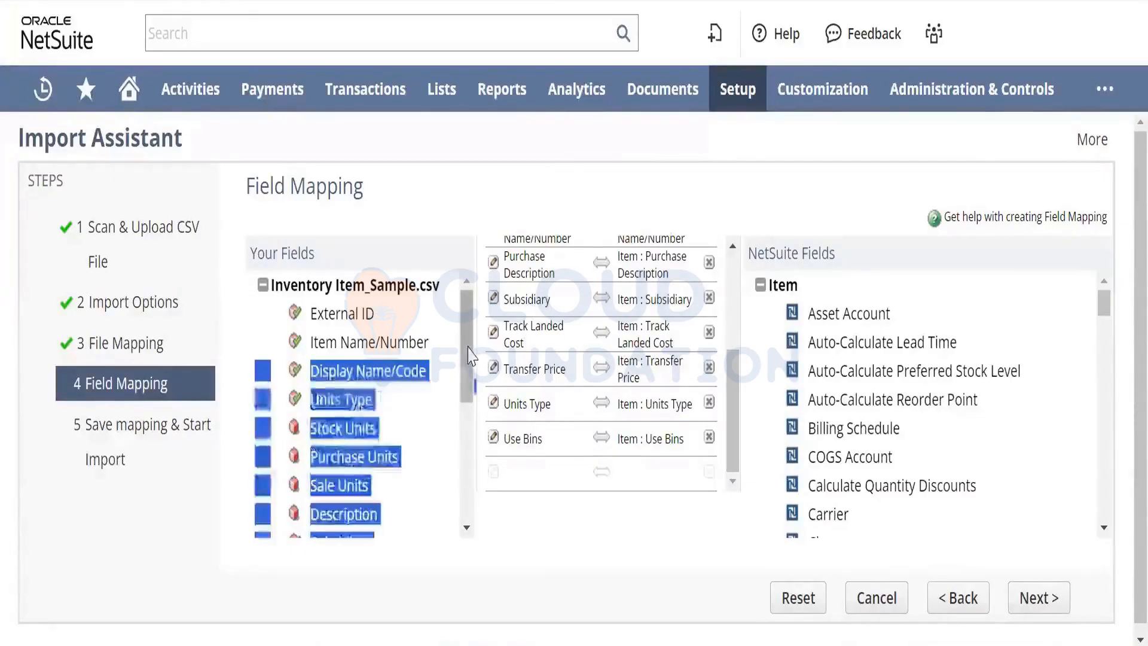
click(550, 609)
drag(378, 431, 516, 503)
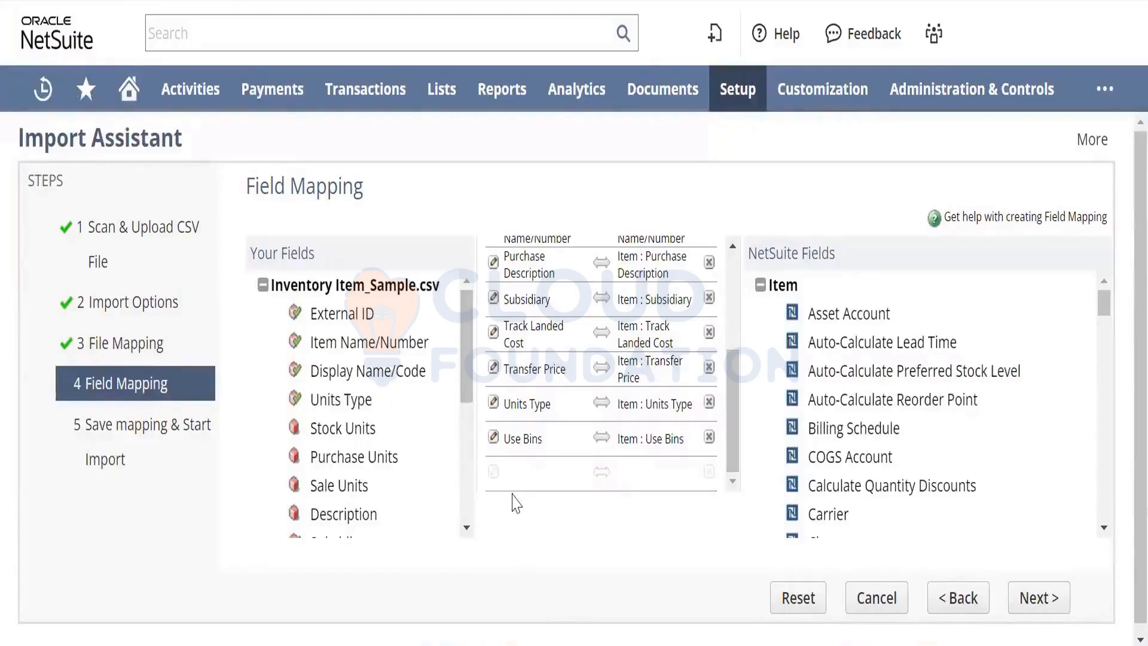
click(368, 435)
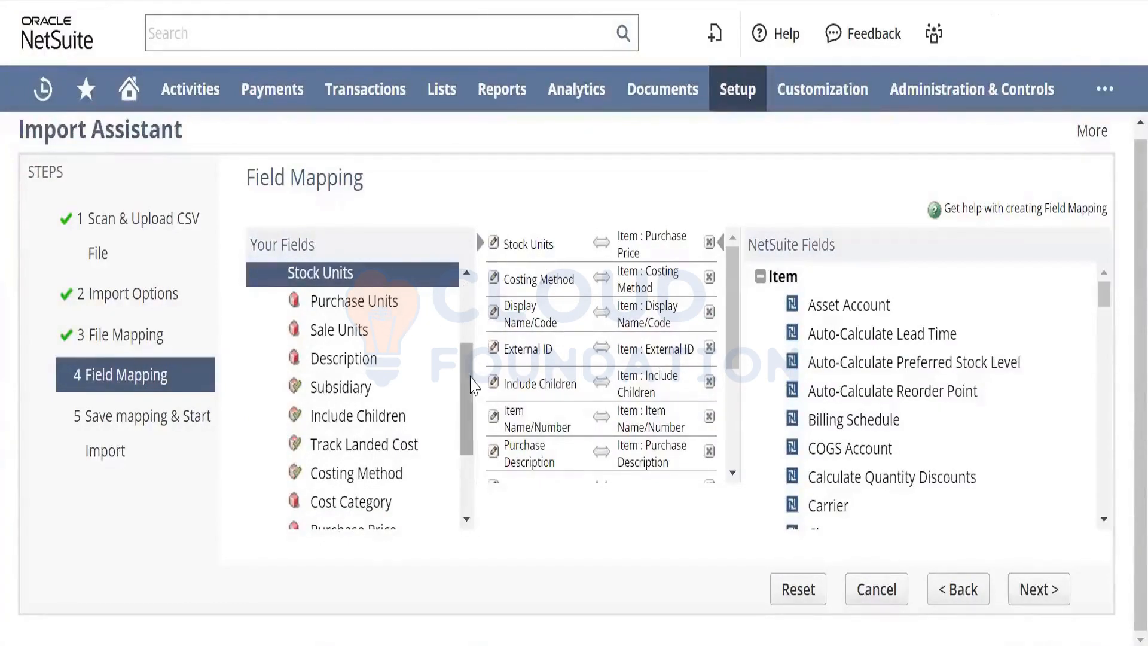
scroll(463, 314, up, 1)
scroll(461, 312, up, 4)
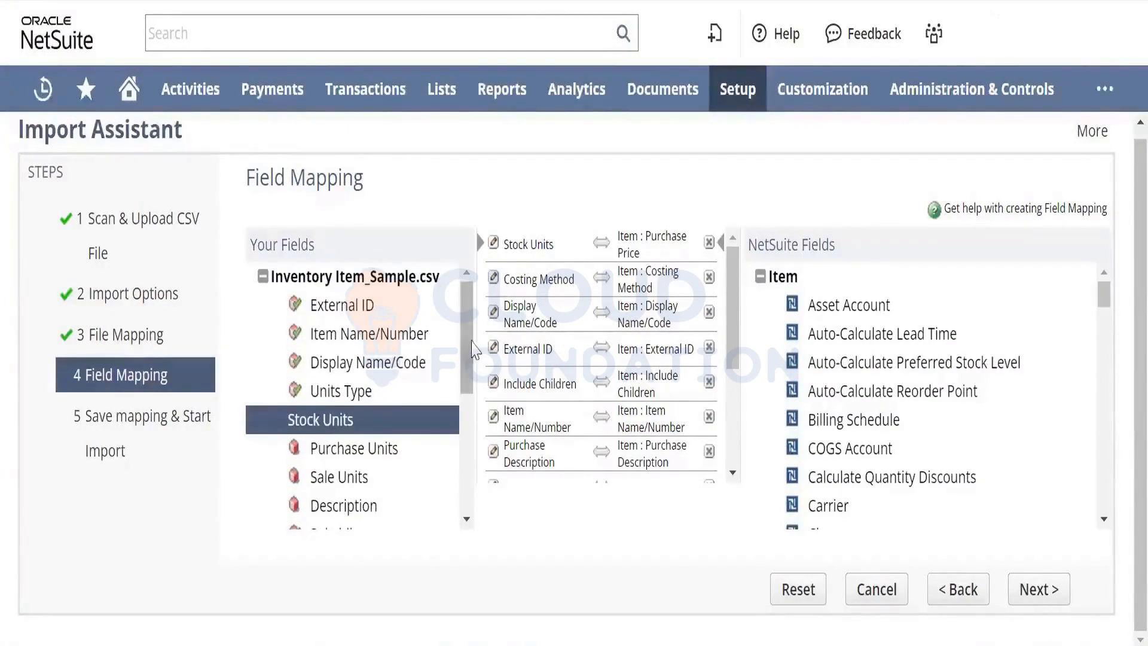
drag(469, 341, 453, 441)
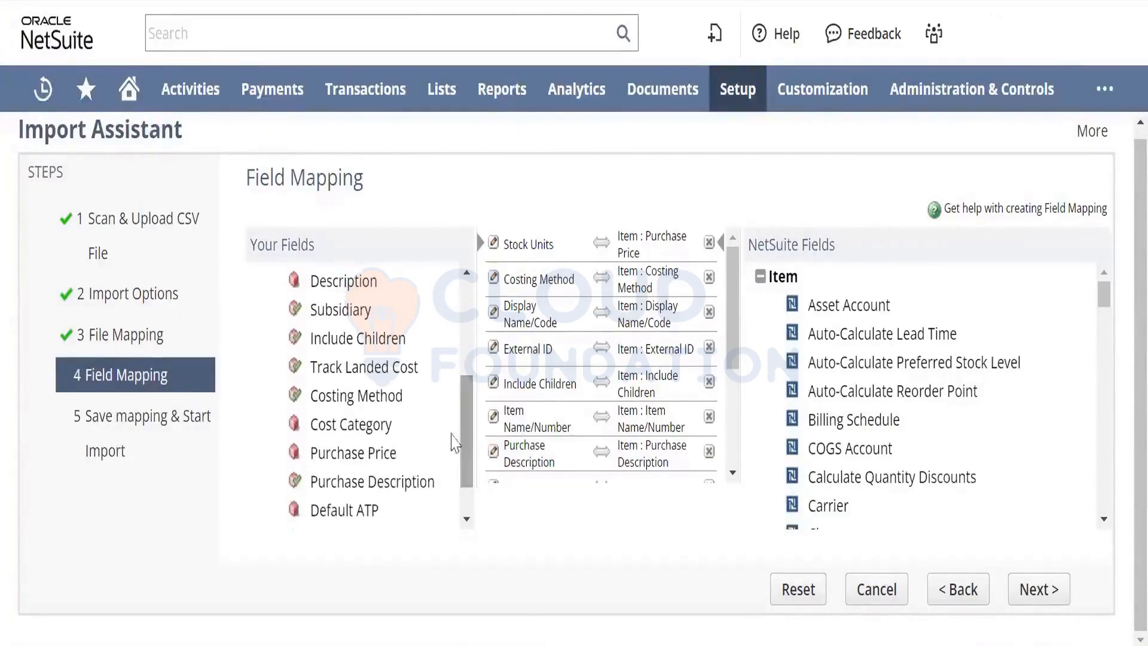
click(383, 452)
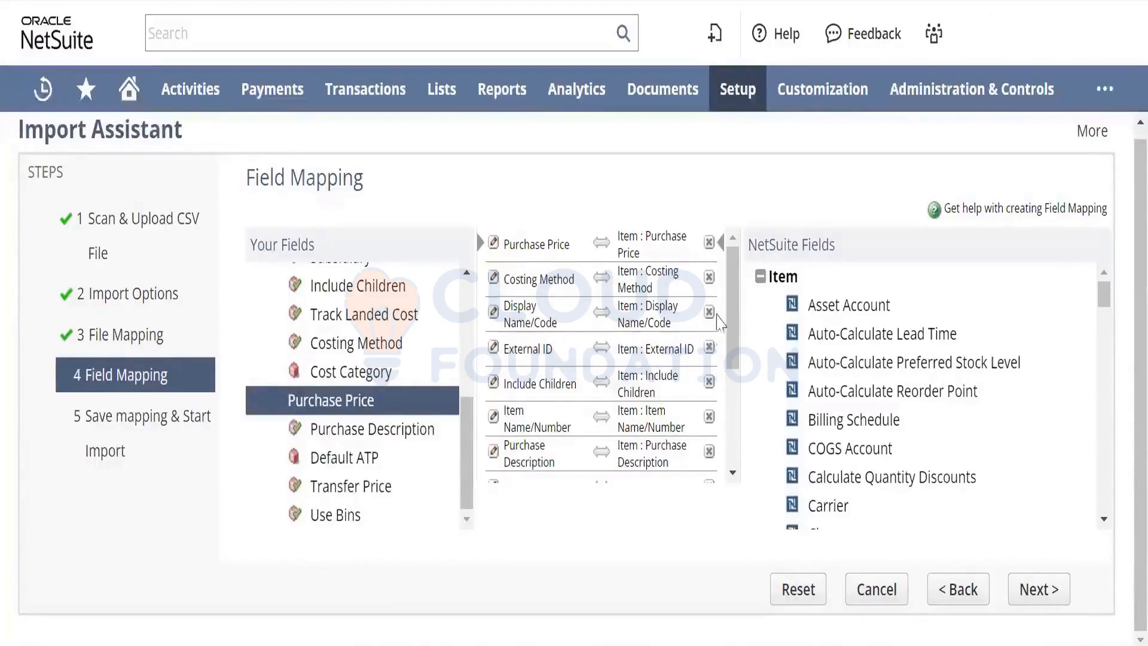
Add the CSV field Stock Units in the empty mapping row and map it to Item : Primary Stock Unit
drag(731, 308, 751, 448)
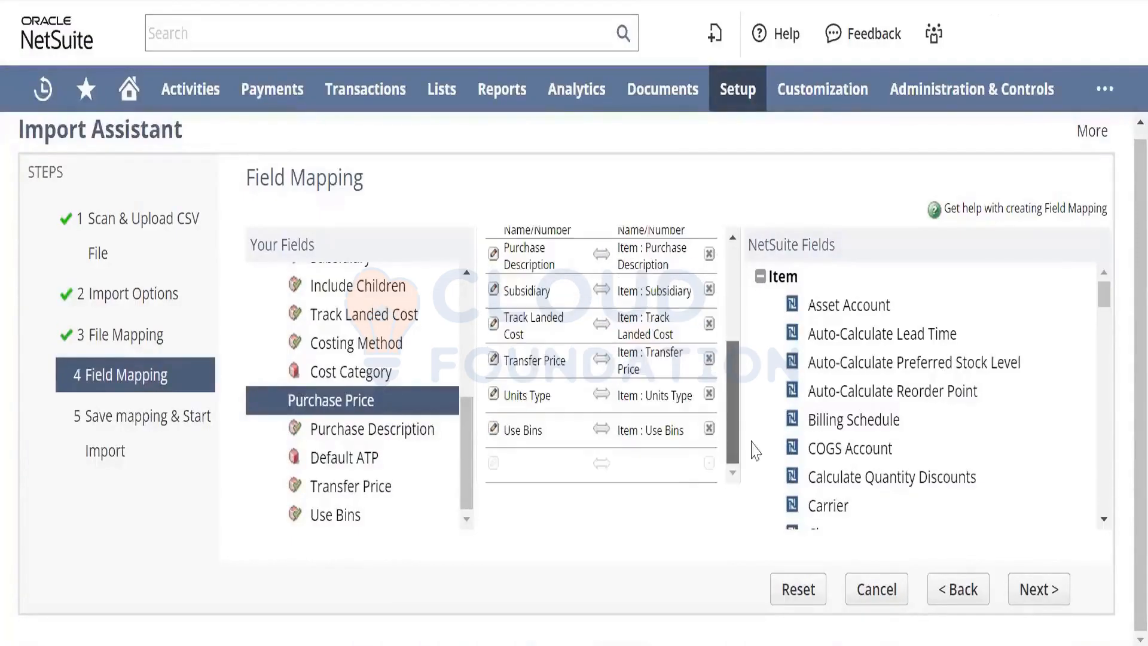
click(546, 469)
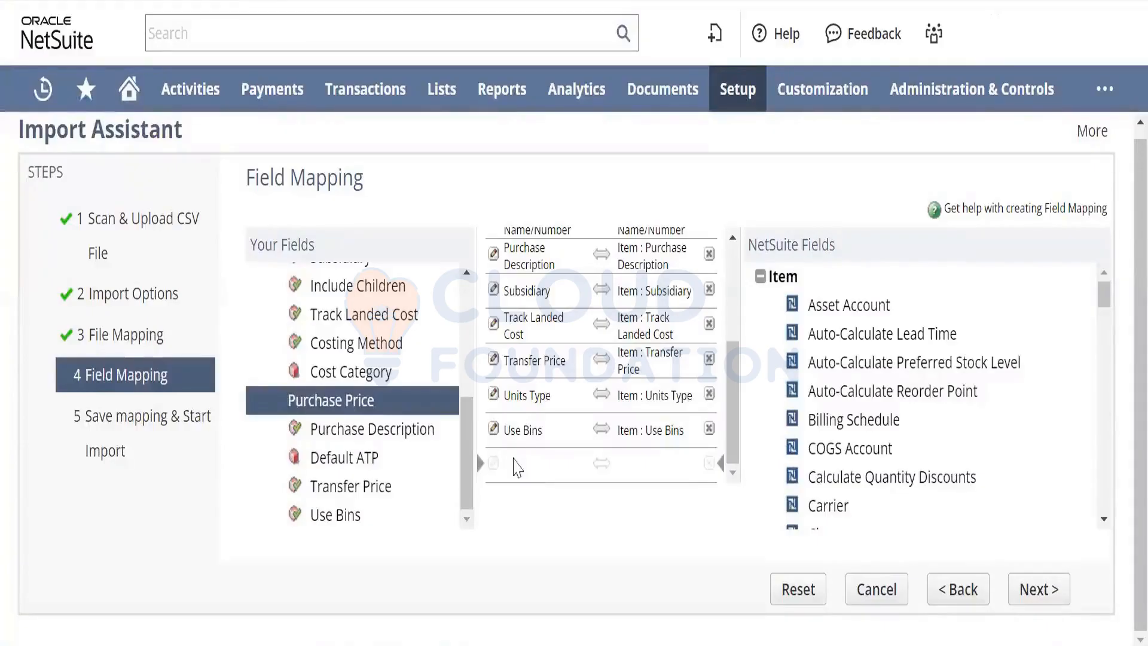
drag(467, 457, 468, 371)
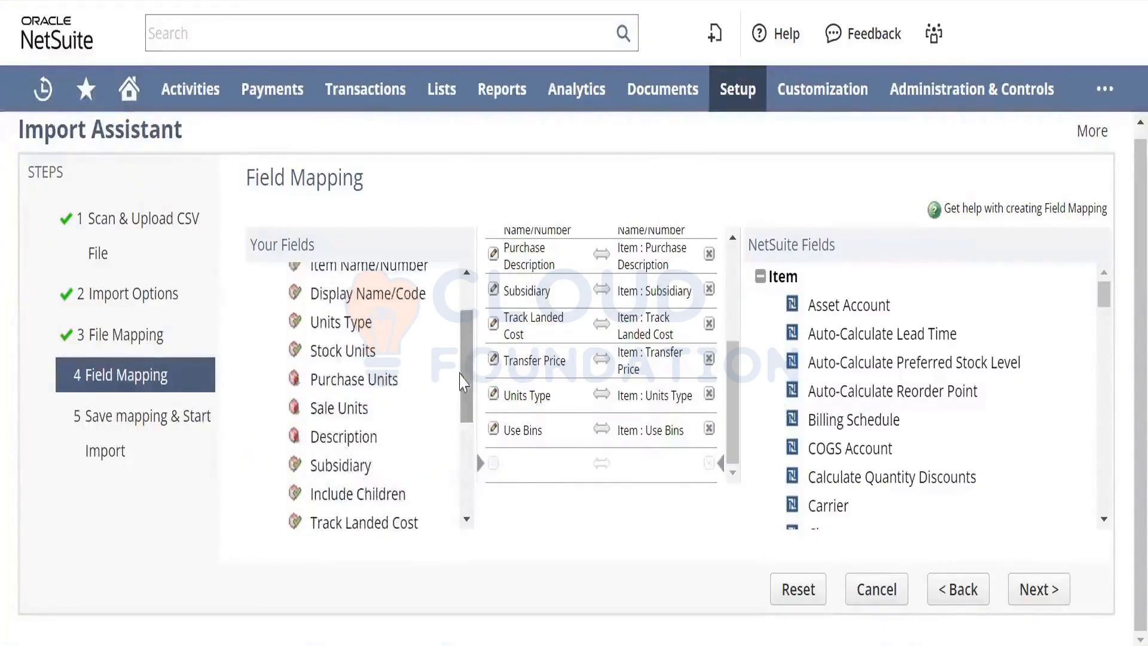
click(360, 359)
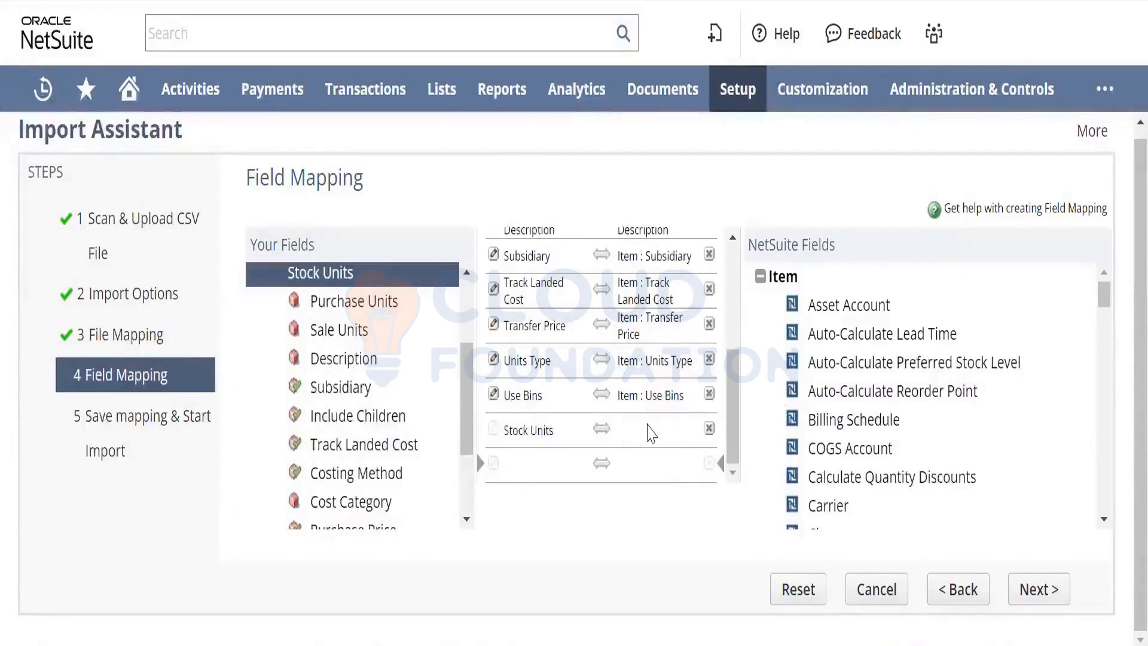
click(651, 430)
drag(1103, 302, 1101, 420)
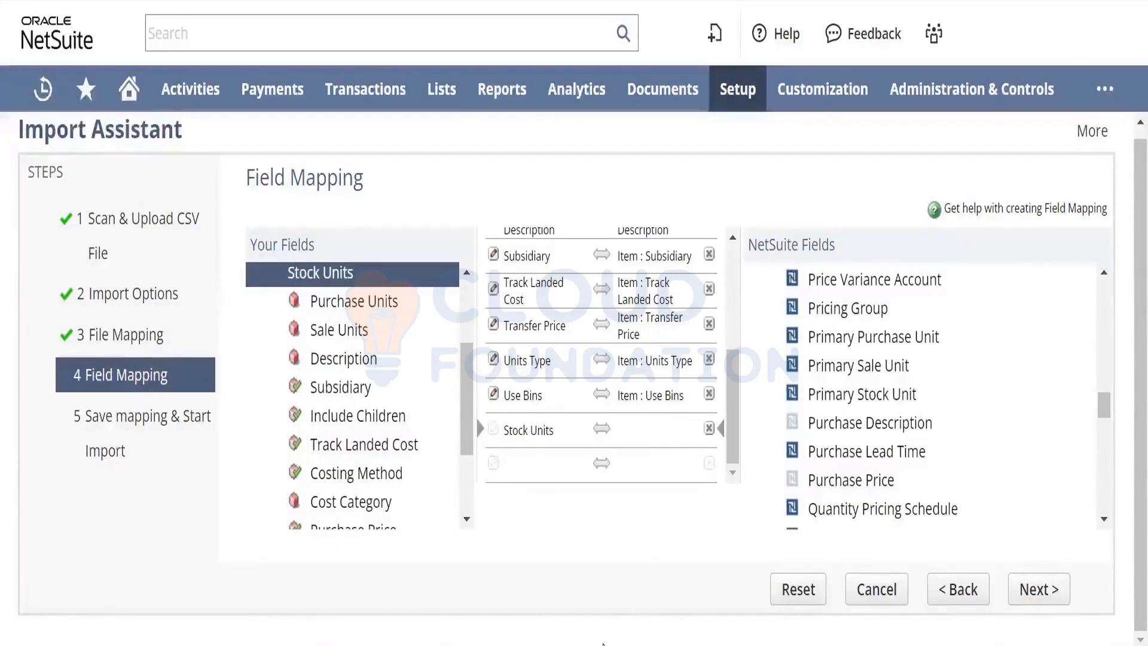
mouse_move(598, 643)
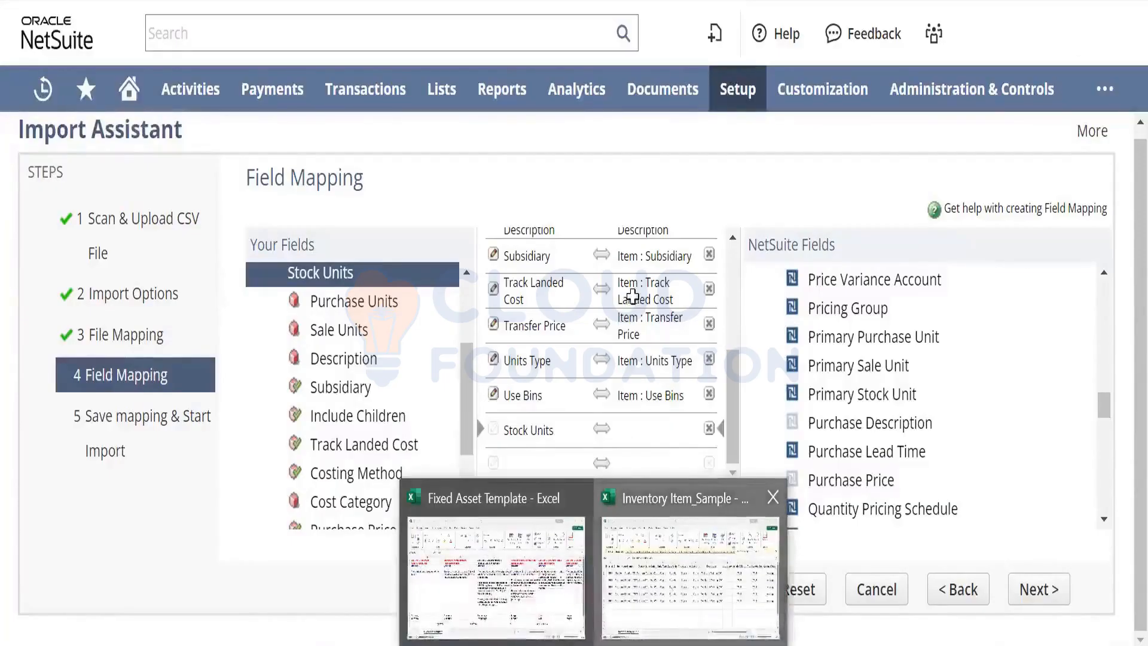
click(660, 574)
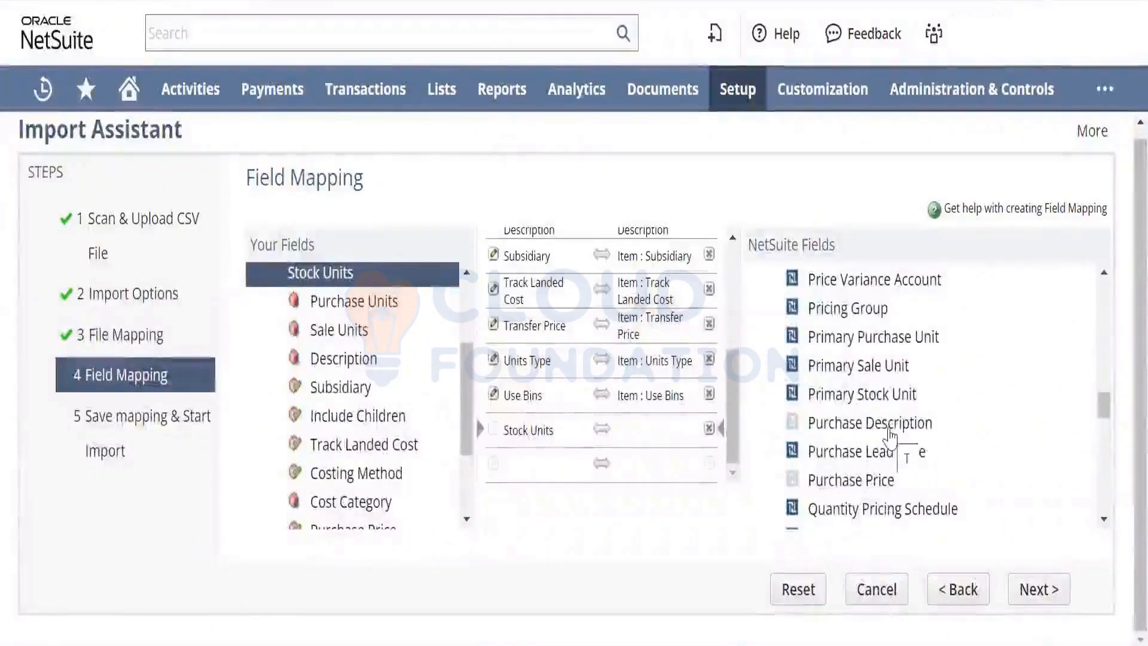
click(872, 395)
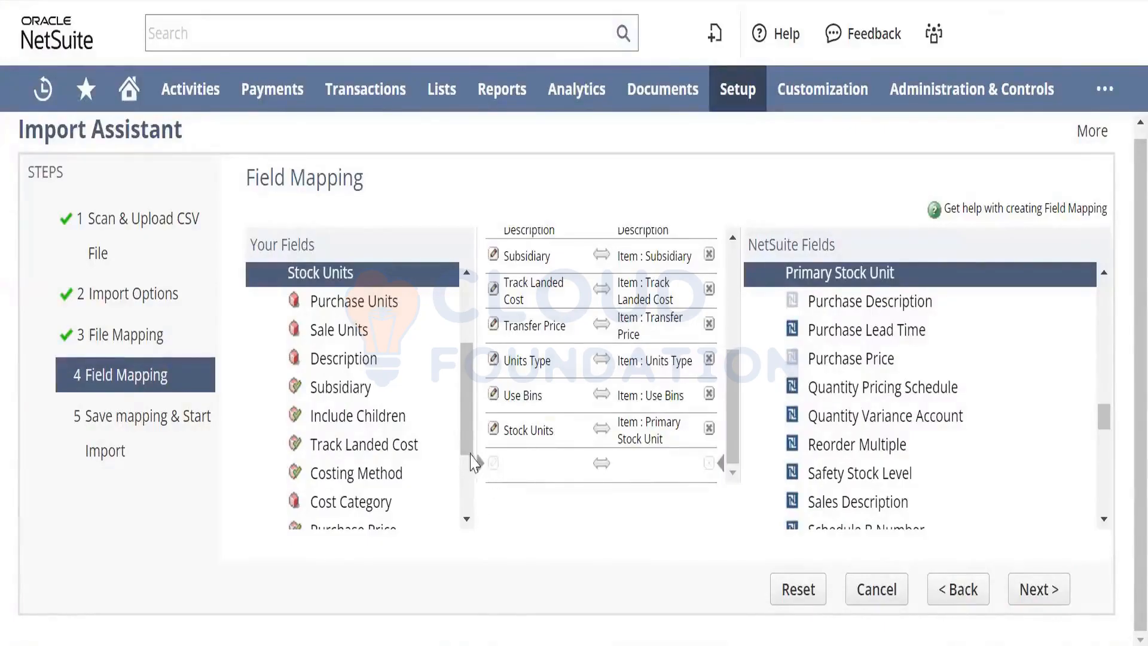
Map the CSV field Purchase Units to Item : Primary Purchase Unit
click(396, 306)
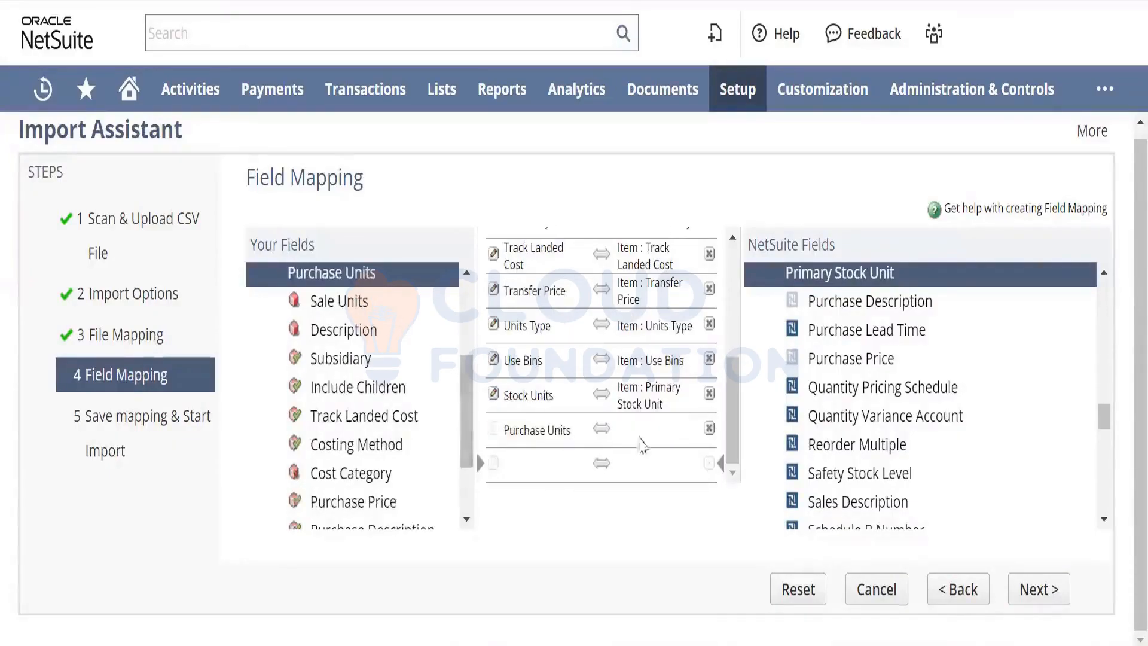
click(656, 438)
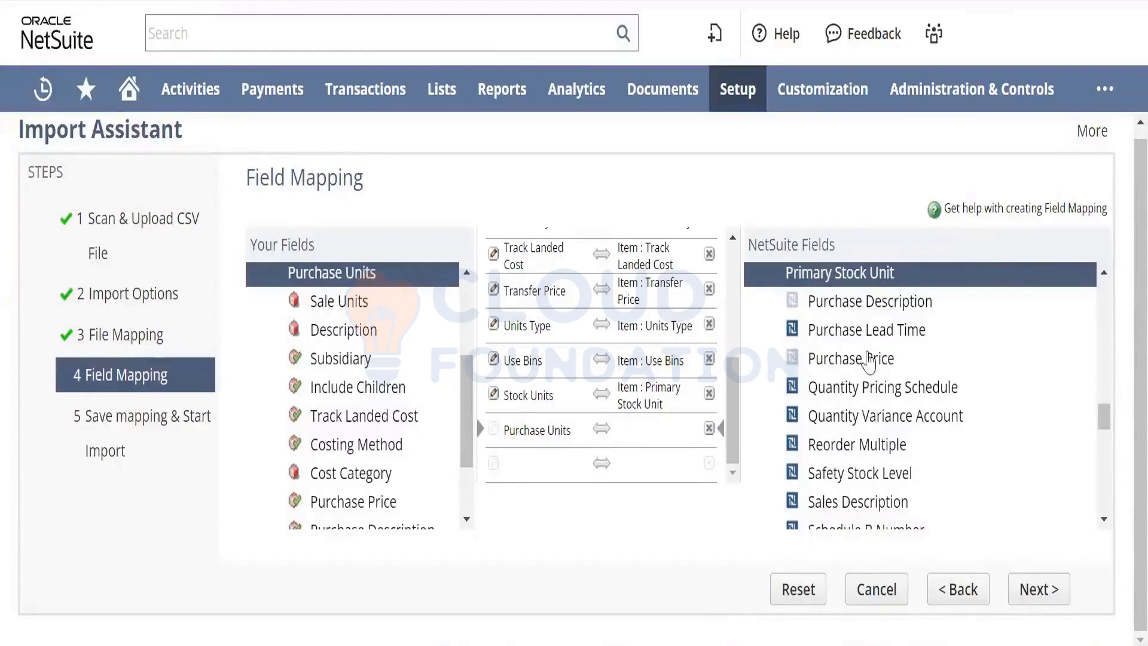
click(1103, 272)
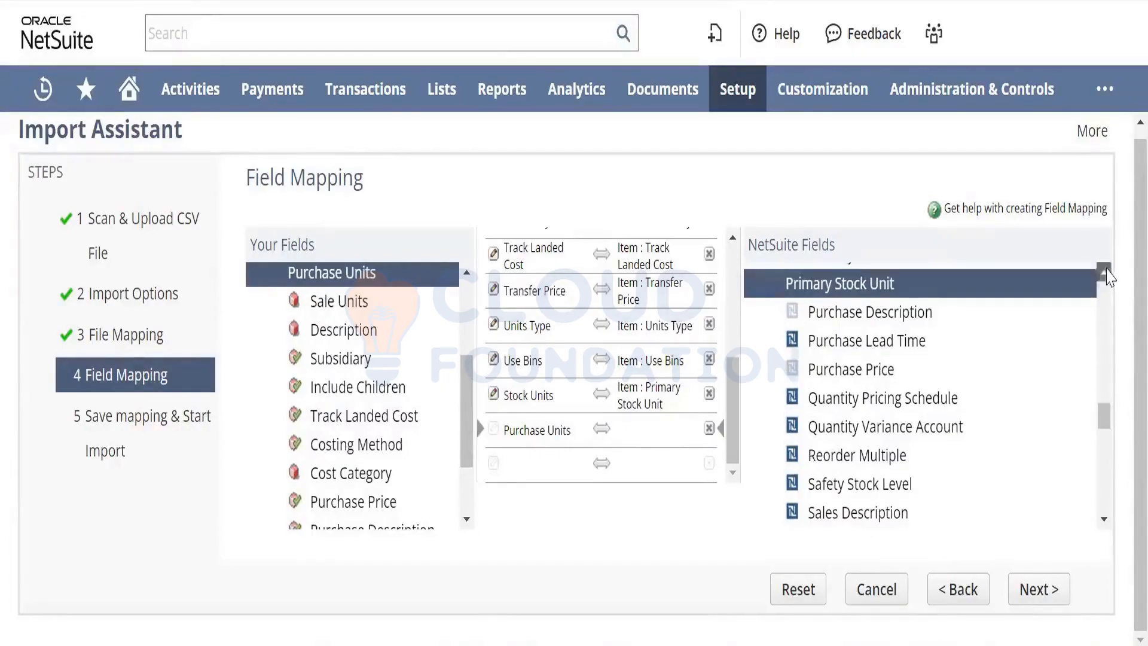
click(1103, 272)
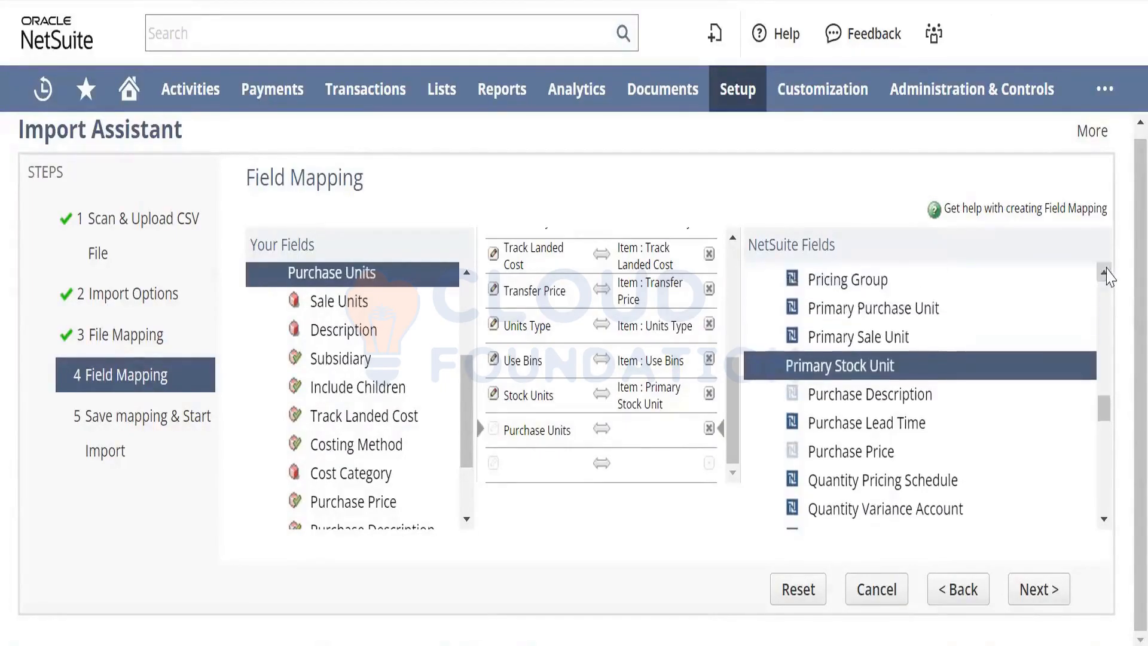
click(929, 323)
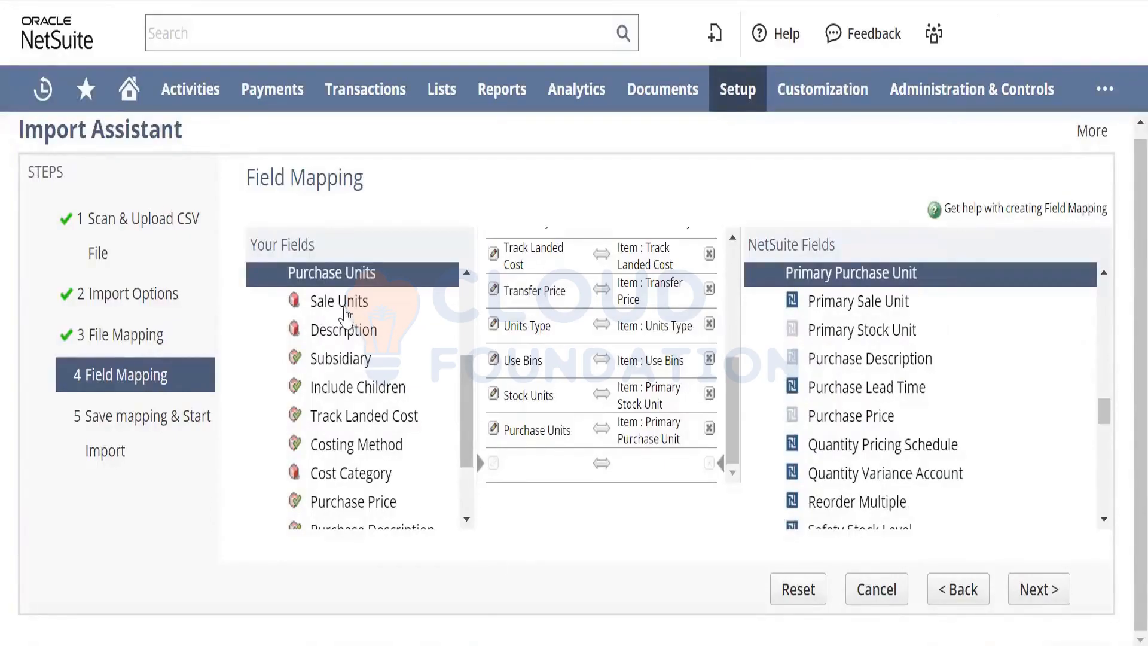
Map the CSV field Sale Units to Item : Primary Sale Unit
click(352, 312)
click(663, 438)
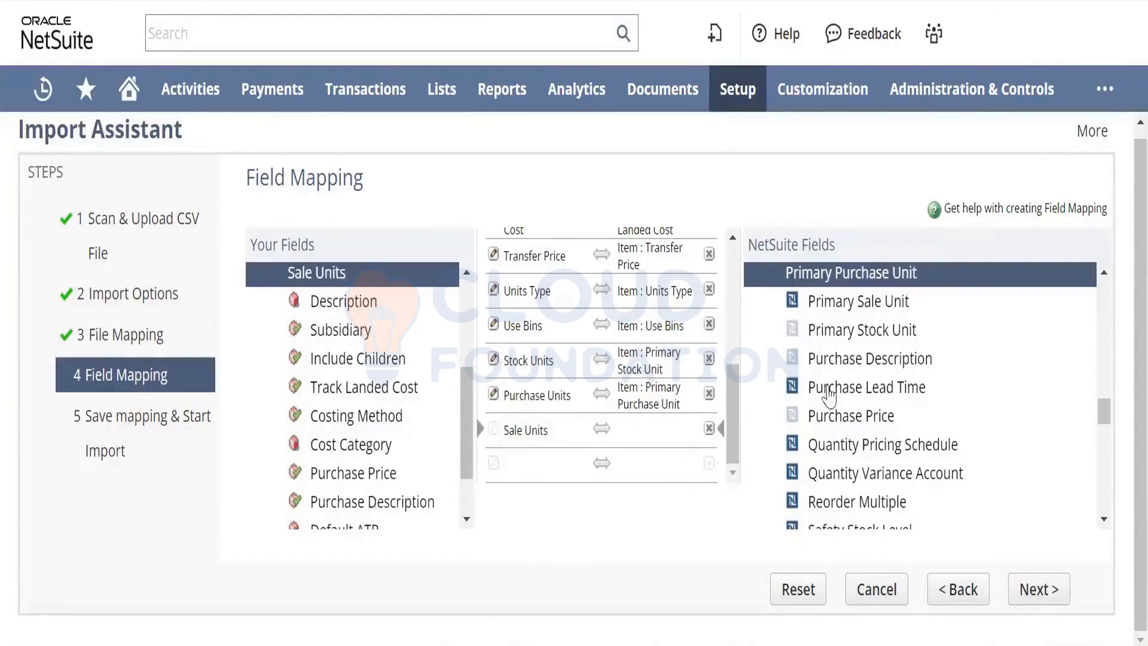
click(882, 306)
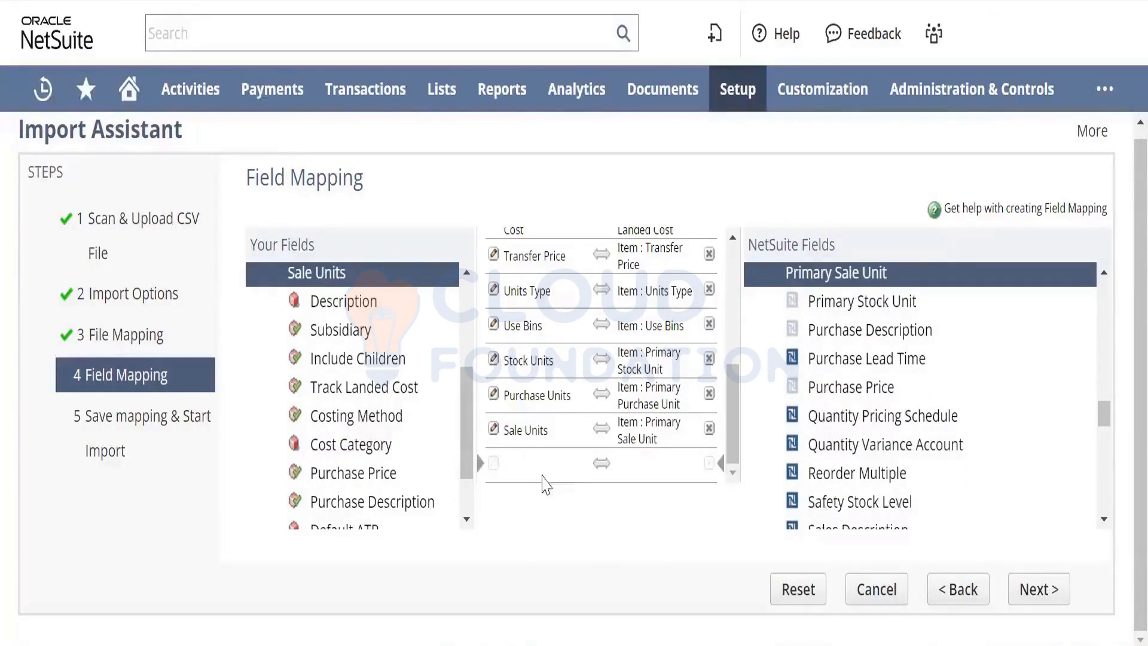
Add the CSV field Description as a new mapping row and make its NetSuite side the active target
click(352, 304)
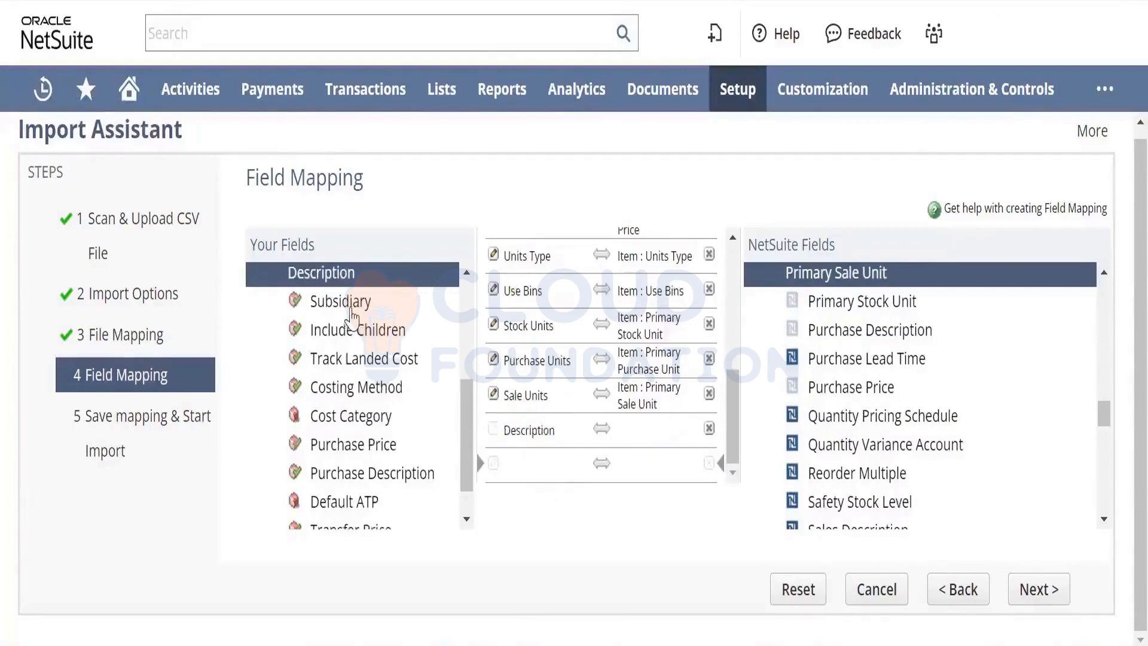
click(663, 441)
drag(1102, 414, 1106, 377)
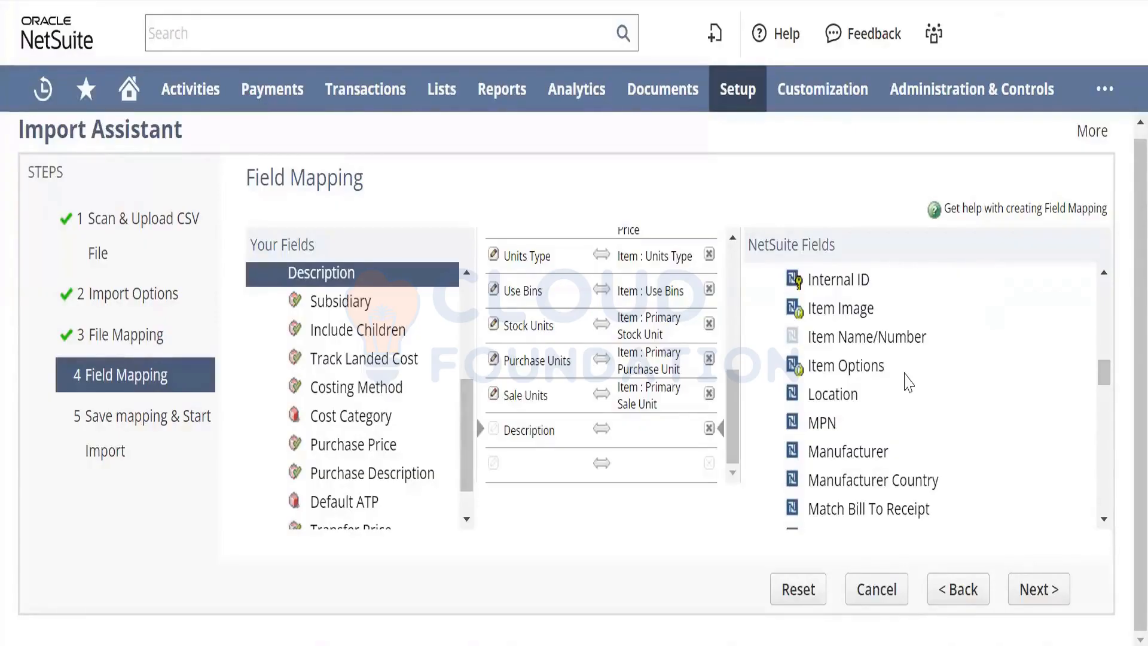
Find "Descri" among the NetSuite fields and map the CSV field Description to Item : Sales Description
text(Desc)
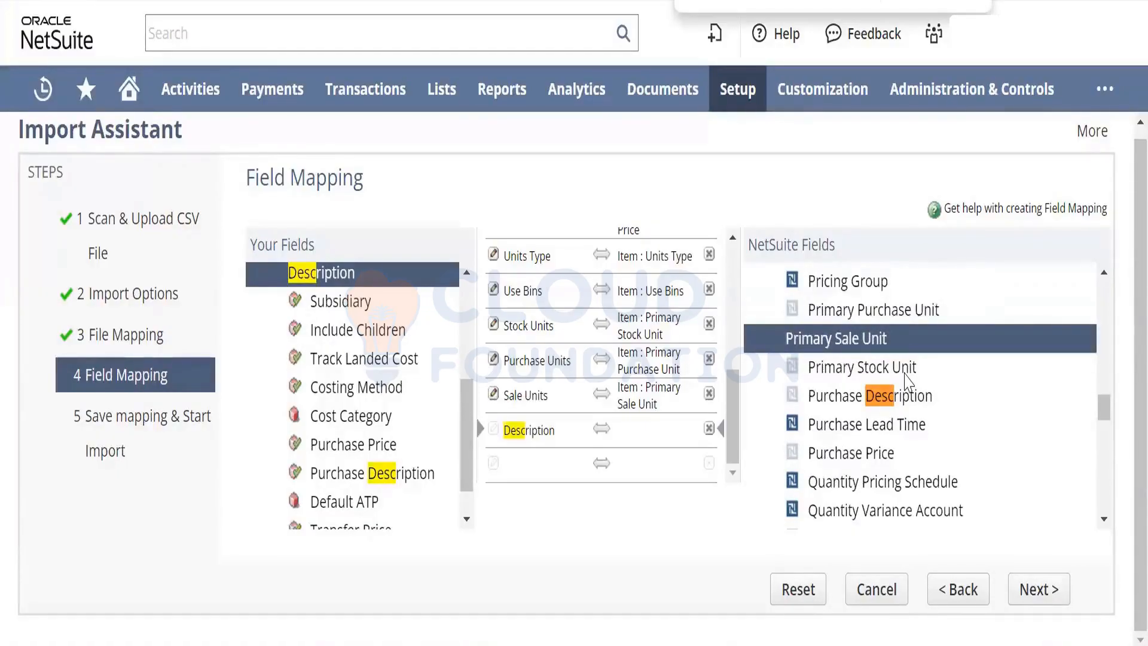
text(ri)
key(Return)
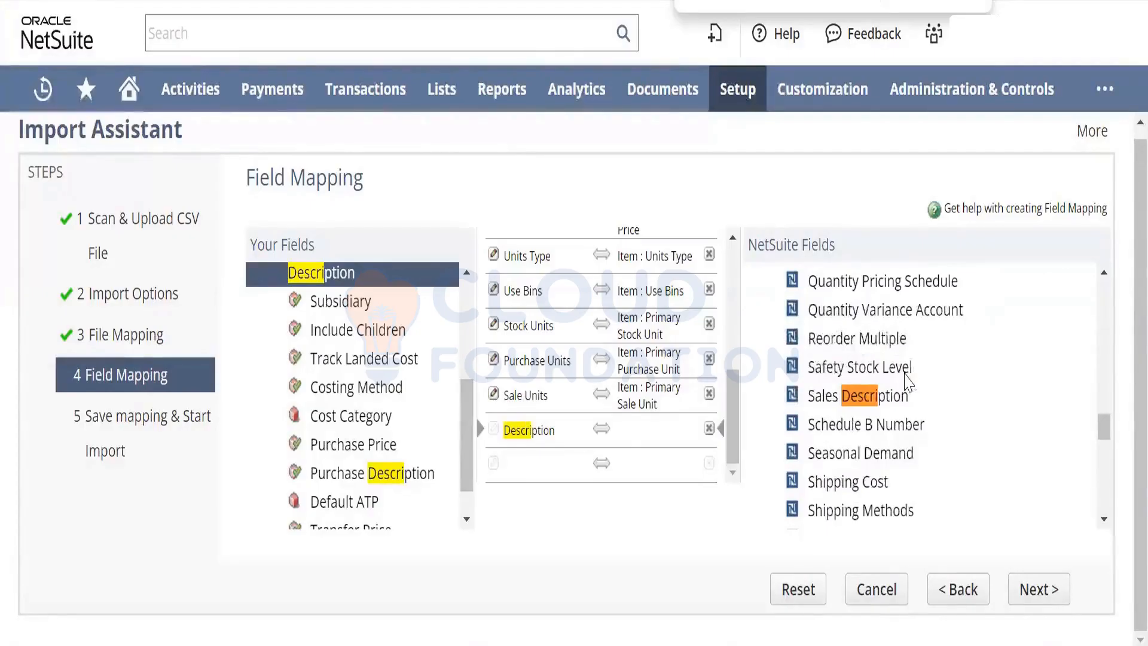
key(Return)
key(Return)
key(Return)
key(Return)
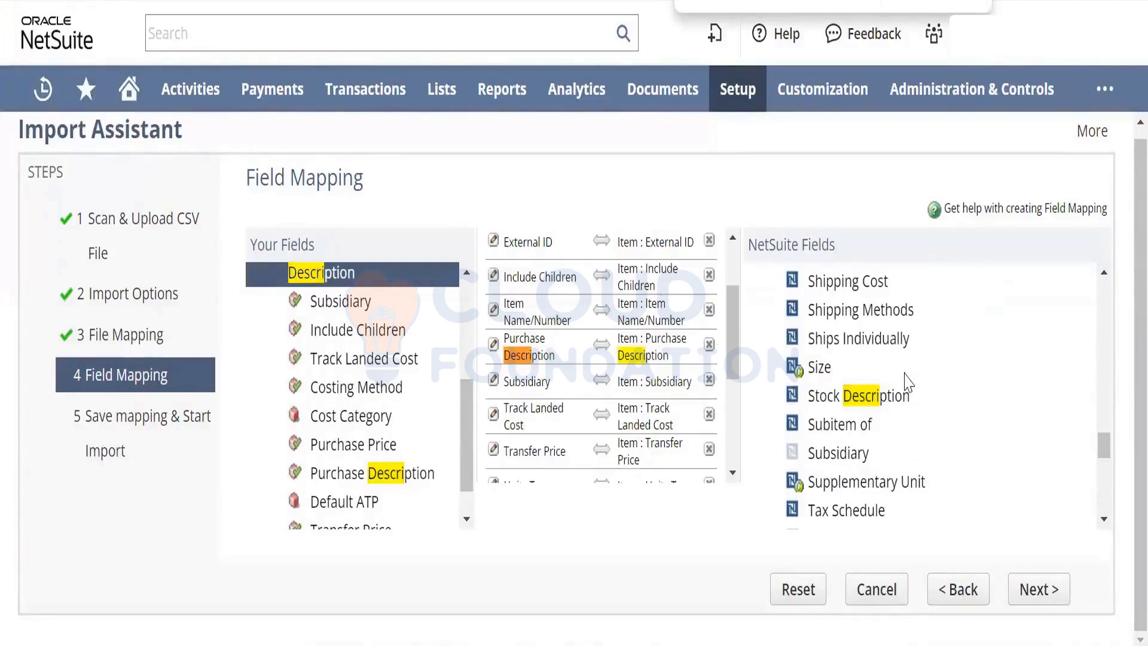
key(Return)
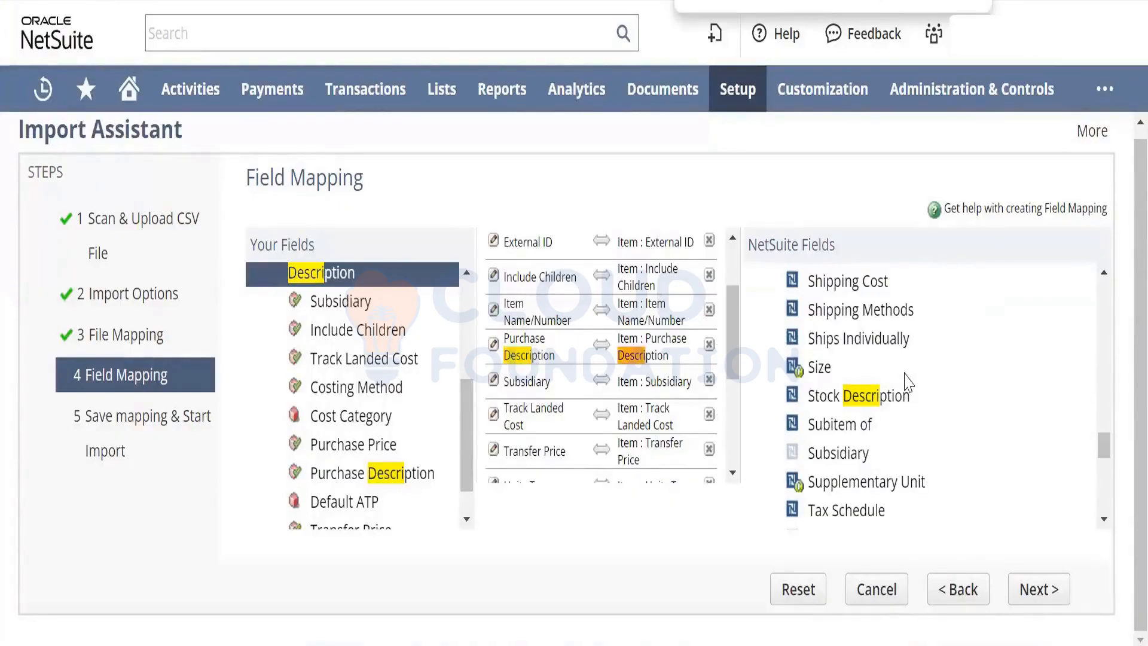
key(Return)
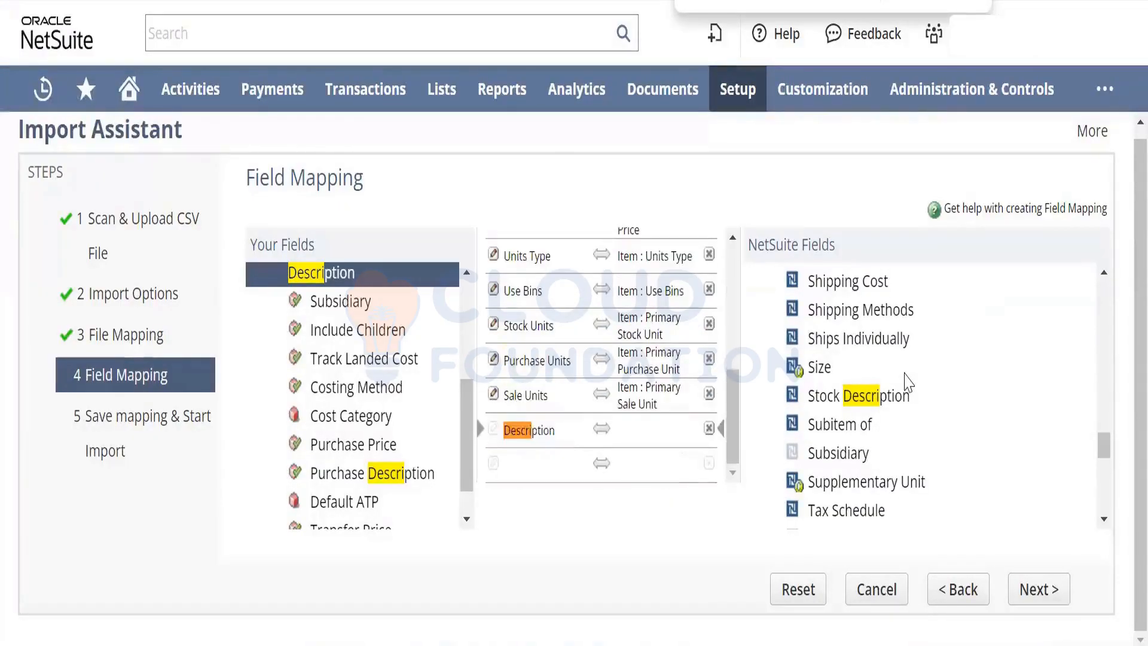
key(Return)
key(Return)
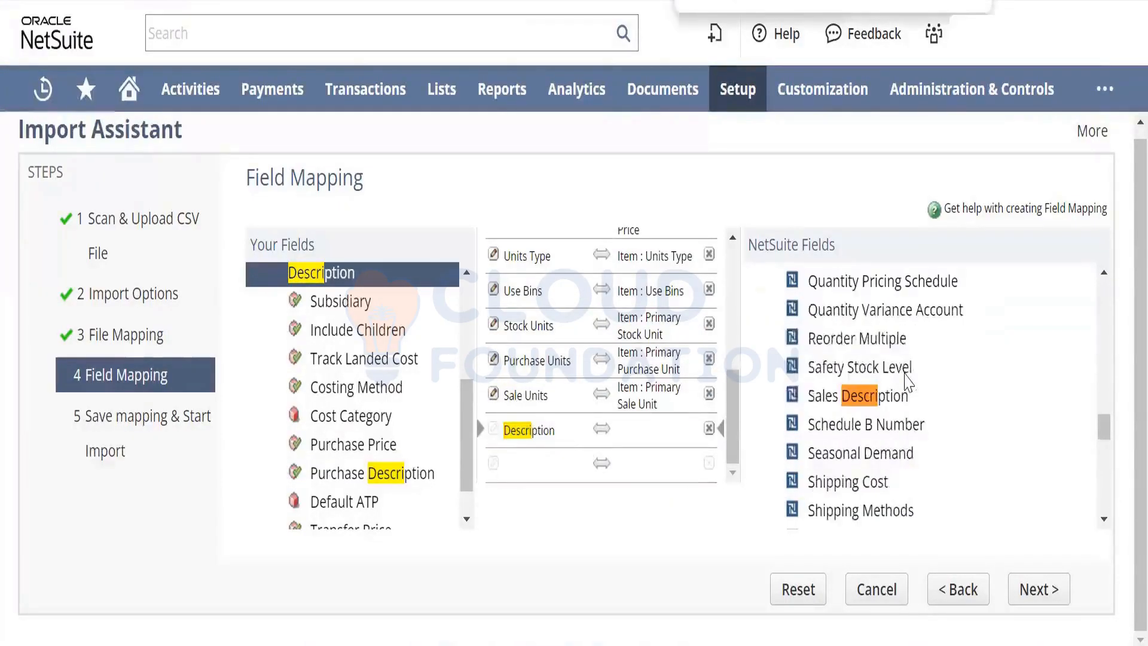
click(871, 398)
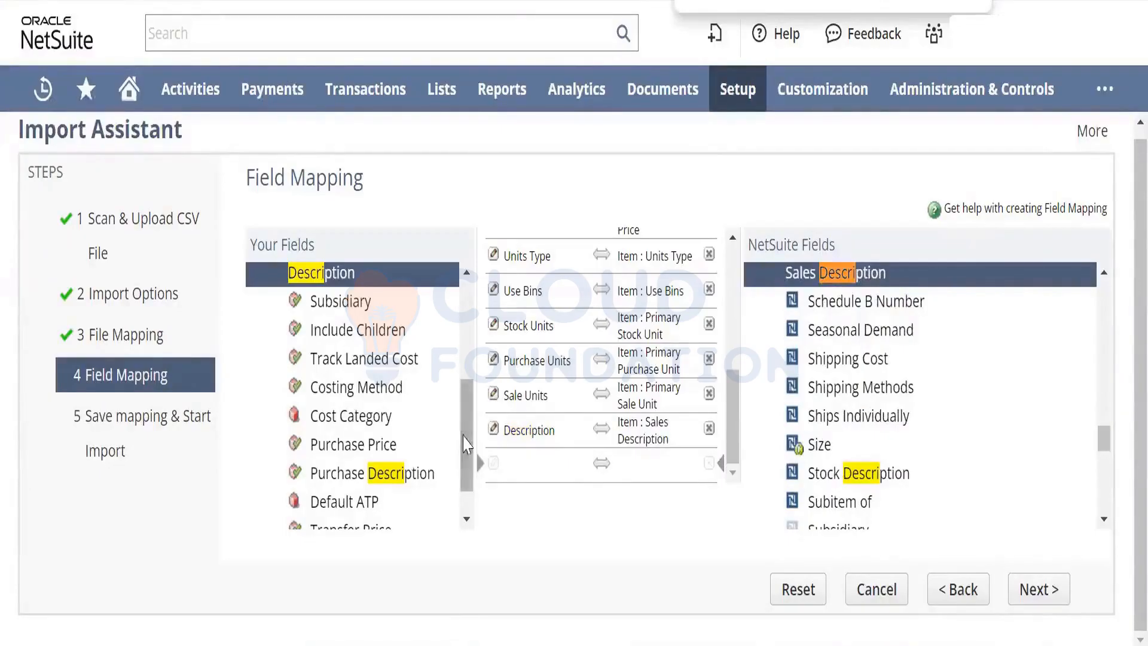
Add the CSV field Cost Category as a new mapping row and search the page for "categ"
scroll(464, 454, down, 1)
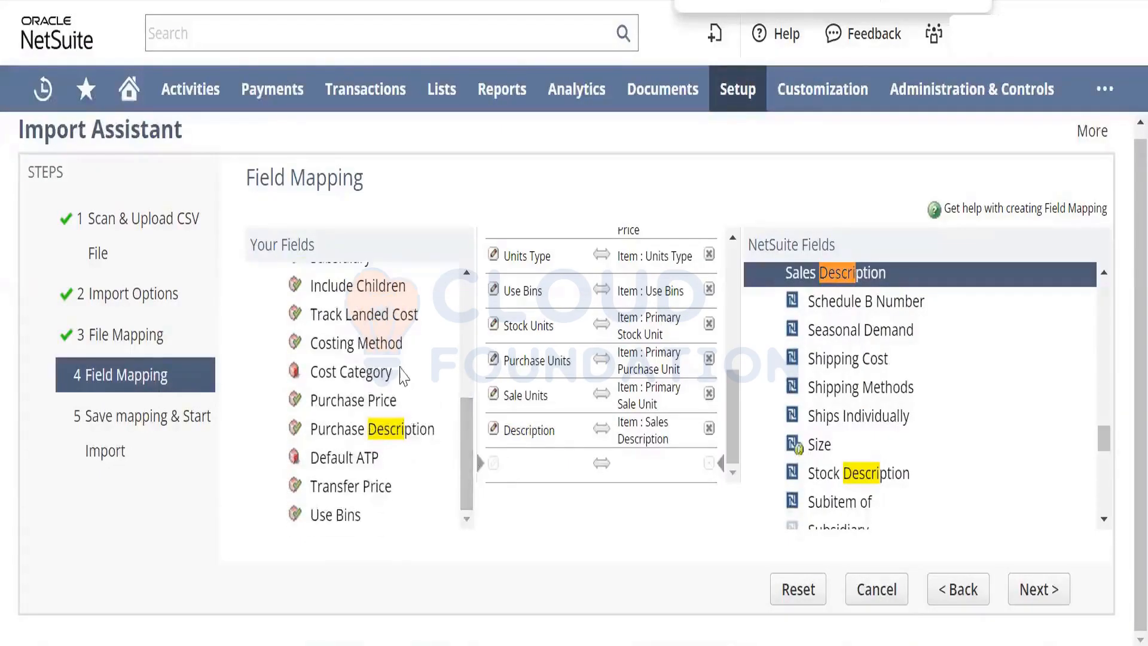
click(384, 372)
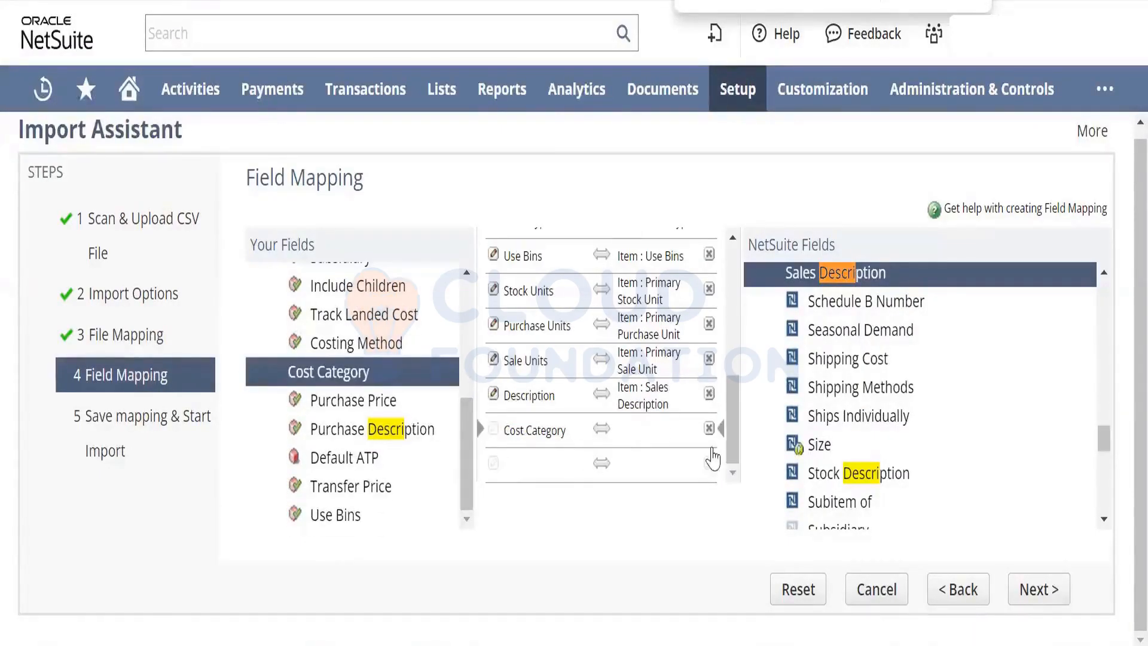
key(ctrl+f)
text(c)
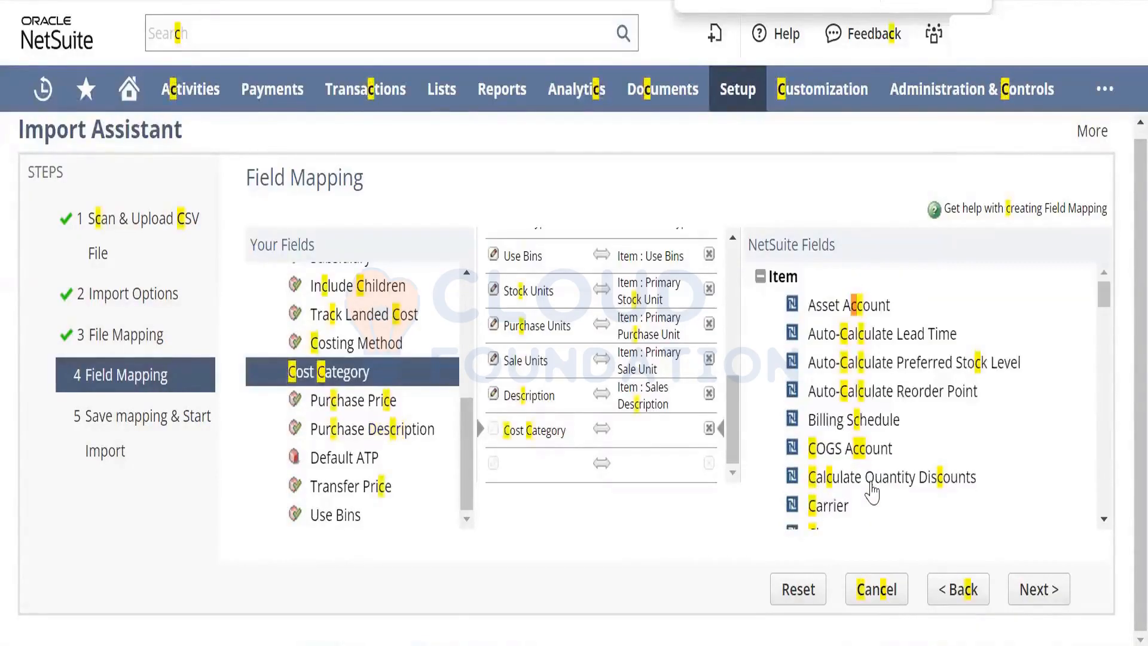
text(at)
key(Escape)
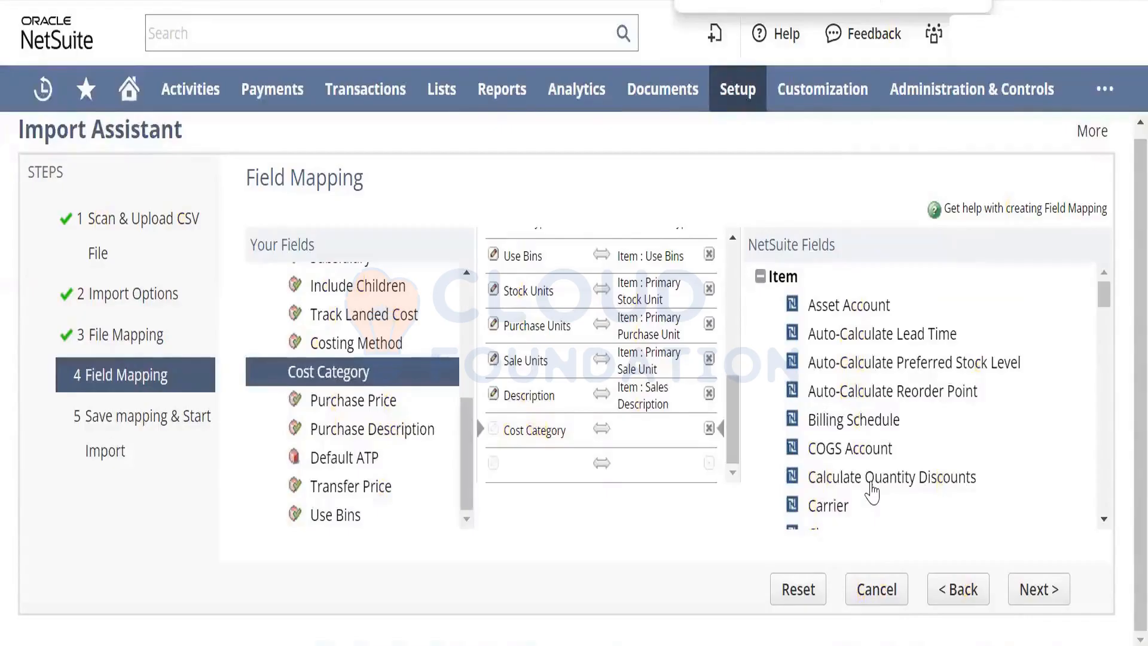
text(categ)
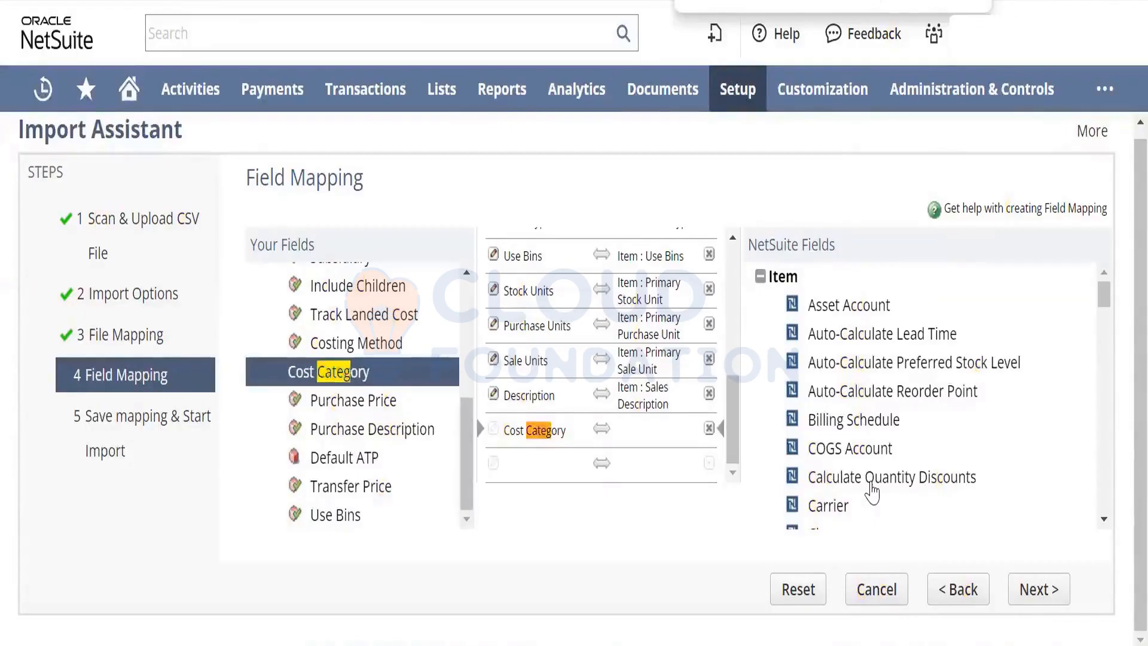
key(Return)
Expand the NetSuite groups Item - Pricing, Item - Pricing 1 and Item - Bin Numbers to look for a Cost Category target
drag(1103, 295, 1106, 505)
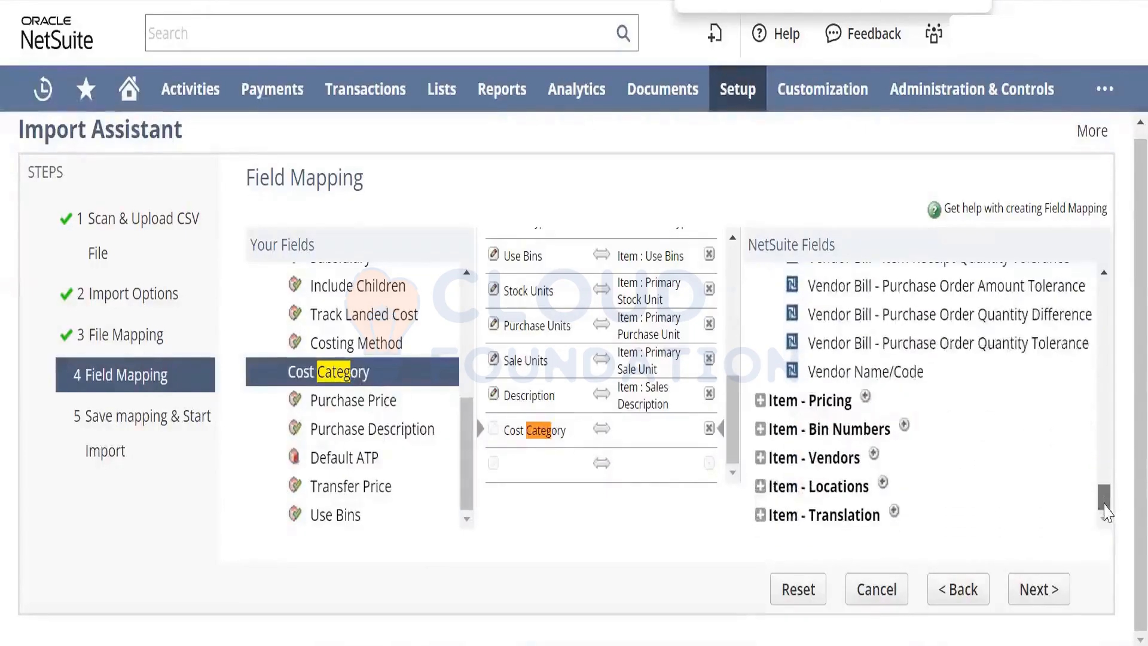
click(760, 400)
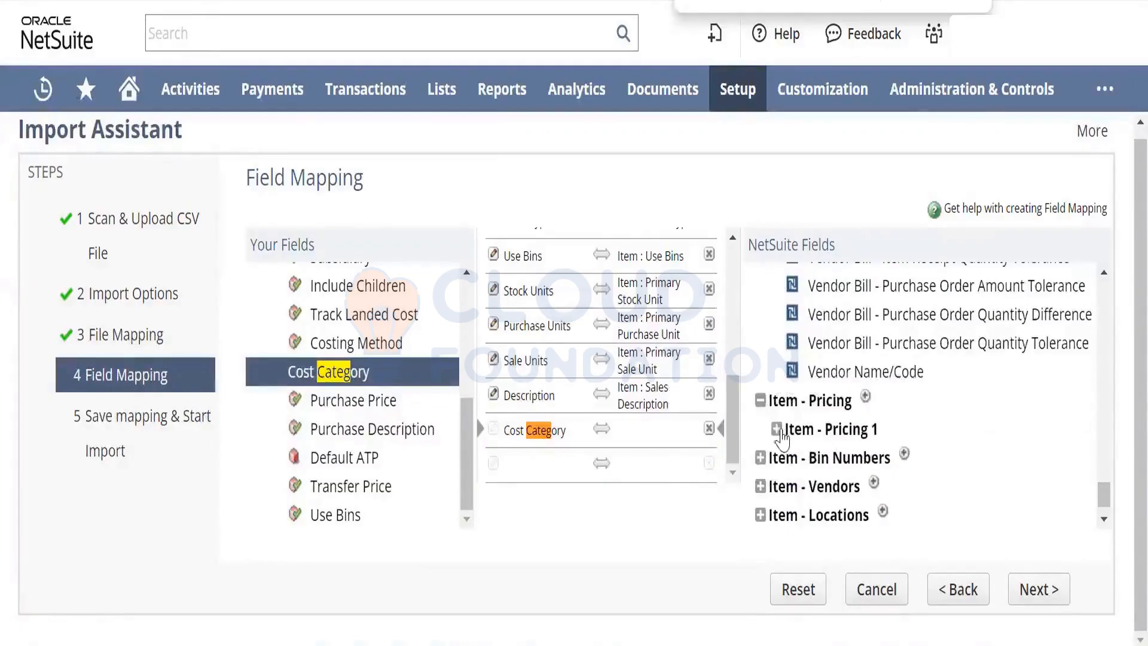
click(777, 430)
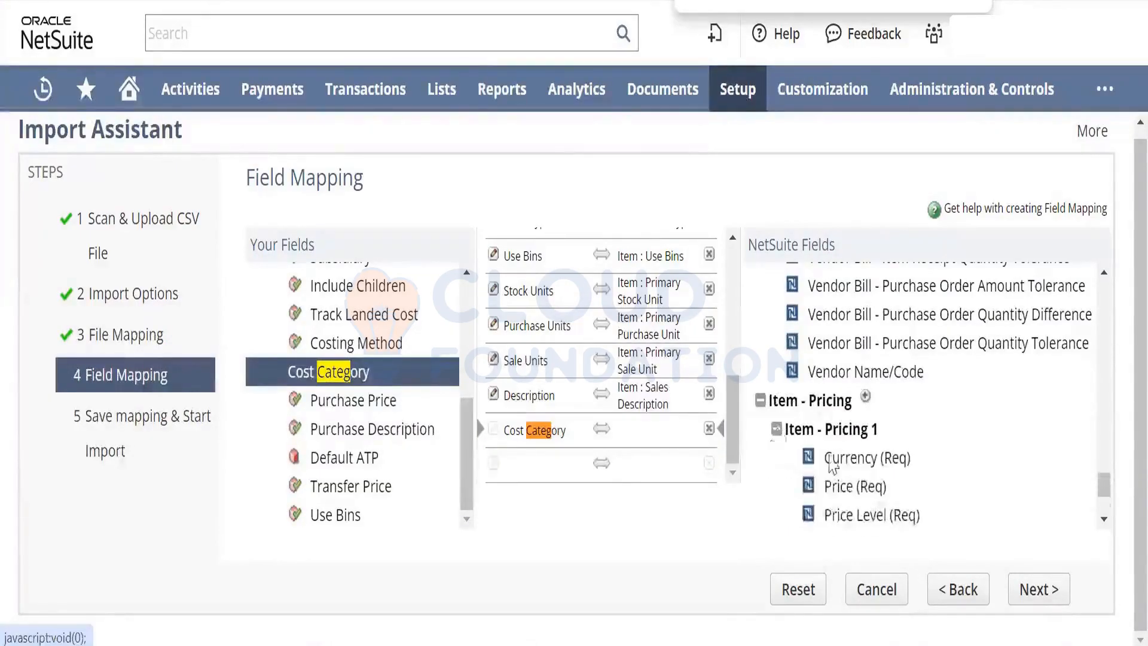
scroll(1102, 520, down, 3)
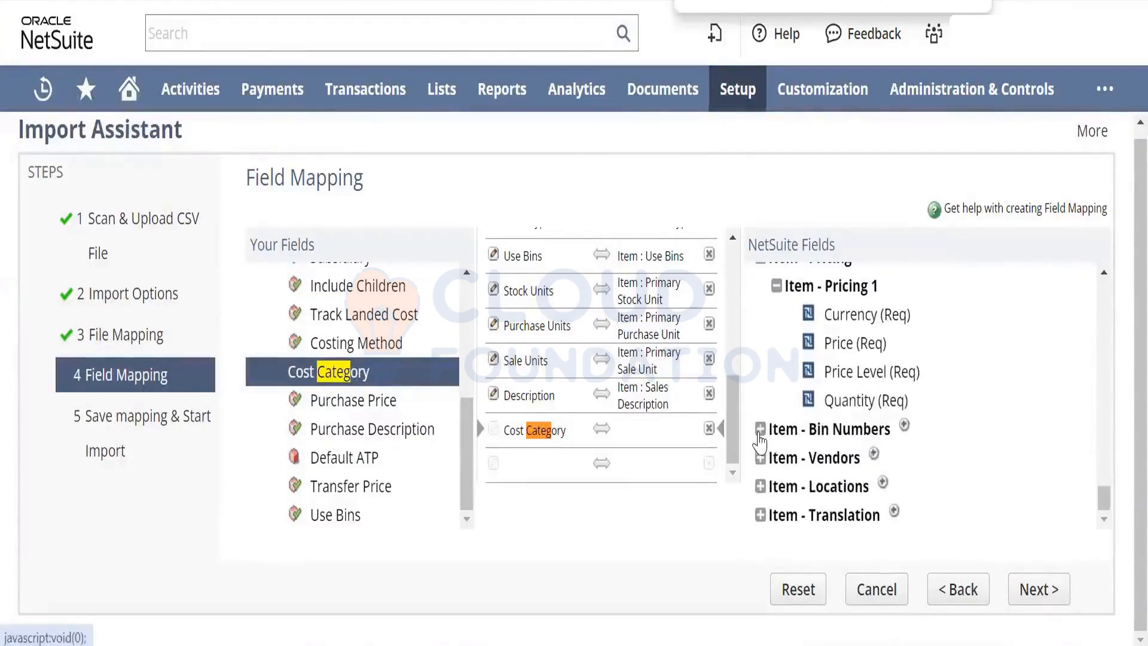
click(759, 432)
scroll(1103, 519, down, 1)
Switch to the Inventory Item_Sample workbook in Excel to check its columns, and return to the Import Assistant in NetSuite
mouse_move(638, 625)
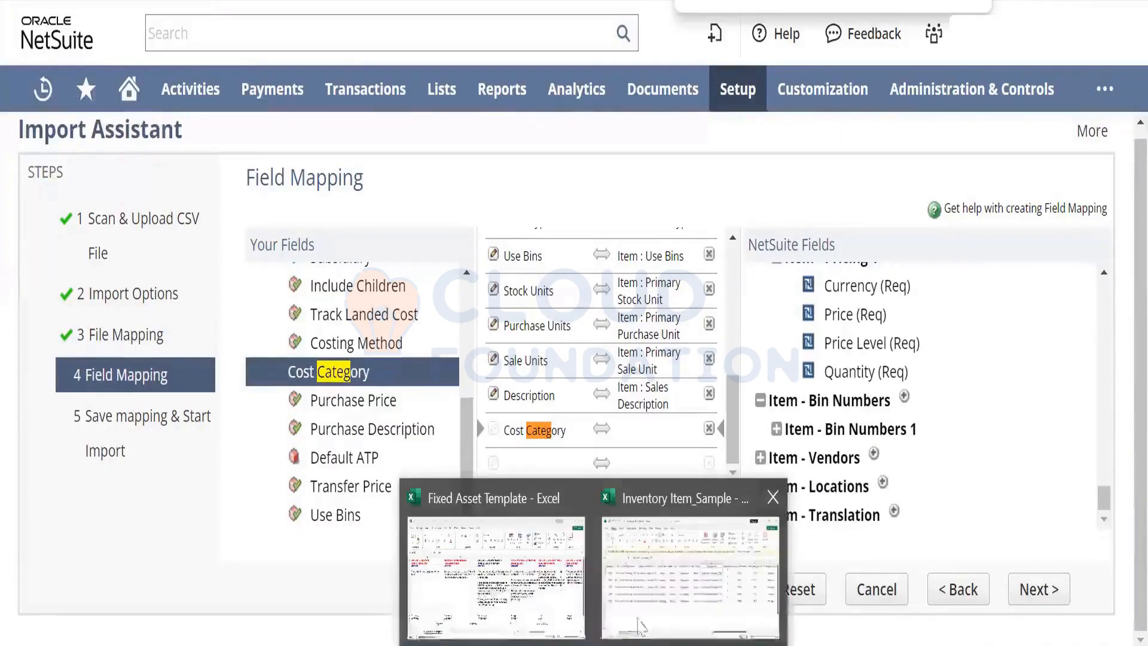
click(664, 608)
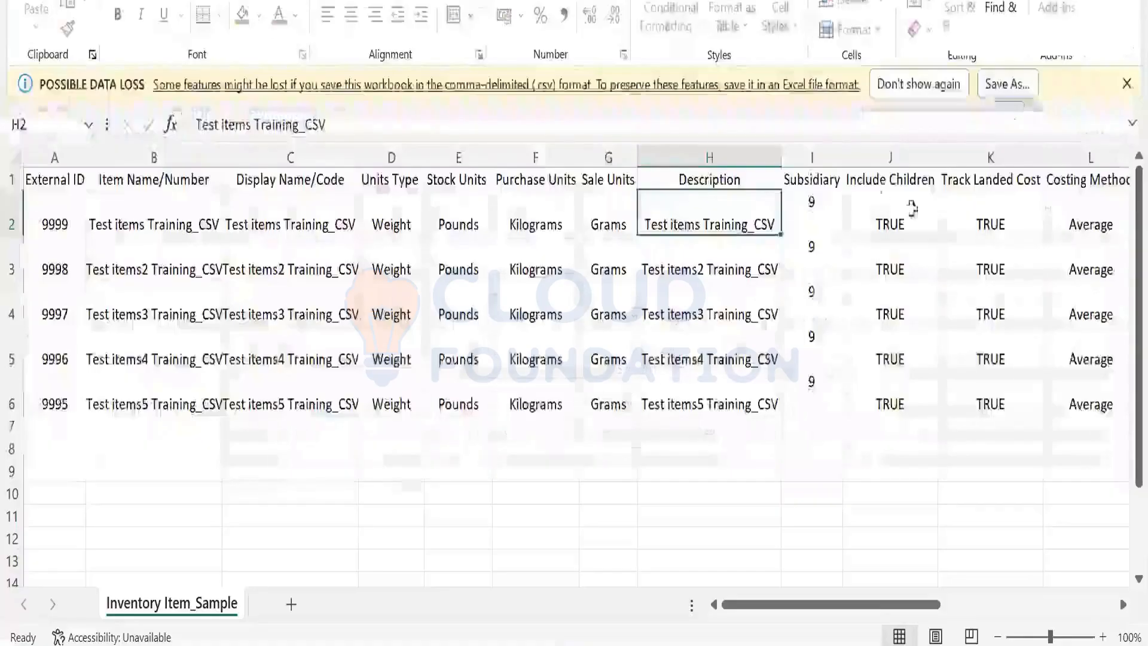
key(alt+Tab)
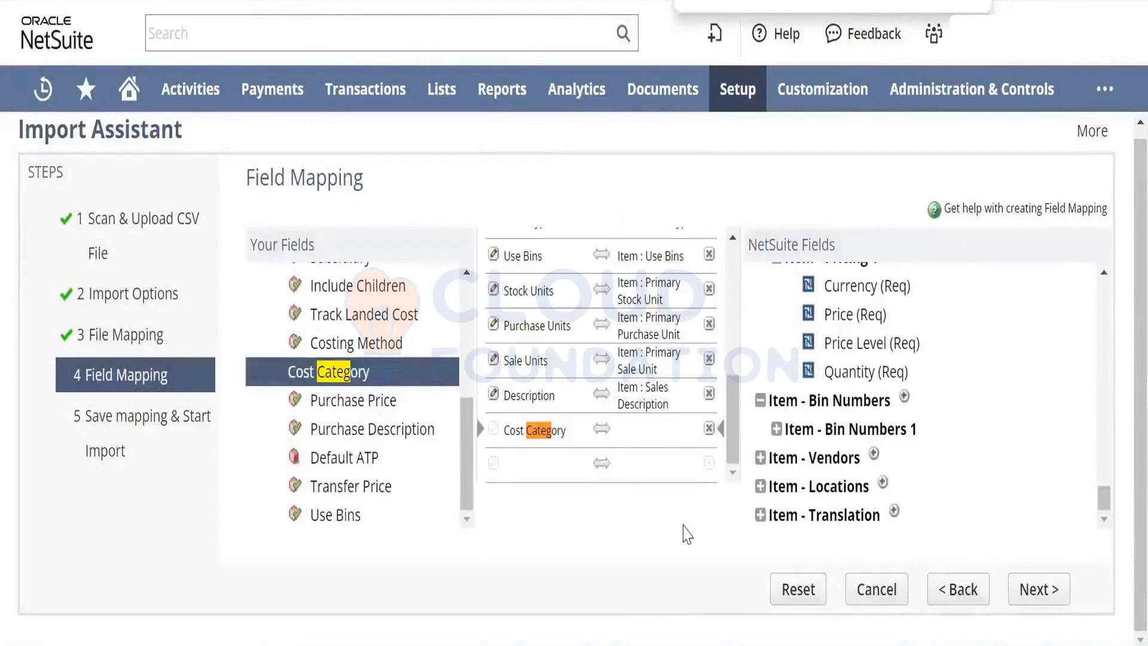
Remove the Cost Category mapping row and review the mapped rows and the CSV field list
click(708, 428)
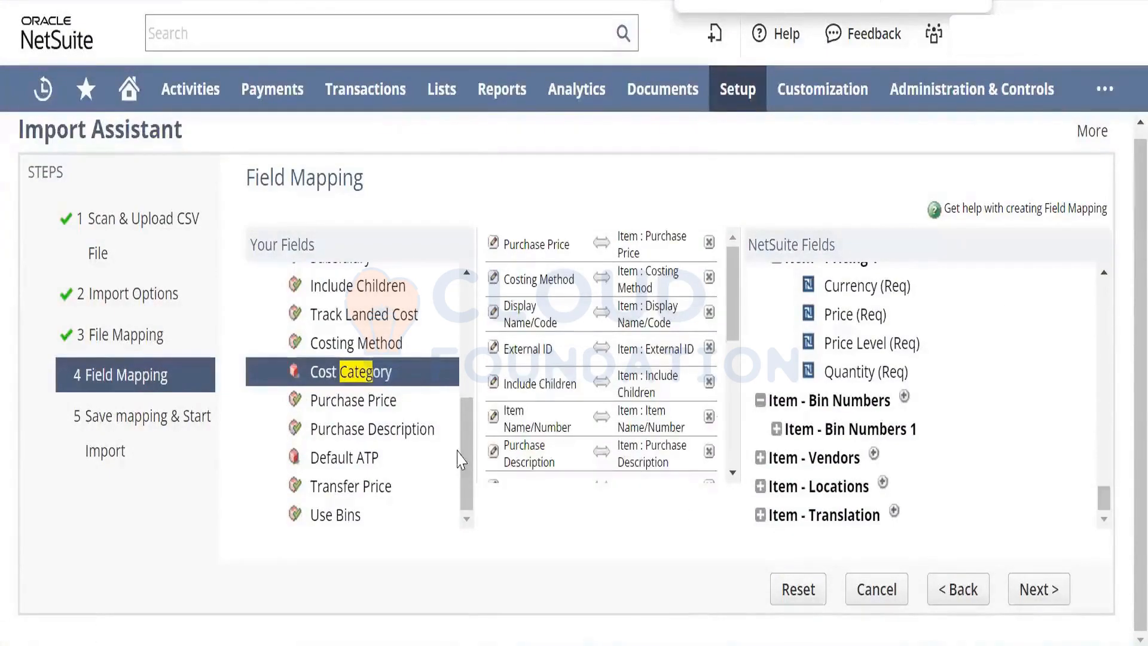
drag(741, 328, 740, 473)
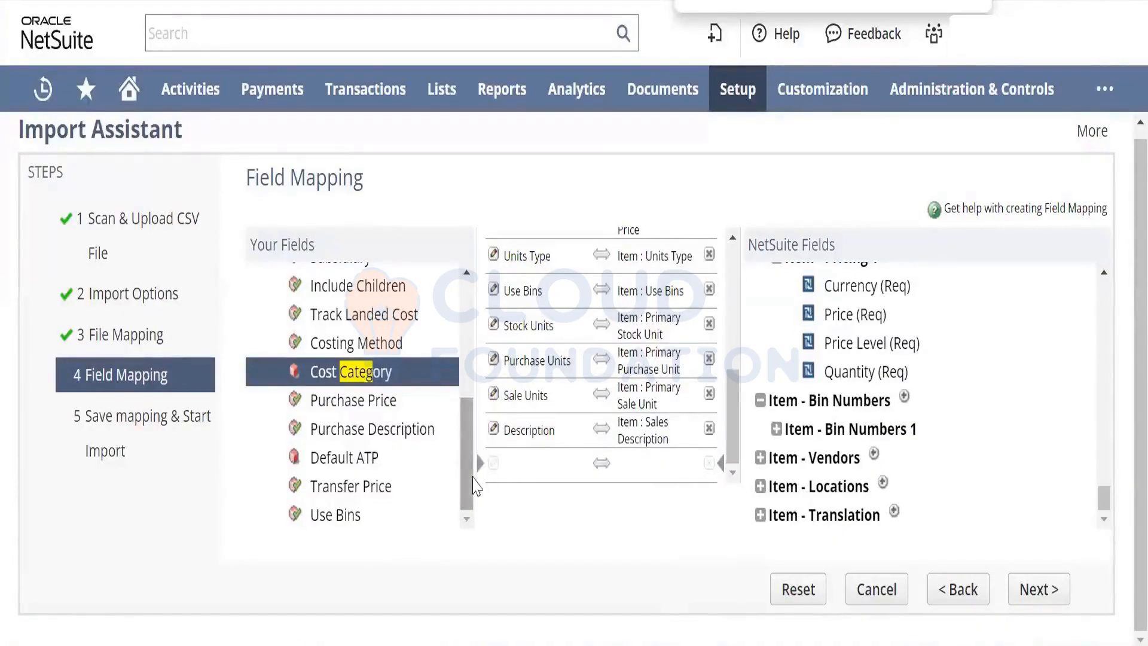
drag(472, 484, 475, 362)
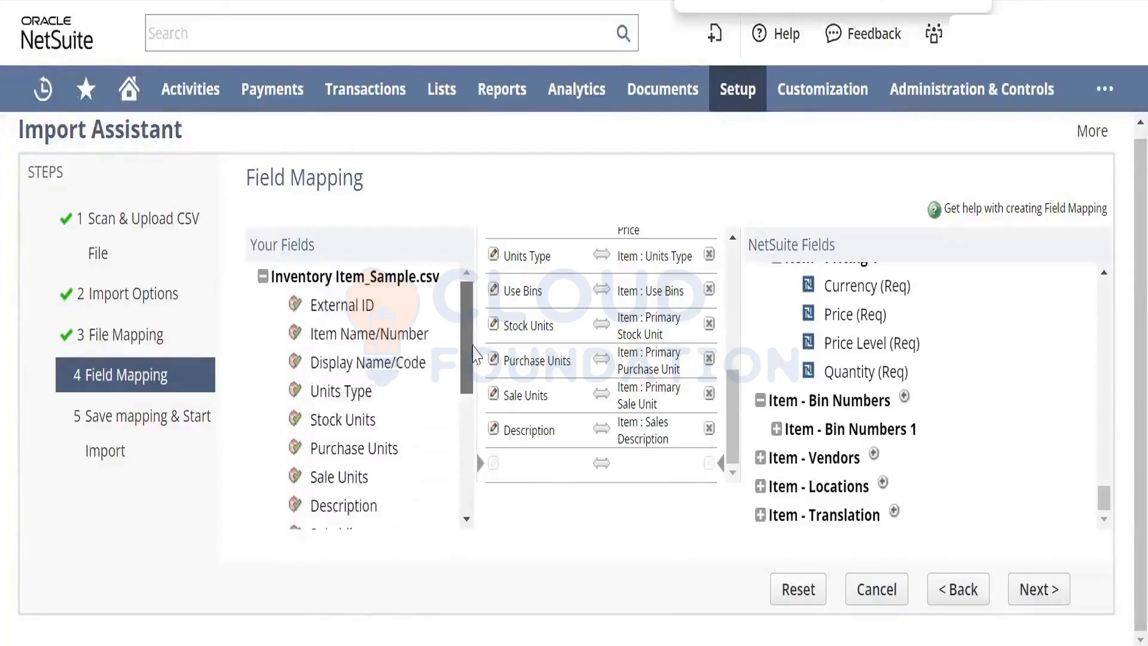
drag(474, 352, 467, 473)
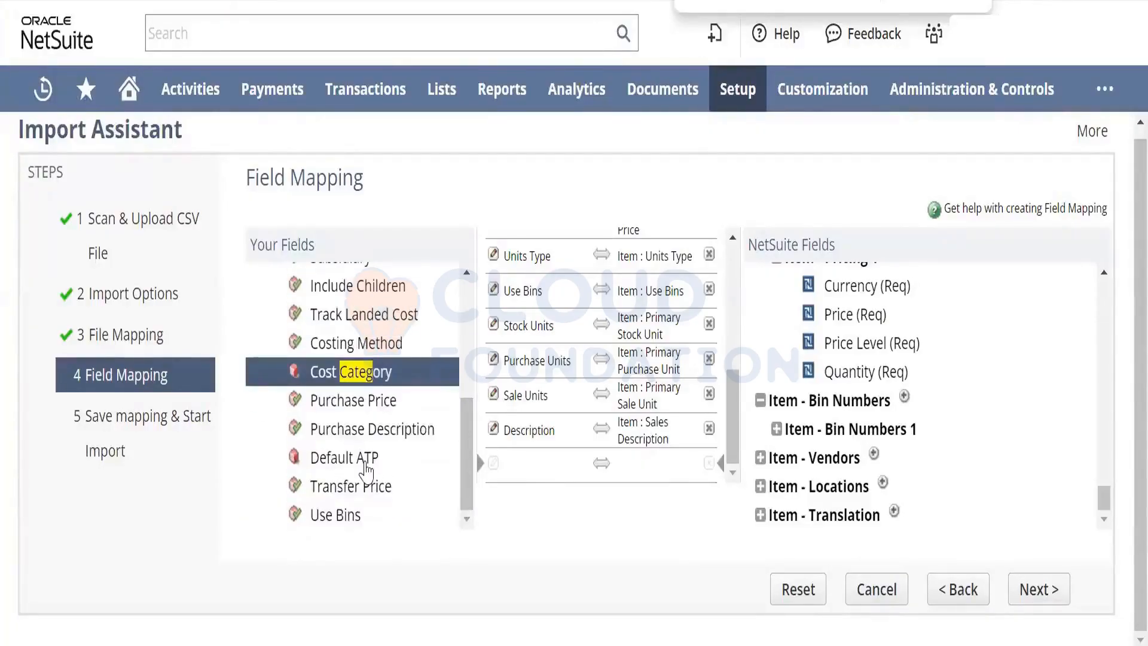
Add the CSV field Default ATP as a new mapping row and look back through the NetSuite Item fields for its match
click(365, 466)
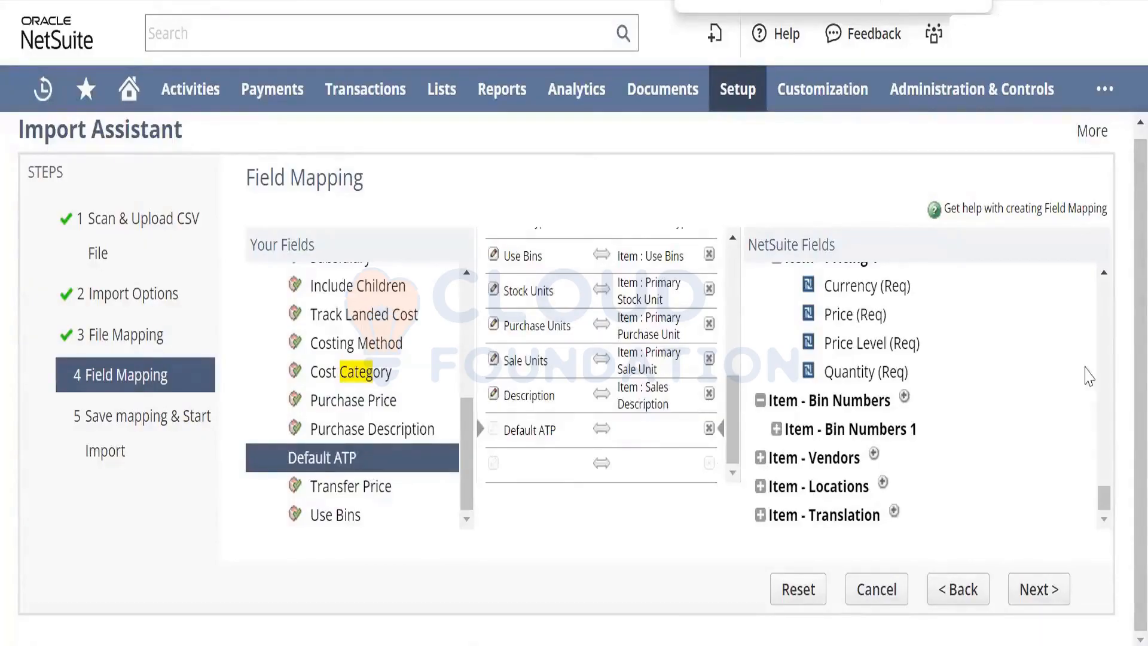
click(1103, 274)
click(1103, 273)
click(1103, 274)
click(1103, 274)
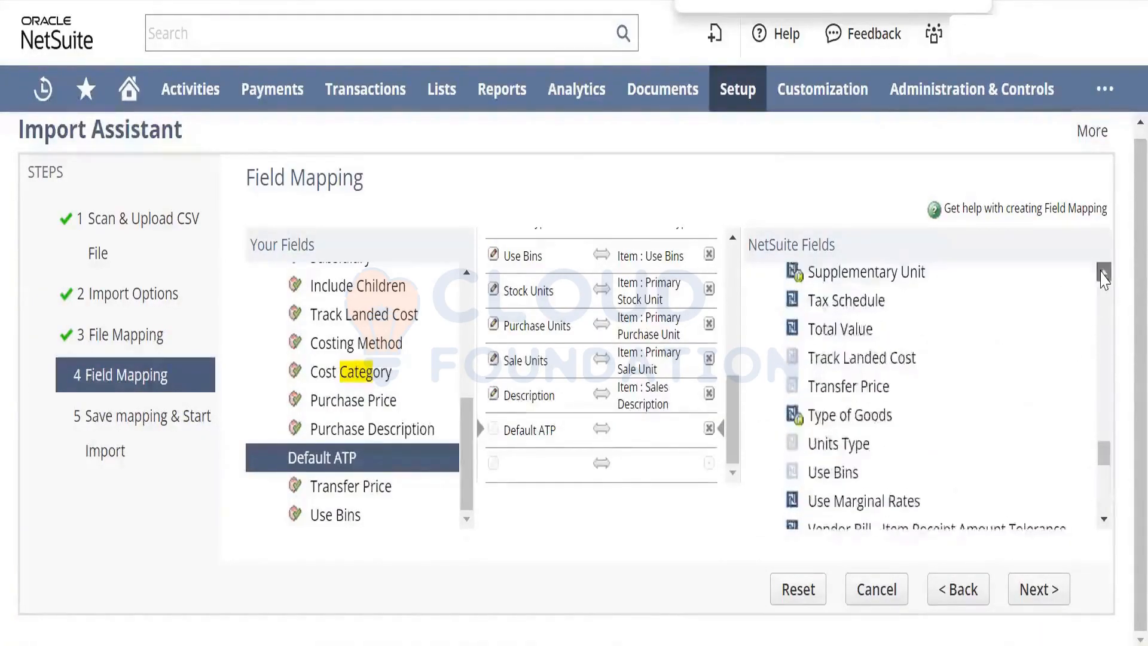
click(1103, 274)
click(1103, 273)
click(1103, 274)
click(1104, 274)
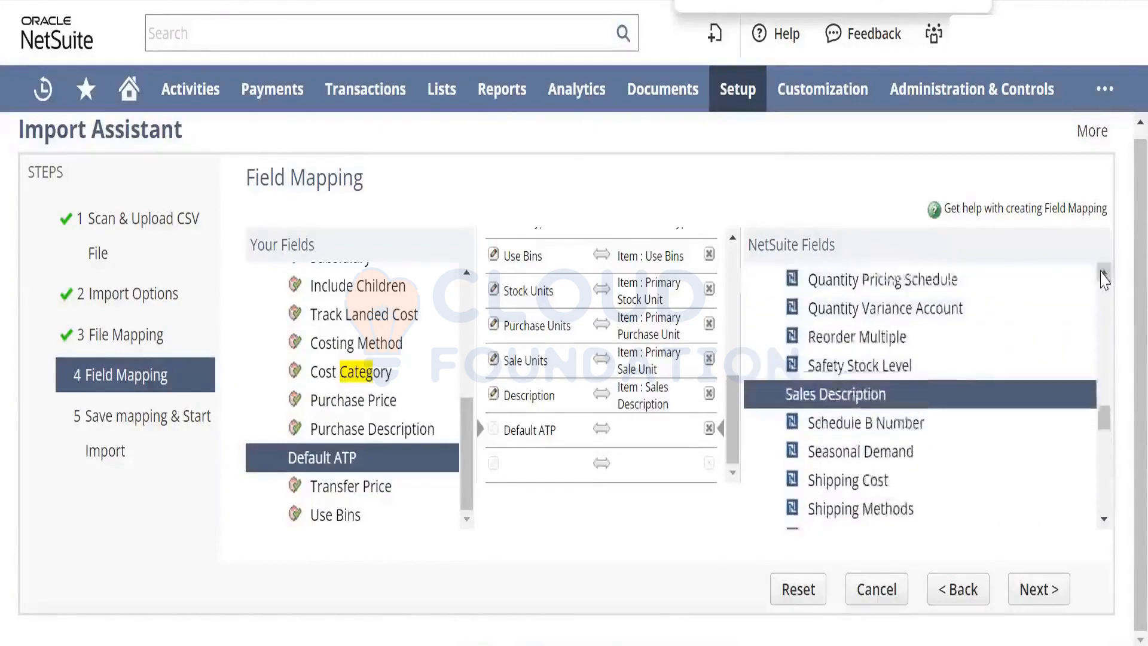
click(1103, 274)
click(1103, 273)
click(1103, 274)
click(1103, 274)
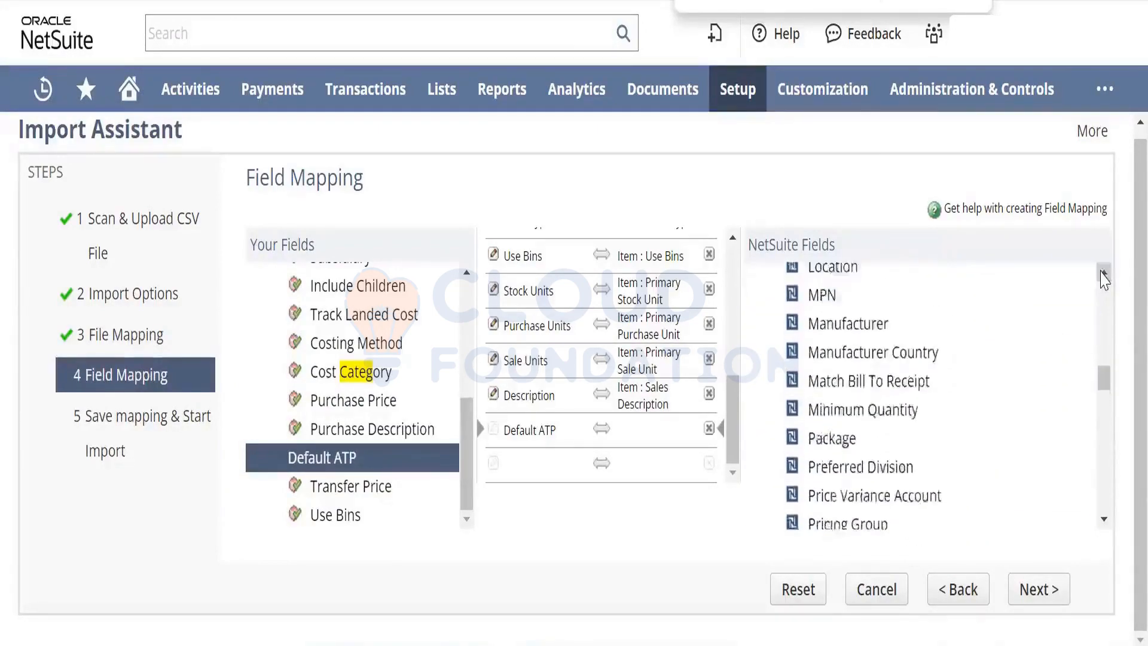
click(1103, 274)
click(1103, 274)
click(1103, 274)
click(1104, 274)
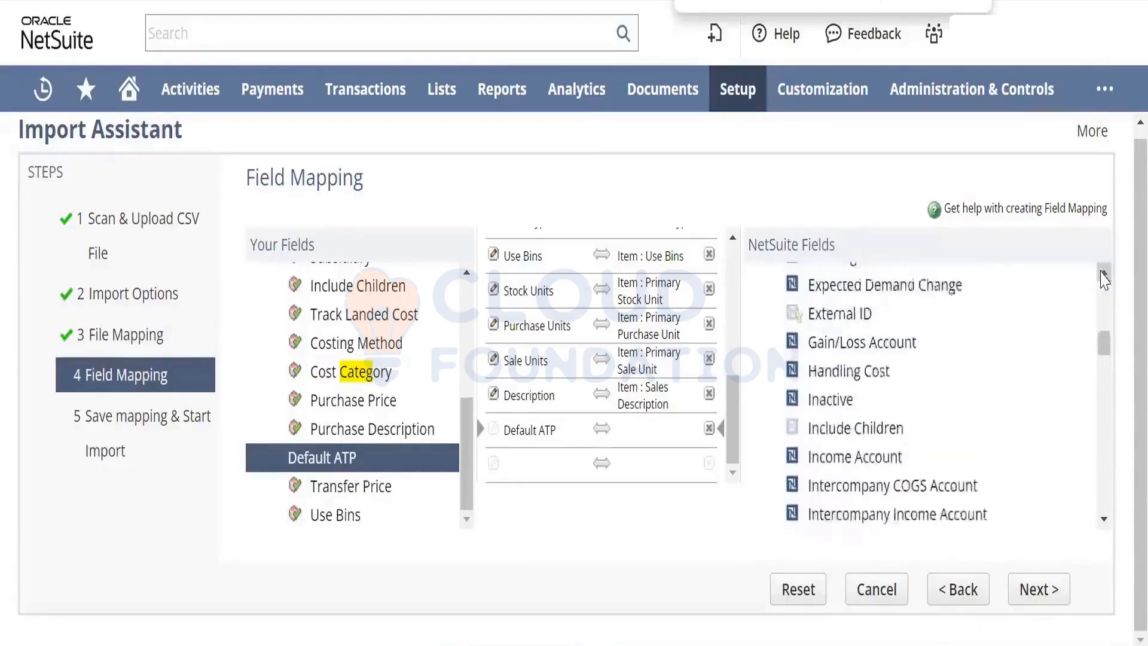
click(1103, 274)
click(1103, 274)
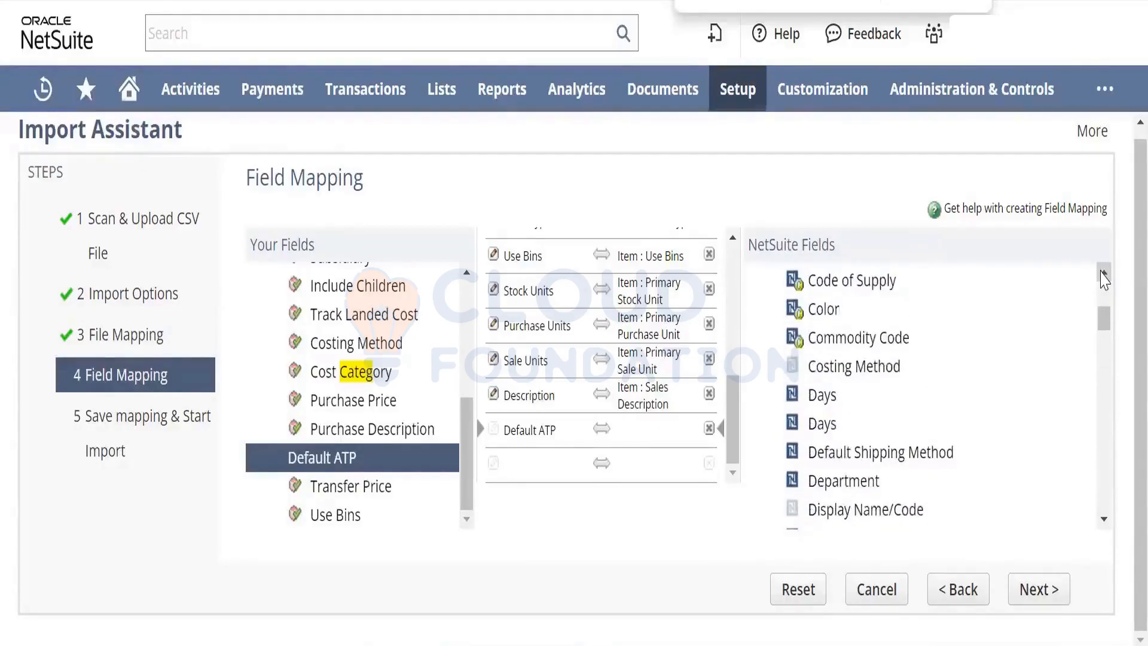
click(1103, 274)
click(1103, 274)
click(1104, 273)
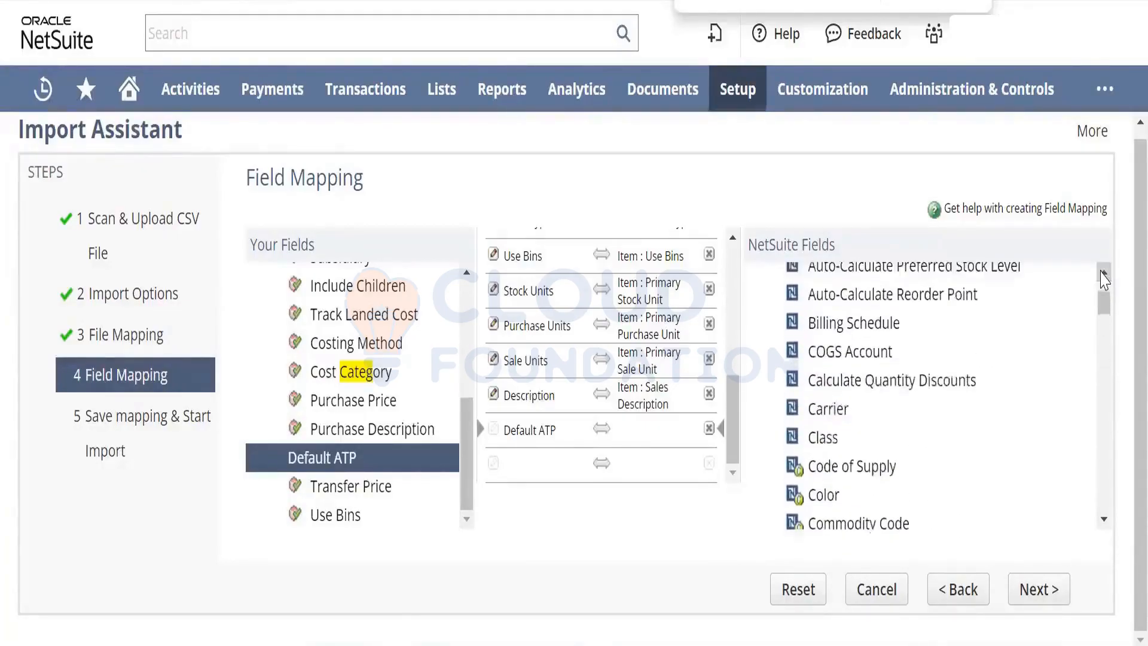
click(1103, 274)
click(1103, 274)
click(1103, 274)
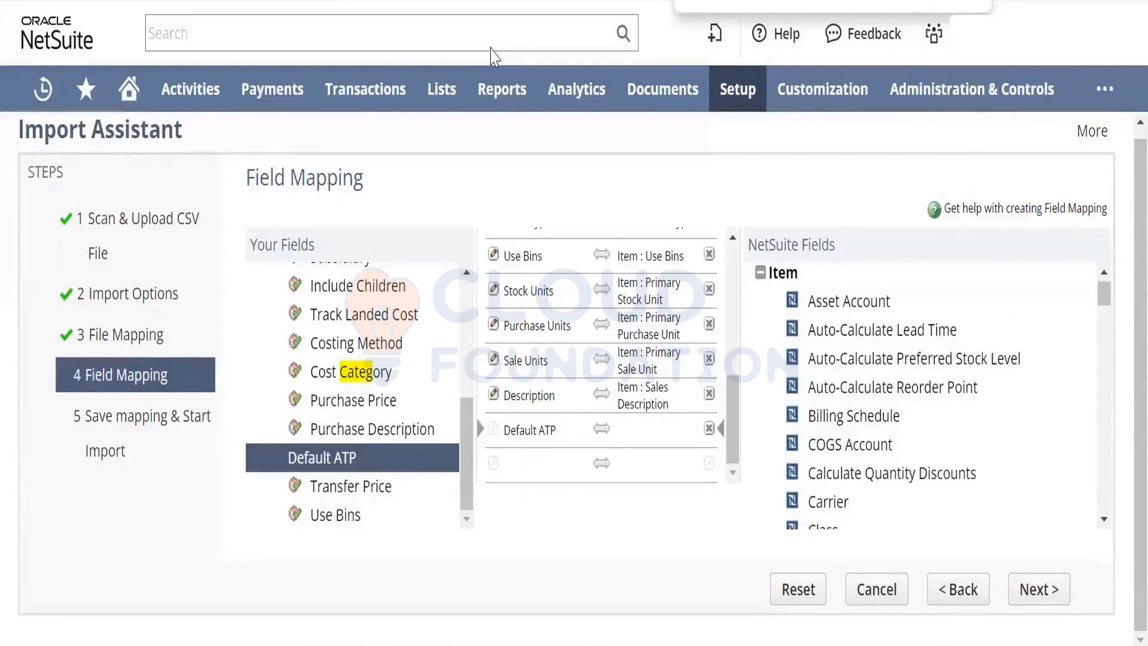
Search the page for "ATP" and remove the Default ATP mapping row
text(ATP)
key(Return)
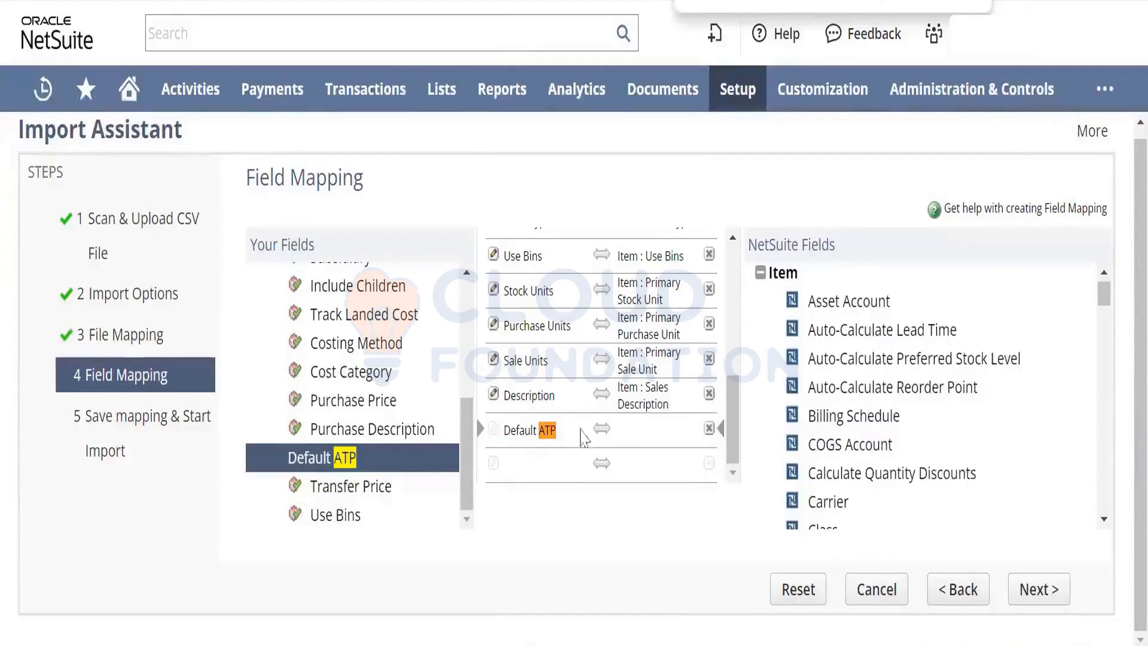
click(707, 429)
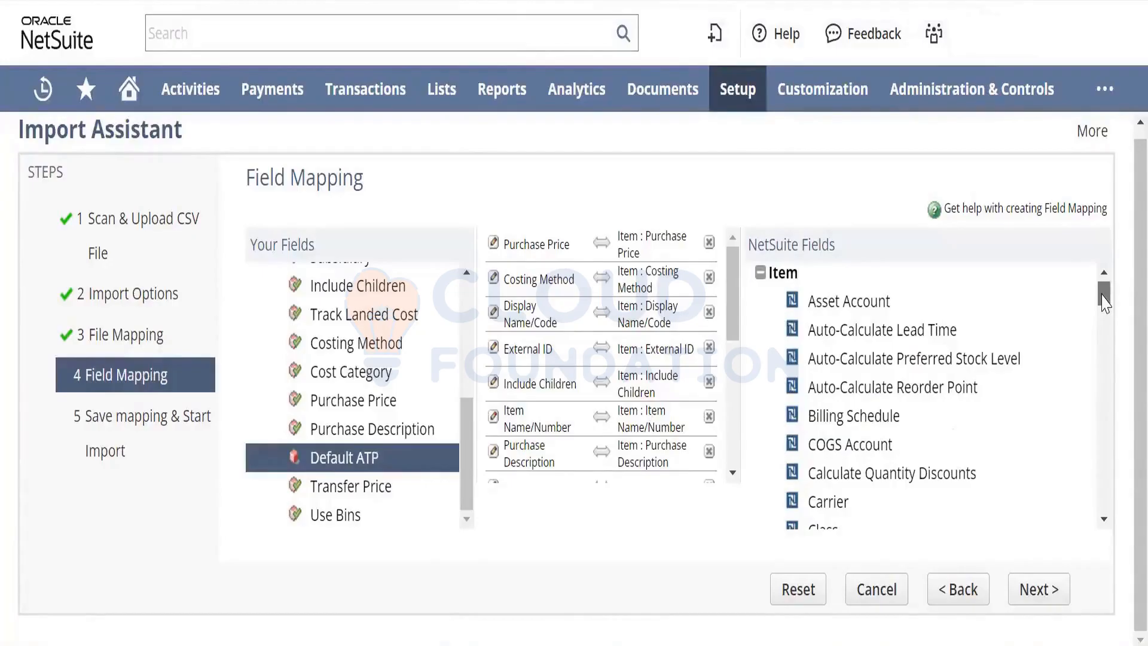
Look through the NetSuite Item fields for a match to Default ATP and go back to the start of both field lists
drag(1103, 301, 1102, 343)
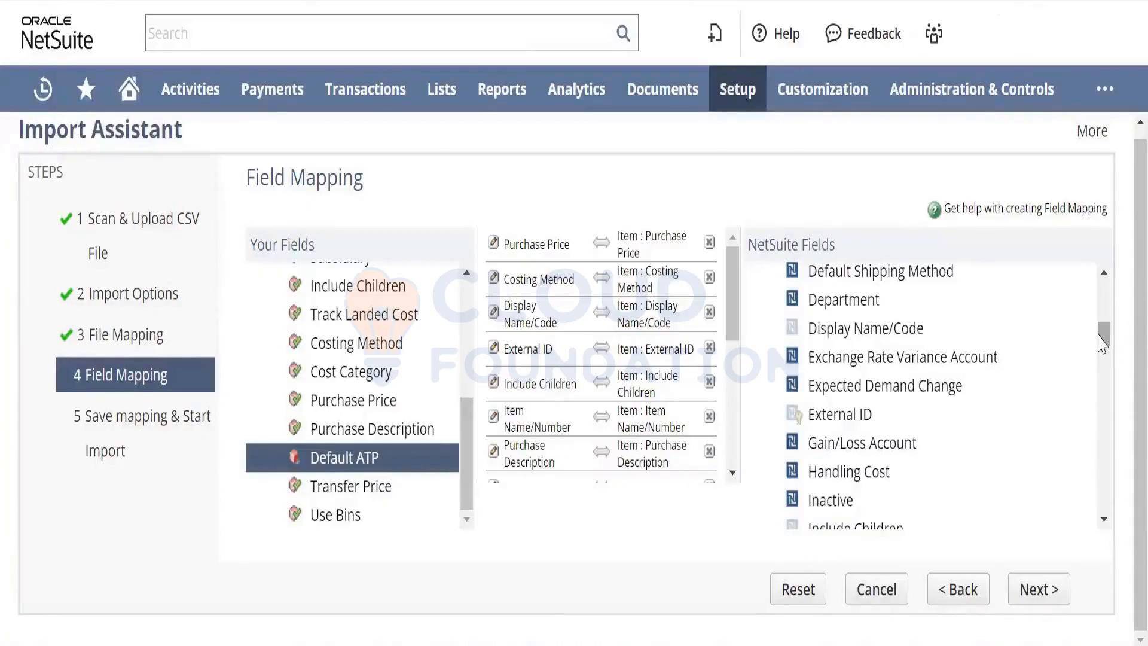
drag(1102, 343, 1100, 359)
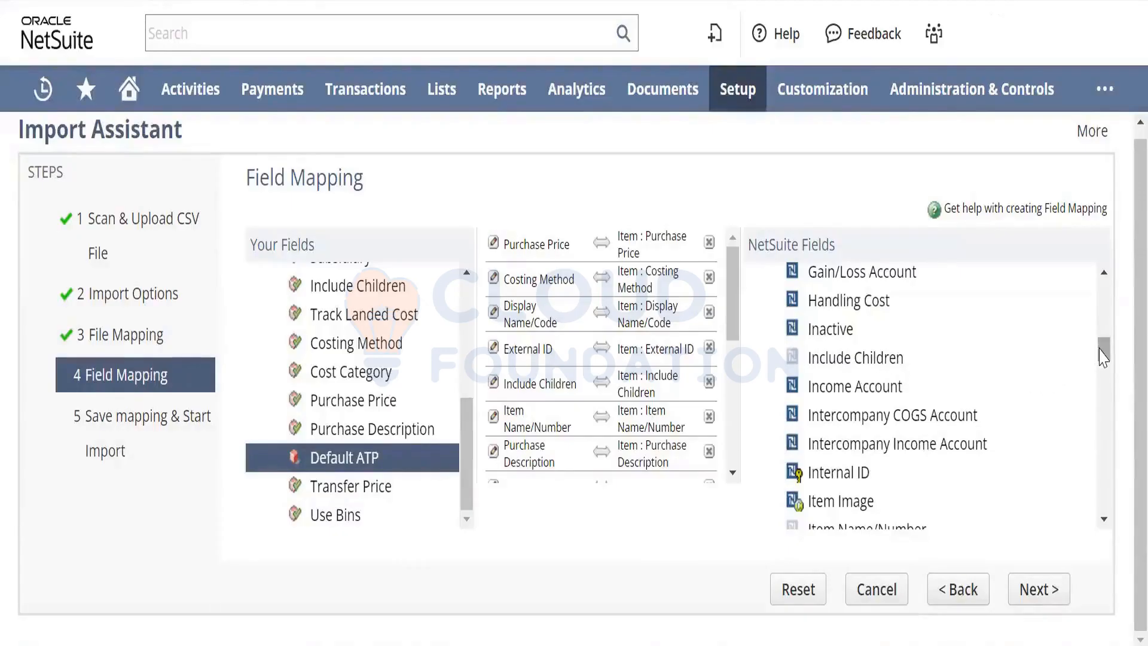
scroll(1103, 355, down, 2)
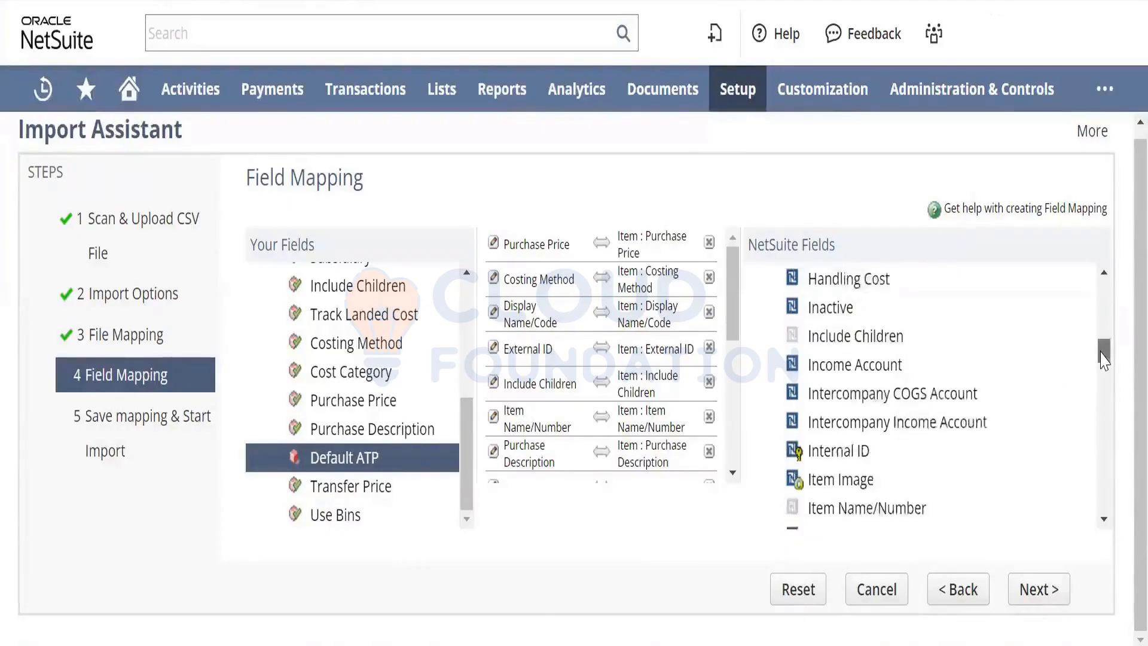
click(1102, 387)
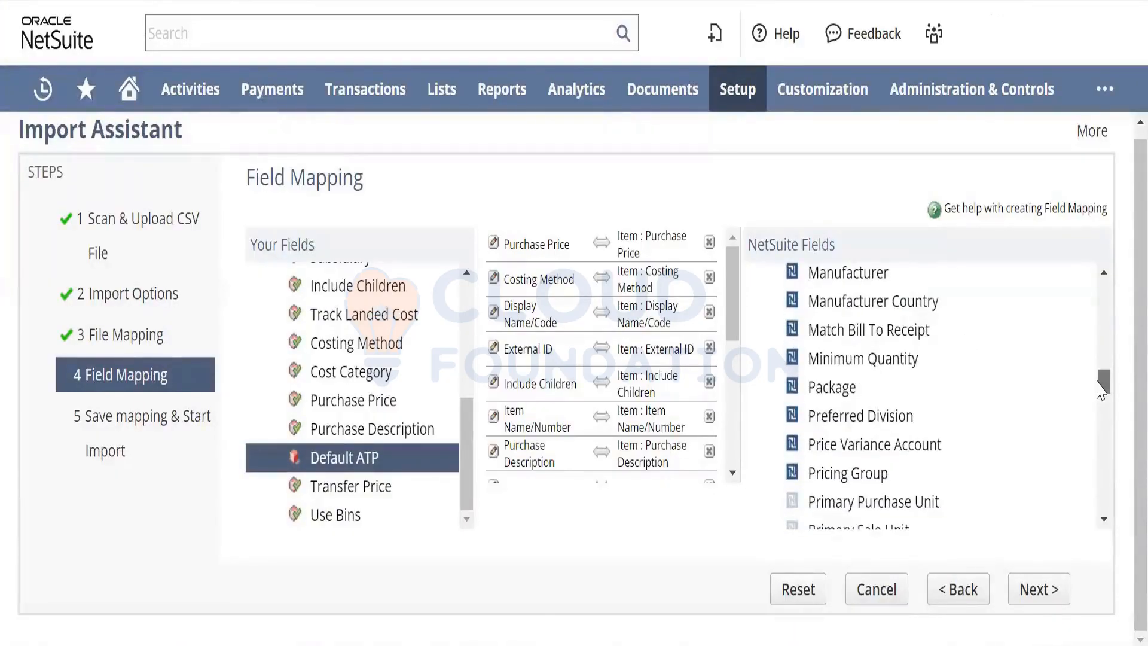
drag(1103, 387, 1103, 286)
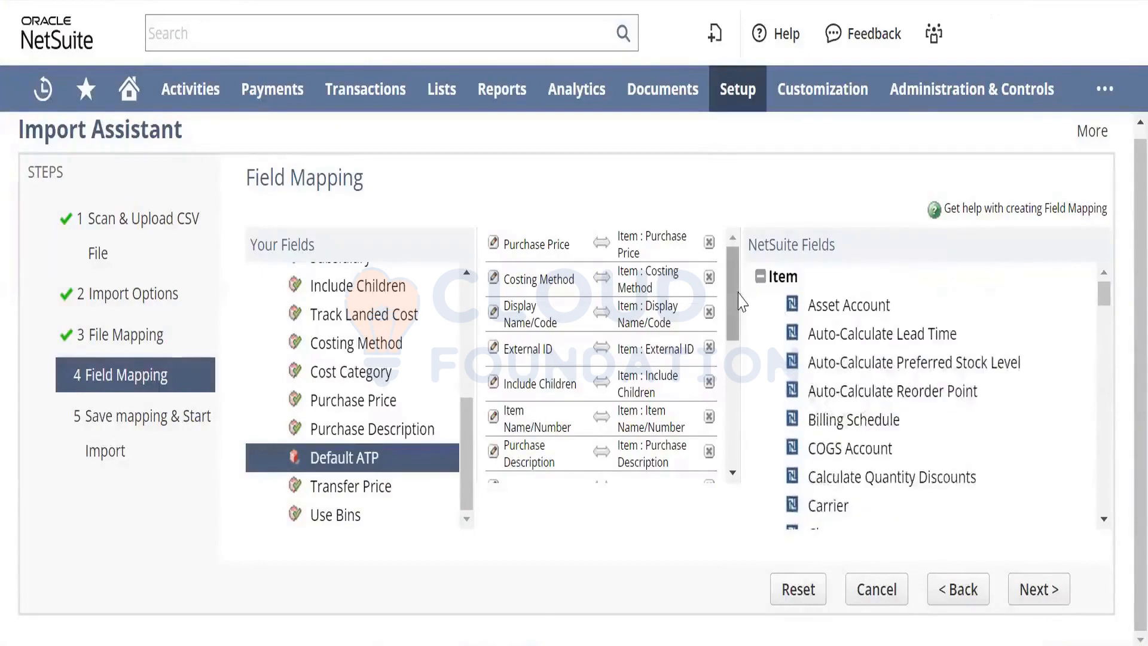
drag(466, 455, 492, 309)
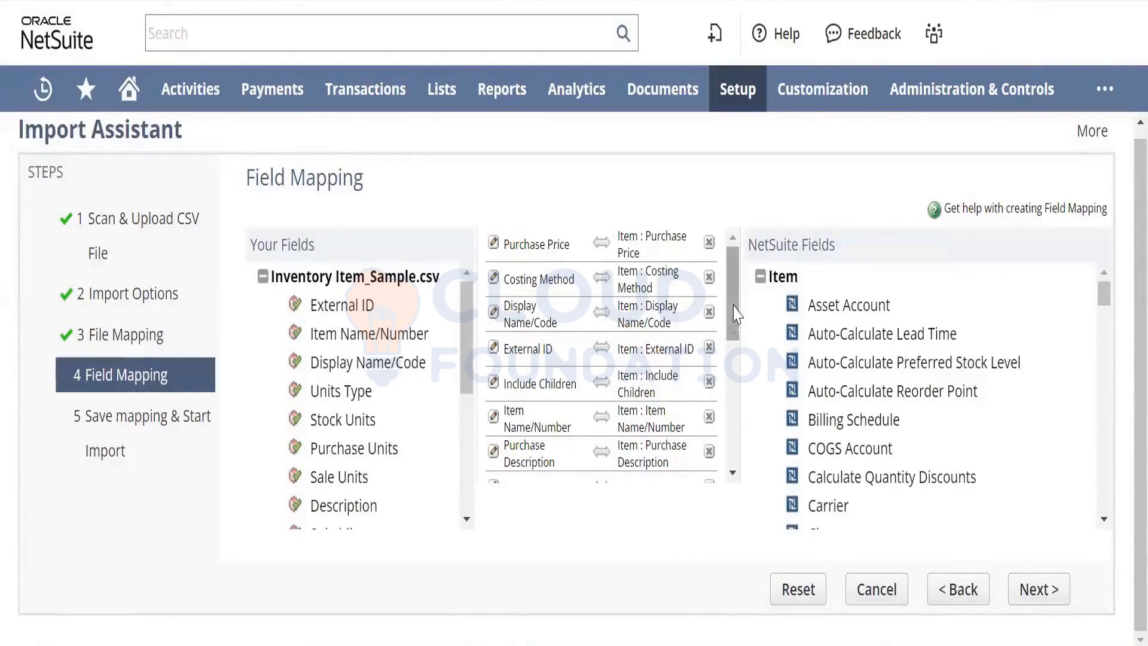
Set the reference type of the Subsidiary mapping to Internal ID after looking through the available subsidiaries
drag(740, 310, 738, 370)
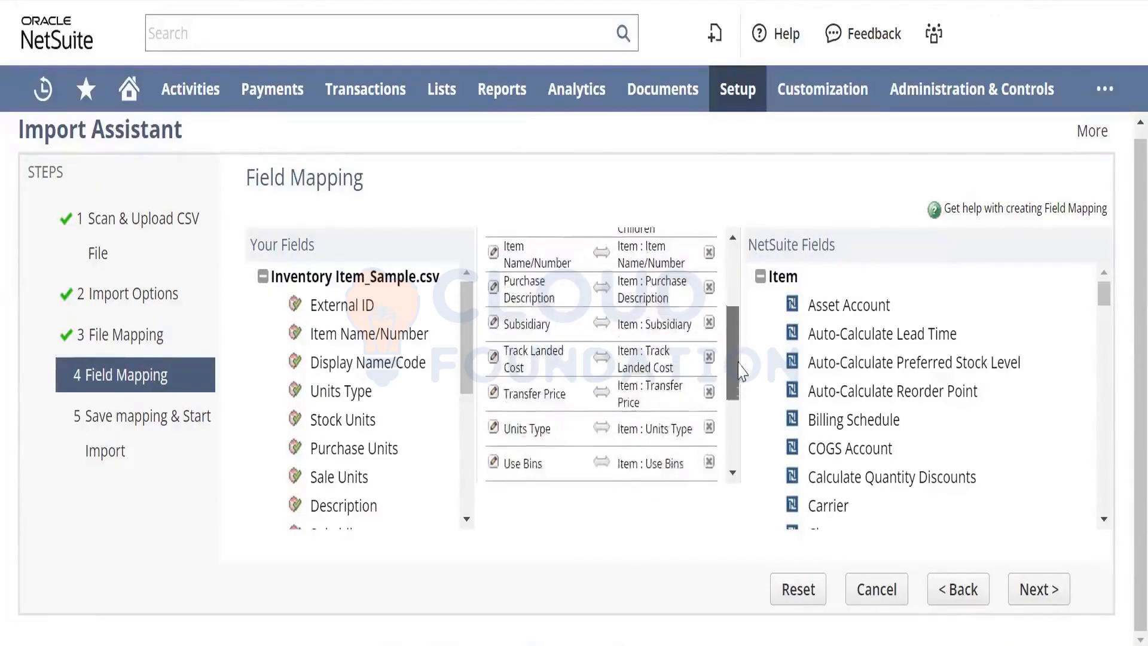
click(493, 326)
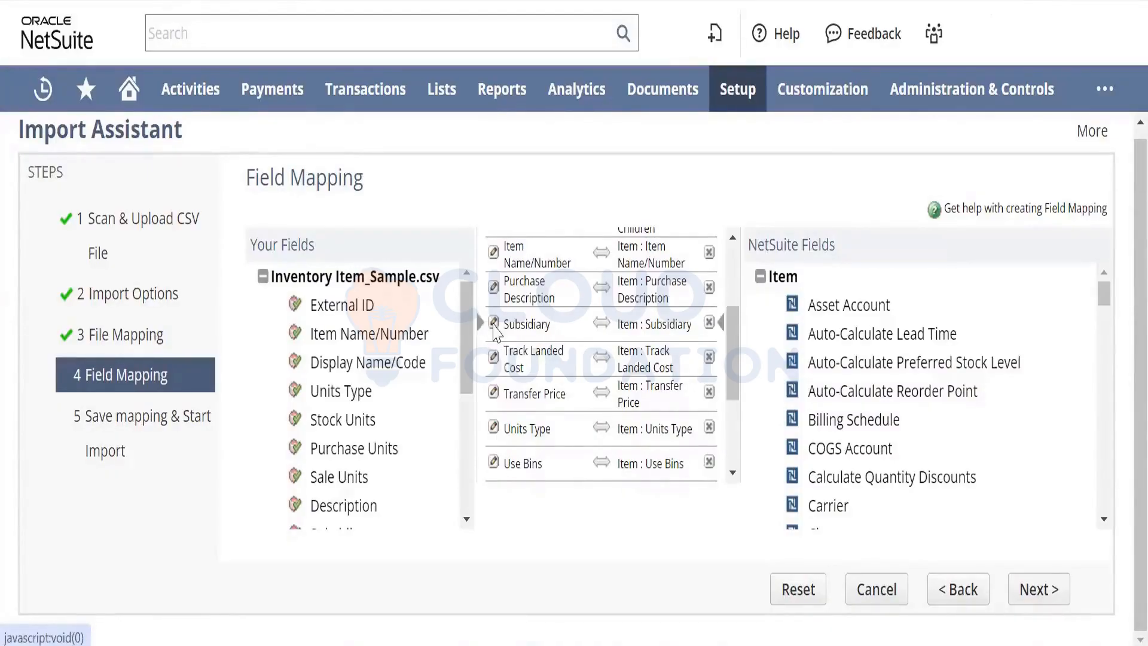
click(494, 325)
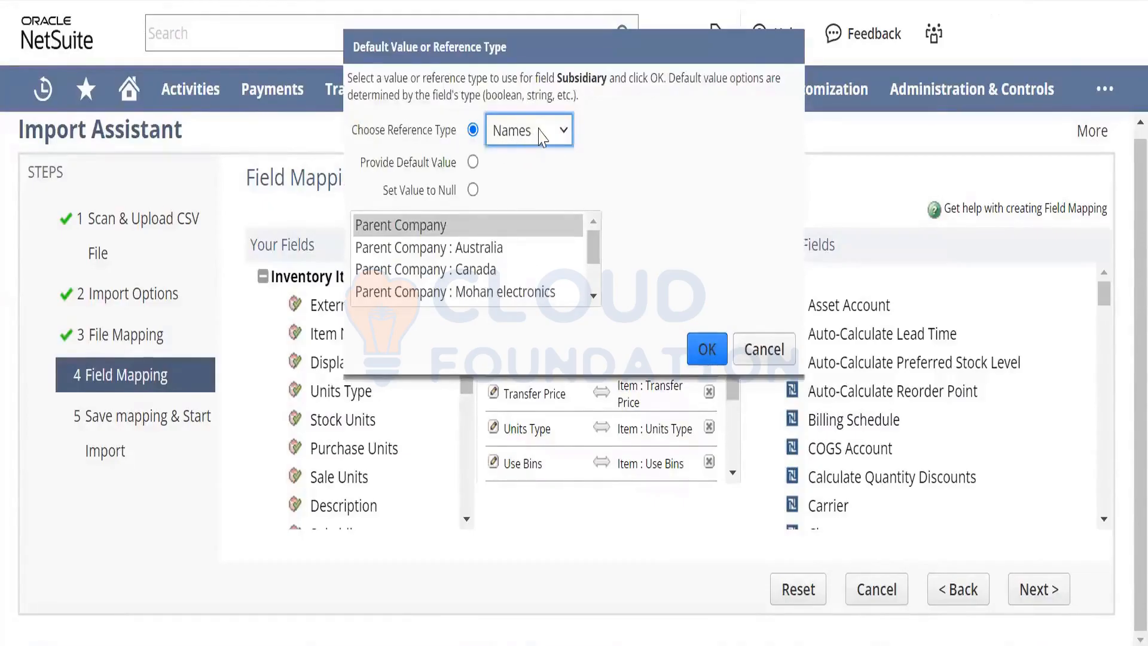
click(492, 255)
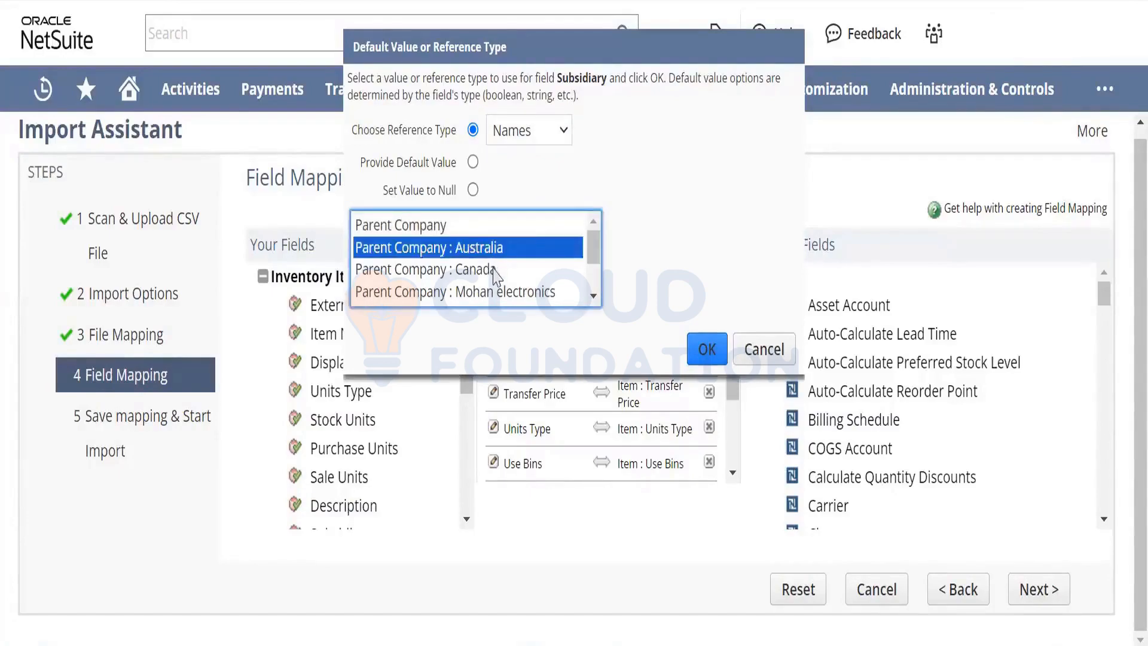
click(495, 272)
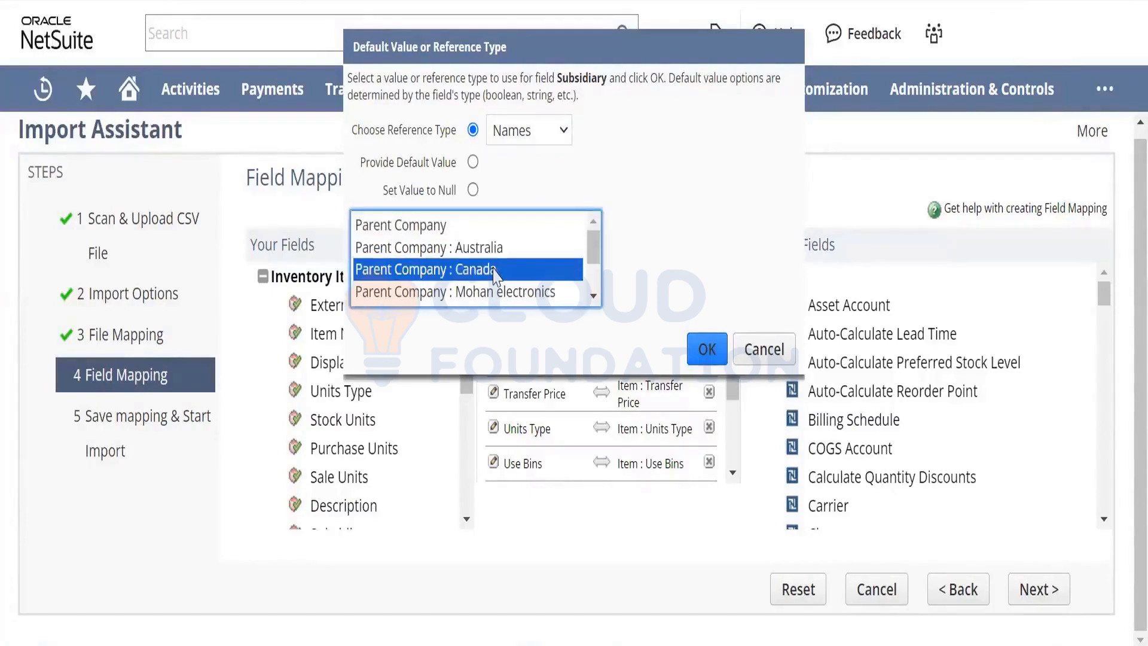
click(594, 296)
click(594, 296)
click(593, 296)
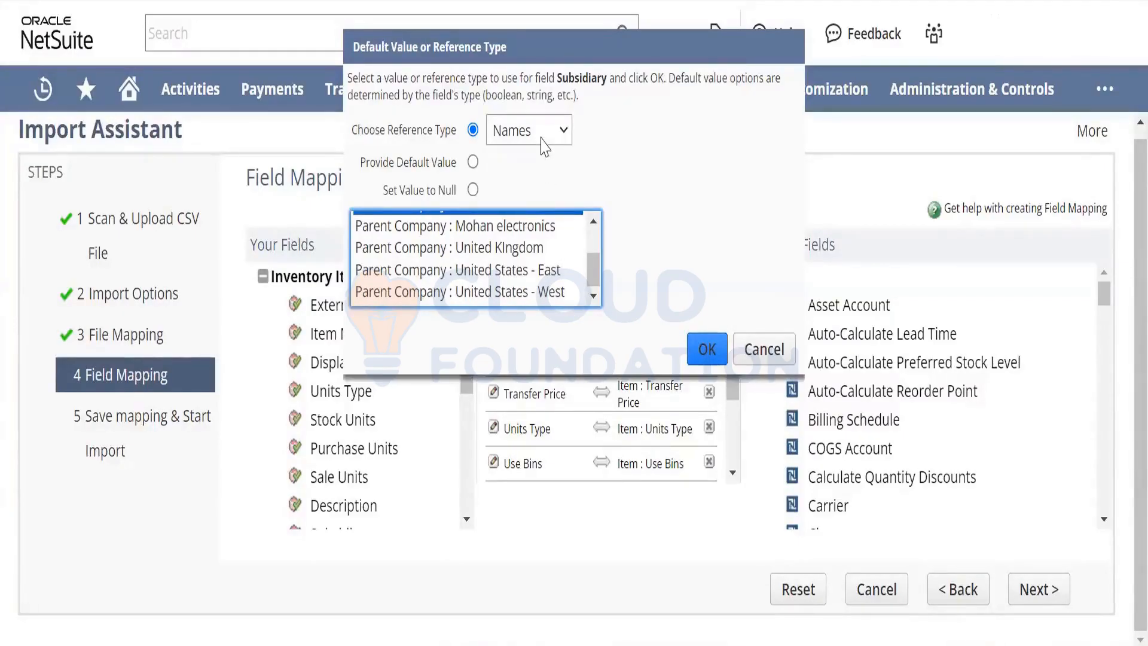
click(542, 137)
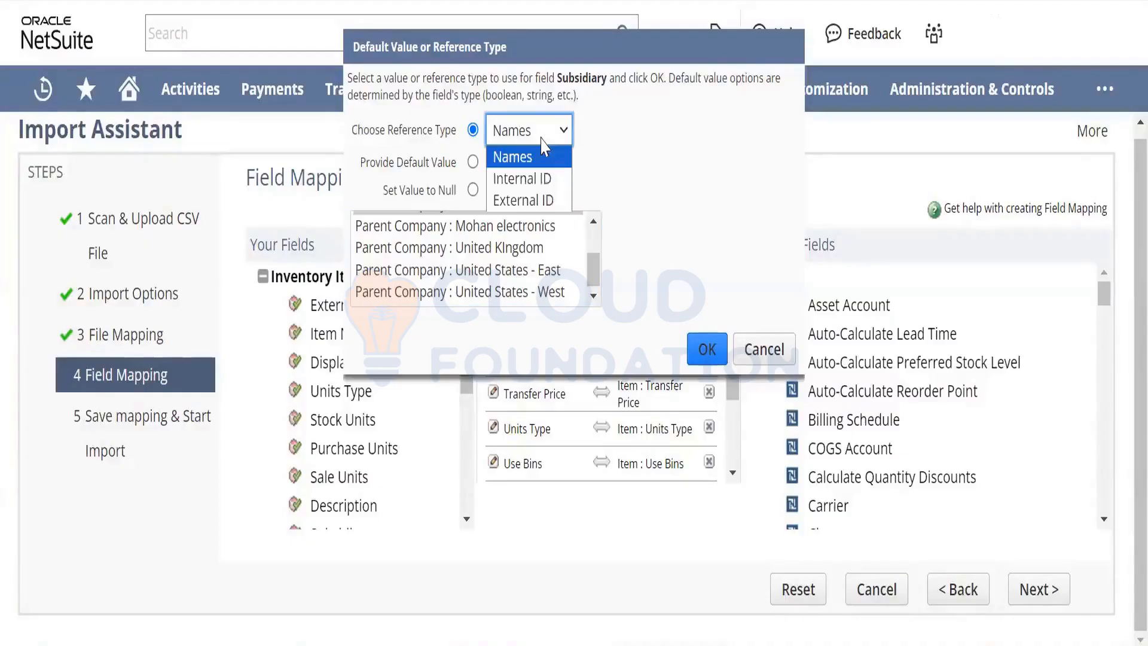
click(544, 180)
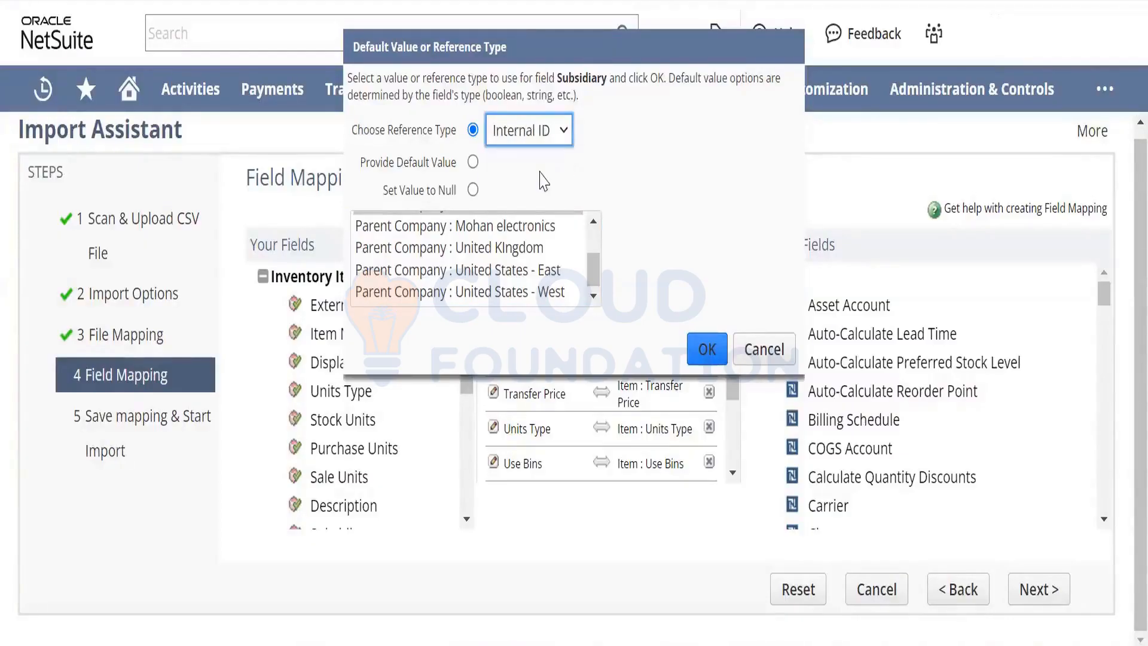
click(700, 347)
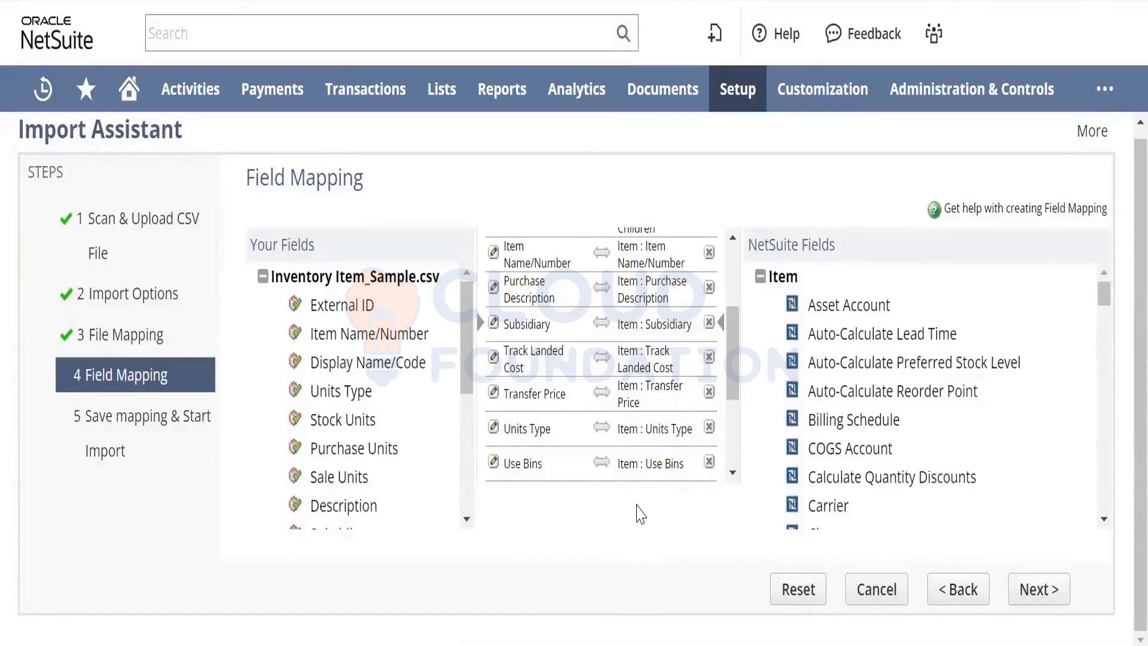
Check the Subsidiary column in the Inventory Item_Sample workbook in Excel and return to the Import Assistant in NetSuite
click(685, 556)
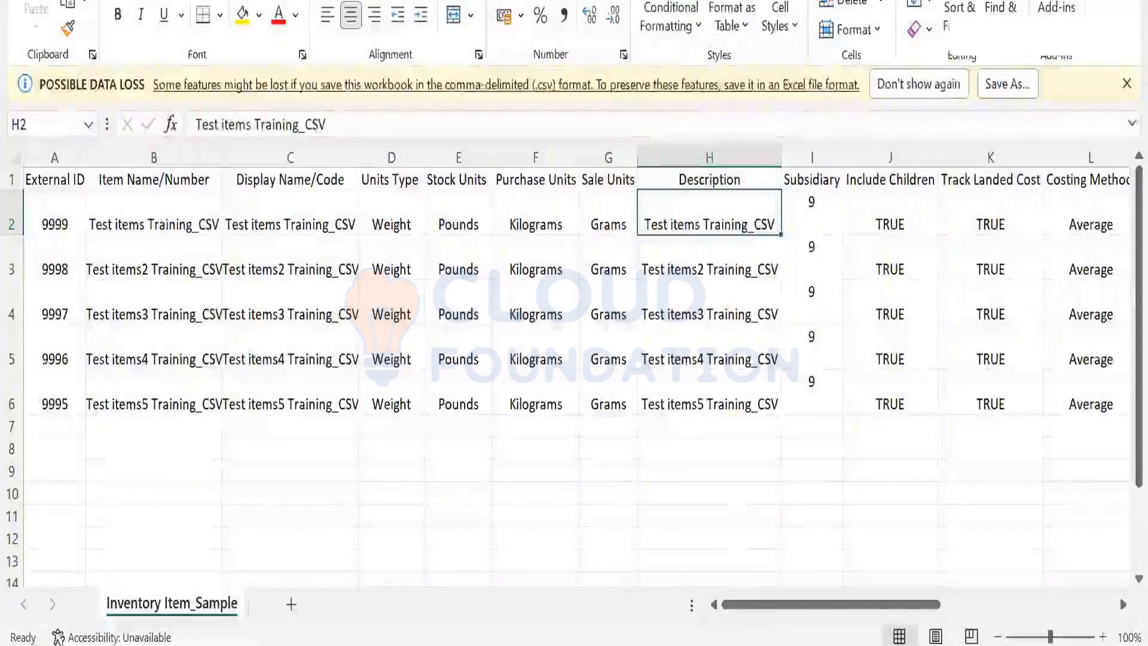
key(alt+Tab)
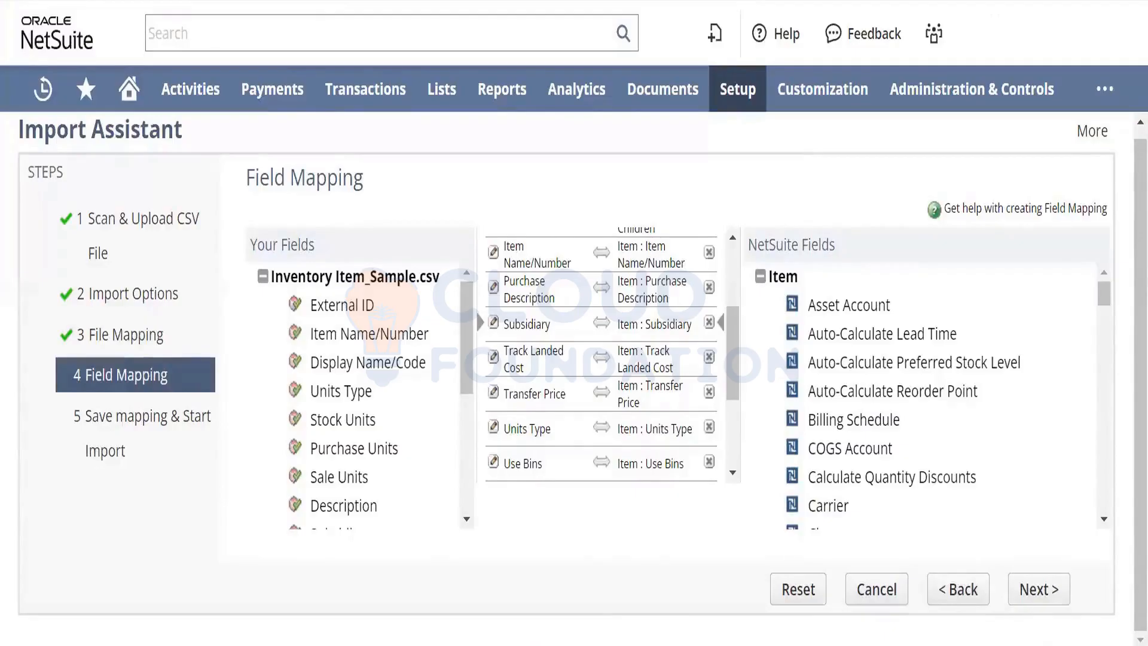
mouse_move(589, 642)
click(663, 561)
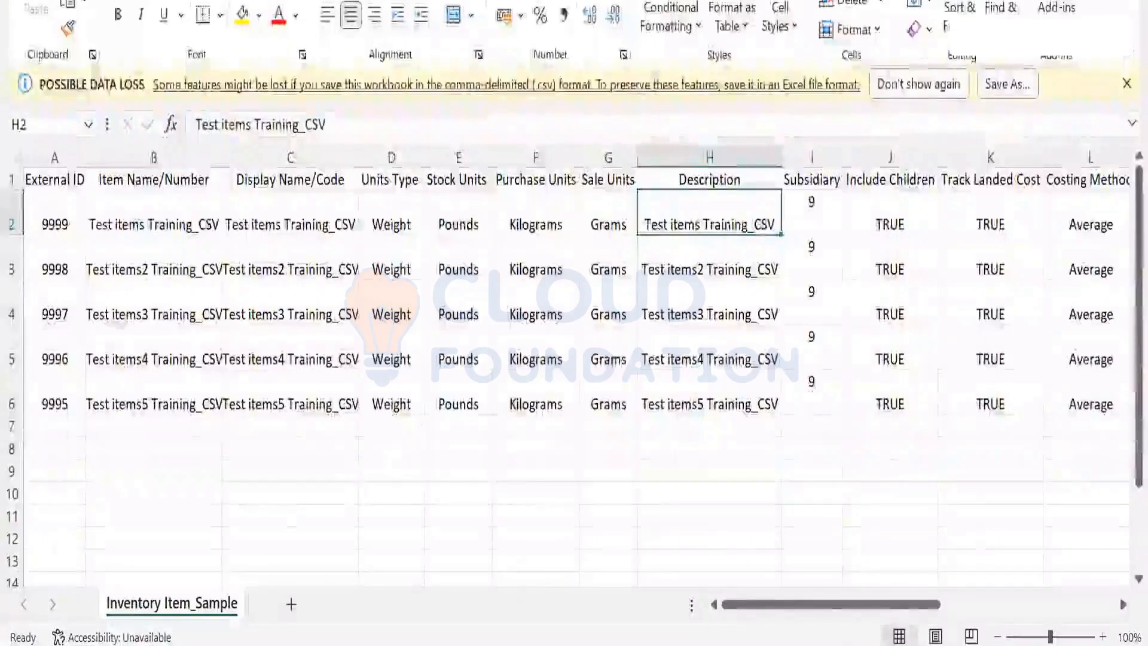
key(alt+Tab)
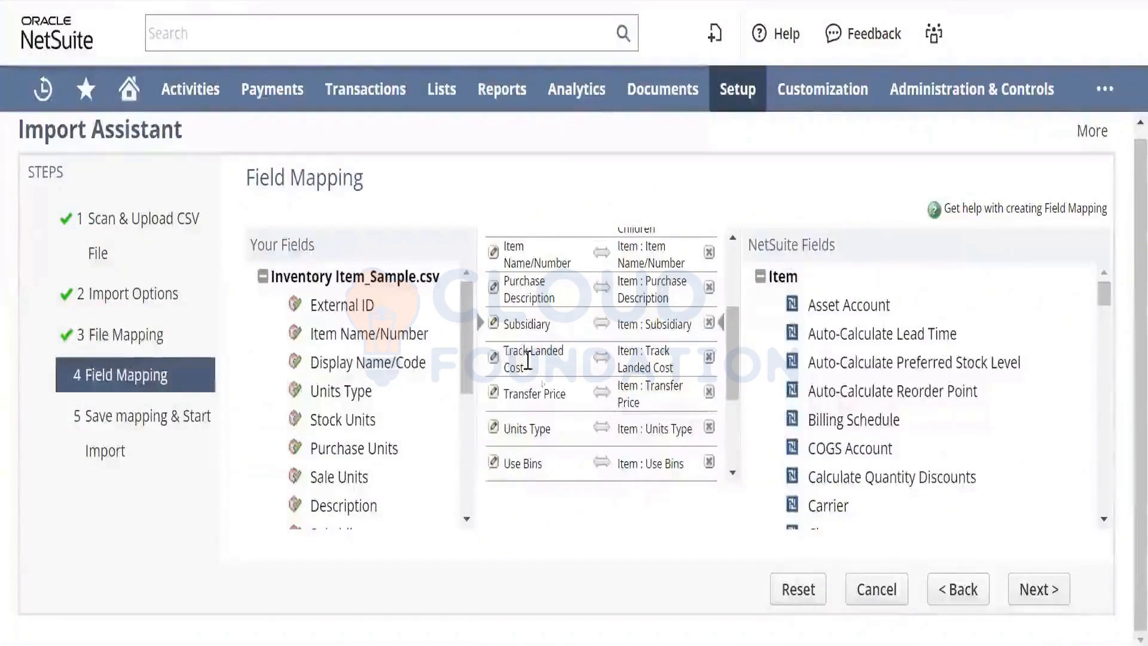
Provide Parent Company : Australia as the default value for the Subsidiary mapping
click(494, 324)
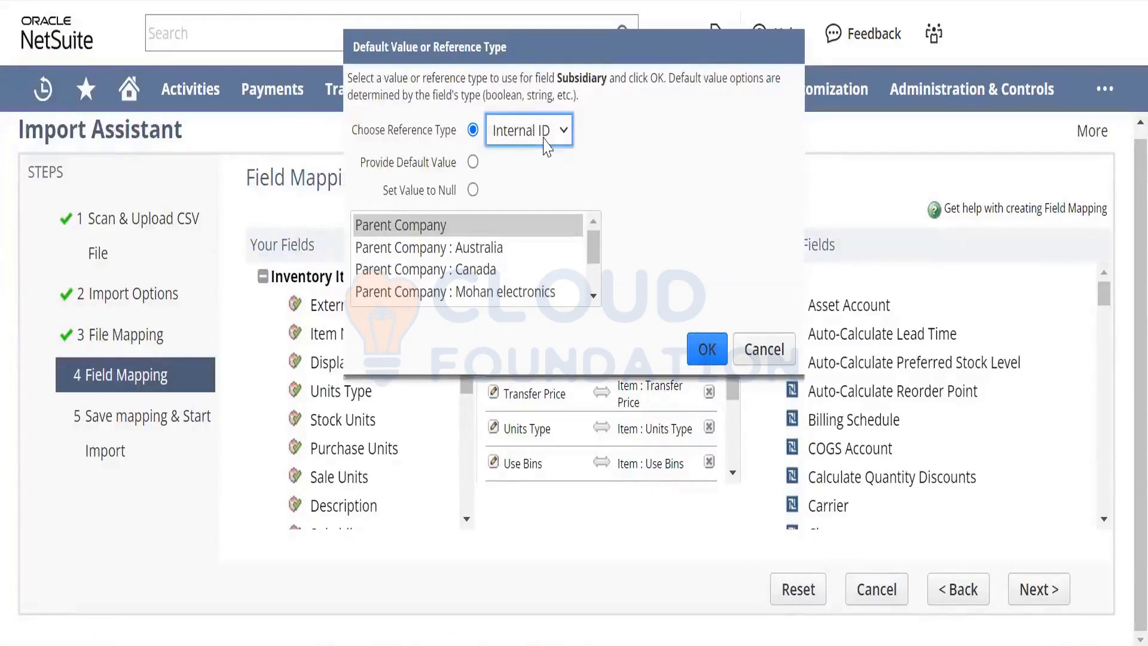
click(473, 160)
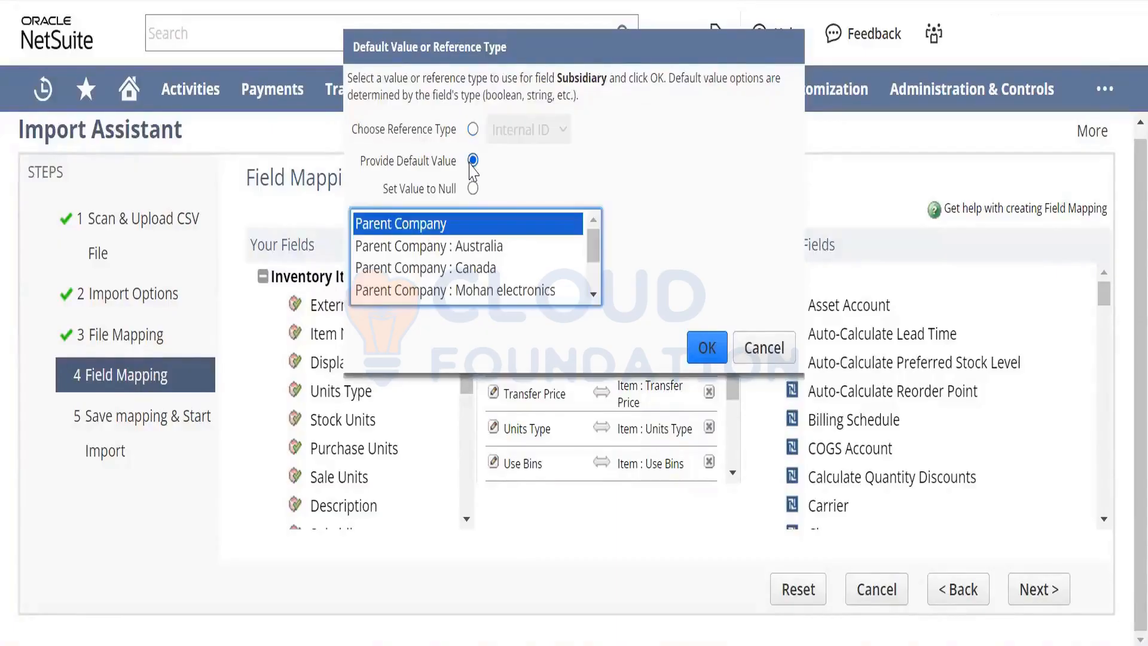
click(491, 245)
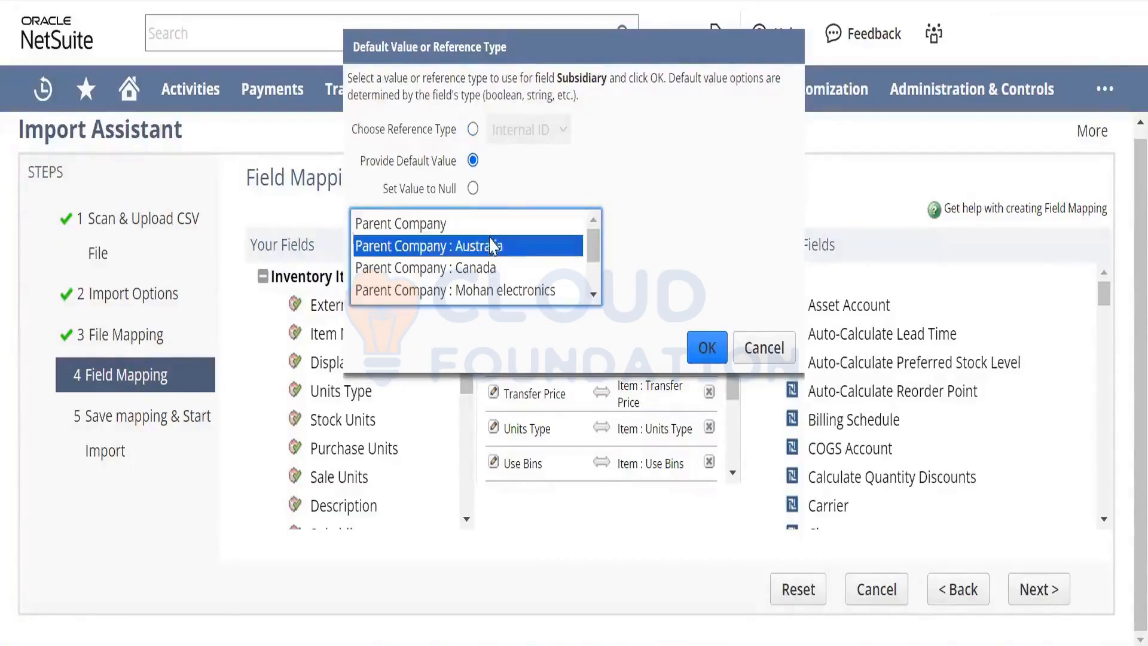
click(711, 359)
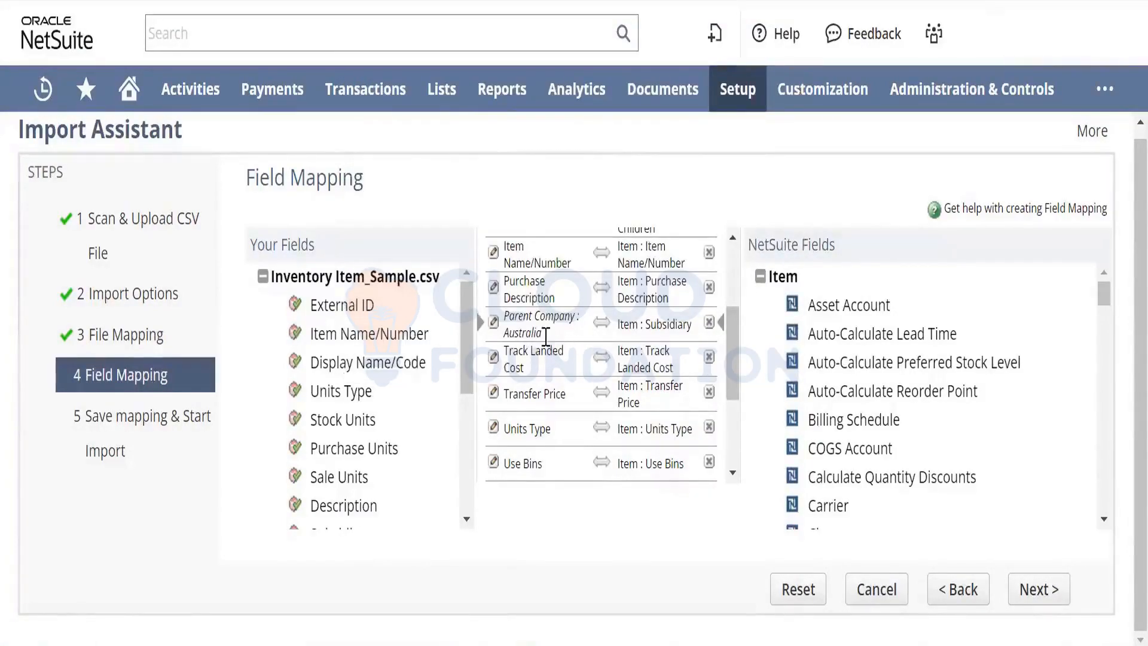
Switch to the Inventory Item_Sample workbook in Excel and set the Subsidiary values in I3 to 10 and I4 to 8
drag(541, 332, 506, 317)
click(592, 553)
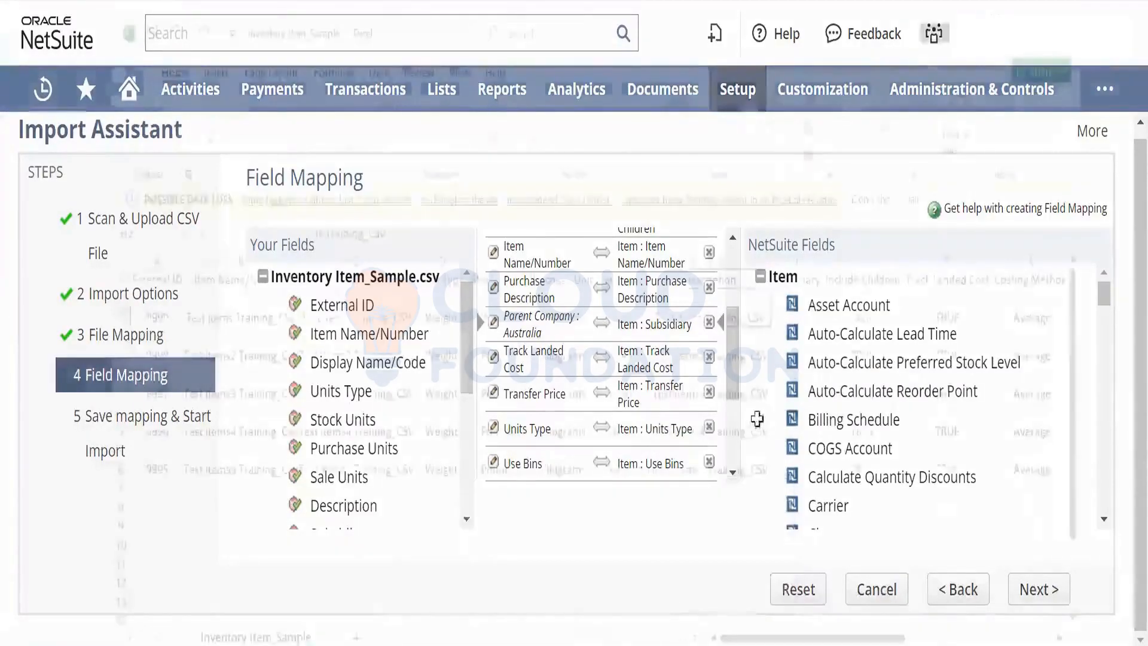
key(alt+Tab)
drag(819, 254, 826, 212)
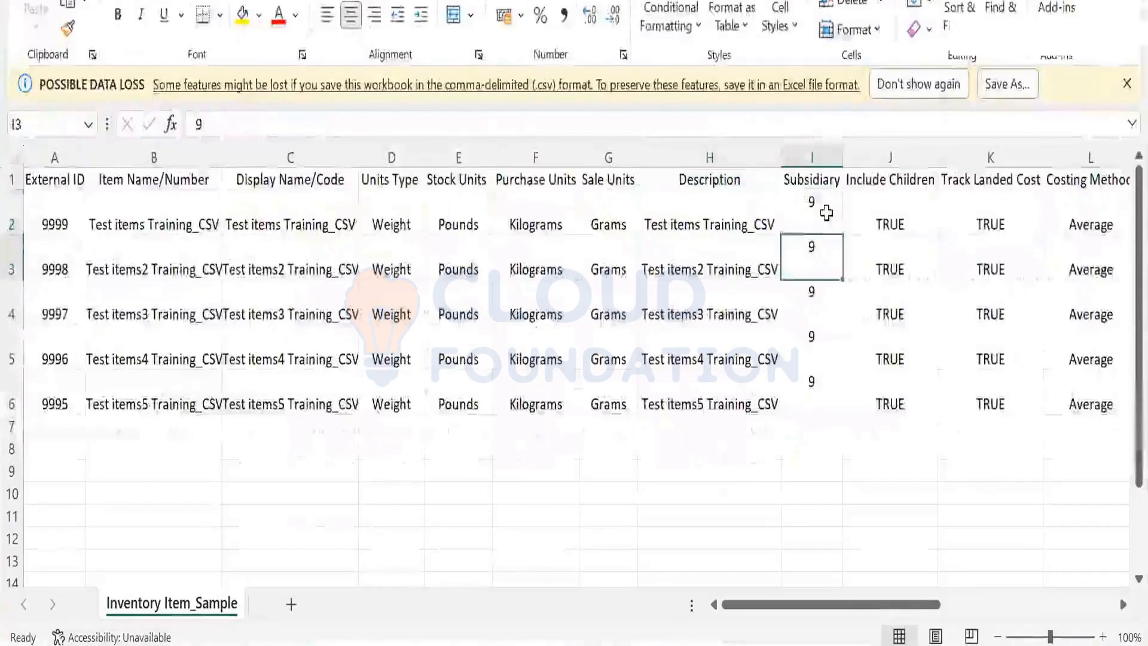
text(10)
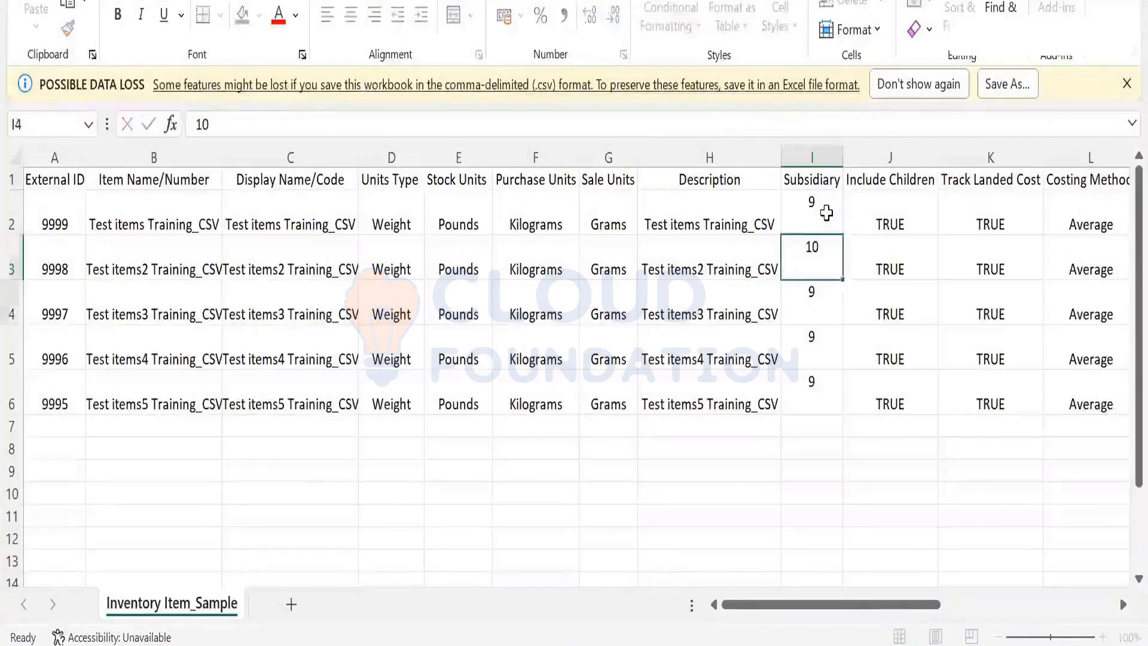
key(Return)
text(8)
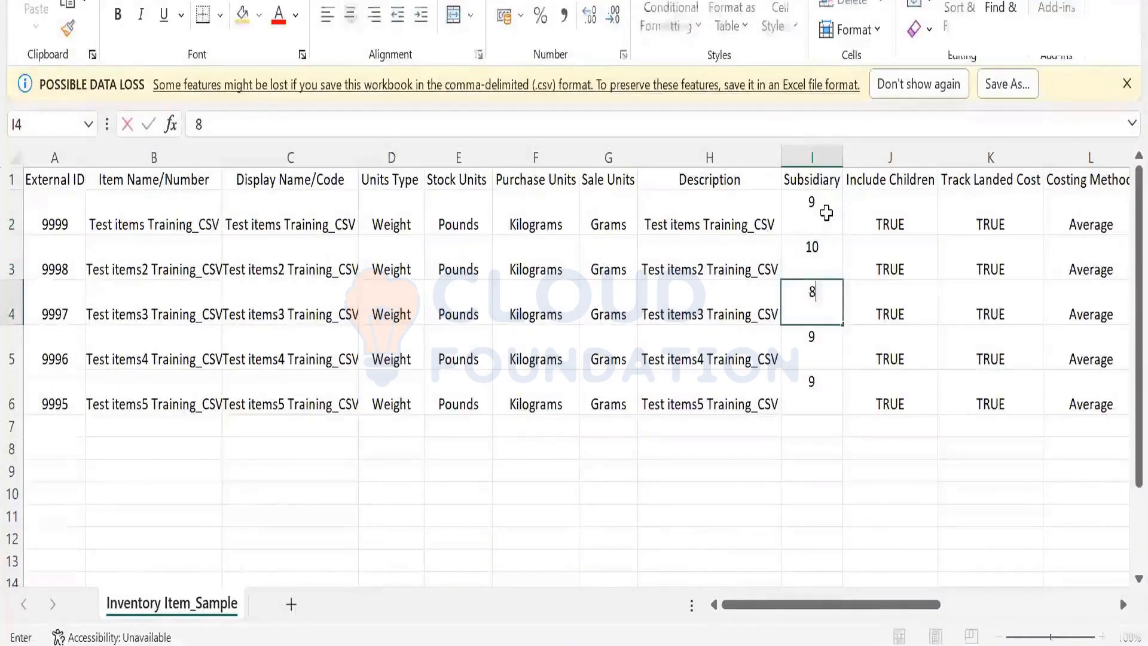
key(Return)
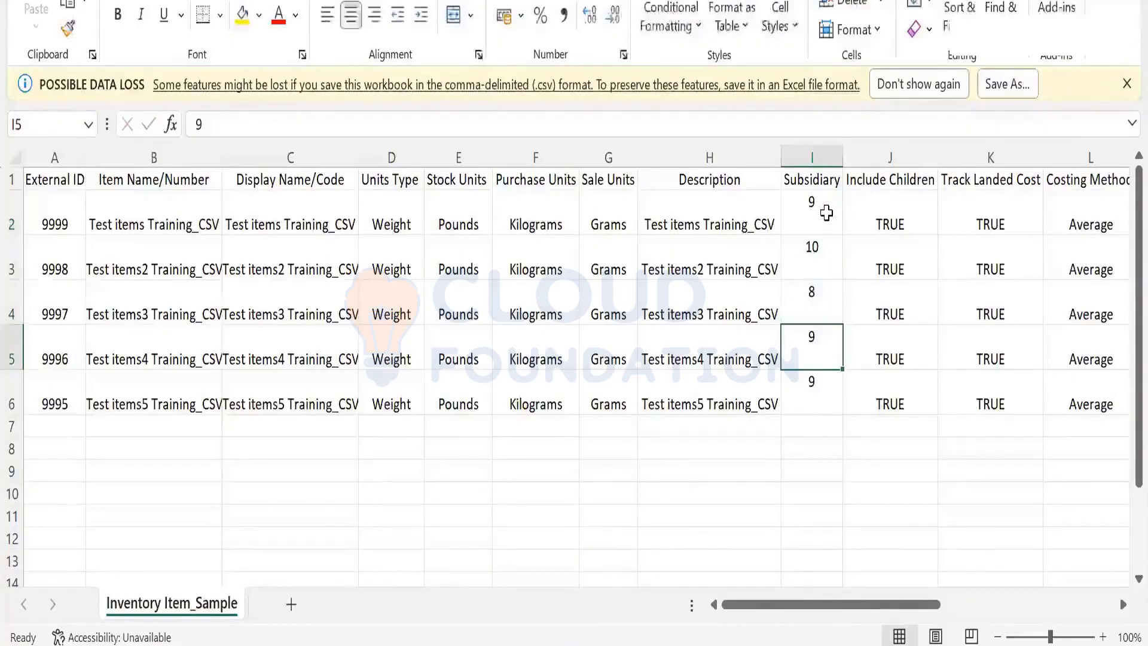
key(Up)
key(Up)
key(Up)
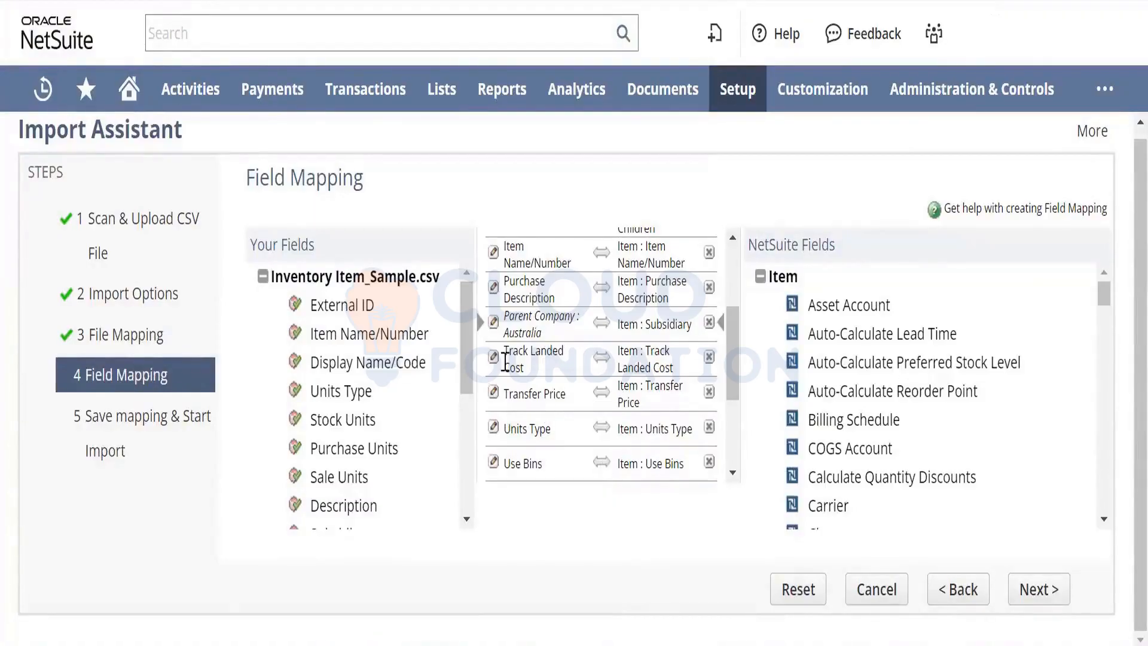
Check the default value options of the Subsidiary mapping in NetSuite without changing them, and remove that mapping row
click(495, 324)
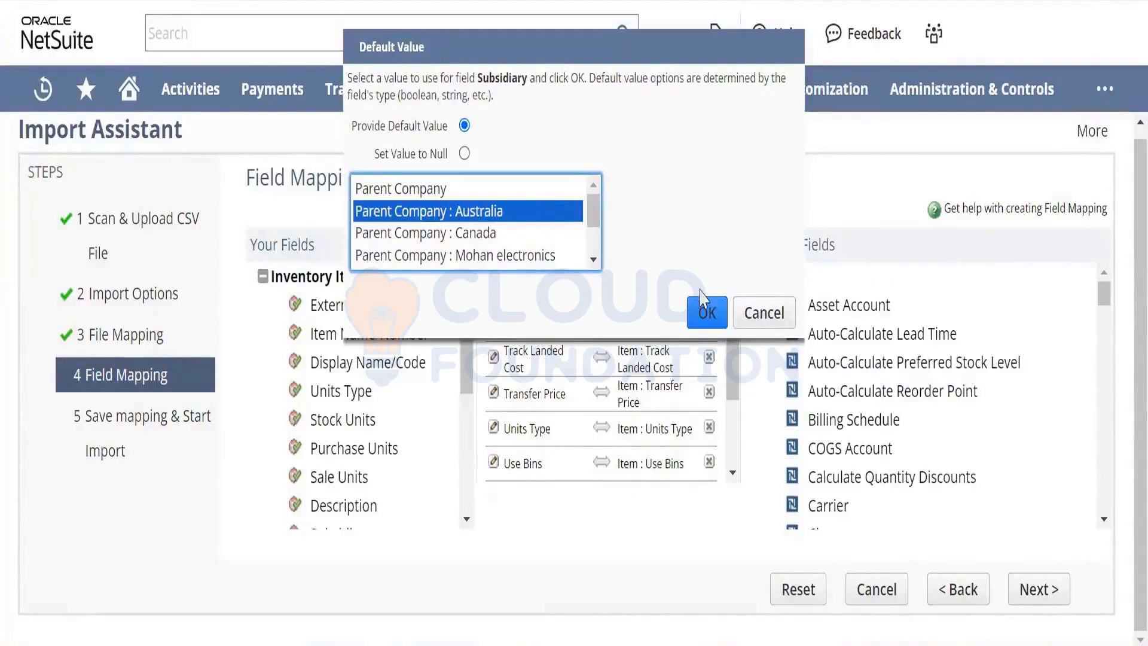
click(491, 129)
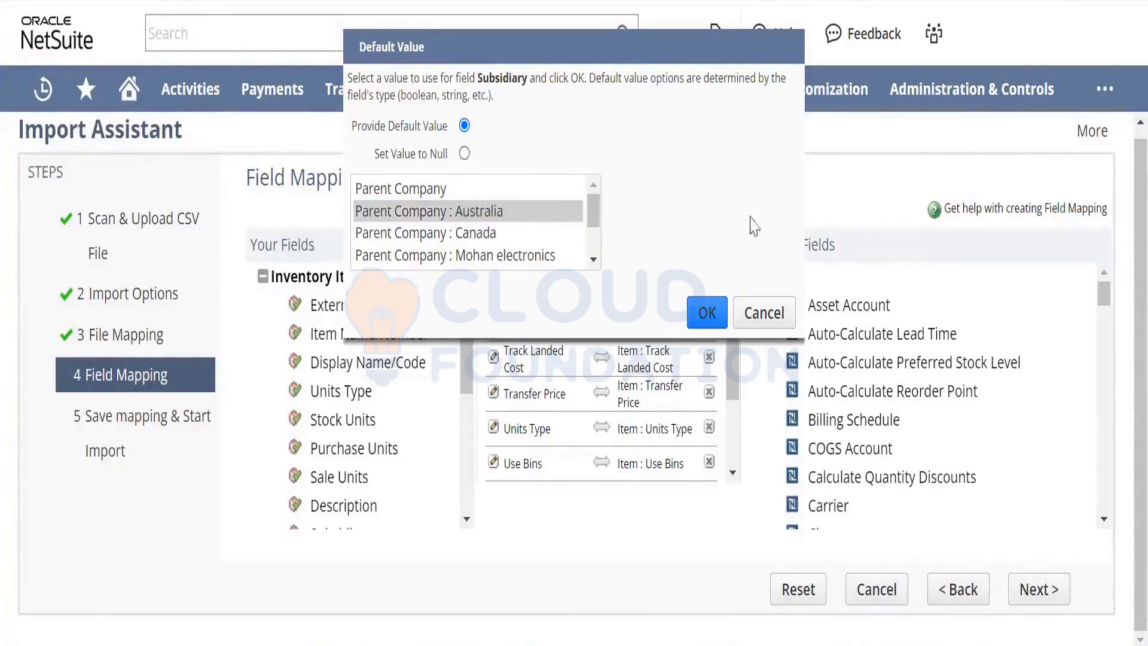
click(593, 192)
click(474, 99)
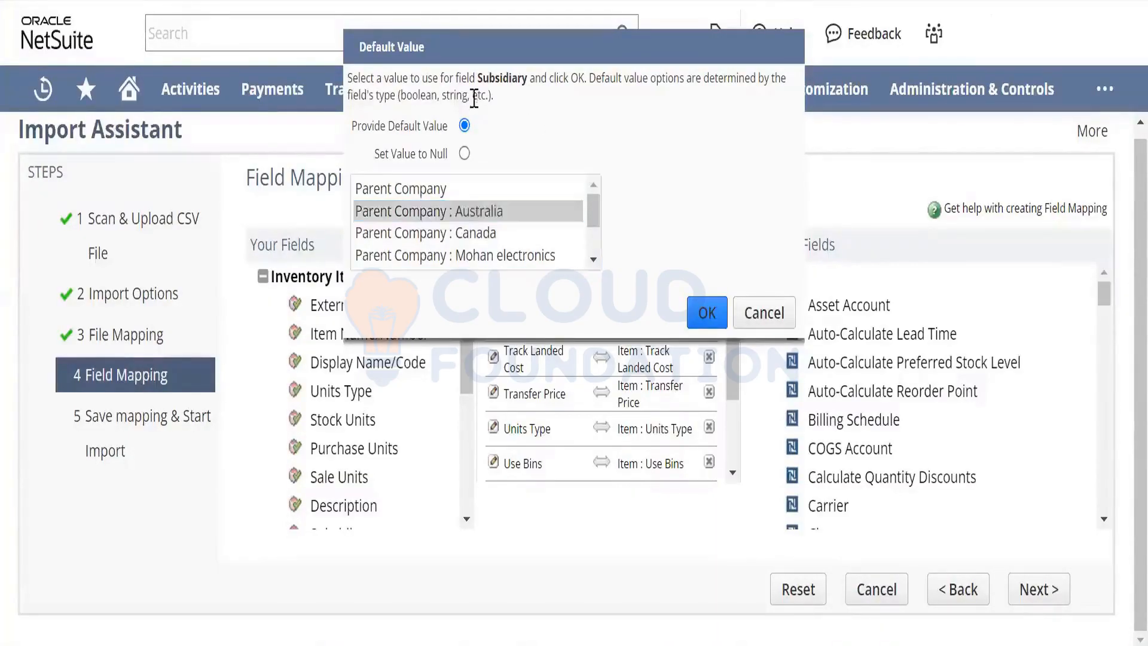
click(465, 154)
click(465, 126)
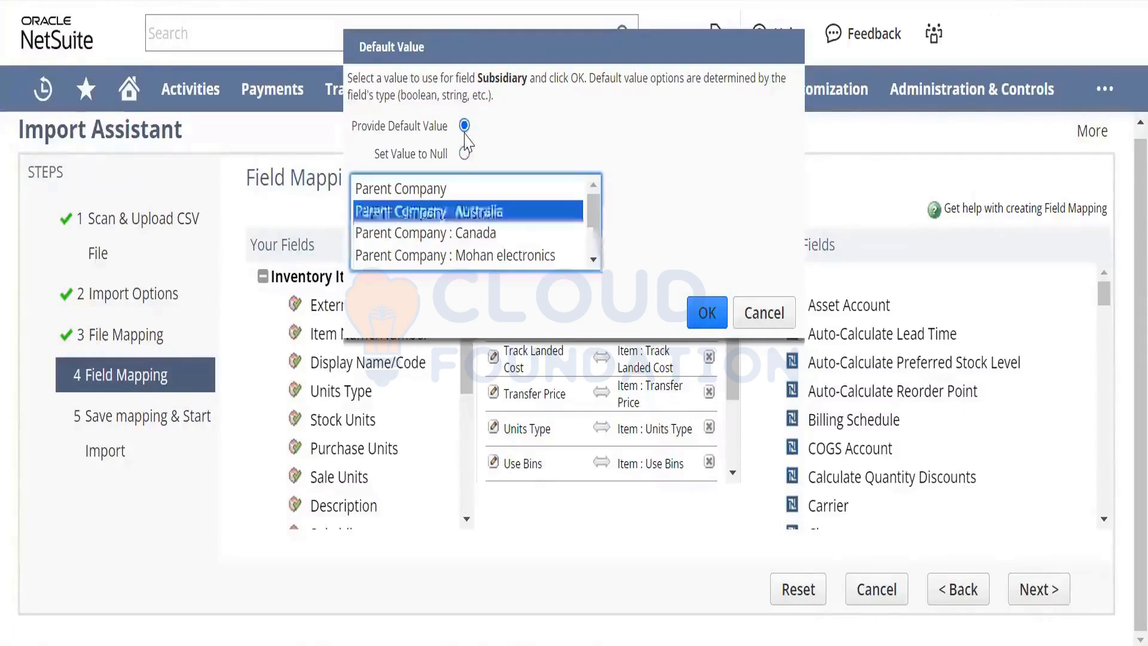
double_click(537, 146)
click(764, 311)
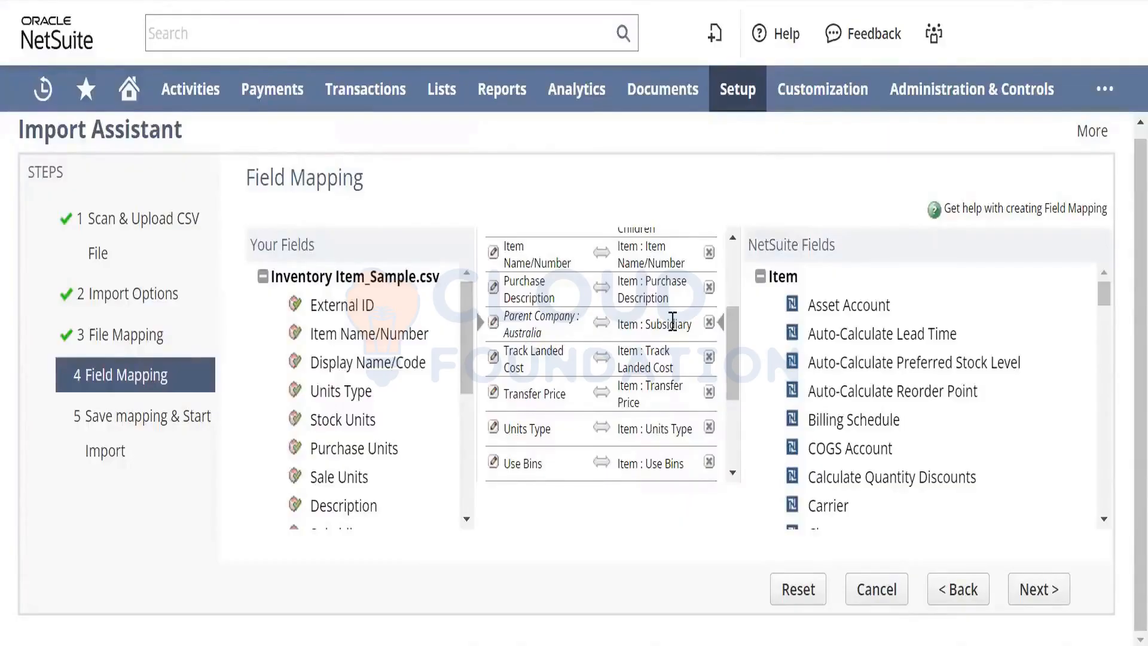
scroll(708, 332, up, 3)
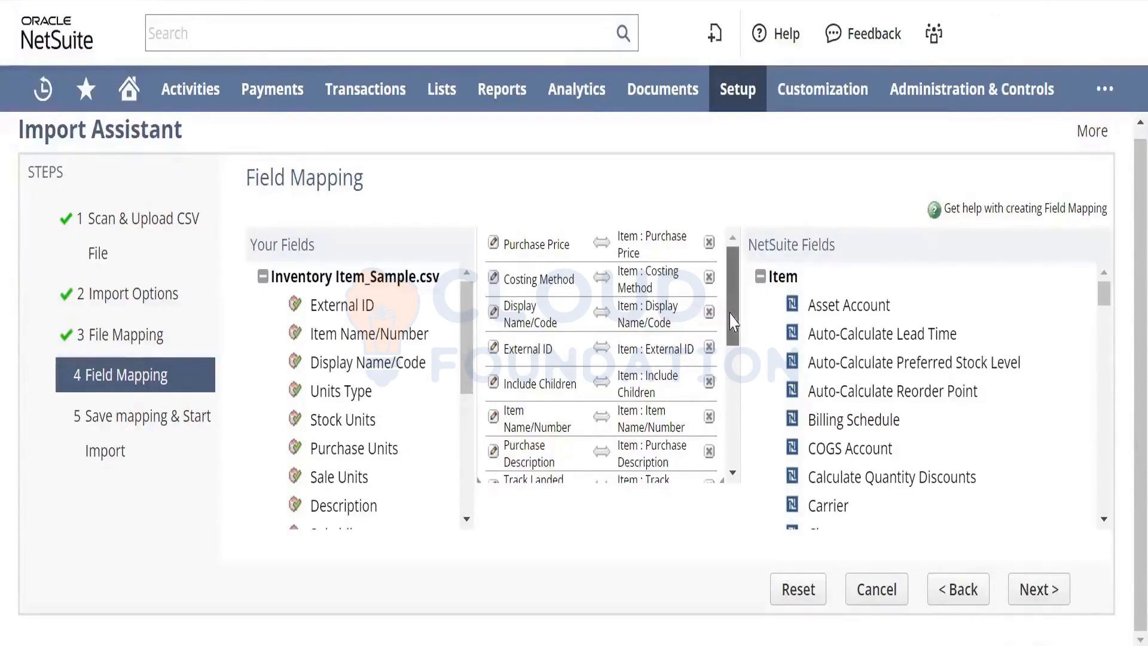
Map the CSV's Subsidiary field to Item : Subsidiary on one row, removing the Item : Subsidiary row placed separately
scroll(727, 317, down, 5)
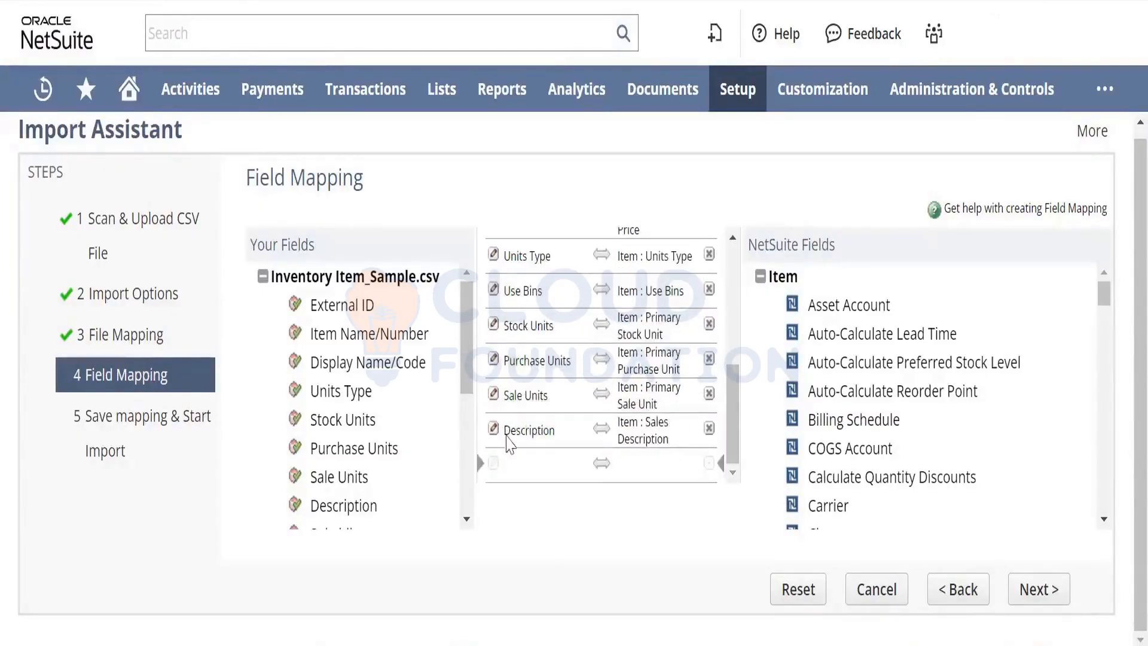
drag(467, 372, 462, 421)
click(350, 406)
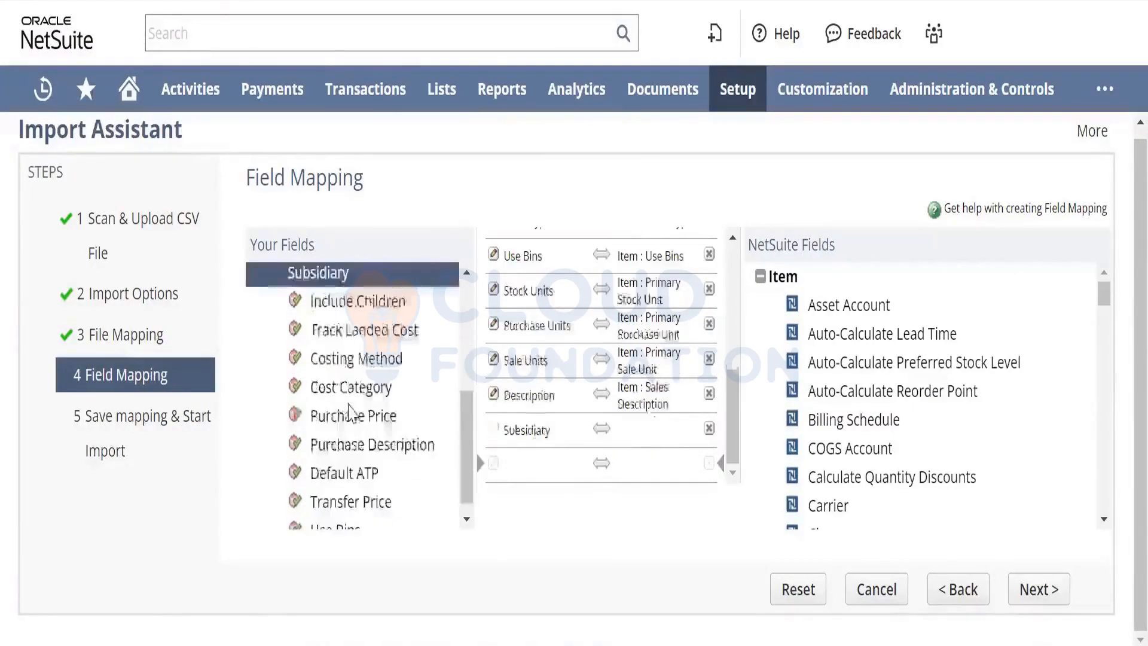
click(673, 435)
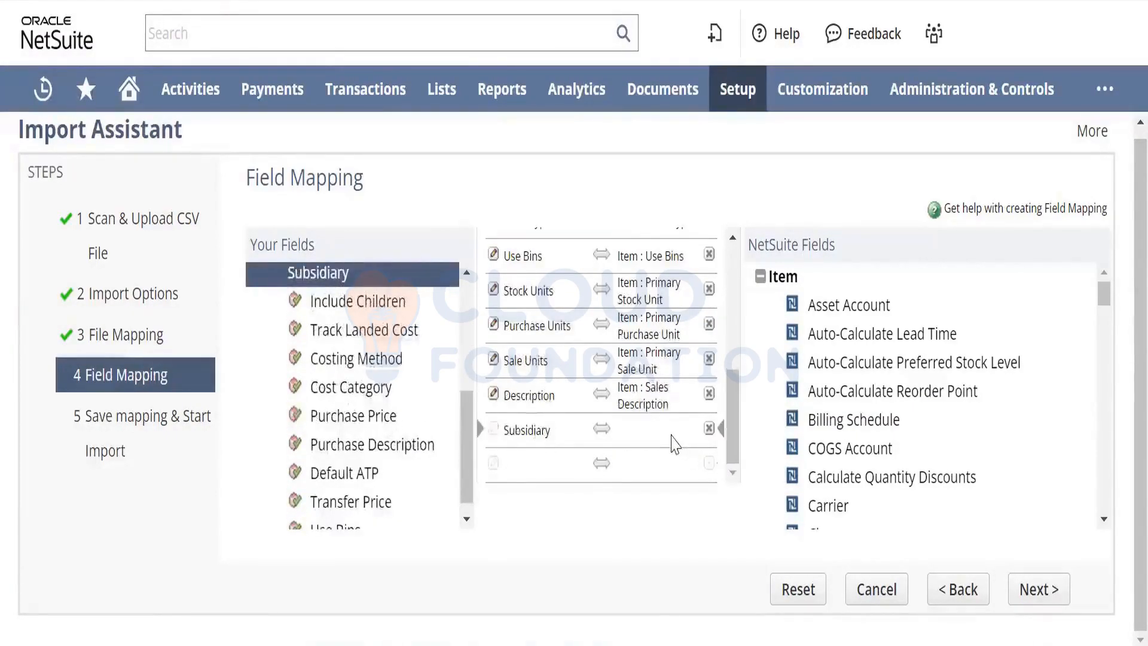
drag(1104, 294, 1105, 434)
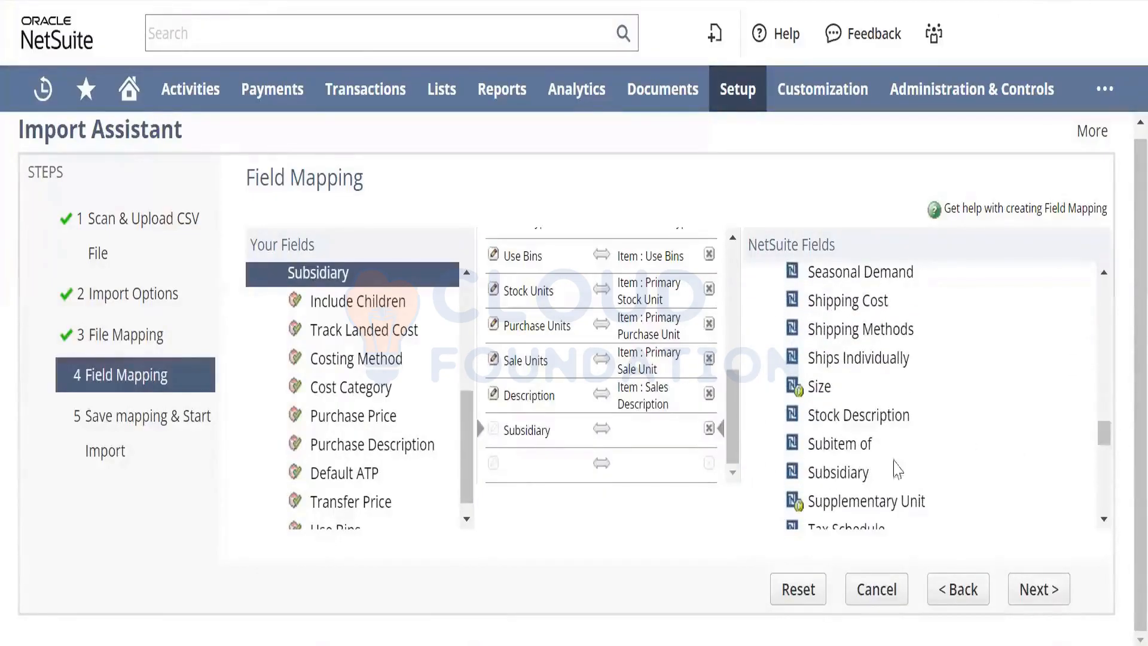
drag(837, 478, 628, 459)
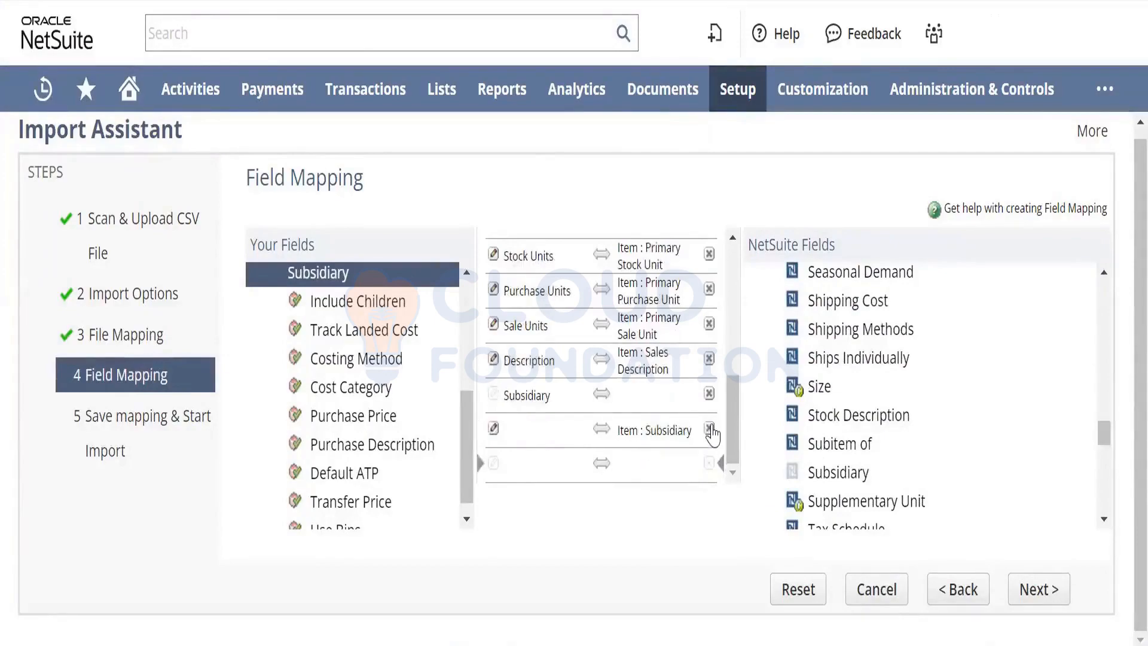
click(710, 429)
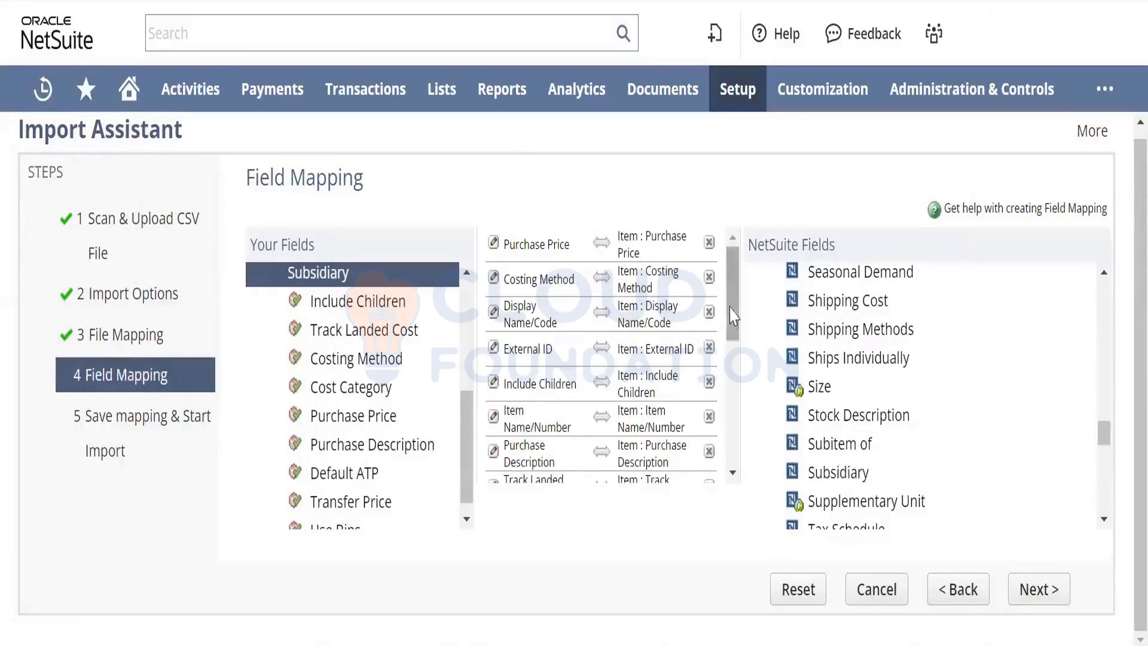
drag(735, 321, 745, 479)
drag(815, 477, 646, 432)
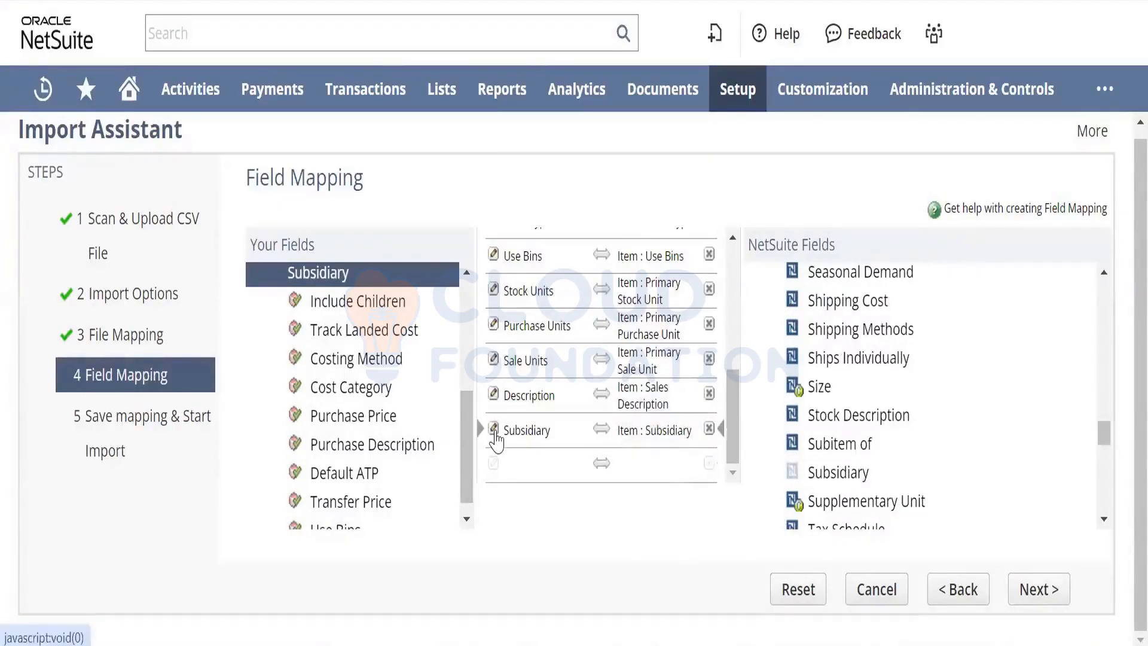
Set the reference type of the Subsidiary mapping to Internal ID
click(493, 431)
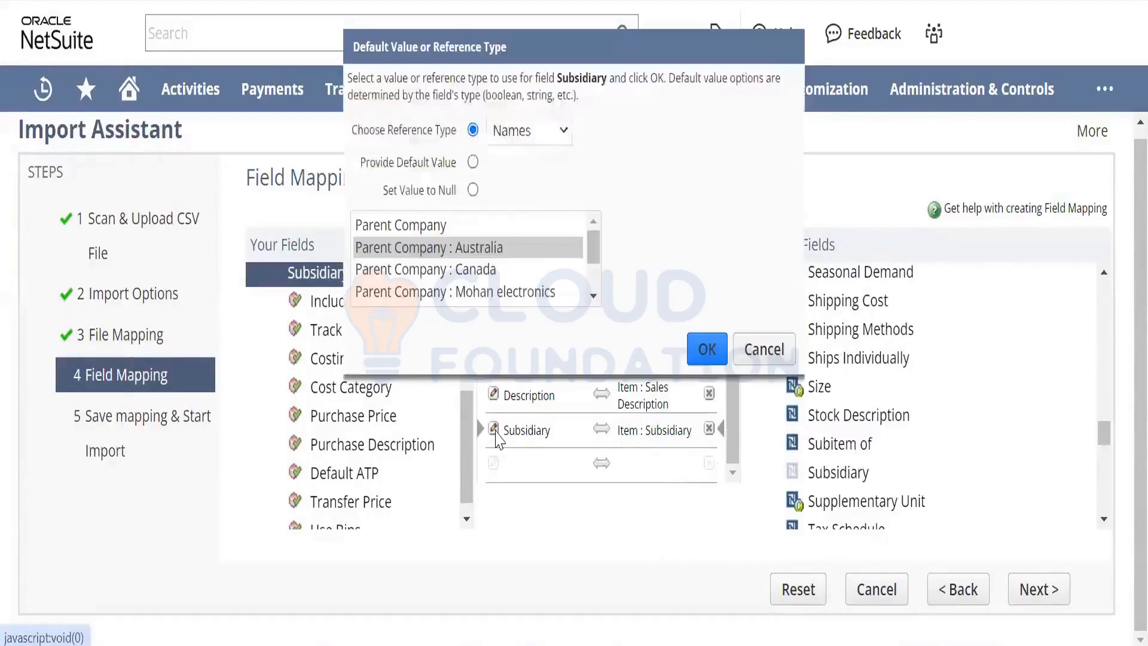
click(538, 140)
click(522, 179)
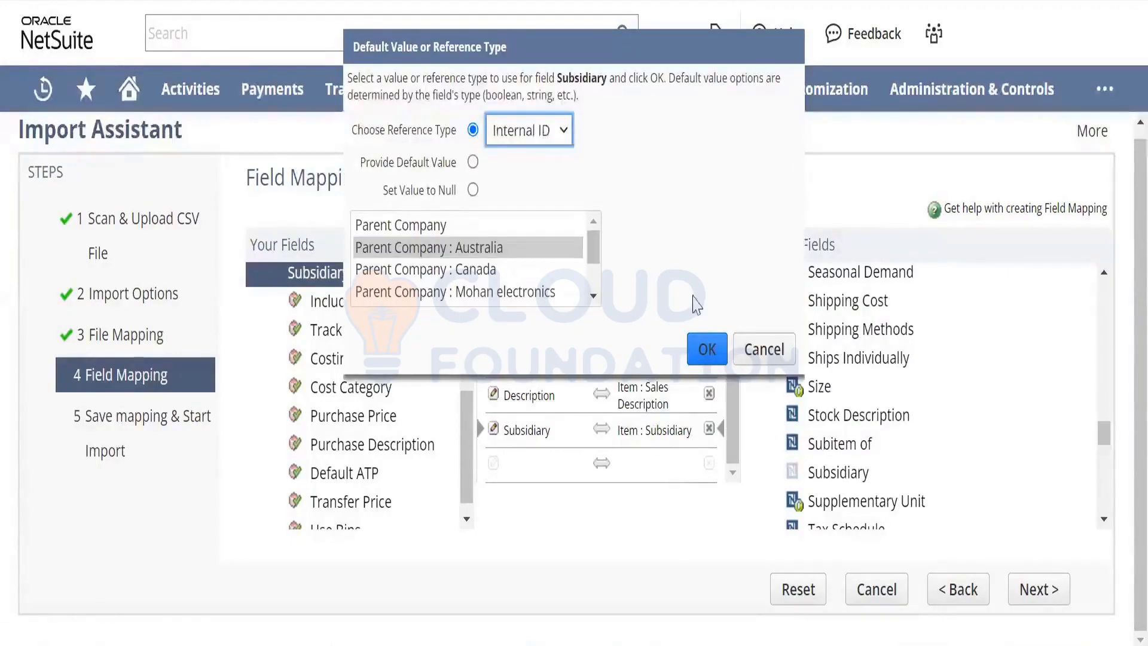
click(705, 347)
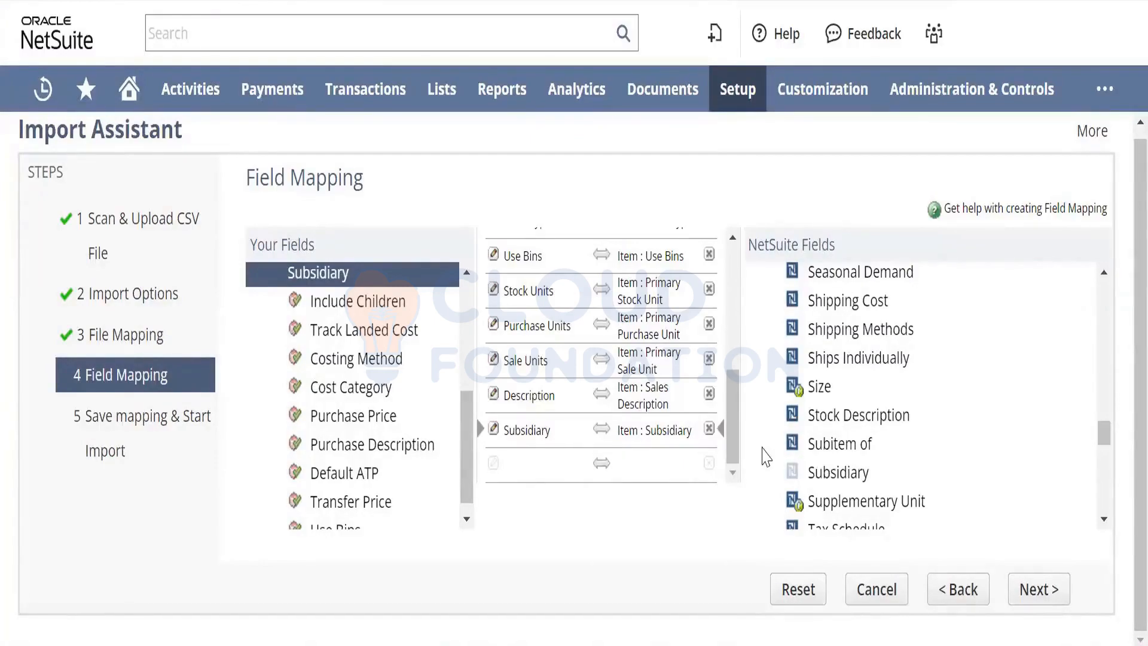
Check the Subsidiary mapping's Provide Default Value option, keeping Internal ID as the reference type, and review the list of mapped fields
click(495, 430)
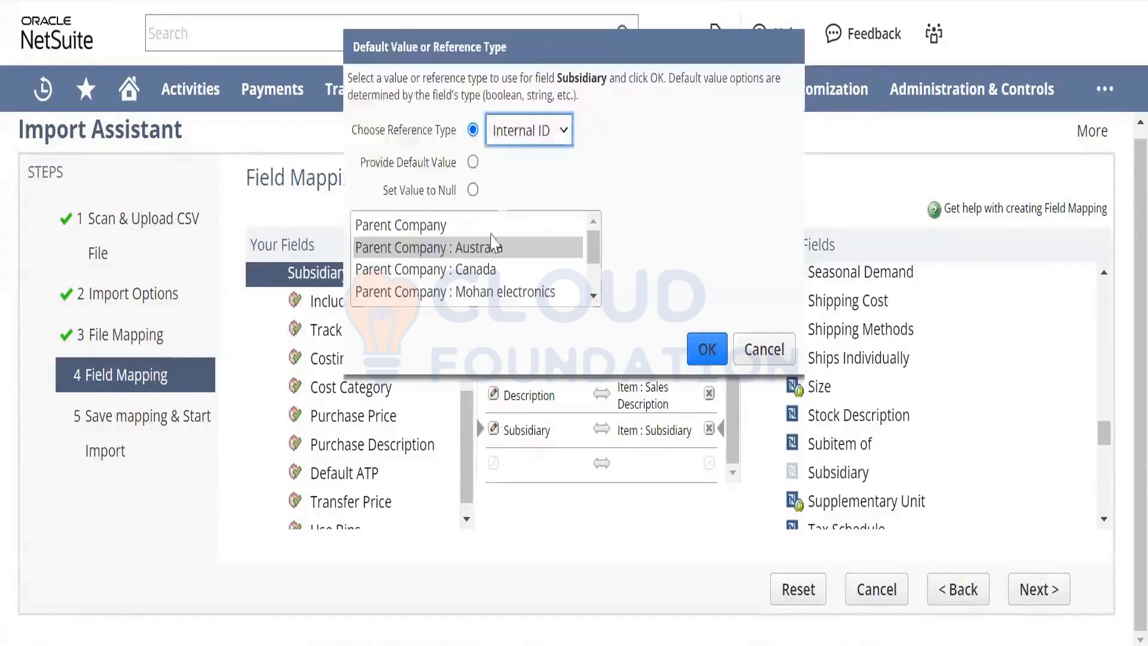
click(473, 161)
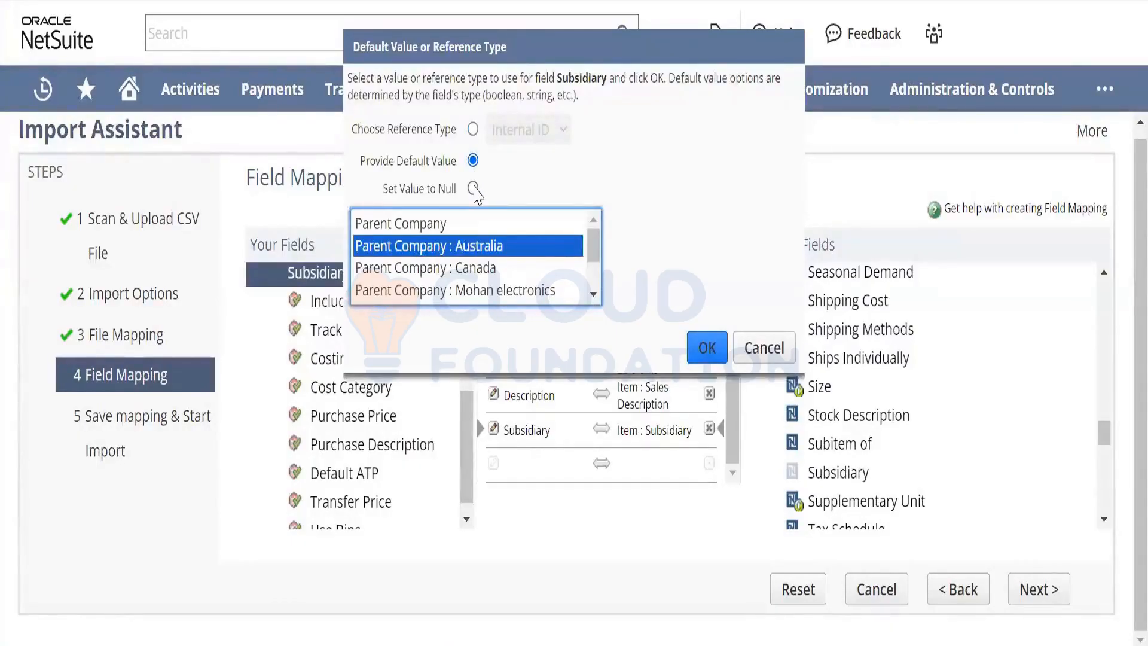
click(473, 129)
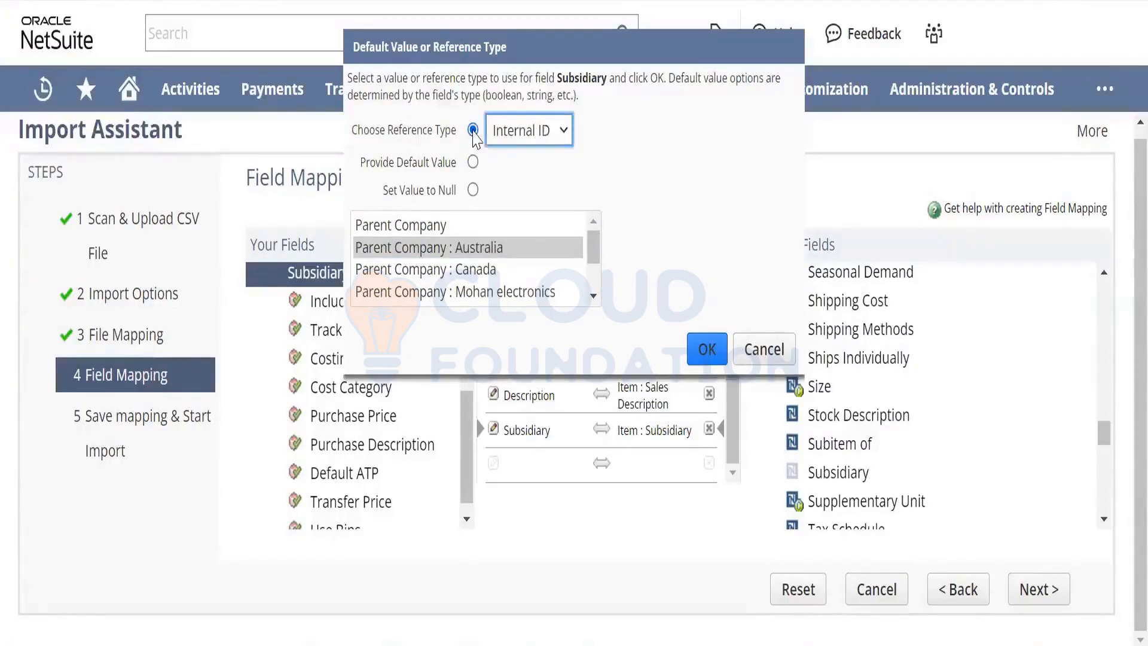
click(690, 358)
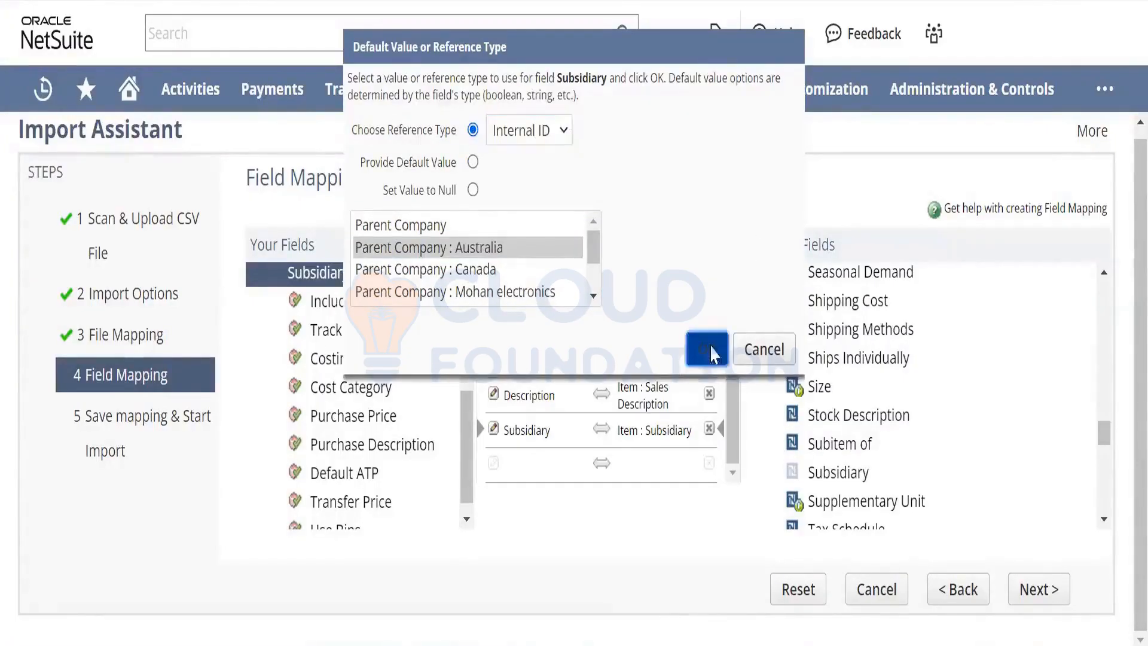
scroll(741, 332, up, 3)
scroll(741, 332, up, 5)
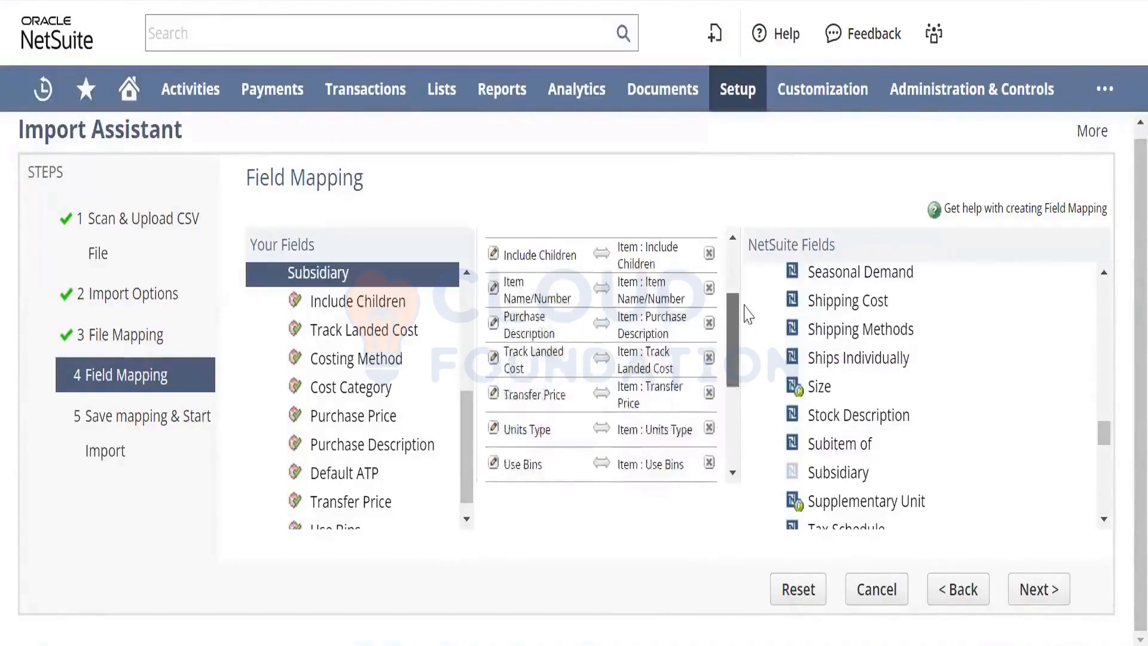
scroll(740, 269, up, 1)
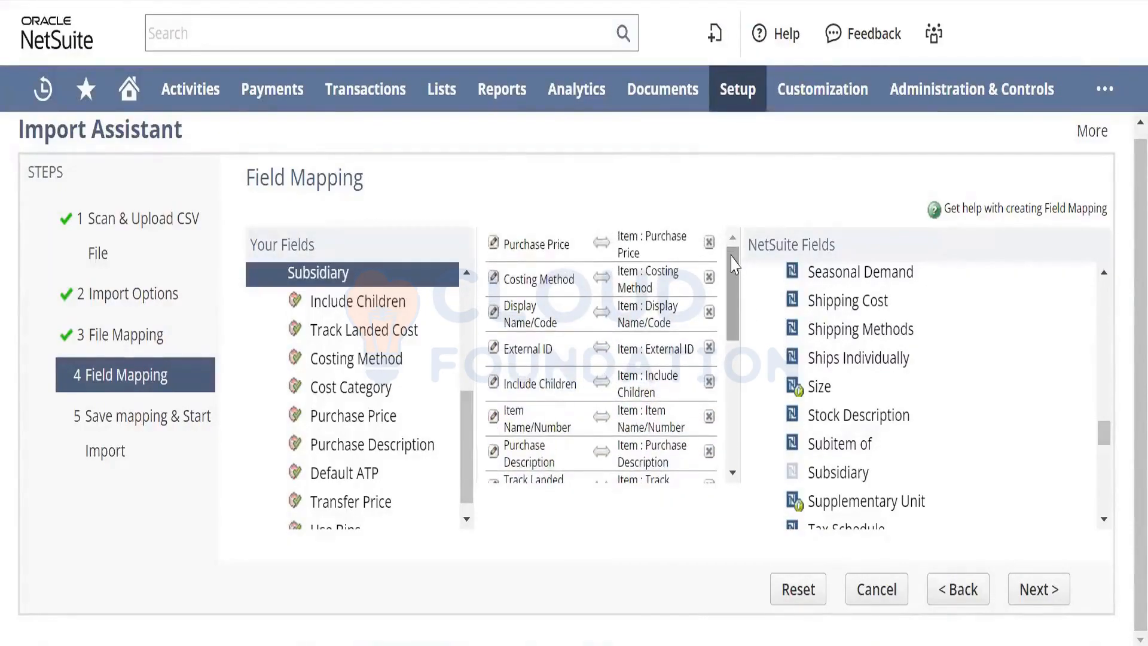
drag(734, 263, 746, 418)
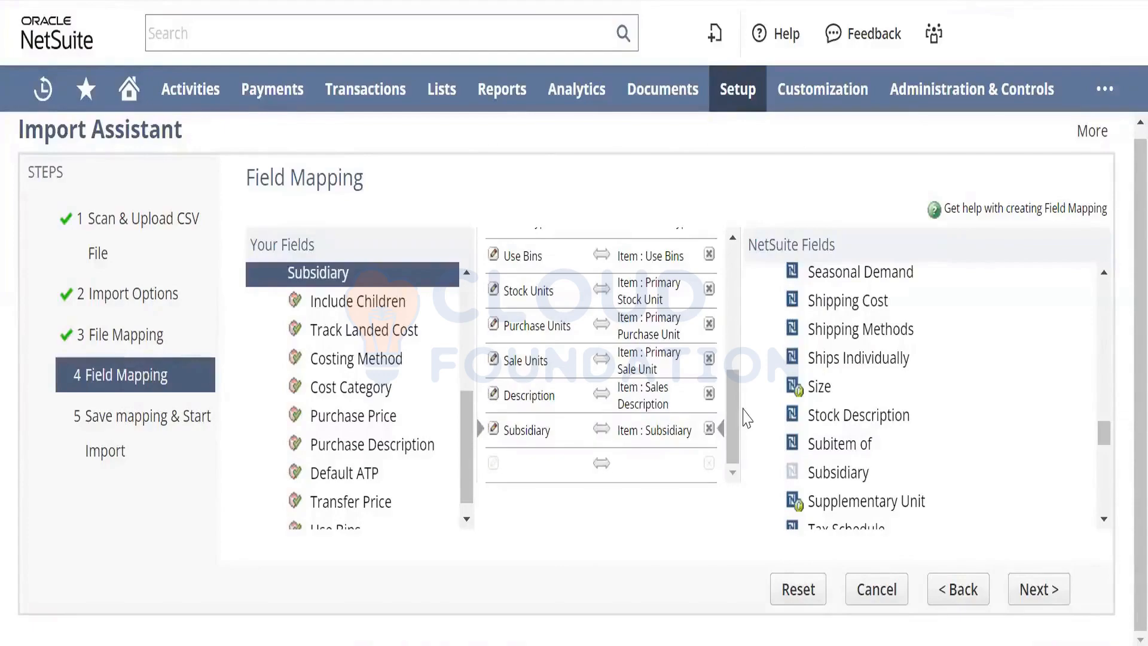
mouse_move(741, 414)
mouse_down()
mouse_move(741, 388)
mouse_move(741, 422)
mouse_up()
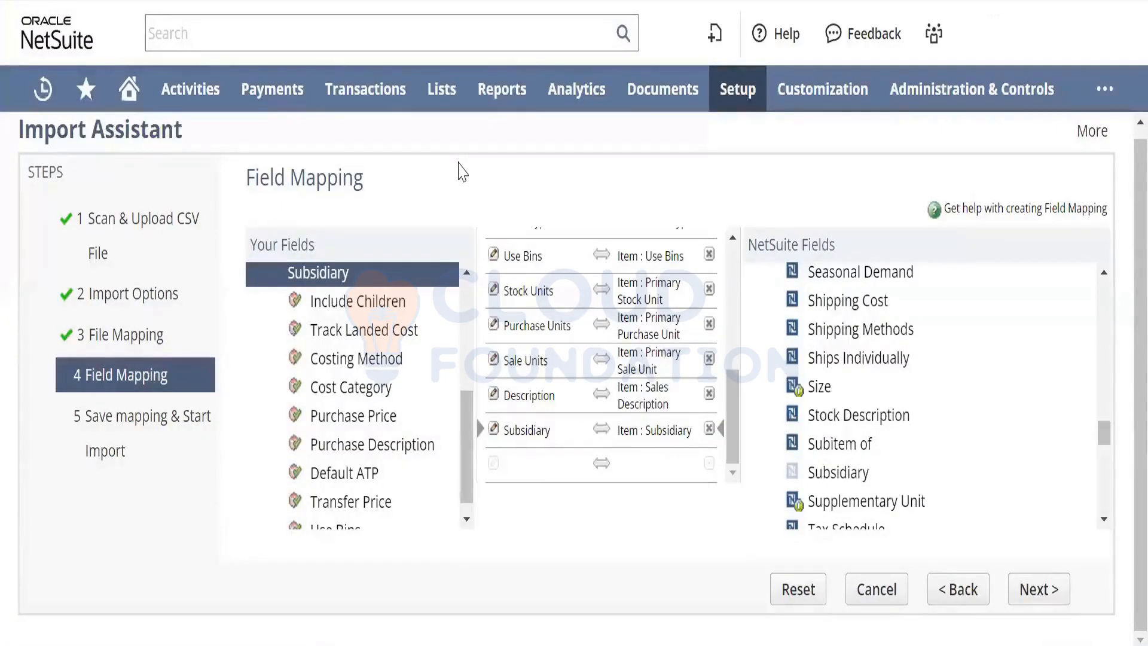
Open the Units Of Measure list in a new tab and remove the Grams row from the Weight units type
mouse_move(440, 107)
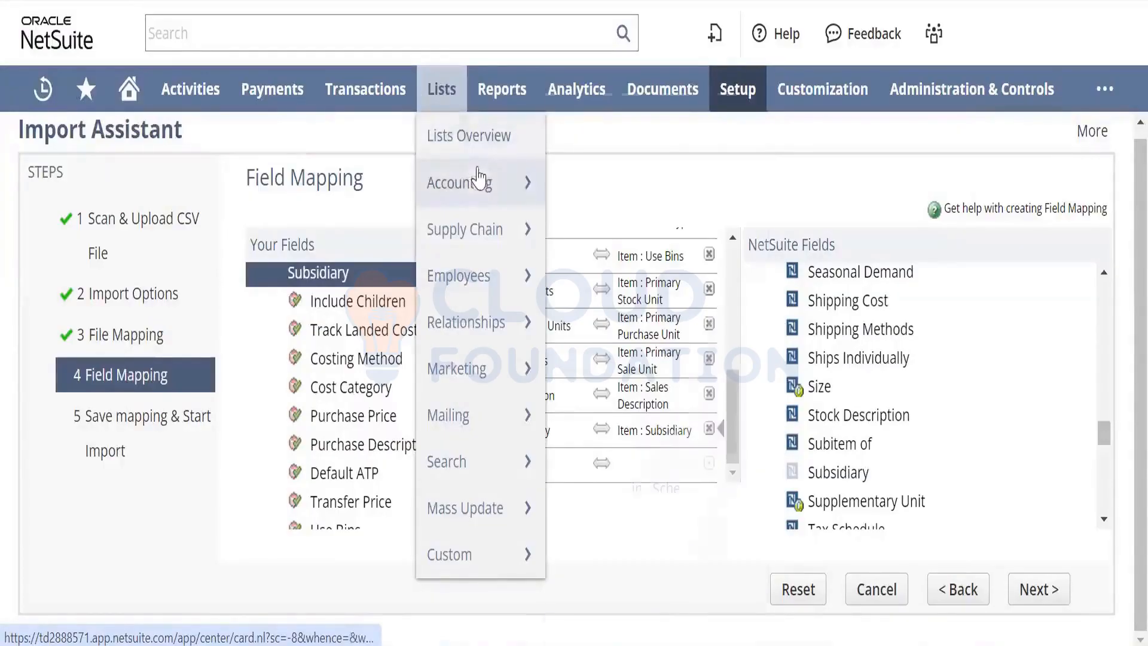
mouse_move(478, 182)
right_click(674, 359)
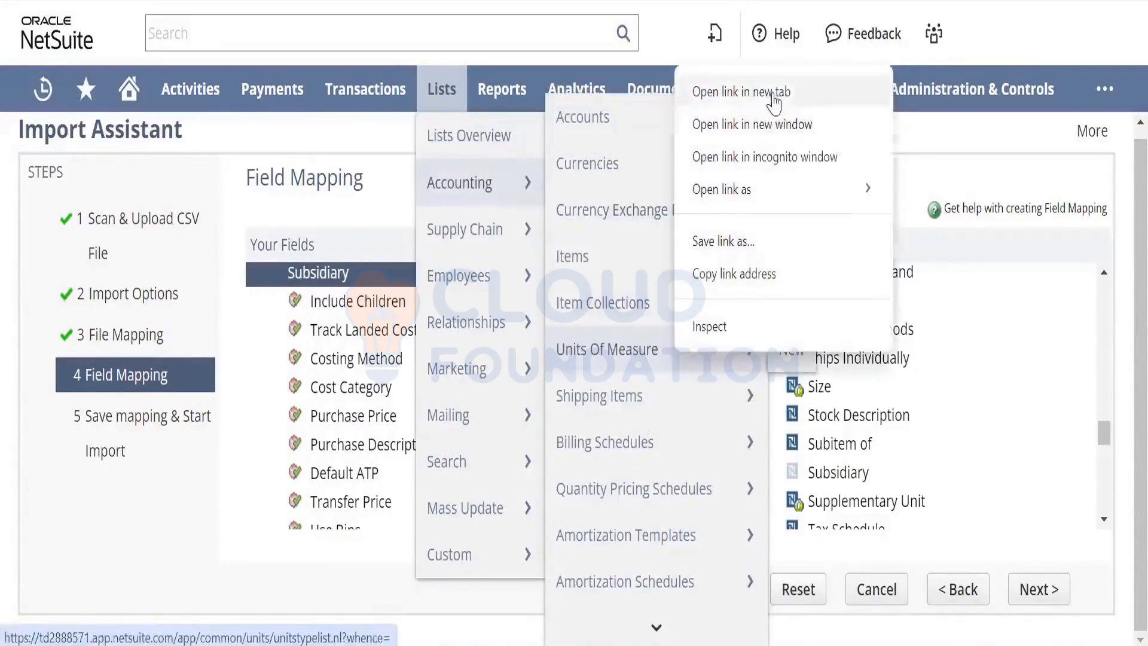
click(745, 91)
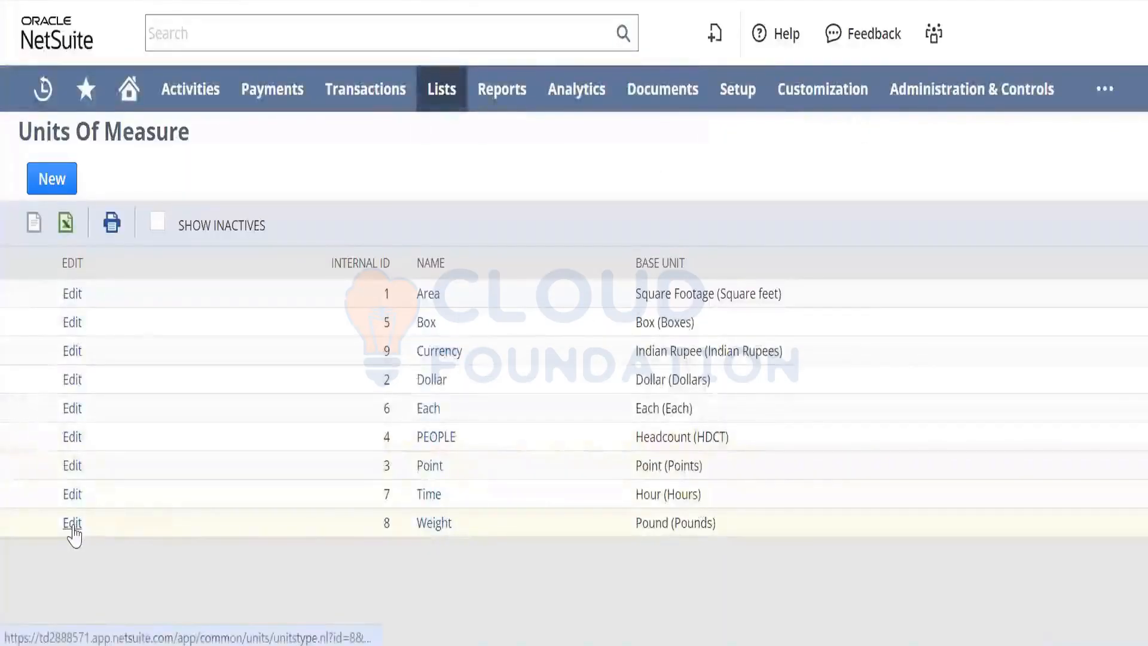
click(72, 523)
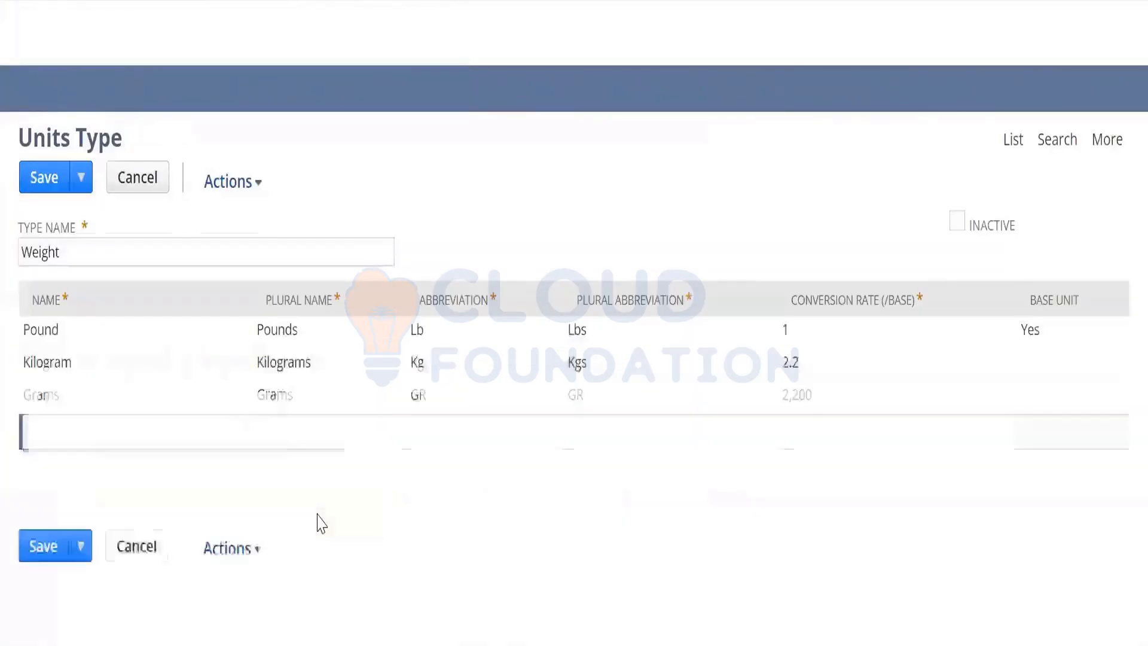
click(209, 398)
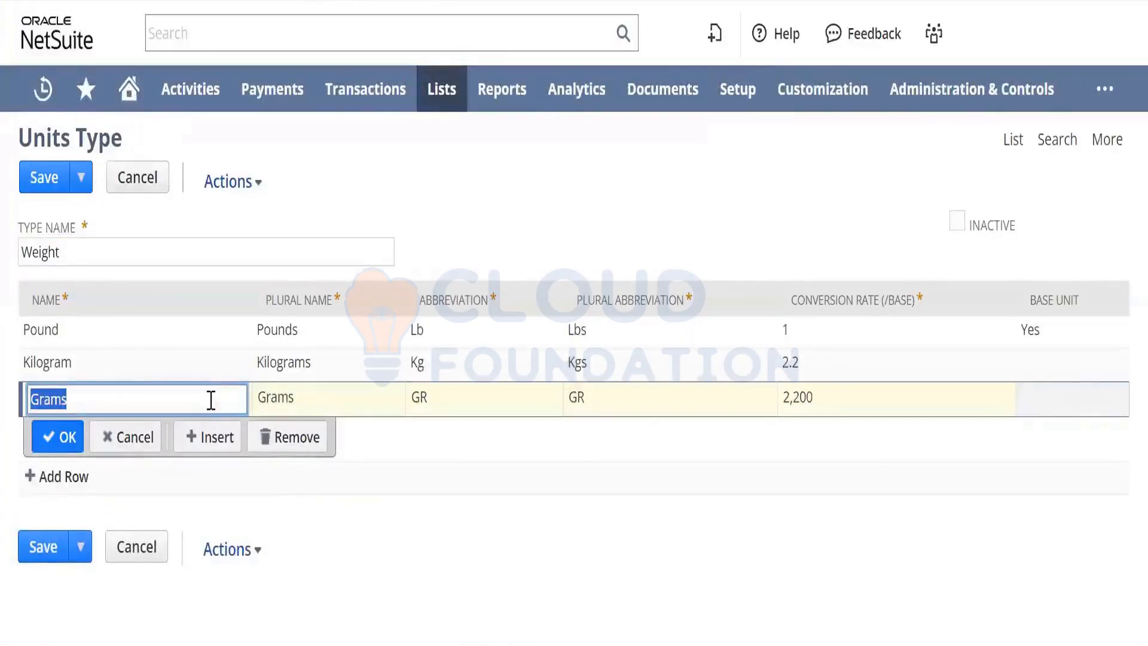
click(296, 445)
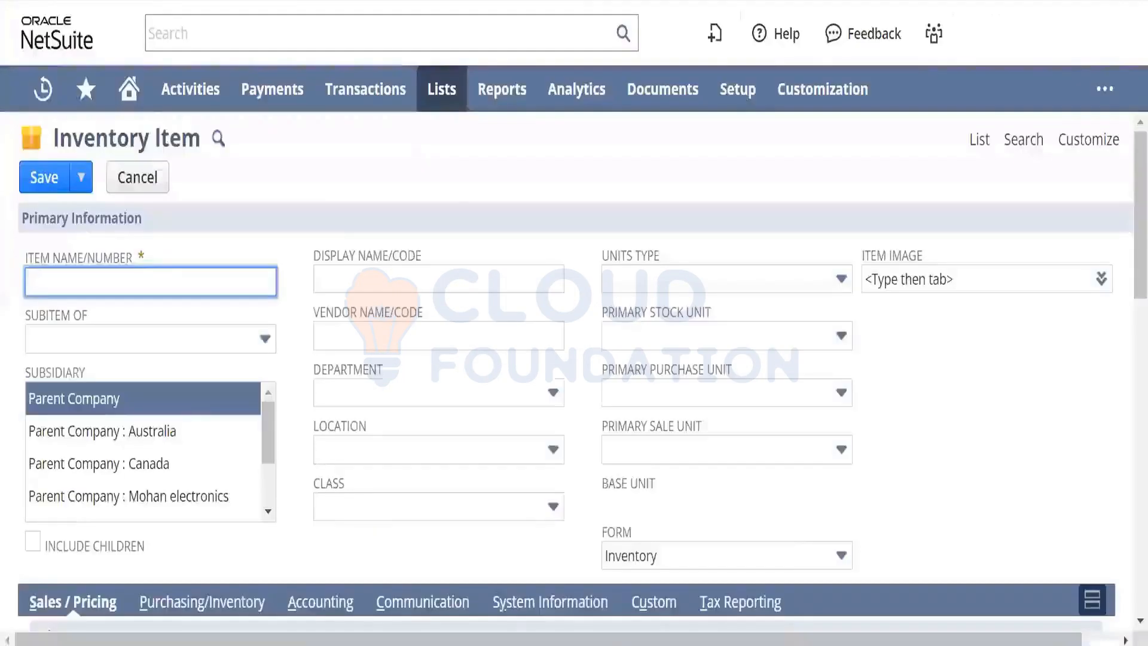
Check the Inventory Item_Sample workbook in Excel, and return to the Import Assistant in NetSuite to examine the mapped fields
mouse_move(593, 644)
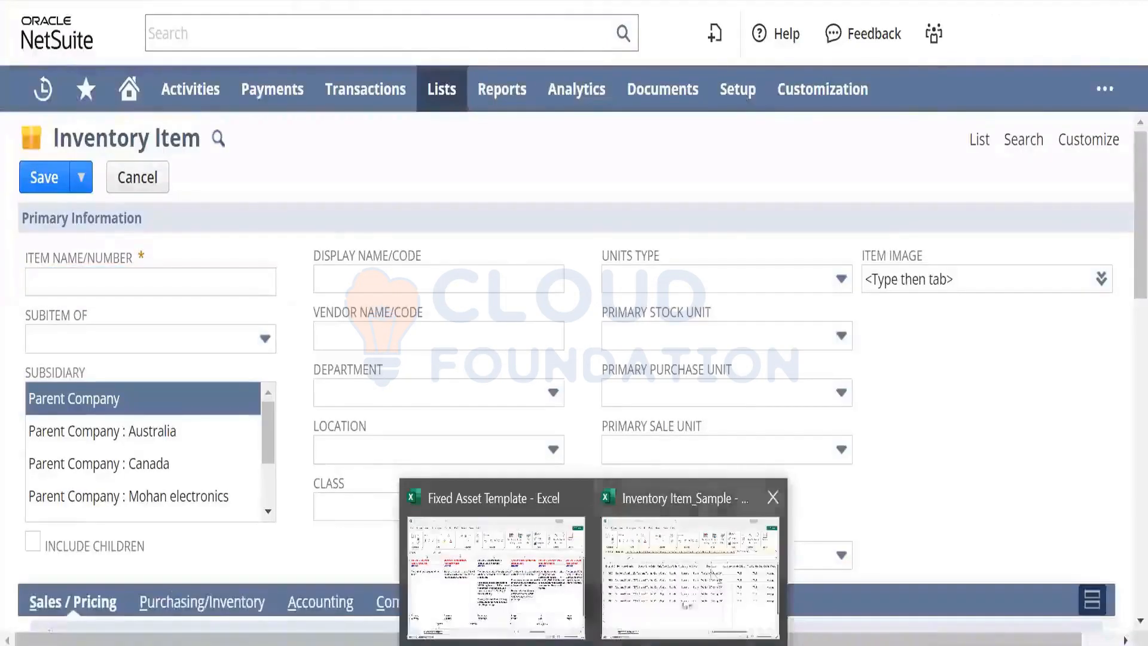
click(711, 567)
click(608, 257)
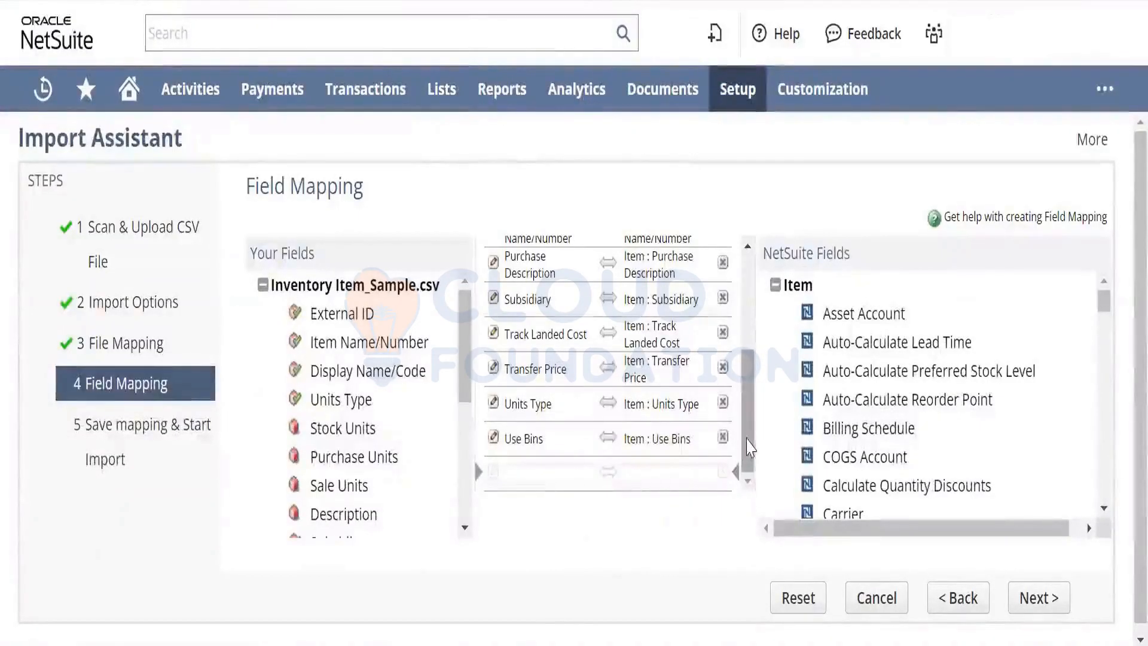
scroll(750, 447, up, 3)
scroll(759, 443, down, 3)
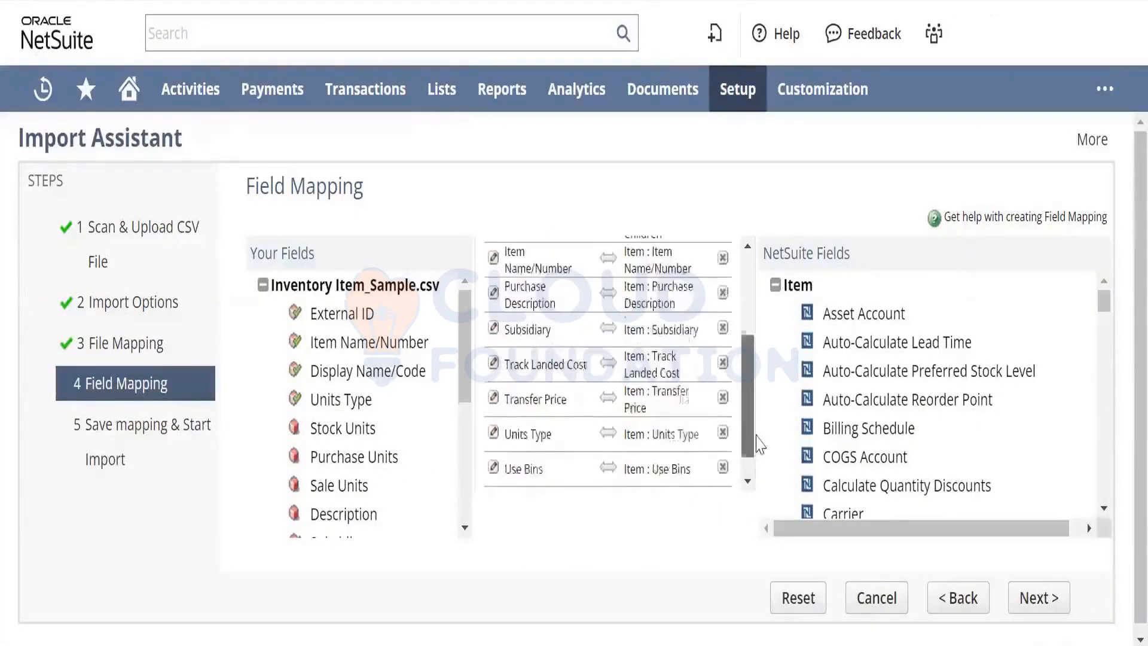
scroll(759, 444, down, 2)
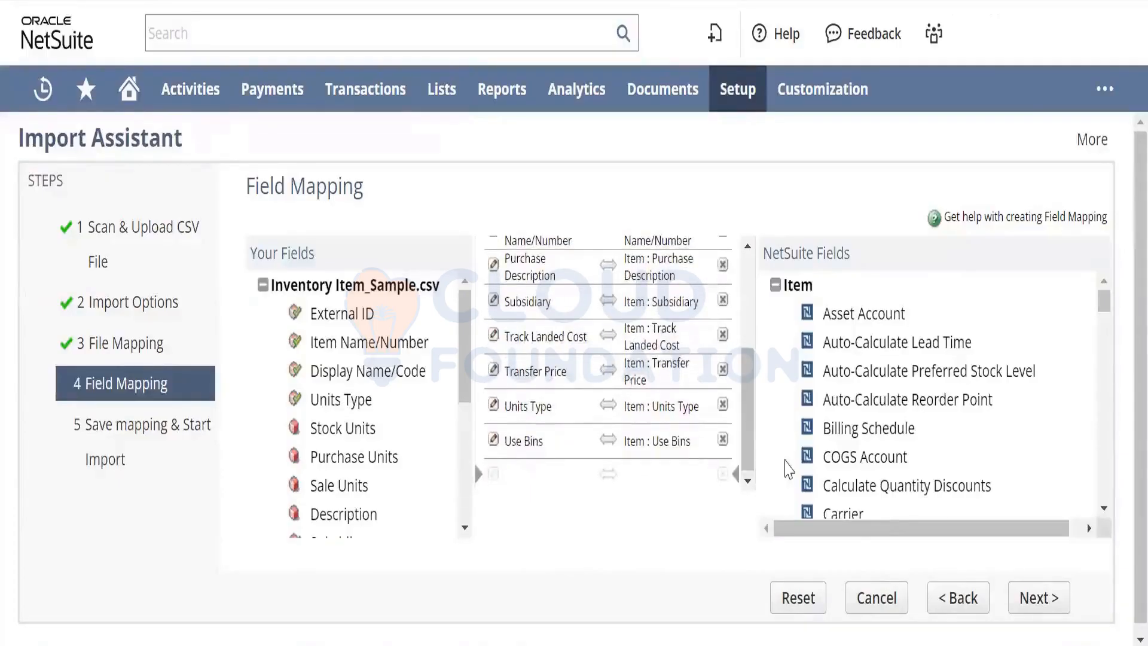
scroll(752, 447, down, 1)
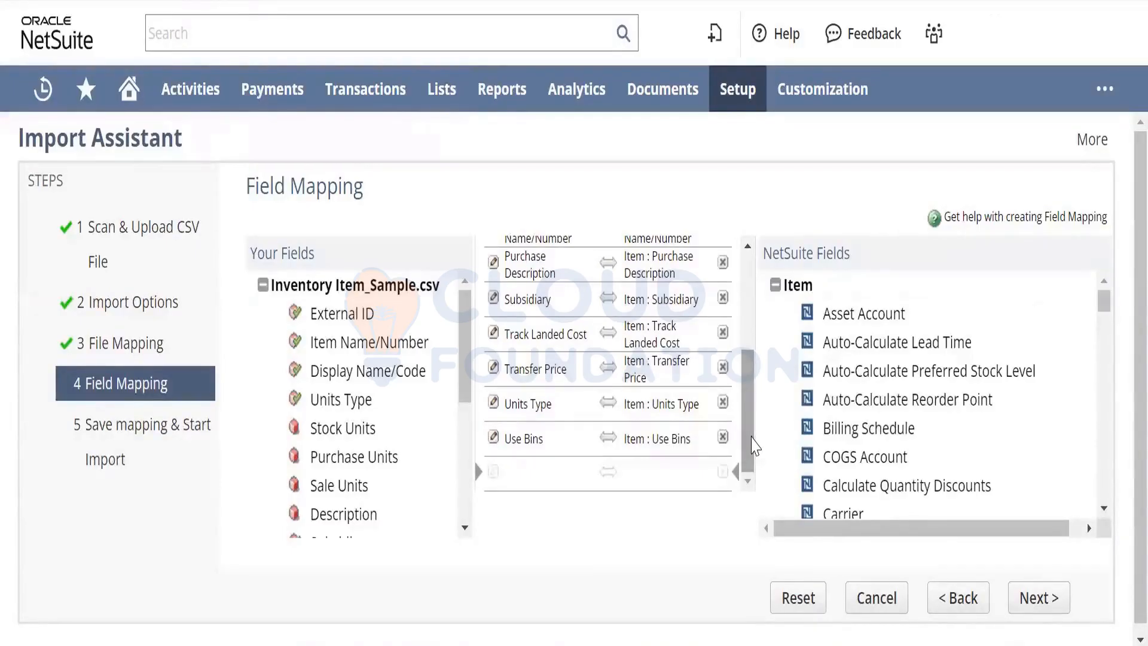
Map the CSV's Stock Units field to Item : Primary Stock Unit, finding the NetSuite field by searching for "Stock"
click(373, 428)
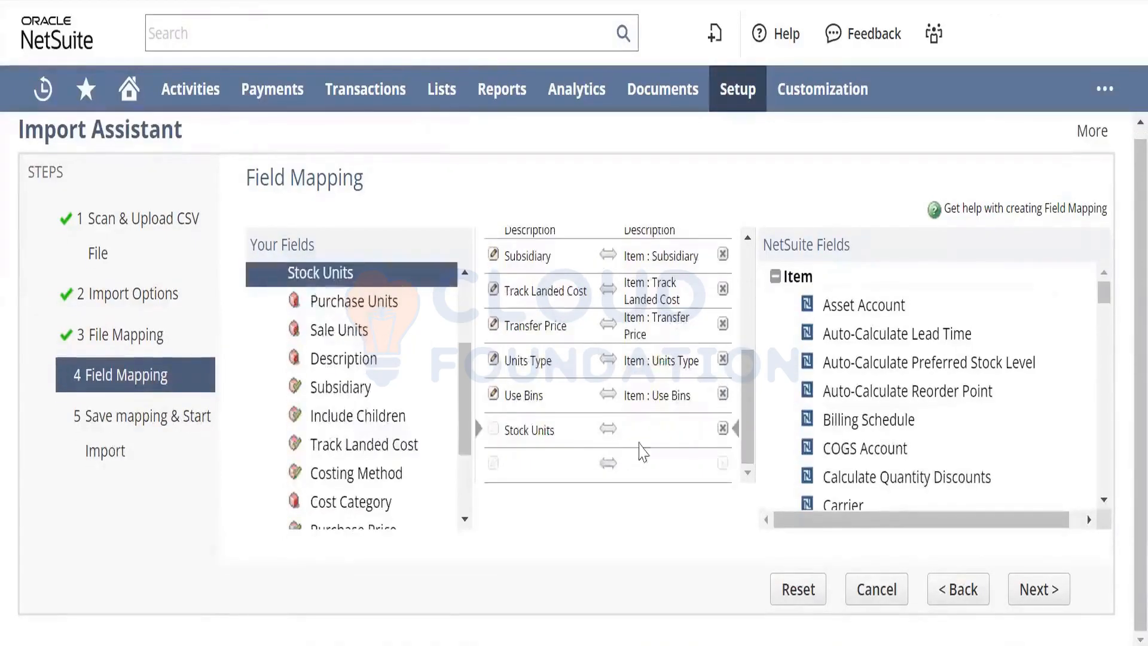
key(ctrl+f)
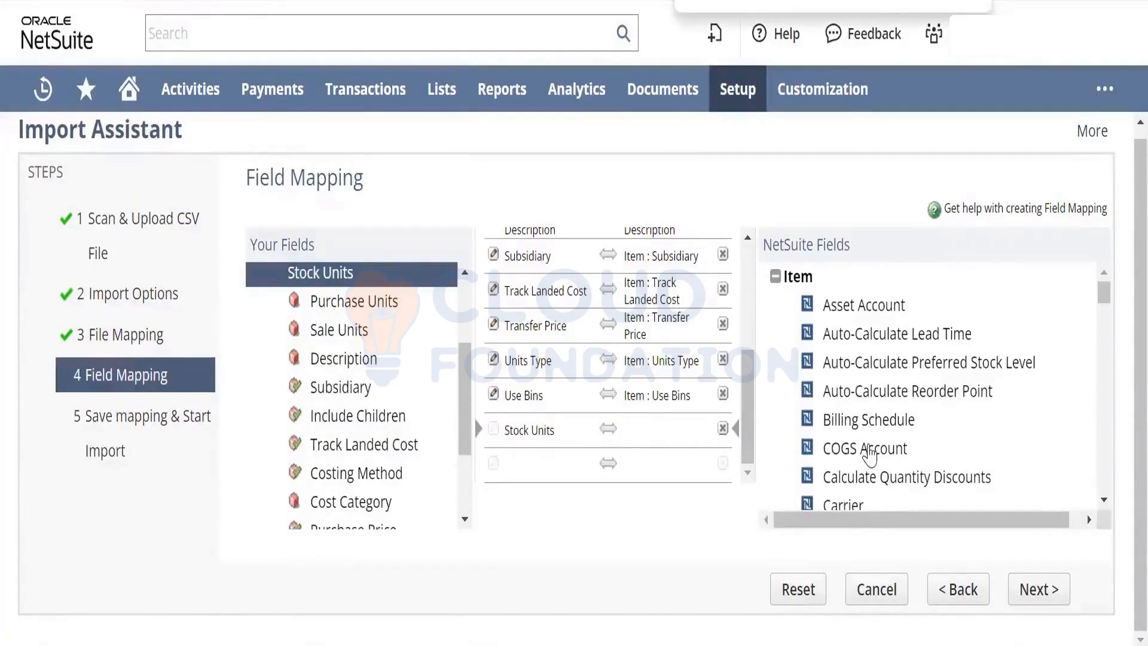
text(Stock)
key(Return)
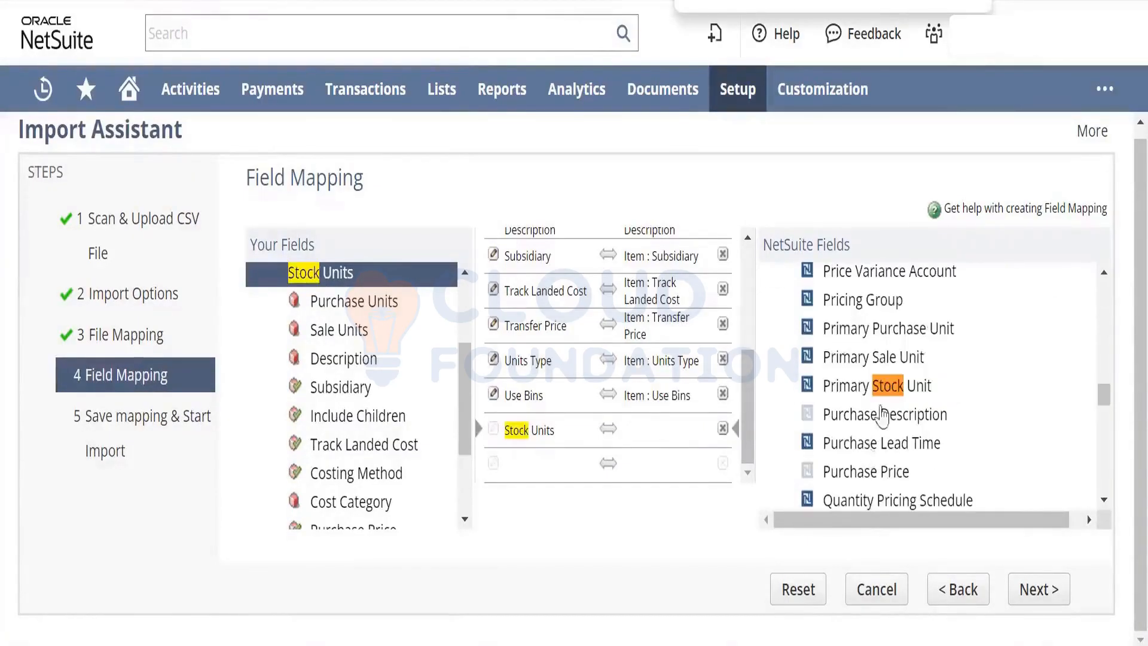
click(885, 362)
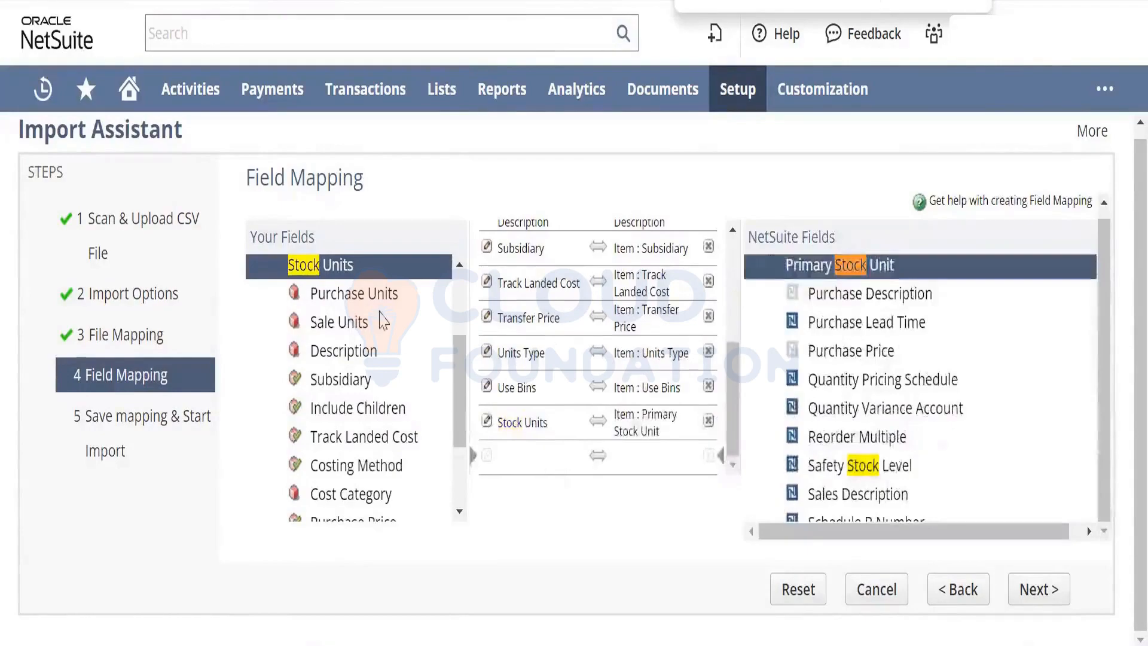
Map the CSV's Purchase Units to Item : Primary Purchase Unit and Sale Units to Item : Primary Sale Unit, finding the NetSuite fields by searching "unit"
click(377, 303)
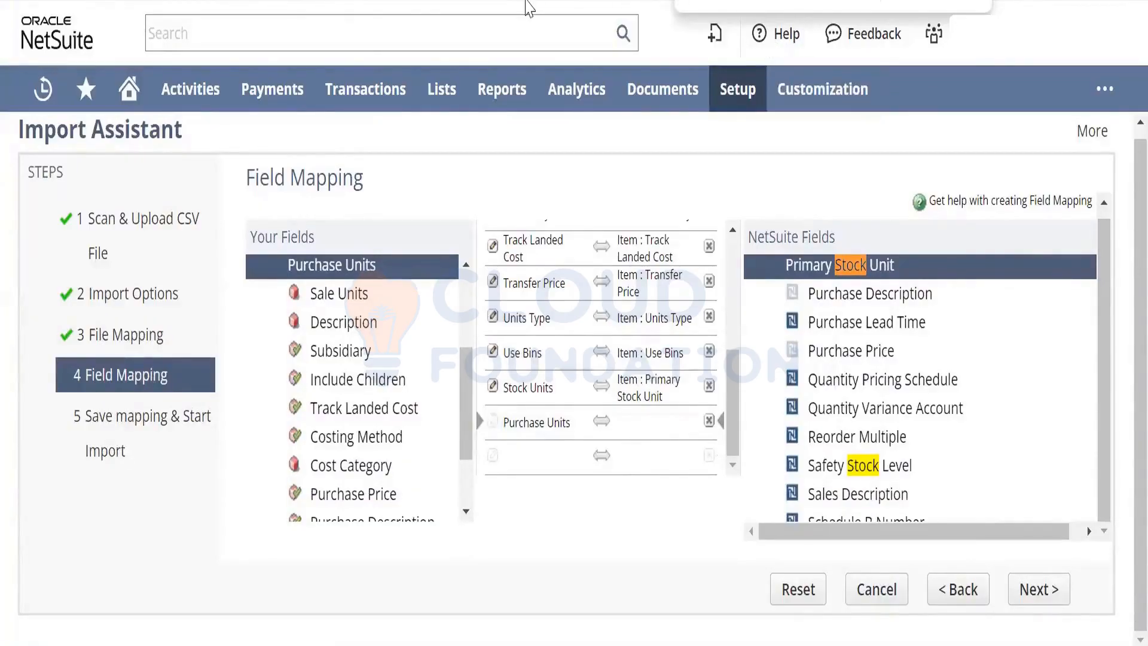
text(unit)
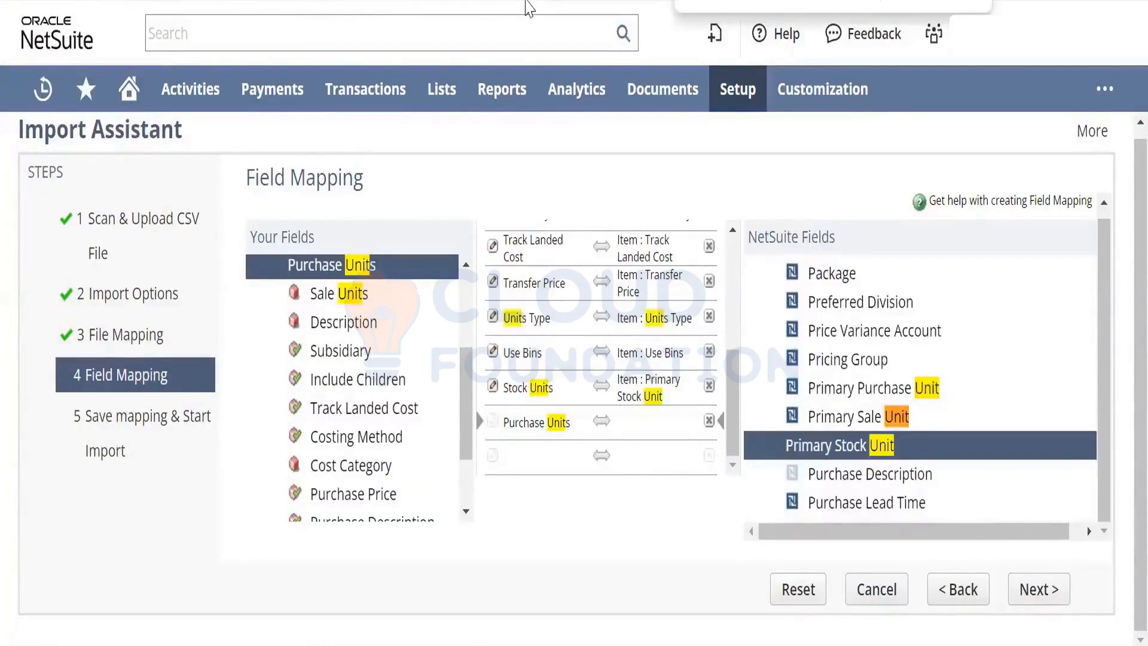
click(874, 390)
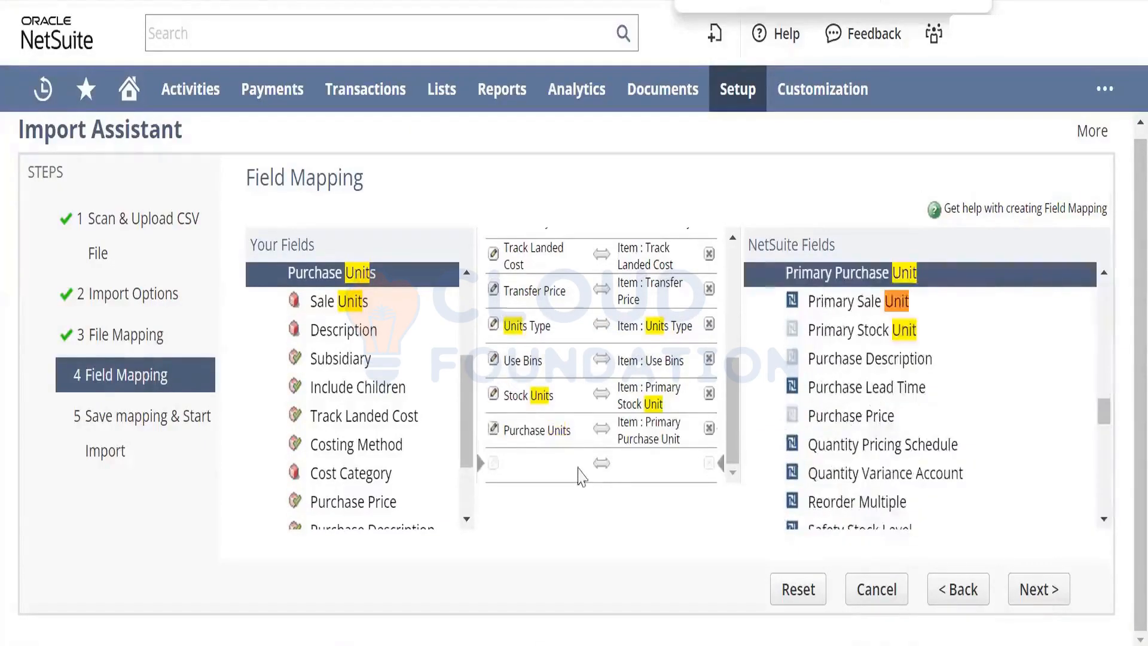
click(336, 302)
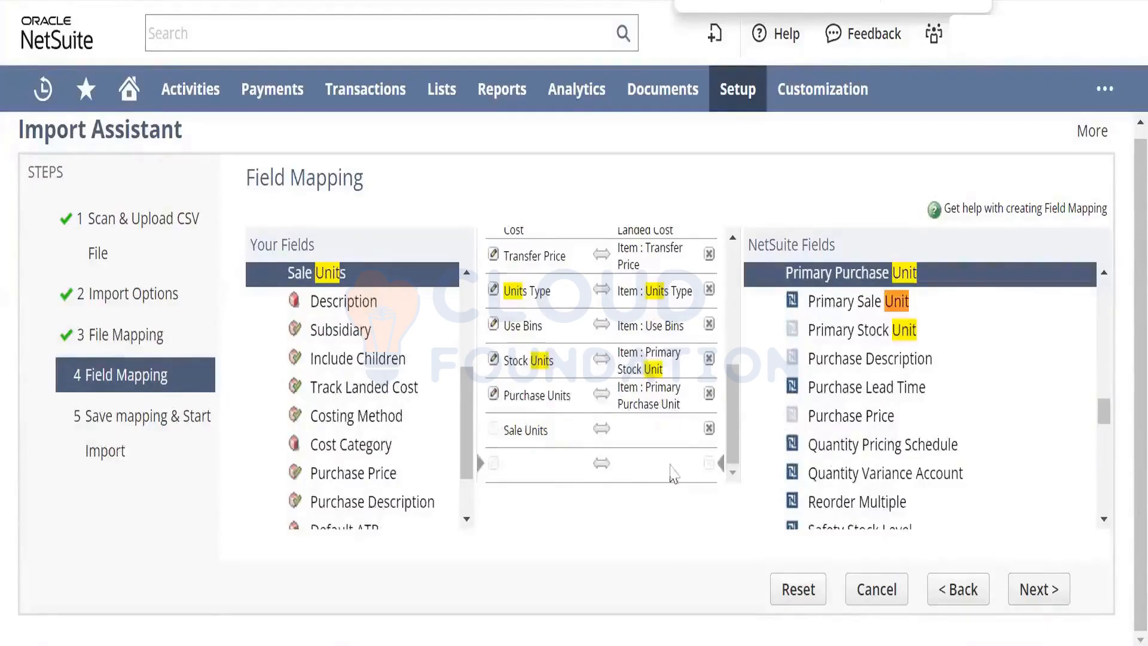
click(679, 441)
click(864, 305)
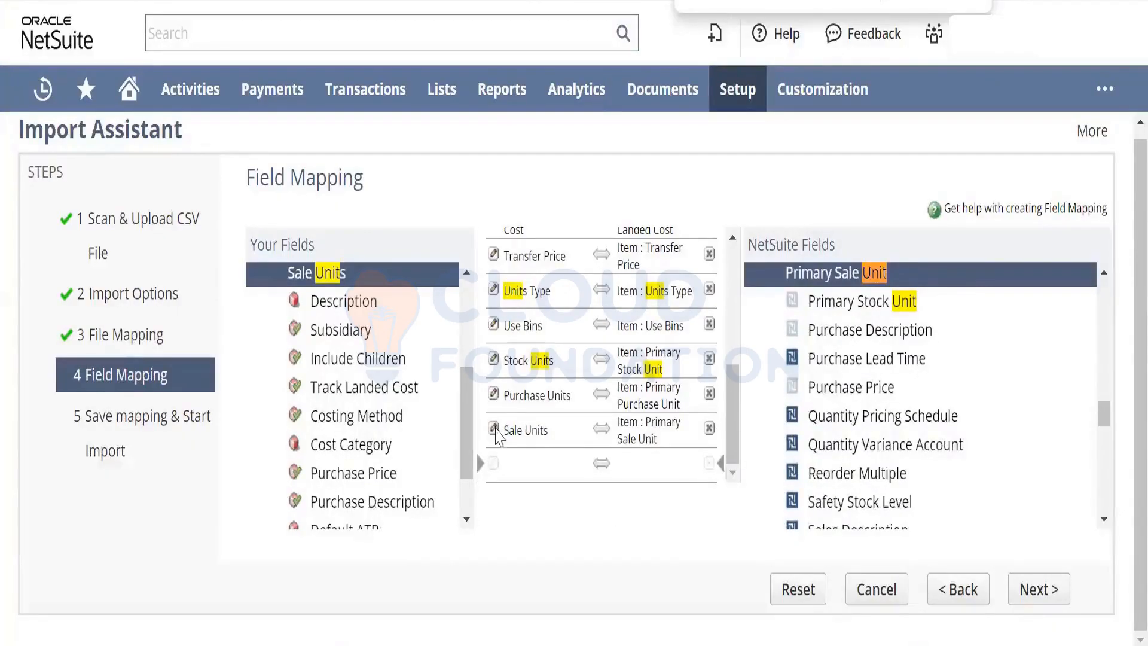
Review the remaining CSV fields and the mapped list, and proceed to the Save mapping & Start Import stage
scroll(468, 454, down, 2)
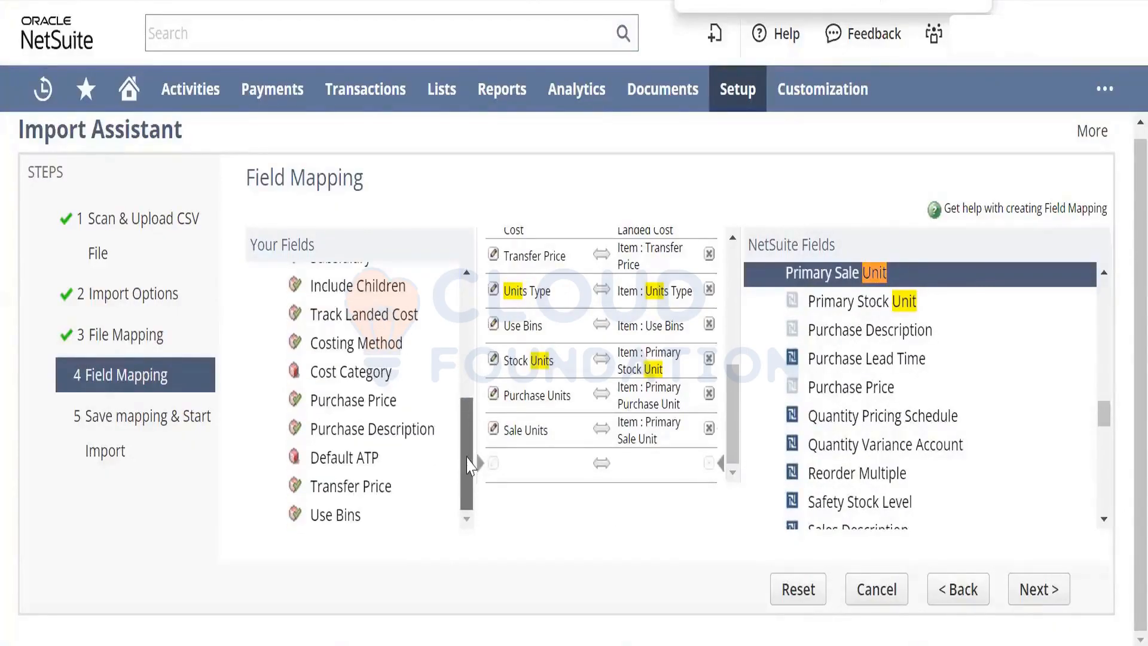
scroll(741, 326, up, 5)
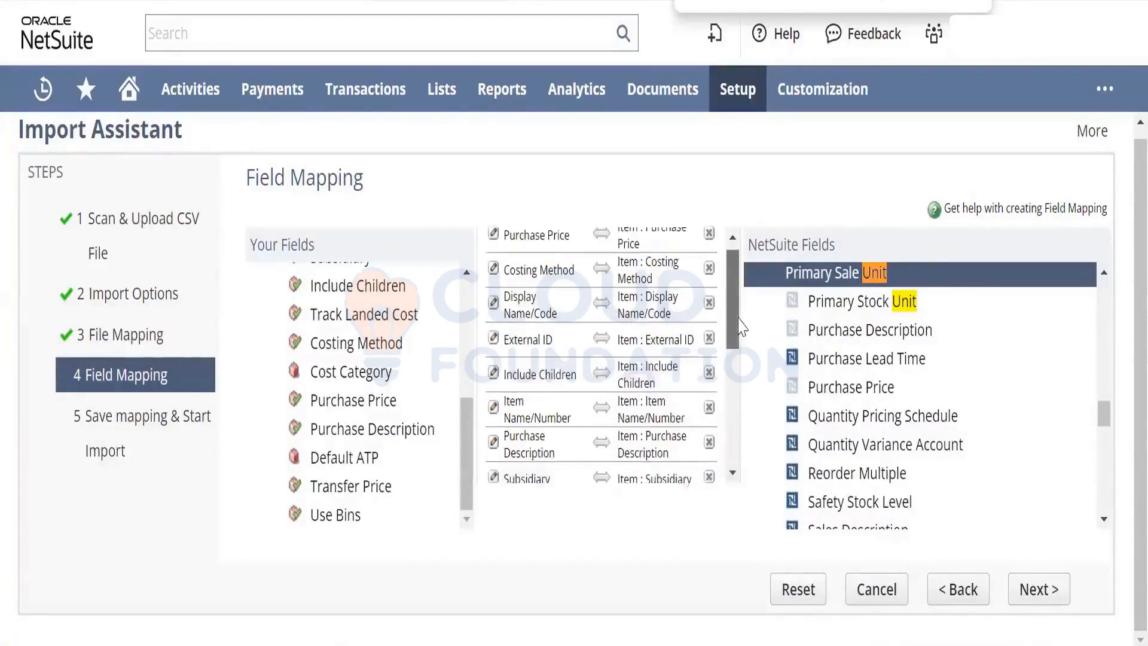
click(1027, 590)
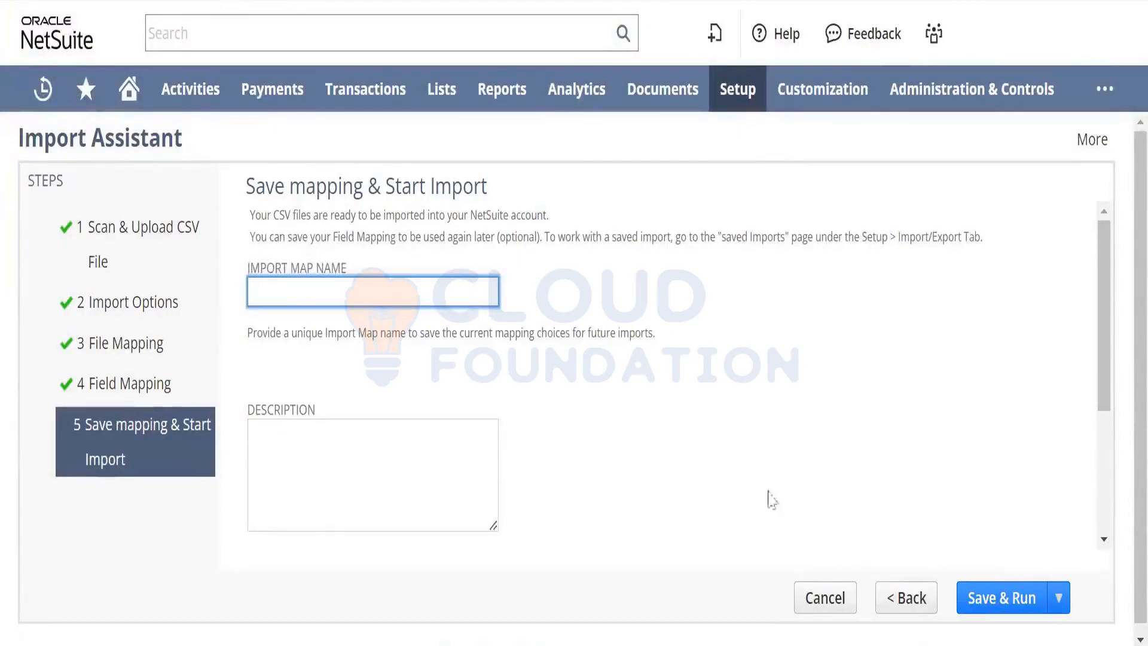
Save and run the import with "Inventory Item_Mapping latest" as both the import map name and the description
click(1059, 598)
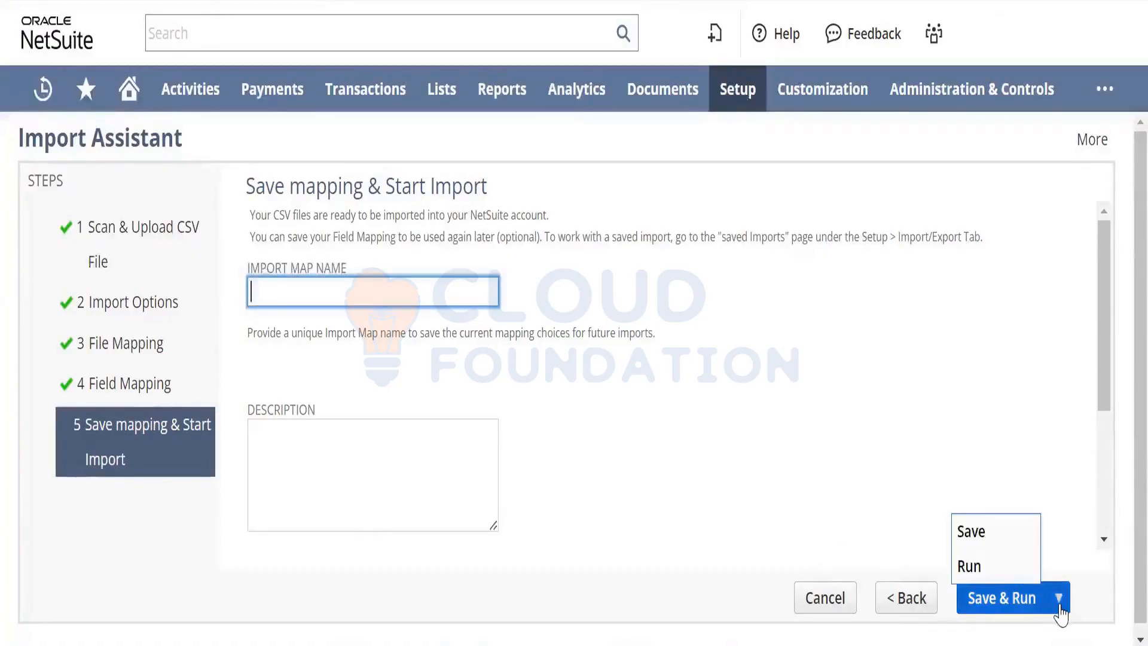
click(461, 304)
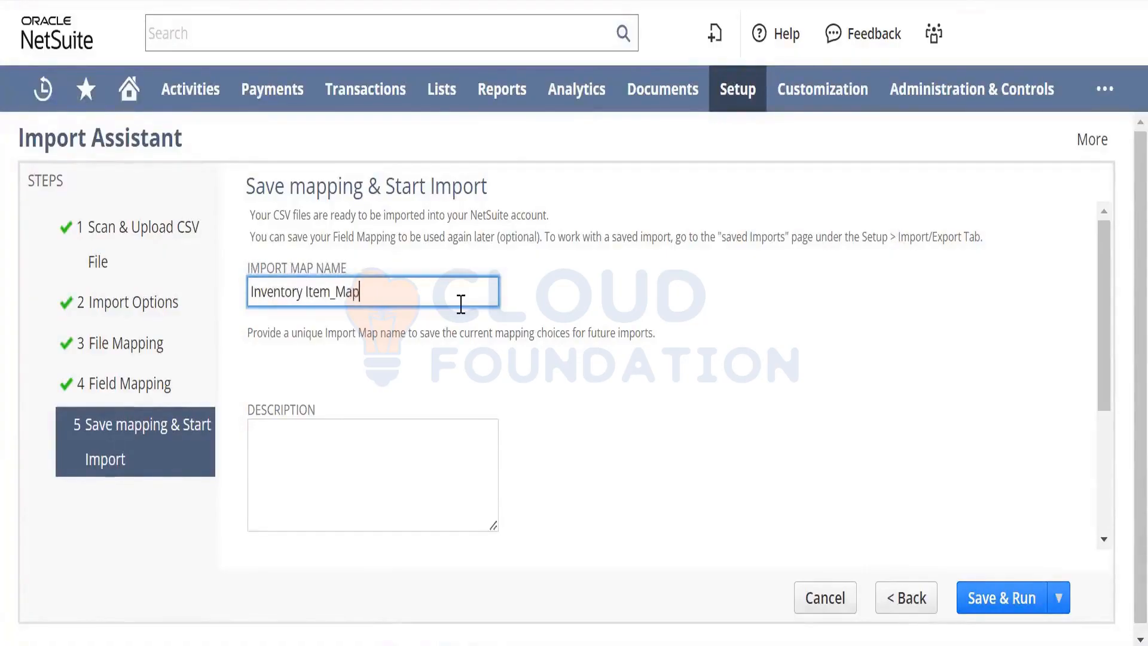
text(ping latest)
key(ctrl+a)
key(ctrl+c)
key(Tab)
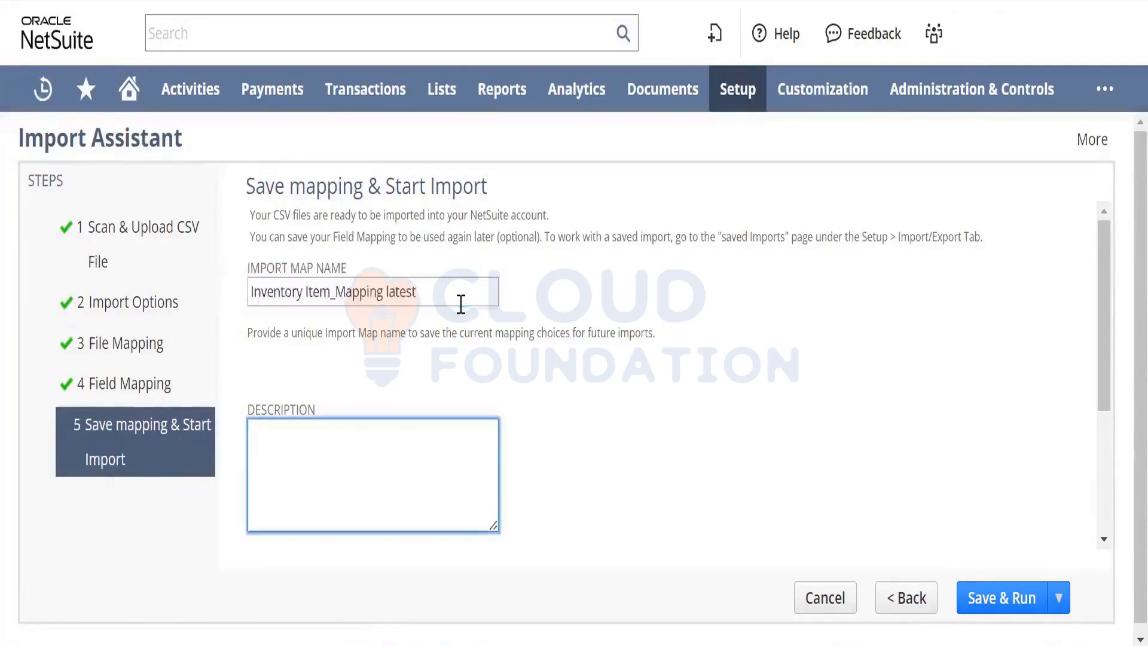
key(ctrl+v)
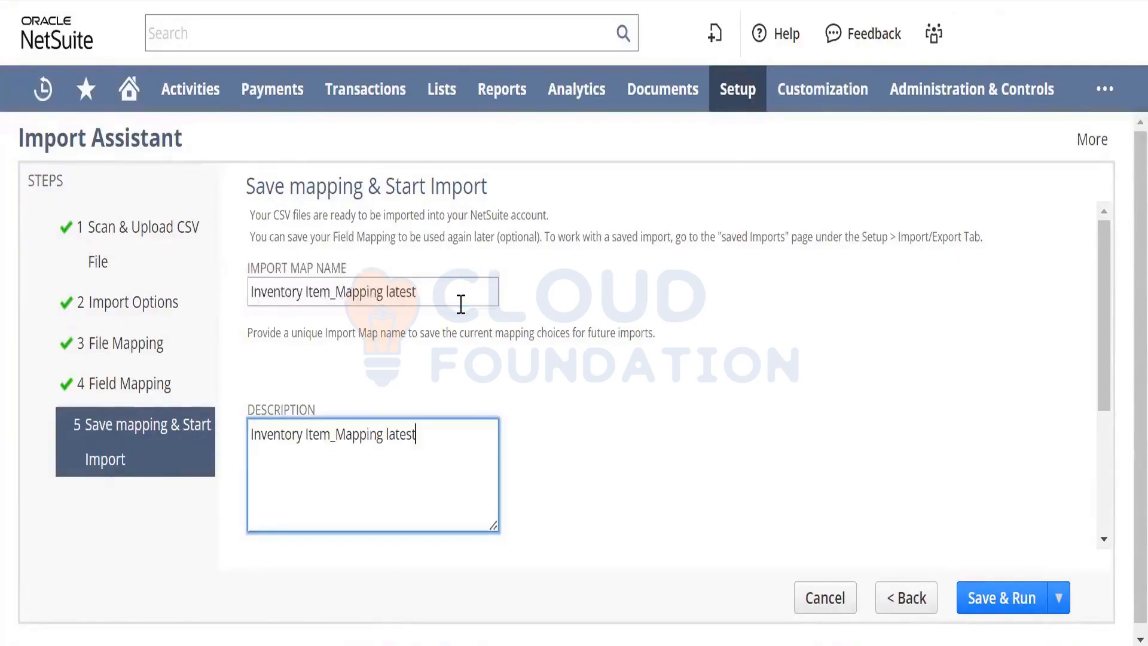
click(981, 601)
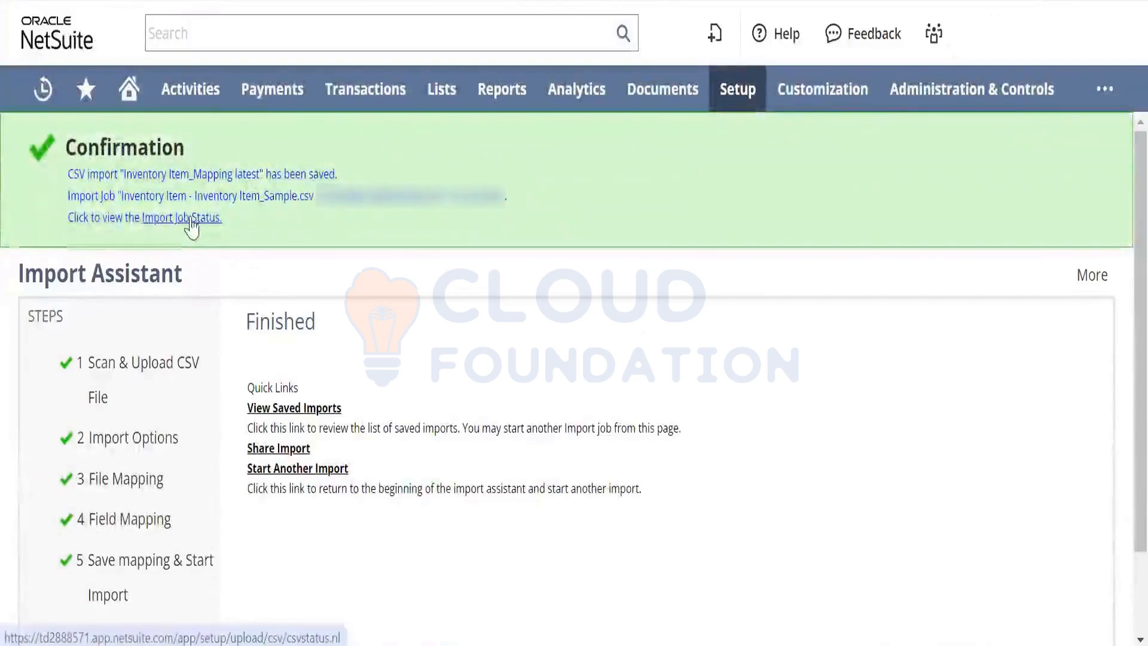
Open the Import Job Status, check the import job's result message, and download its CSV response
click(215, 218)
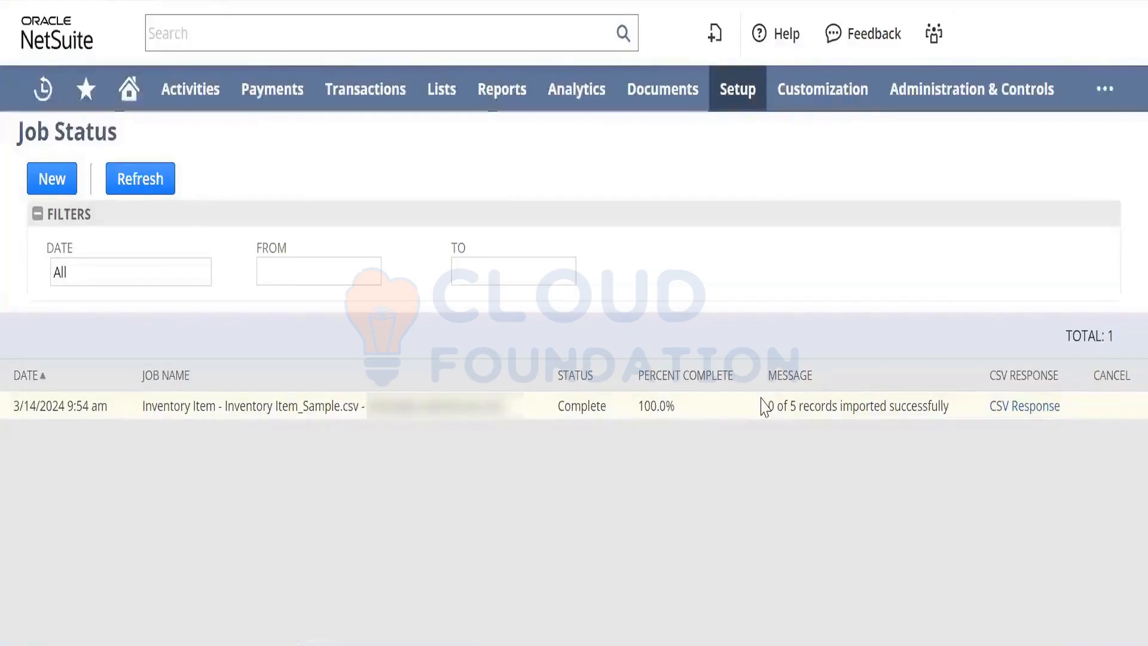
drag(761, 399, 958, 401)
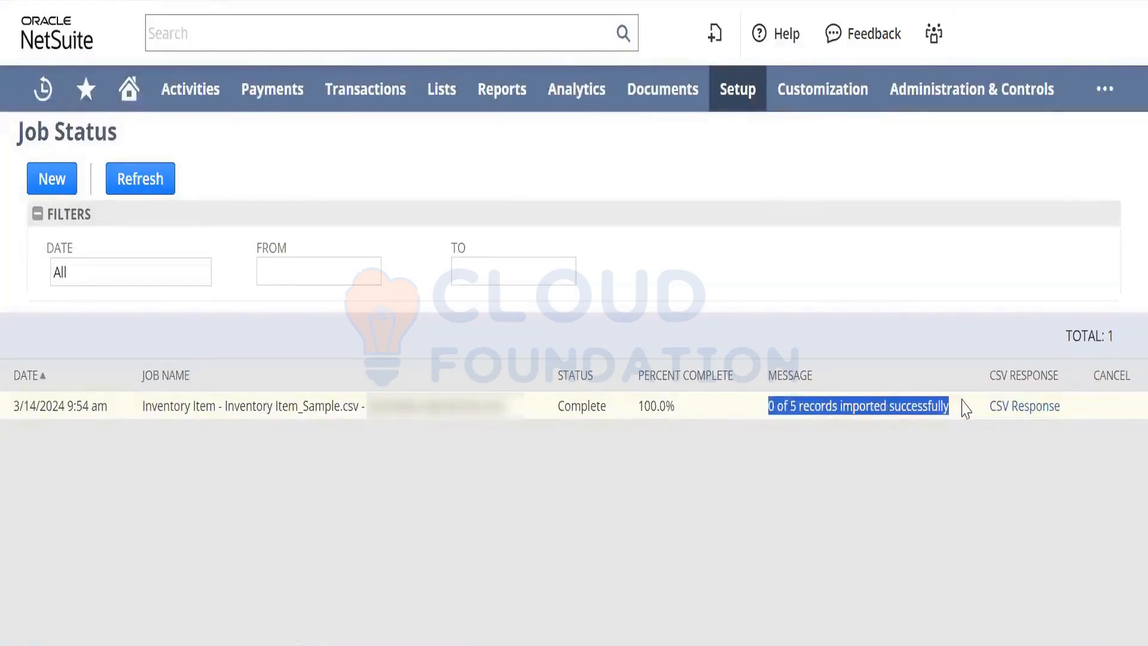
click(1009, 411)
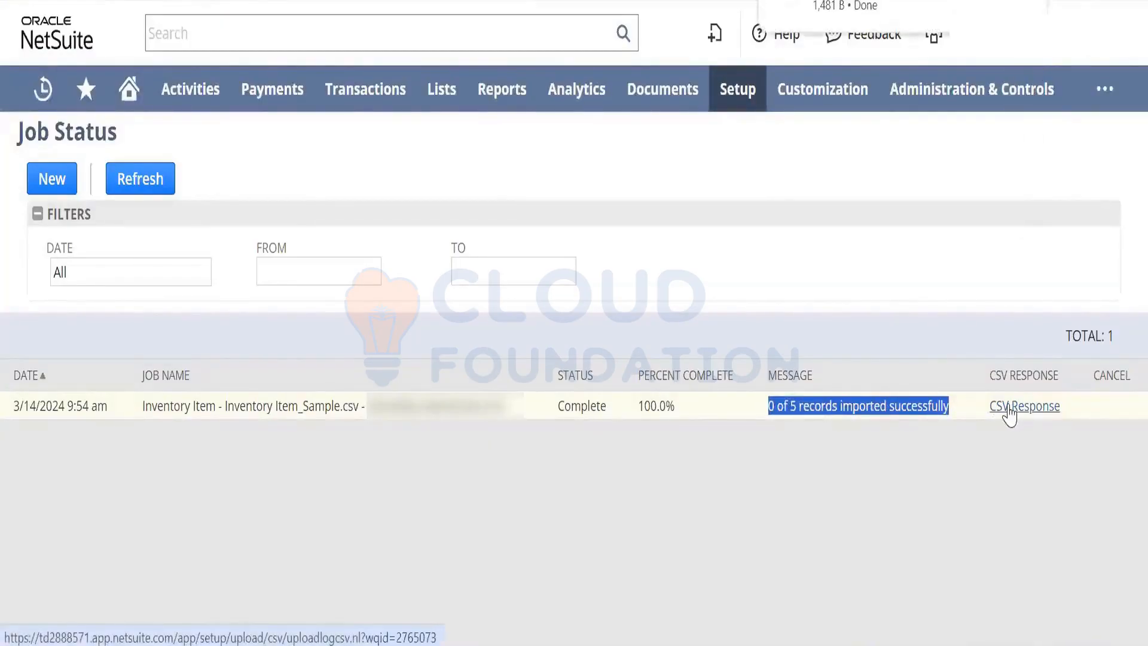
Open the downloaded results file in Excel, widen the Error column to fit its text, and read the first row's error
click(859, 13)
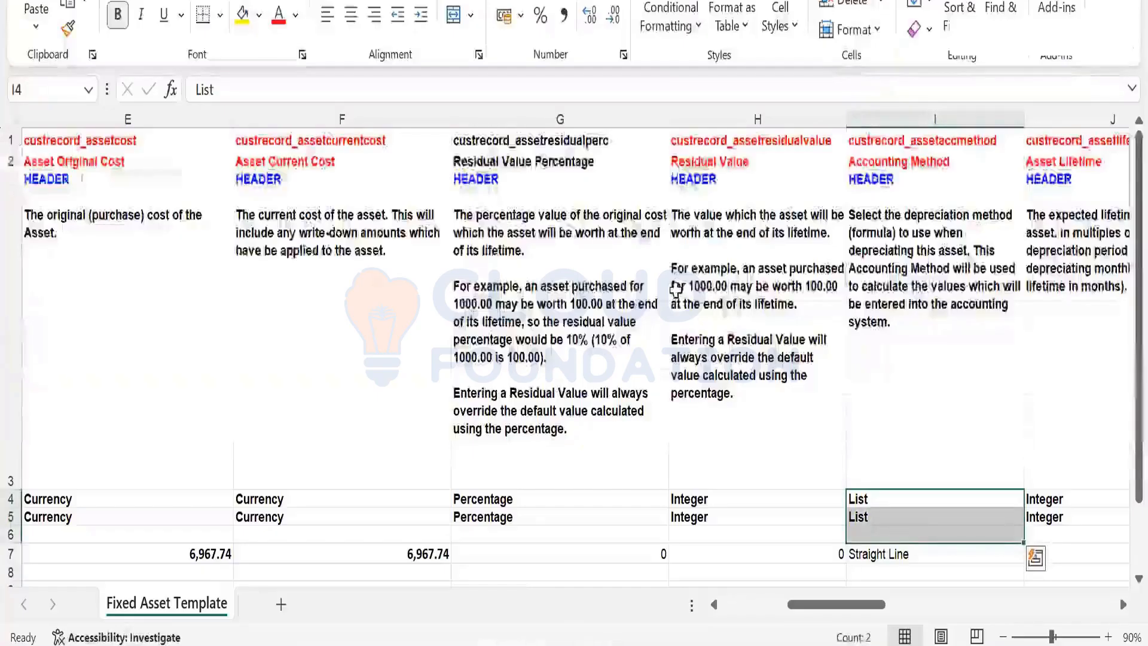
click(676, 290)
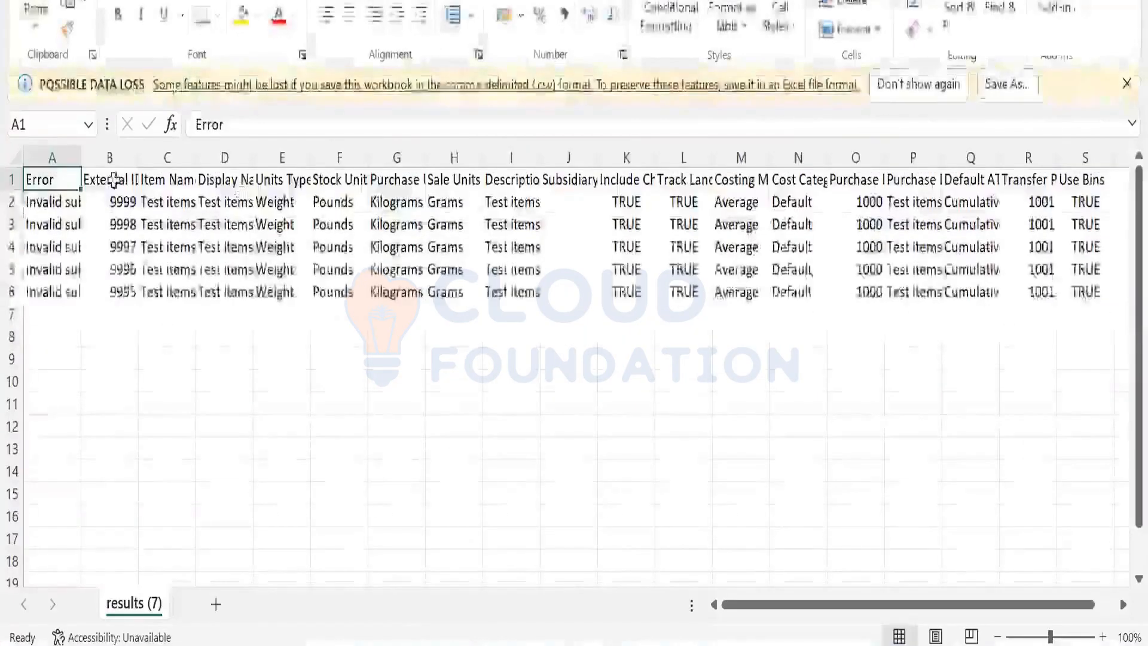
double_click(81, 159)
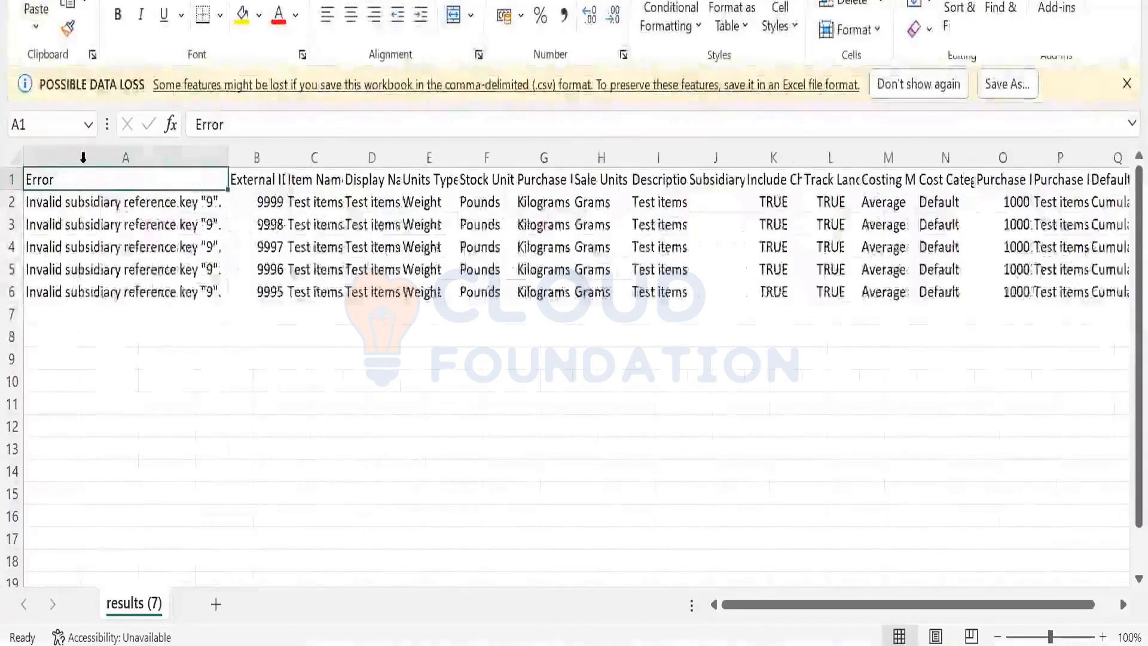
click(120, 203)
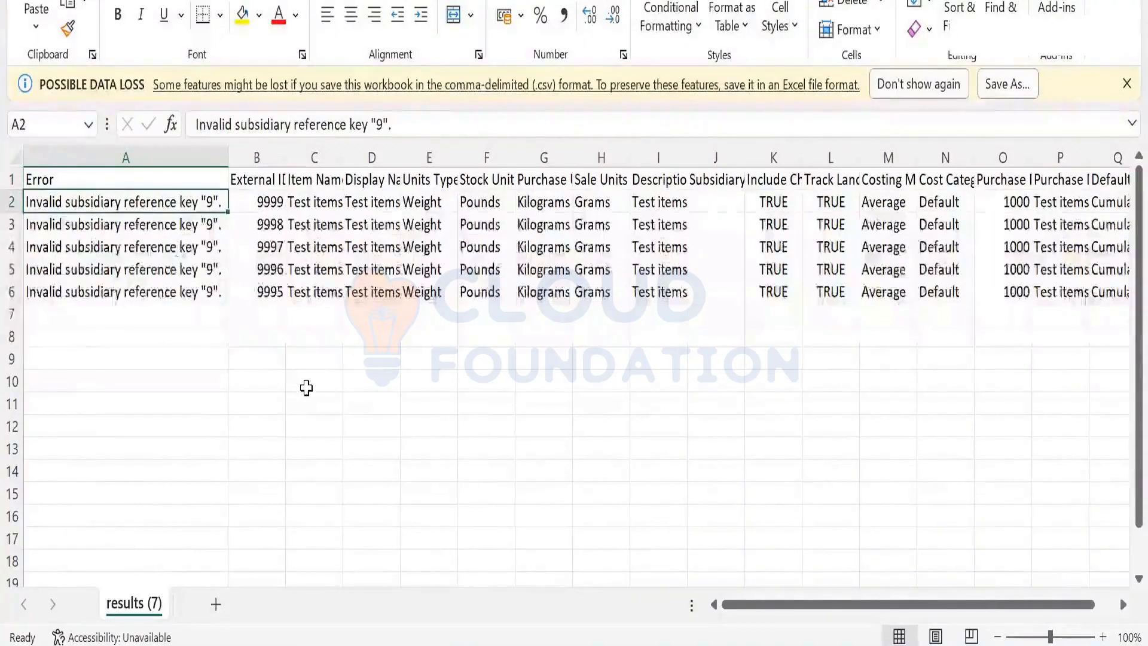
Switch back to NetSuite and open the Saved CSV Imports list
key(alt+Tab)
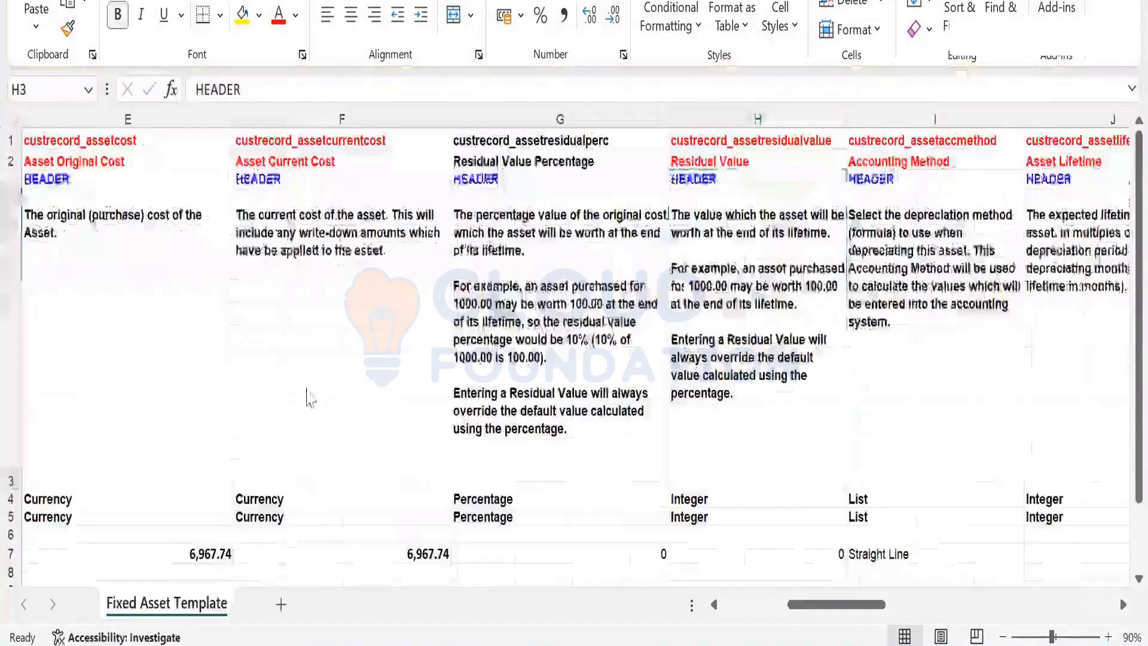
key(alt+Tab)
key(alt+Tab)
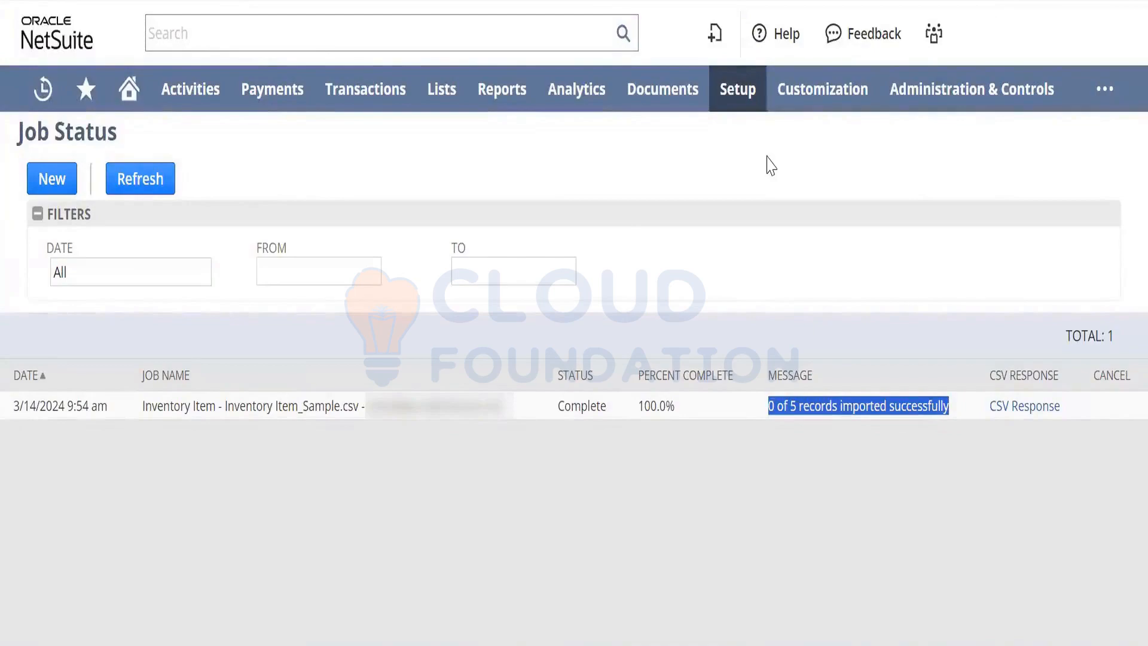
mouse_move(742, 89)
mouse_move(764, 401)
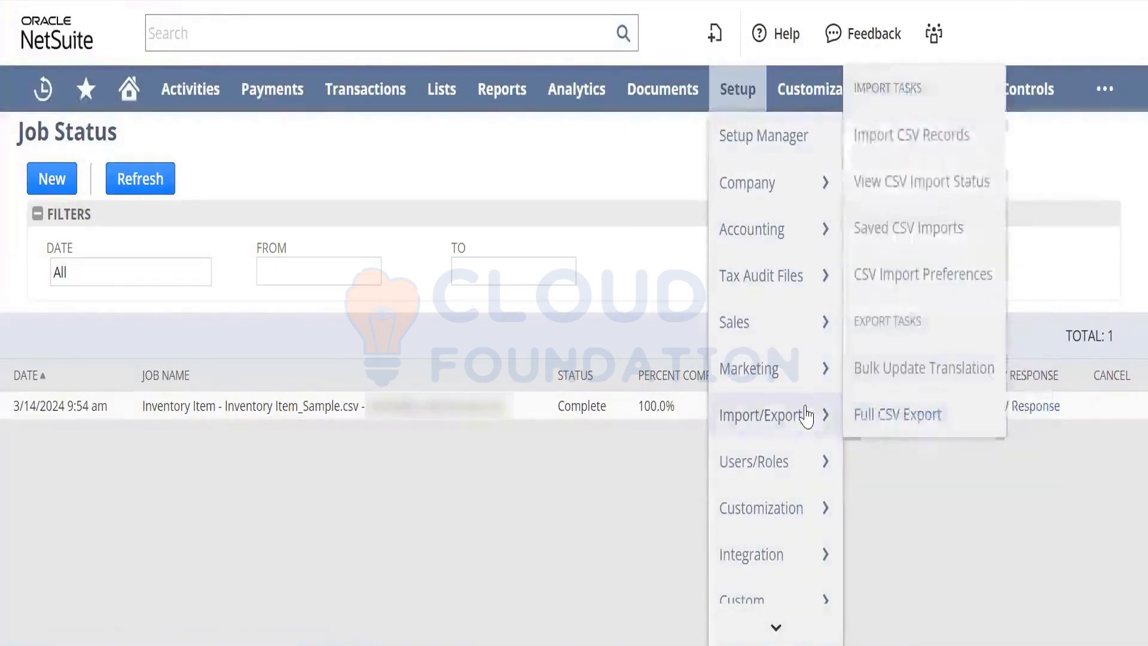
click(905, 233)
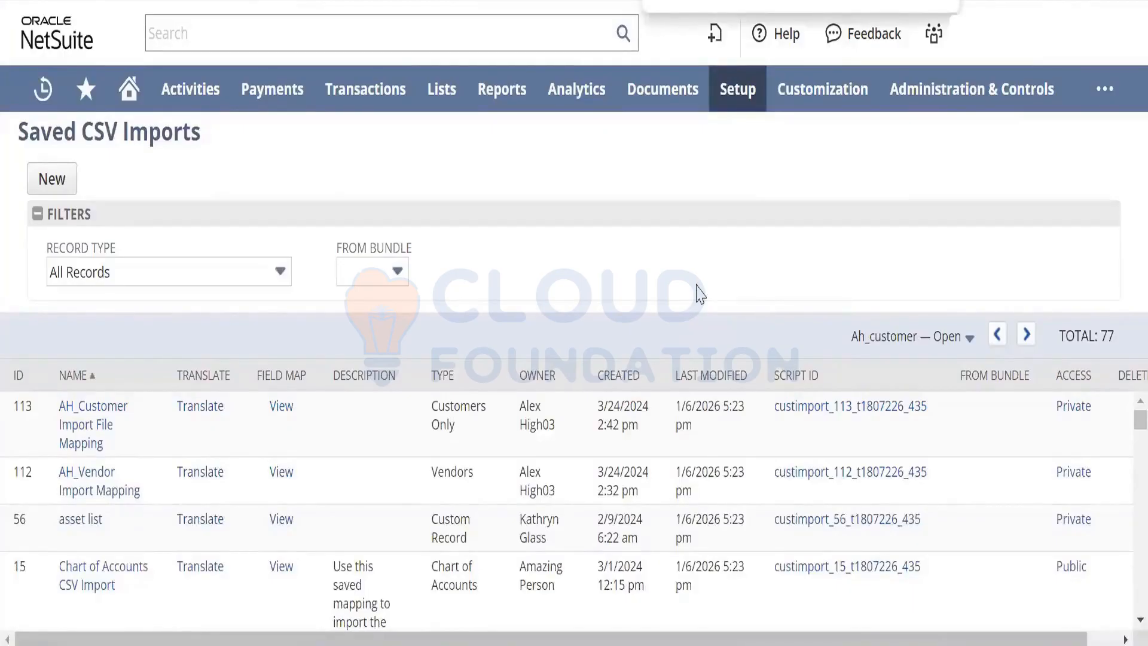
Find the saved imports containing "invent", open Inventory Item Import Mapping in the Import Assistant, and dismiss the missing-form notice
scroll(700, 293, down, 5)
text(inven)
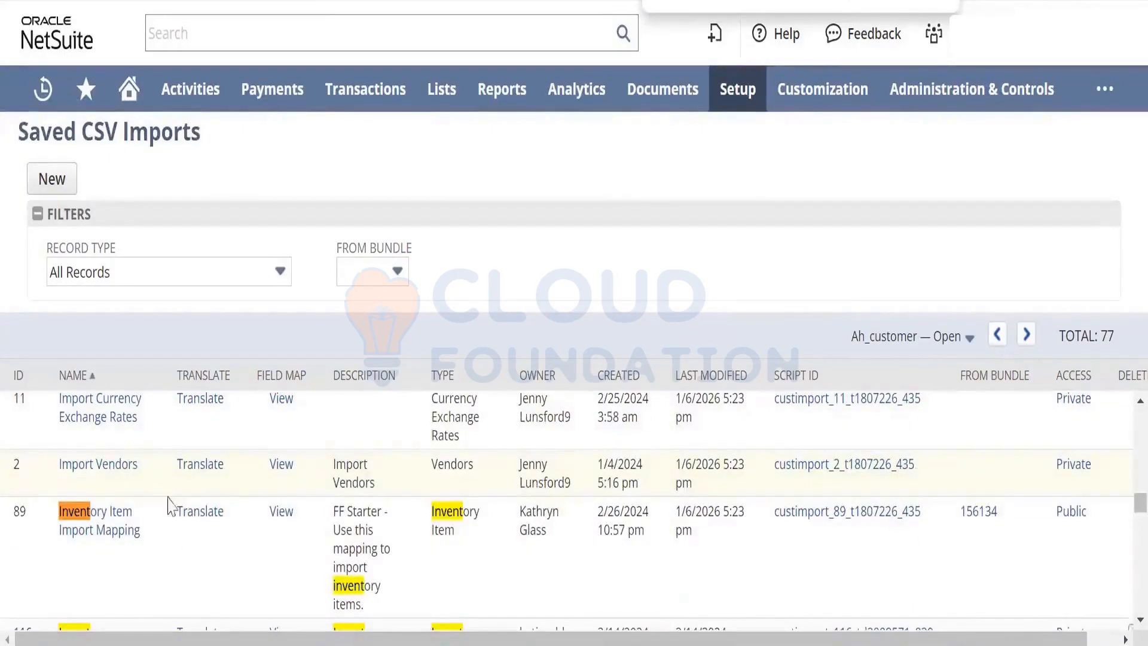
click(118, 524)
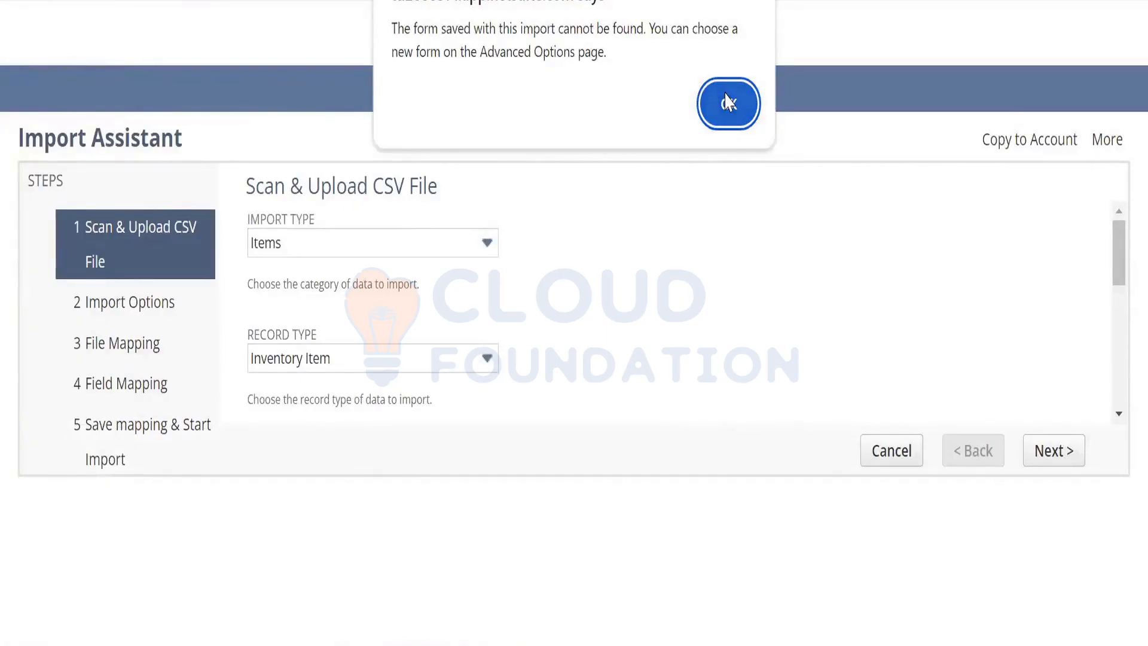
click(728, 102)
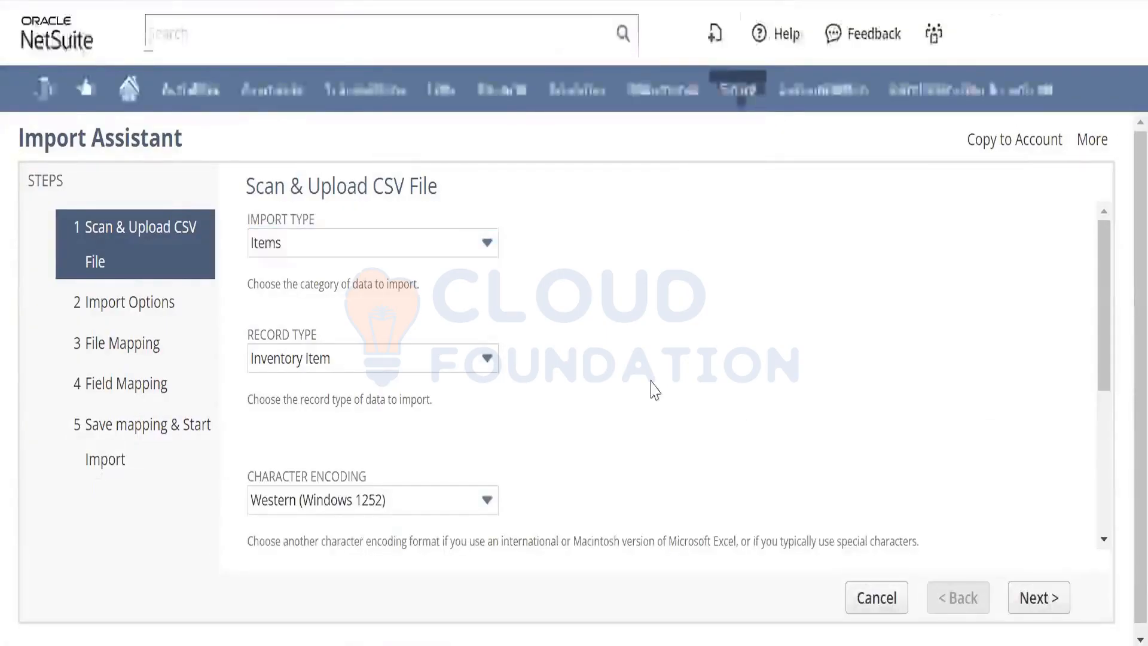
drag(1105, 313, 1109, 515)
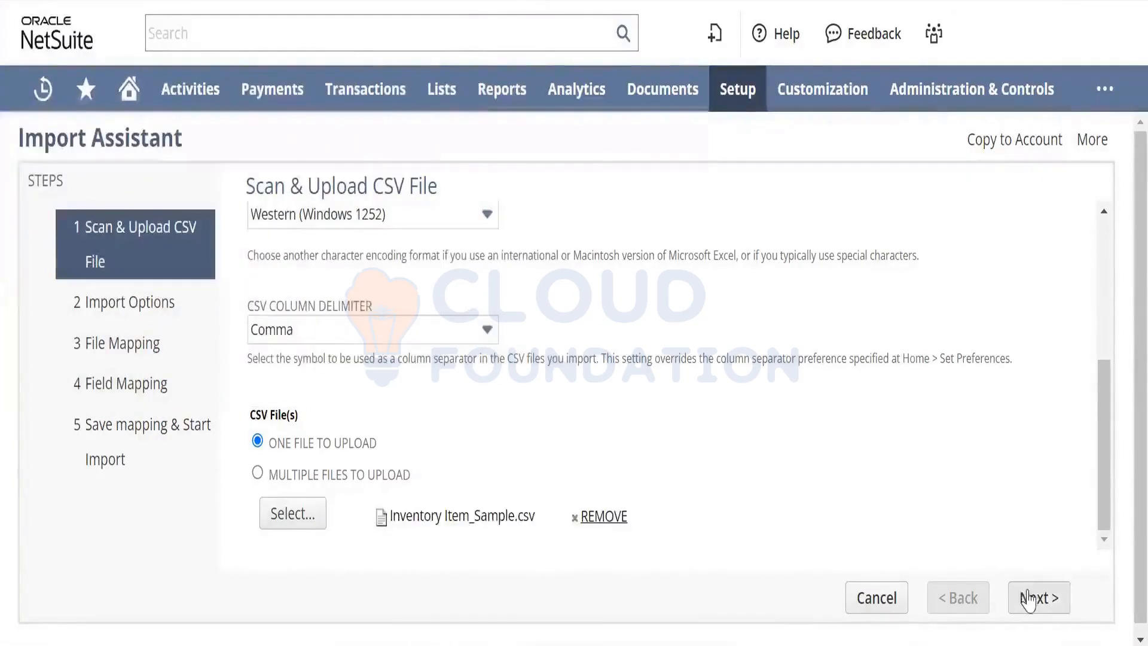
click(1029, 596)
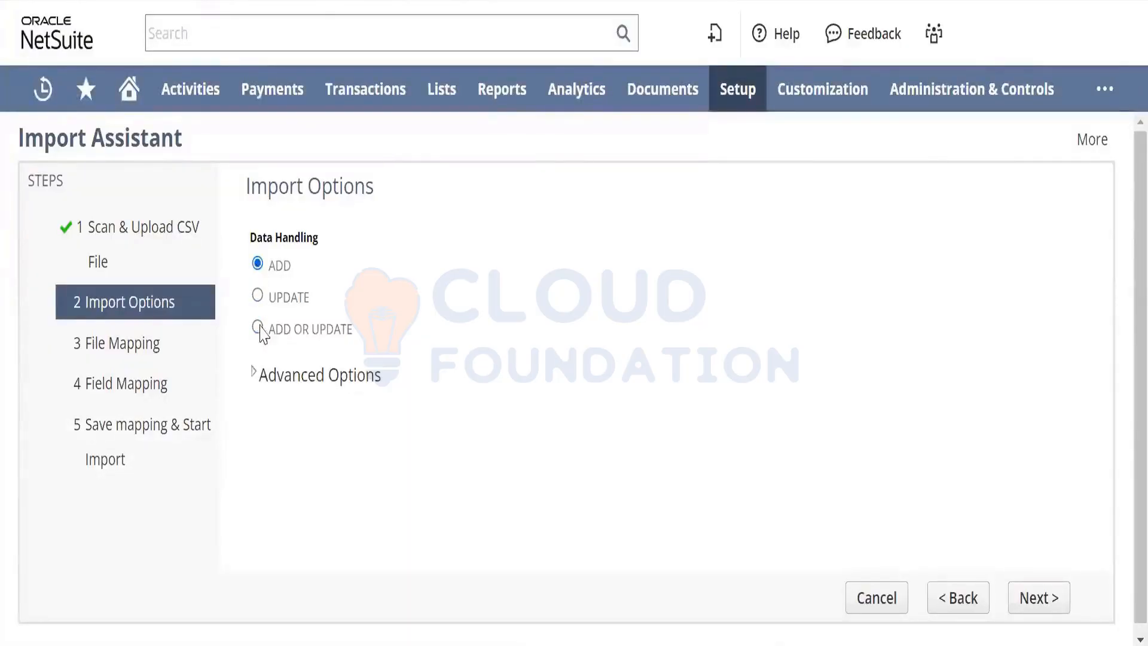
click(256, 375)
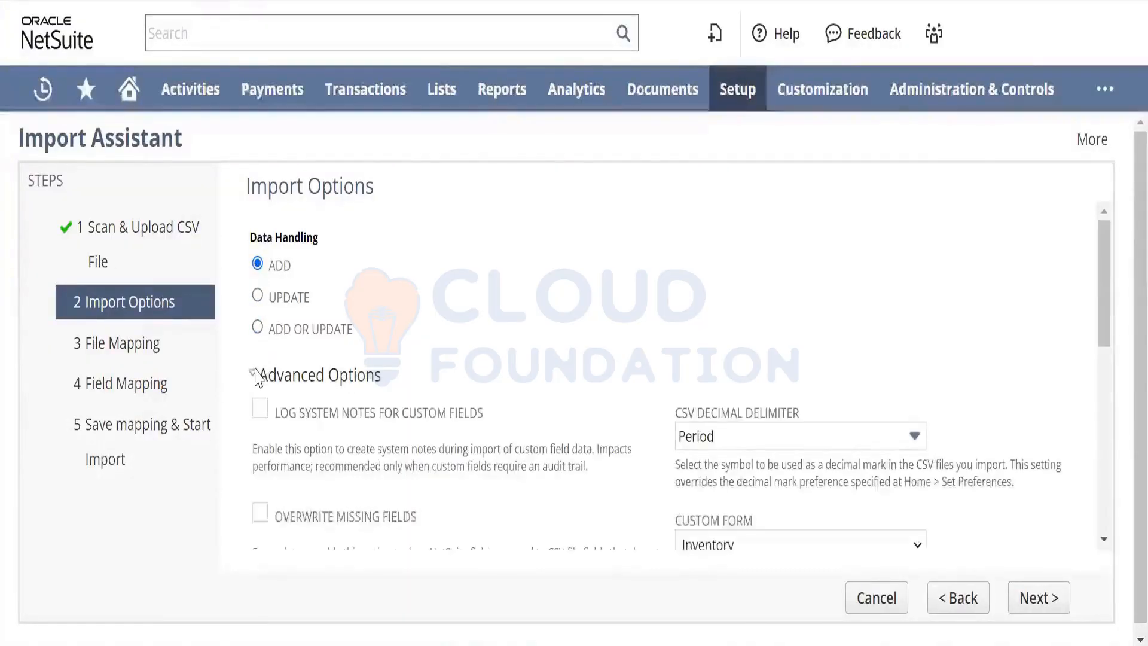
click(1103, 388)
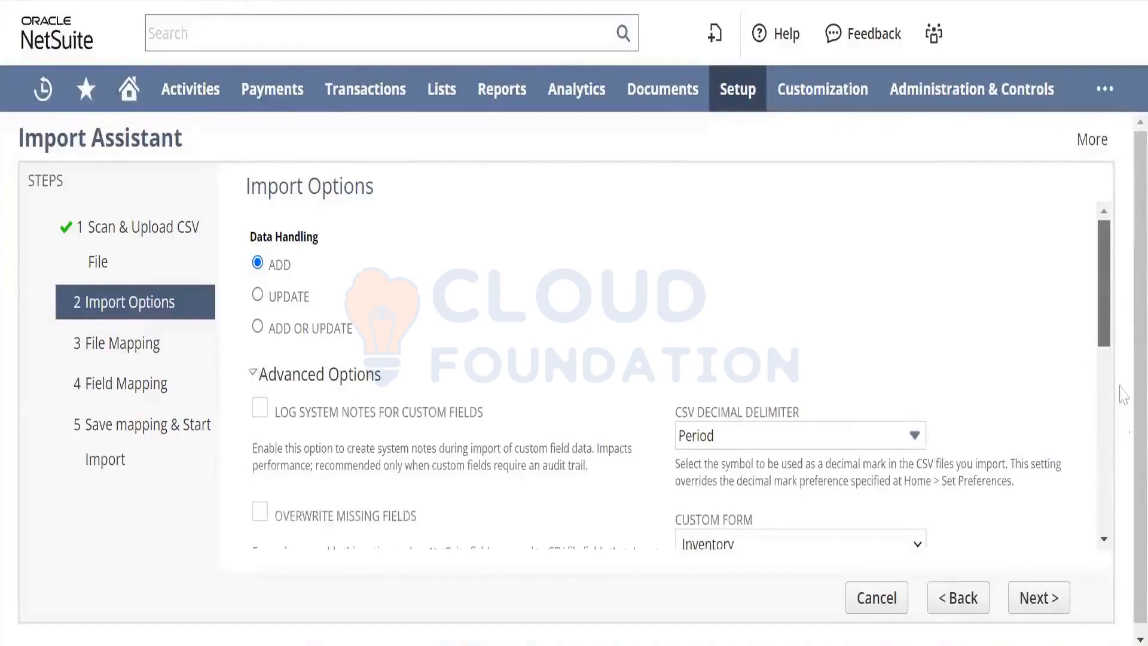
click(1033, 597)
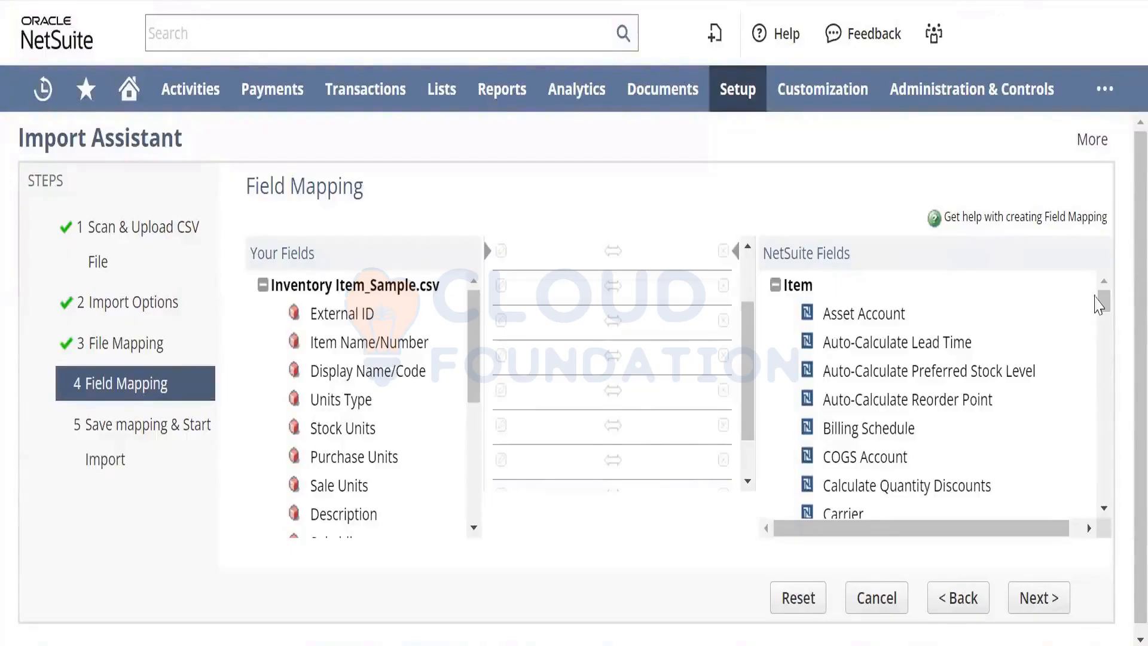
click(971, 601)
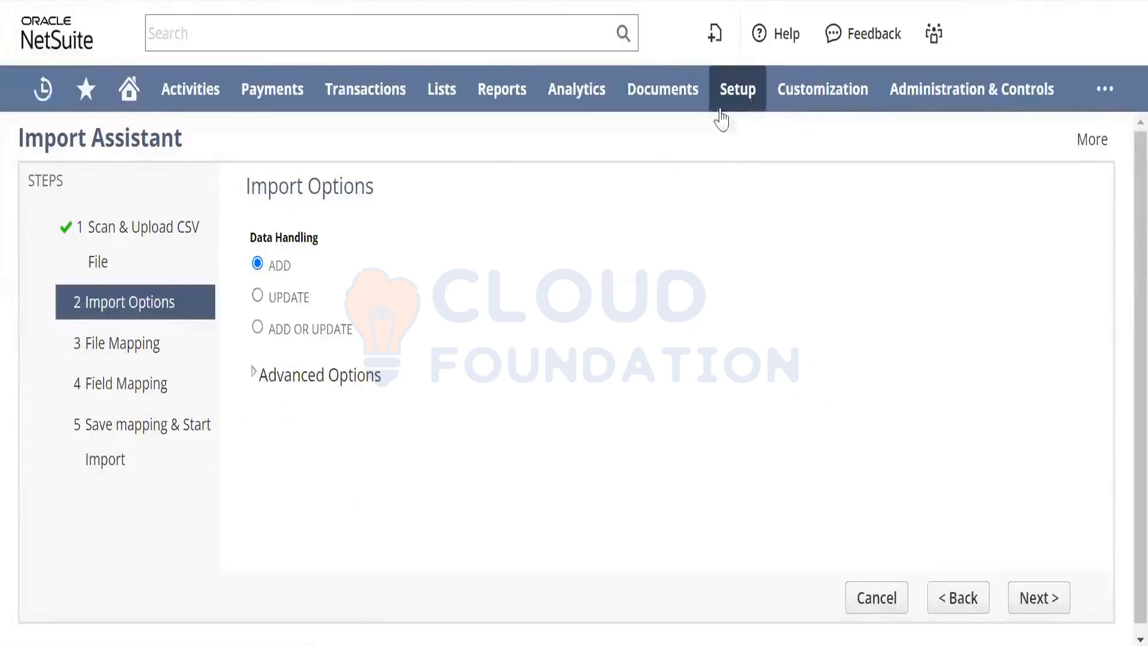
Open the list of saved CSV imports
mouse_move(729, 106)
mouse_move(774, 431)
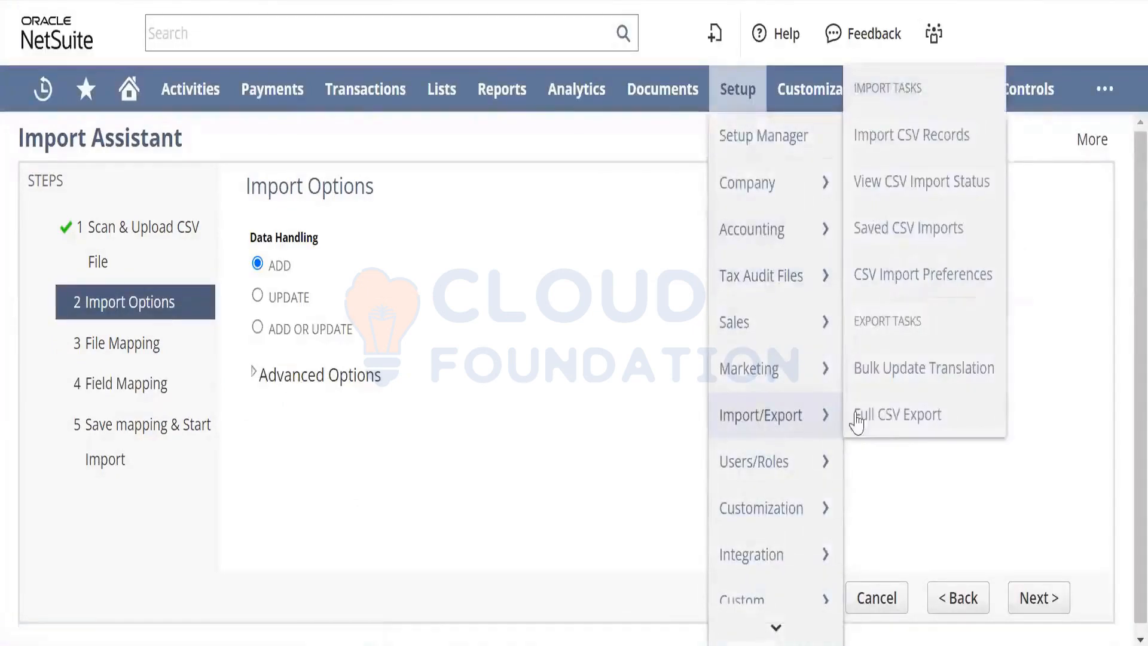
click(911, 233)
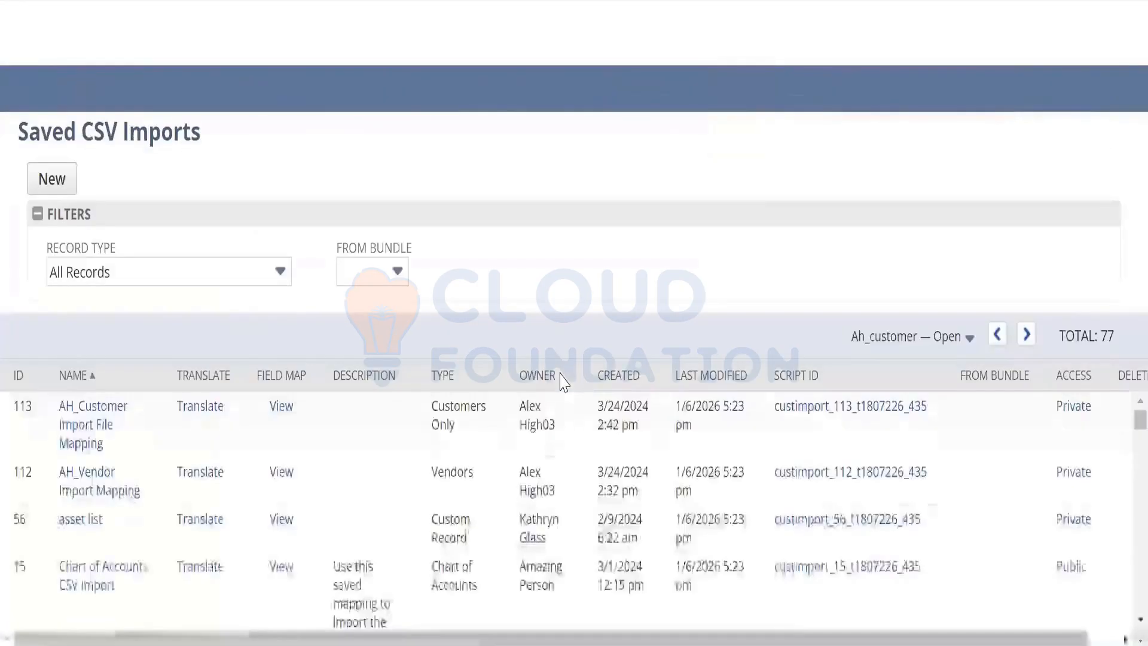
Find "inventory" in the saved imports list and open the "Inventory Item_Mapping latest" import
key(ctrl+f)
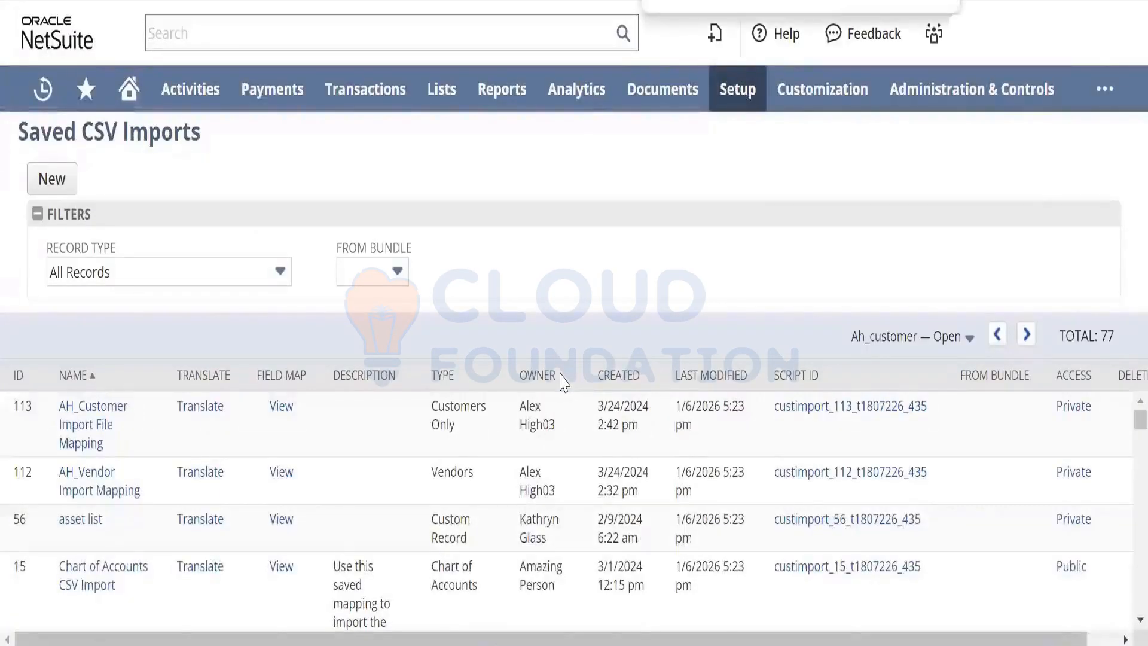
text(inventory)
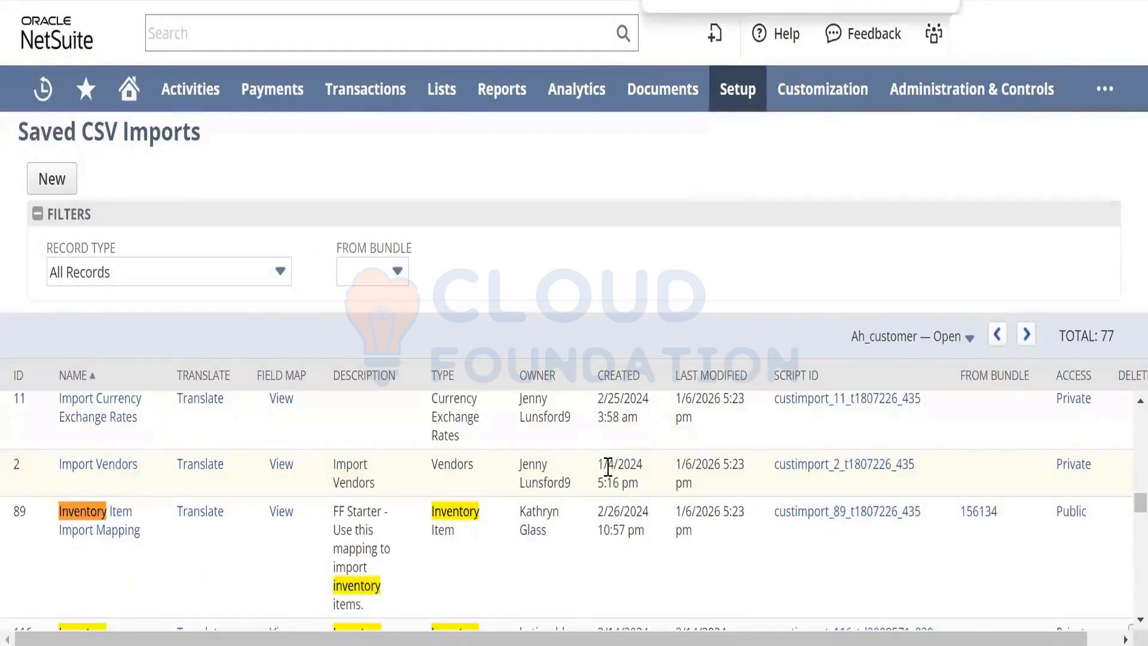
key(Return)
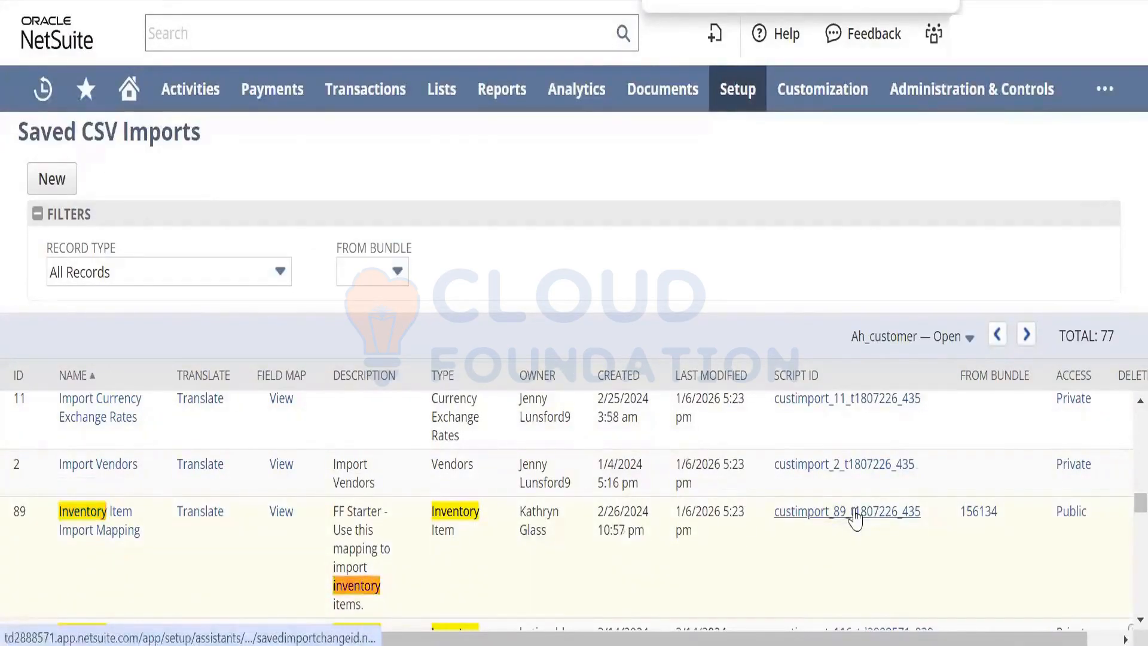
key(Return)
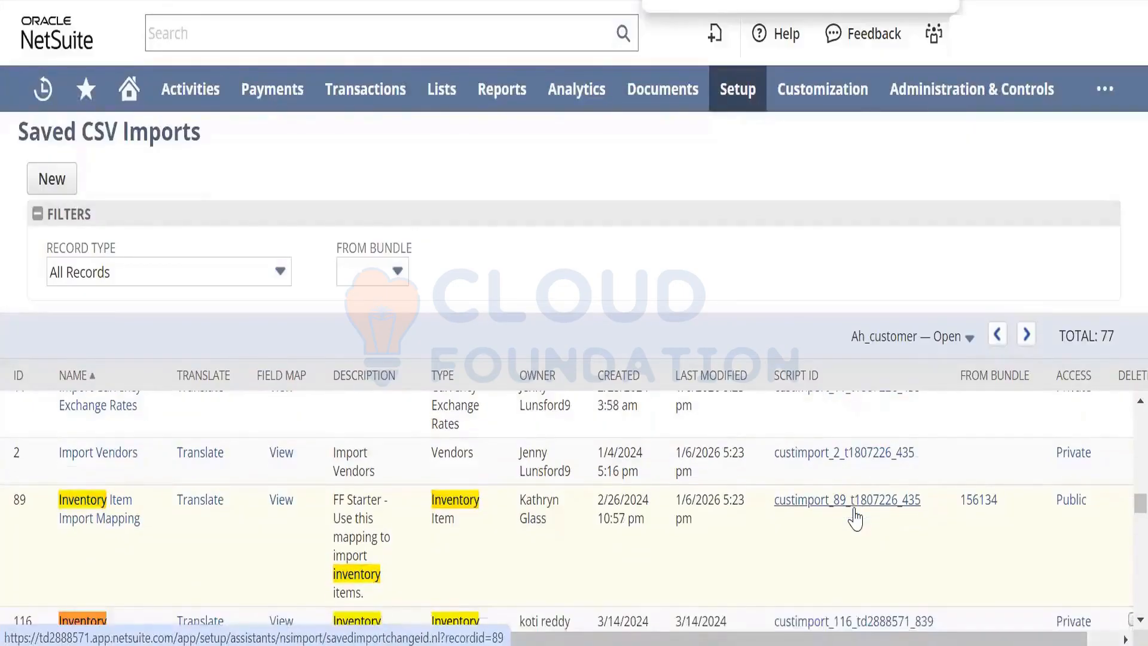
scroll(1120, 622, down, 2)
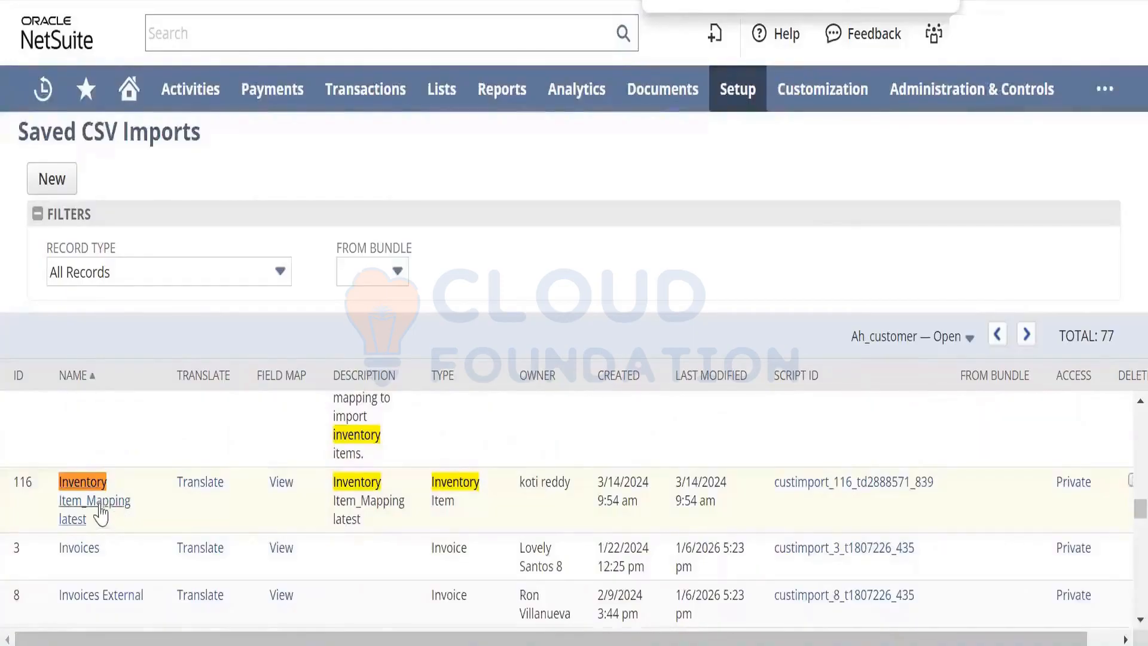
click(98, 507)
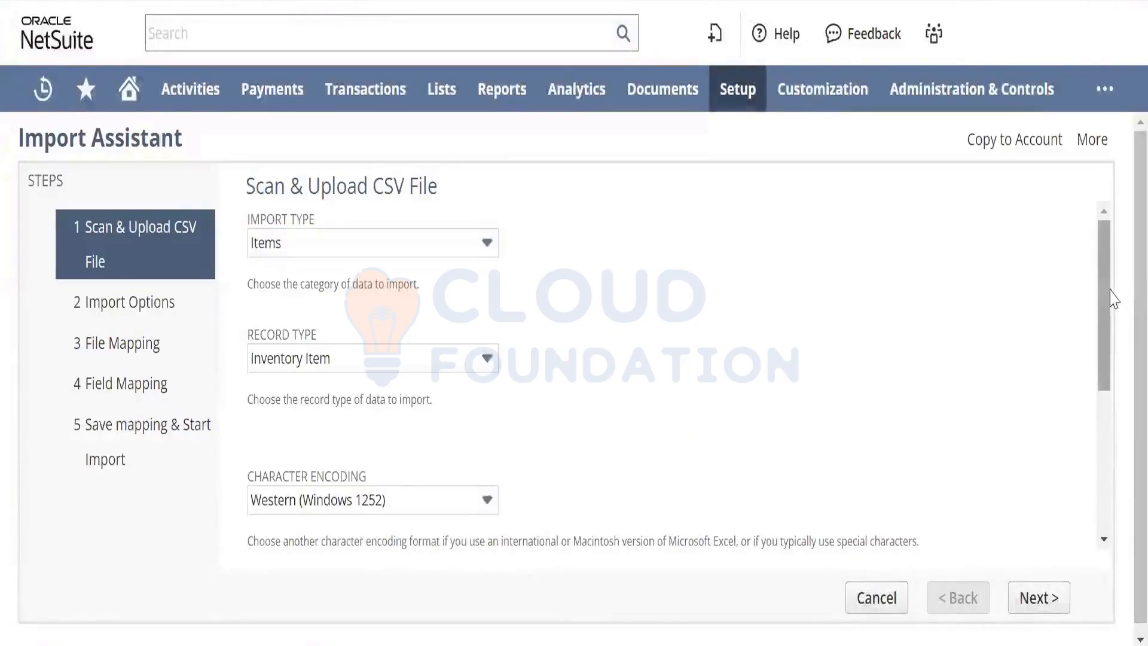
Proceed to field mapping, keeping Inventory Item_Sample.csv as the upload file and Add or Update as the data handling
scroll(1109, 297, down, 5)
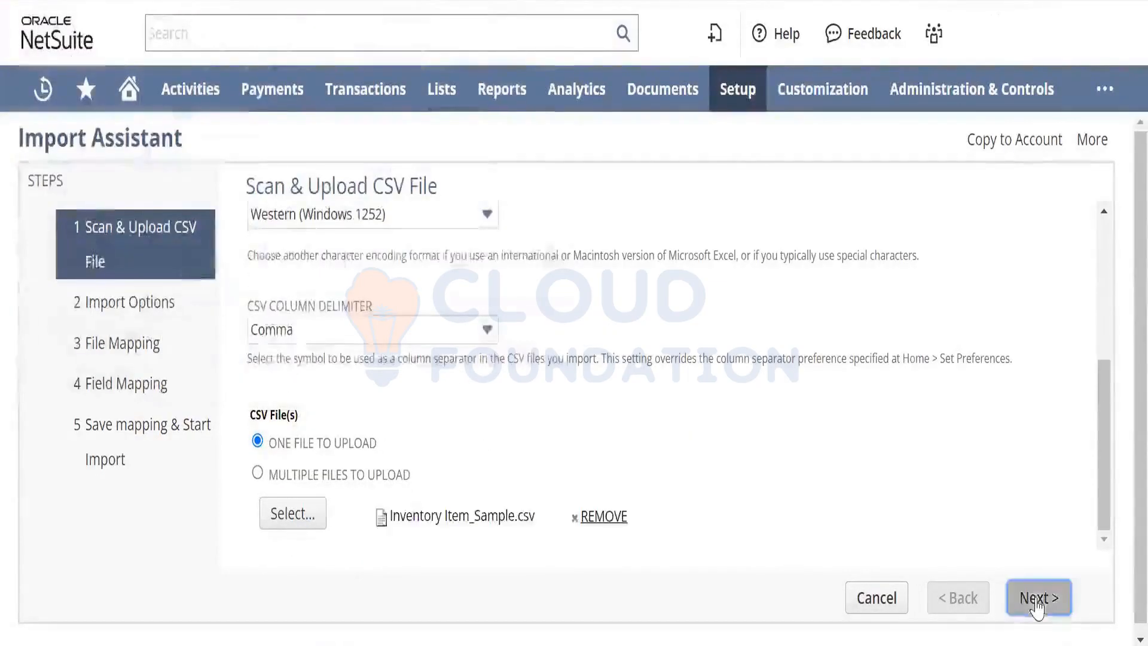
click(1033, 603)
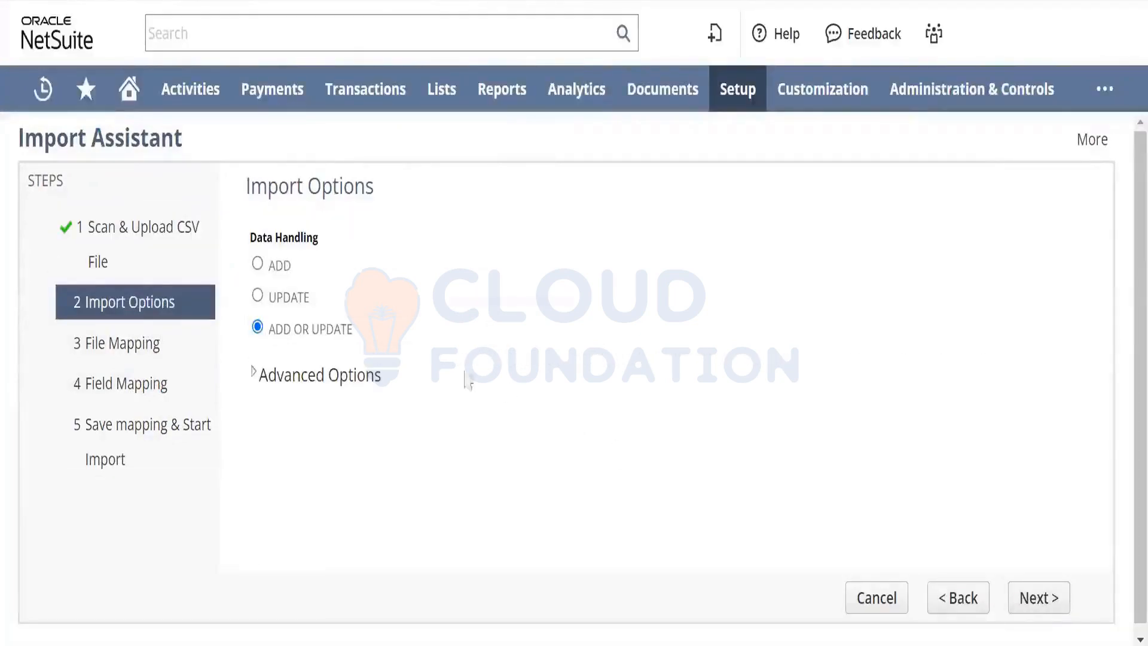
click(1046, 598)
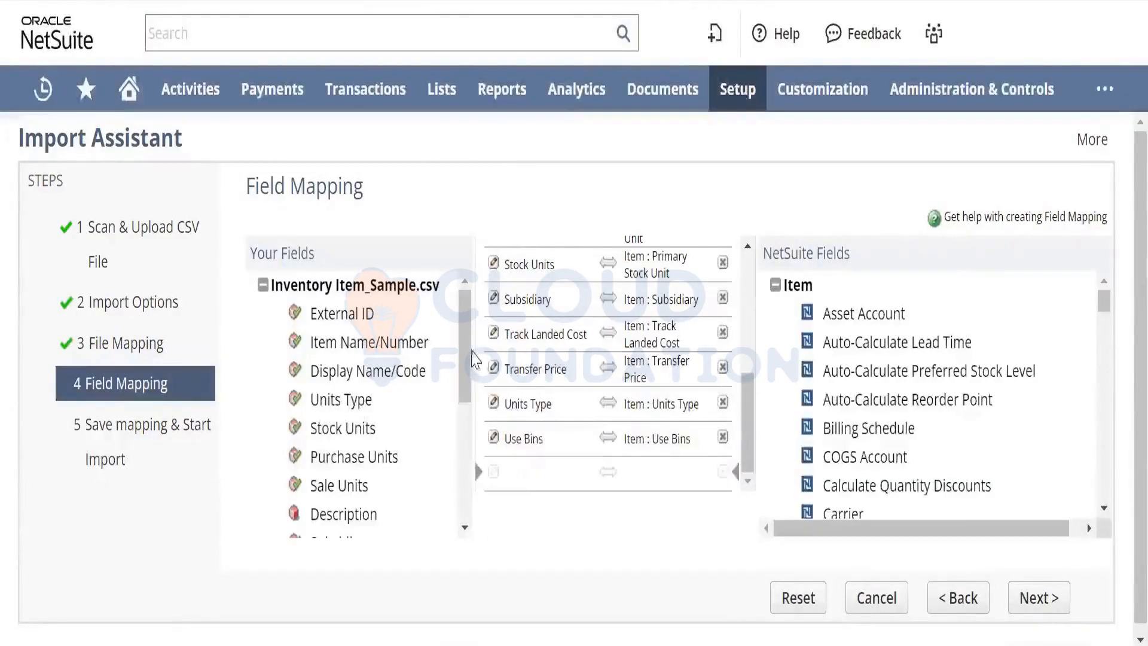
Set the reference type of the mapped Subsidiary field to Internal ID
scroll(478, 370, down, 4)
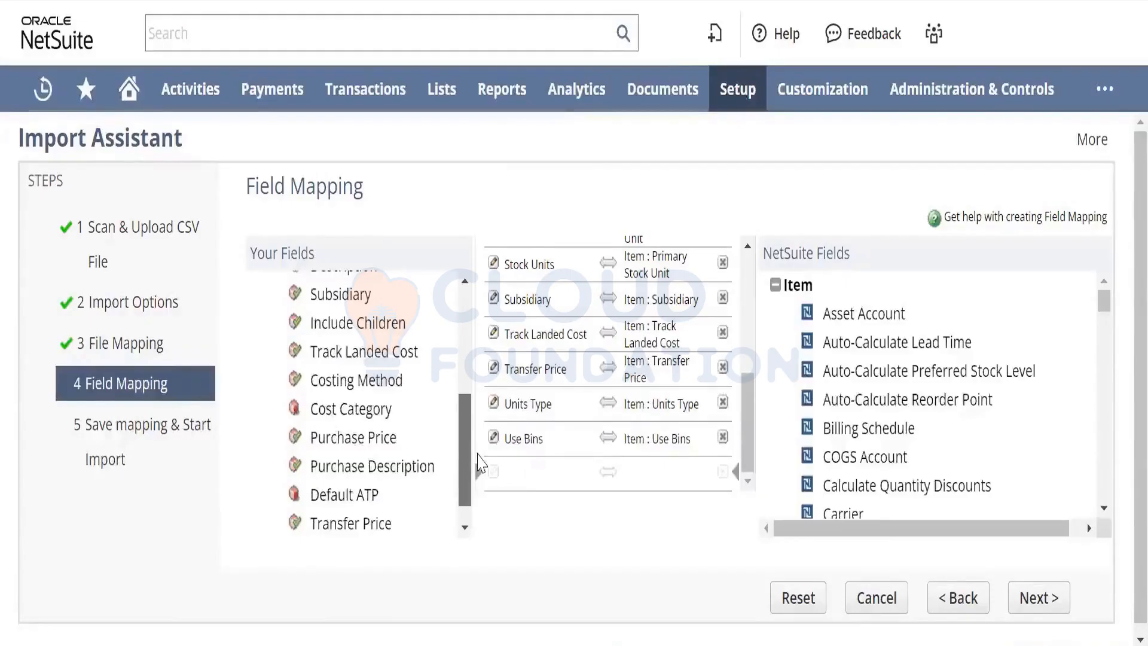
scroll(478, 463, up, 5)
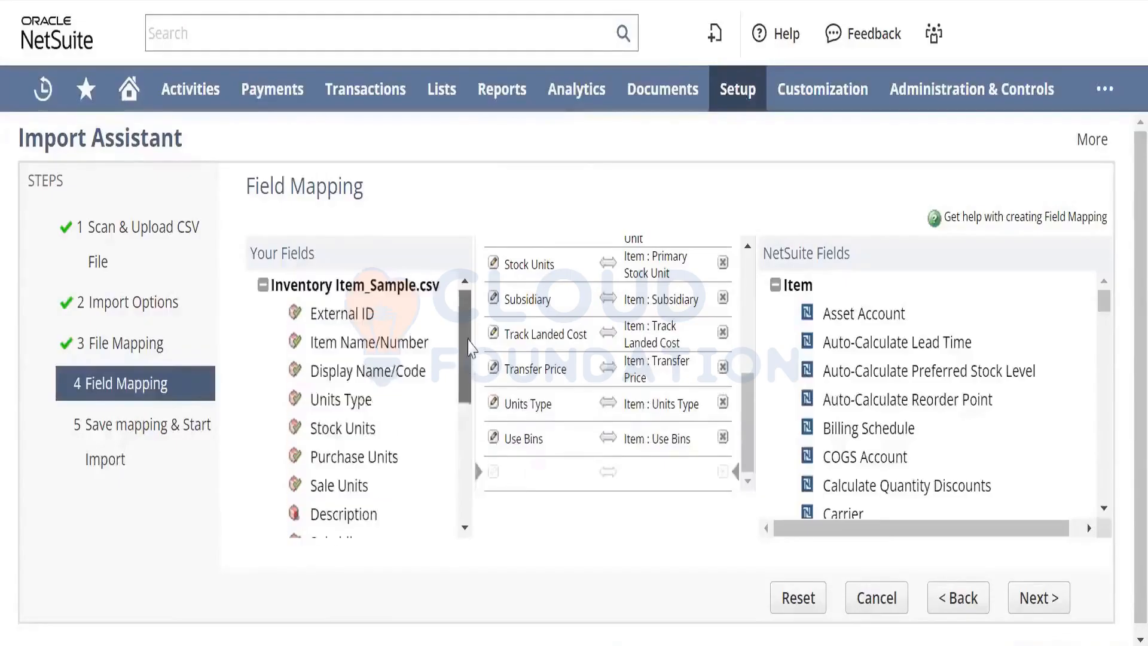
click(494, 298)
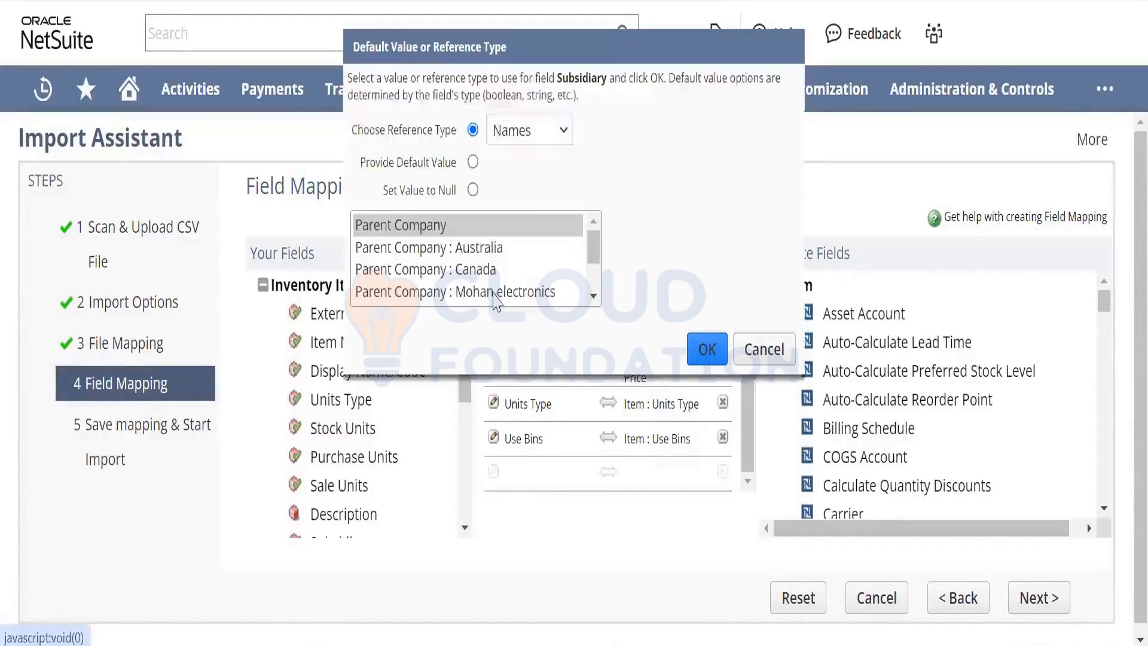
click(545, 142)
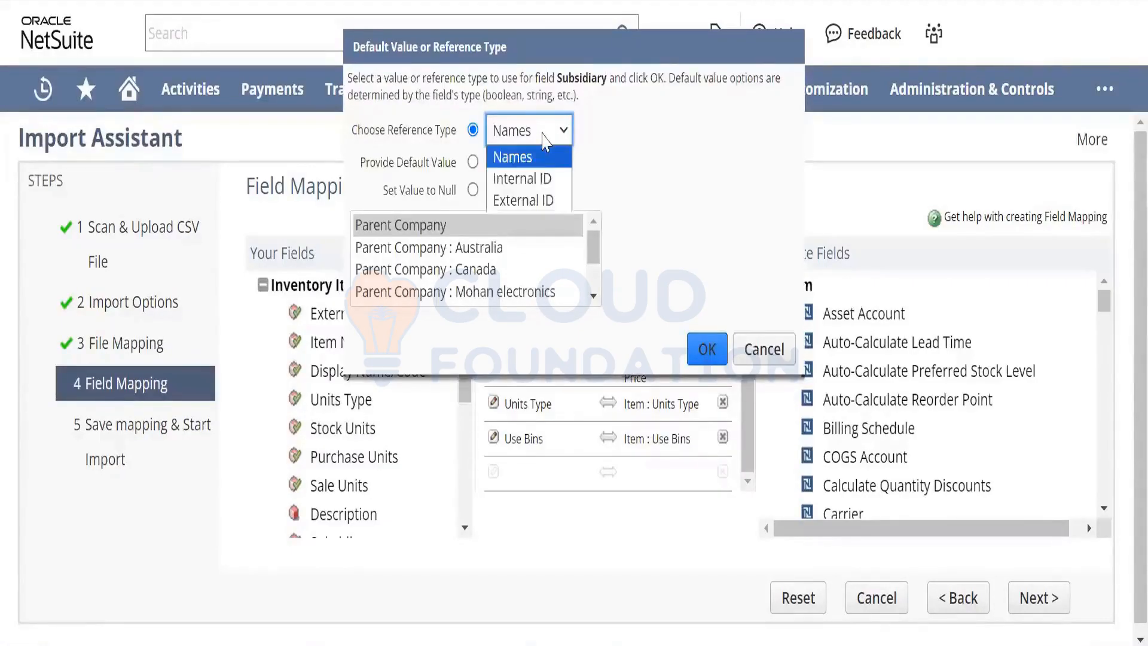
click(544, 178)
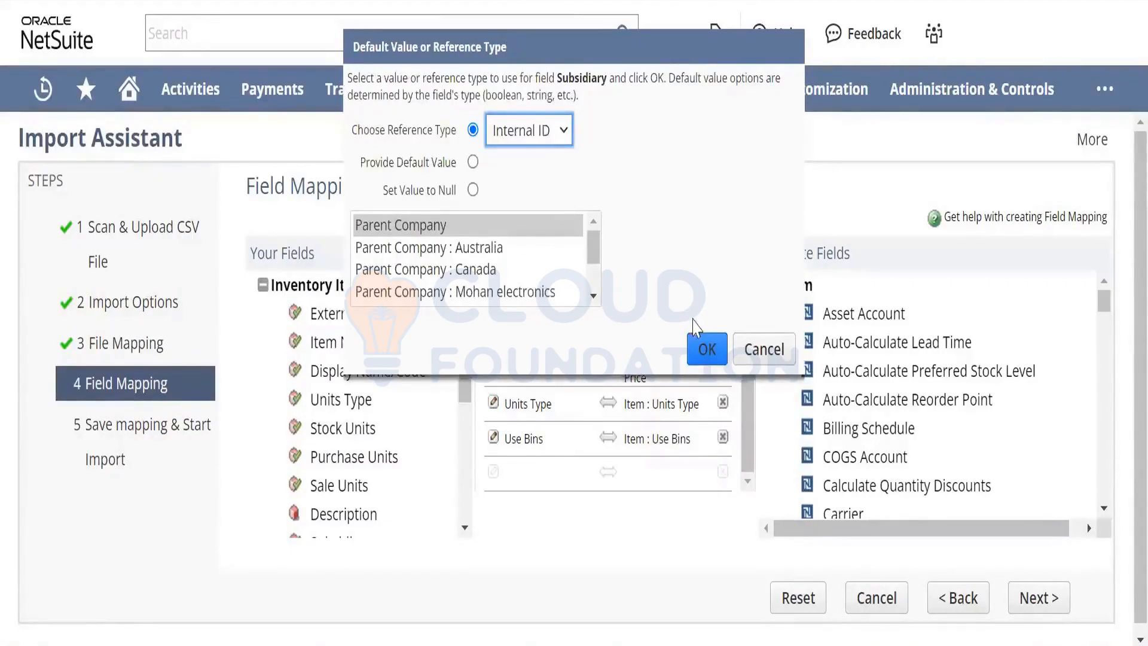
click(706, 349)
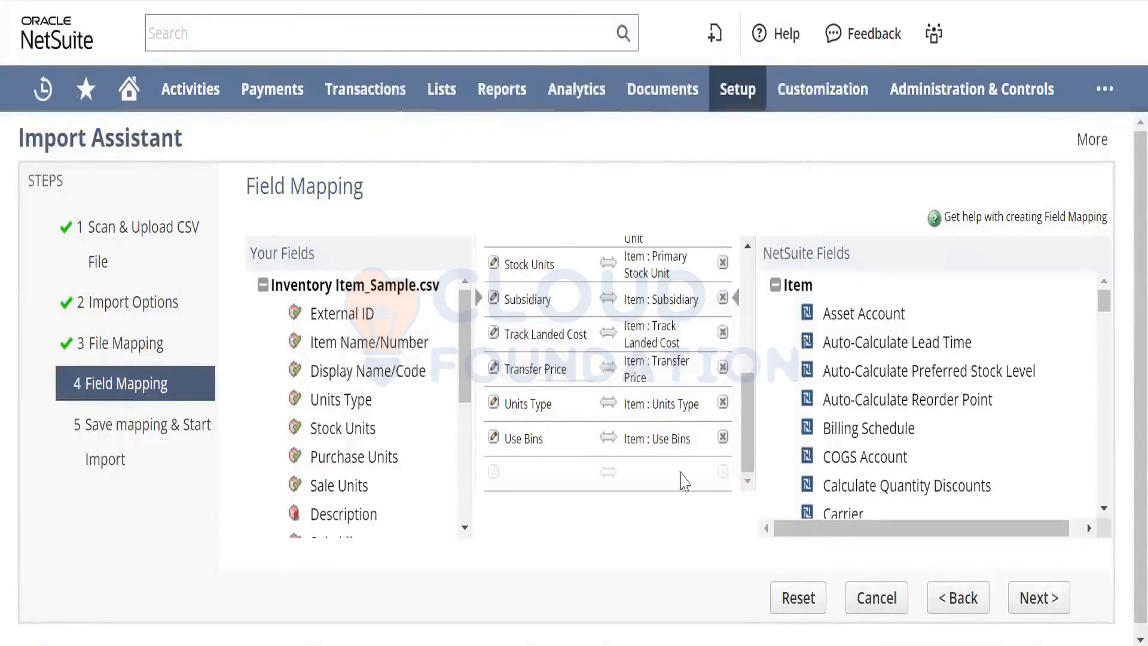
Save and run the import under the map name "Inventory Item_Mapping latest", overwriting the existing saved import
click(1024, 599)
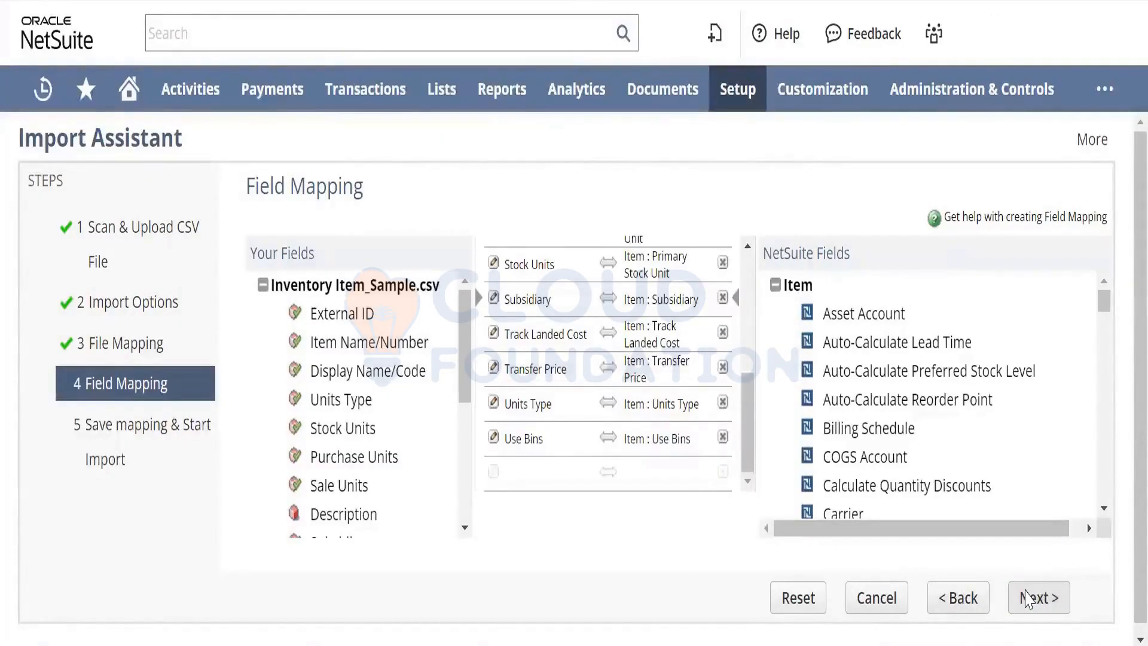
click(1007, 598)
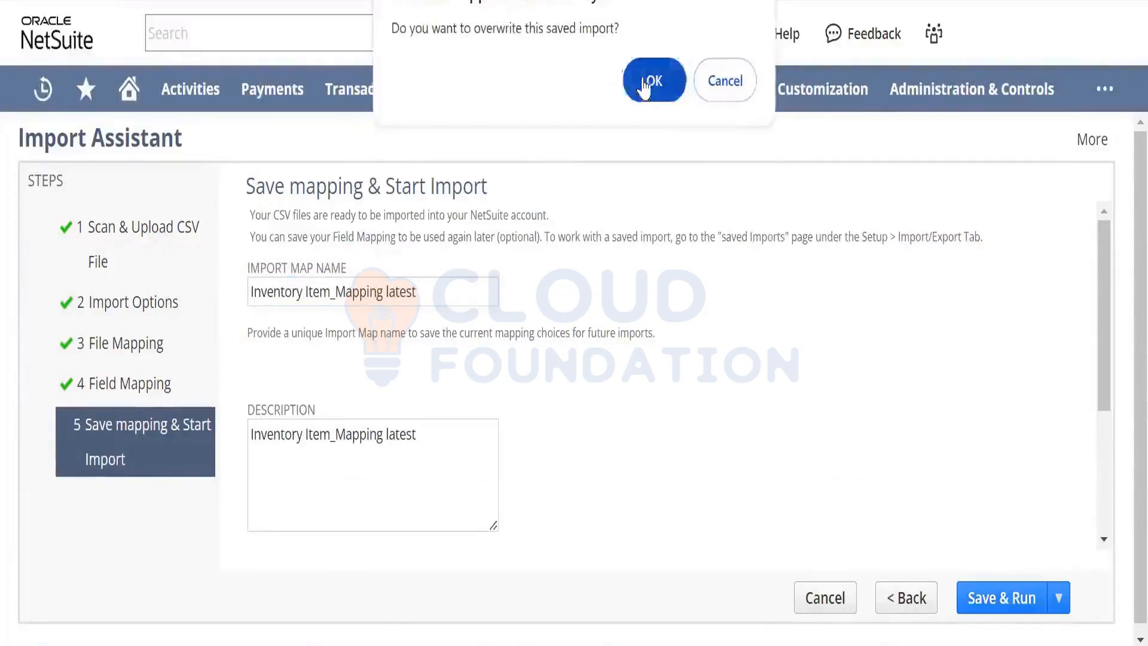
click(646, 80)
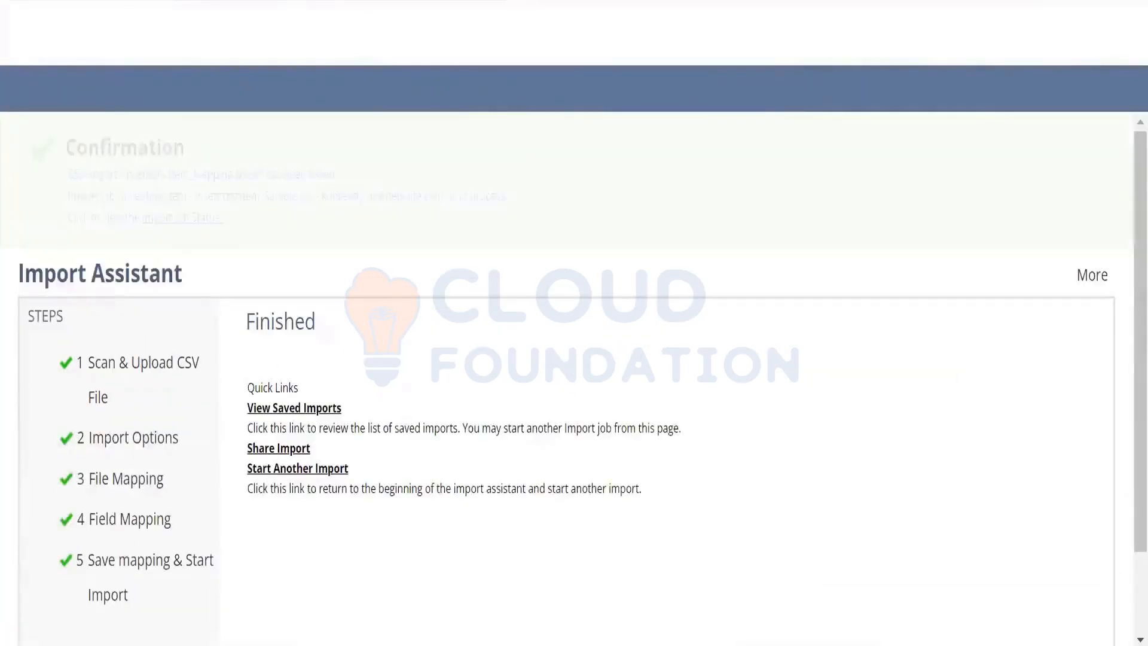
Open the import job status page and refresh it repeatedly to check the newest inventory item job
click(153, 226)
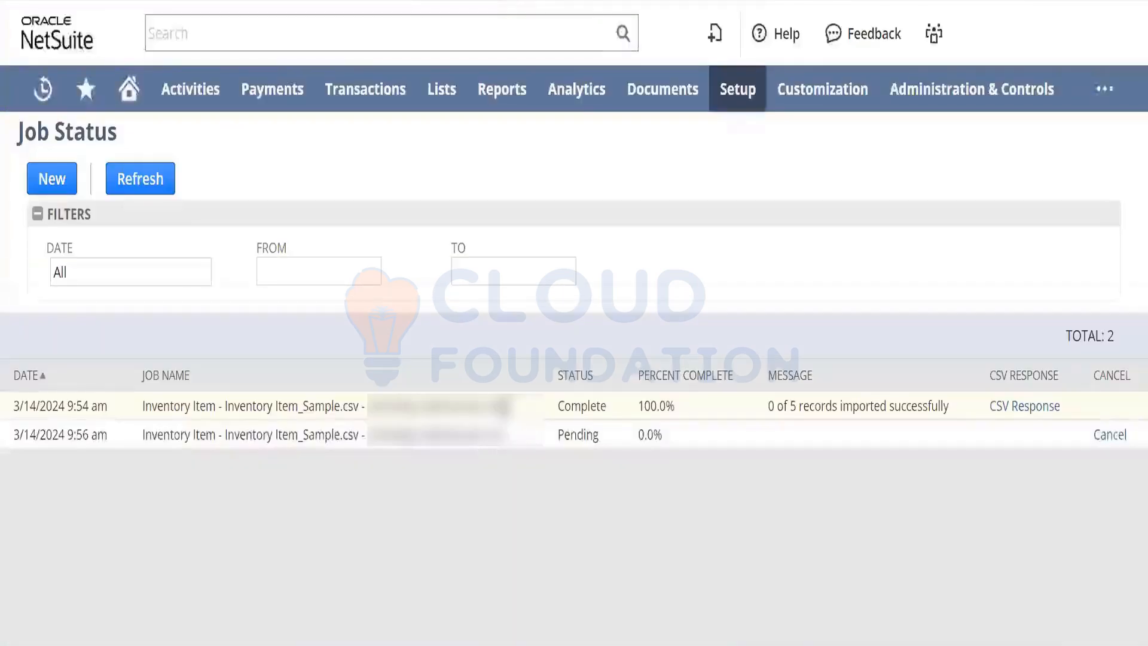
click(123, 179)
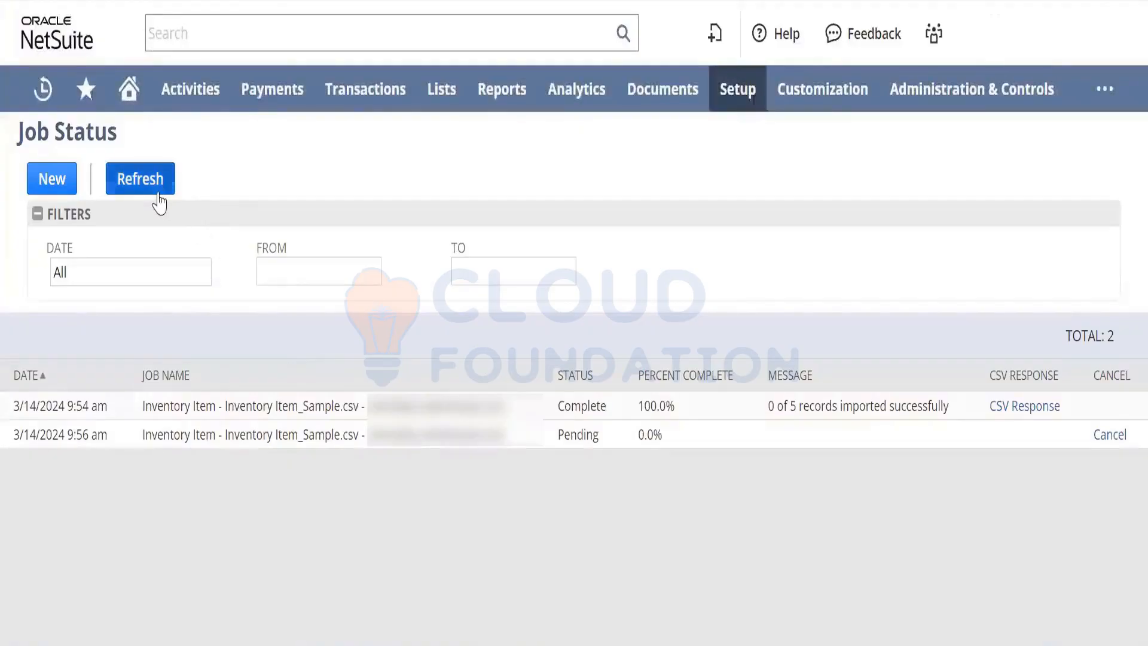
click(151, 185)
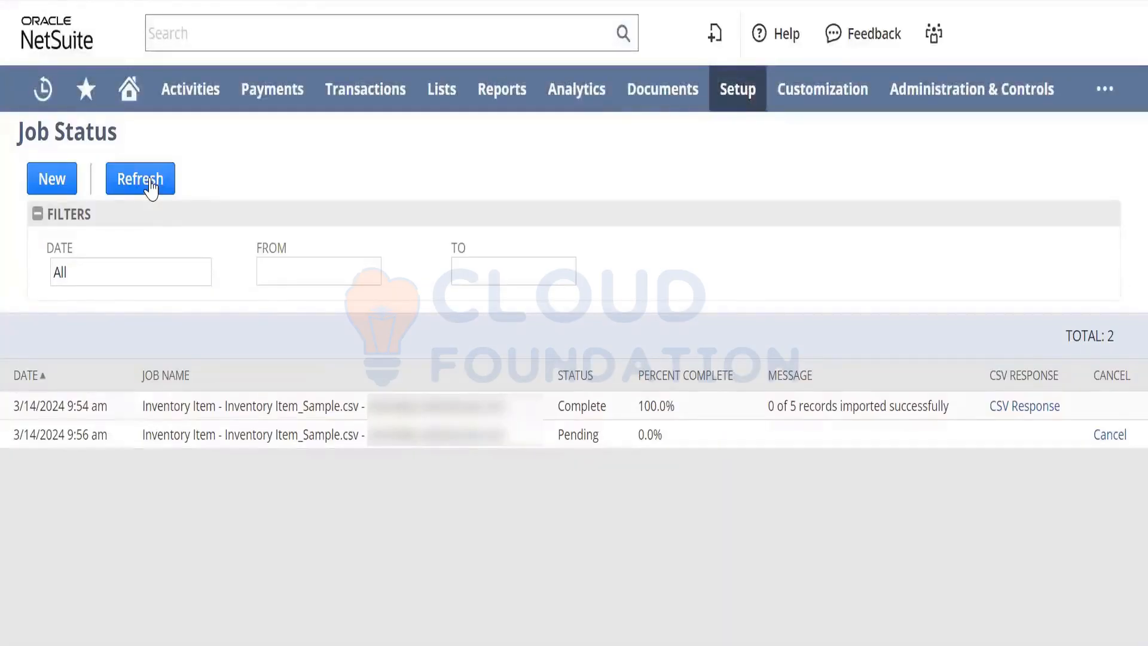
click(151, 185)
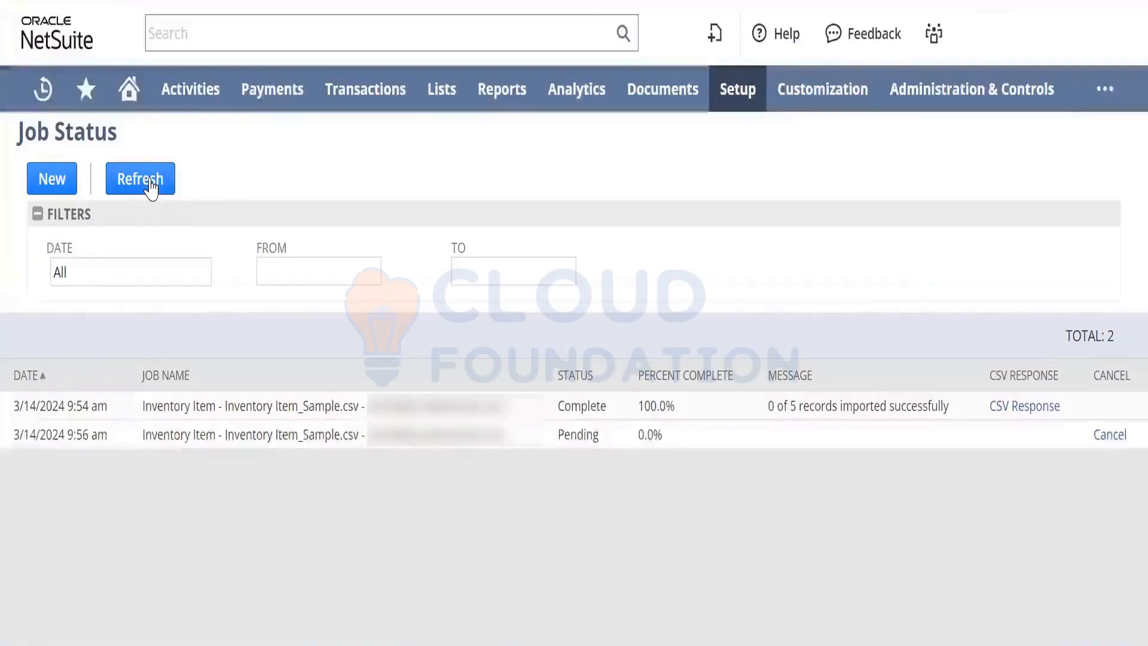
click(151, 185)
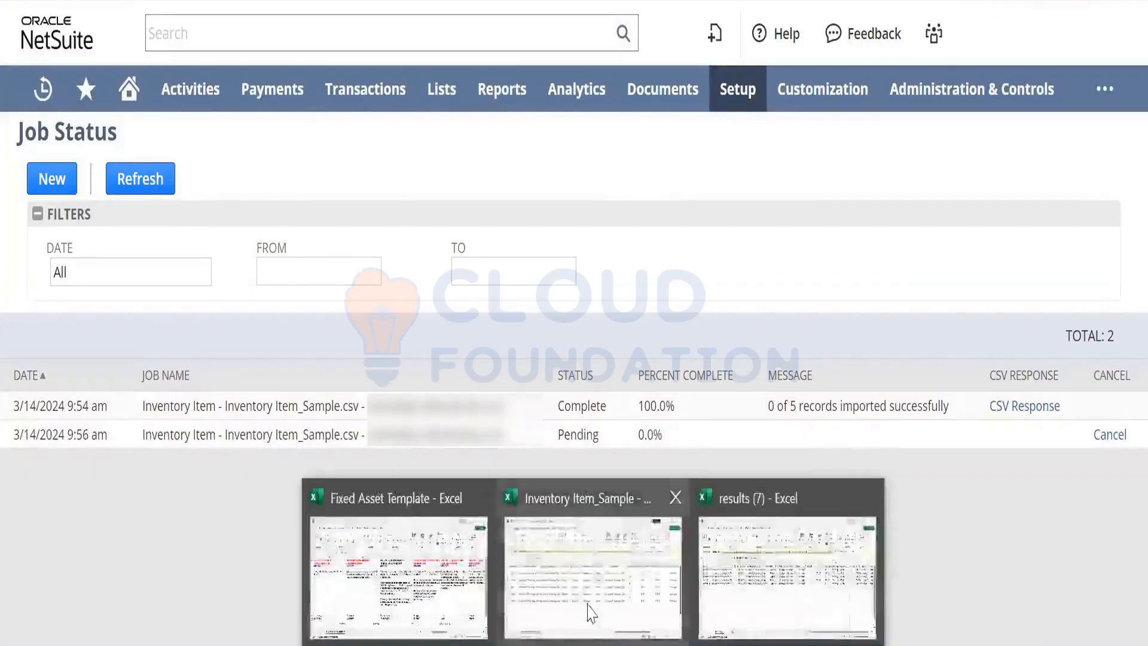
Switch to Excel and look over the item rows in the Inventory Item_Sample workbook
key(alt+Tab)
click(610, 346)
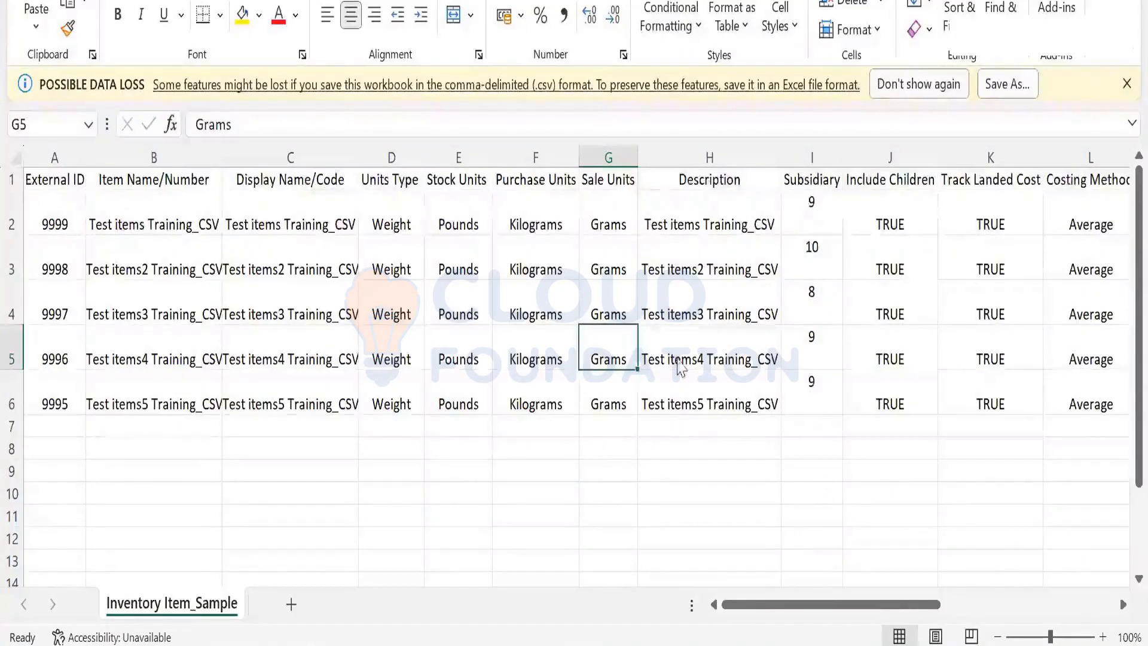
Return to NetSuite, refresh the job status and check the result message of the latest inventory item import
key(alt+Tab)
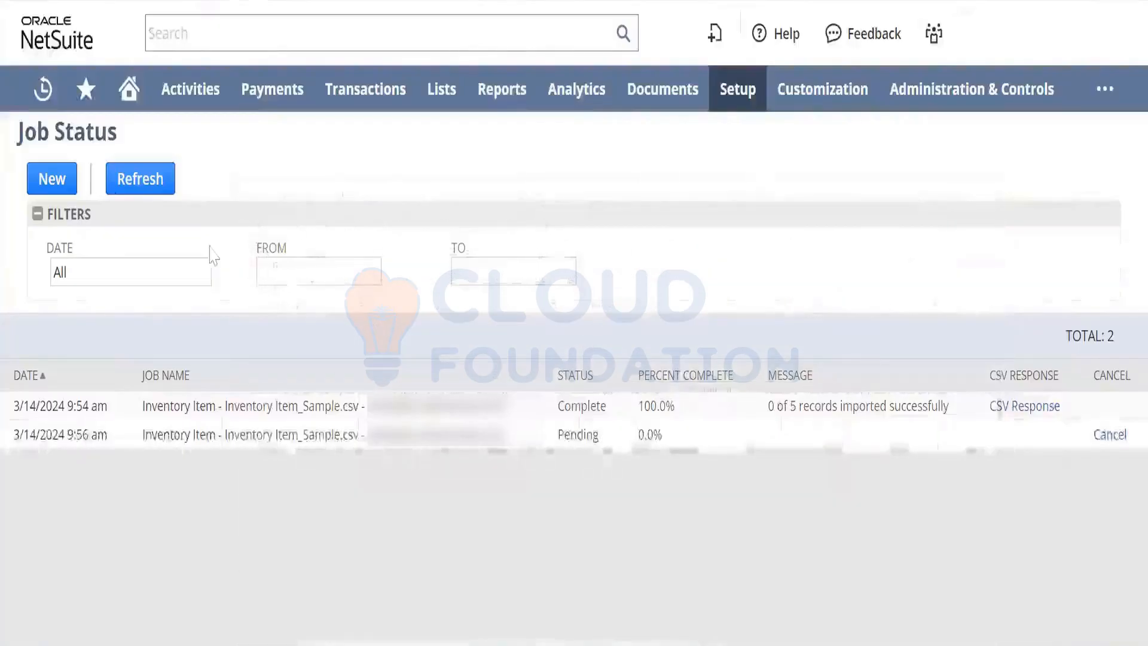
click(170, 181)
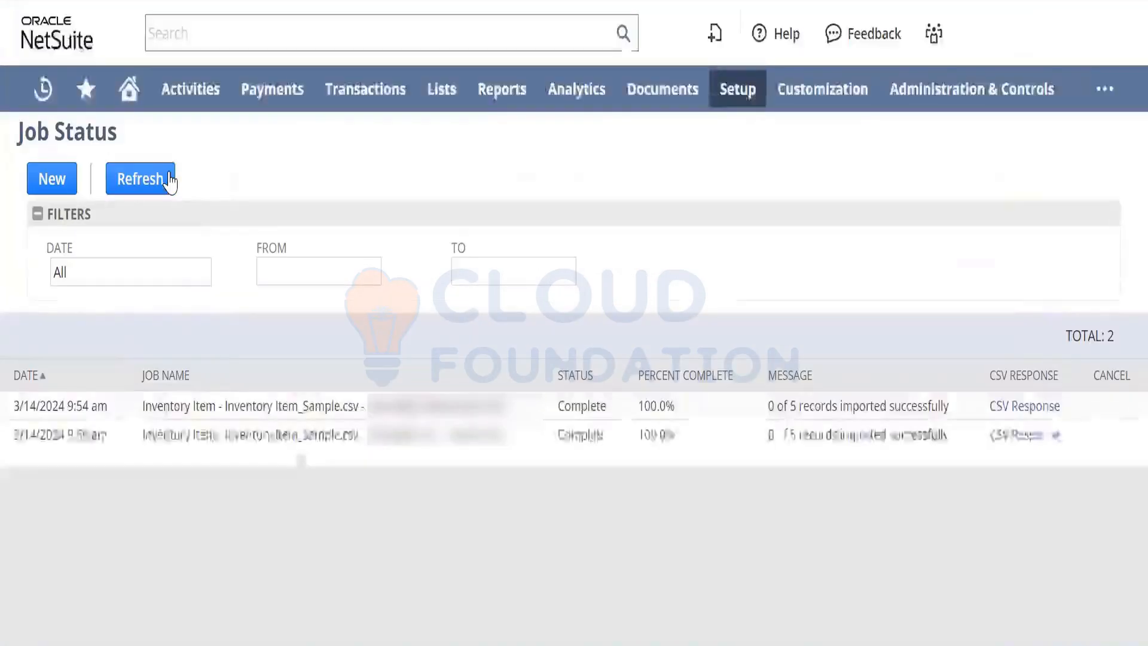
double_click(862, 435)
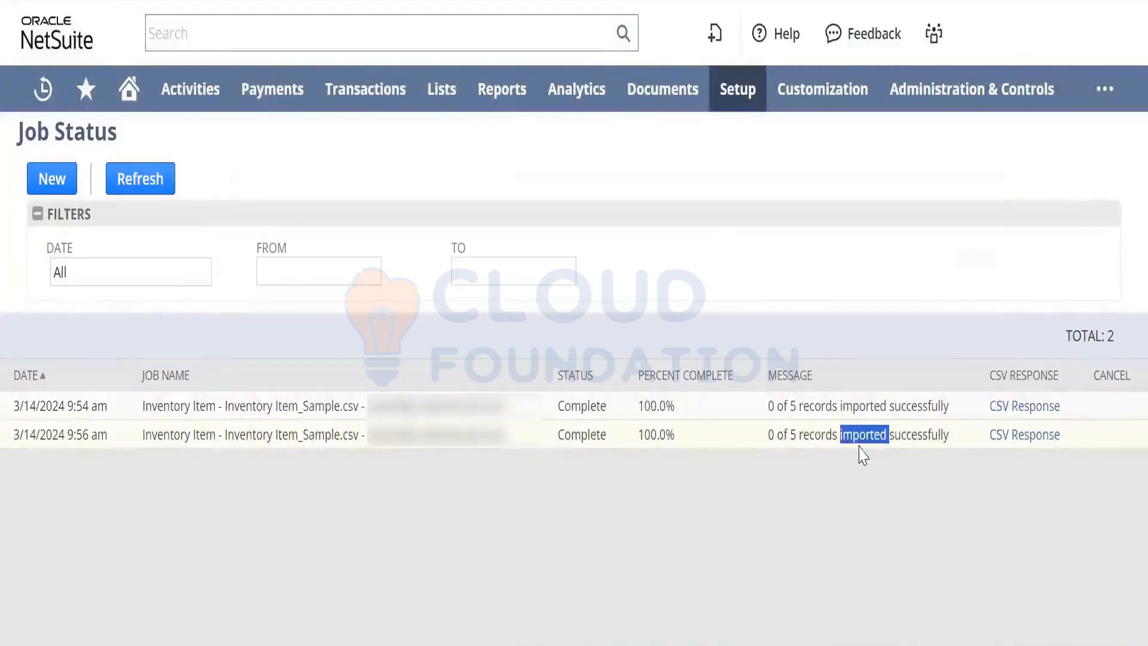
Open the latest import's CSV response, read the full error text for the item rows, then close it and return to NetSuite
click(998, 442)
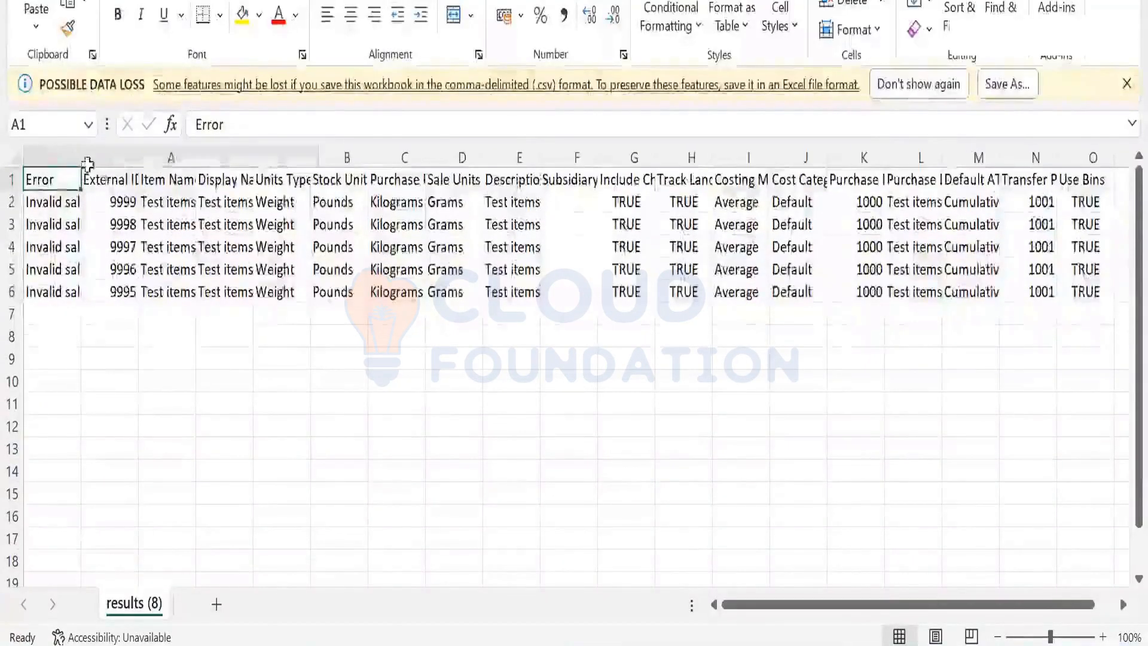
double_click(88, 162)
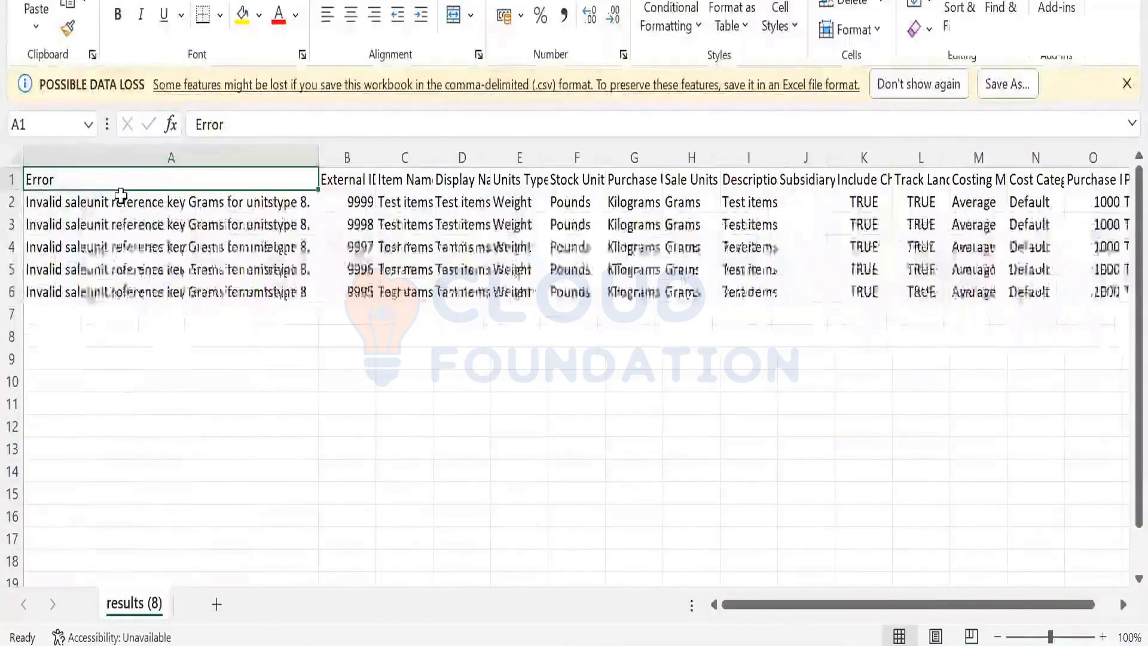
click(121, 194)
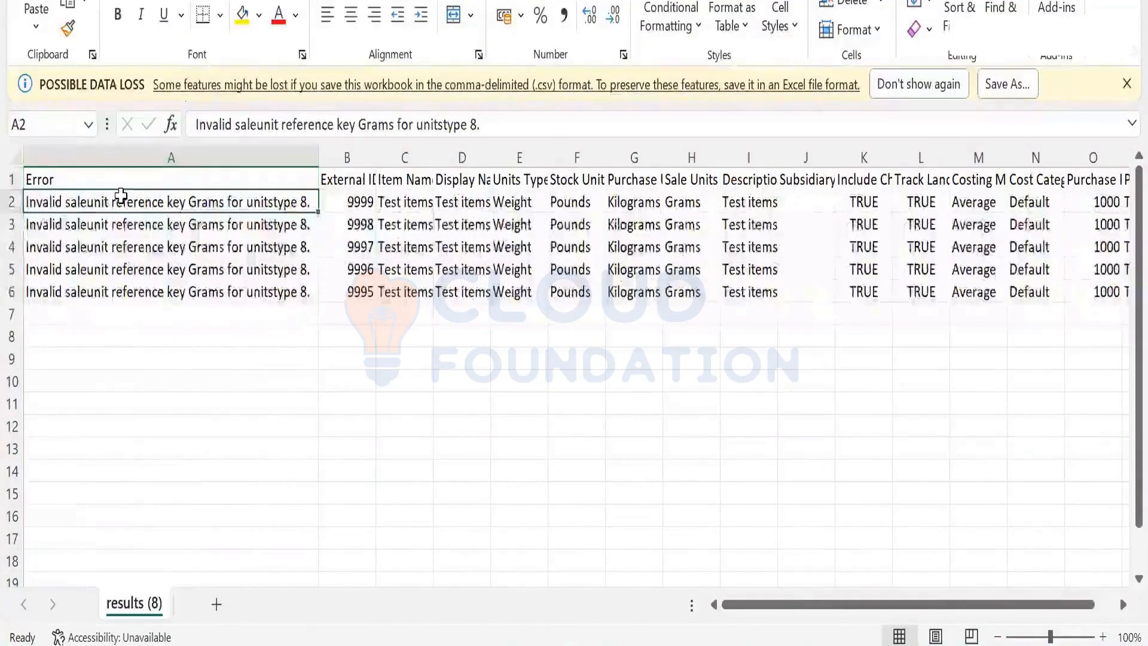
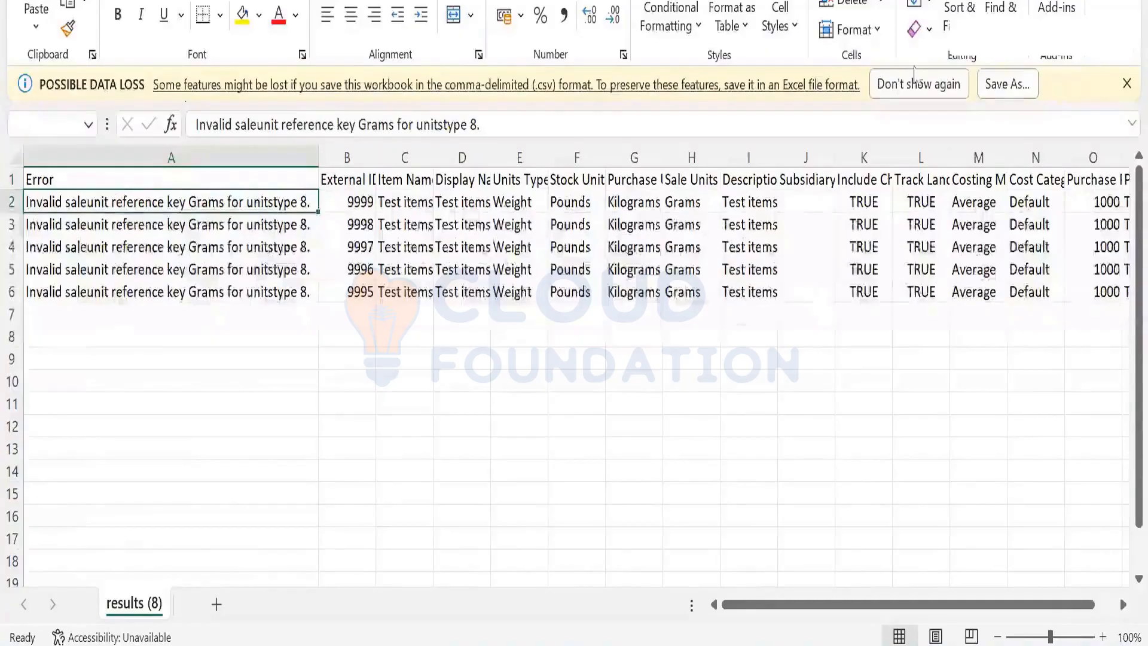
key(ctrl+w)
click(591, 298)
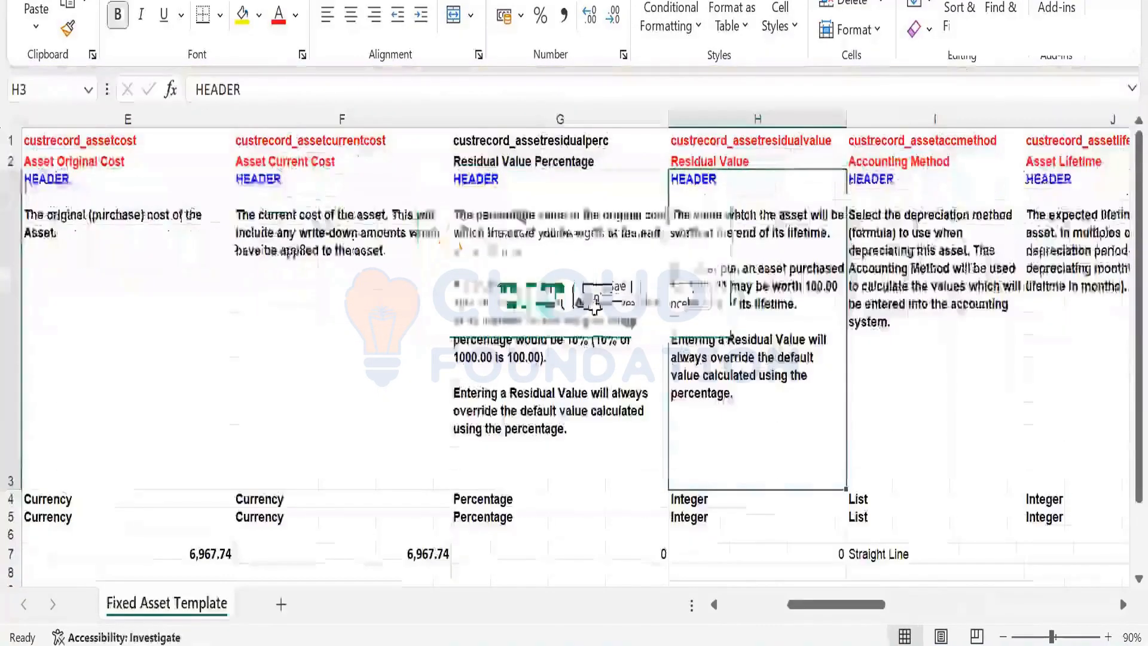
key(alt+Tab)
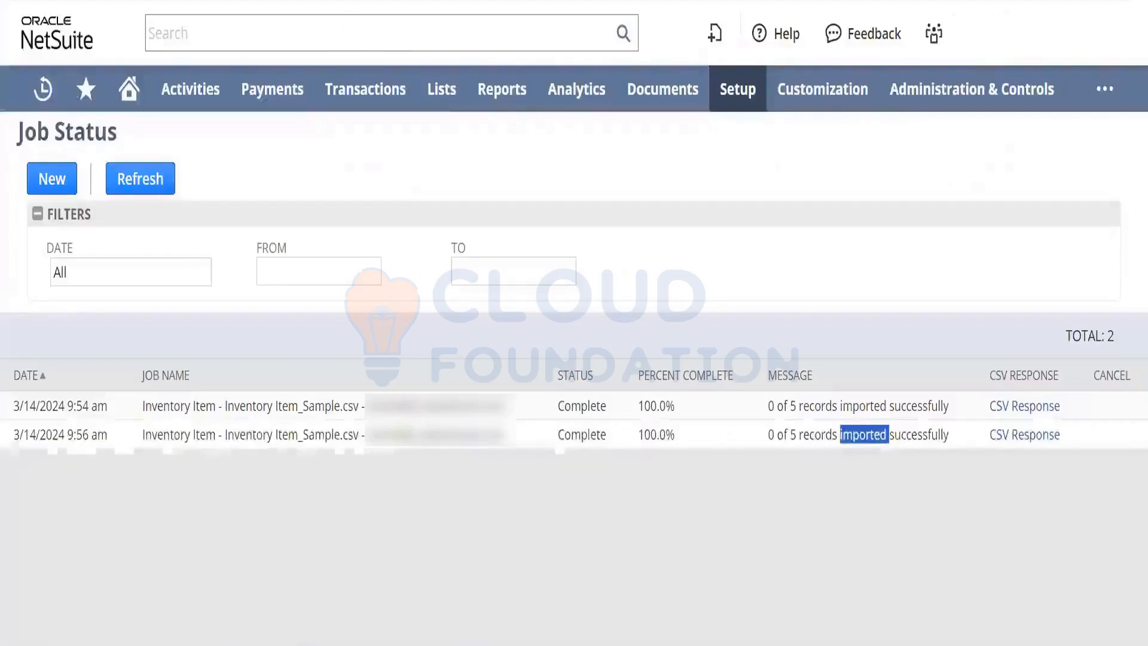
Go to the Units of Measure list and open the Weight units type for editing
mouse_move(453, 109)
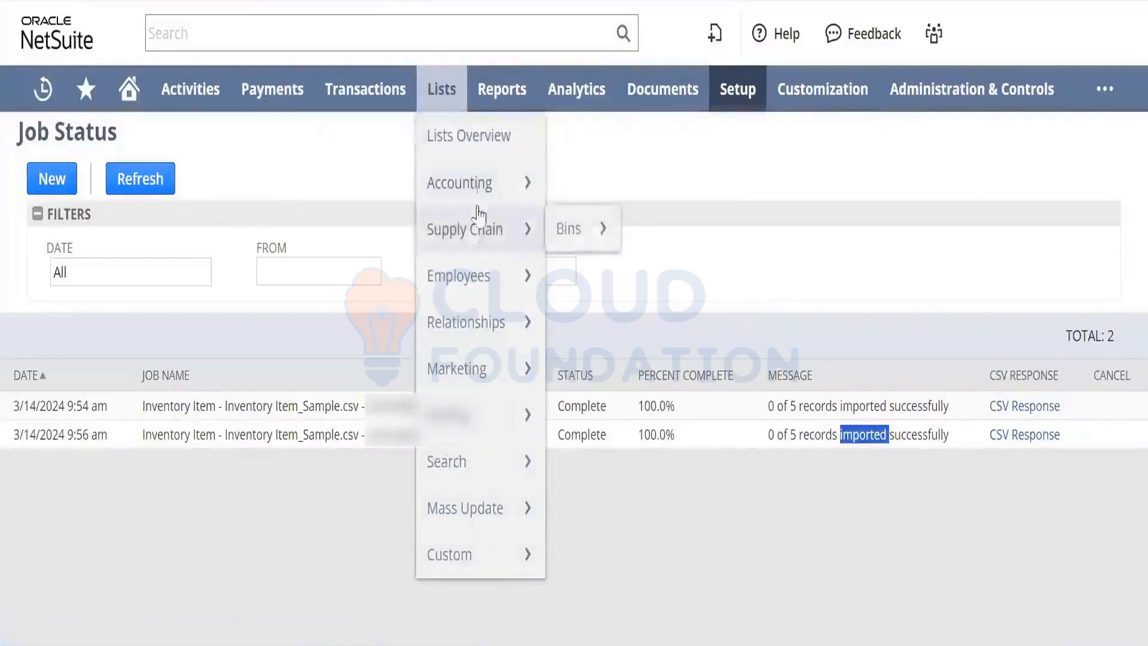
mouse_move(496, 188)
mouse_move(679, 401)
mouse_move(678, 442)
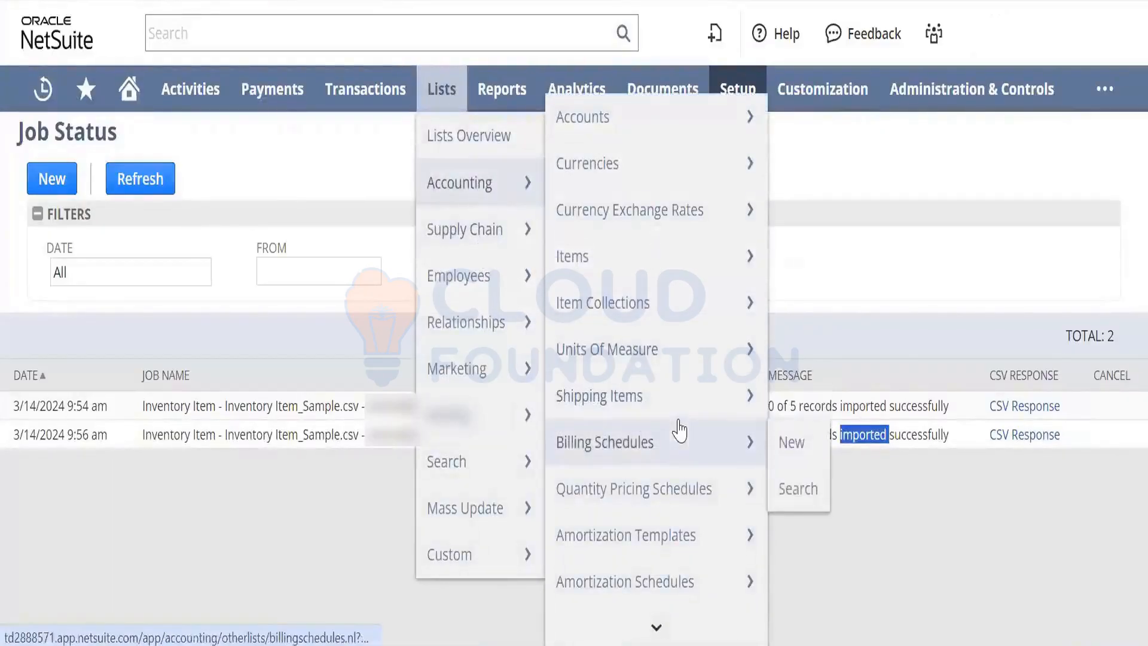
click(673, 358)
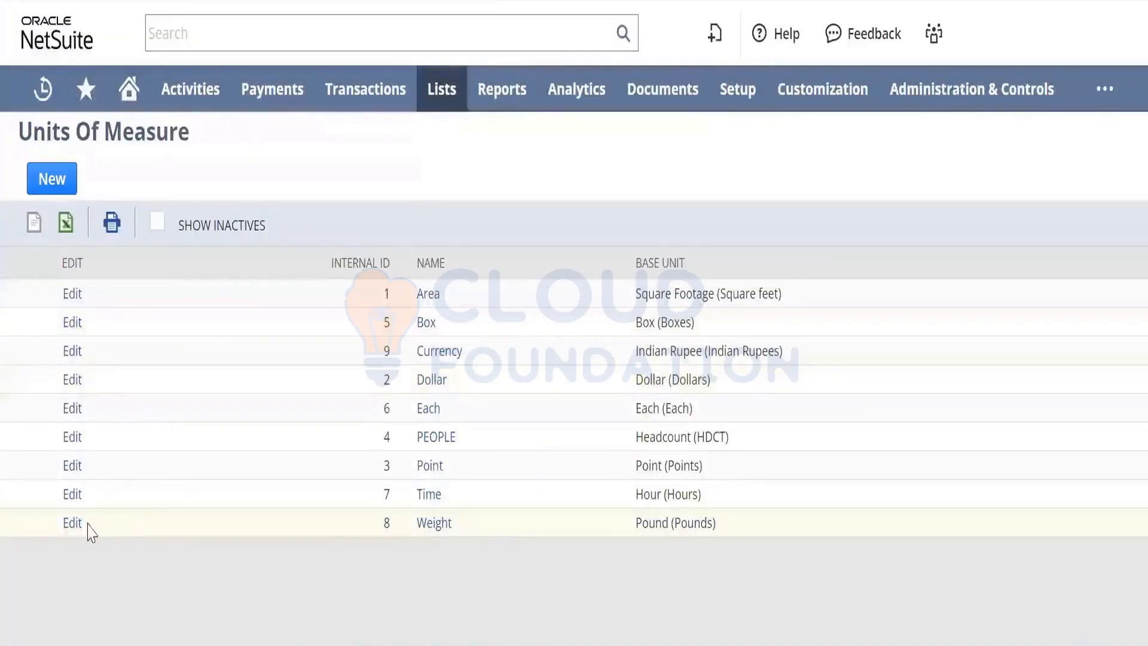
click(74, 524)
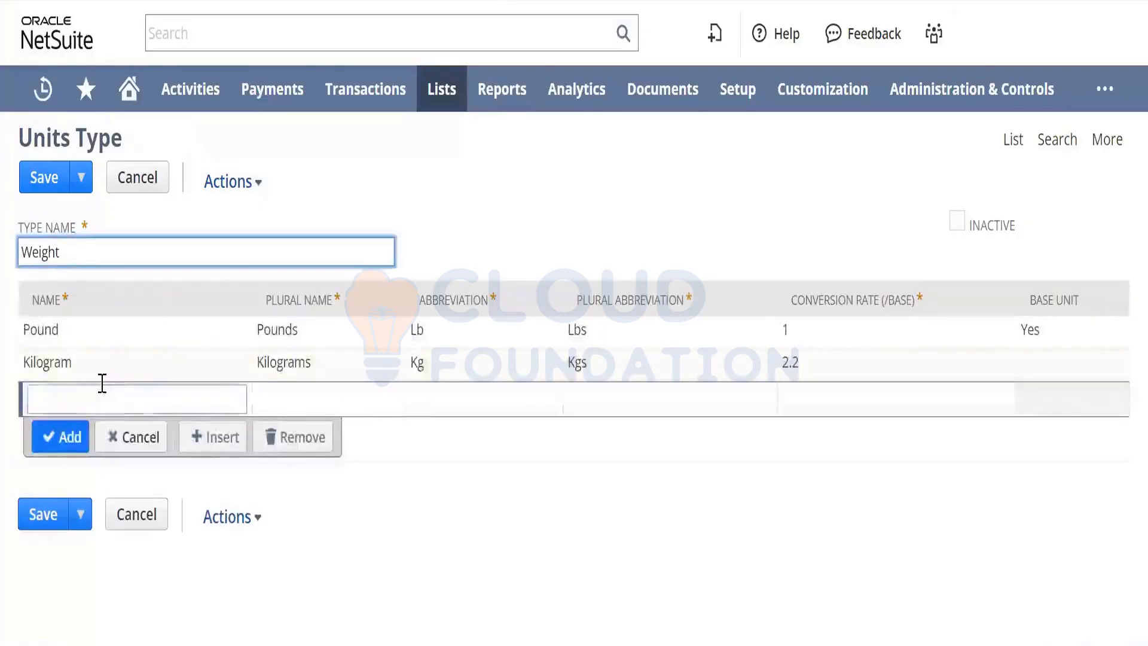
Add a Grams unit with plural name Grams, abbreviation Gr, plural abbreviation Grs and conversion rate 2200, and save the Weight units type
click(102, 384)
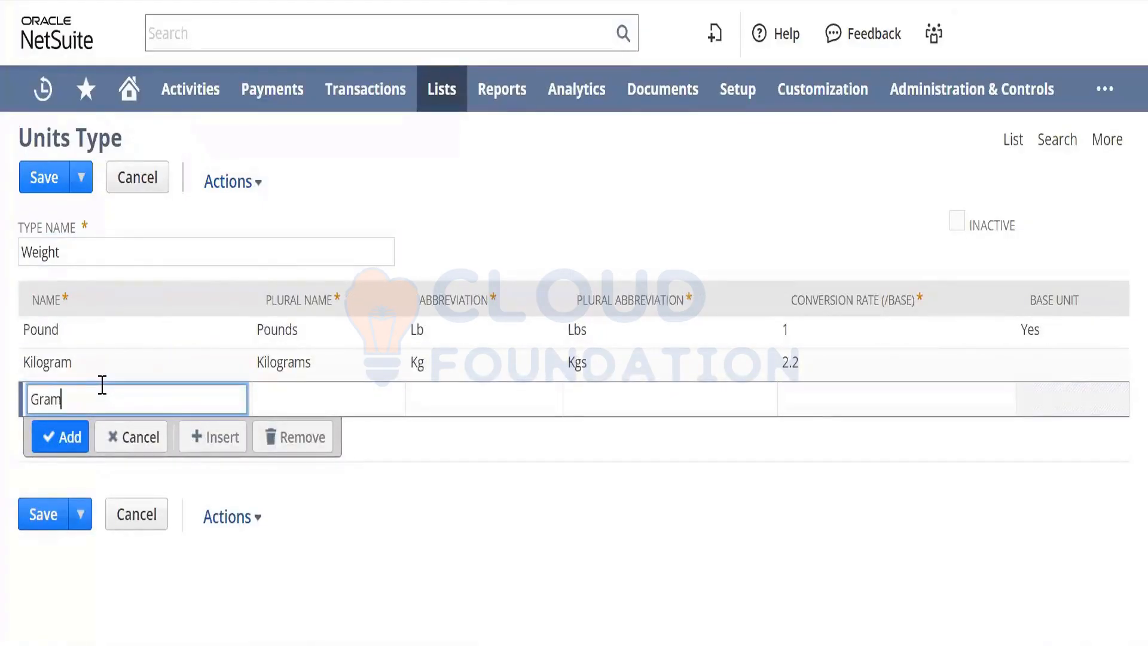
key(Tab)
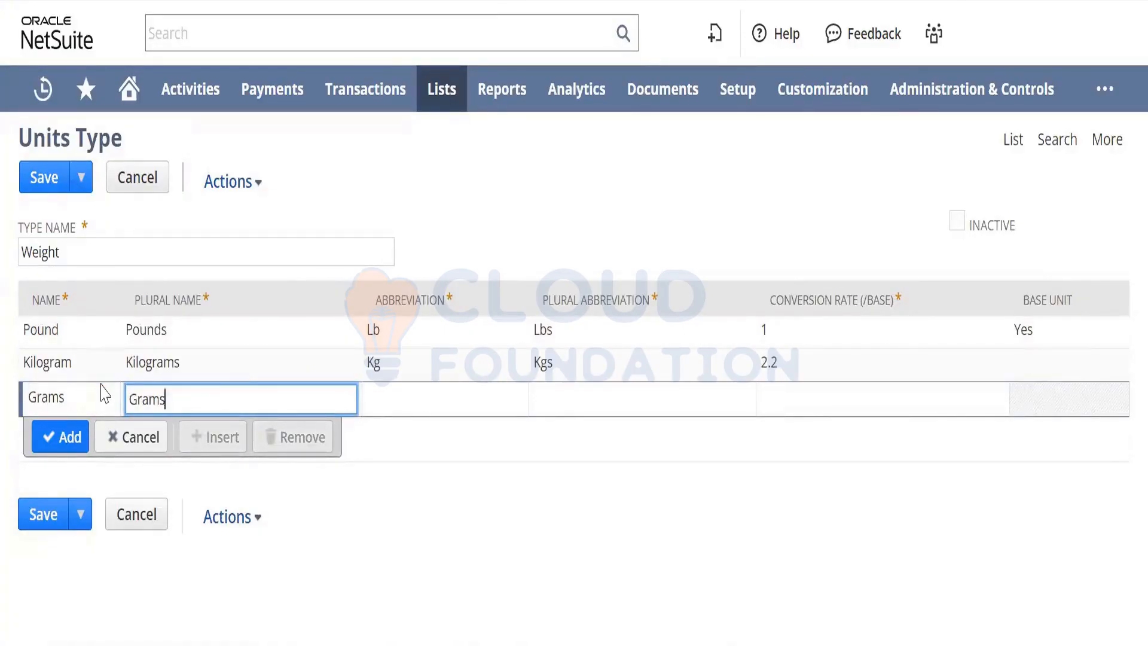
key(Tab)
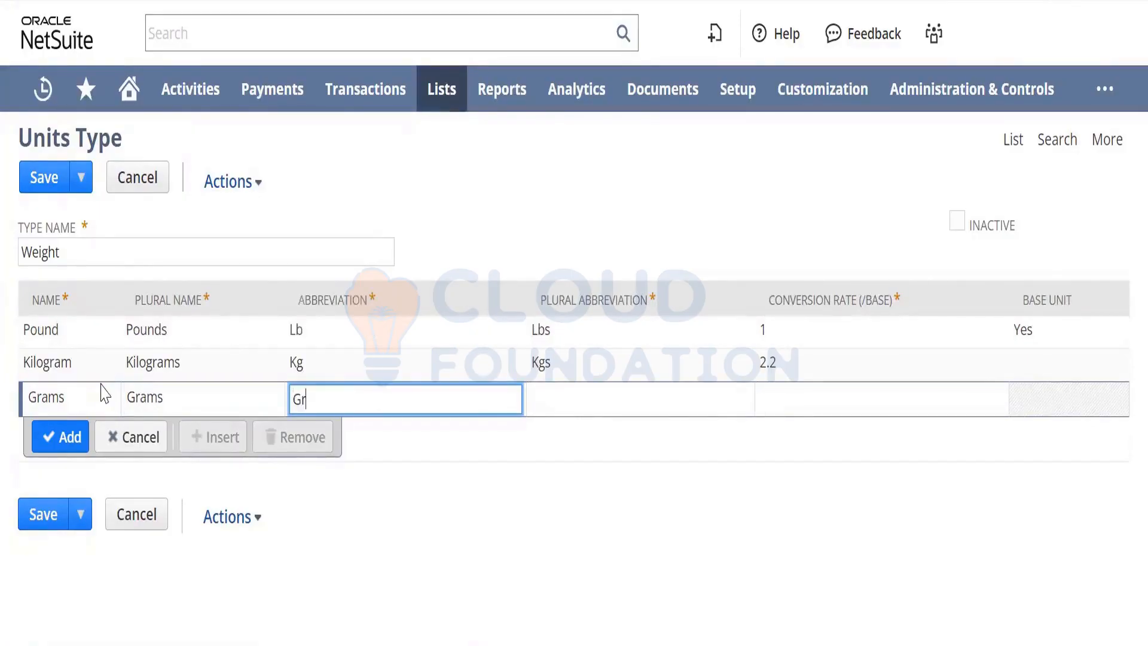
key(Tab)
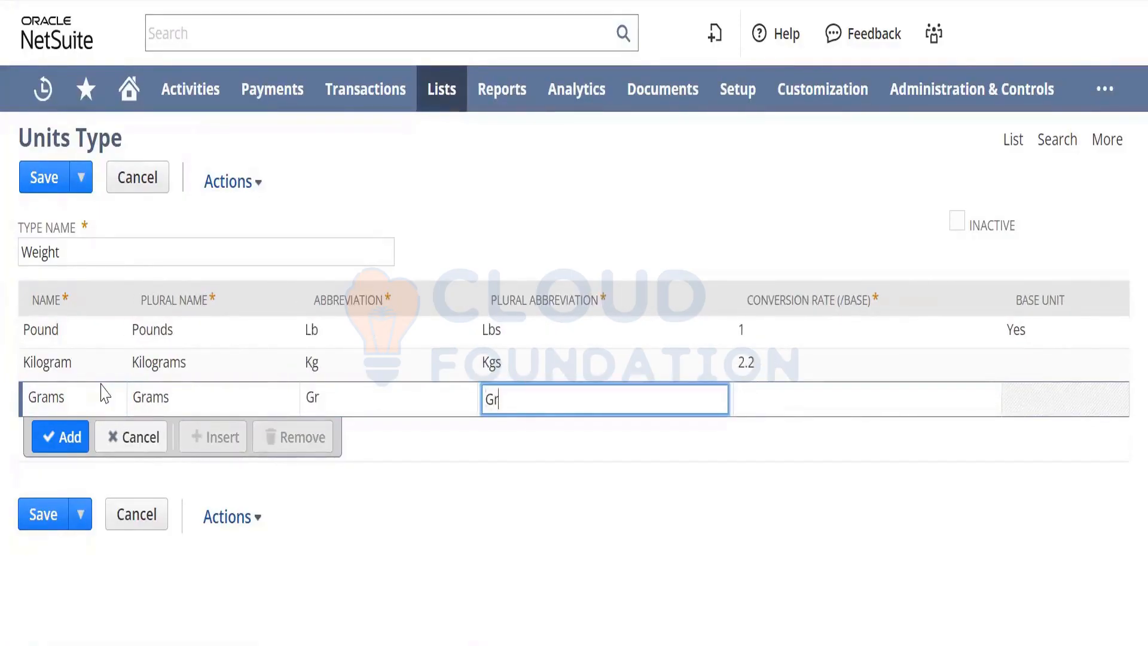
key(Tab)
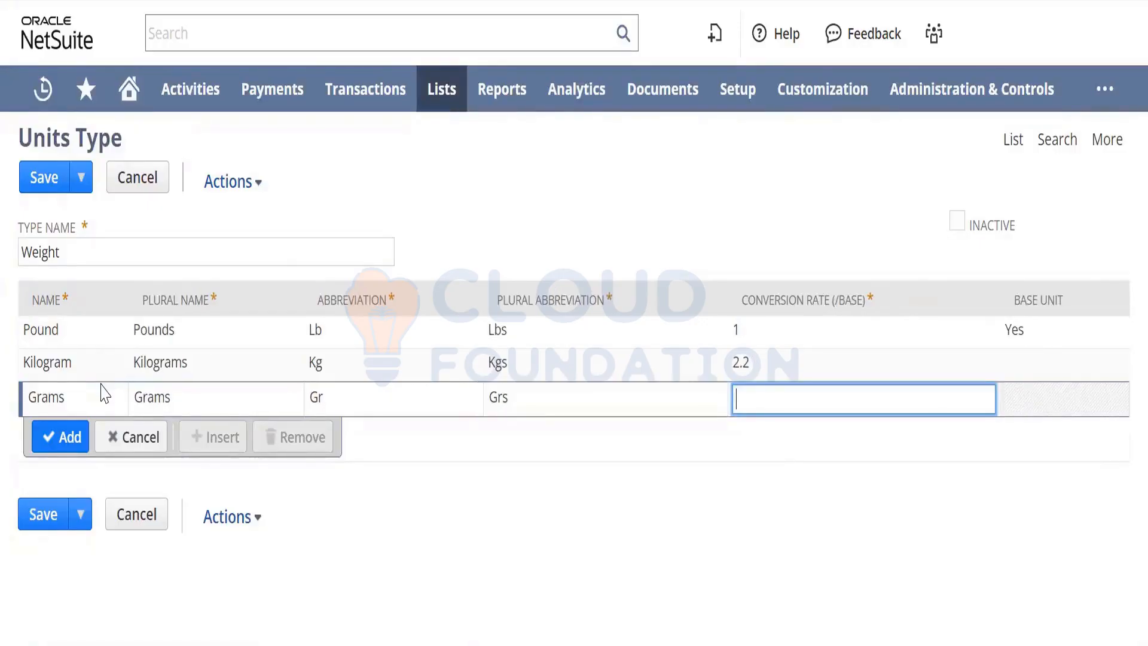
text(2200)
click(45, 442)
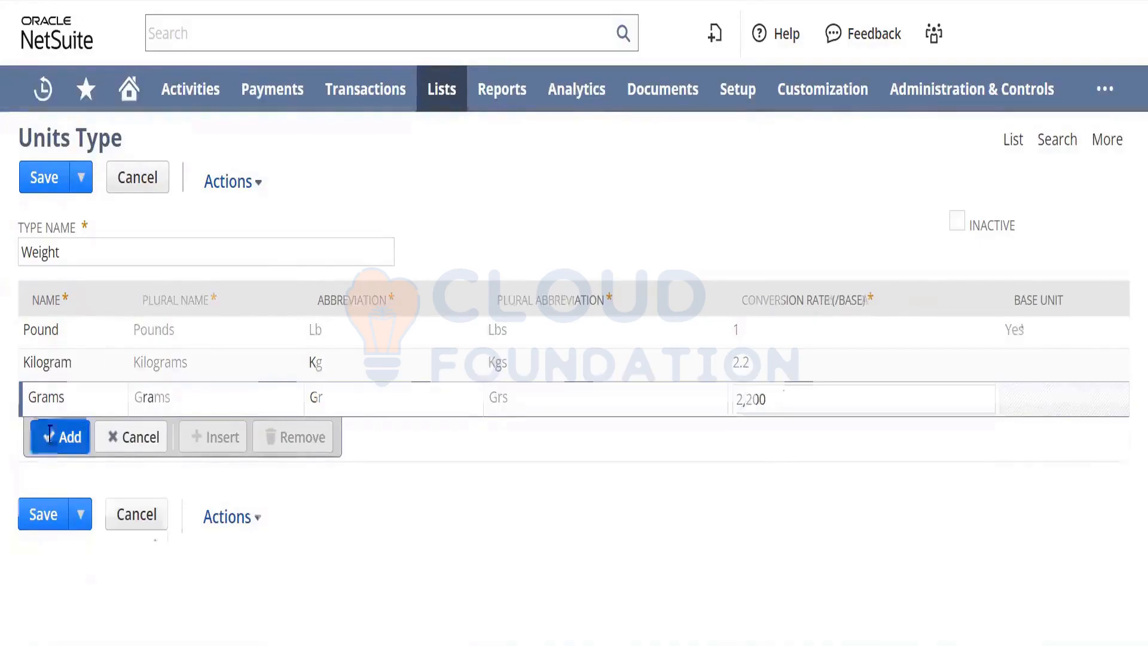
click(49, 547)
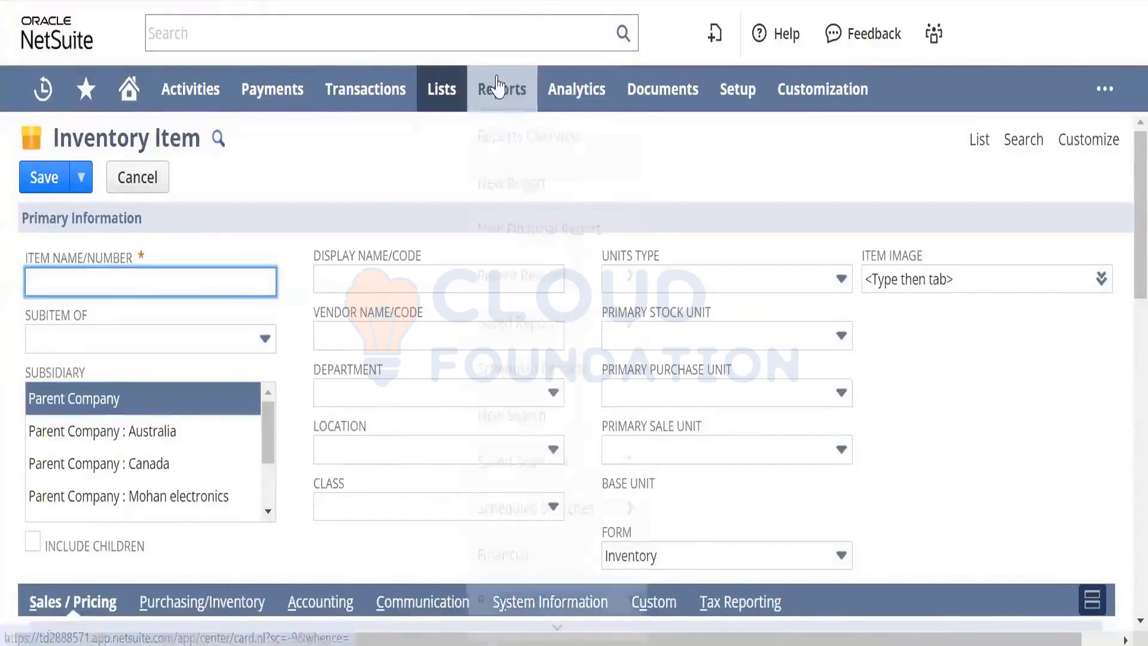
Open the saved CSV imports list and find the entry "Inventory Item_Mapping latest" by searching for "latest"
mouse_move(718, 110)
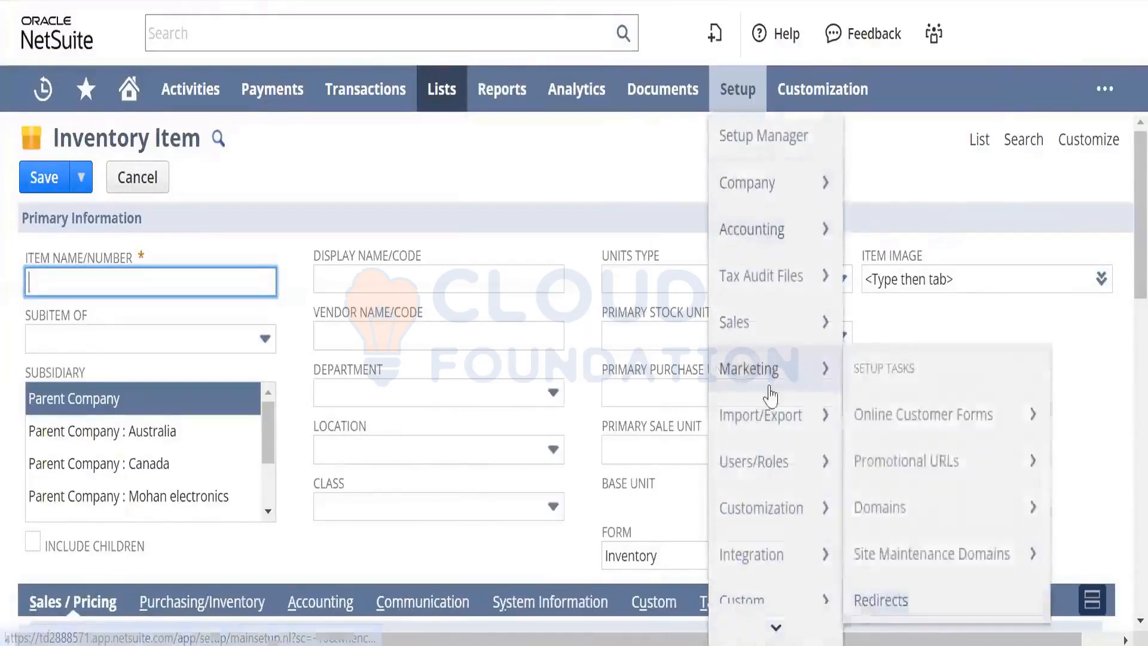
mouse_move(777, 377)
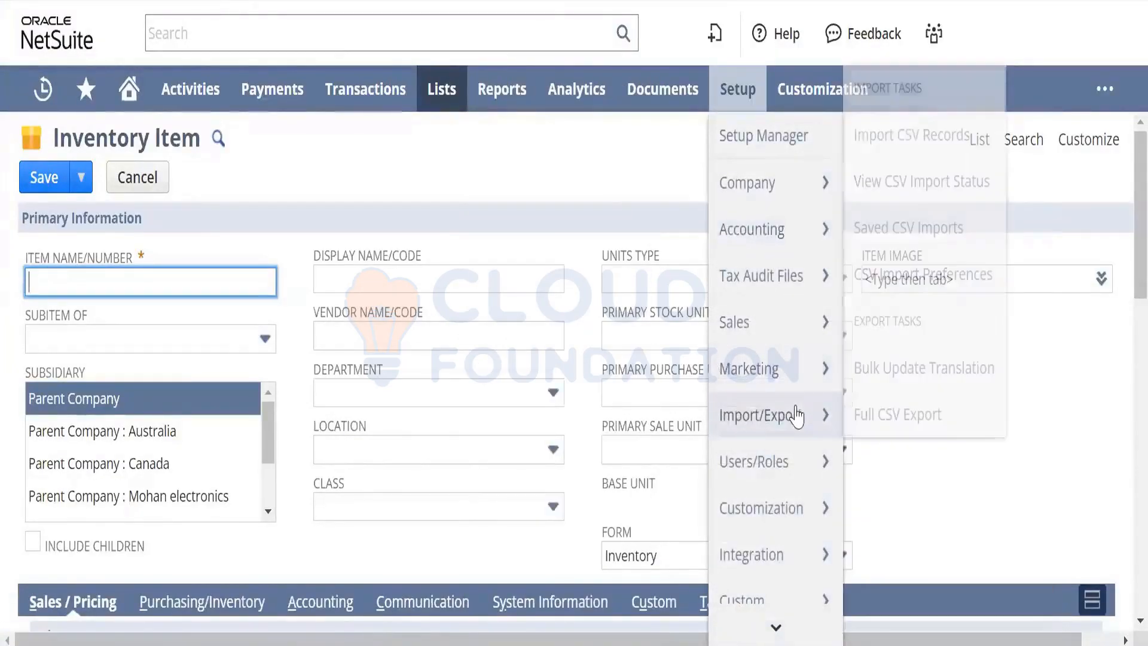
mouse_move(794, 412)
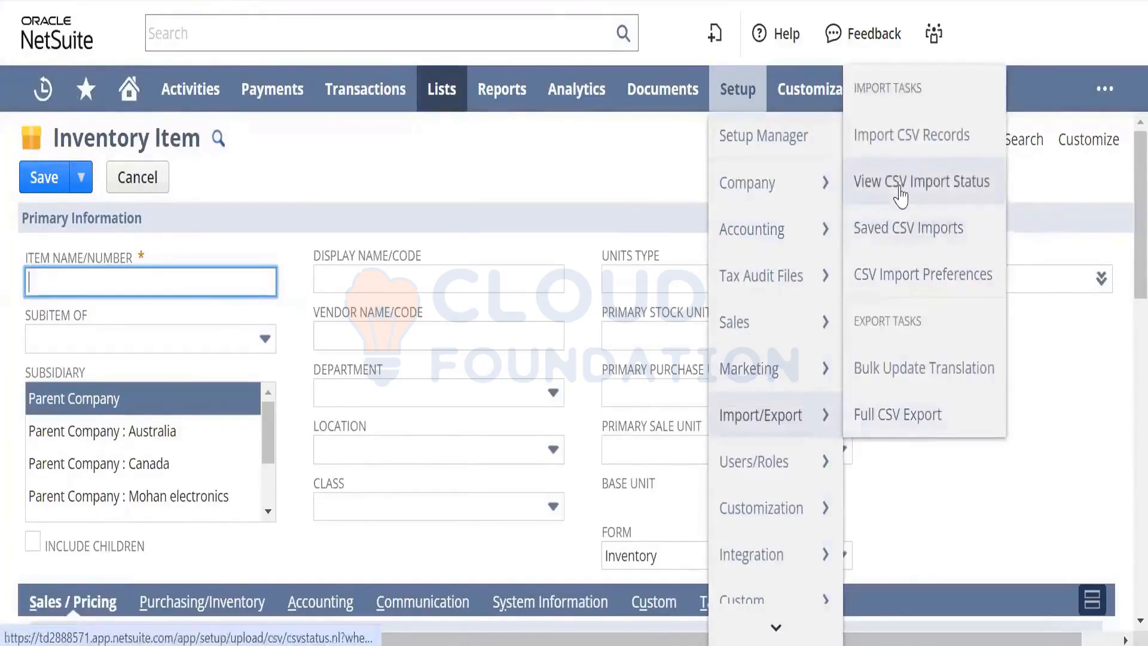
click(909, 234)
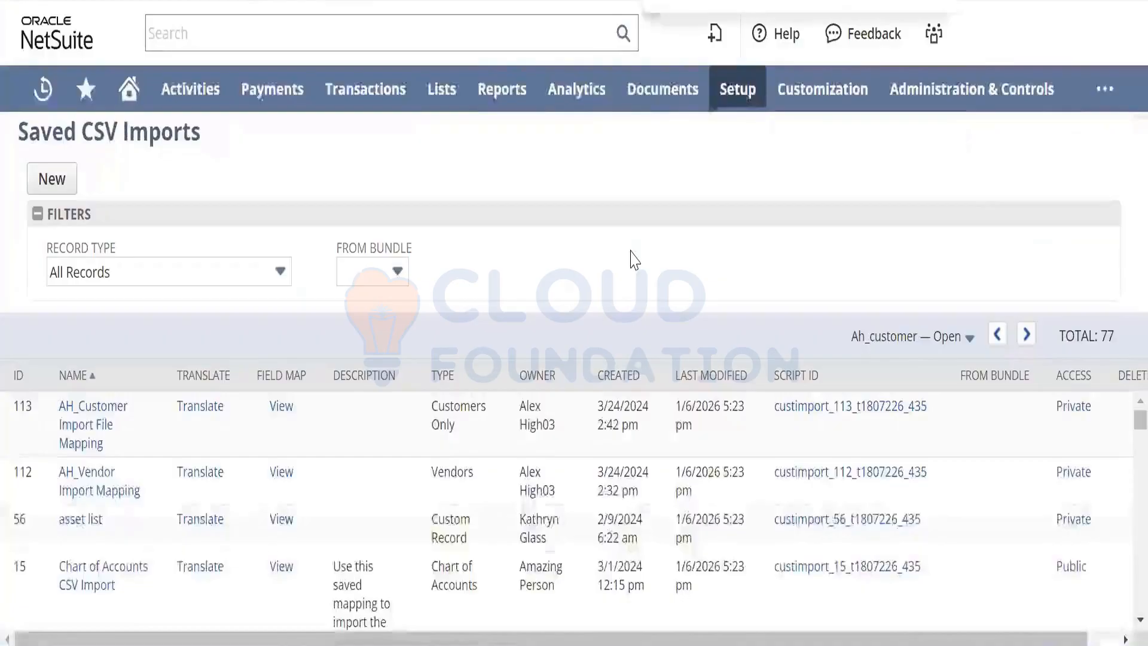
key(Return)
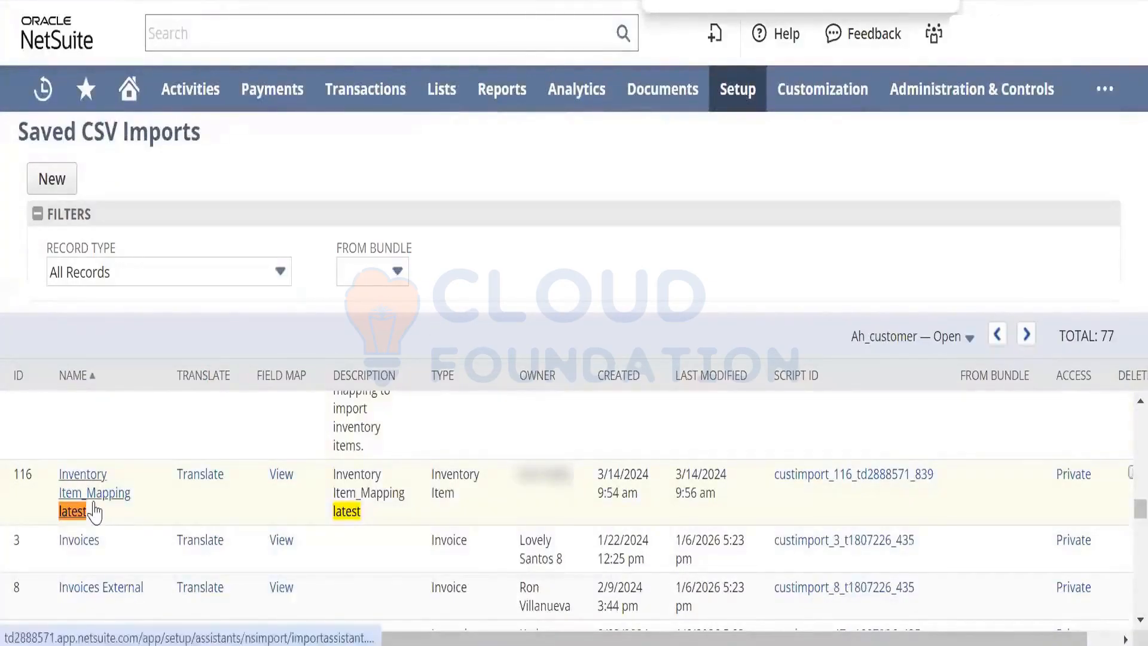
Review the field map of "Inventory Item_Mapping latest", close it and check the creation date
click(281, 474)
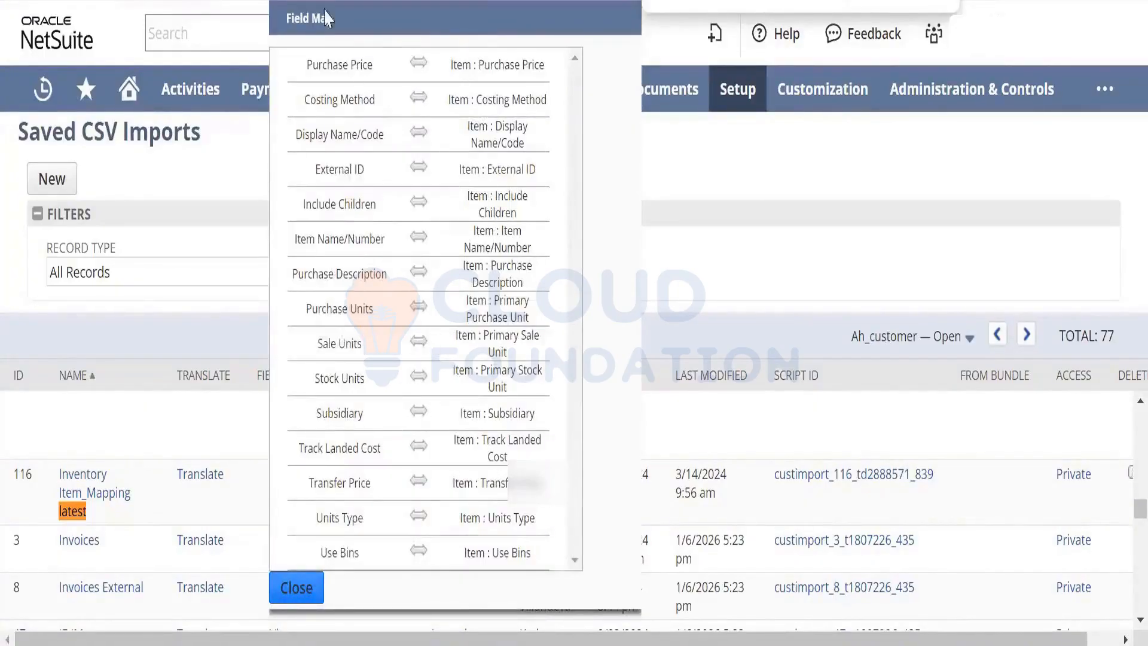
click(305, 576)
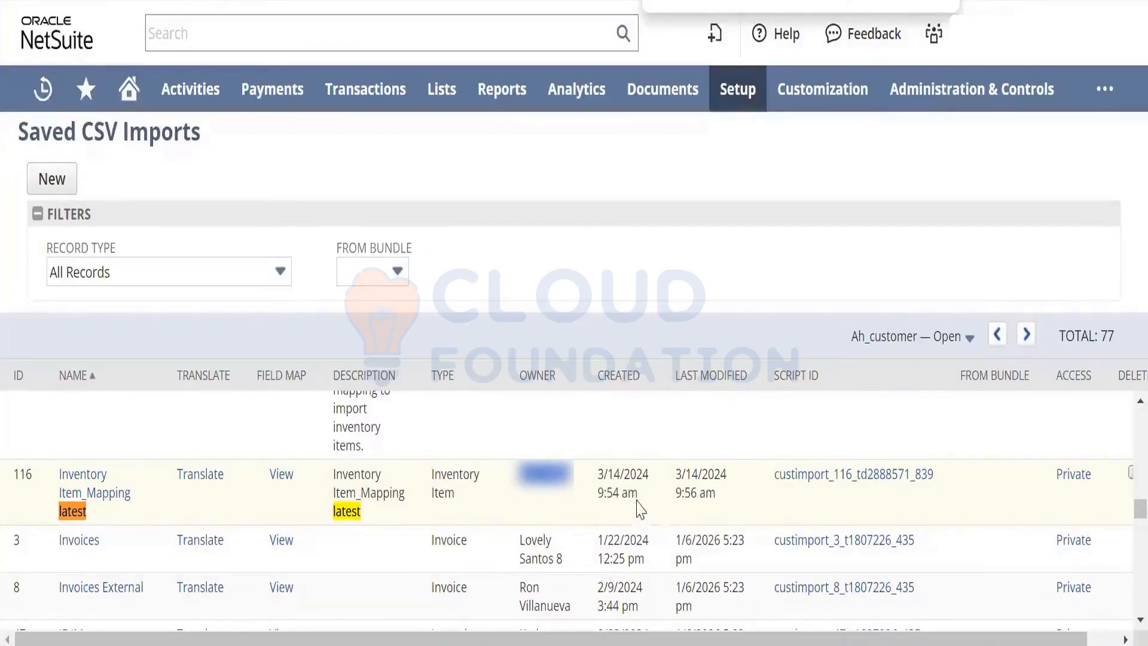
drag(639, 499, 606, 480)
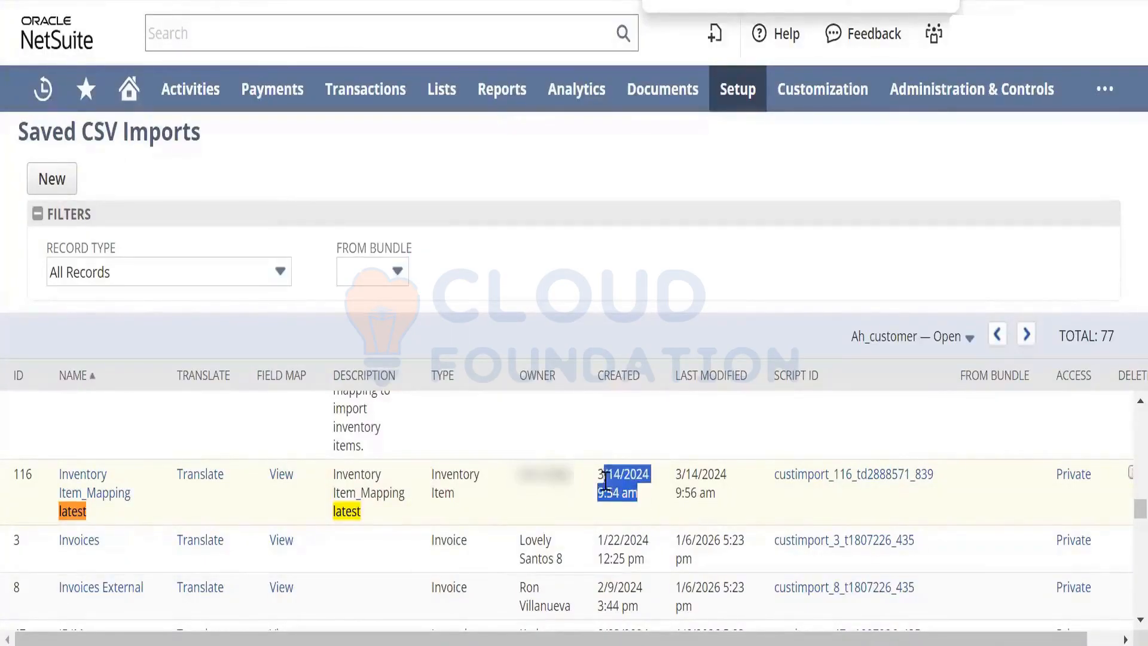
click(732, 515)
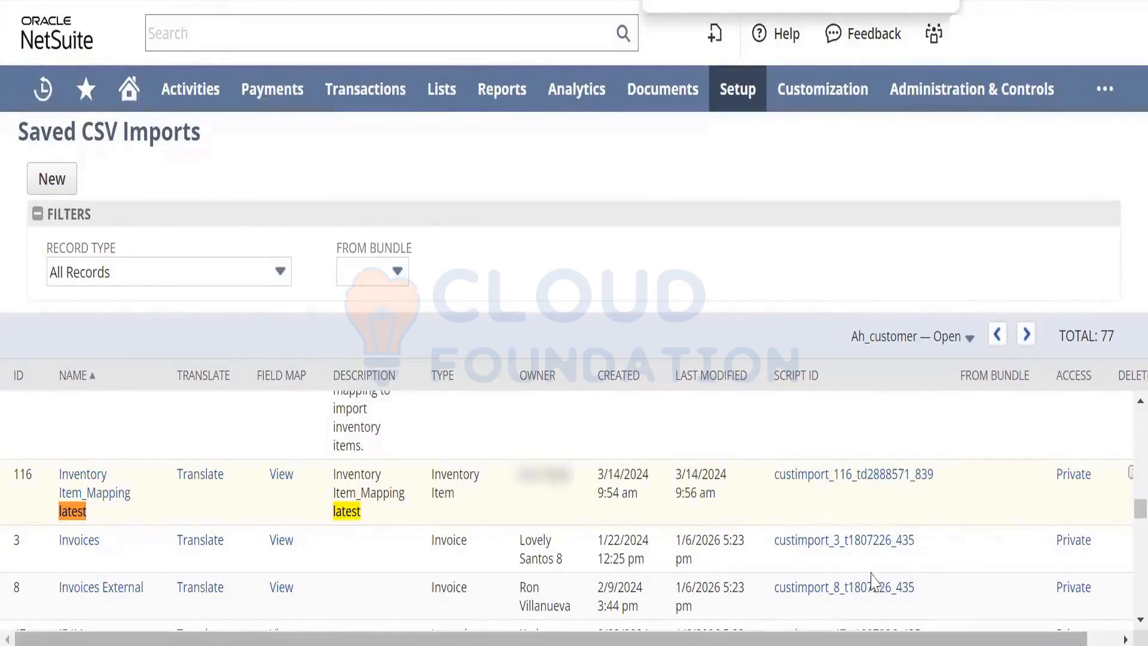
Change the access of the saved import "Inventory Item_Mapping latest" to public and save
drag(944, 641, 976, 643)
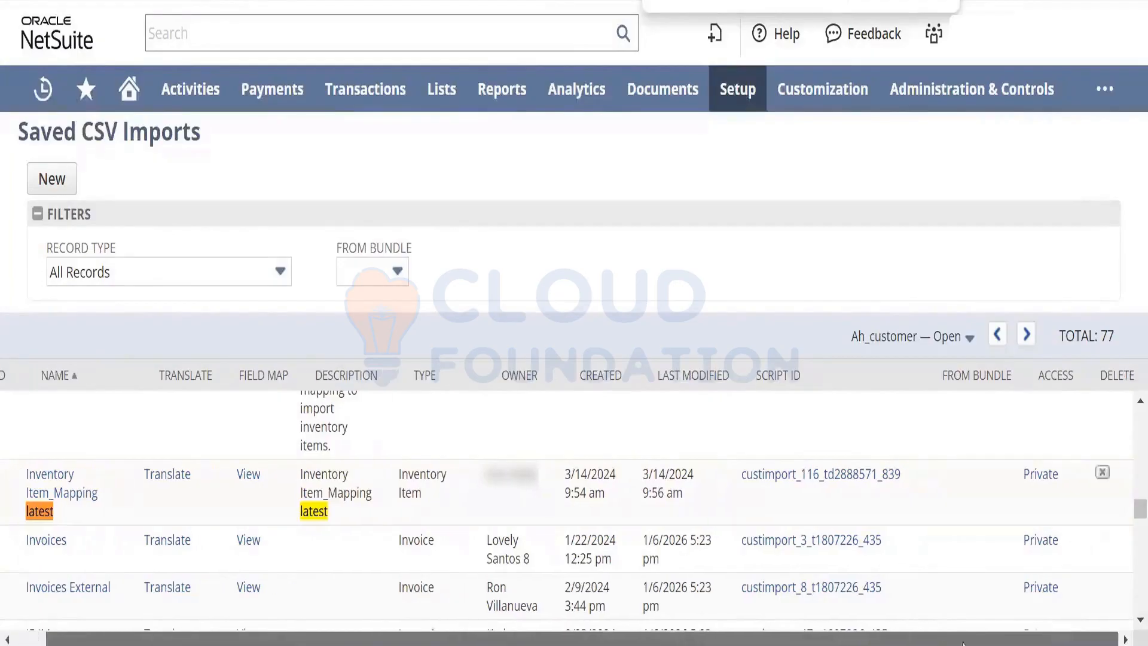
click(1035, 483)
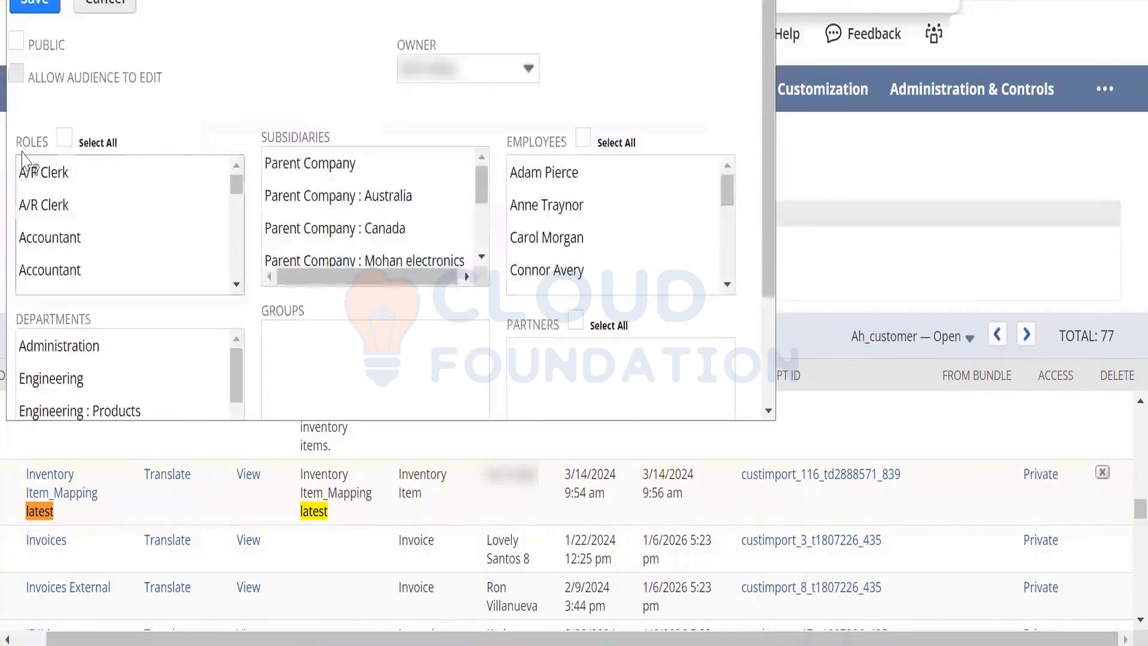
click(16, 41)
click(36, 8)
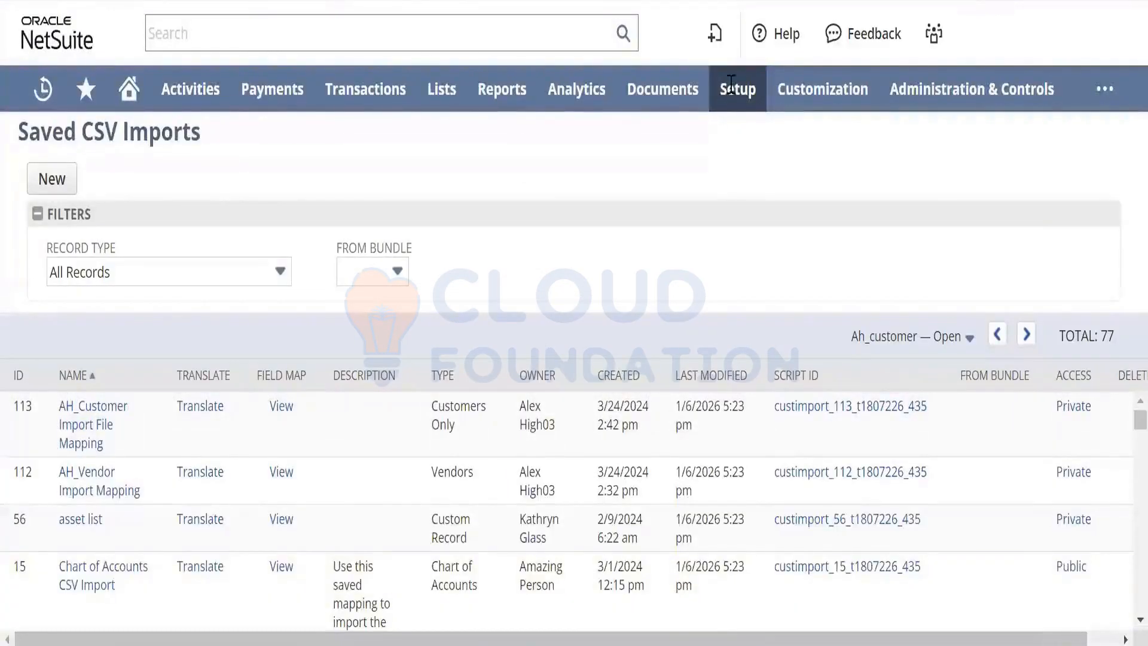
Find and open the saved import "Inventory Item_Mapping latest" and select Inventory Item_Sample.csv as its upload file
key(ctrl+f)
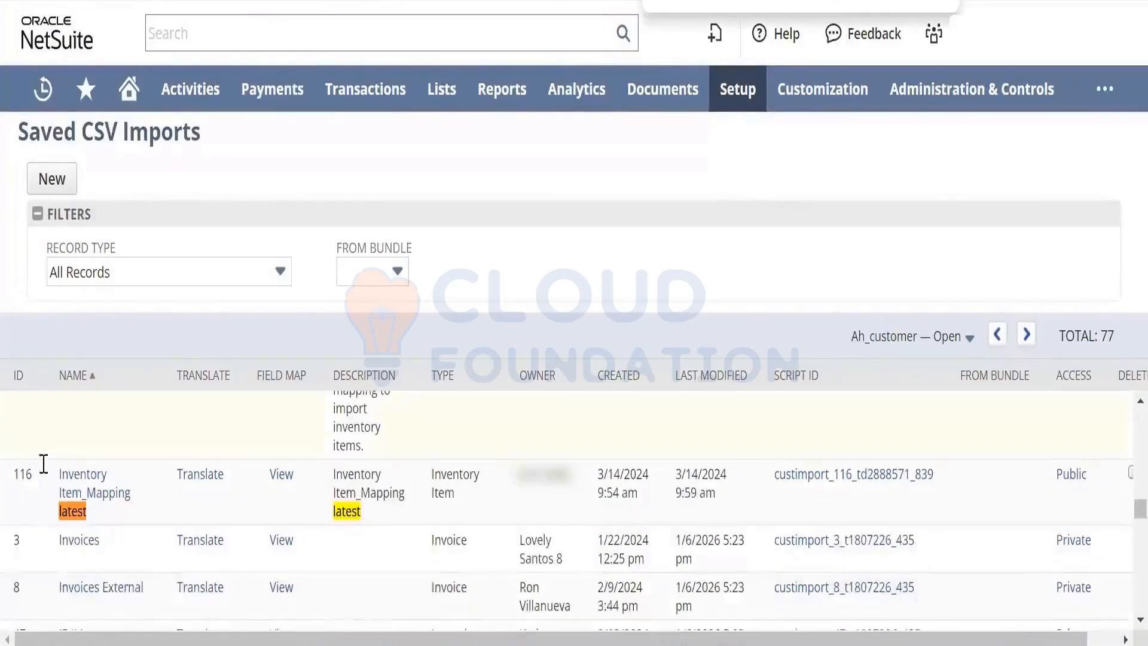
click(83, 494)
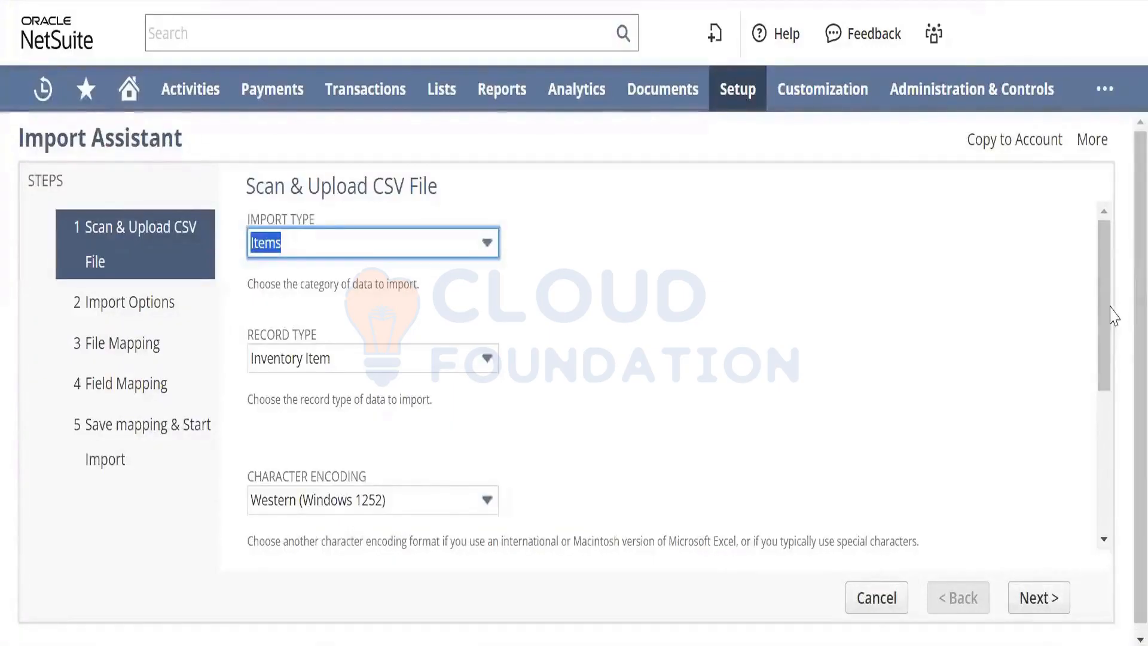
drag(1106, 313, 1107, 467)
click(315, 508)
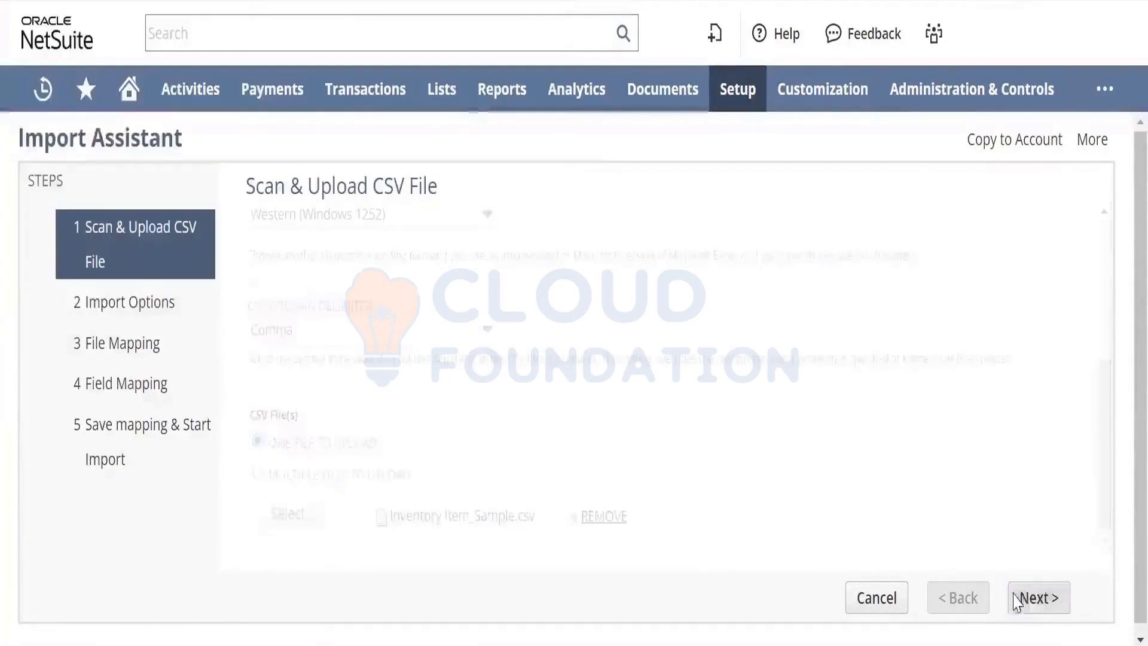
Set the import's data handling to Add and continue to the field mapping stage
click(1038, 597)
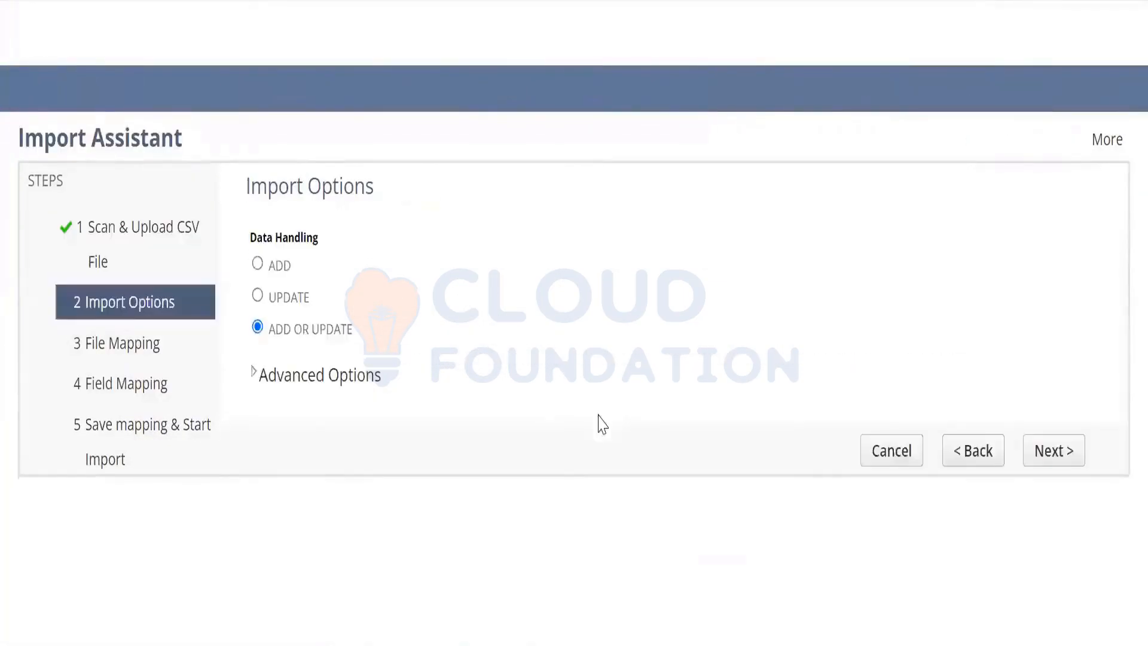
click(270, 266)
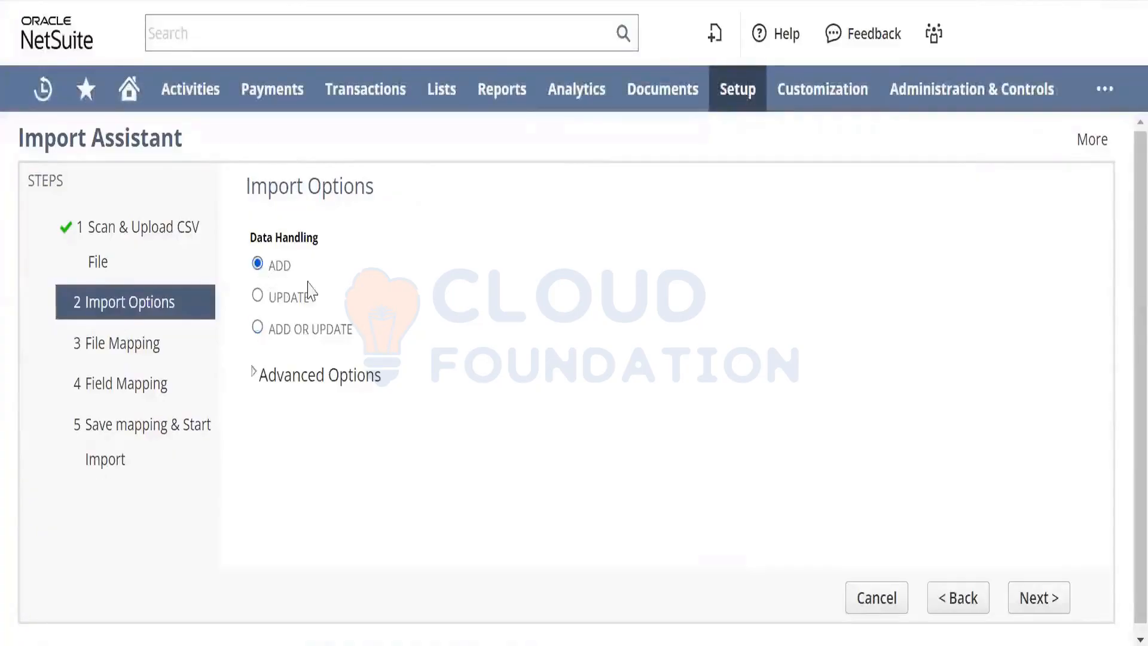
click(1055, 602)
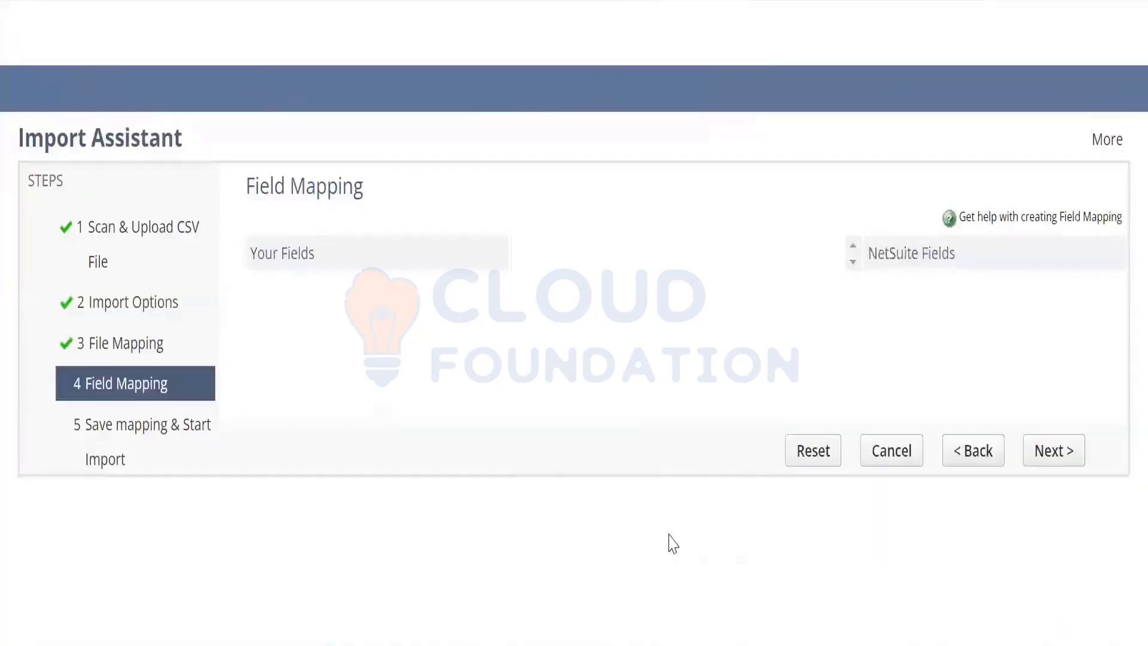
Set the default value of the required Tax Schedule field in the field mapping to Non Taxable
drag(466, 349, 472, 465)
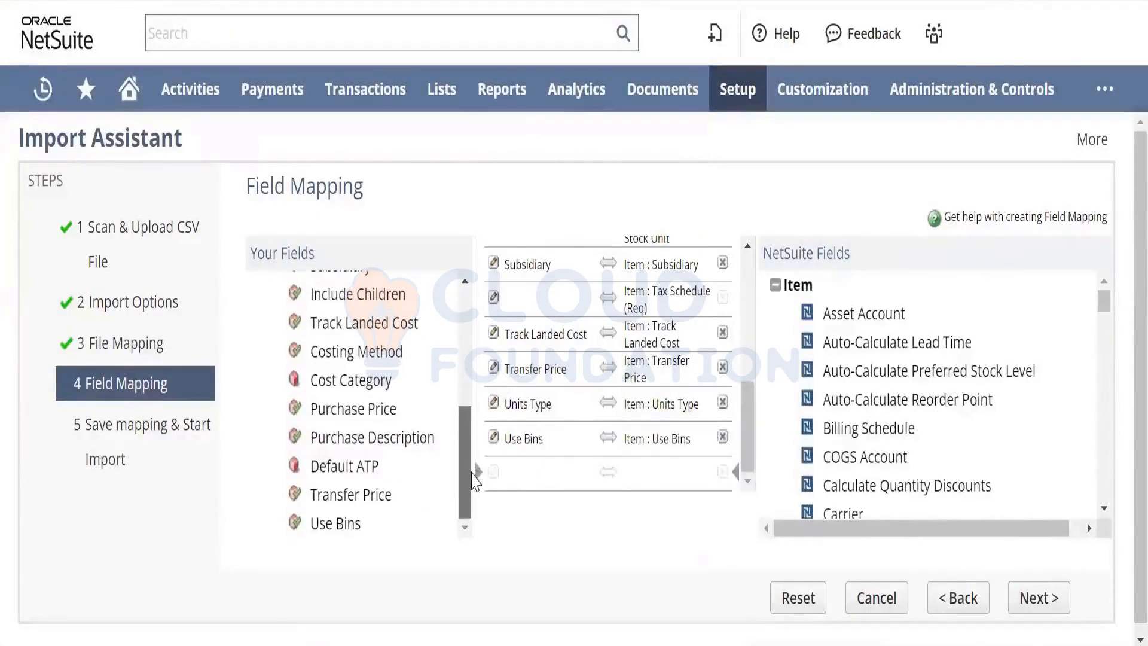
mouse_move(747, 460)
mouse_down()
mouse_move(755, 326)
mouse_move(752, 441)
mouse_up()
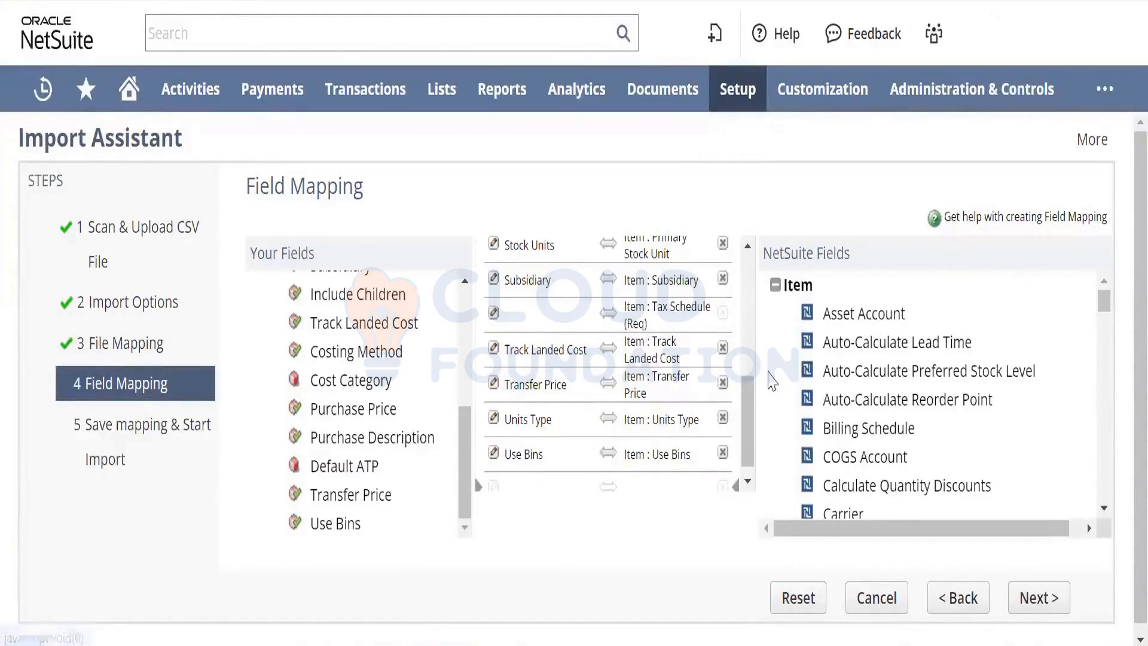
drag(749, 416, 749, 389)
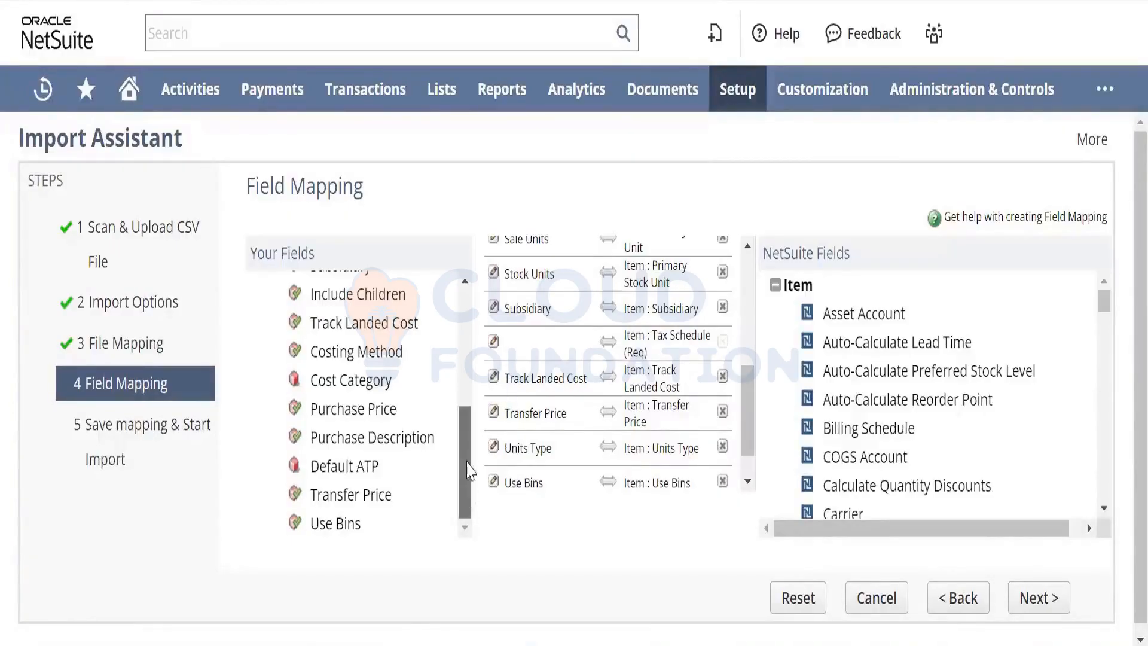
drag(465, 485, 469, 323)
click(467, 520)
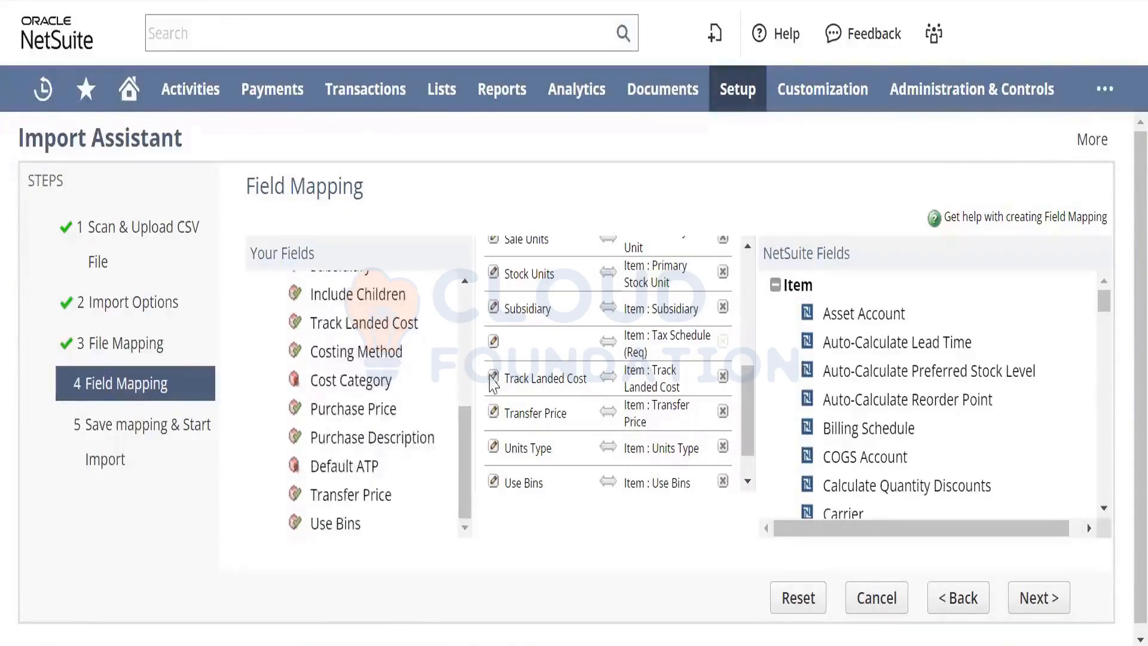
click(493, 342)
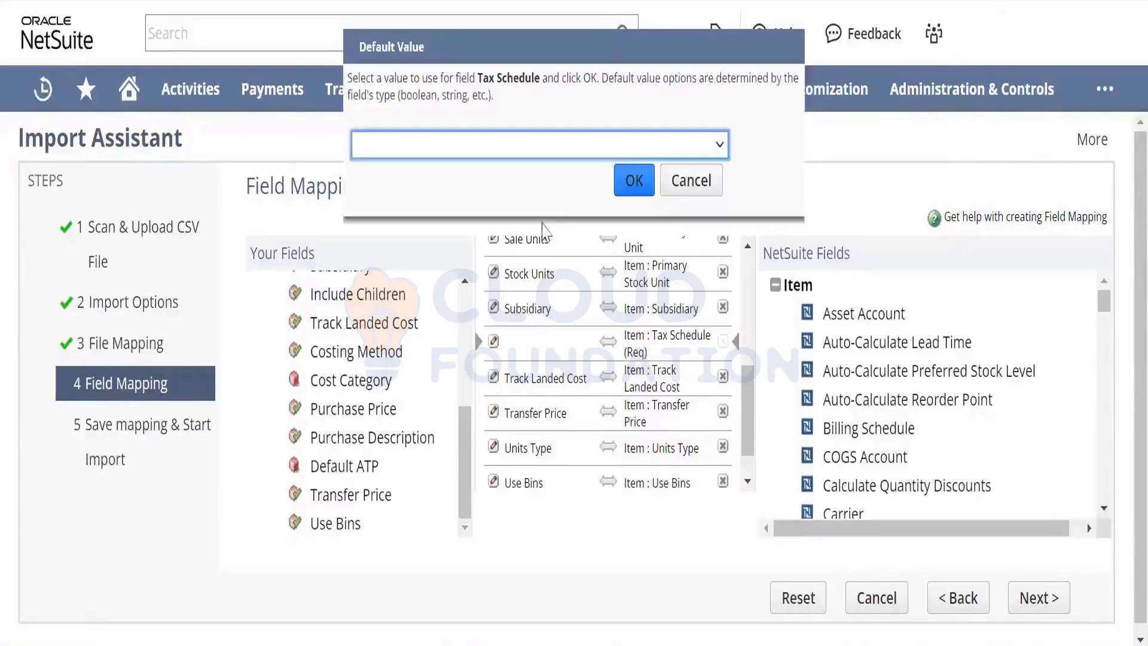
click(639, 149)
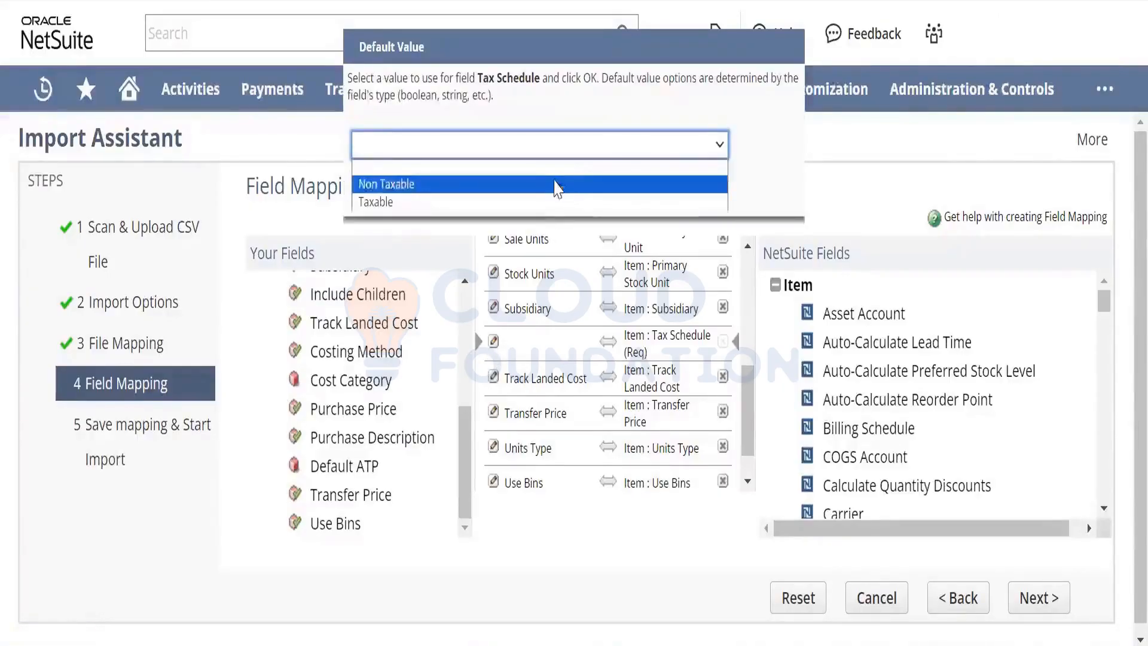
click(558, 186)
click(623, 181)
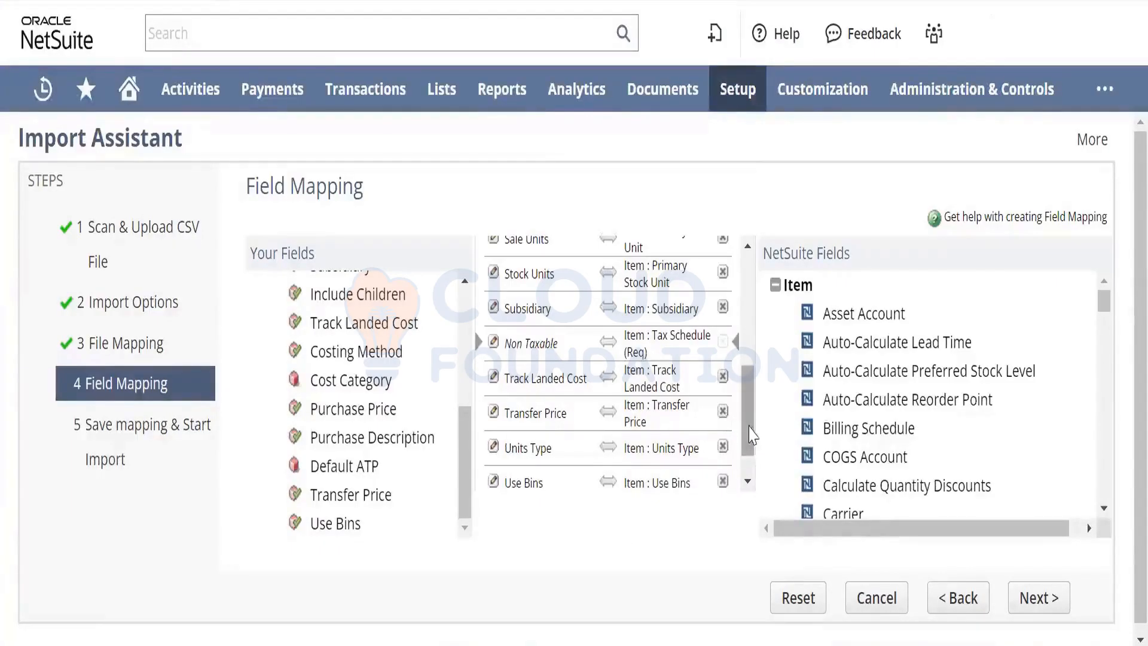
Review the remaining field mappings, continue to the final stage, and save and run the import under the map name "Inventory Item_Mapping latest"
scroll(750, 469, down, 1)
drag(750, 469, 747, 325)
scroll(744, 323, down, 2)
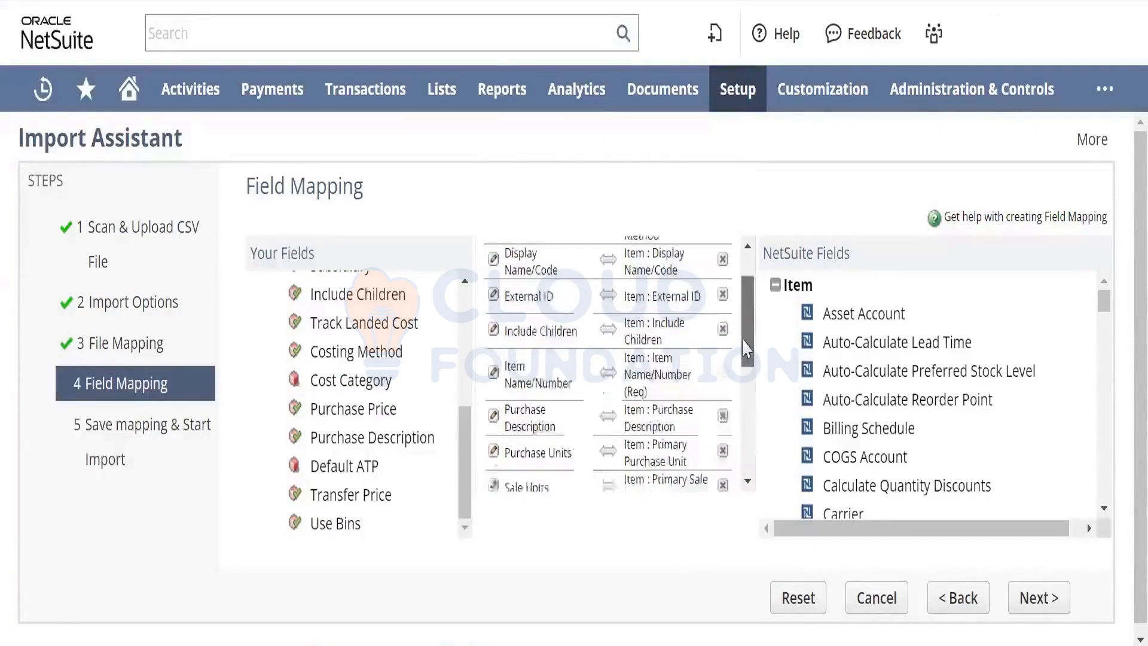
scroll(742, 337, up, 1)
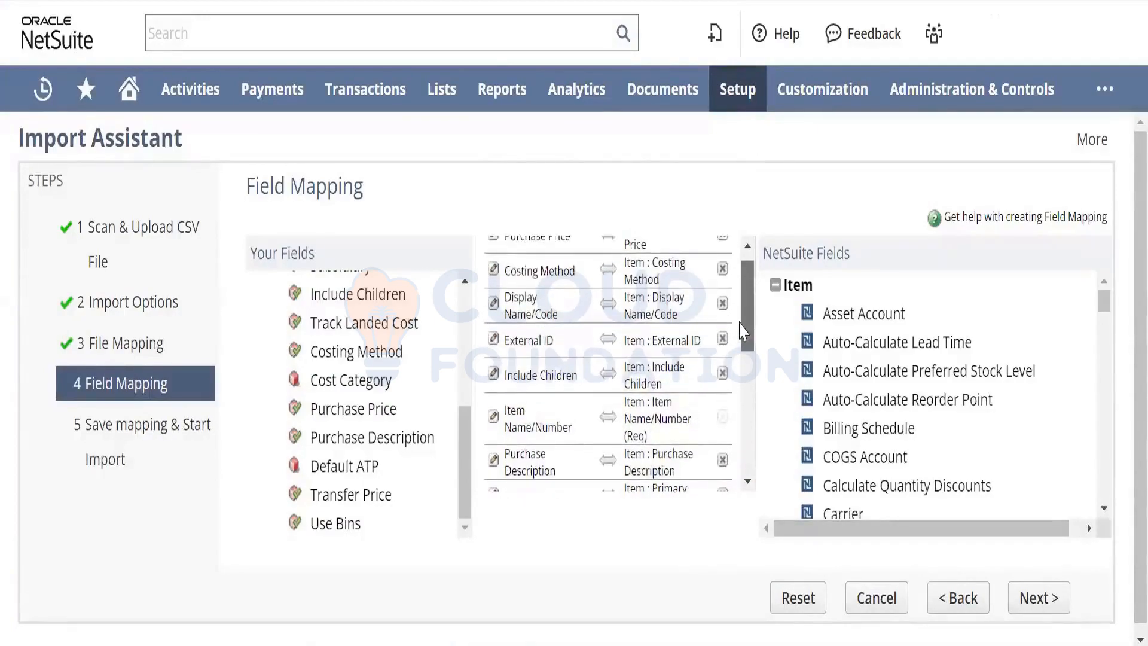
drag(743, 332, 745, 419)
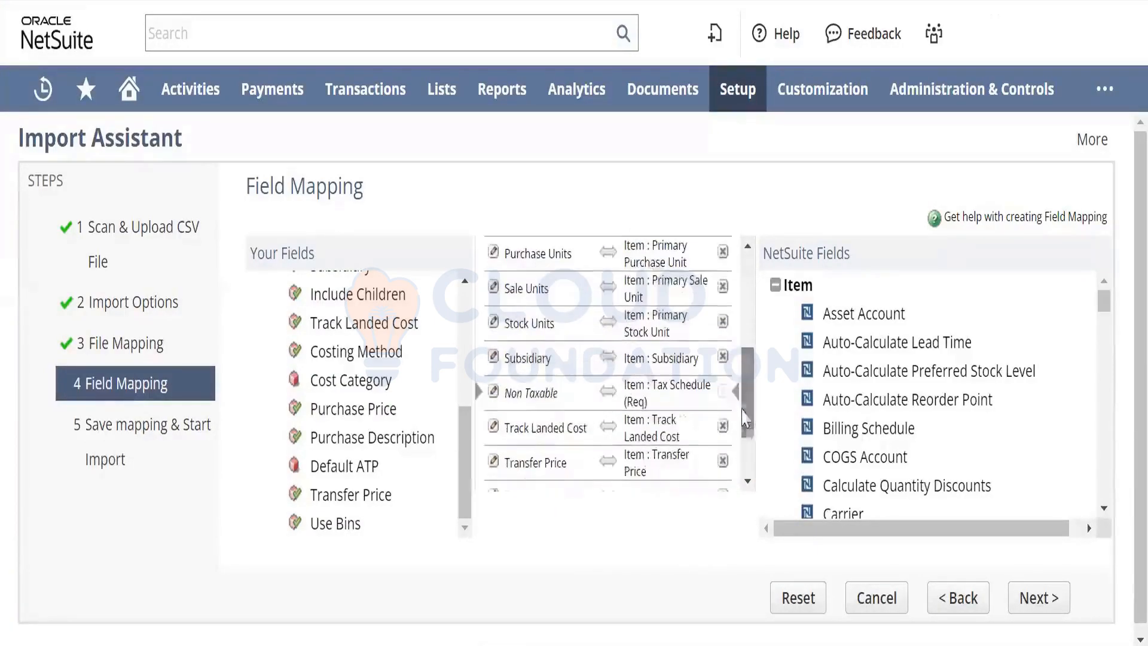
click(494, 357)
click(631, 348)
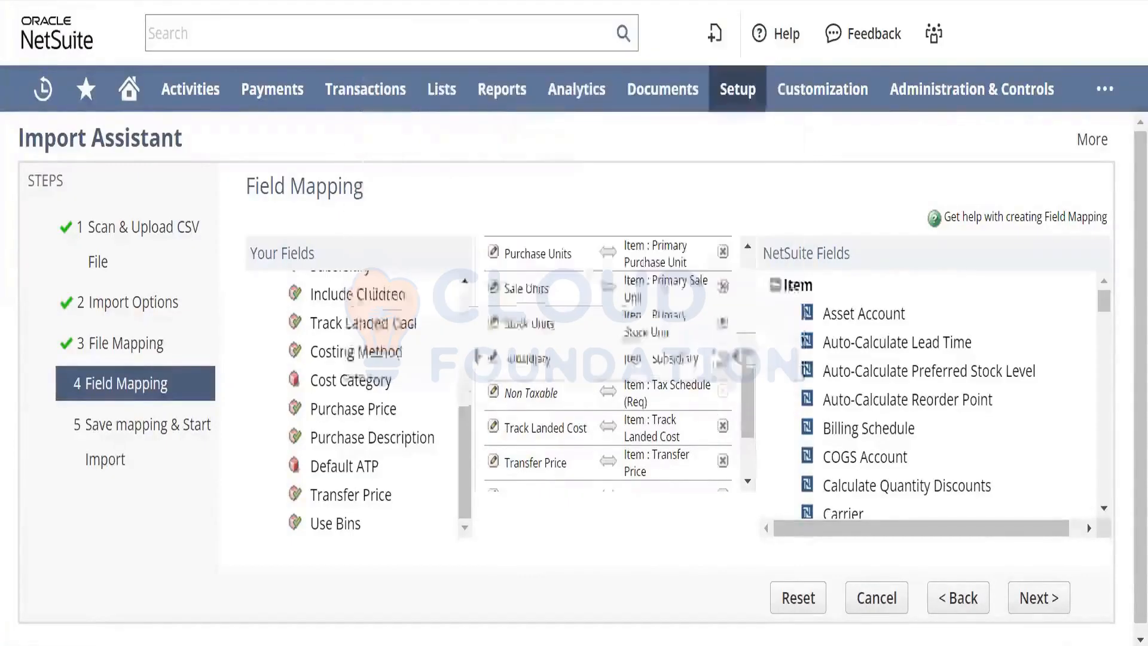
click(1056, 614)
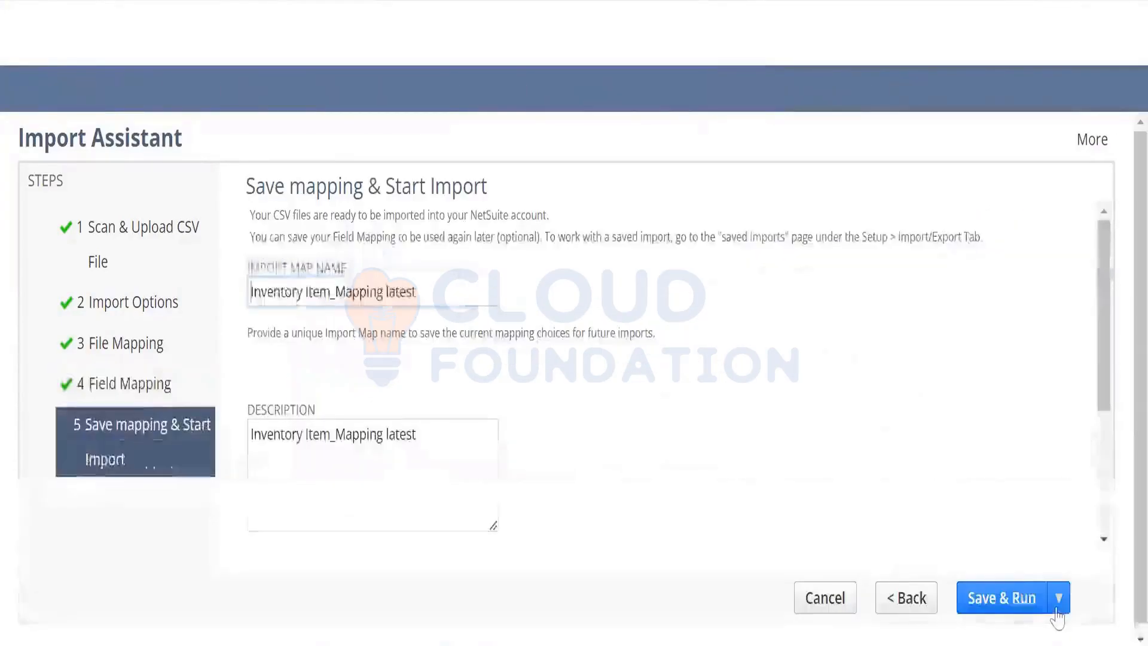
click(998, 599)
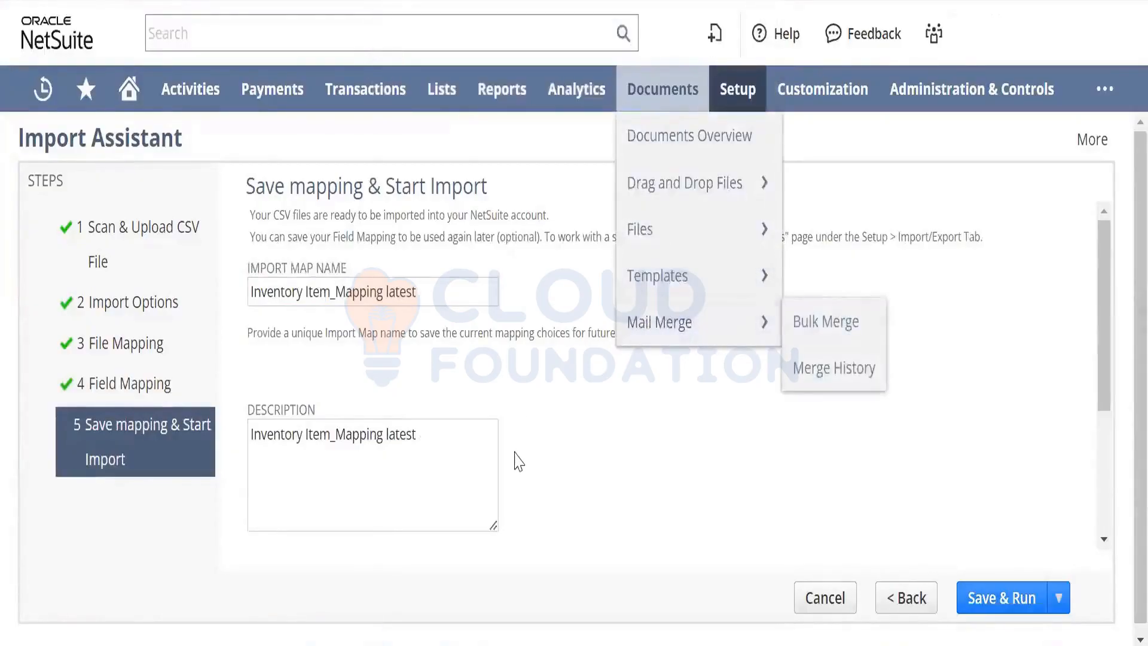
Refresh the import job status until the newest job completes and open its CSV response to read the error column
click(199, 224)
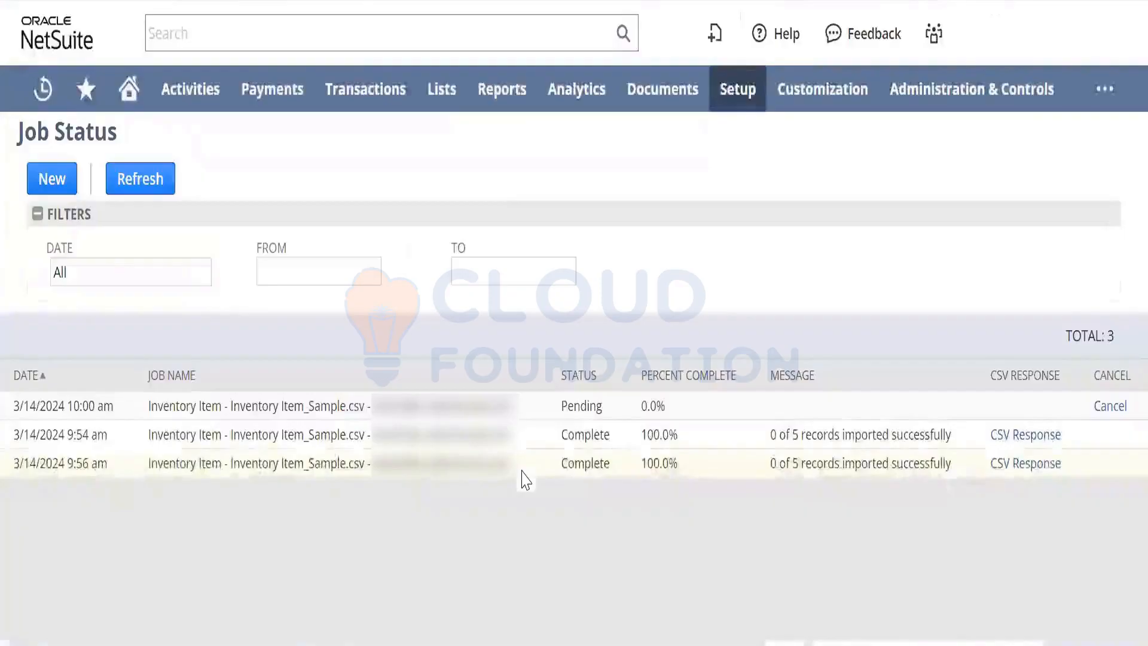
click(156, 194)
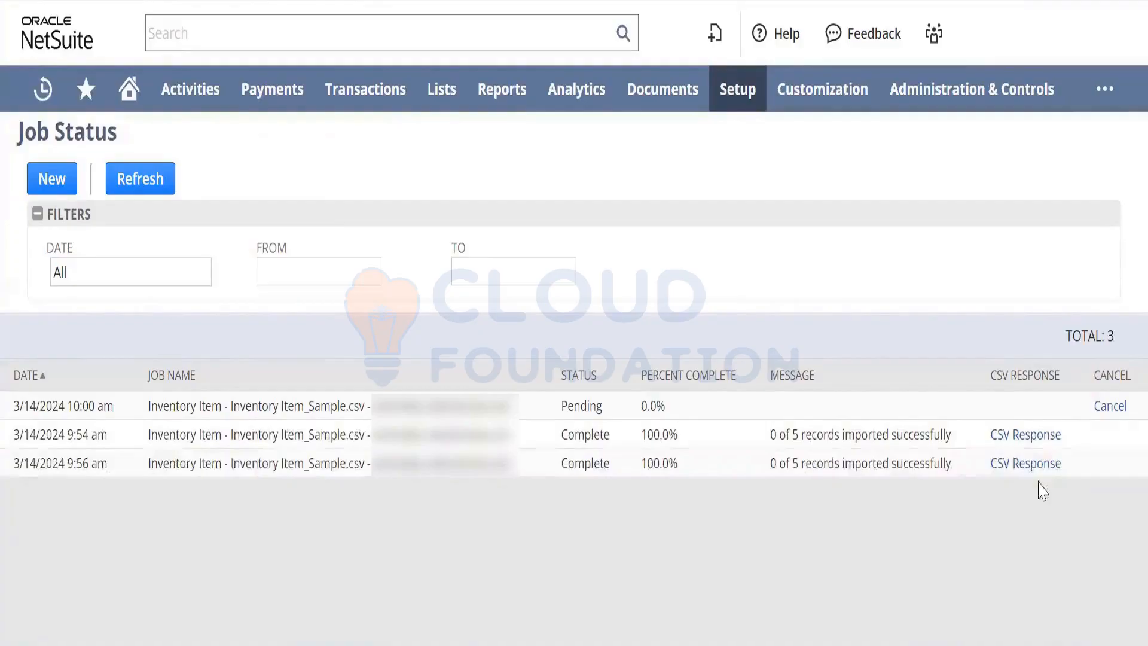
click(158, 180)
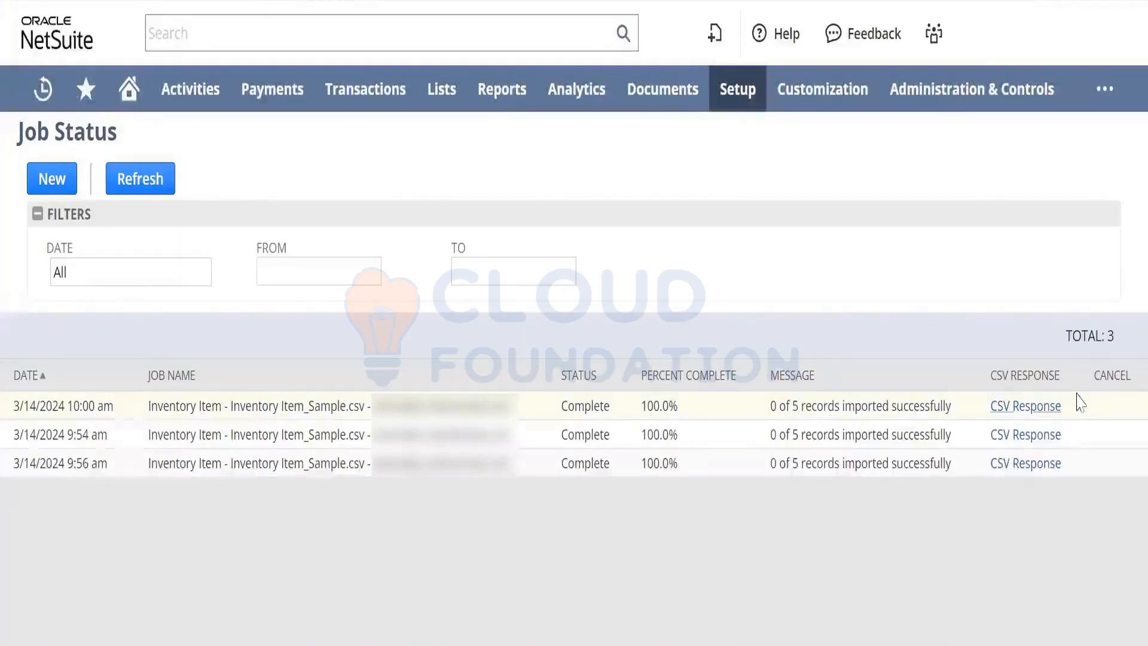
click(1021, 406)
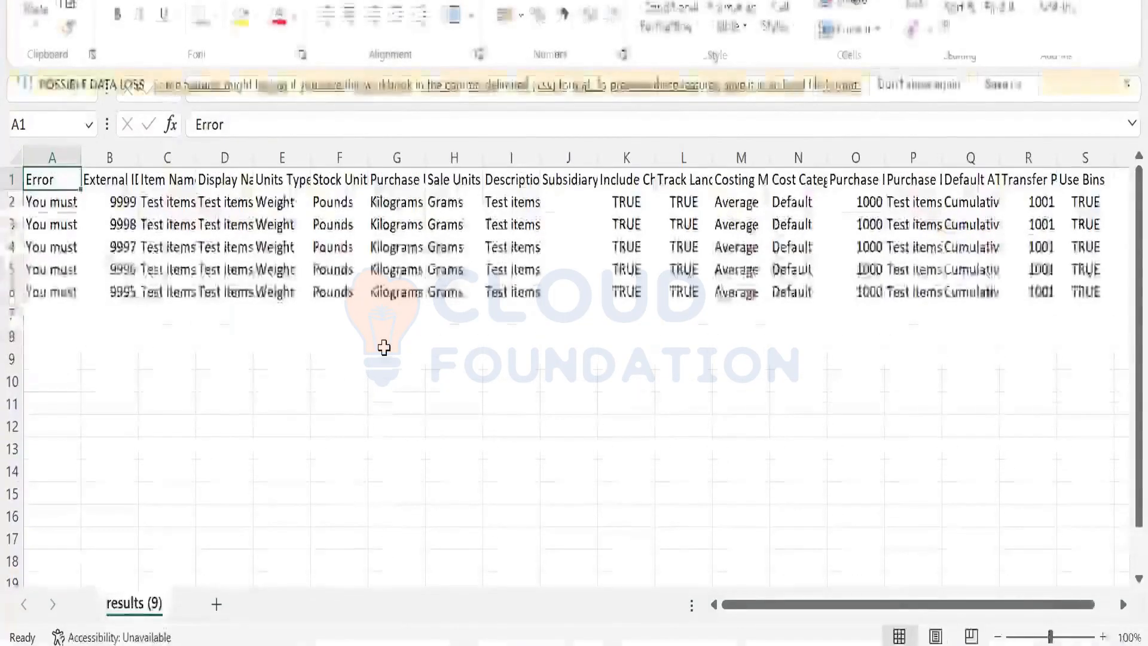
key(Down)
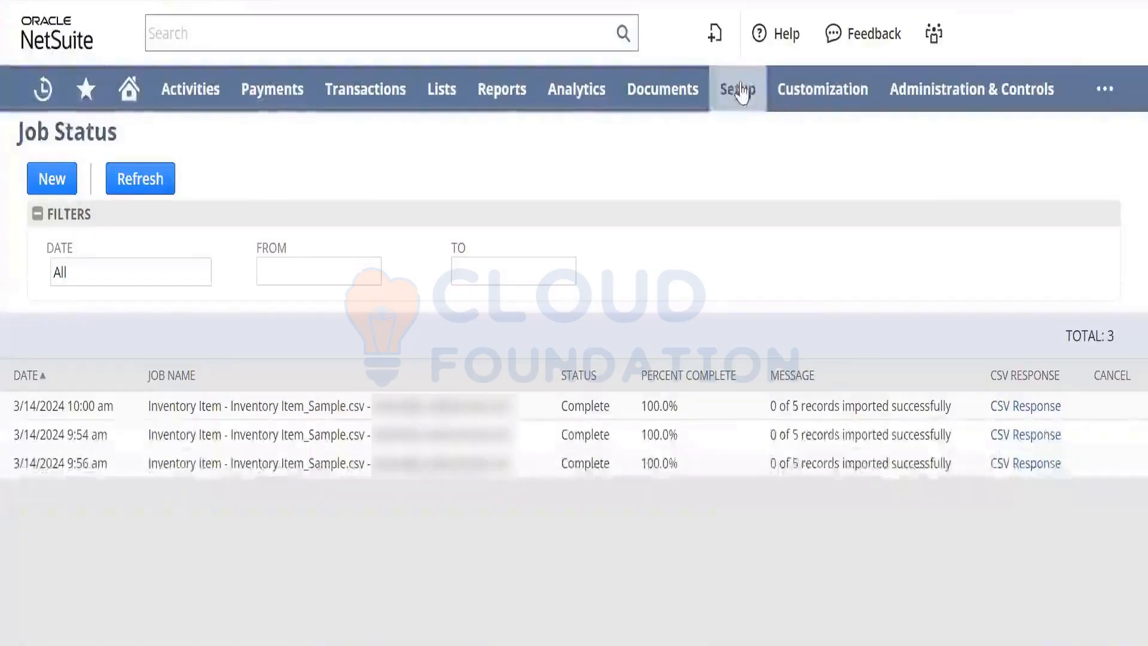
Open Accounting Preferences in a separate browser tab and show the Items/Transactions preferences
mouse_move(737, 90)
mouse_move(772, 225)
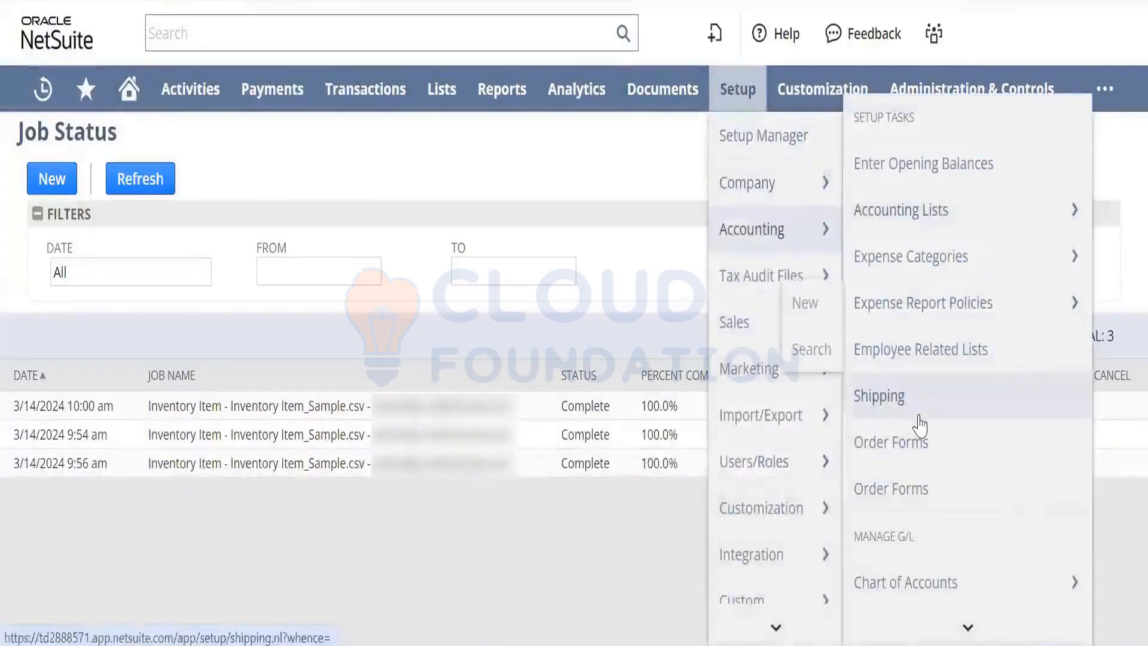
scroll(951, 621, down, 3)
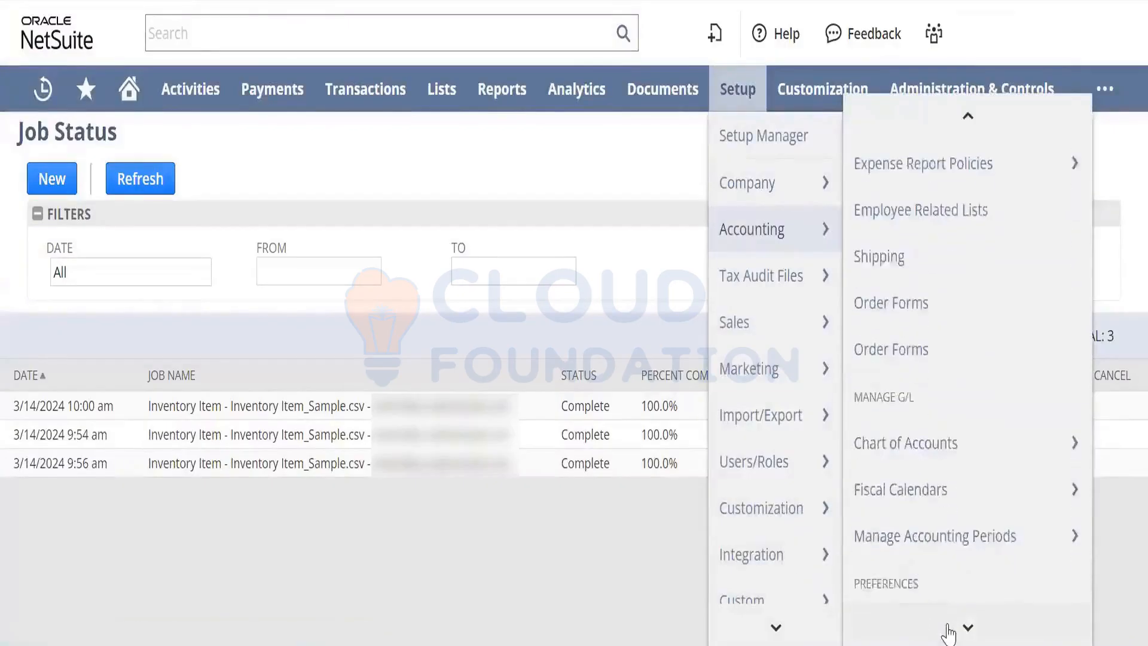
right_click(866, 529)
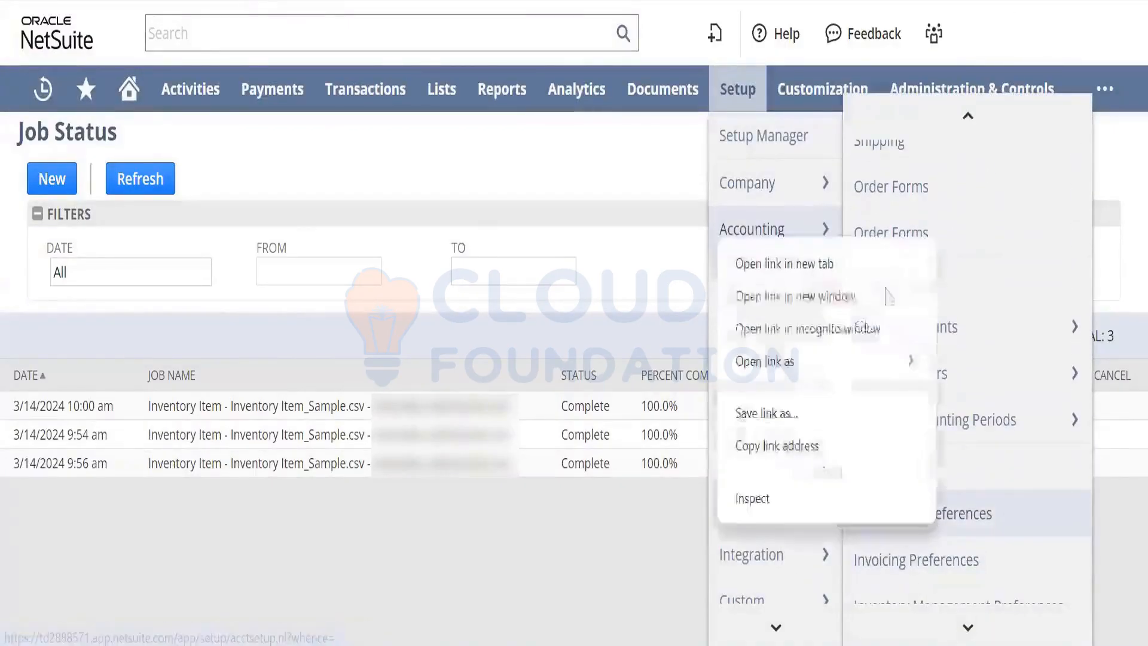
click(876, 267)
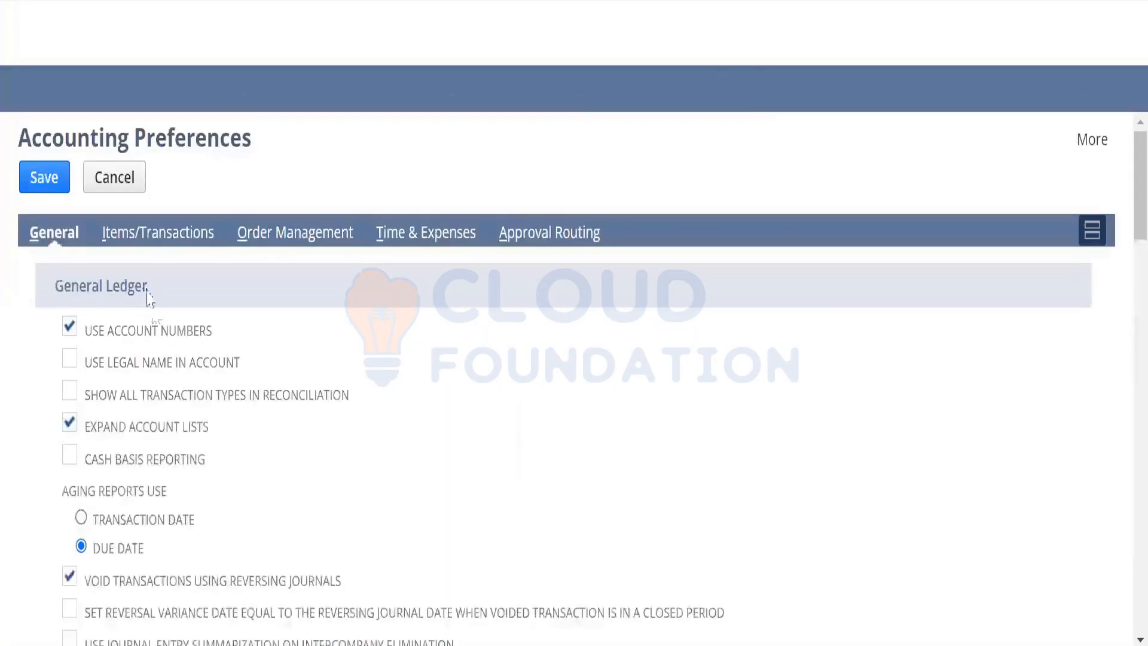
click(188, 234)
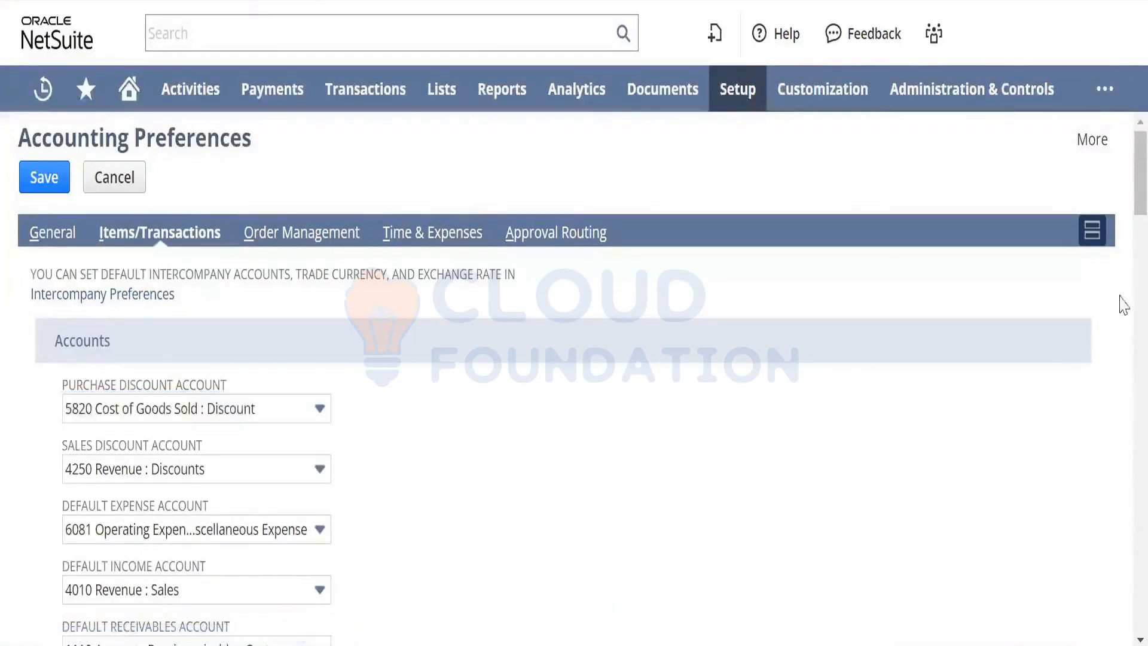
Find the Cost of Goods Sold account and set the Default COGS Account to 5000 Cost of Goods Sold
scroll(1121, 245, down, 5)
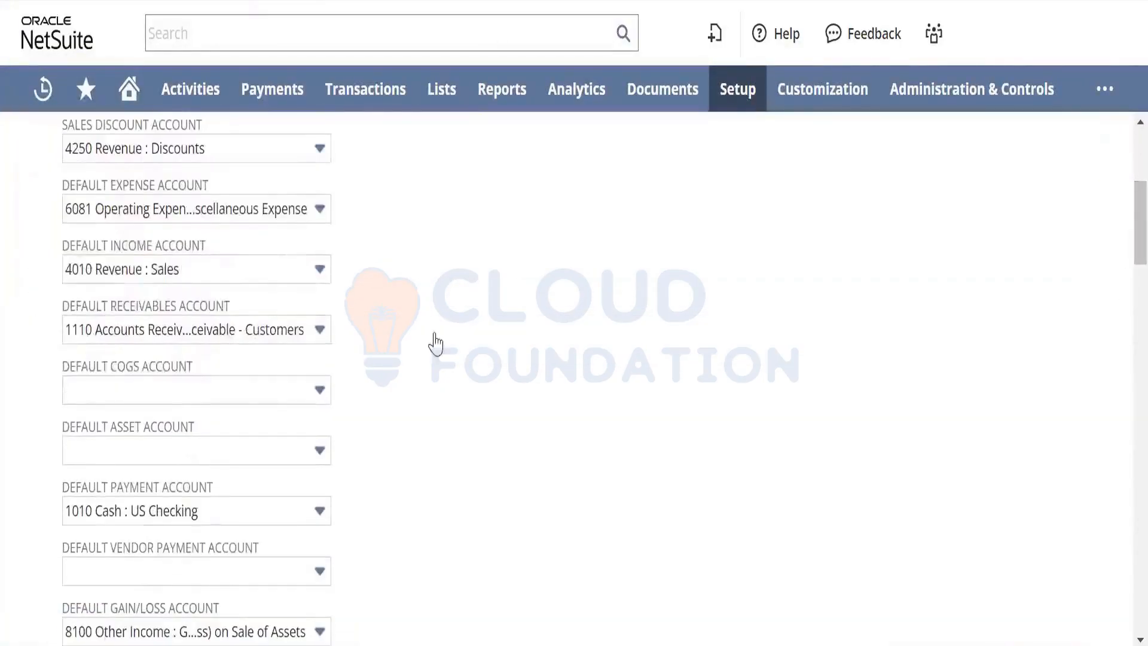
click(238, 388)
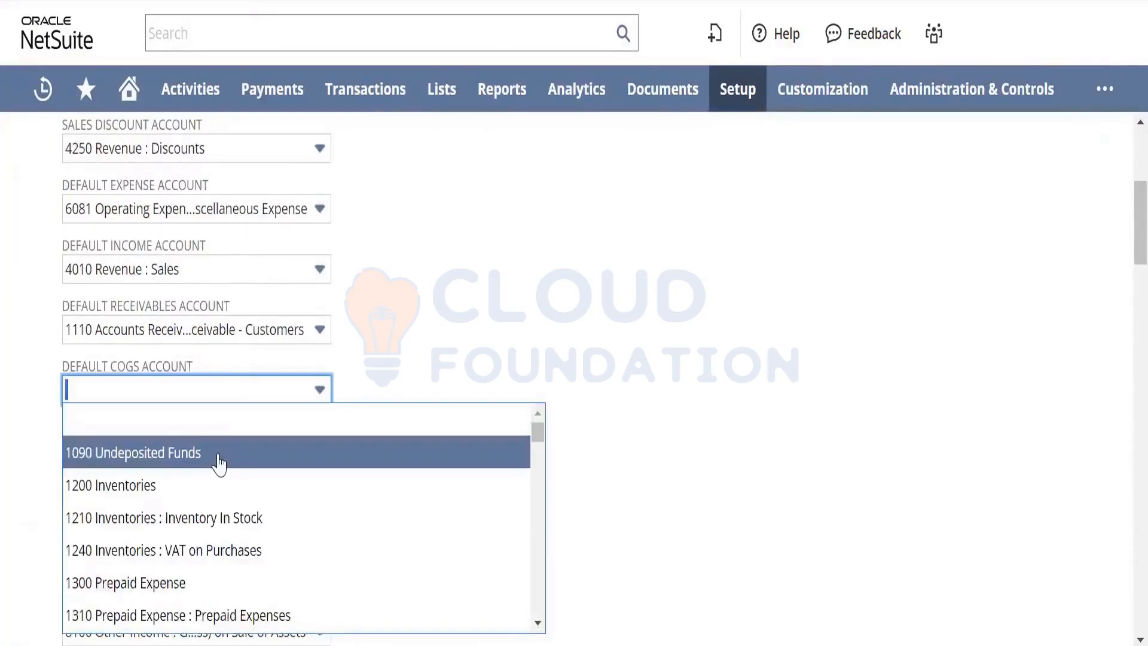
key(ctrl+f)
text(cost)
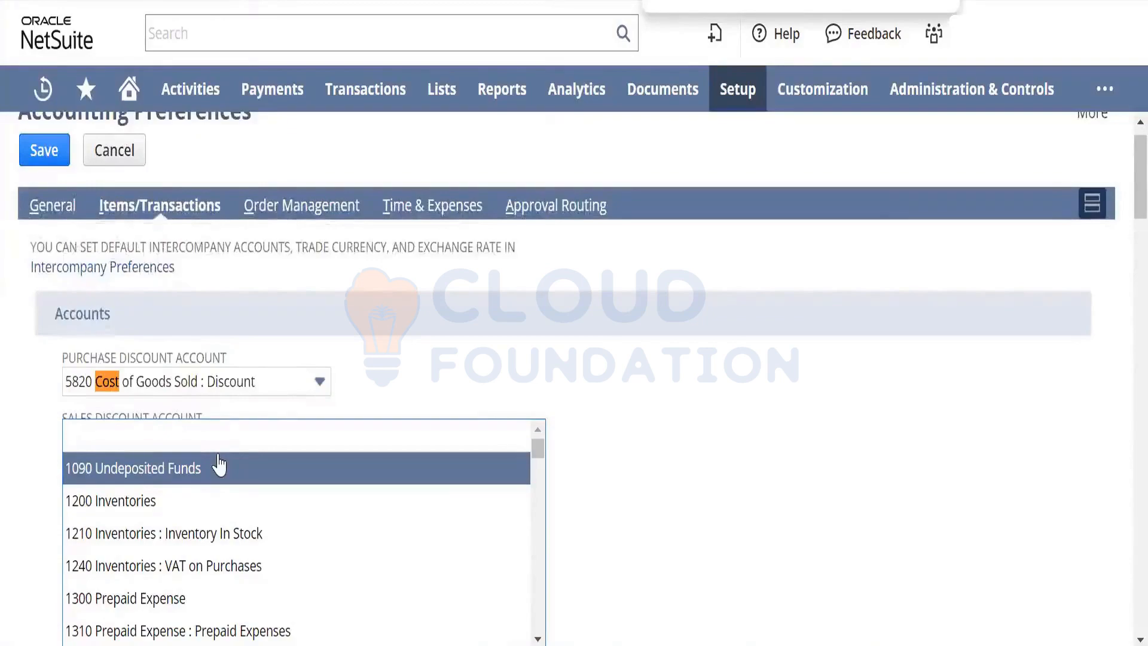
key(Return)
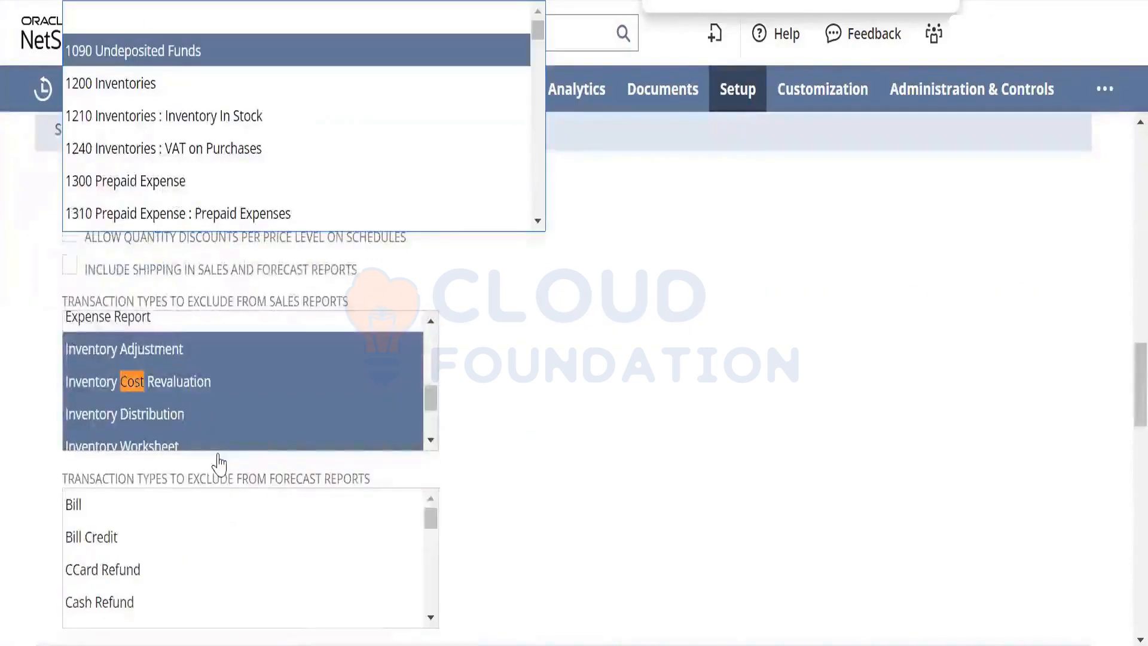
key(Return)
key(Return)
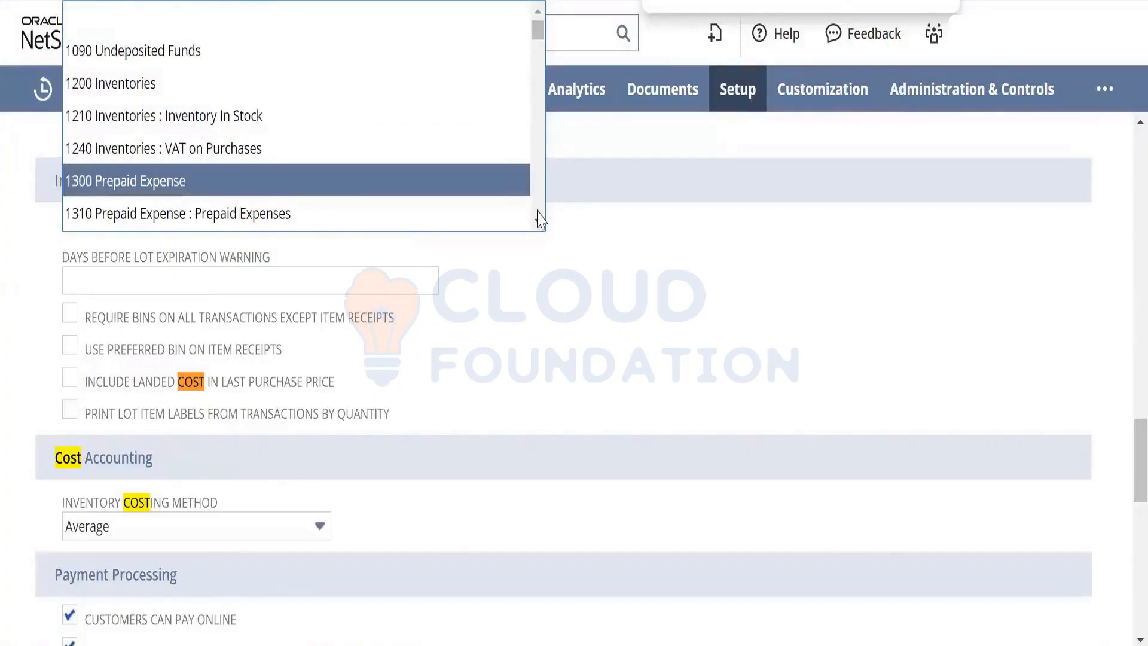
scroll(540, 225, down, 5)
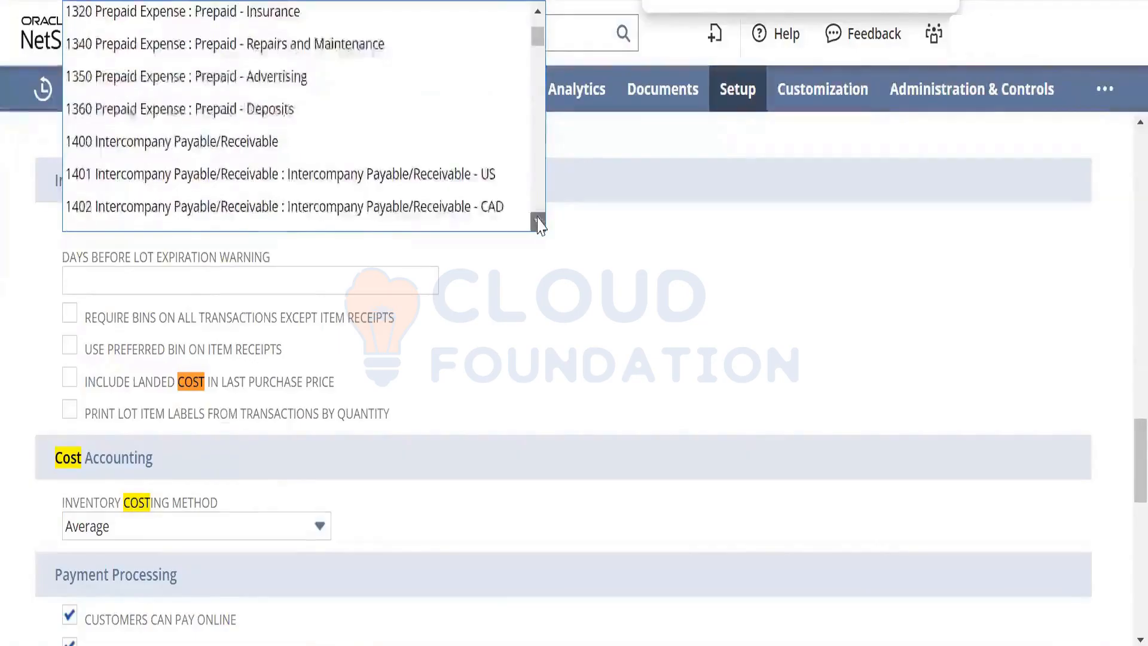
scroll(540, 226, down, 8)
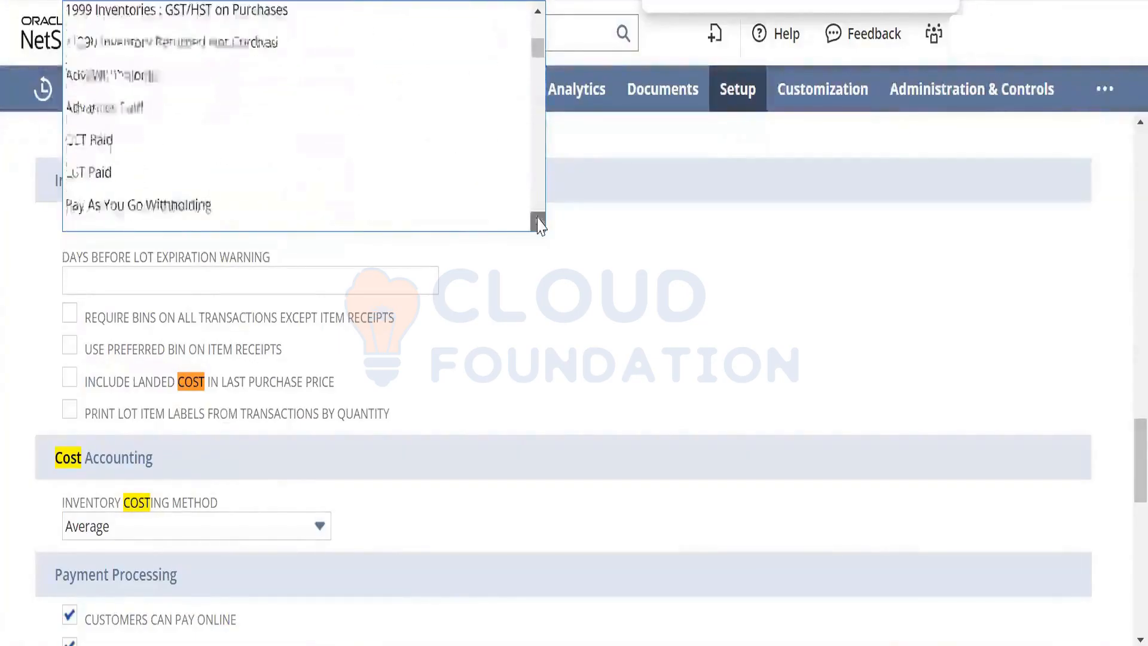
scroll(539, 226, down, 6)
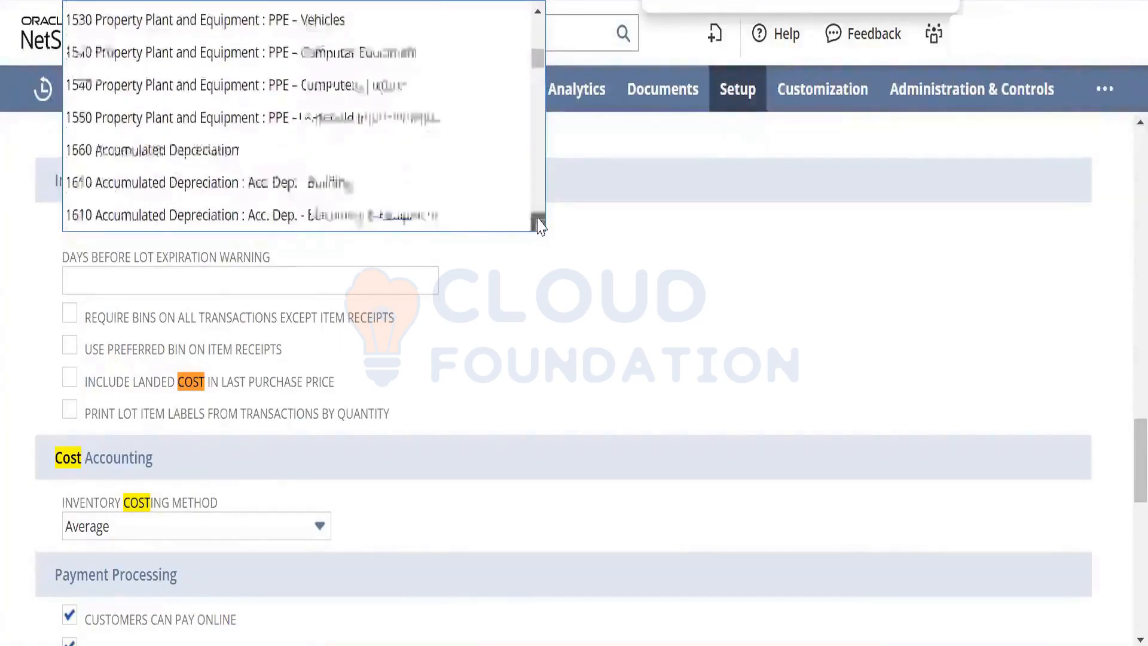
scroll(540, 226, down, 7)
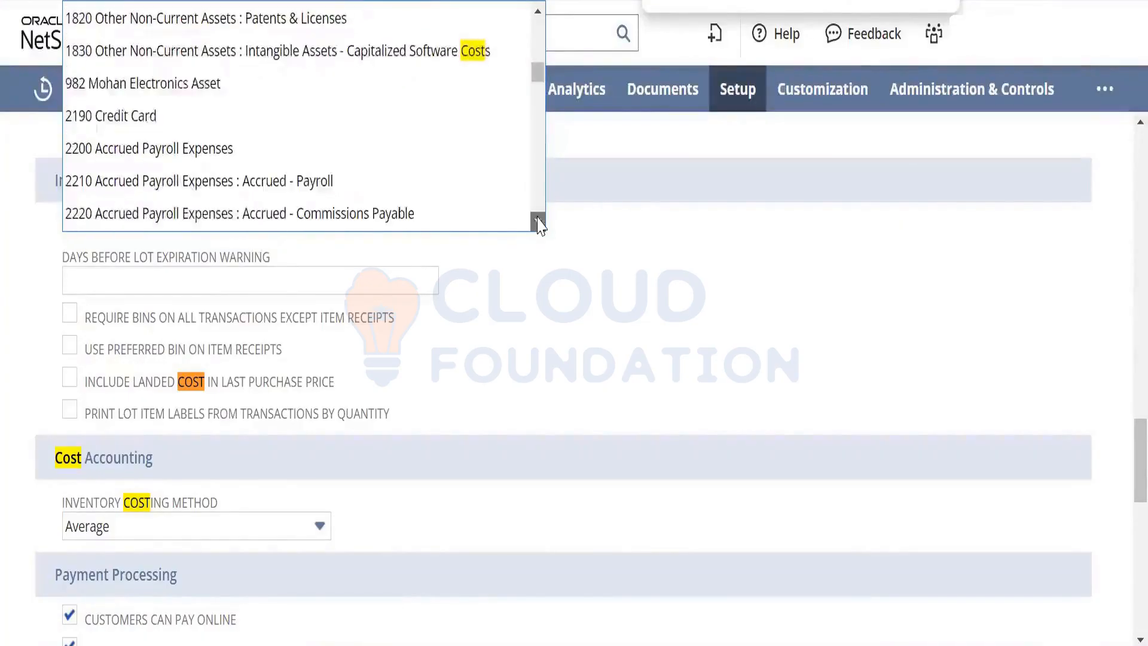
scroll(539, 225, down, 8)
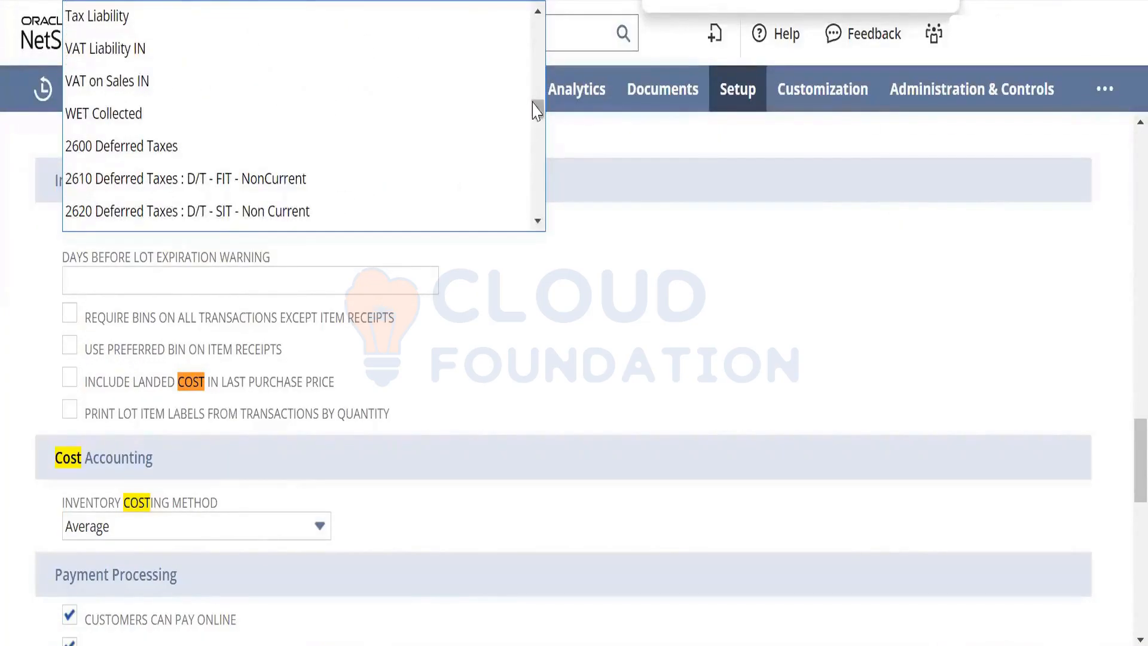
drag(538, 109, 536, 137)
click(145, 179)
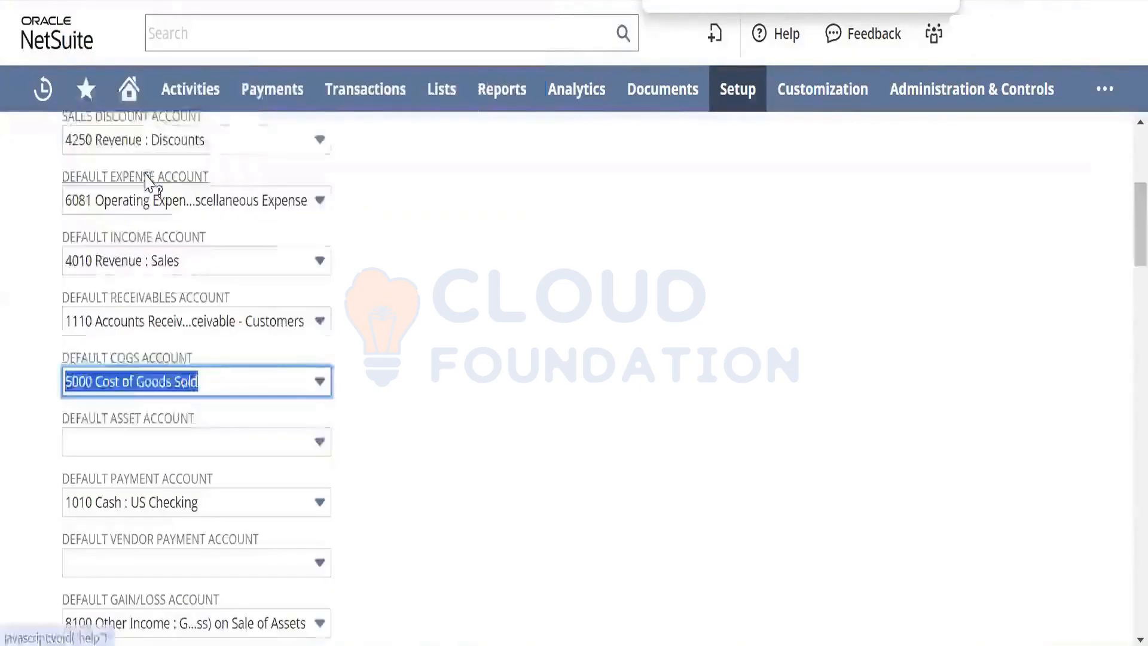
key(Tab)
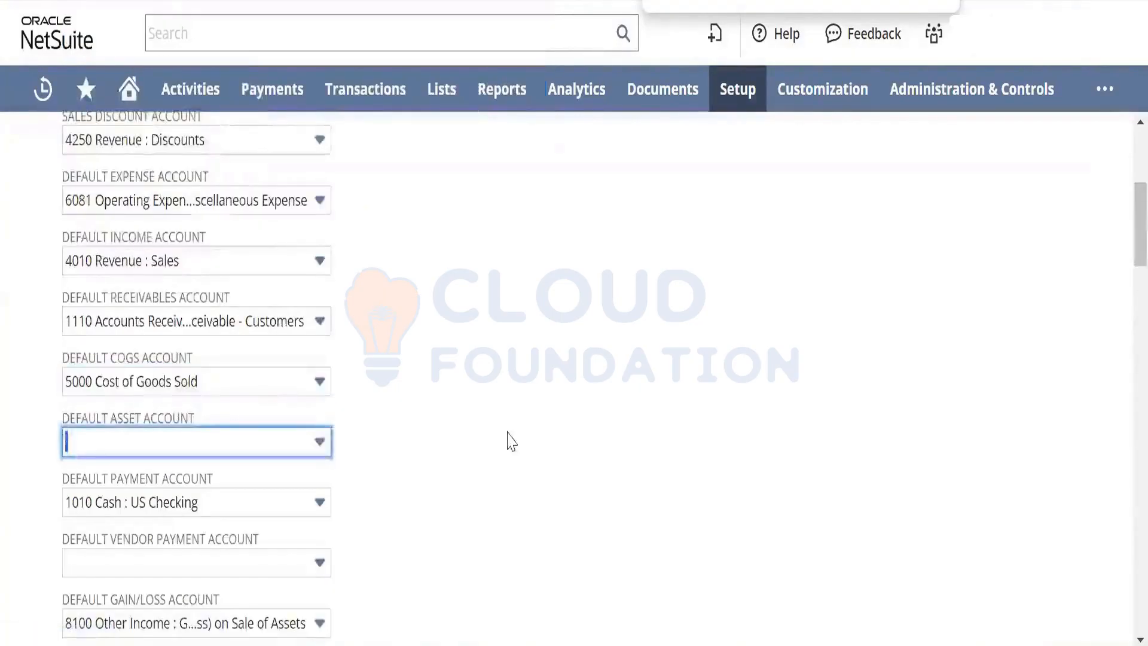
Set the Default Asset Account to 1200 Inventories and save the accounting preferences
click(320, 442)
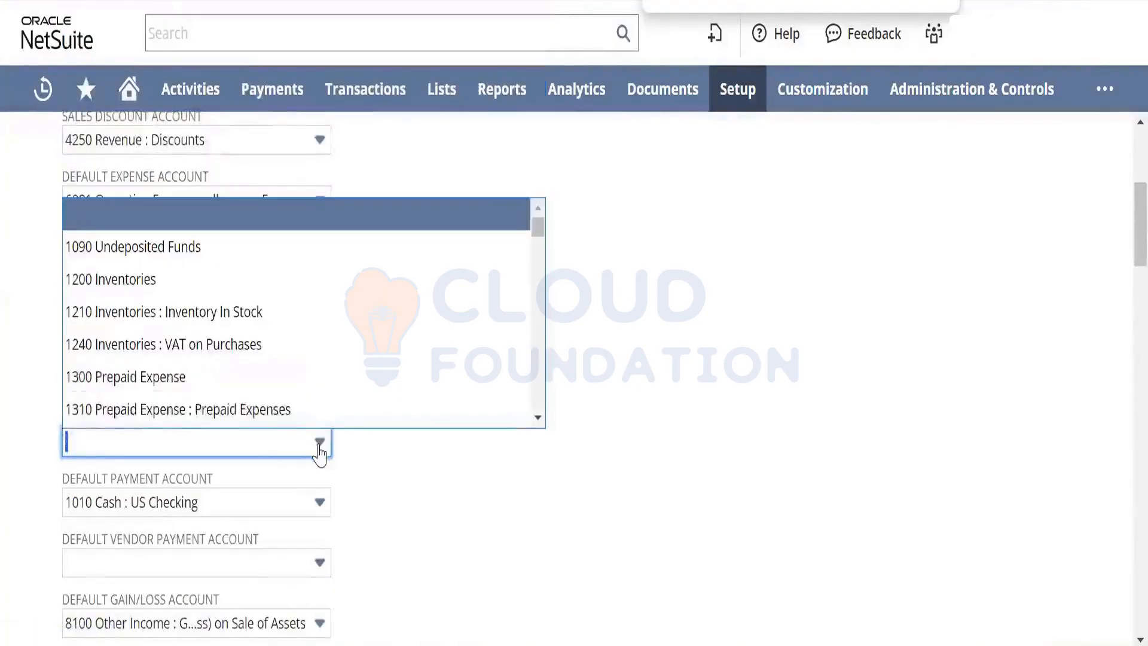
click(263, 290)
key(Tab)
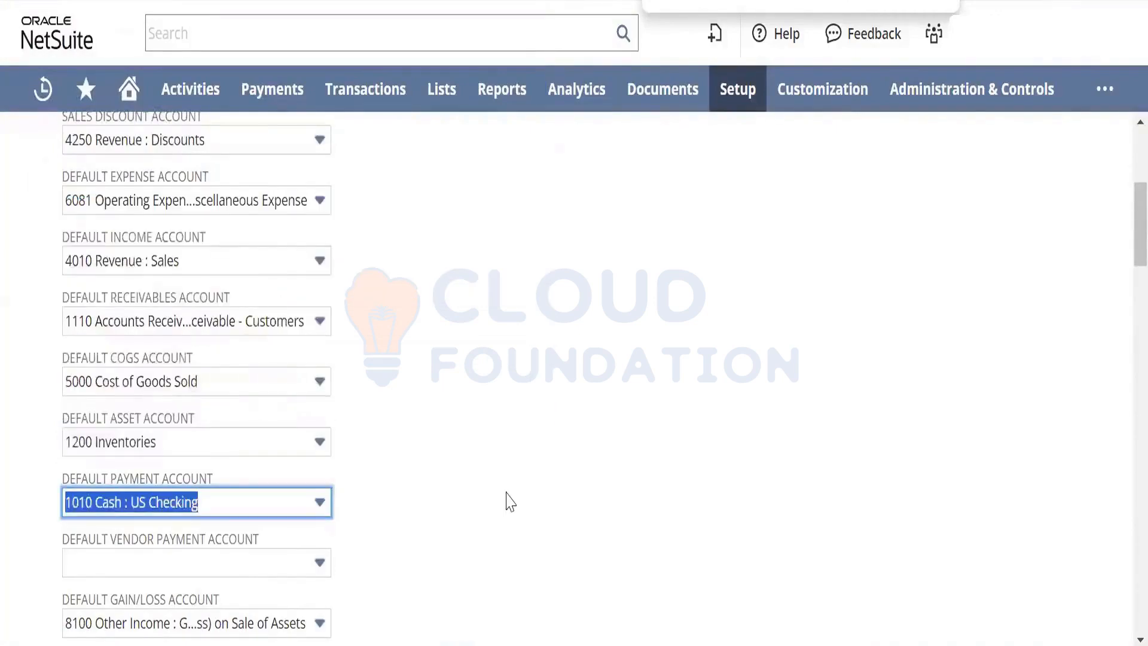
click(509, 501)
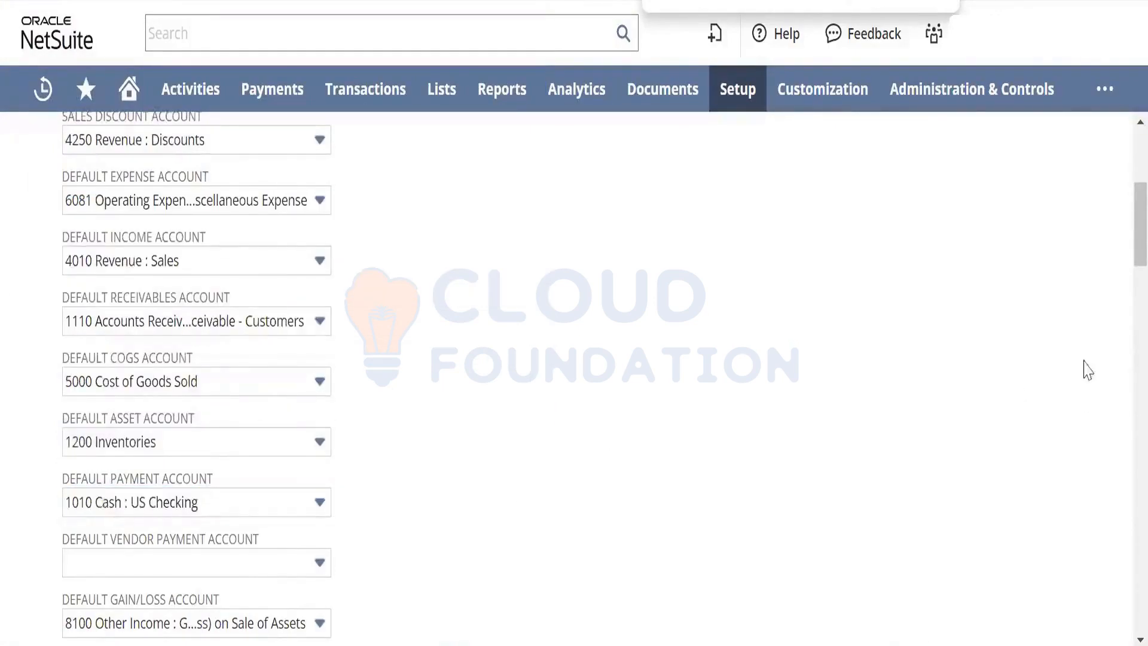
drag(1122, 260, 1120, 164)
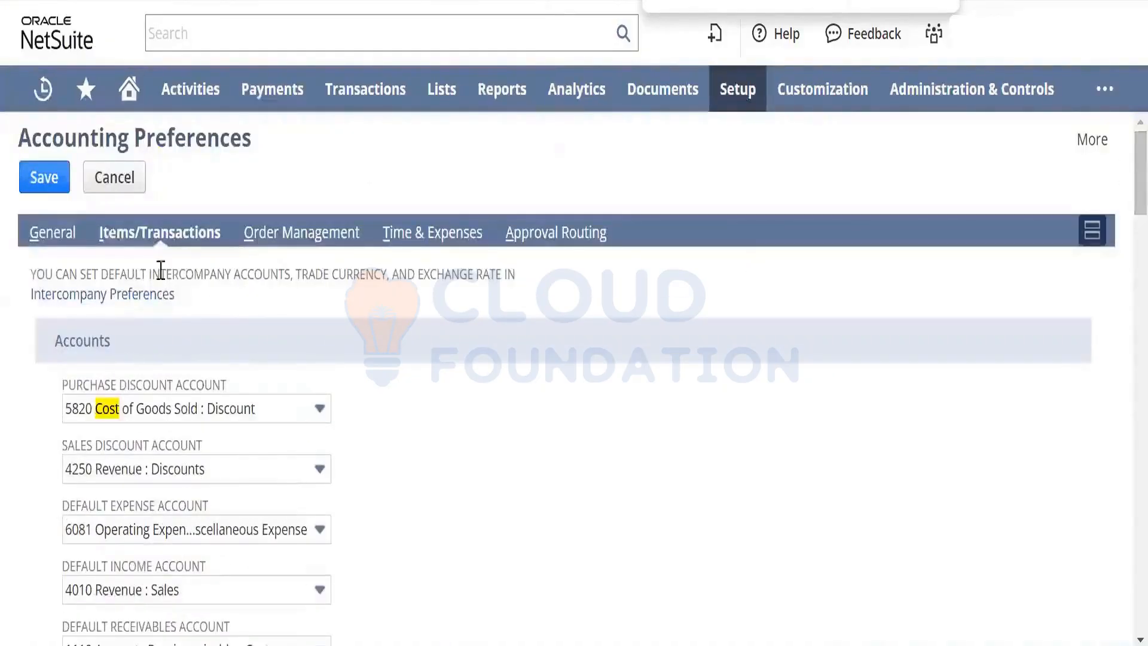
click(61, 183)
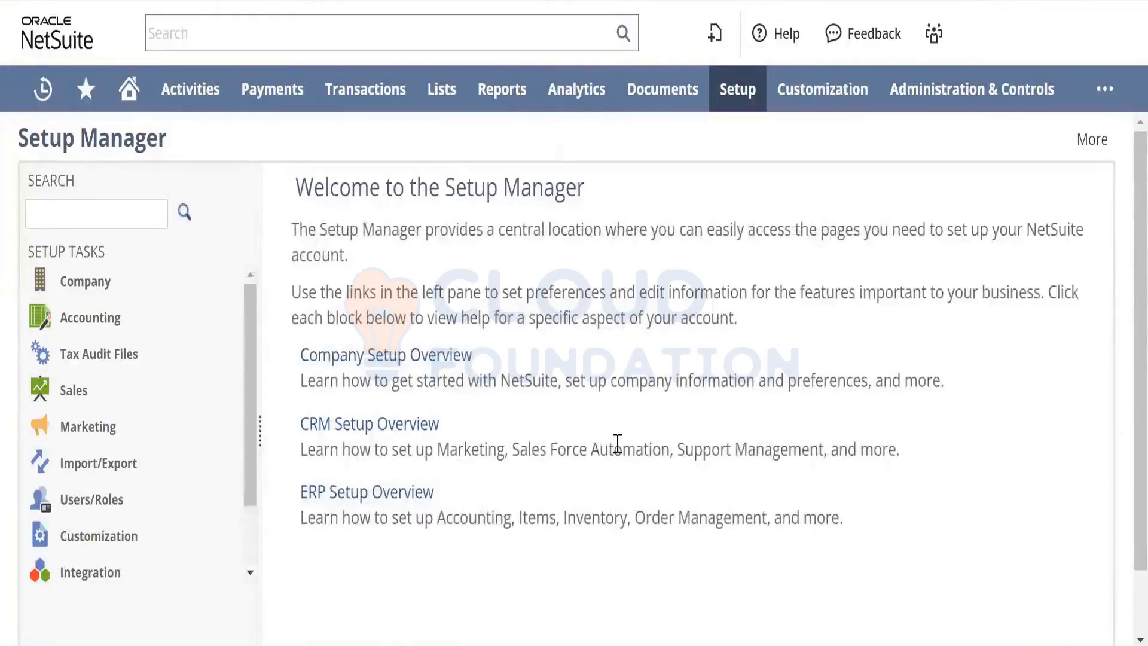
Switch to Excel and close the results (7) workbook
mouse_move(593, 643)
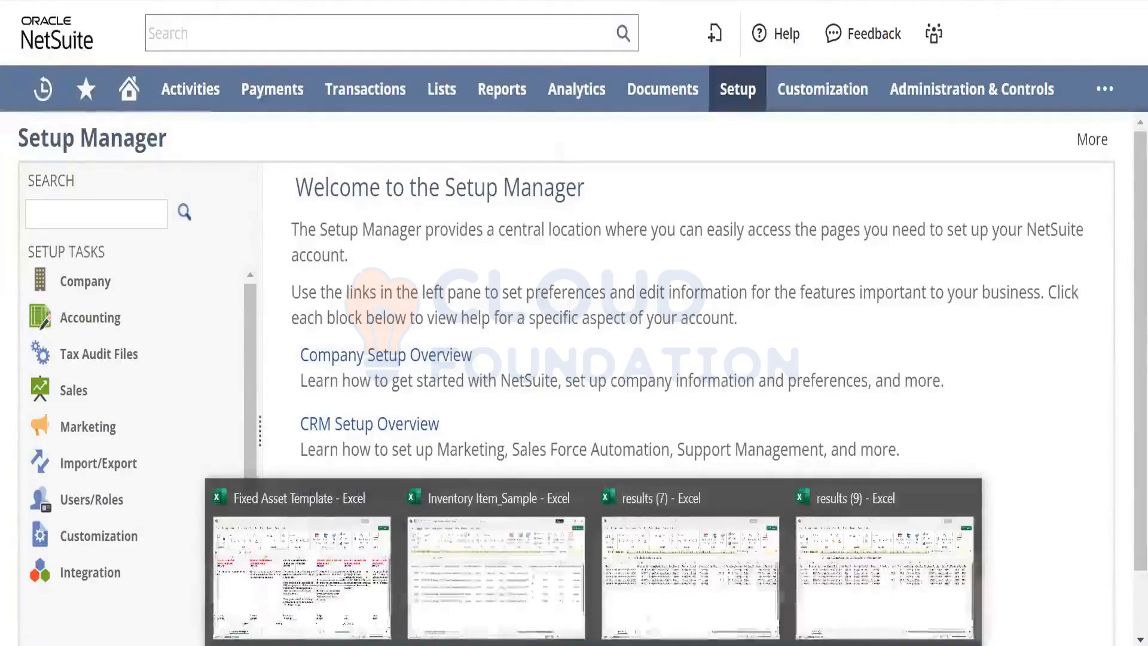
click(658, 616)
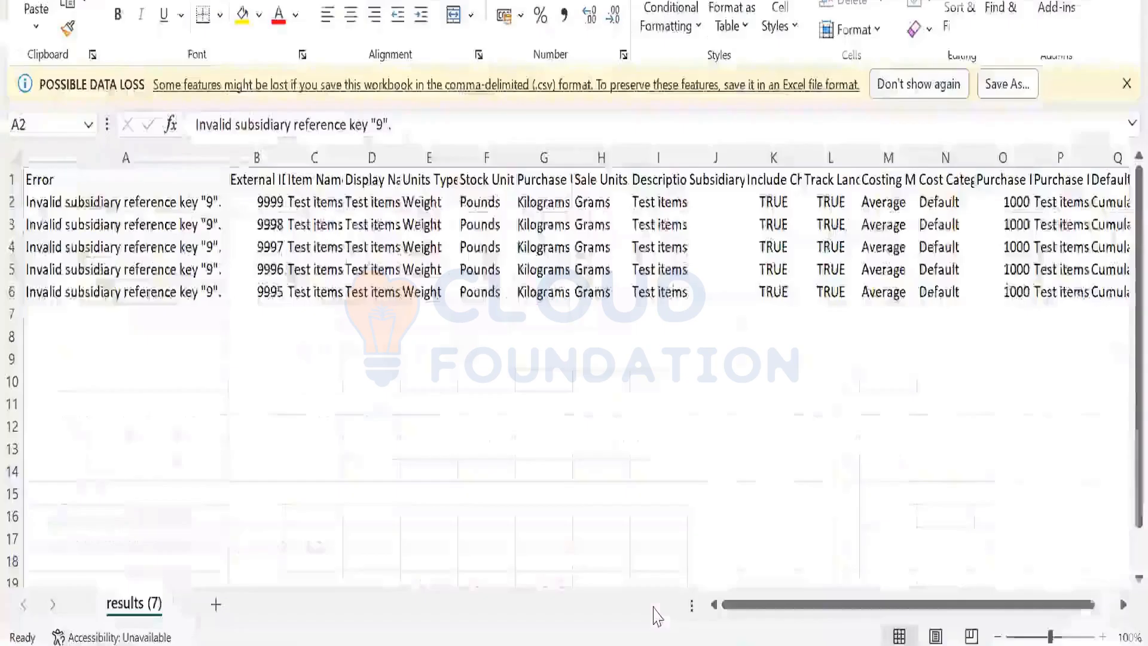
key(Up)
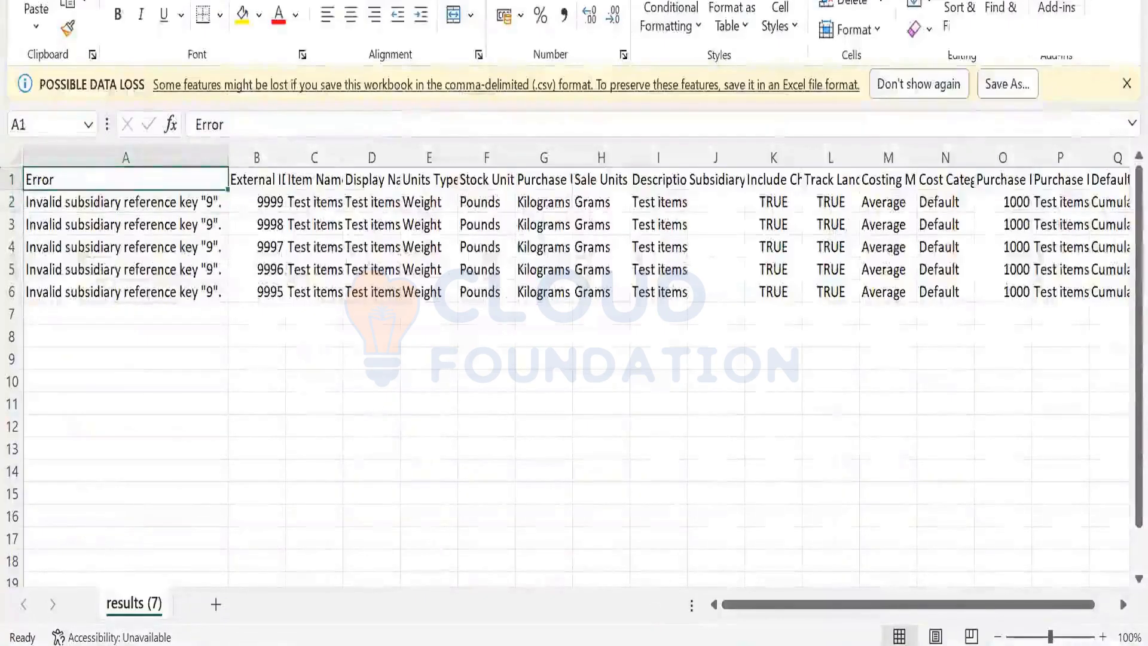
key(ctrl+w)
click(604, 299)
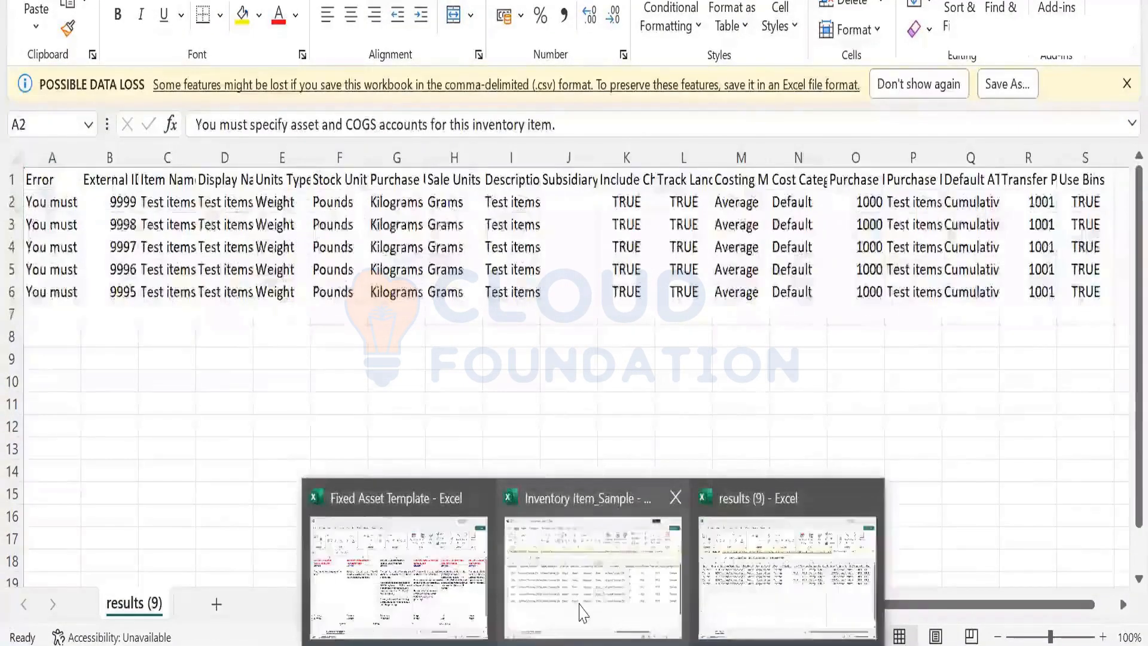
click(583, 612)
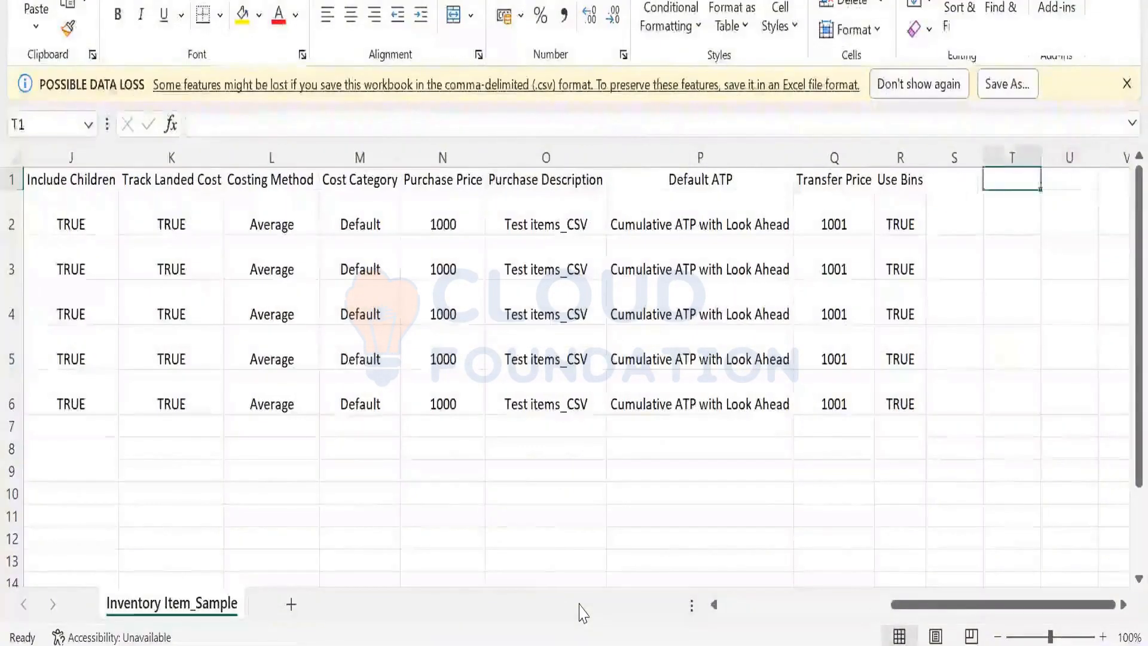
text(COG)
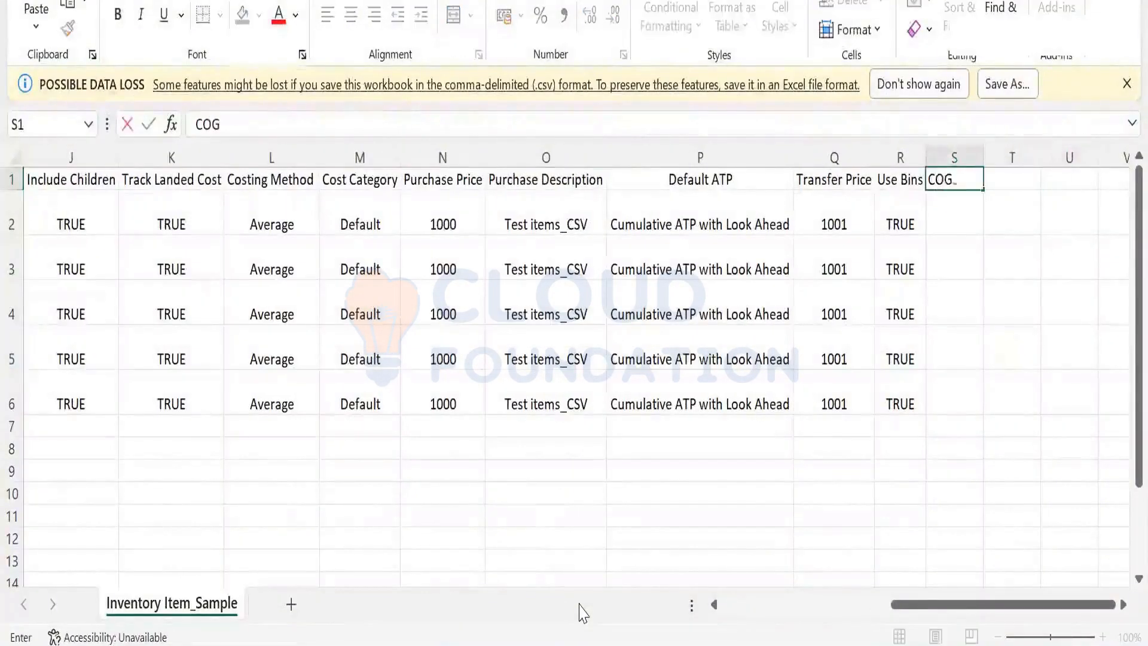
key(BackSpace)
key(BackSpace)
key(BackSpace)
key(Tab)
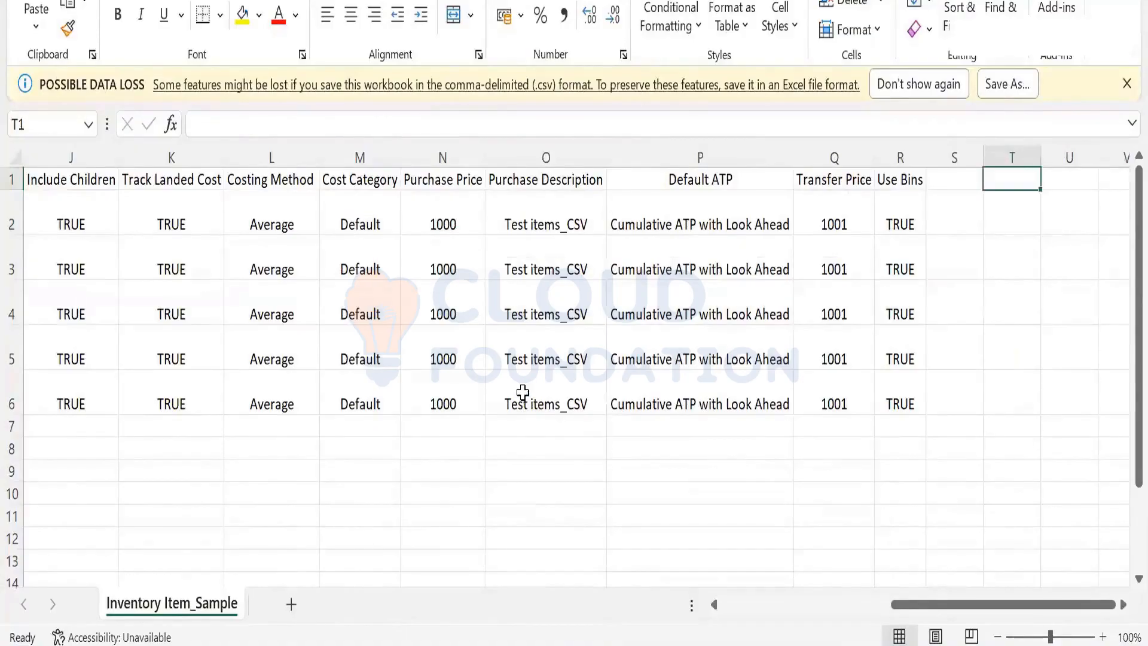
Switch to NetSuite, show the Saved CSV Imports, search for "latest" and open the Inventory Item_Mapping latest import
key(alt+Tab)
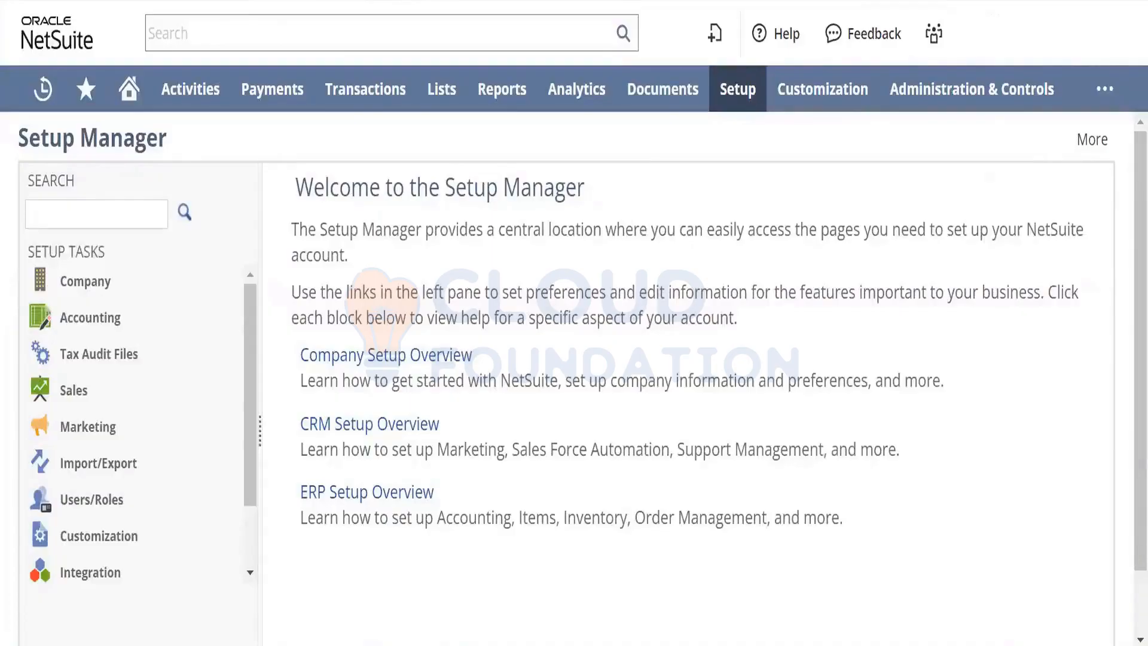
mouse_move(737, 90)
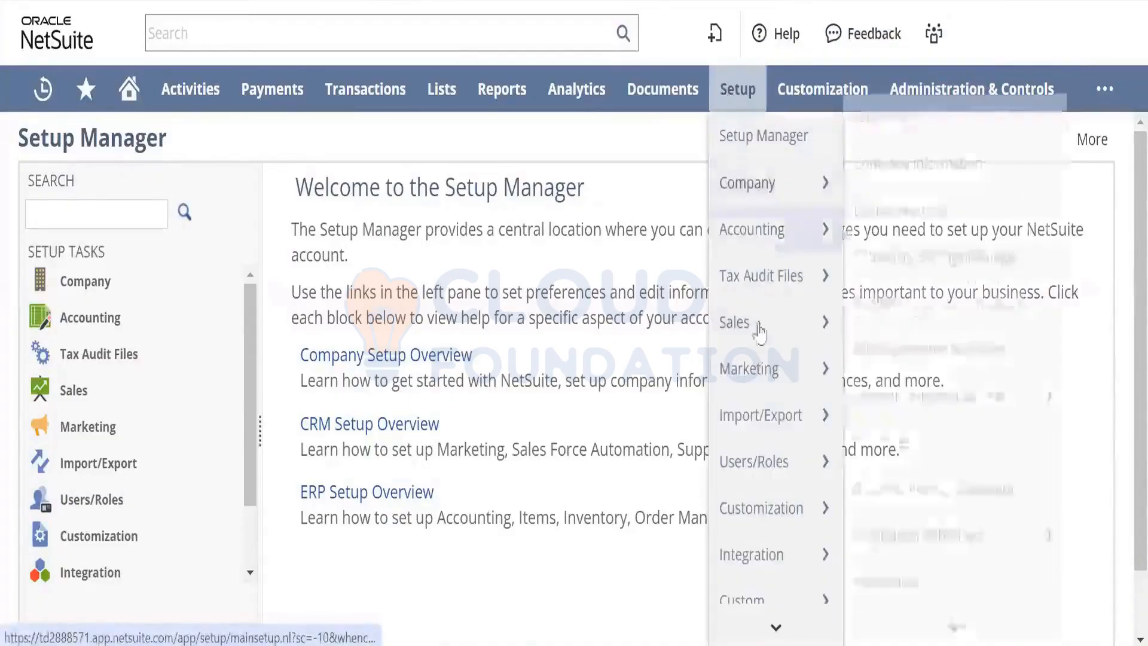
click(917, 236)
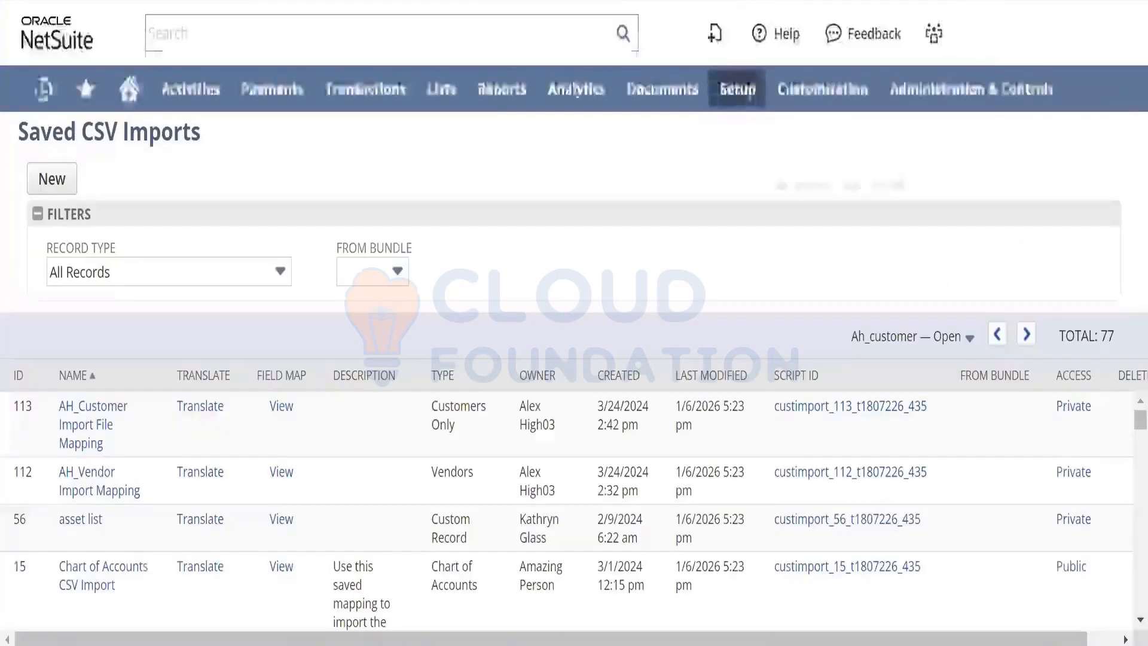
key(ctrl+f)
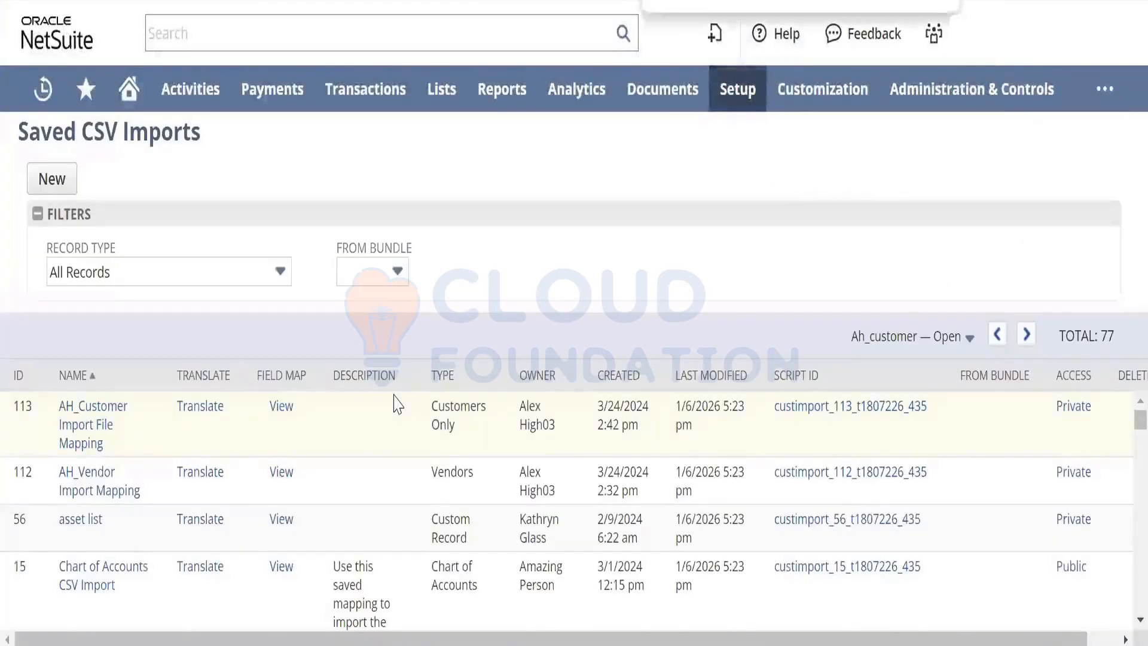
text(latest)
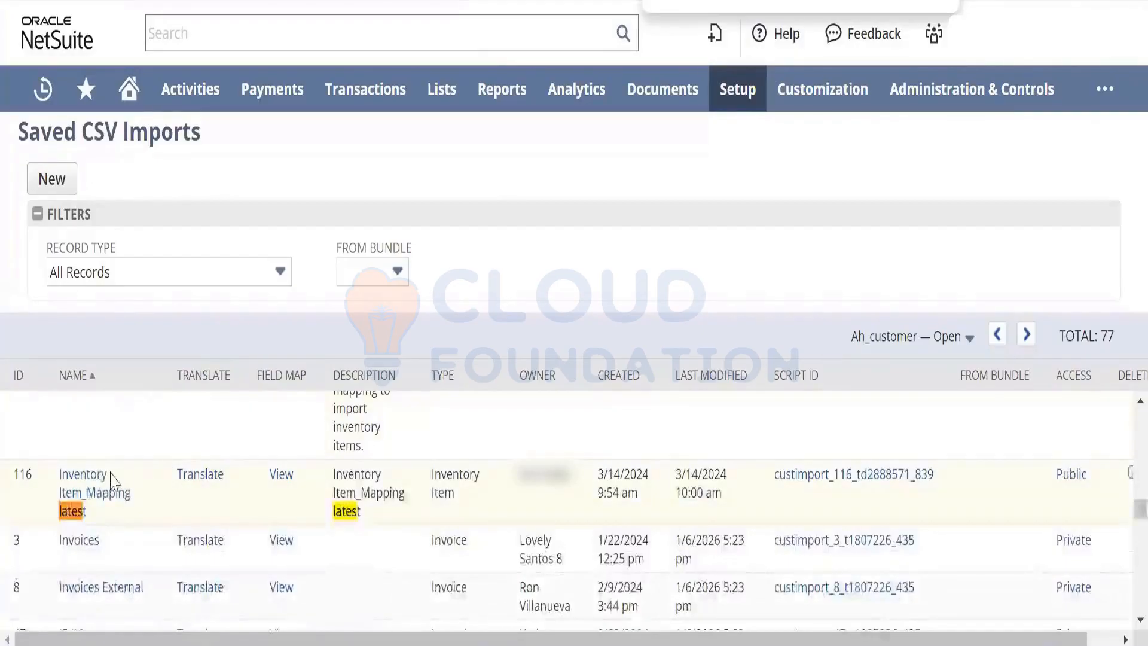
click(94, 487)
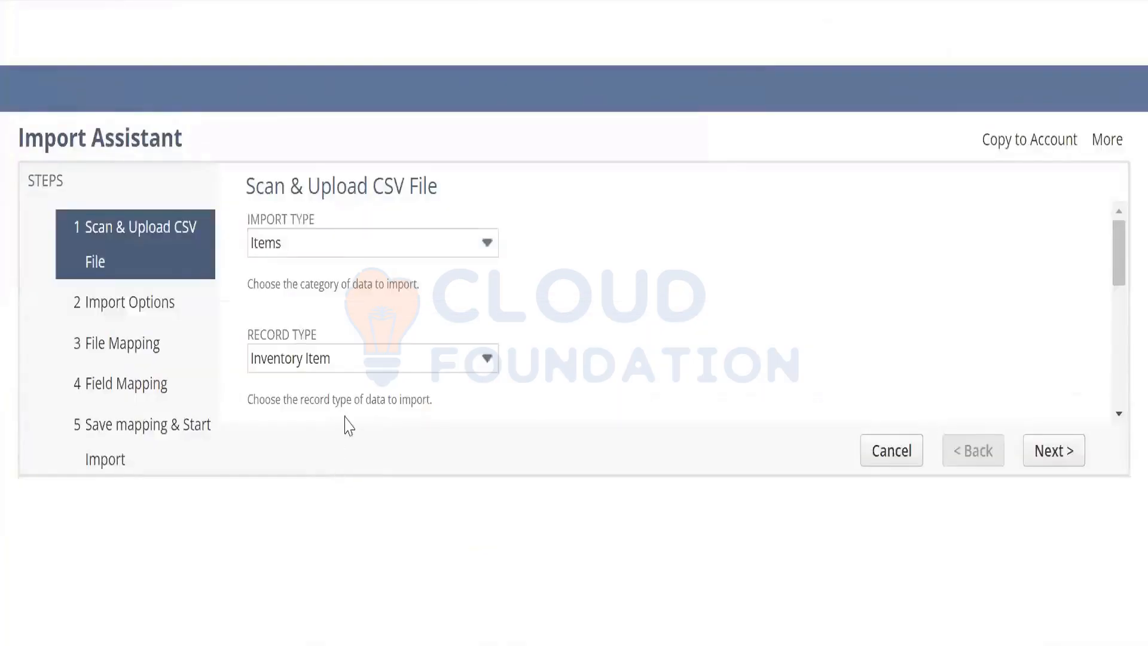
Select Inventory Item_Sample.csv as the single upload file and continue with the Add data handling option to Field Mapping
scroll(606, 421, down, 2)
scroll(606, 421, down, 2)
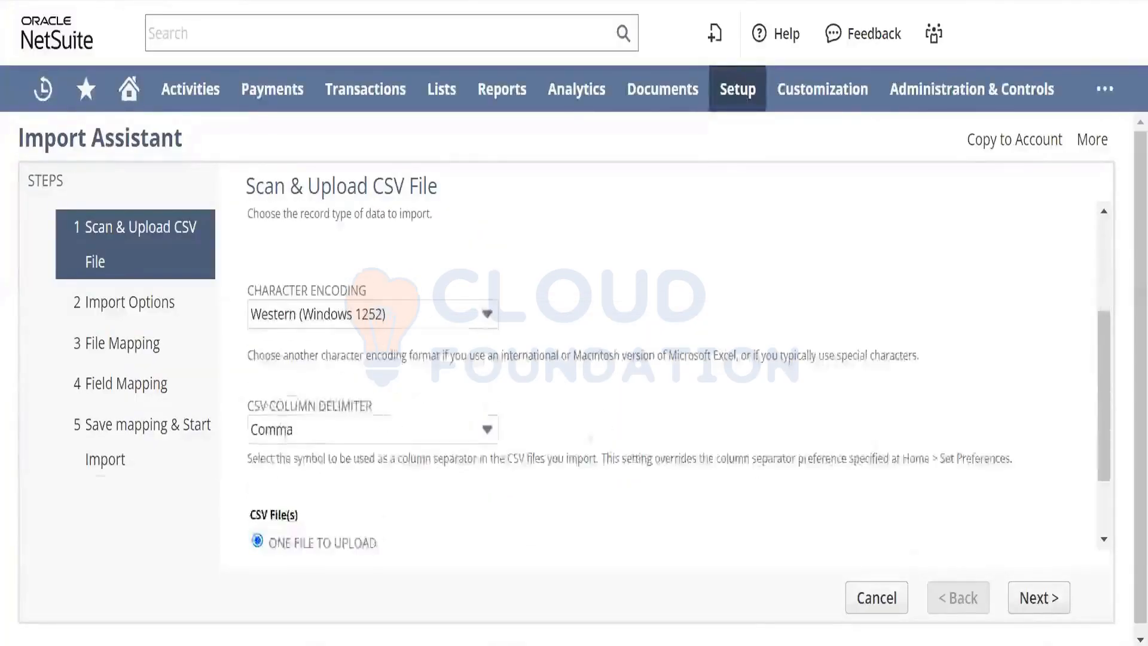
scroll(791, 376, down, 3)
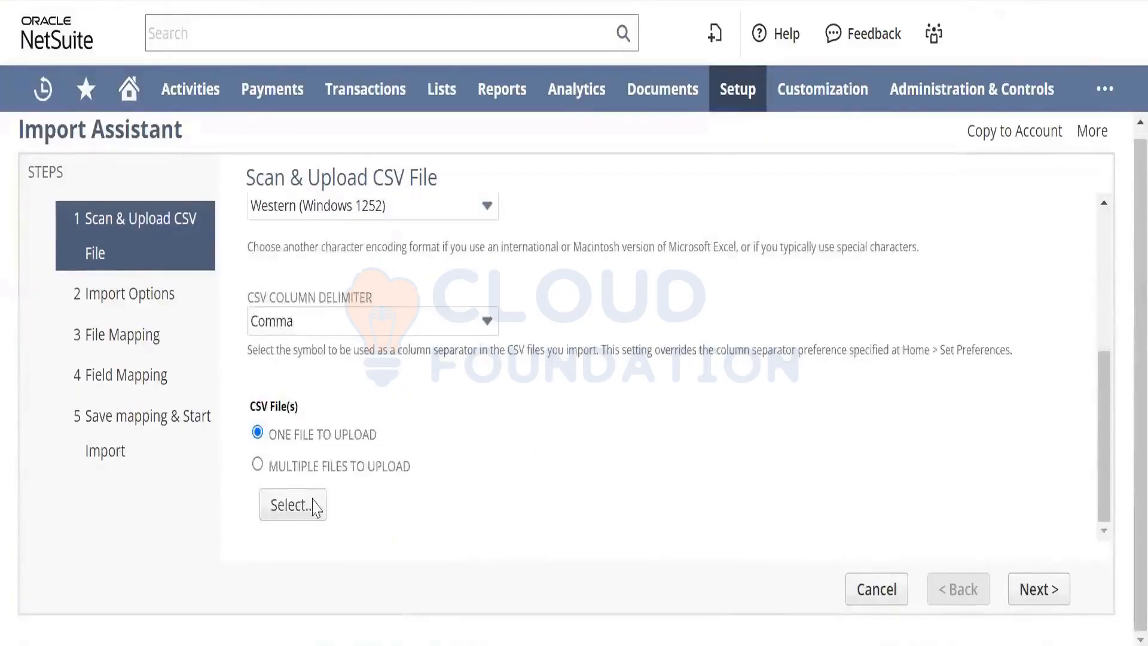
click(292, 504)
click(1037, 588)
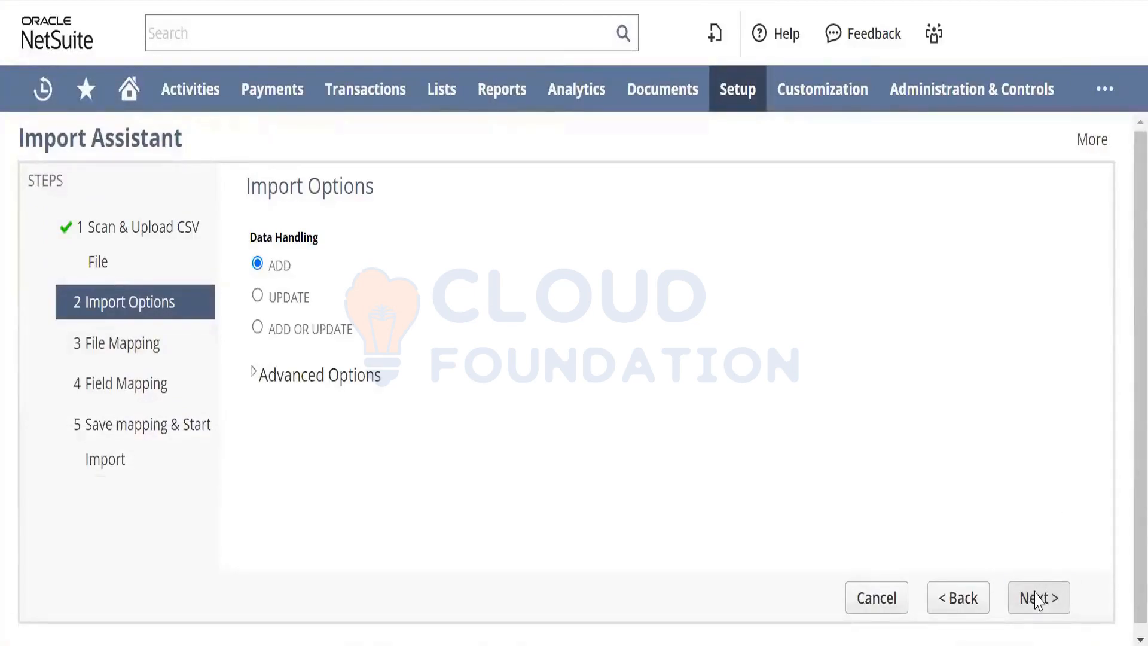
click(1037, 598)
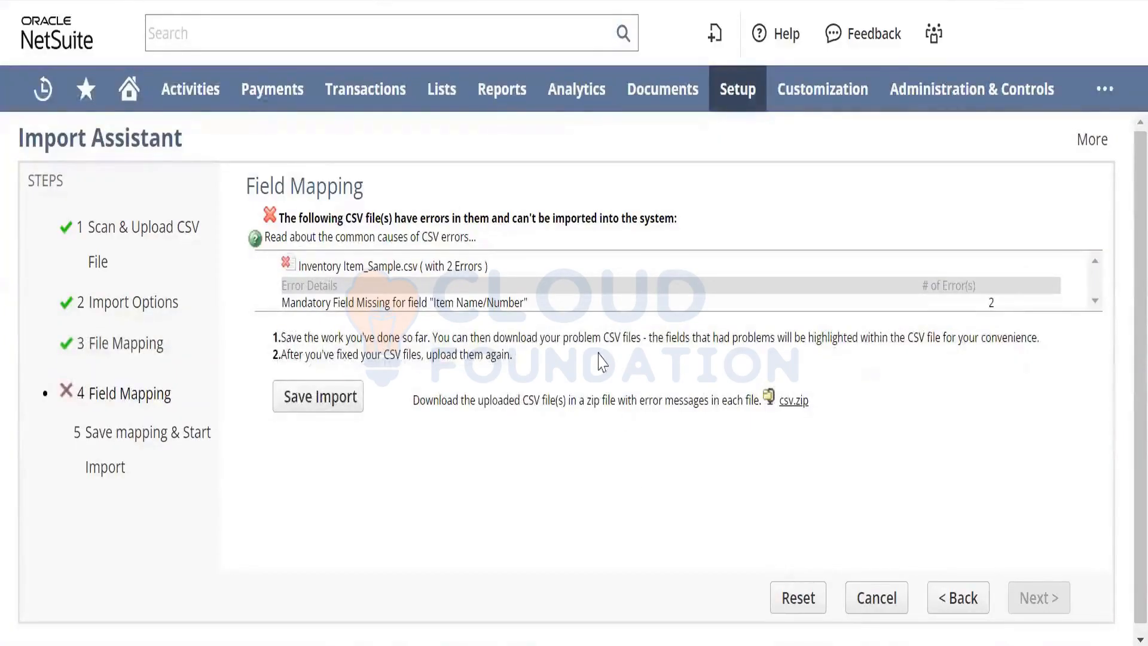
Switch to the Inventory Item_Sample workbook in Excel and delete the empty rows 7 to 13 below the item data
mouse_move(592, 644)
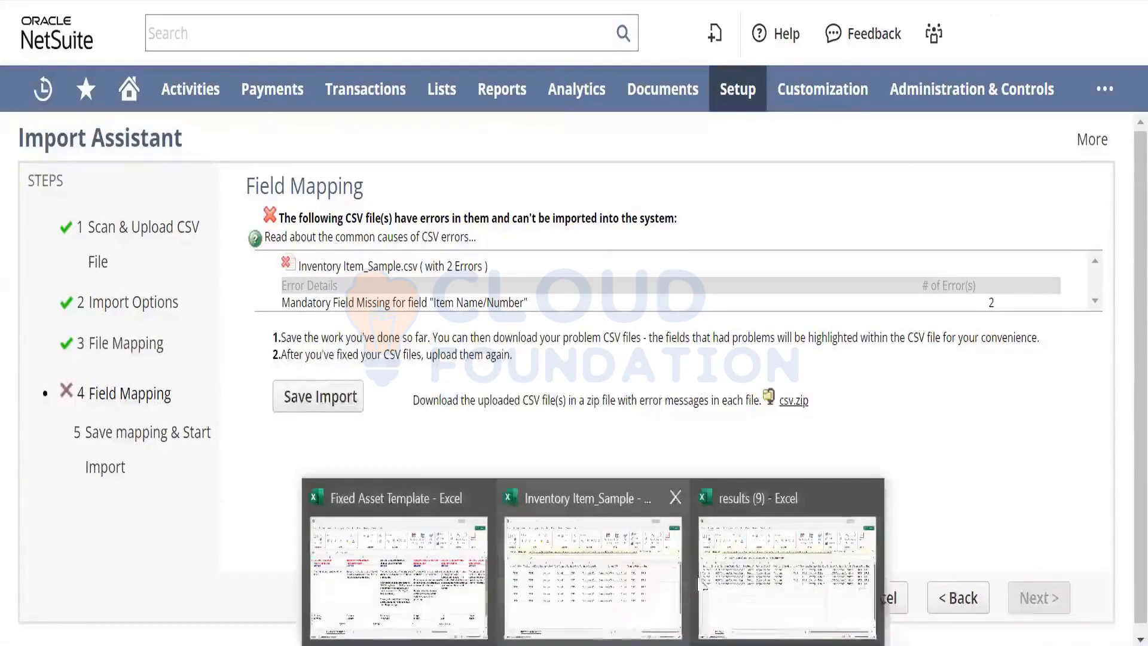
click(570, 575)
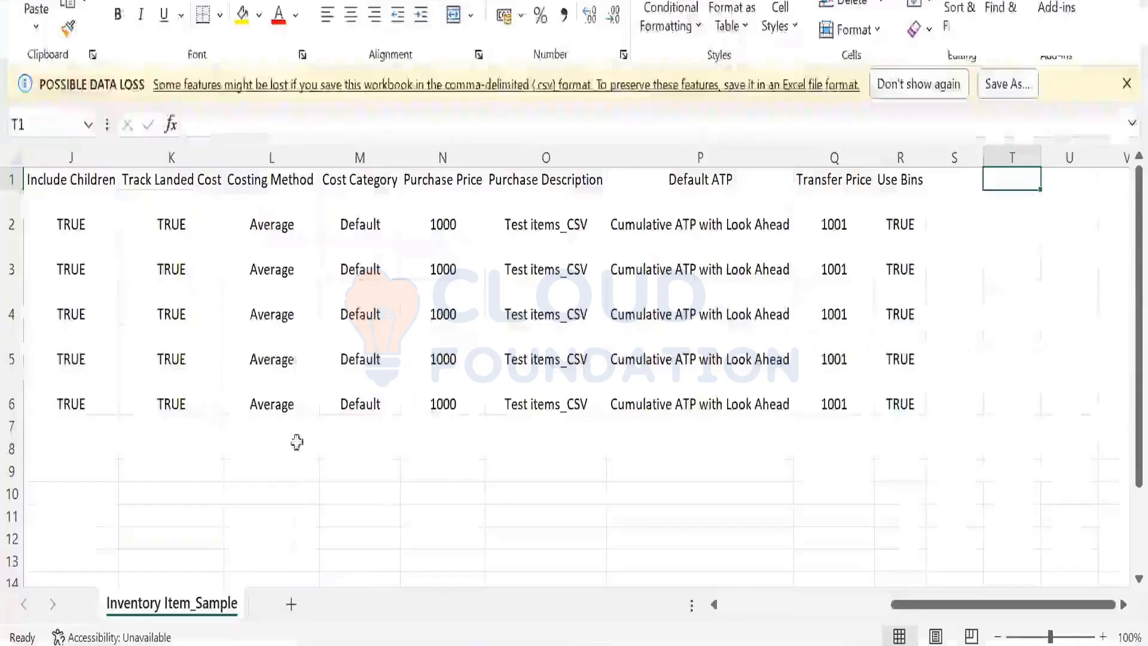
click(517, 423)
key(Left)
key(Left)
key(Left)
key(Left)
key(Left)
key(Left)
key(Left)
key(Left)
key(Left)
key(Left)
key(Left)
key(Left)
key(Left)
key(Left)
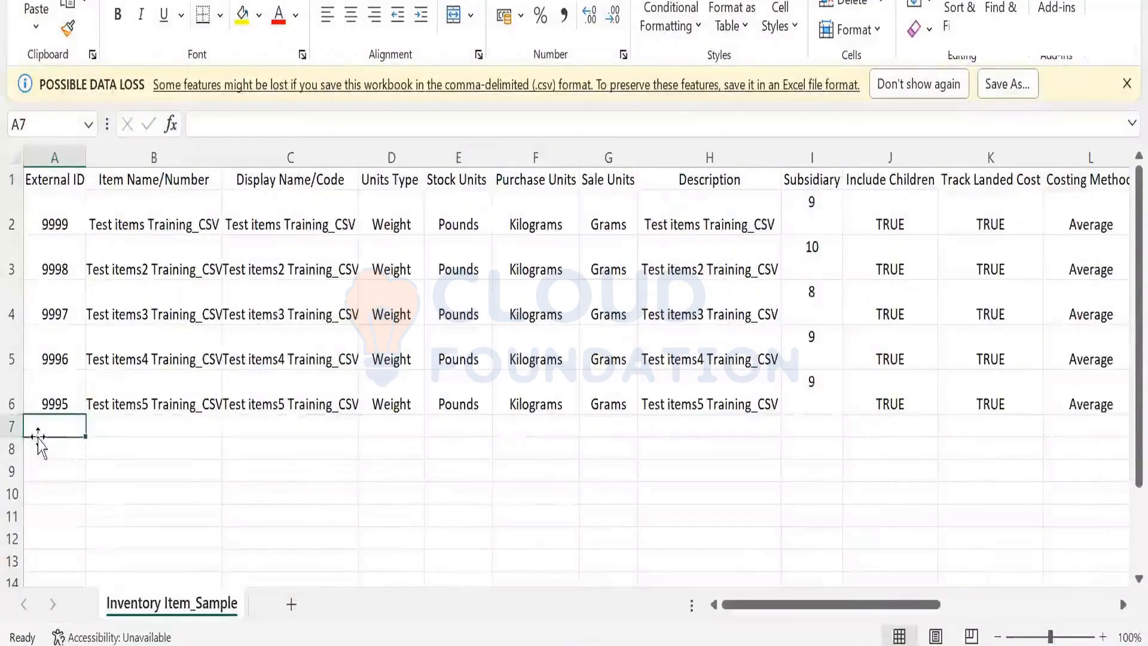
click(12, 427)
drag(12, 427, 11, 562)
right_click(18, 429)
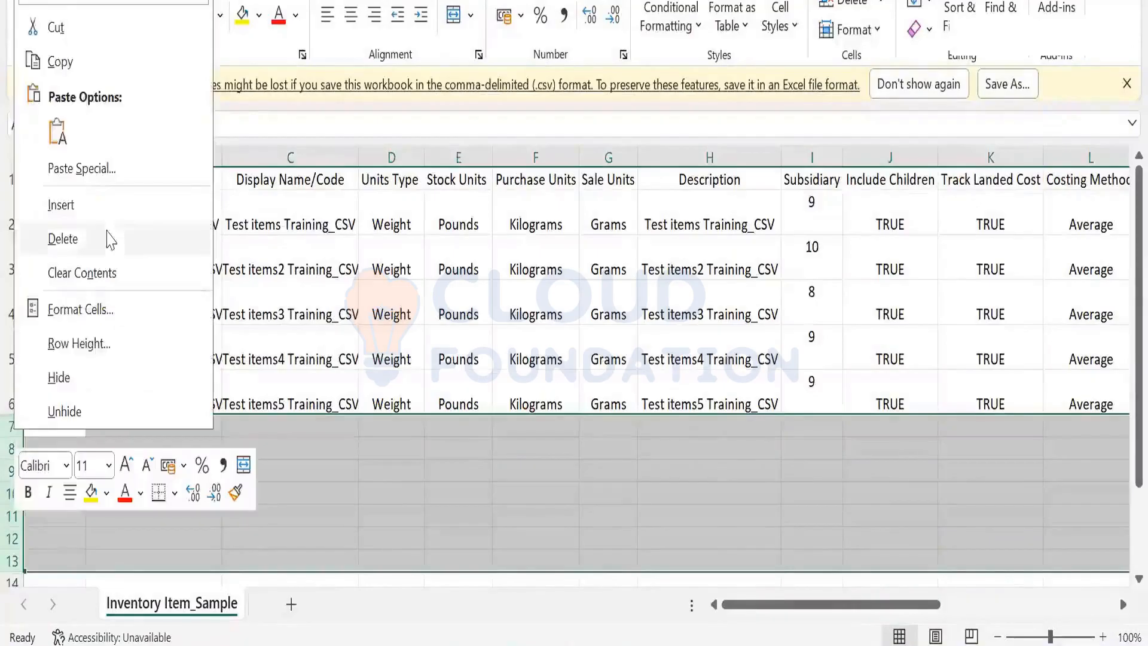
click(108, 237)
click(242, 477)
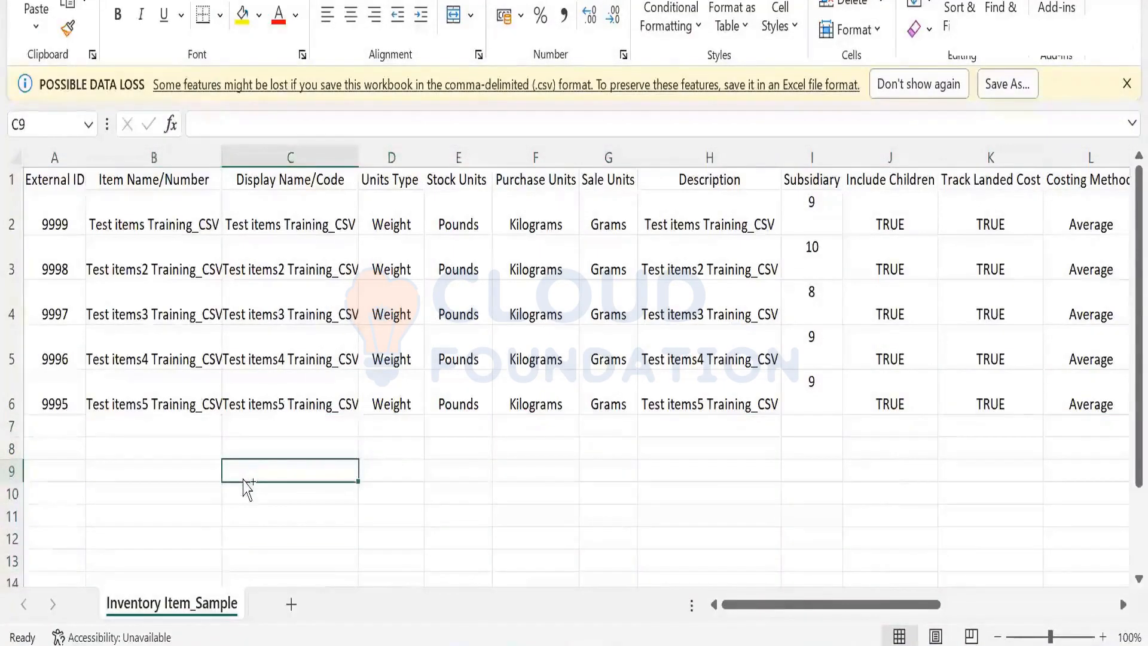
Delete the empty rows 7 to 25 below the item data and go back one stage in NetSuite's Import Assistant
click(12, 423)
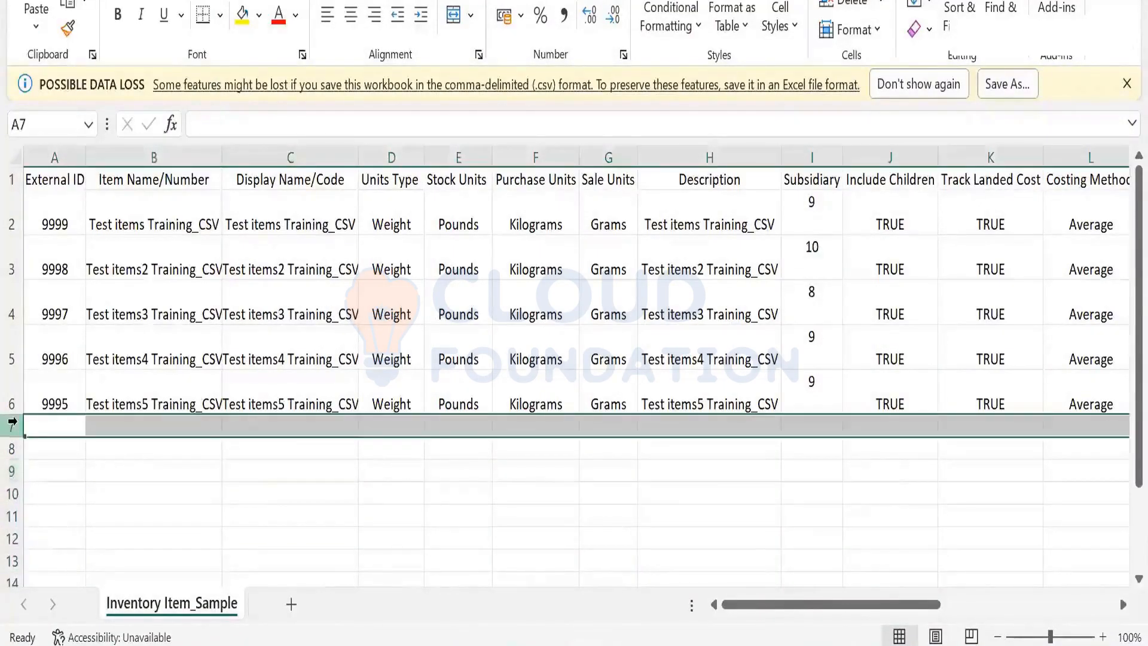
drag(12, 422, 12, 560)
right_click(13, 433)
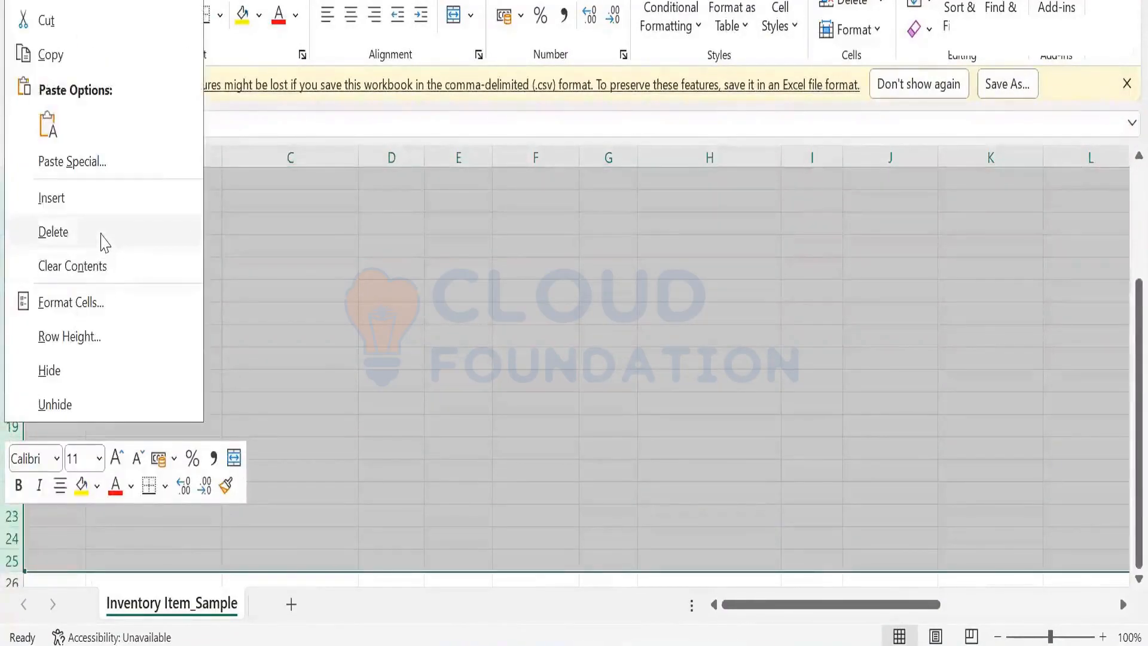
click(125, 235)
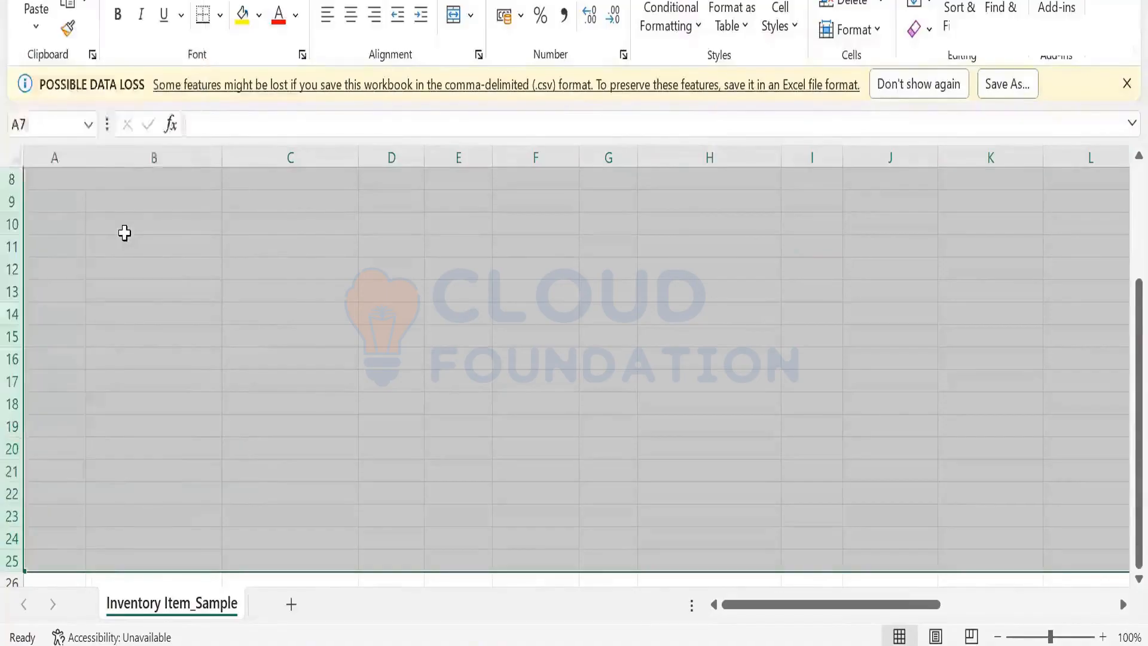
scroll(209, 263, up, 2)
click(292, 289)
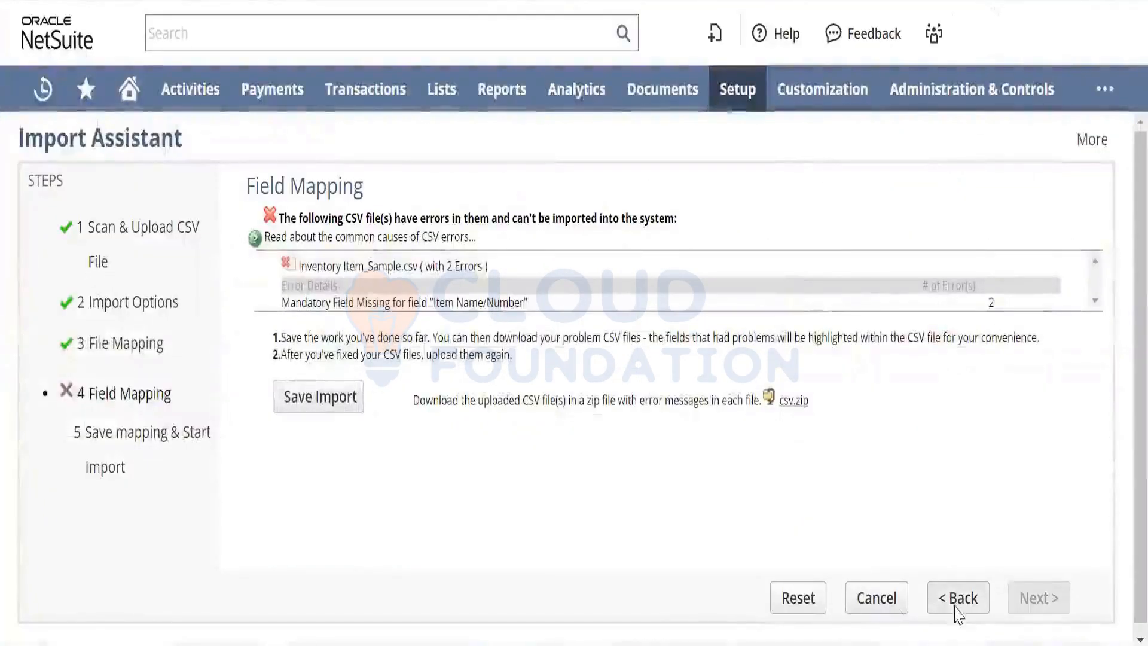
click(955, 605)
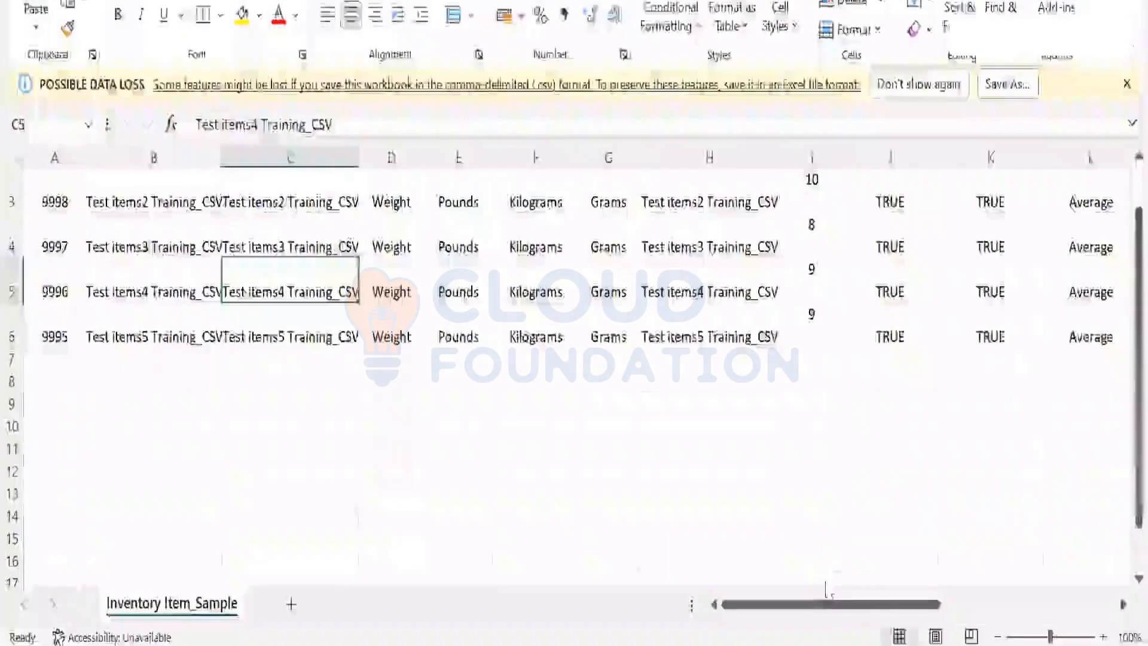
Delete the empty columns S to Z beside the item data in the Inventory Item_Sample workbook
drag(823, 605, 1023, 179)
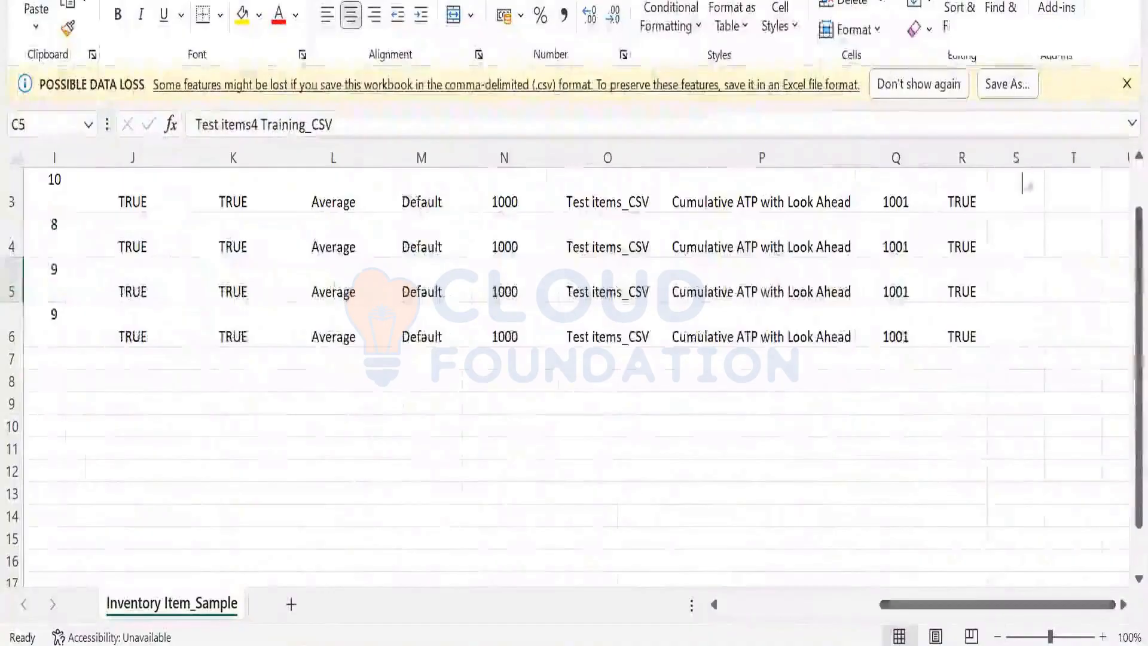
scroll(1122, 204, up, 1)
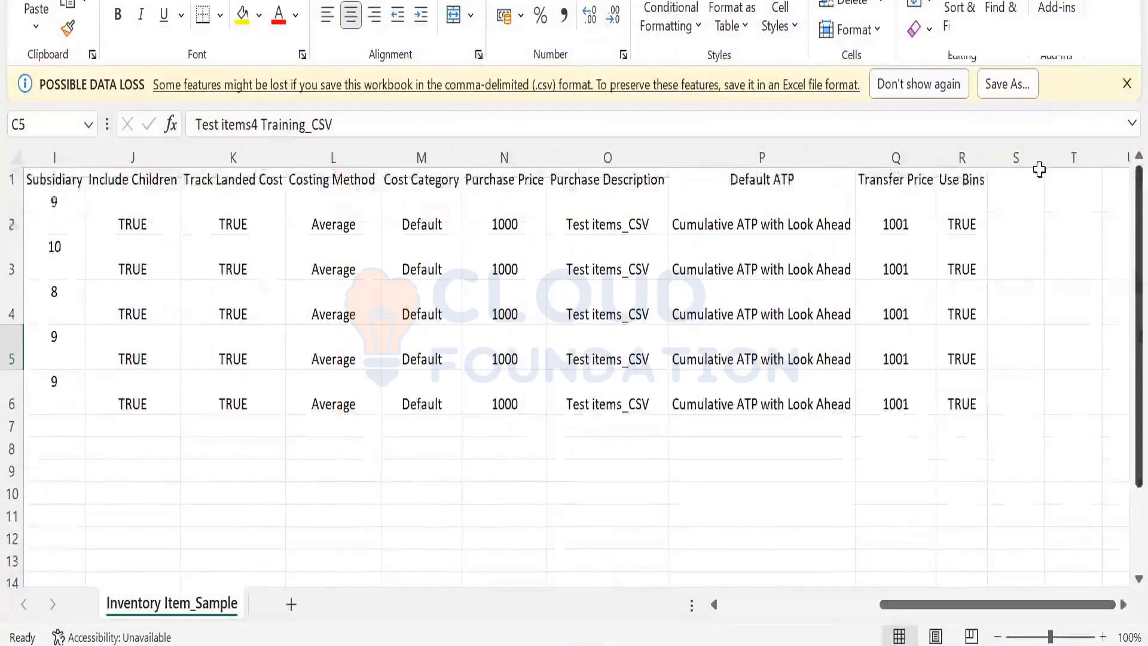
click(1021, 155)
drag(1021, 154, 1046, 154)
drag(669, 142, 665, 146)
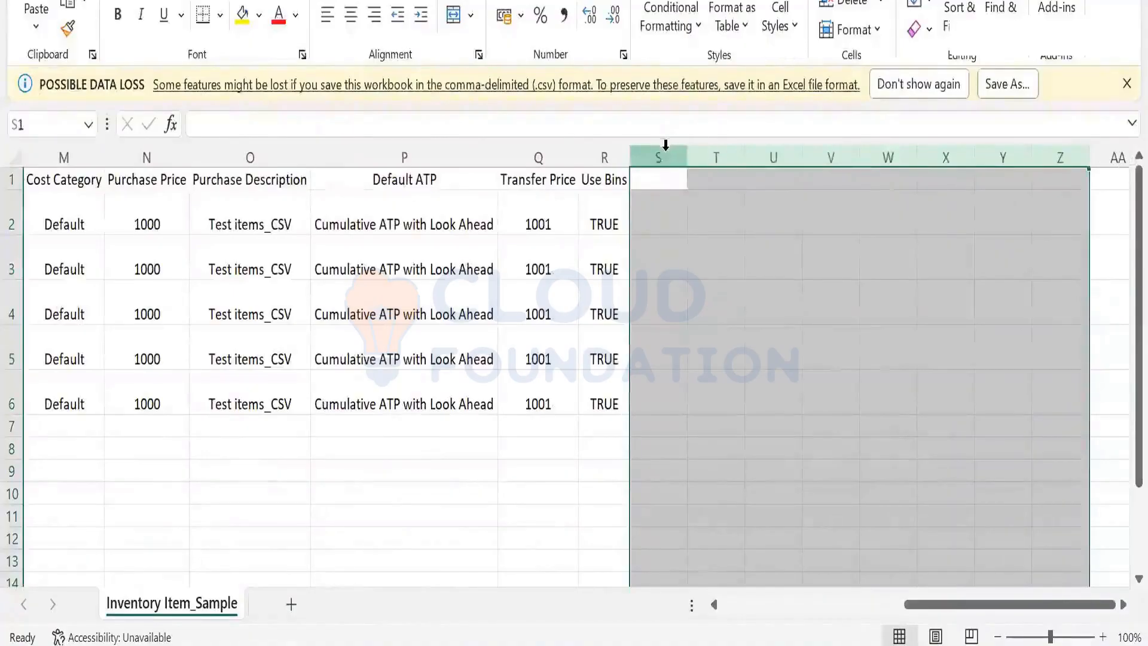
right_click(667, 150)
click(716, 417)
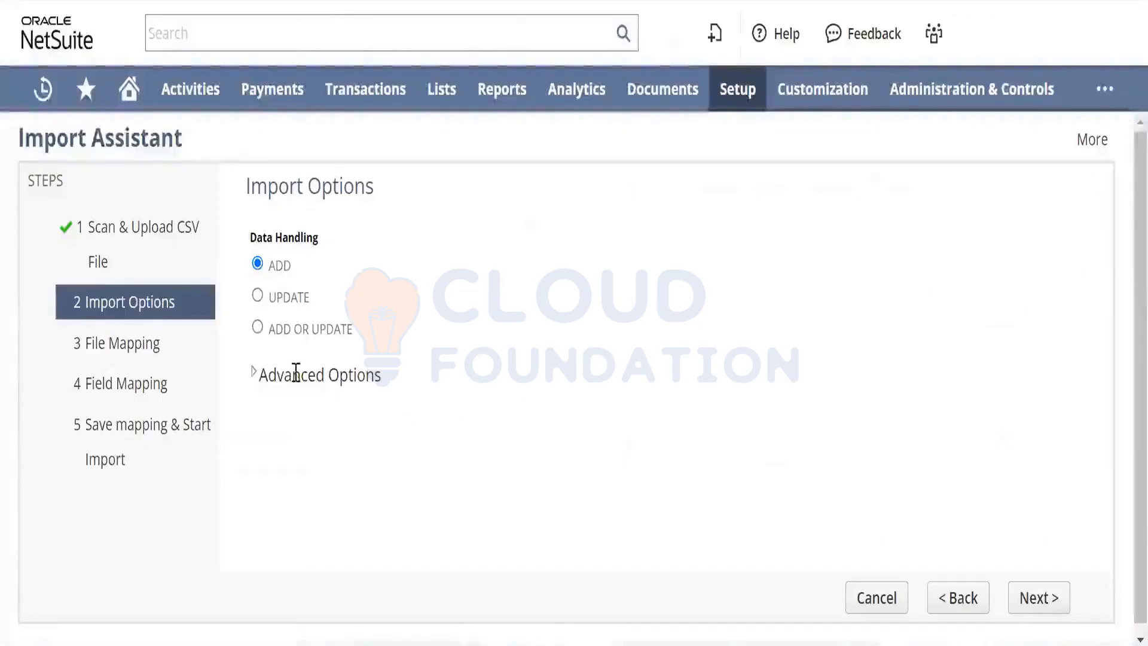
Return to the Scan & Upload CSV File stage in NetSuite and replace the uploaded file with the updated Inventory Item_Sample.csv
click(952, 599)
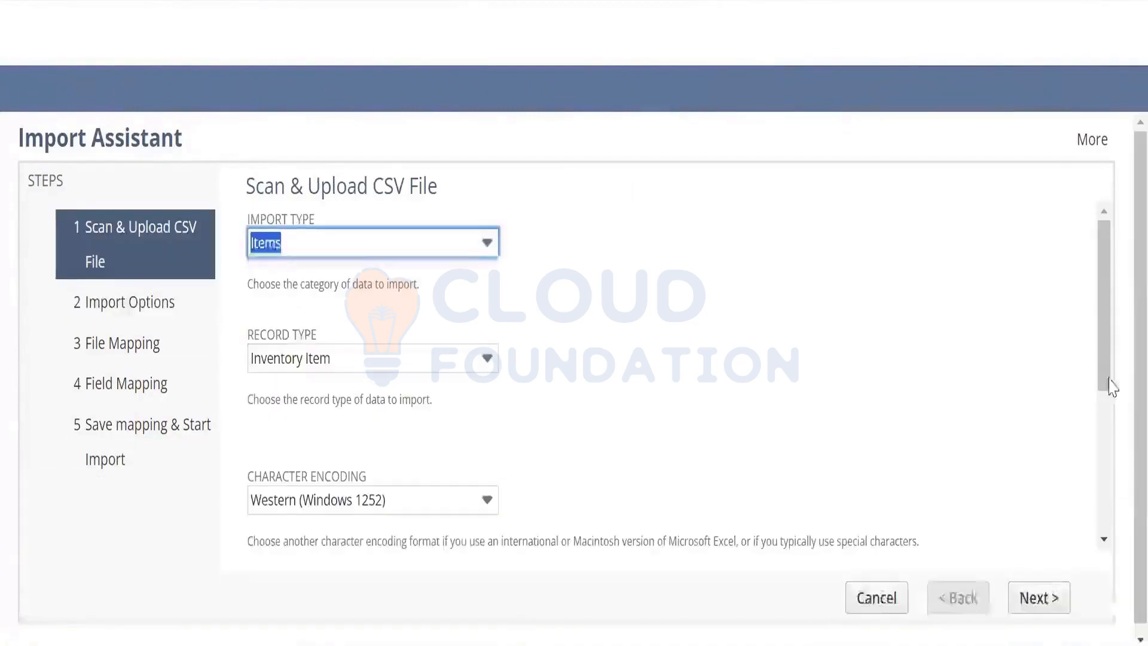
scroll(555, 474, down, 5)
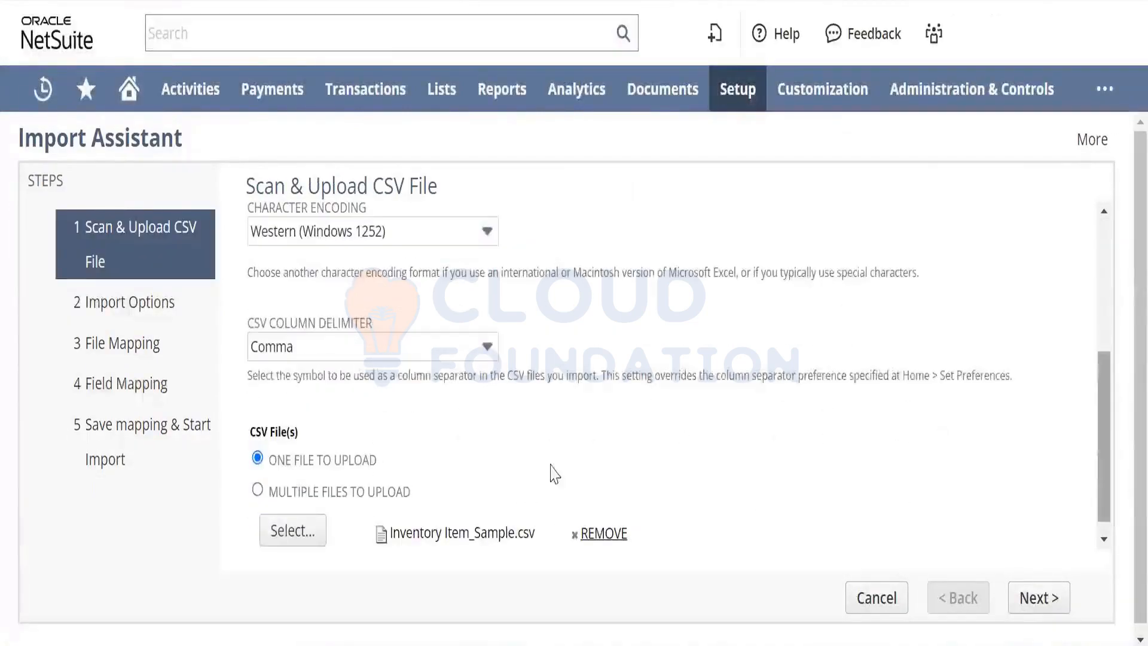
click(605, 533)
click(293, 530)
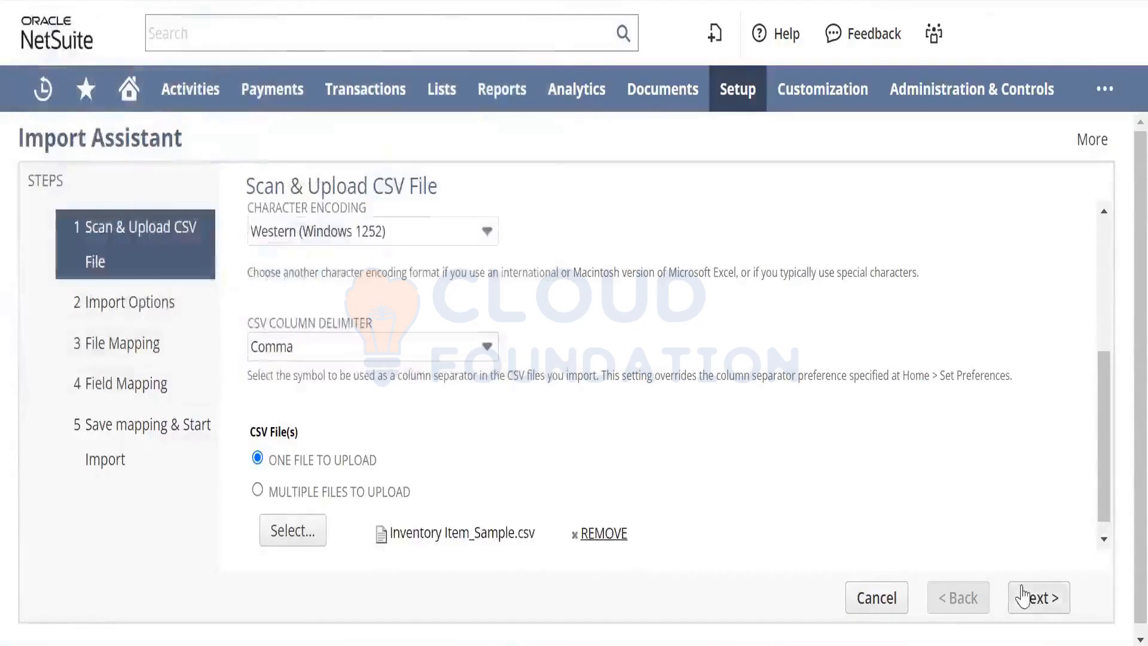
Continue with the Add option and existing field mapping, save and run the import as Inventory Item_Mapping latest, overwriting the saved import
click(1023, 594)
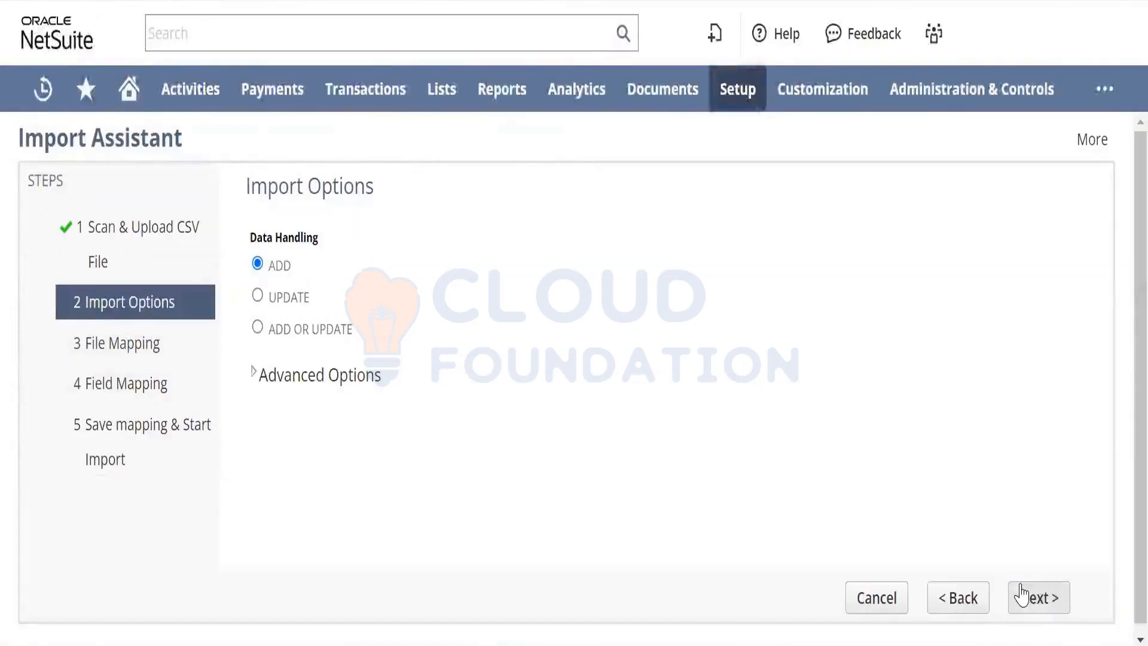
click(1023, 594)
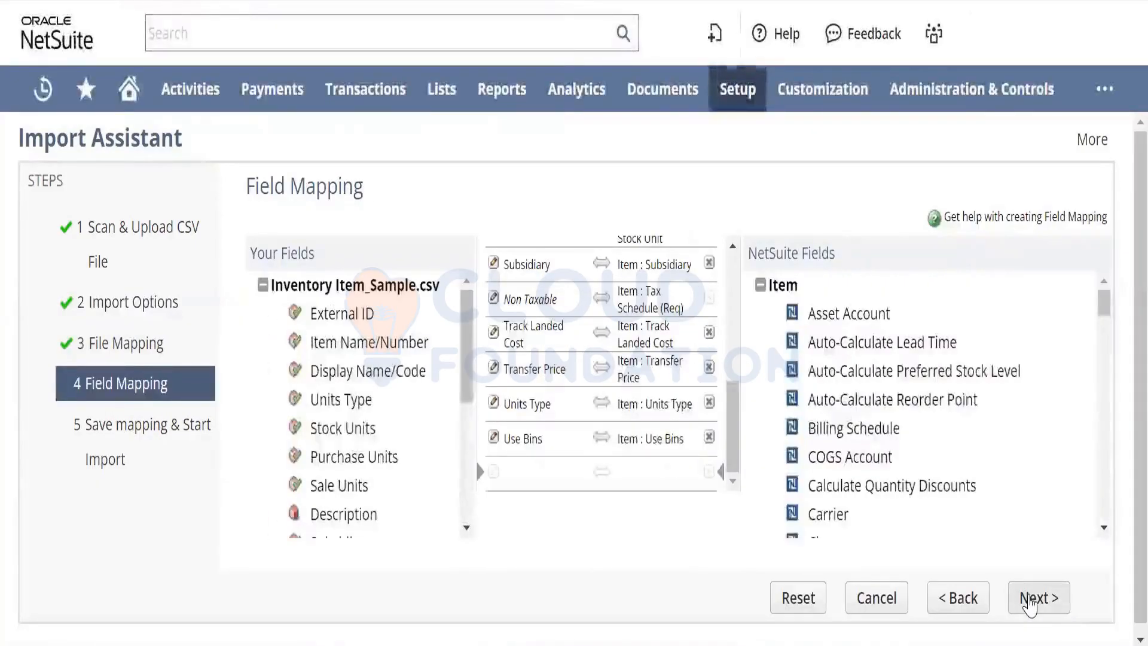
click(1031, 598)
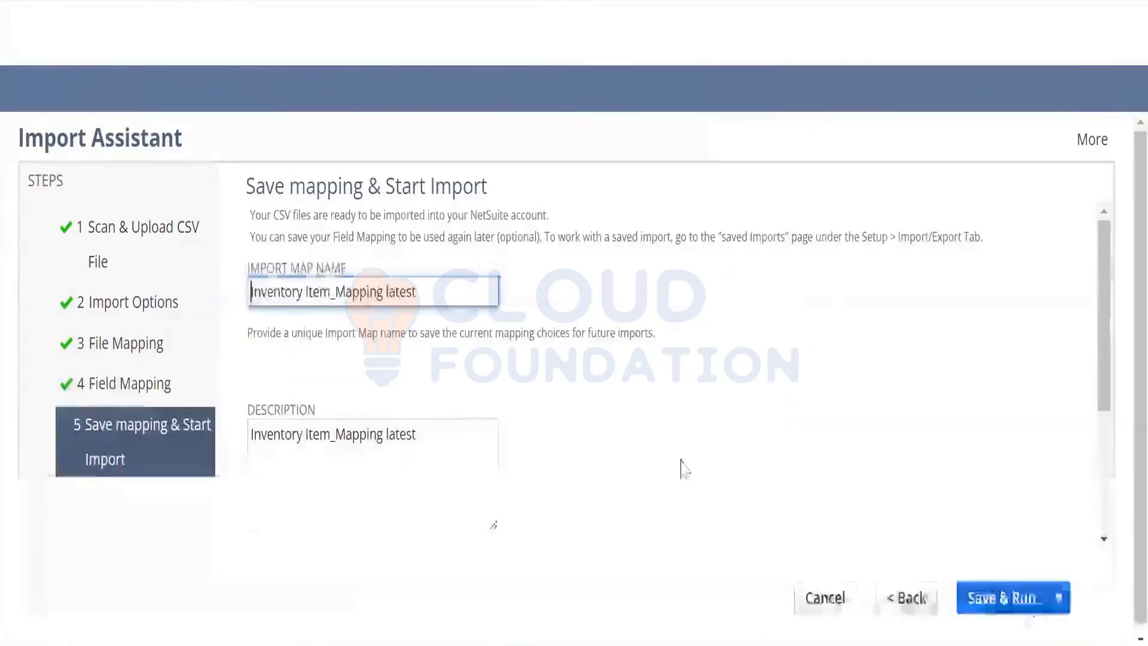
click(1007, 607)
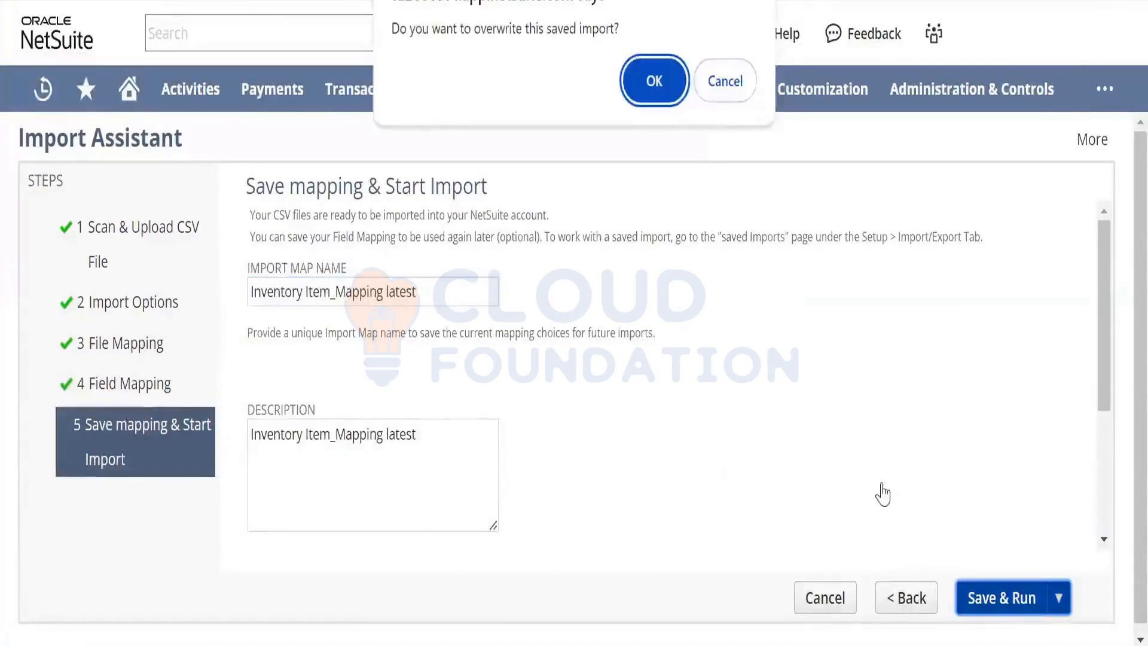
click(654, 82)
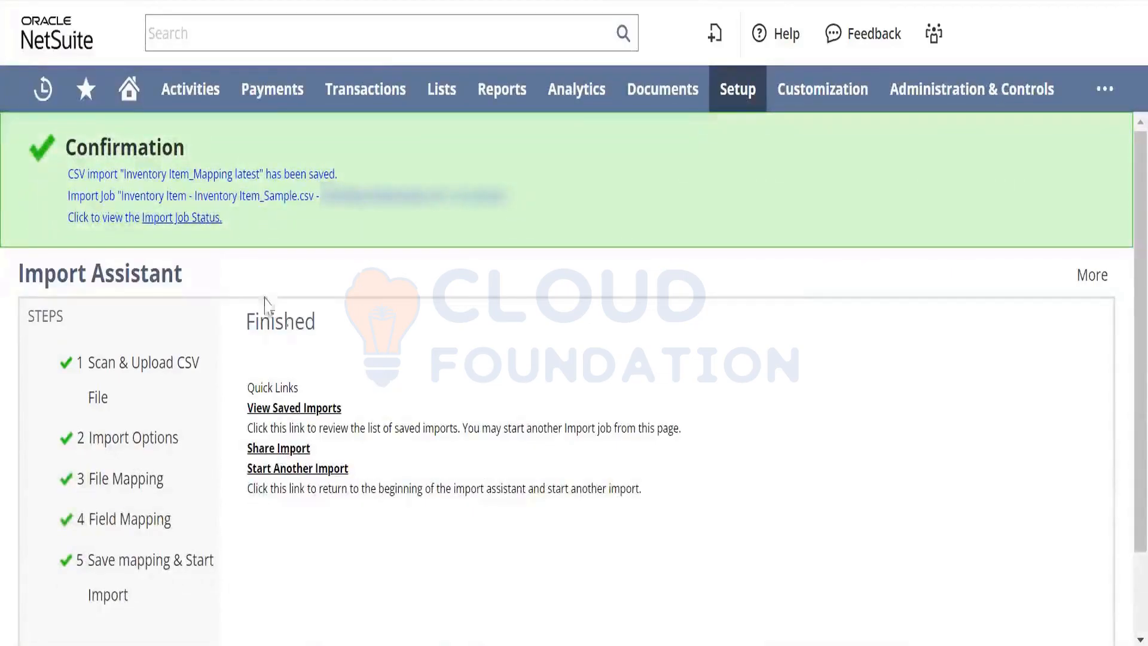
Open the Import Job Status page and refresh it until the 10:04 am import job finishes
click(187, 219)
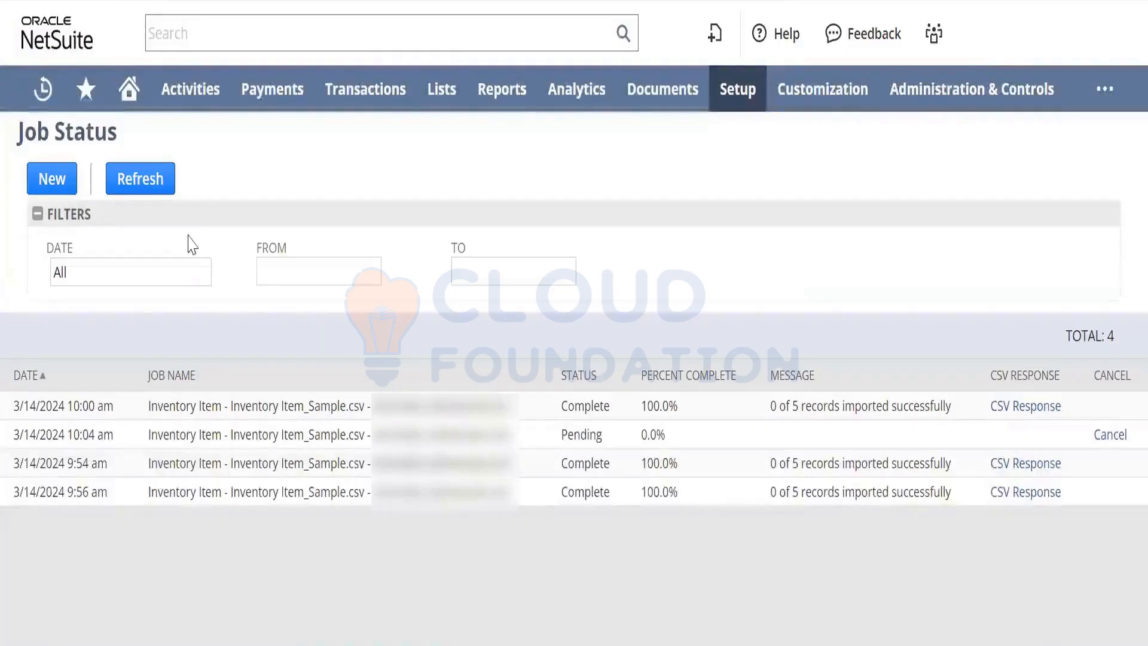
click(155, 199)
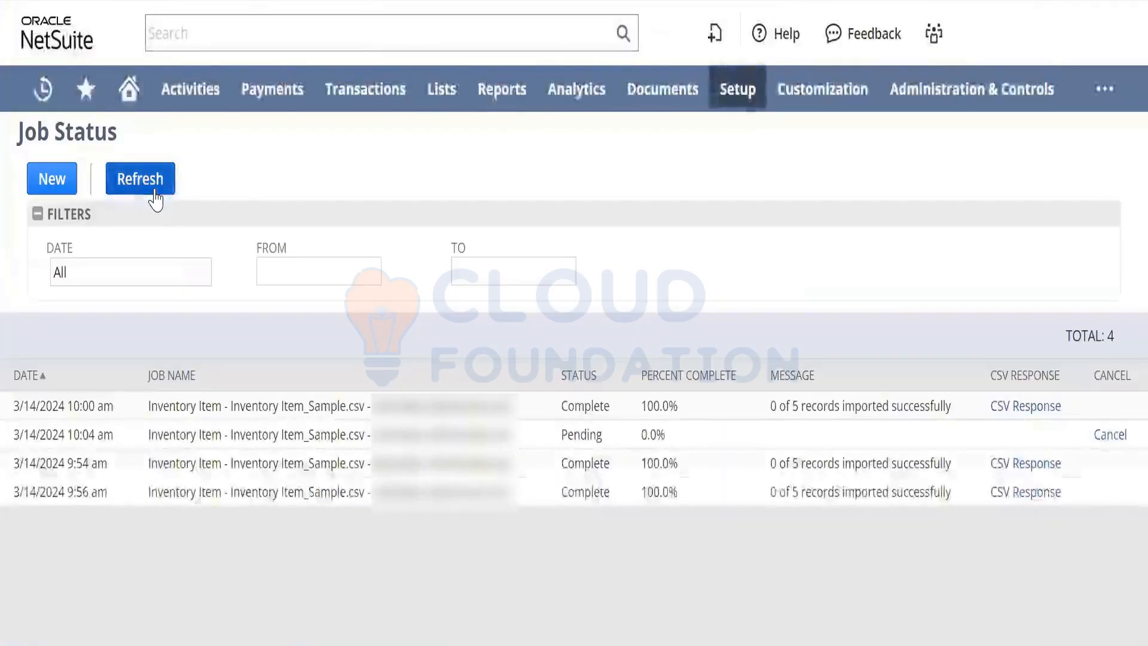
click(154, 199)
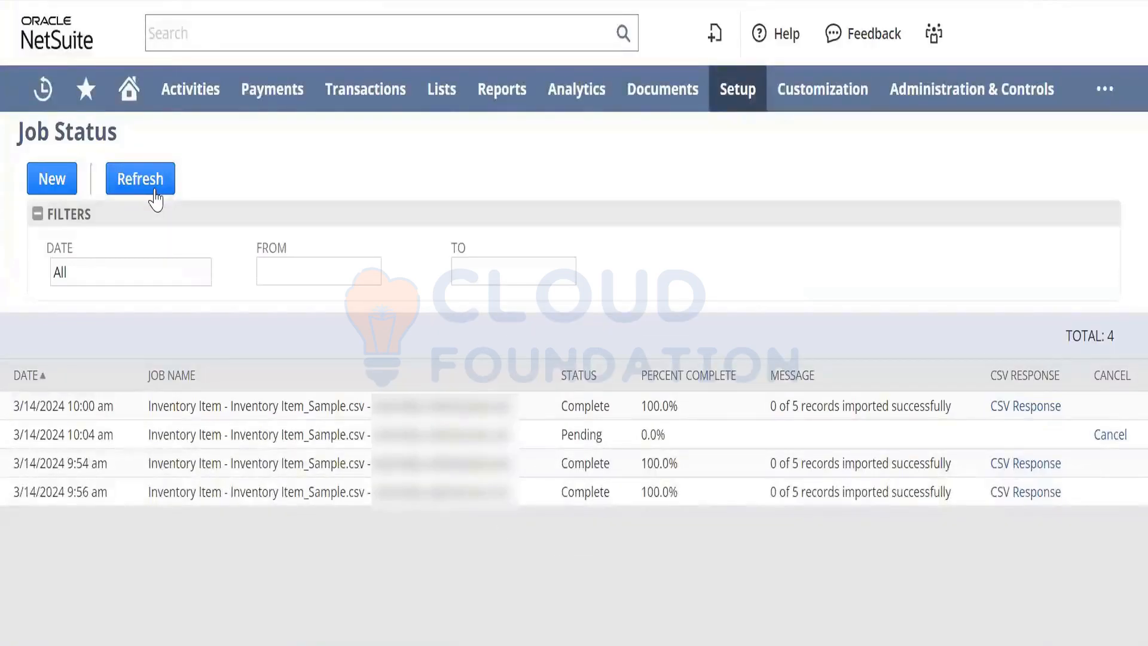
click(154, 197)
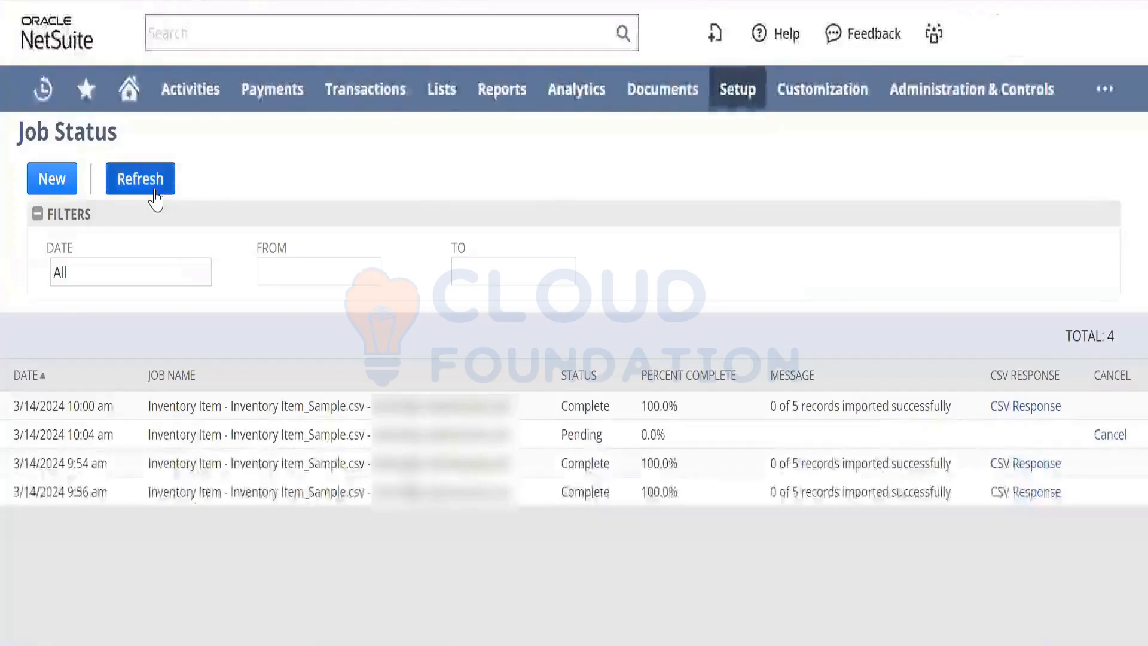
click(154, 198)
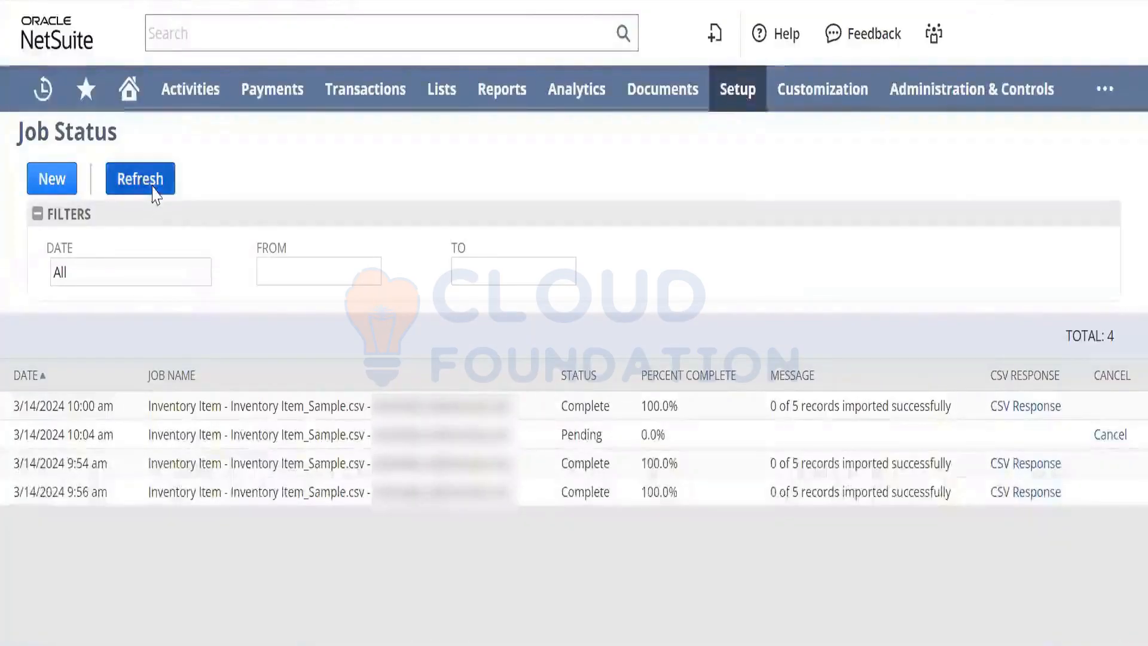
click(155, 196)
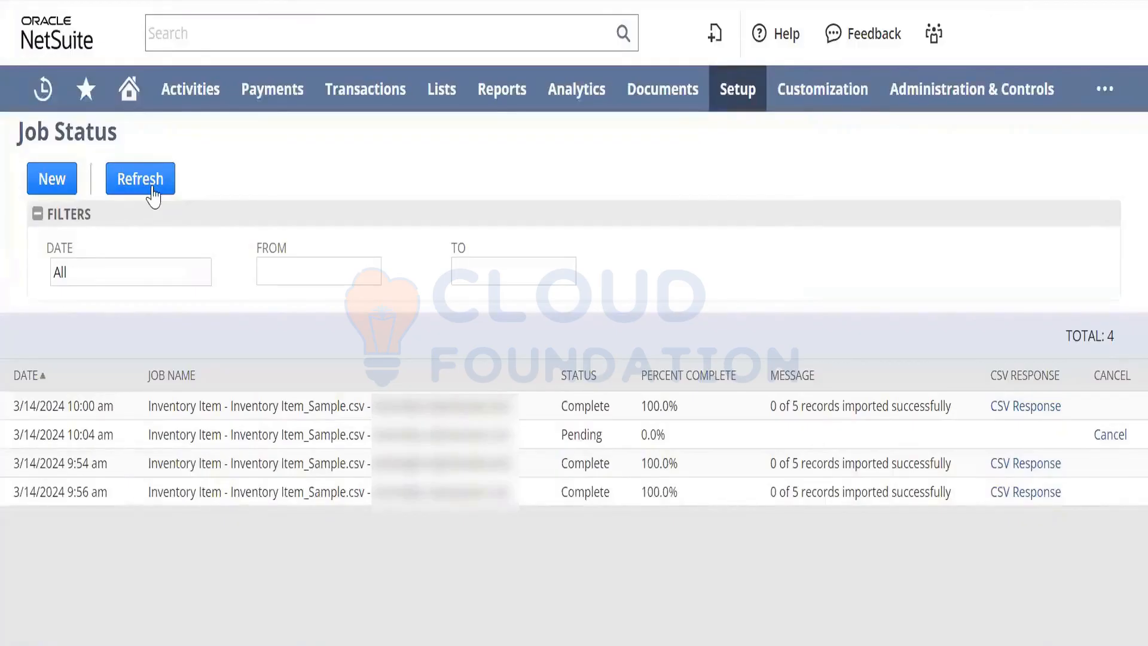
click(154, 196)
click(153, 189)
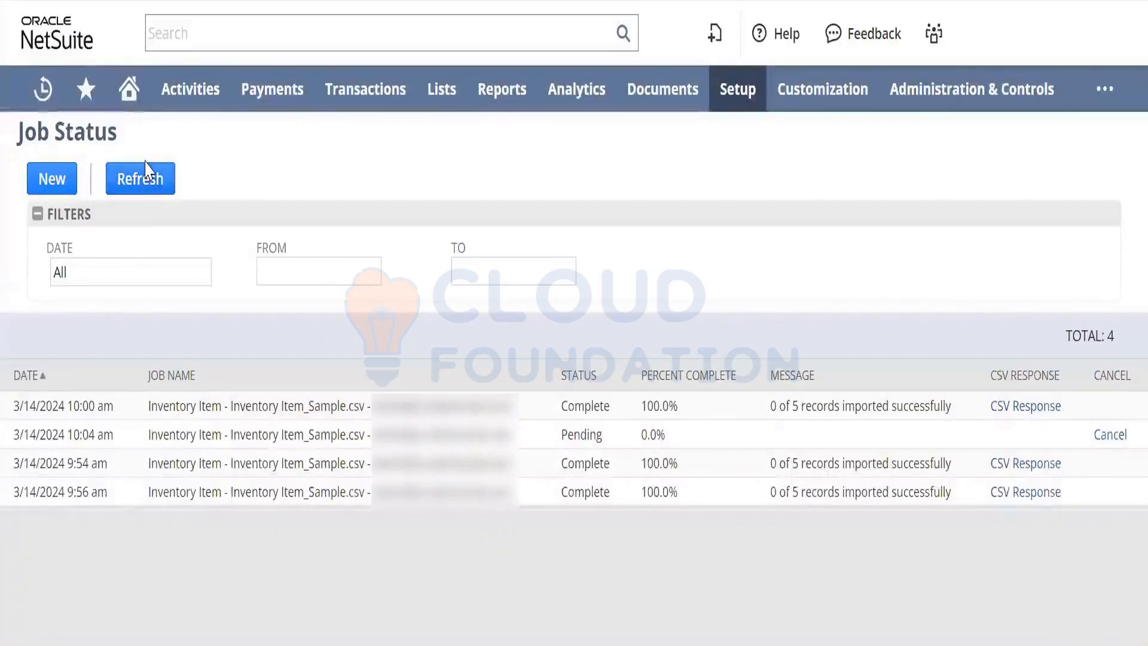
click(145, 174)
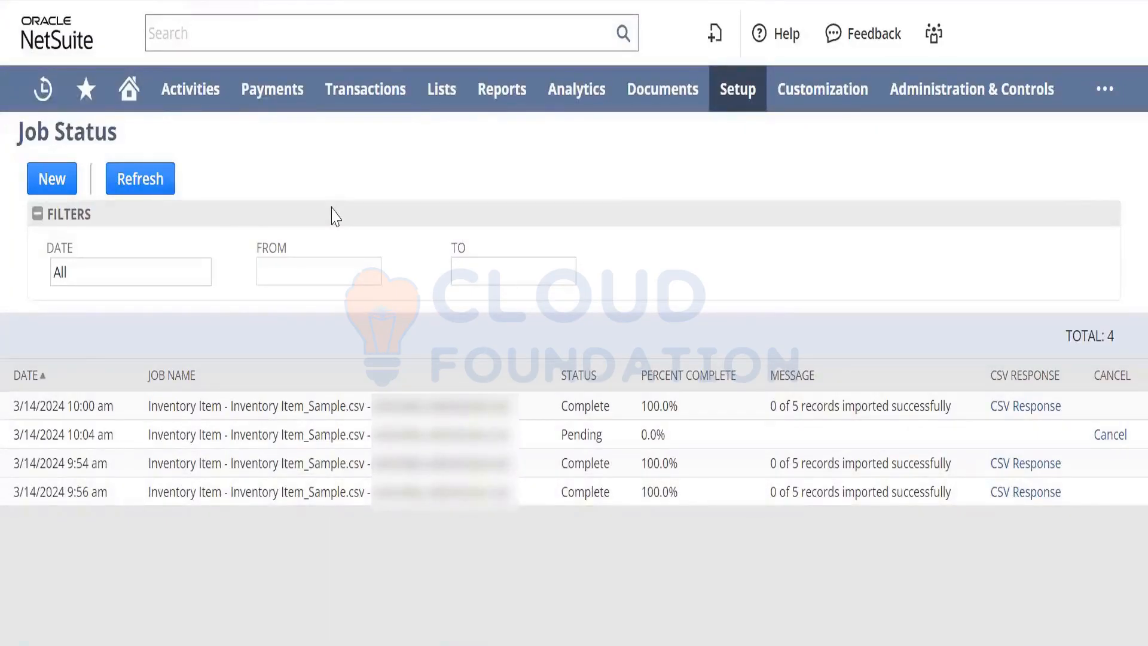
click(146, 188)
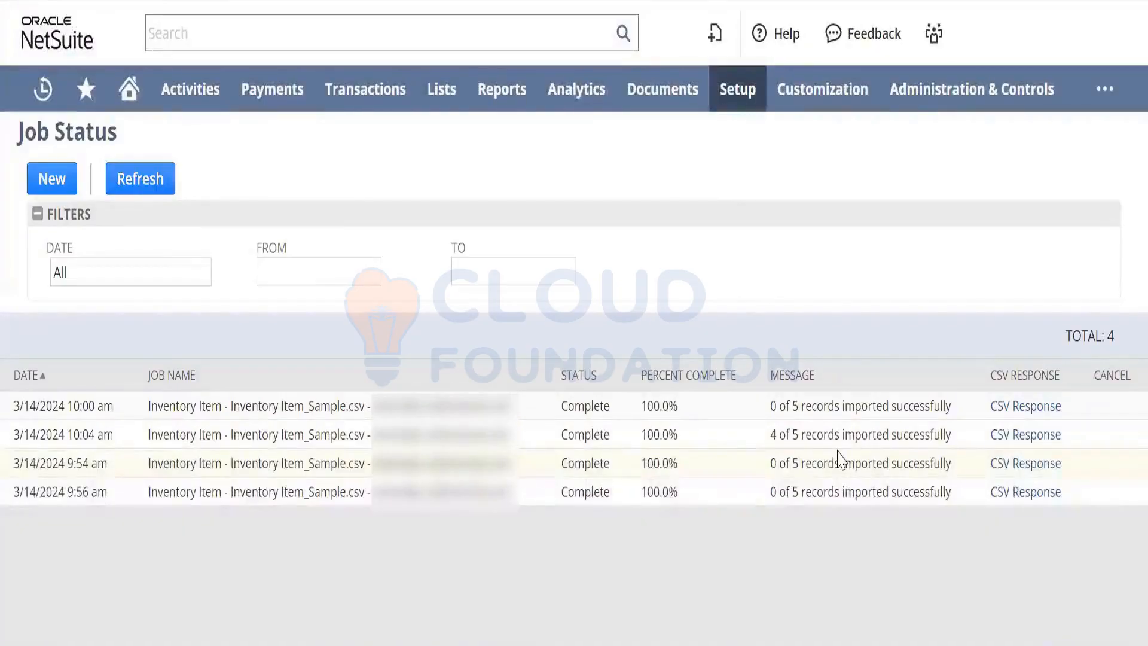
Open the CSV response of the 10:04 am import job and read the full error text of the rejected record
click(1010, 441)
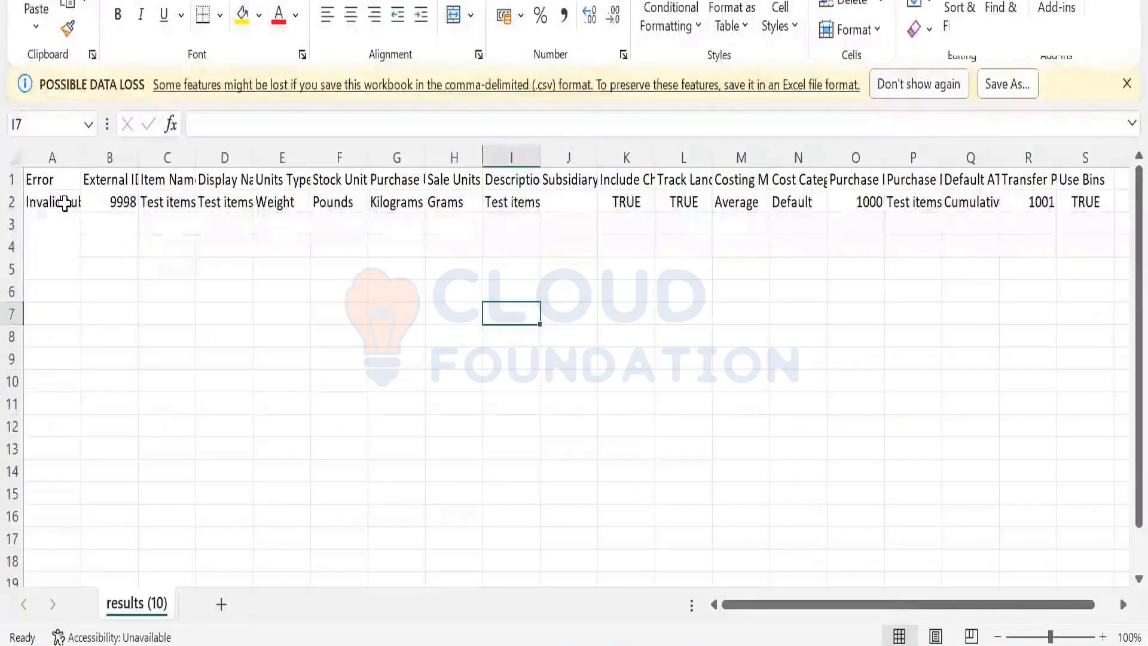
click(64, 203)
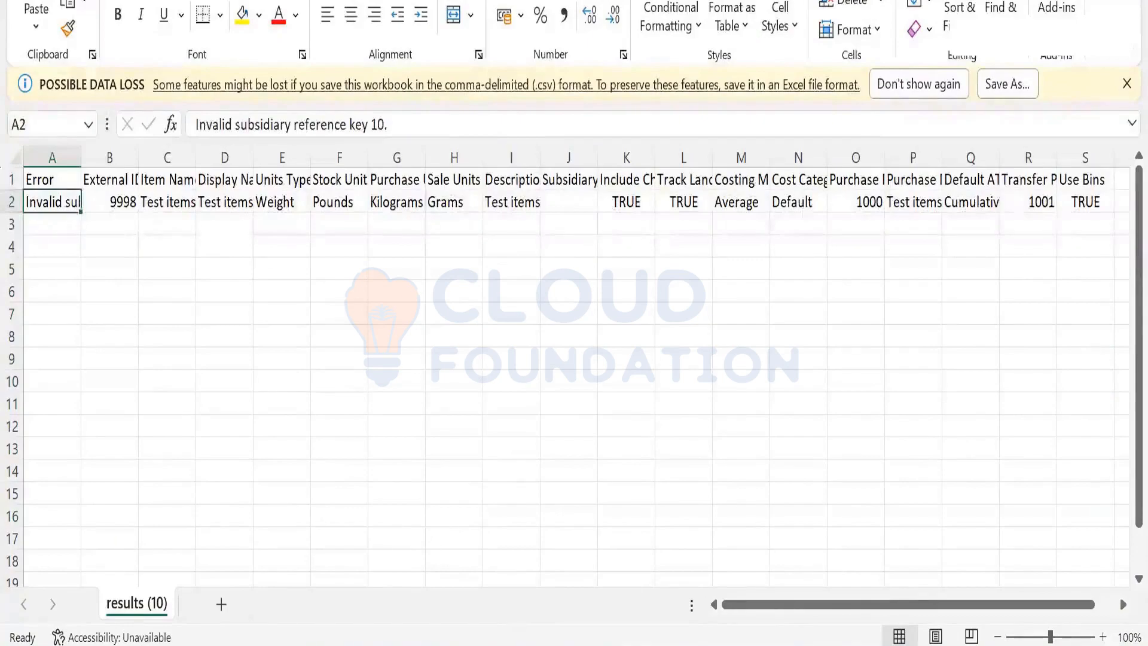
Switch to the Inventory Item_Sample workbook and examine the Subsidiary column values of the items in rows 3 to 5
mouse_move(594, 645)
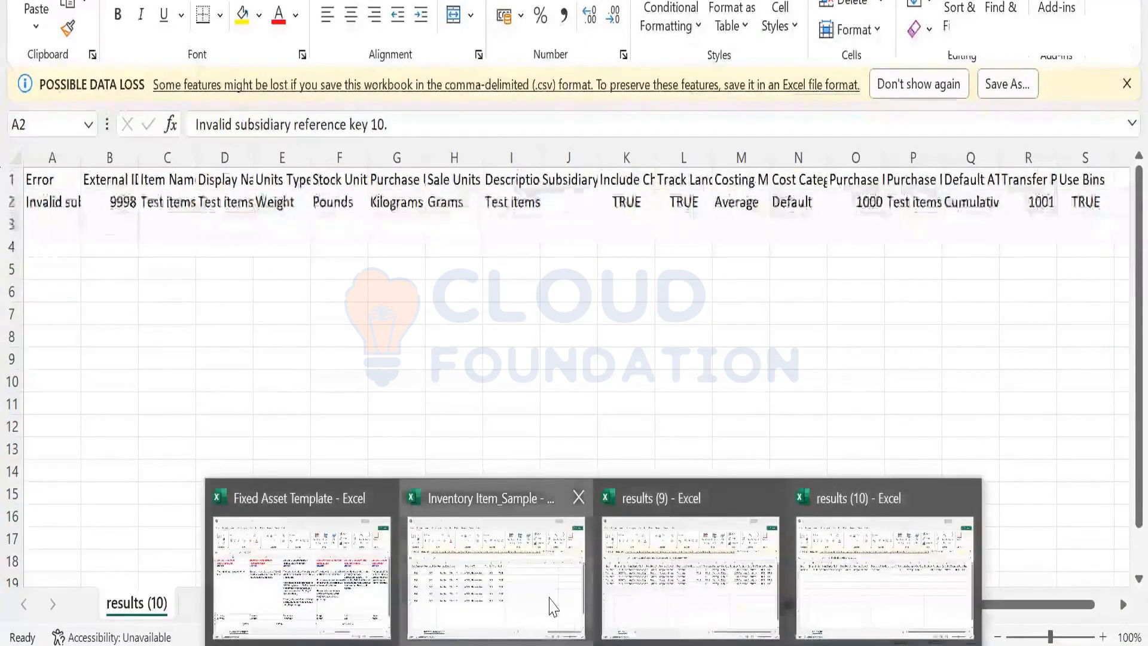
click(553, 606)
click(507, 325)
key(Left)
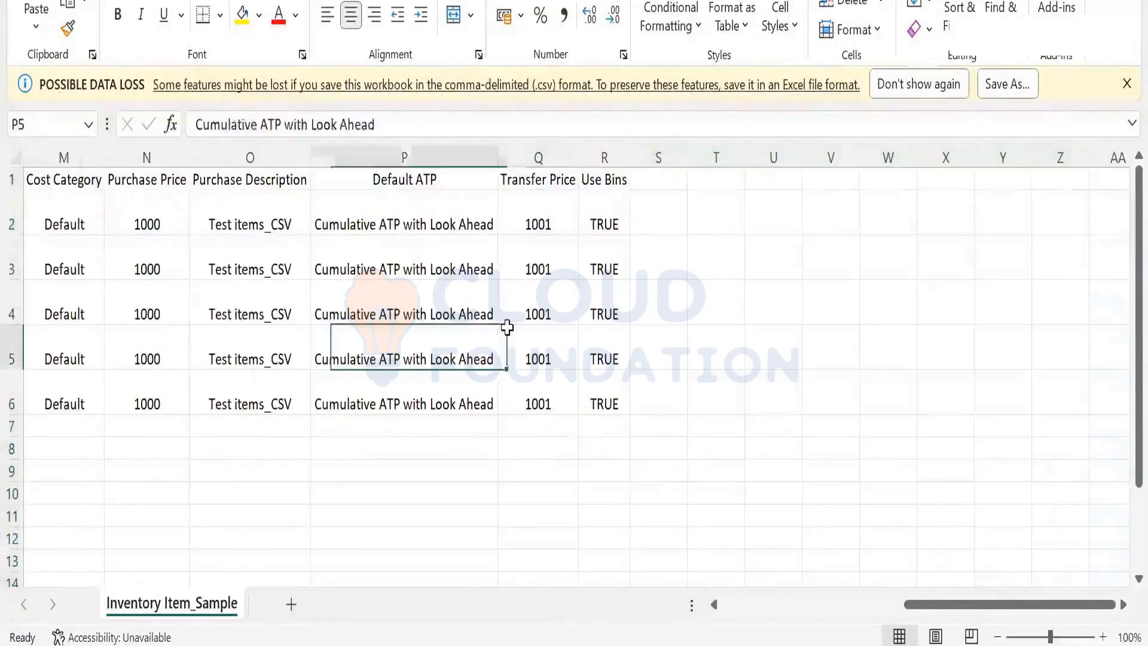
key(Left)
key(Left)
key(Left)
key(Left)
key(Left)
key(Left)
key(Left)
key(Left)
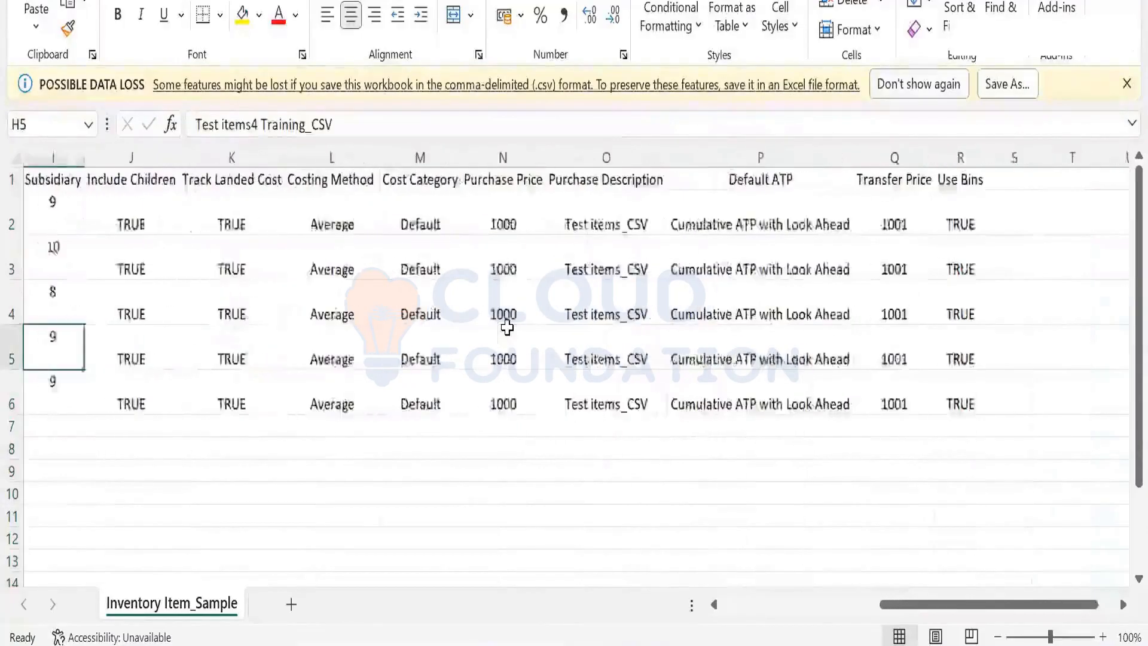
key(Up)
key(Up)
key(Right)
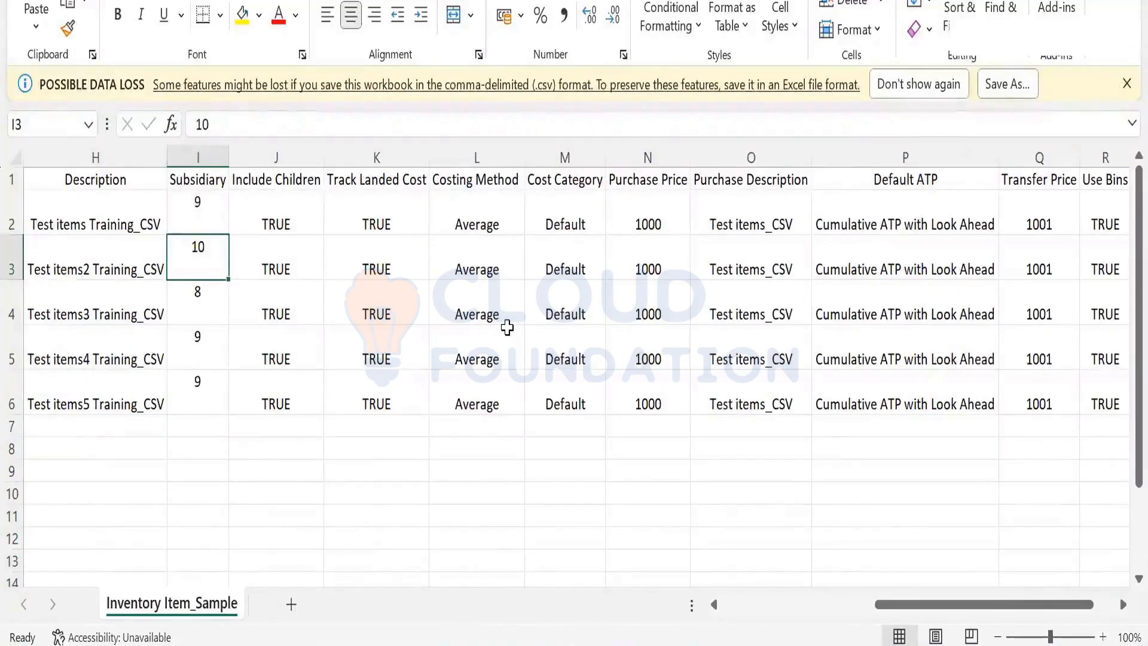
key(Down)
key(Down)
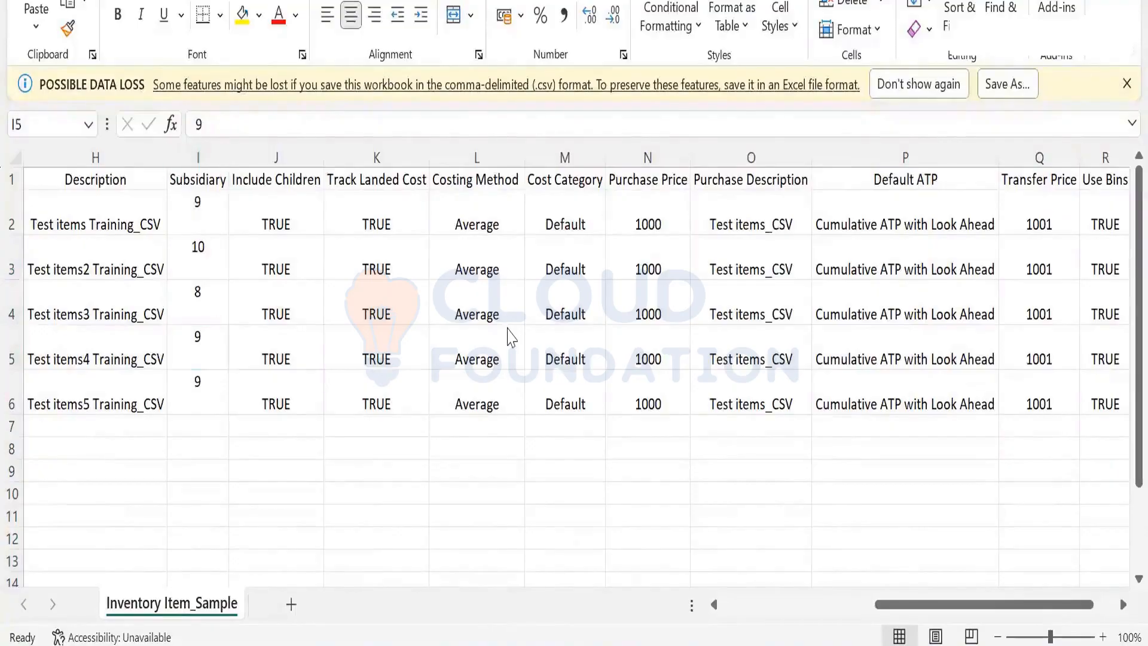
Switch to NetSuite, check the internal IDs in the company's Subsidiaries list, and return to the results (10) workbook in Excel
key(alt+Tab)
key(Tab)
mouse_move(735, 88)
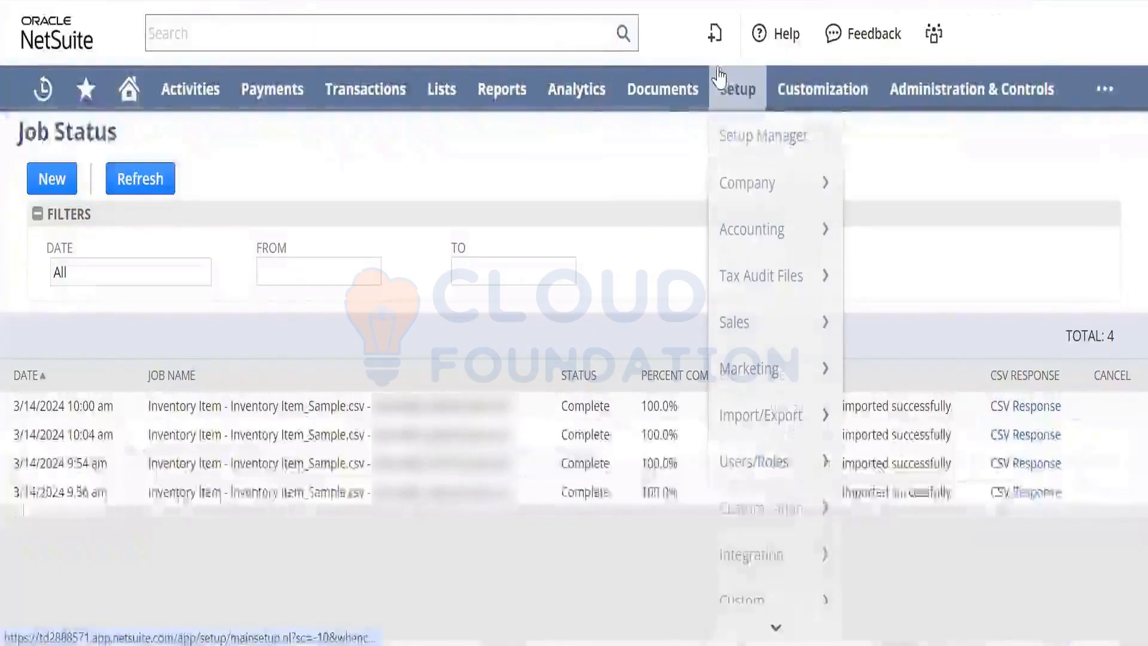
mouse_move(754, 183)
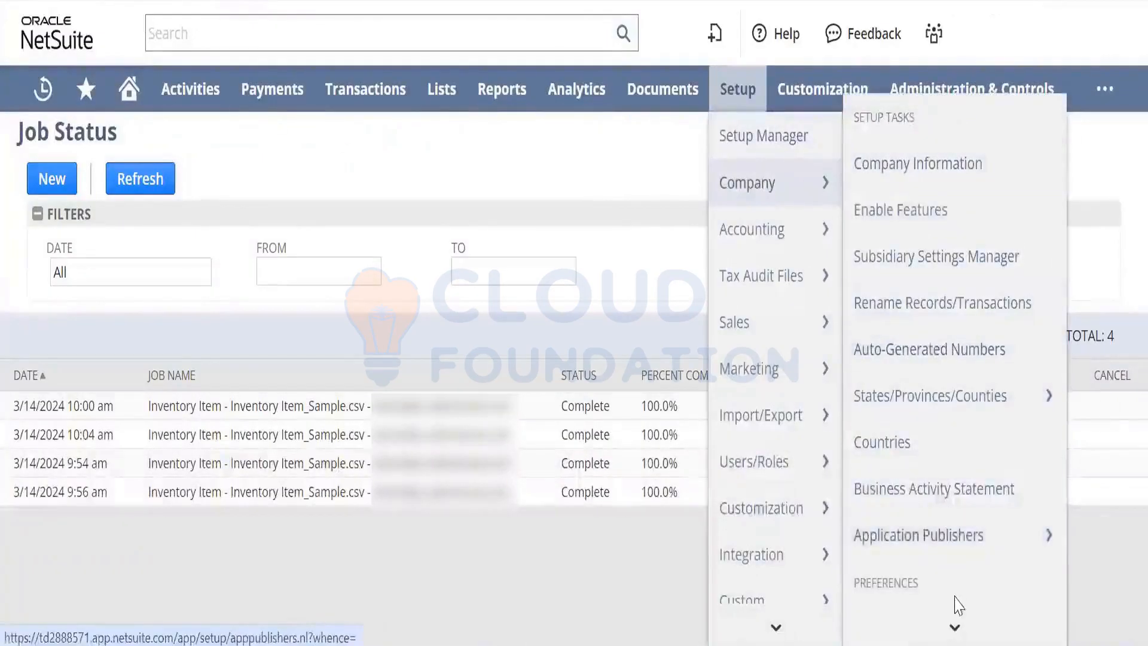
scroll(957, 607, down, 5)
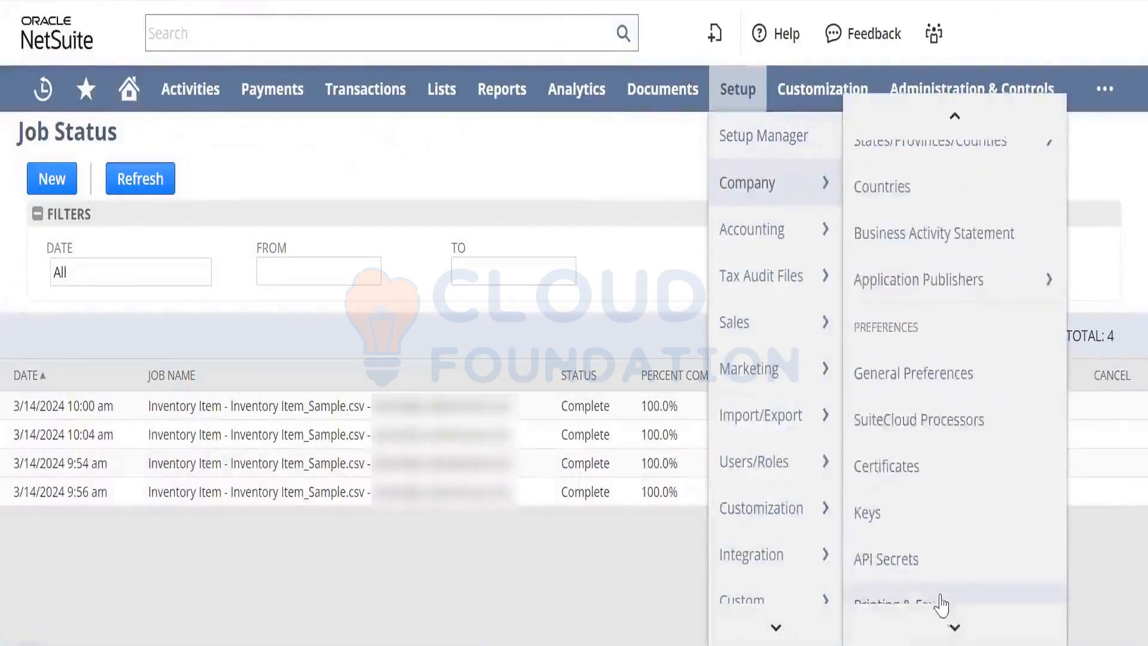
scroll(940, 604, down, 8)
mouse_move(942, 596)
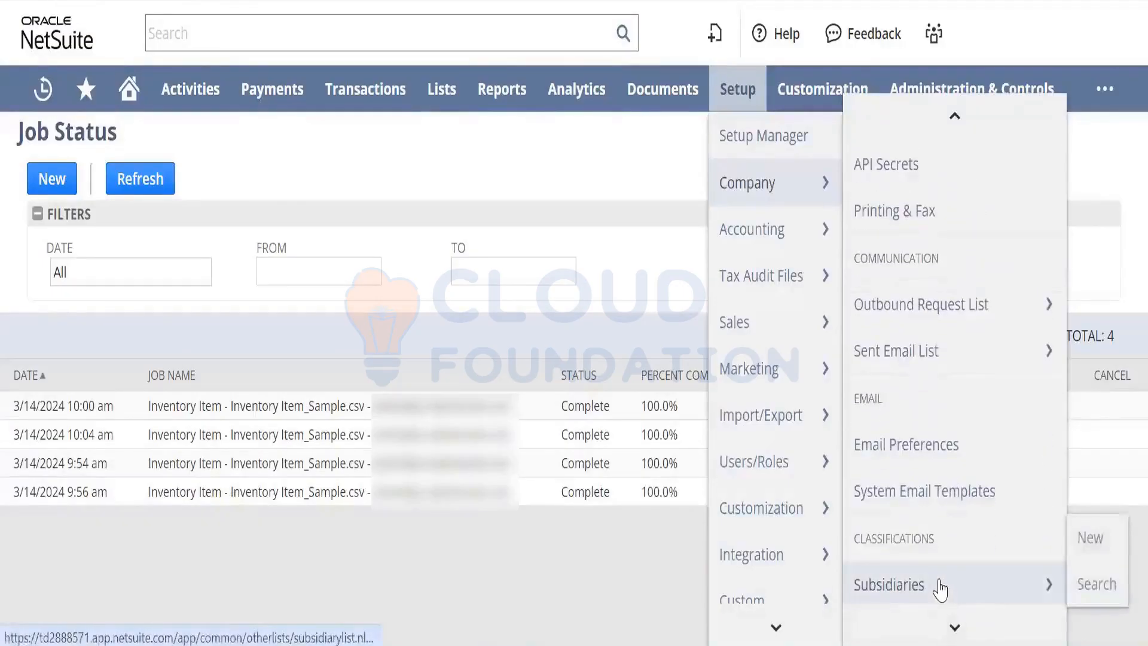
click(939, 587)
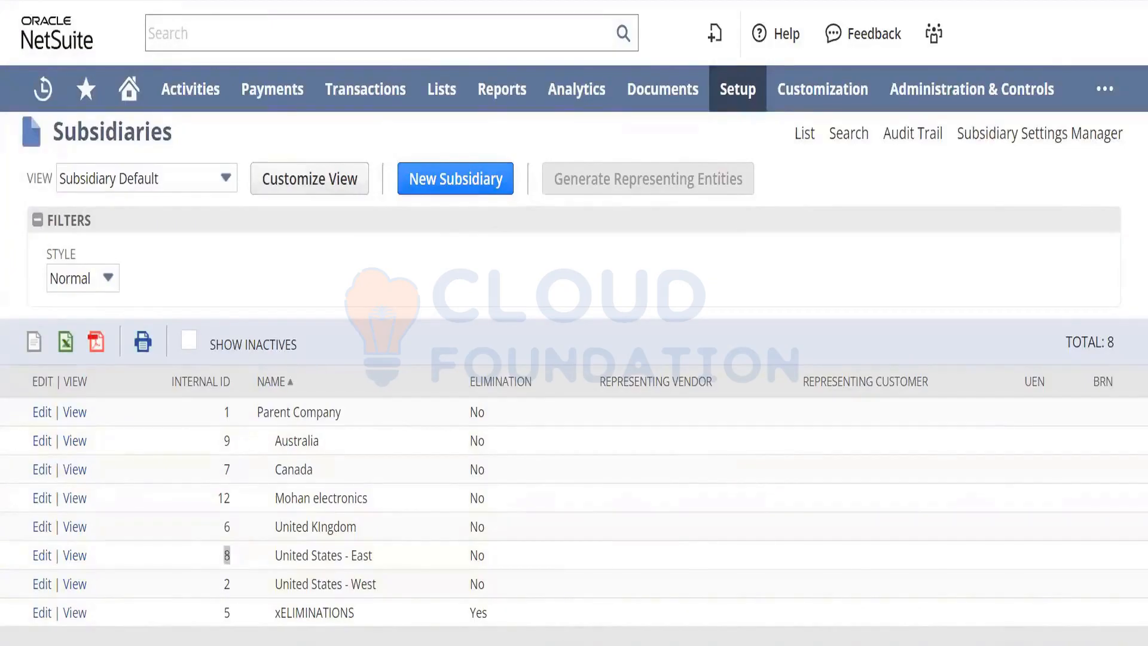
mouse_move(592, 643)
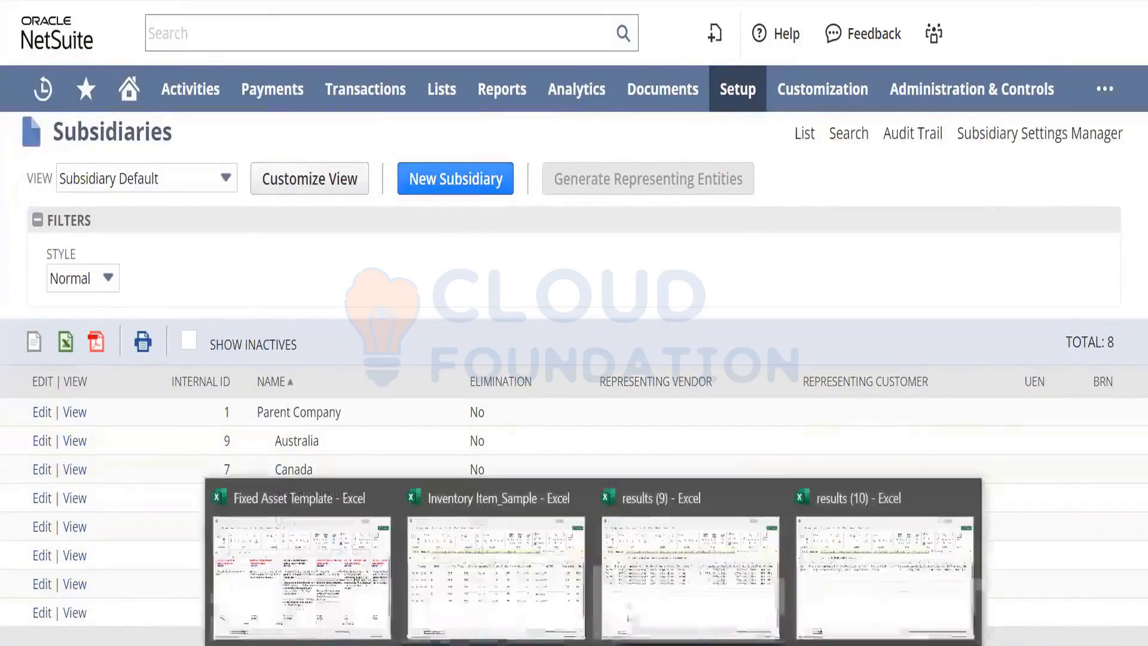
click(850, 561)
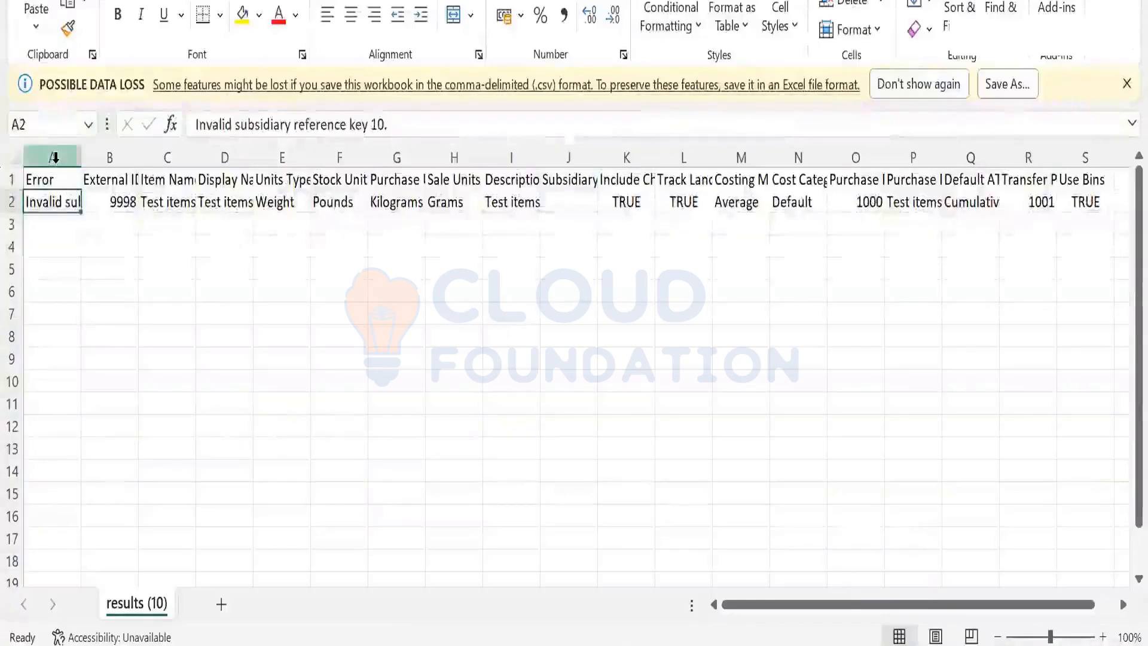
Delete the Error column from the results (10) sheet and save the file as 1 Item
click(54, 157)
right_click(57, 168)
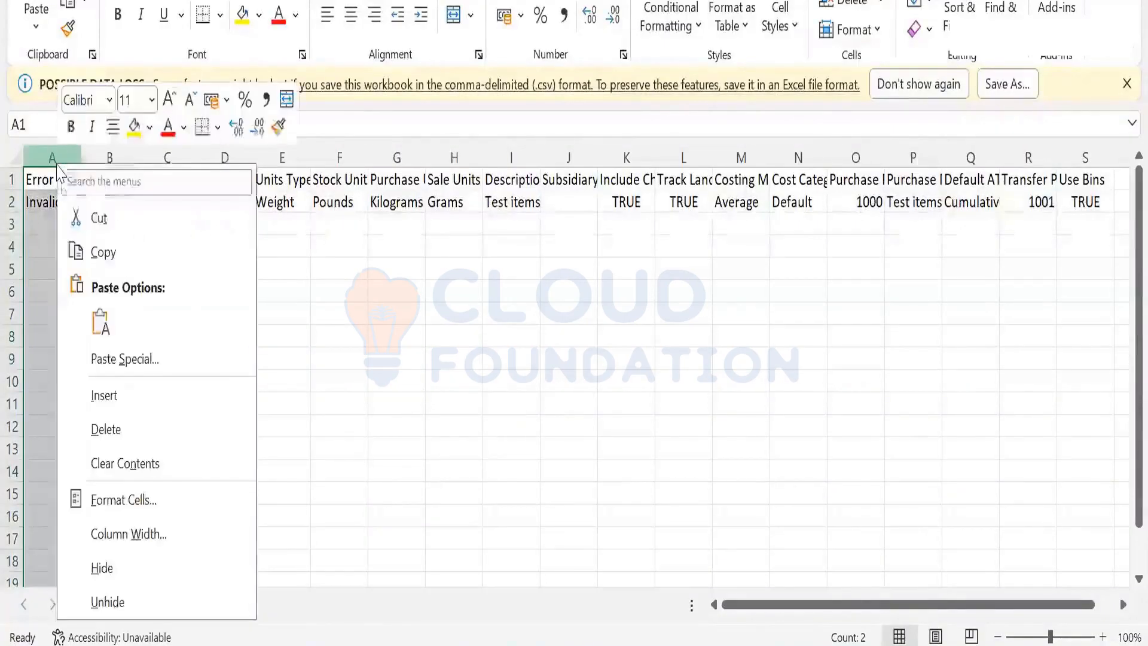
click(142, 420)
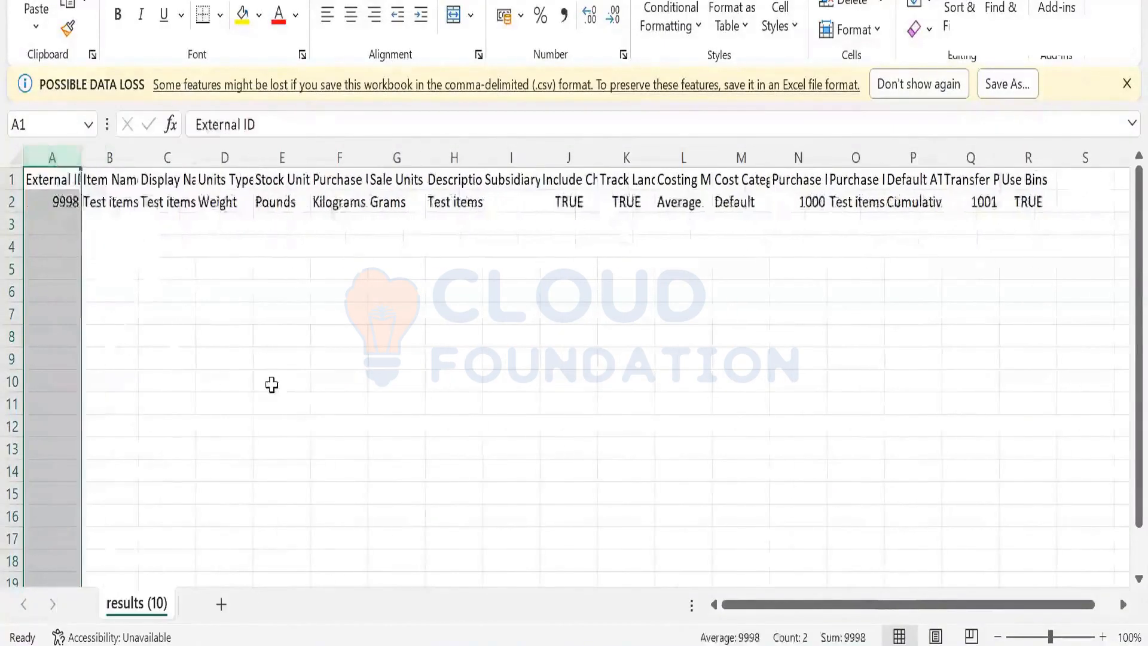
click(271, 384)
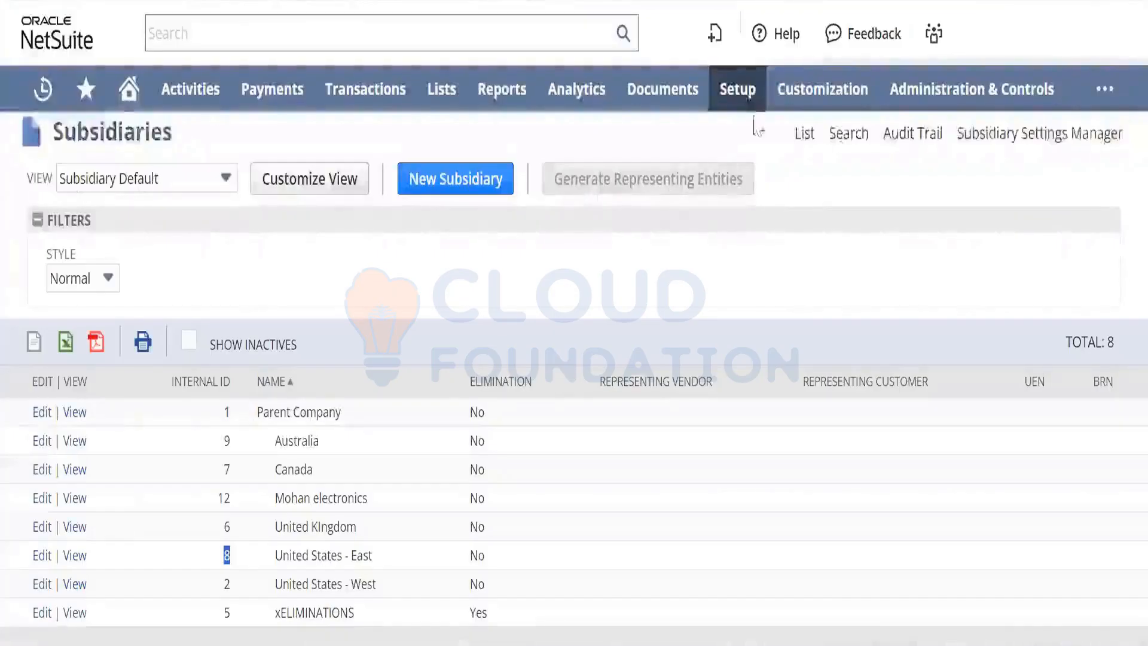
Switch to NetSuite, find "latest" in the Saved CSV Imports list, and open the Inventory Item_Mapping latest import
mouse_move(745, 102)
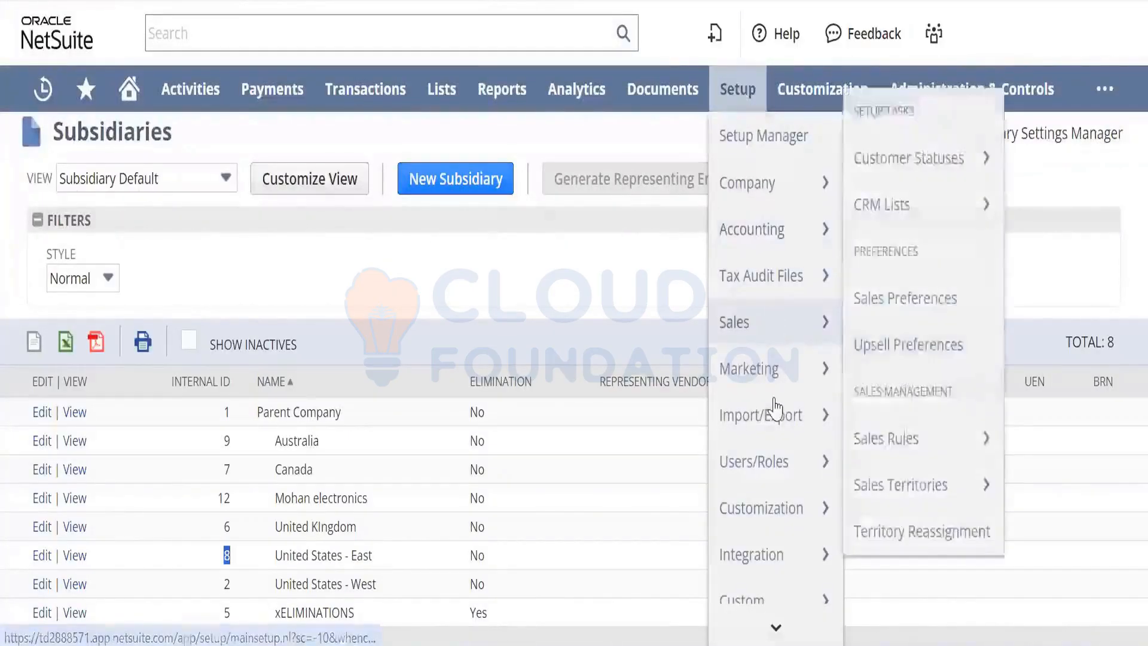
mouse_move(772, 412)
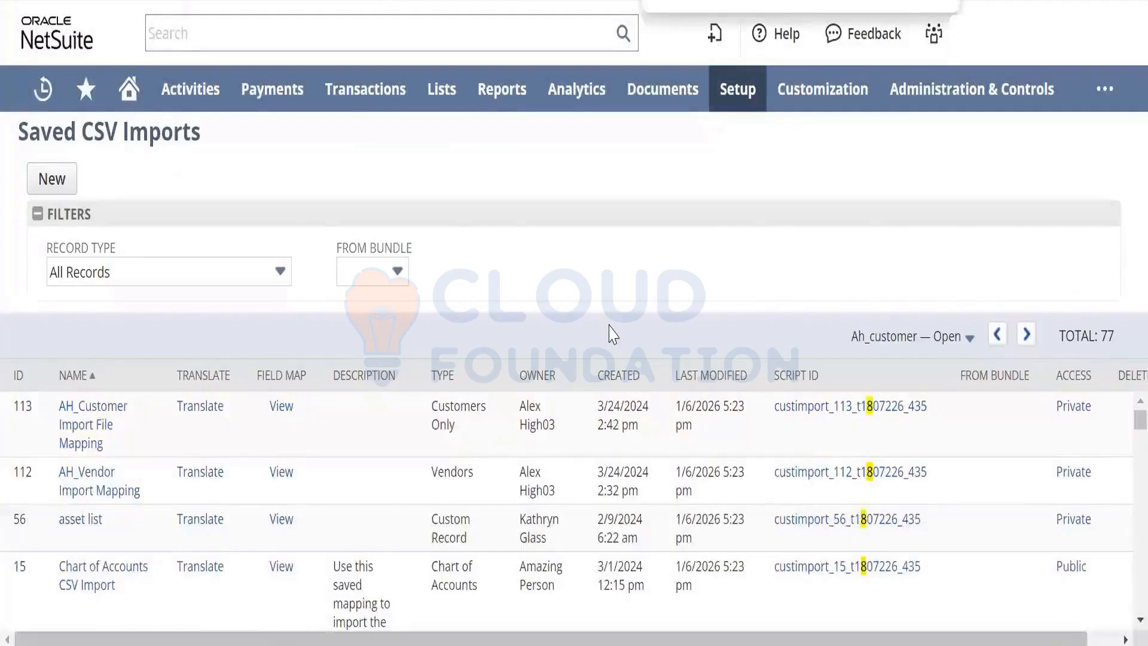
text(late)
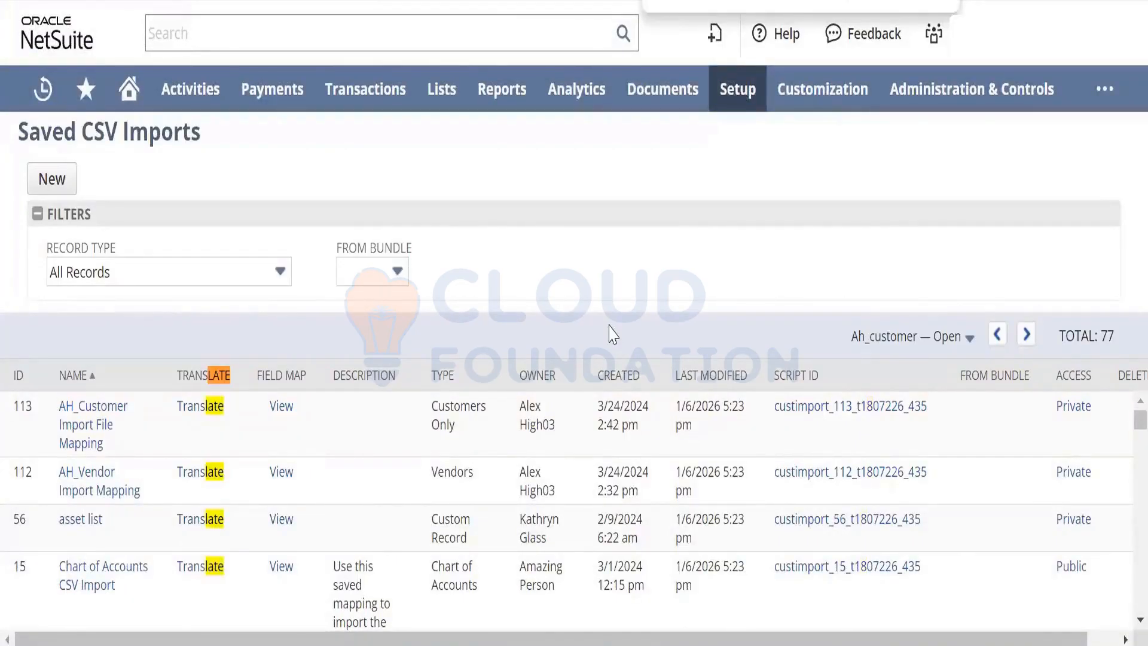
text(st)
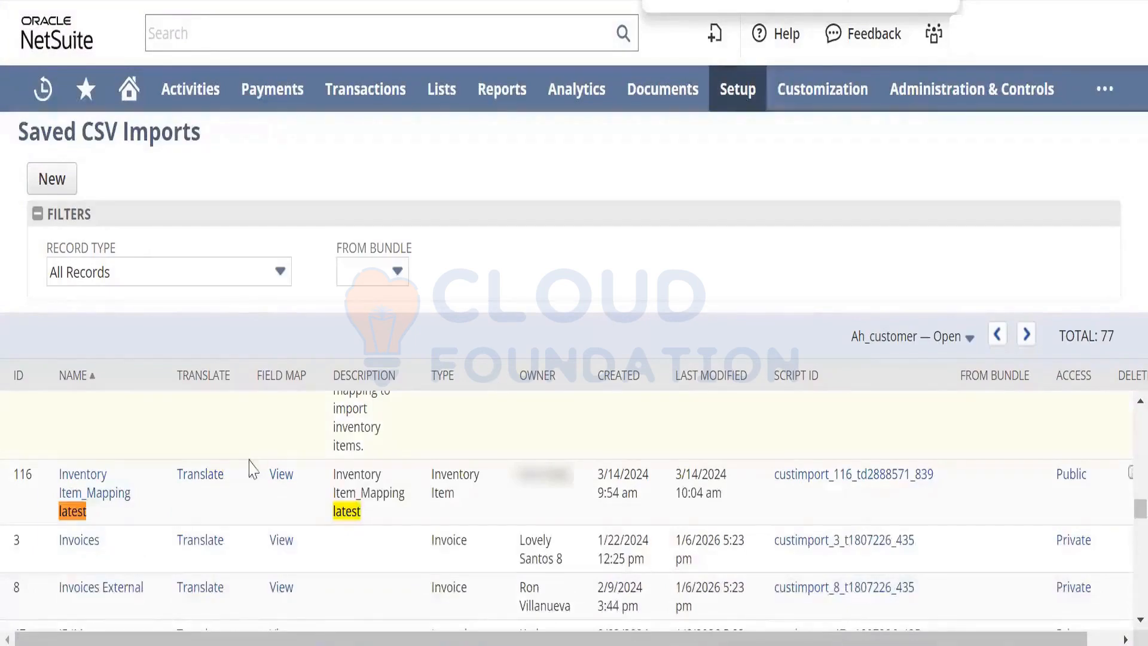
click(72, 507)
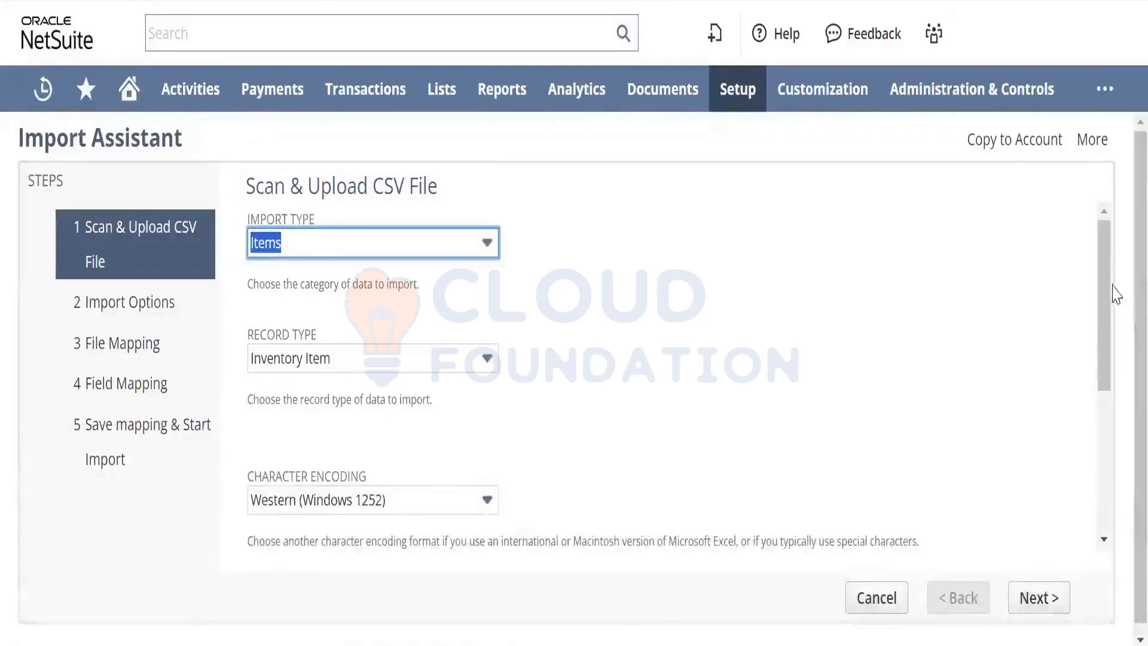
Select 1 Item.csv as the single file to upload and continue to field mapping with the Add data handling option
scroll(1106, 392, down, 4)
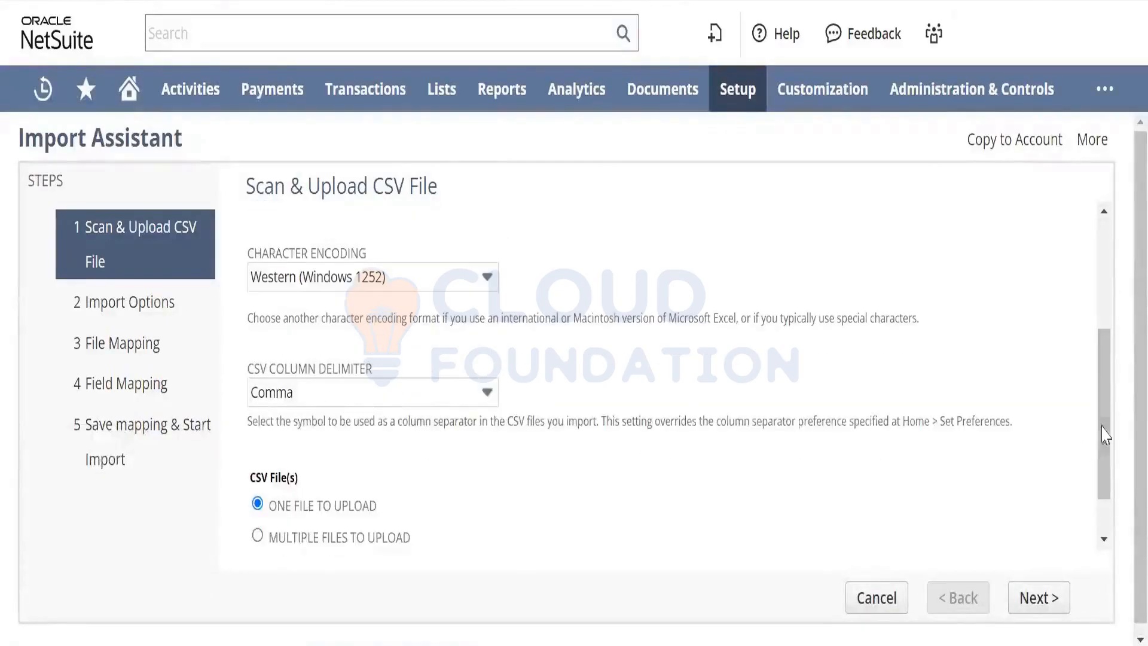
scroll(1103, 466, down, 1)
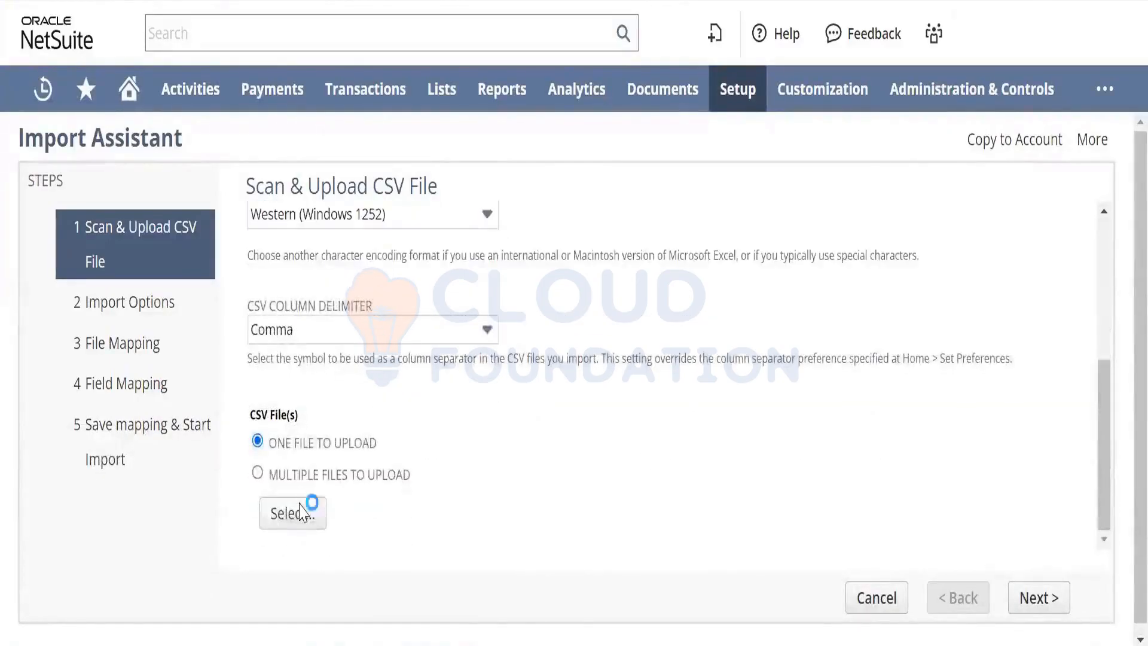
click(1052, 599)
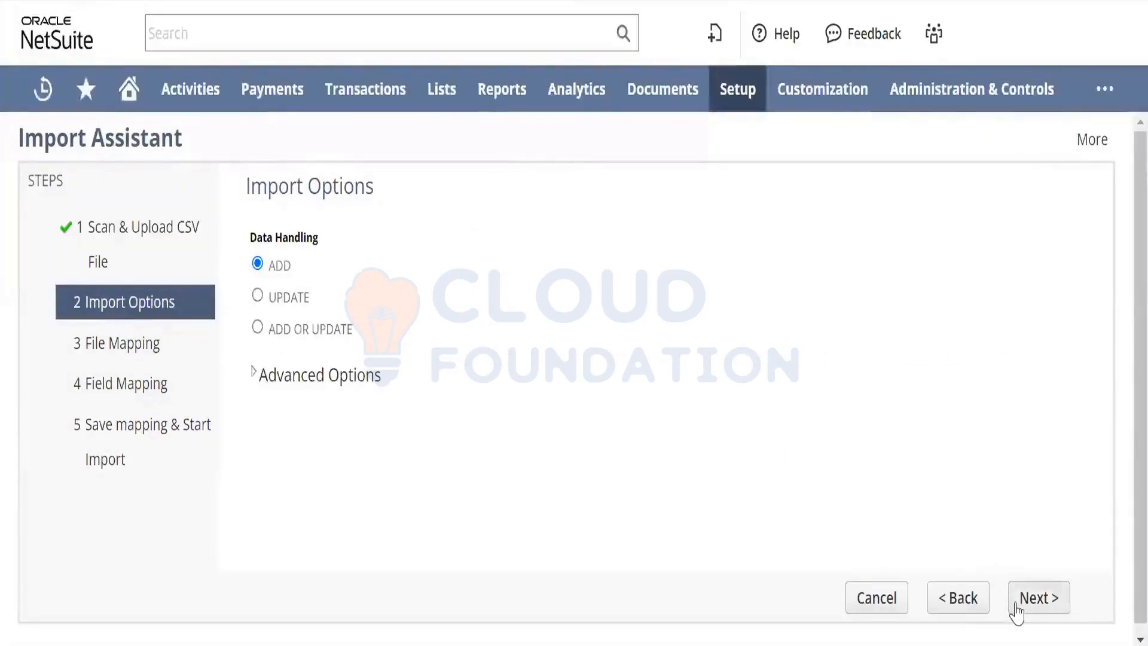
click(1016, 610)
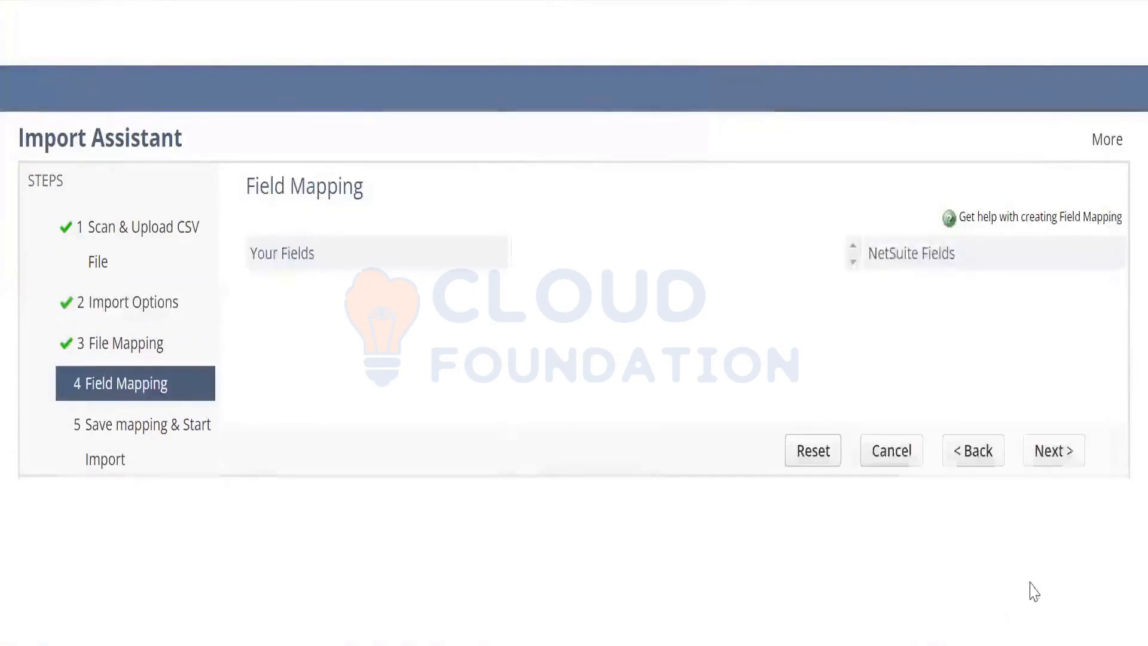
Accept the existing field mapping, then save and run the import, overwriting the saved Inventory Item_Mapping latest
click(1038, 597)
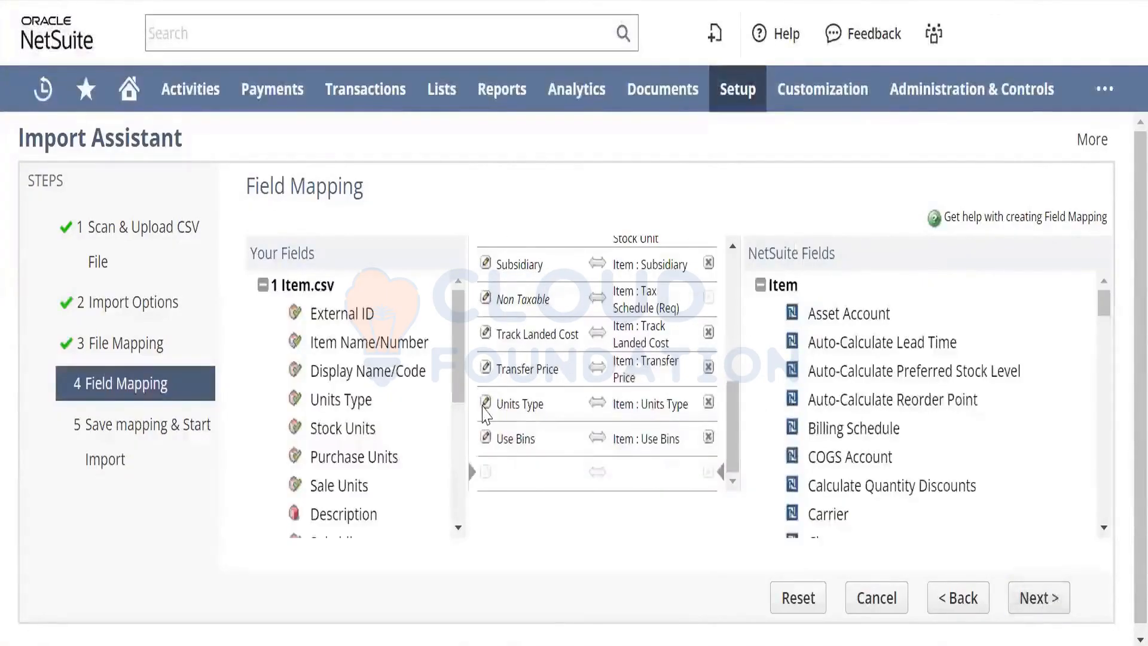
click(995, 597)
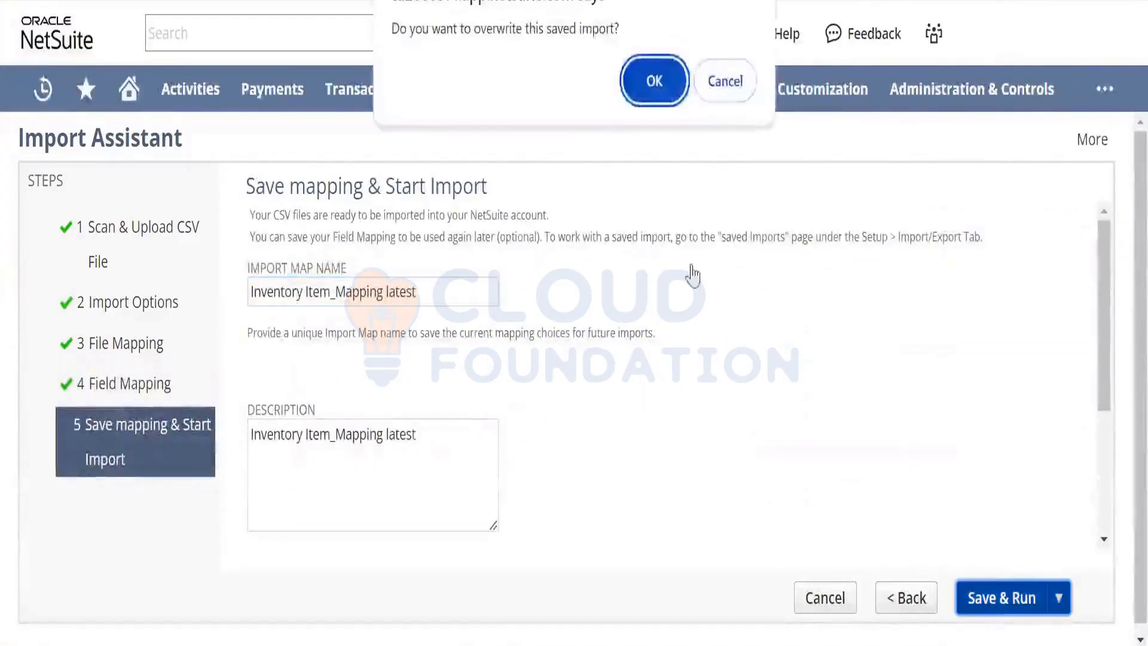
click(653, 82)
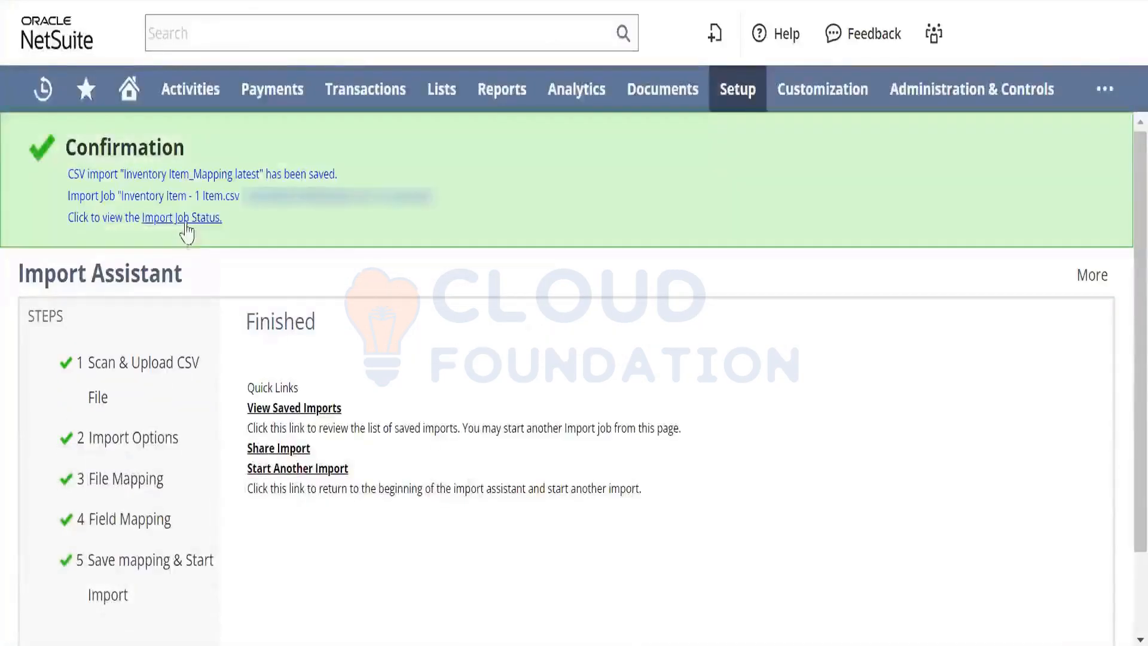
Open the Import Job Status page, refresh it, and check the result message of the 10:07 am job
click(185, 221)
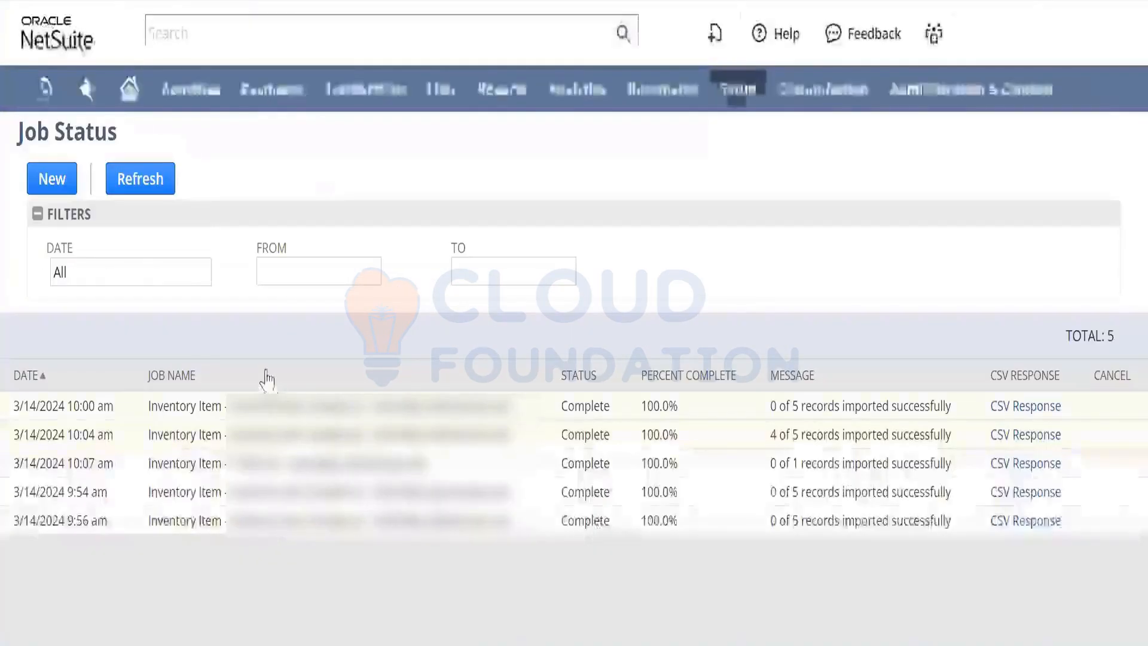
click(156, 187)
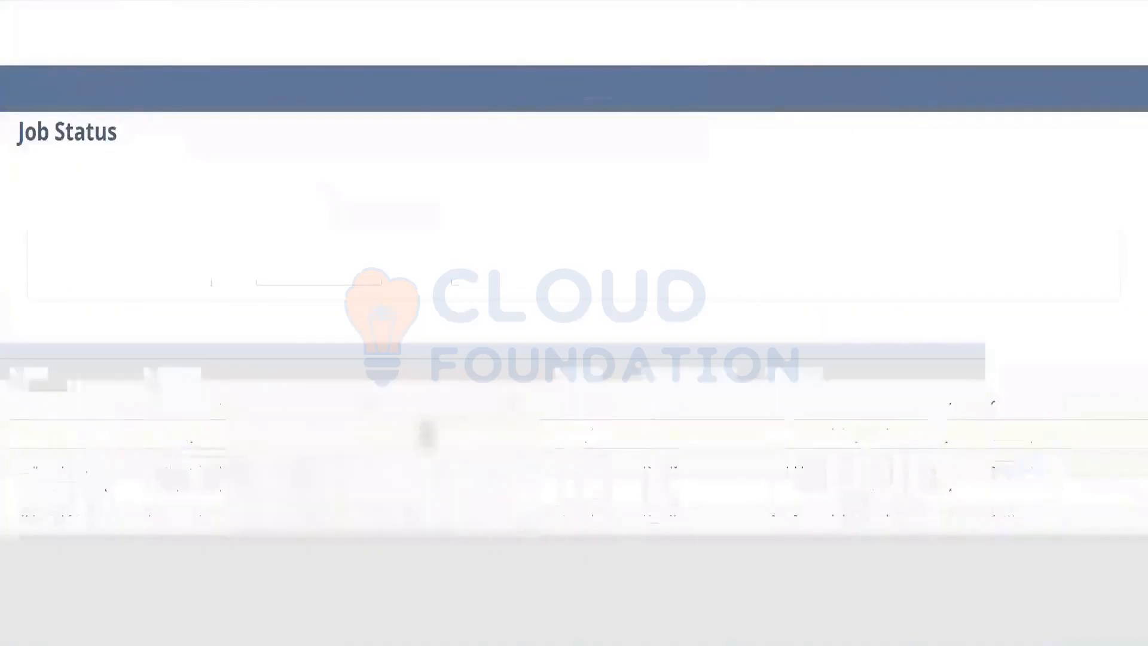
triple_click(867, 466)
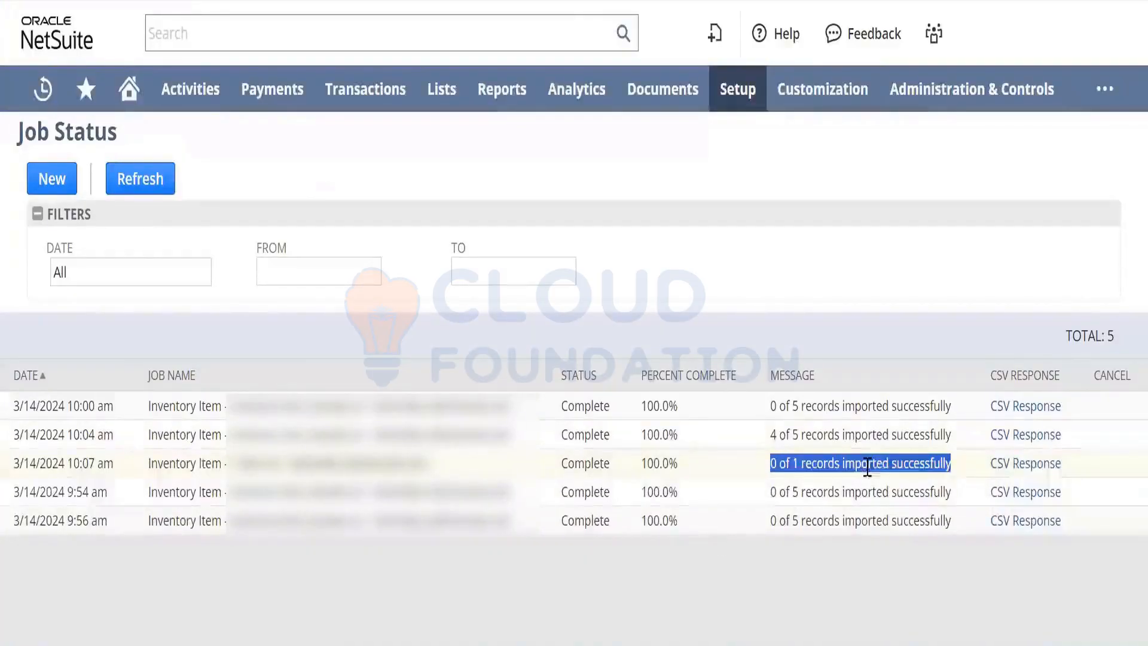
Open the CSV response of the 10:07 am job, read the full error in the widened Error column, and close it without saving
click(1018, 464)
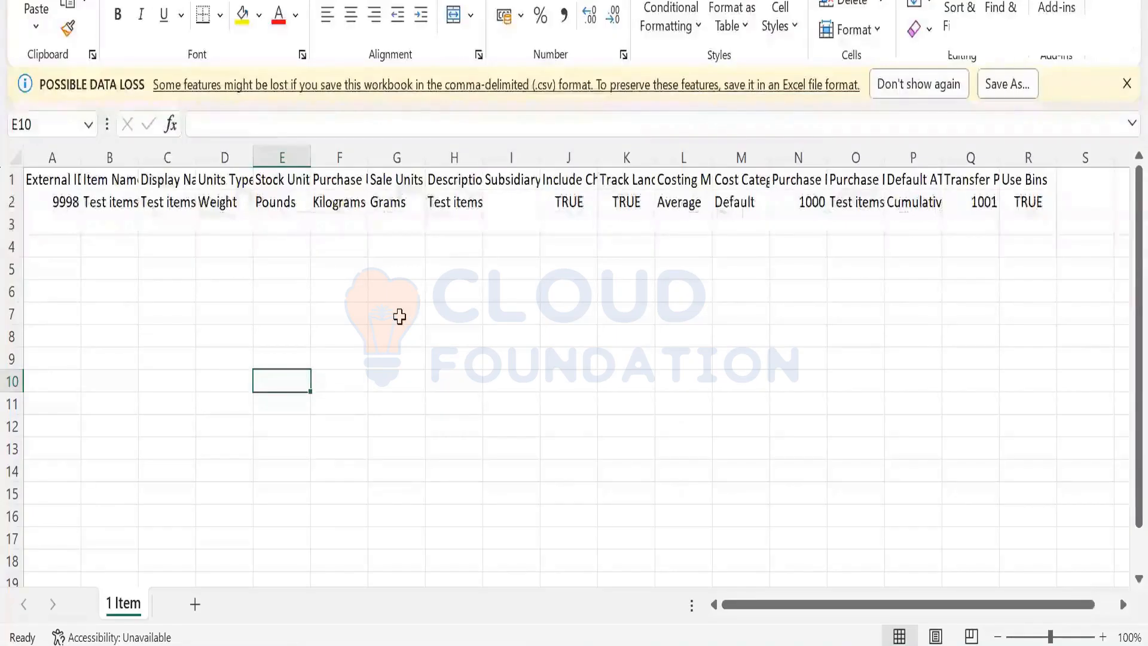
click(399, 316)
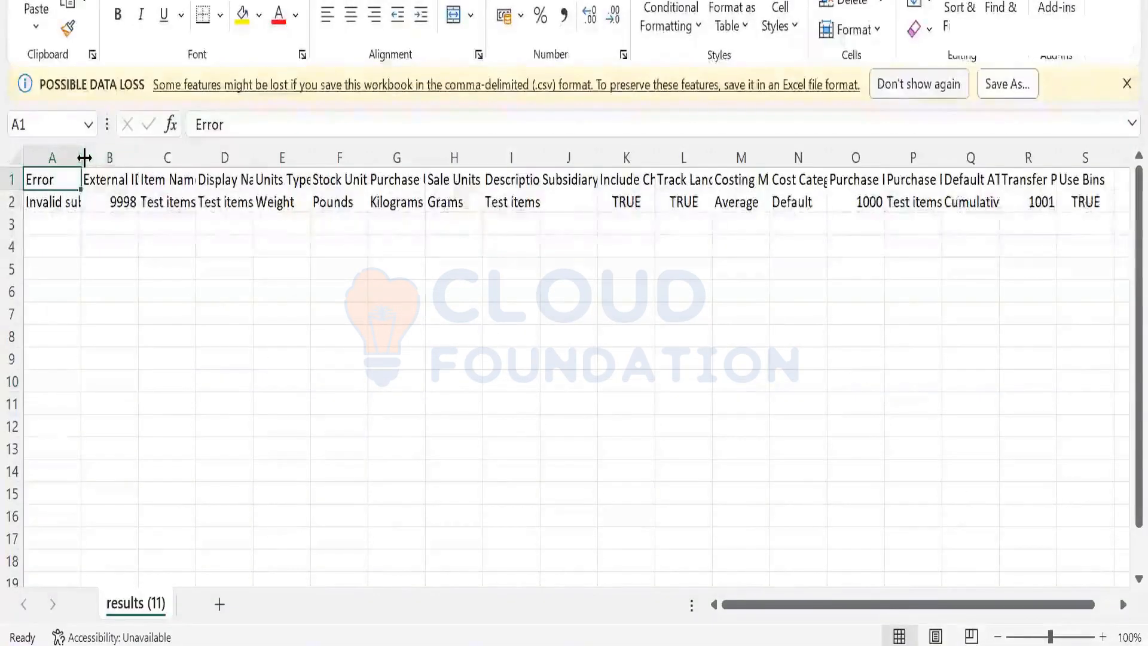
double_click(84, 157)
click(113, 204)
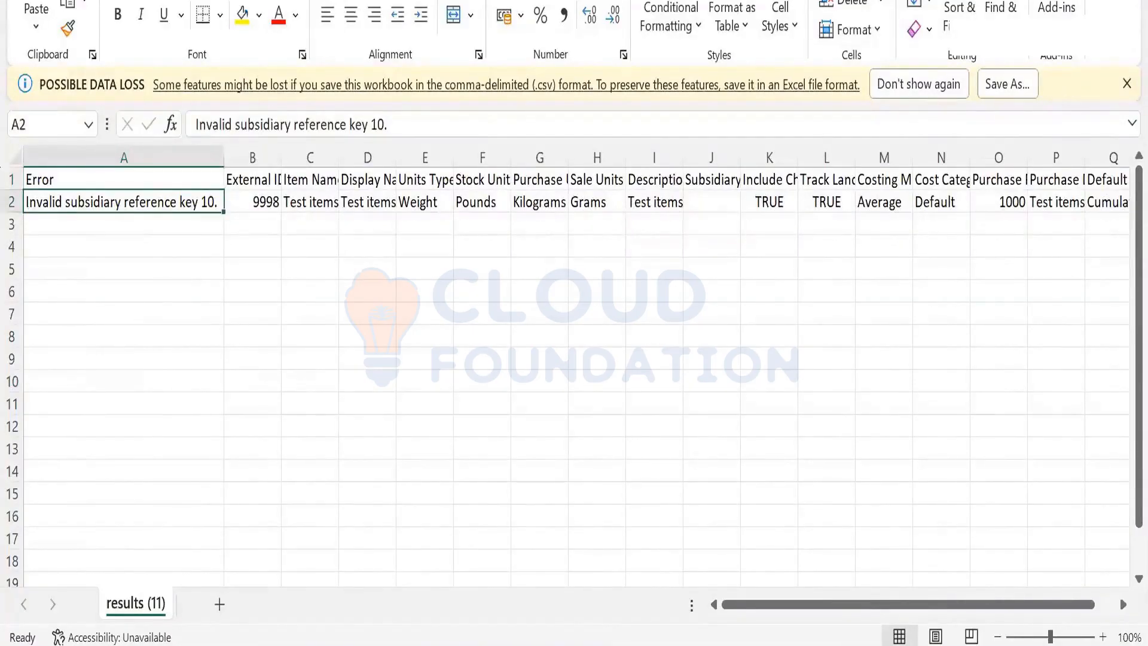
key(ctrl+w)
click(624, 298)
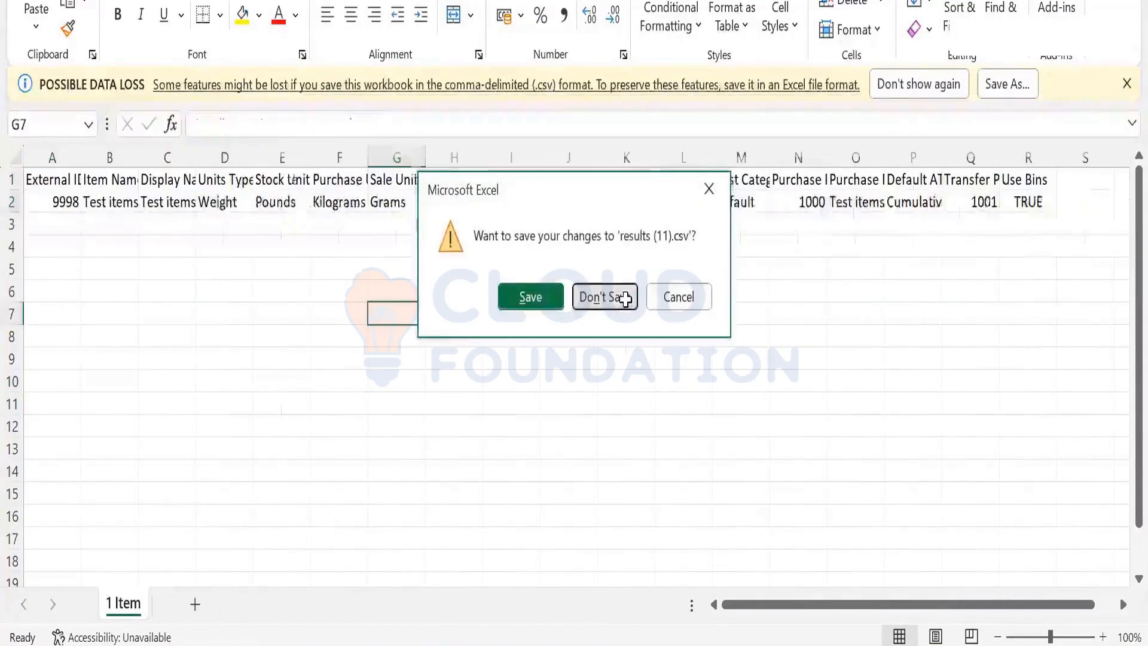
Set the item's Subsidiary value in cell I2 of the 1 Item workbook to 9
click(501, 193)
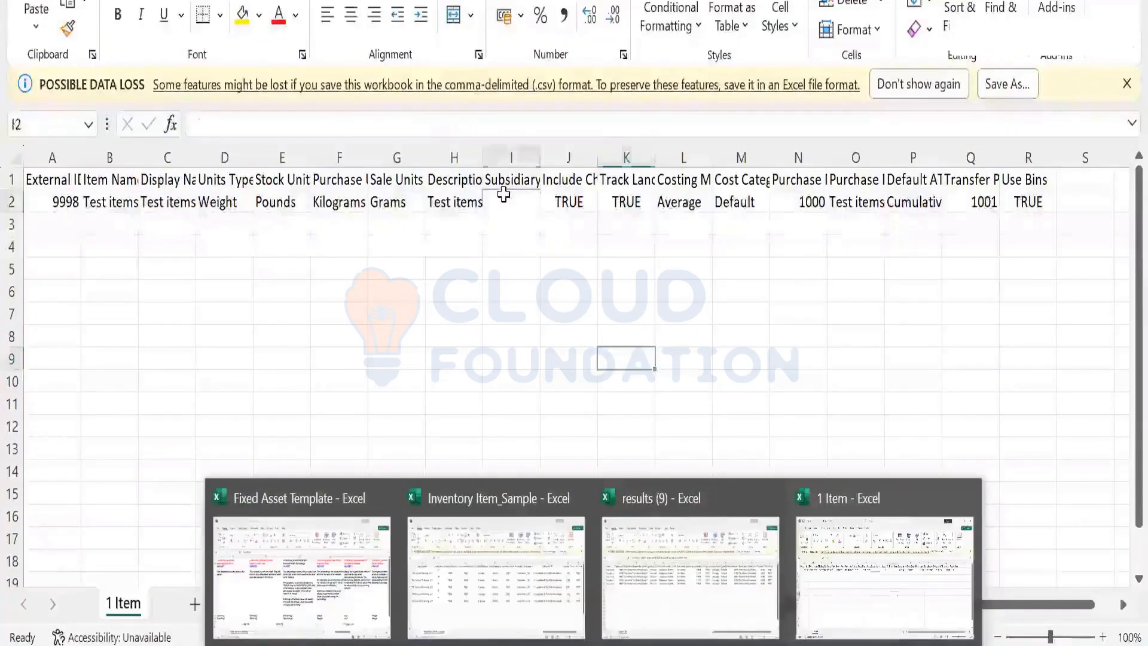
key(Left)
key(Left)
key(Left)
key(Left)
key(Right)
key(Right)
key(Right)
key(Right)
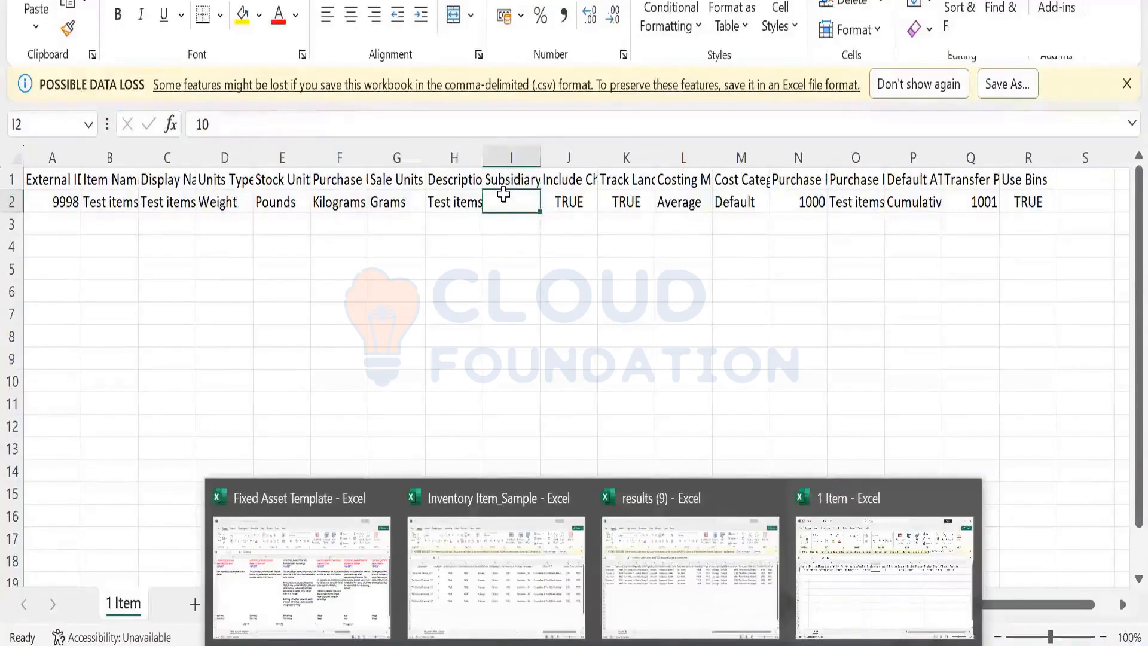
text(9)
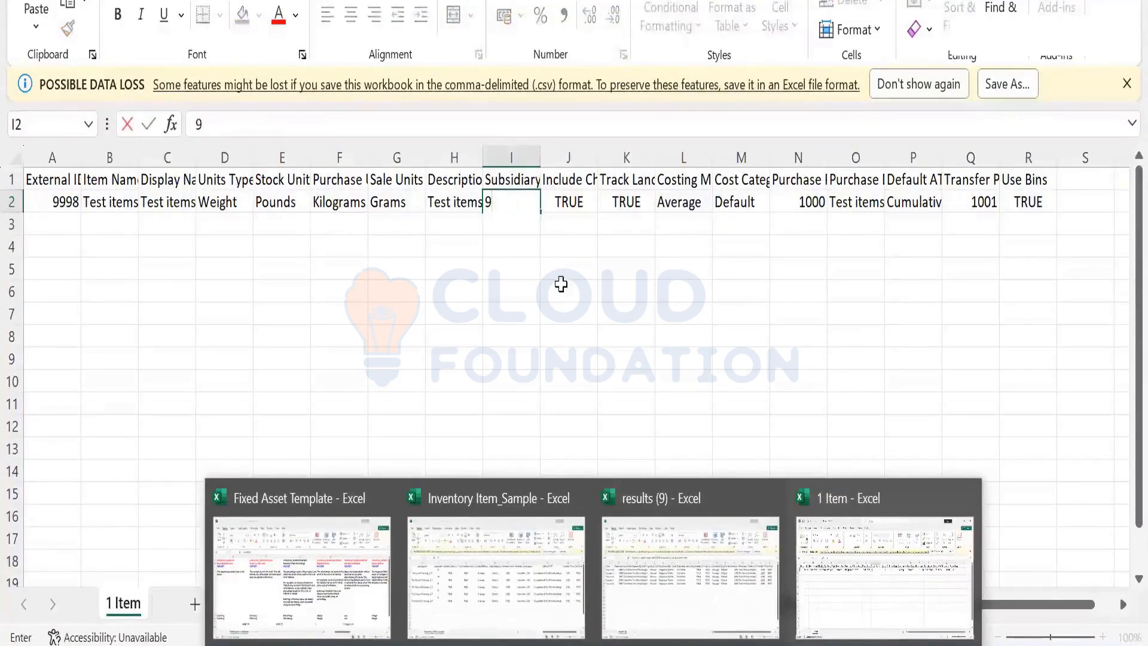
click(560, 285)
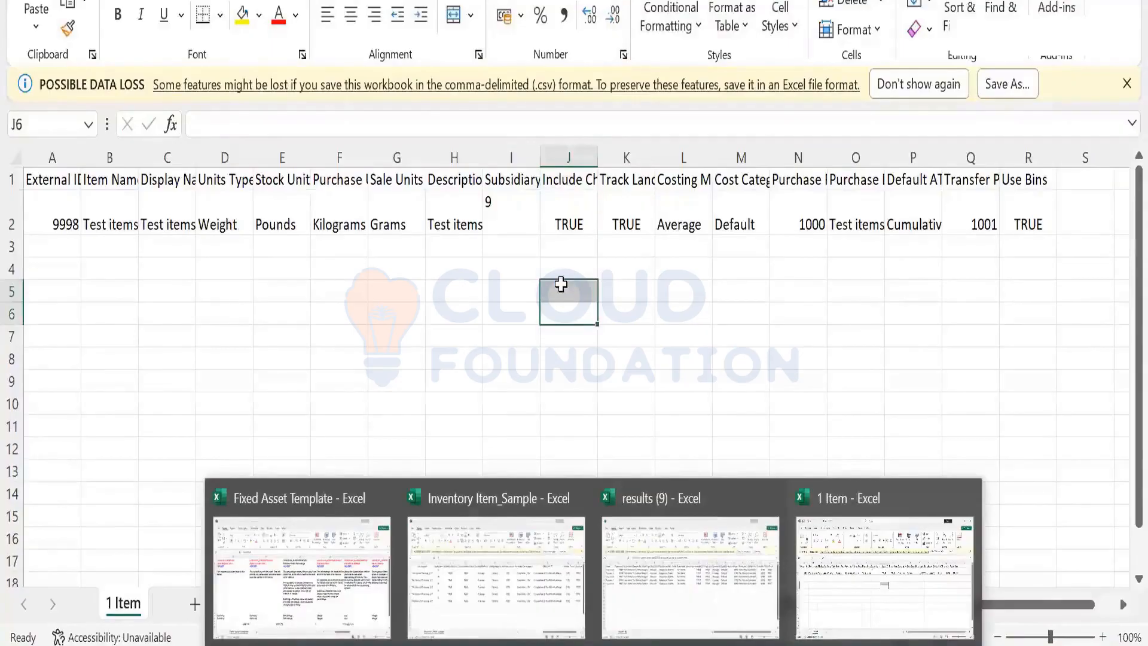
click(846, 438)
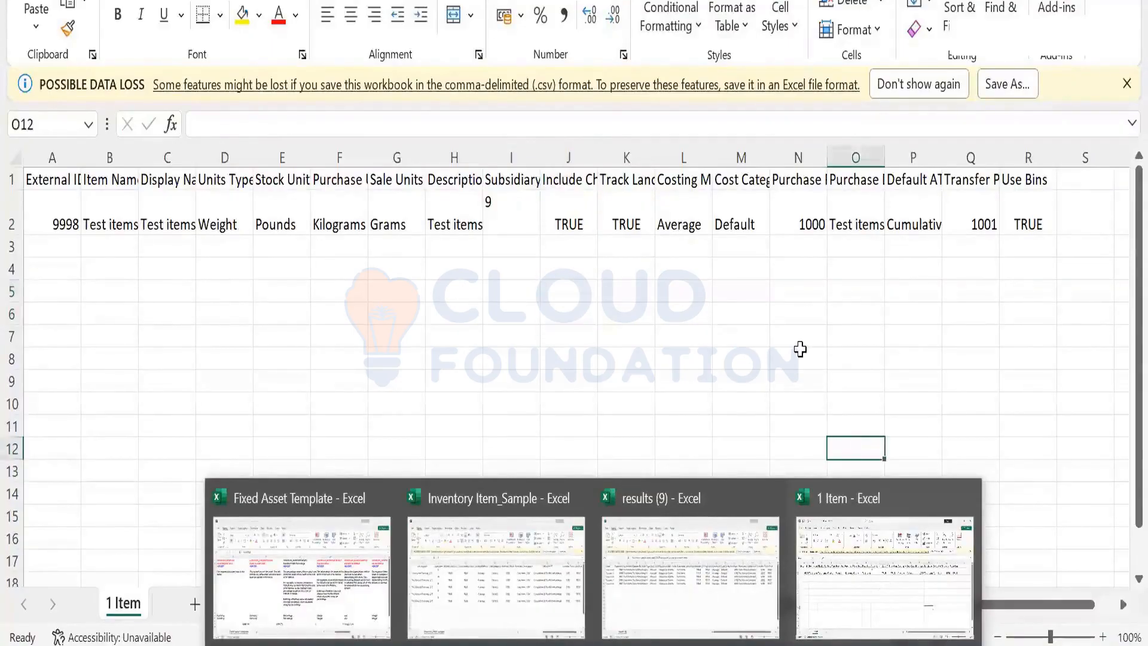
click(799, 353)
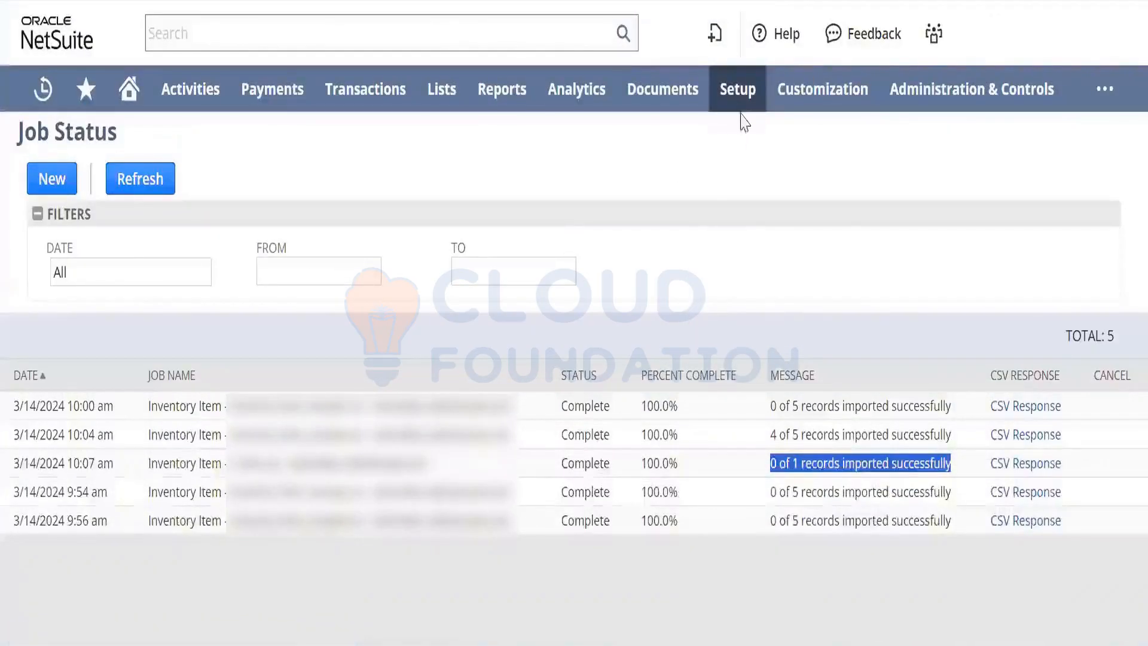
Return to NetSuite's Saved CSV Imports list, search for "latest", and reopen the Inventory Item_Mapping latest import
mouse_move(741, 100)
mouse_move(765, 415)
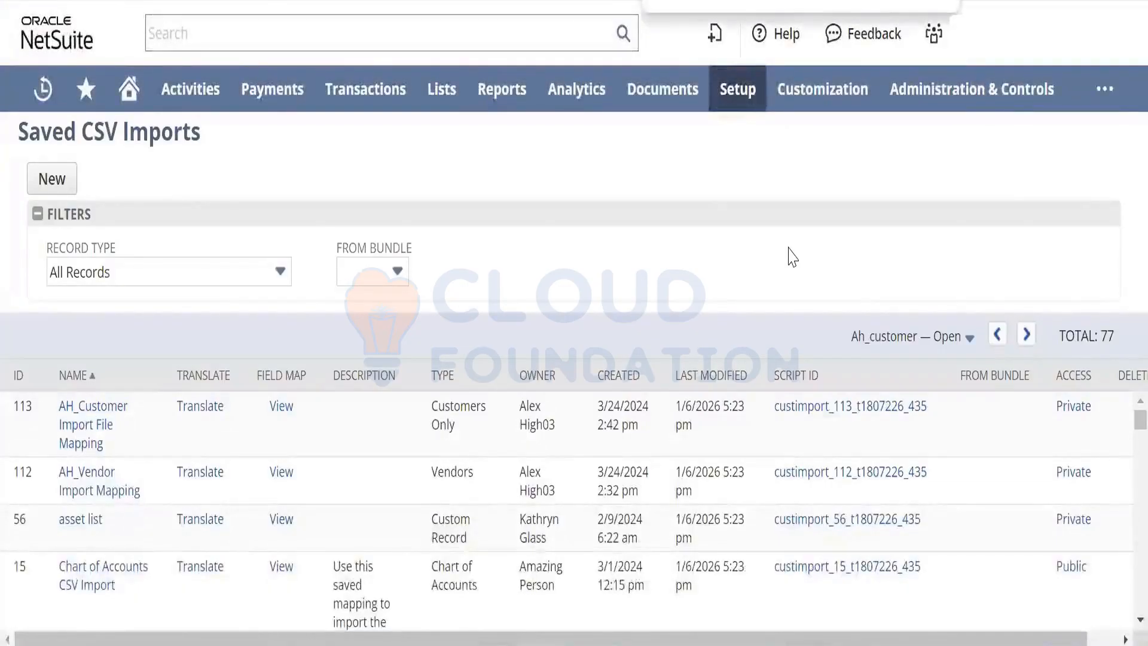
text(latest)
key(Return)
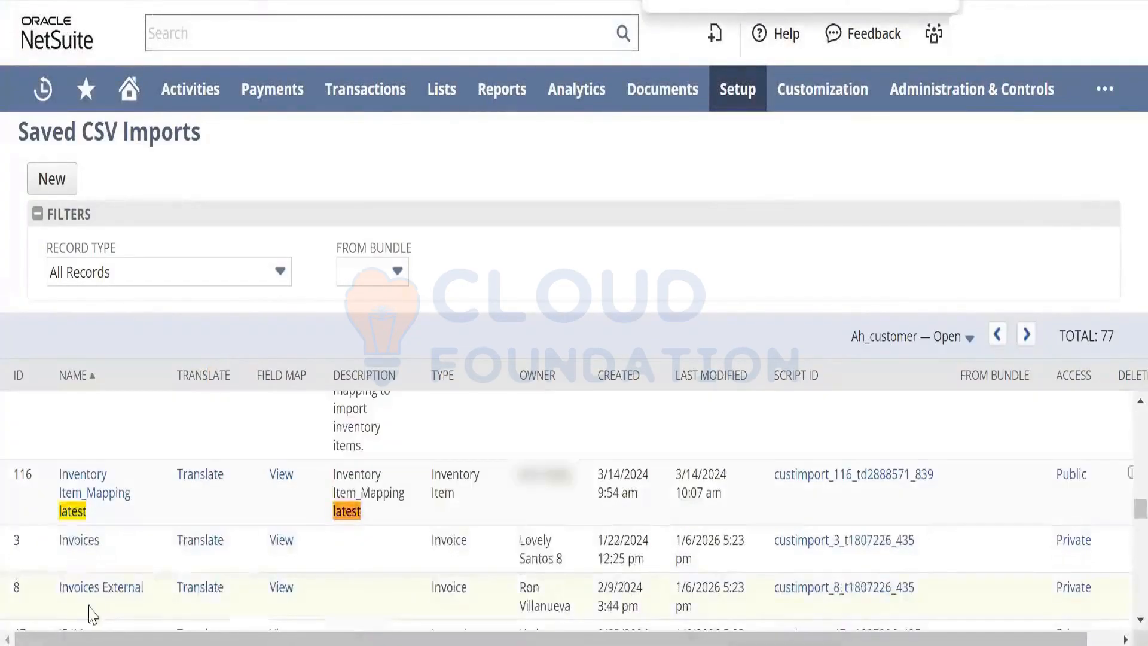
click(75, 495)
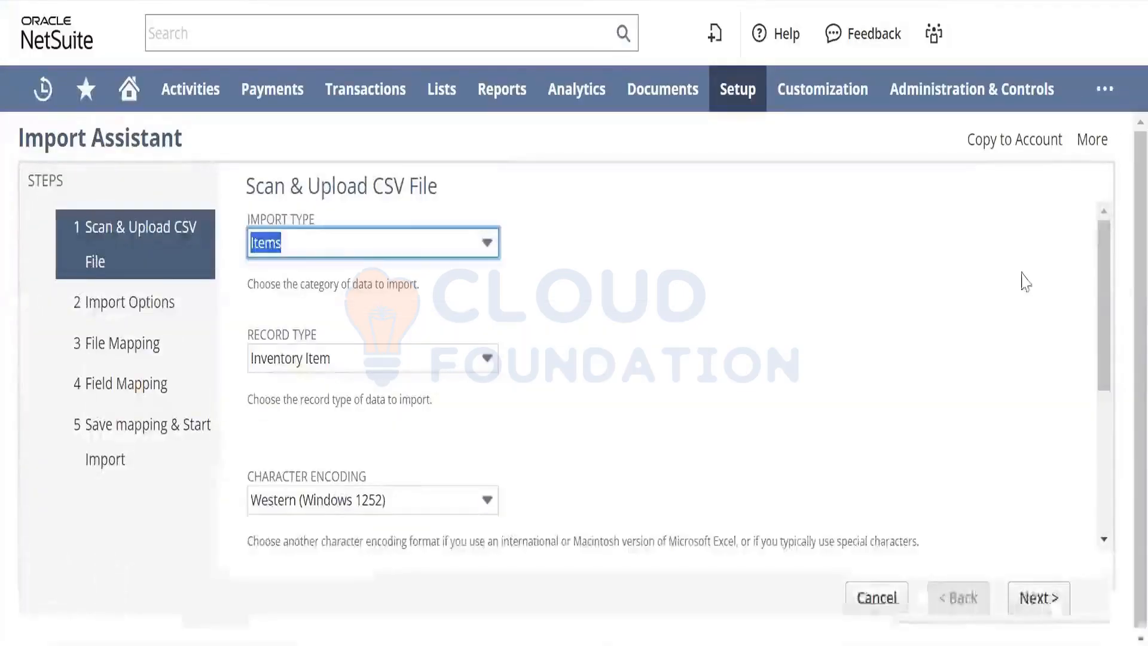
Advance the Import Assistant with 1 Item.csv and unchanged mappings, save and run the import, and overwrite the saved Inventory Item_Mapping latest
scroll(1111, 293, down, 5)
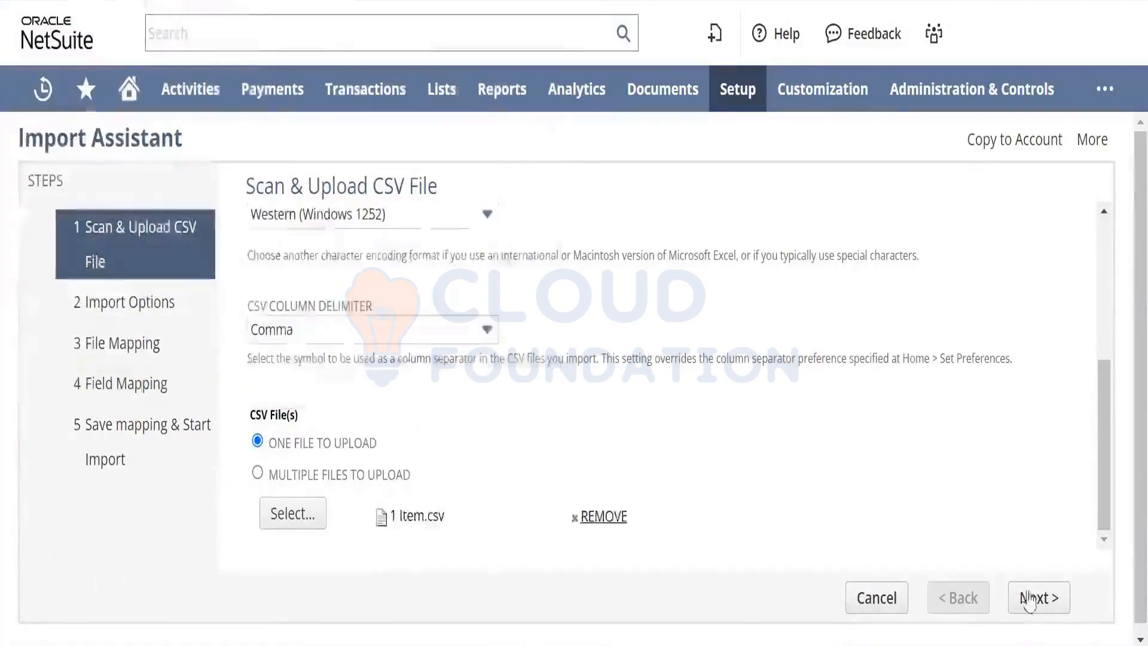
click(1036, 597)
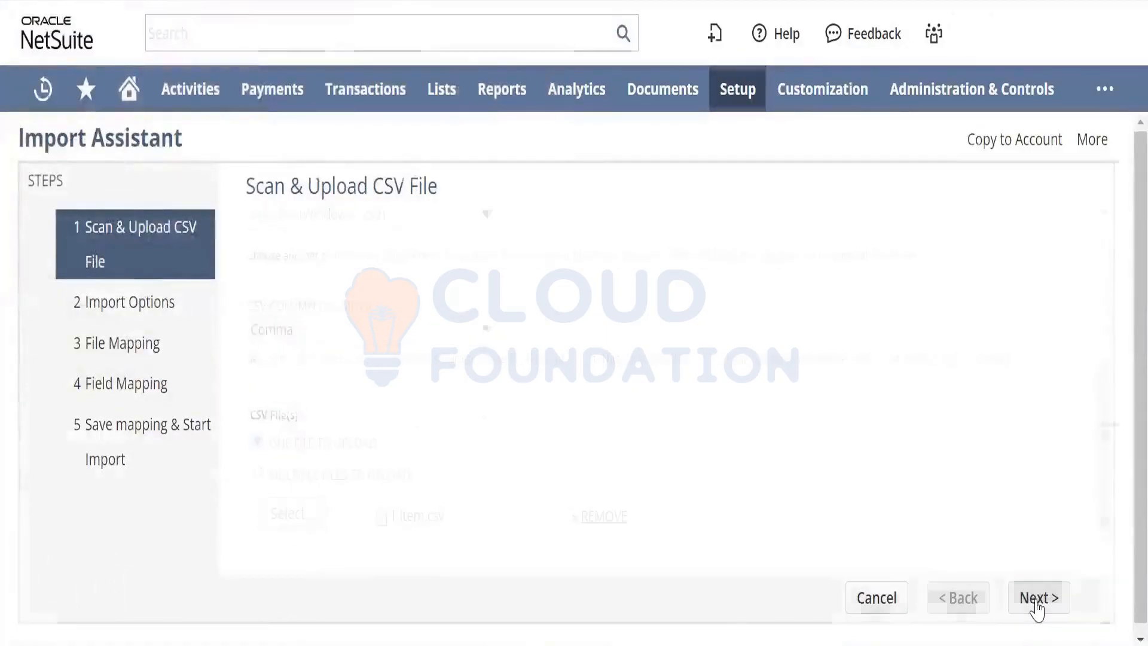
click(1036, 597)
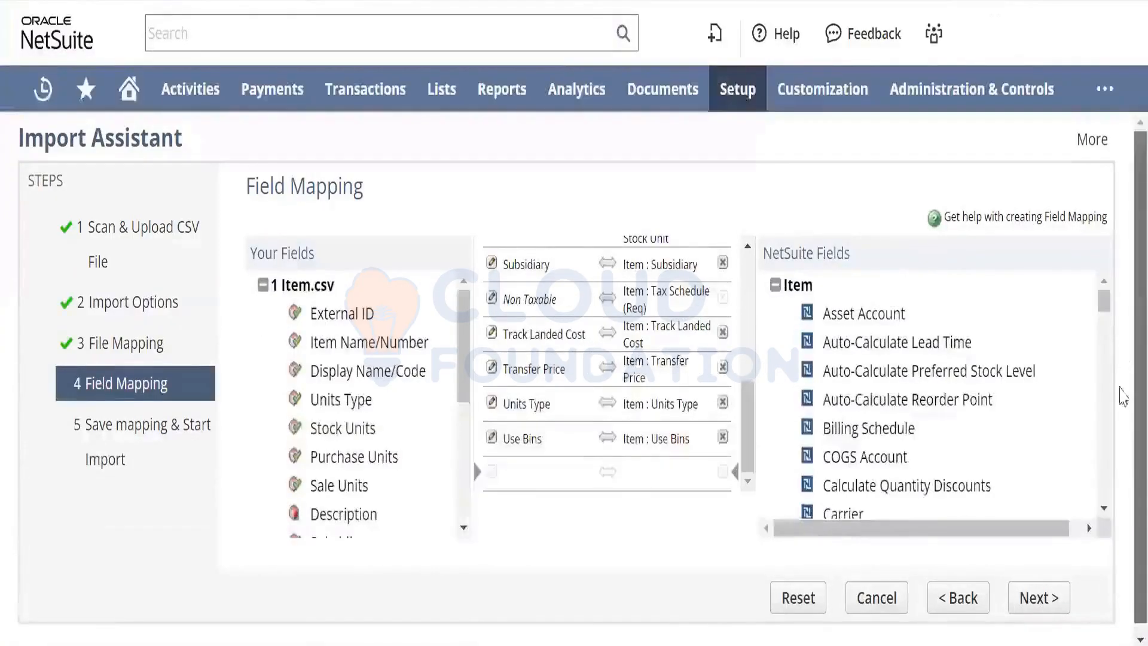
click(1032, 586)
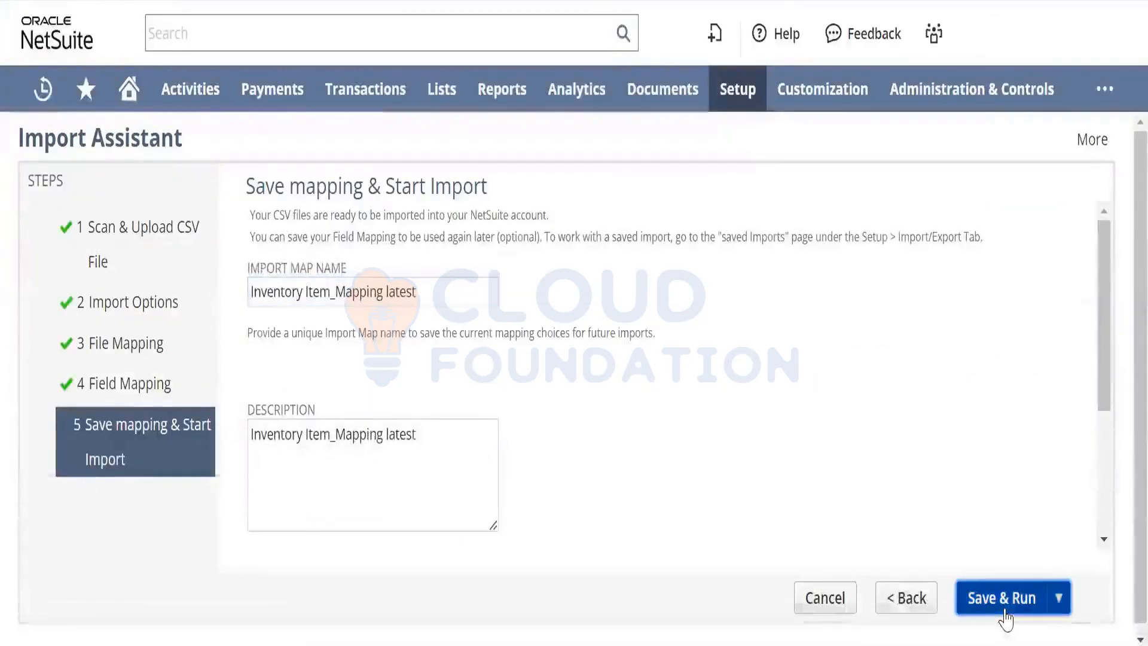
click(1004, 611)
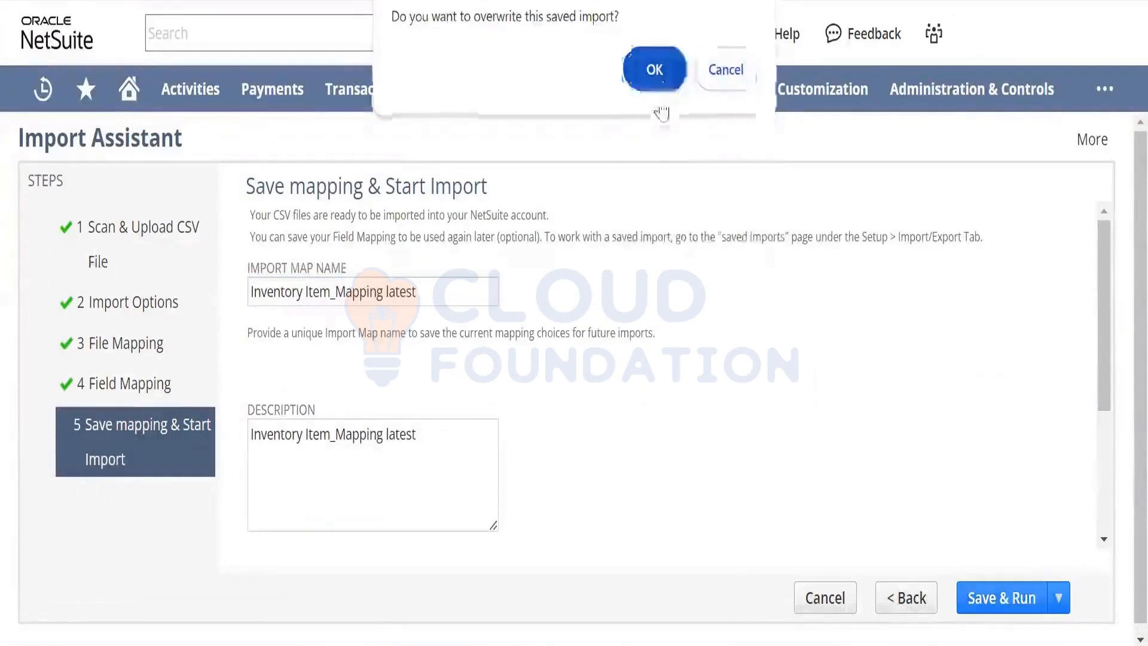
click(658, 84)
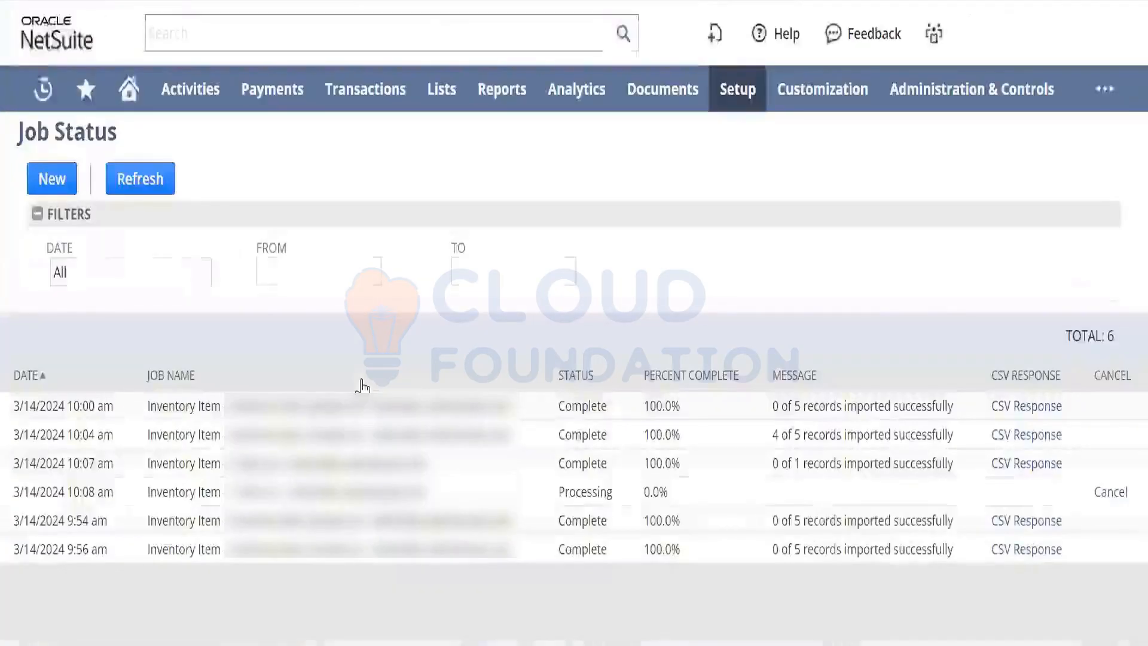
Refresh the Job Status list and check the result messages of the 10:08 am and 10:04 am jobs
click(135, 191)
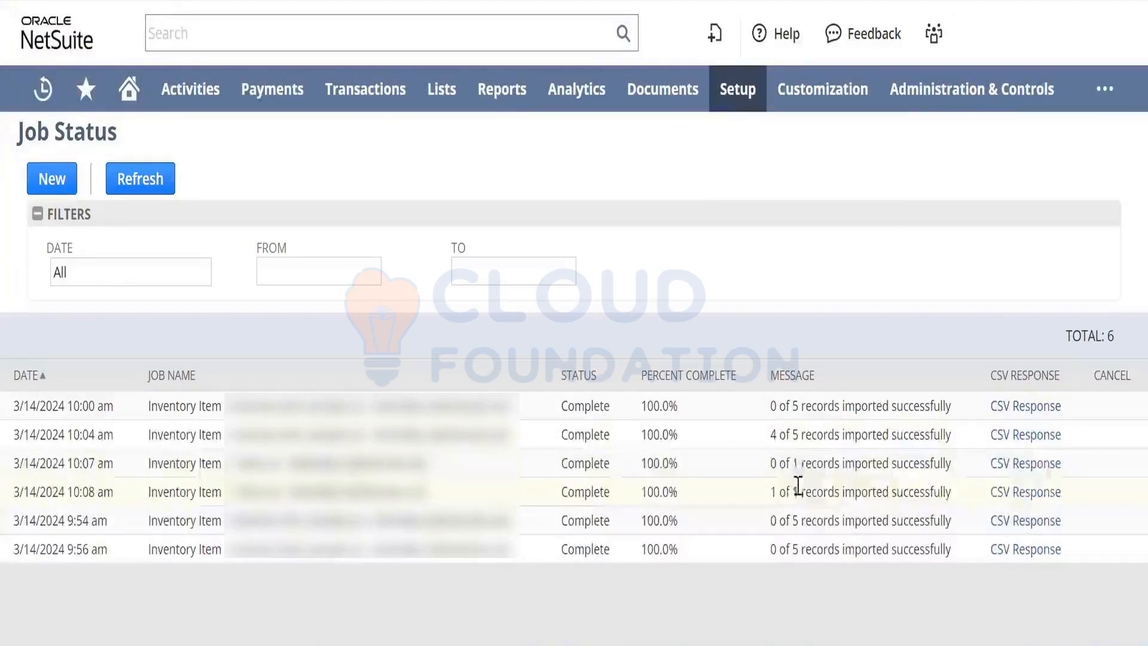
drag(798, 491, 770, 488)
drag(816, 434, 769, 439)
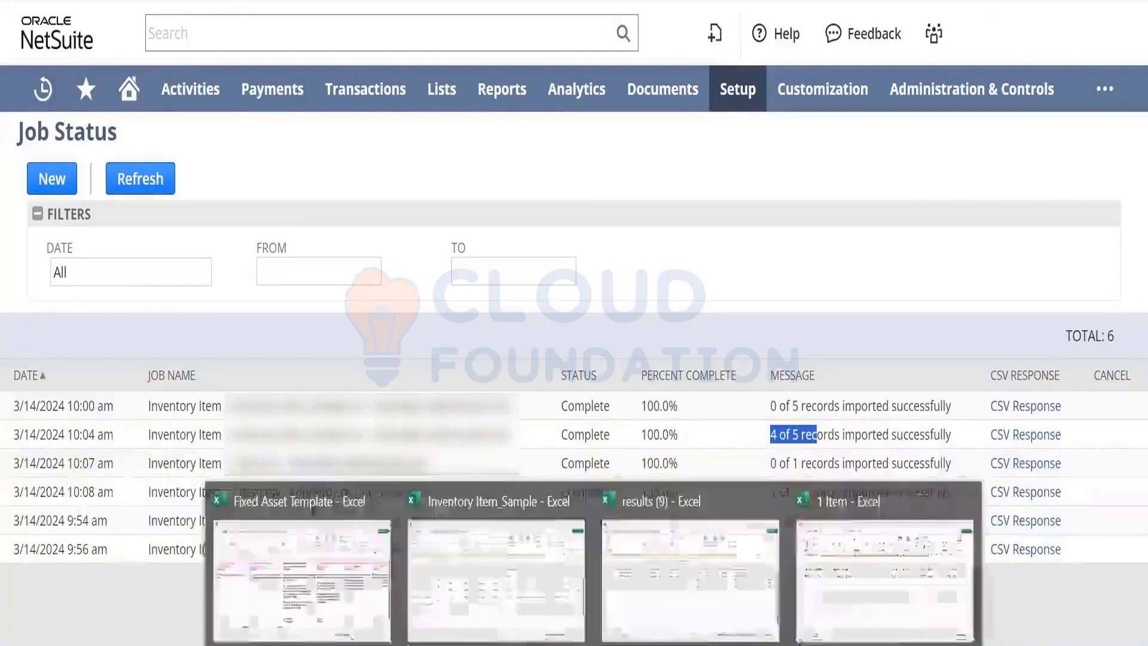
Open the Items list, sort it by Internal ID in descending order, and review the newly imported Training_CSV items
mouse_move(441, 92)
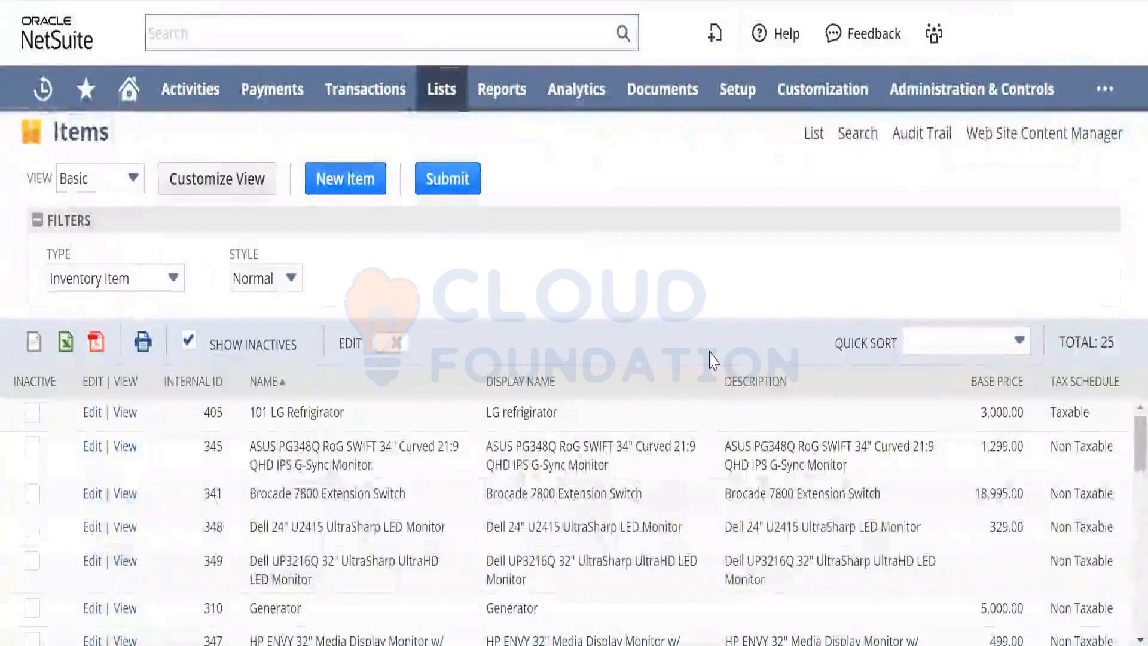
click(204, 392)
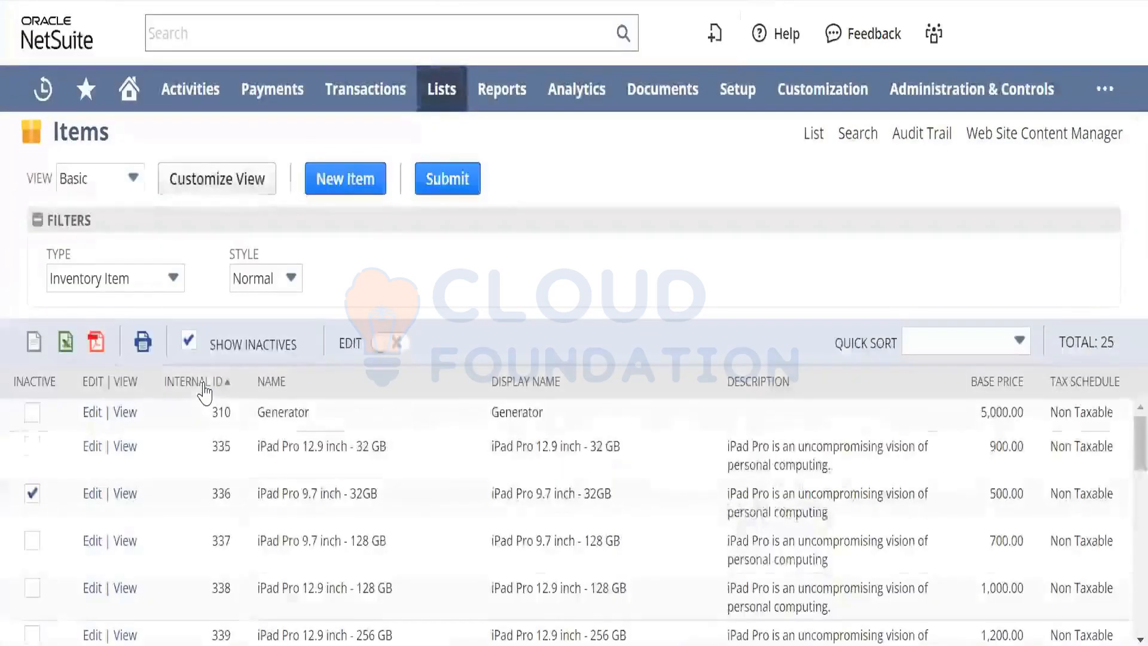
click(204, 392)
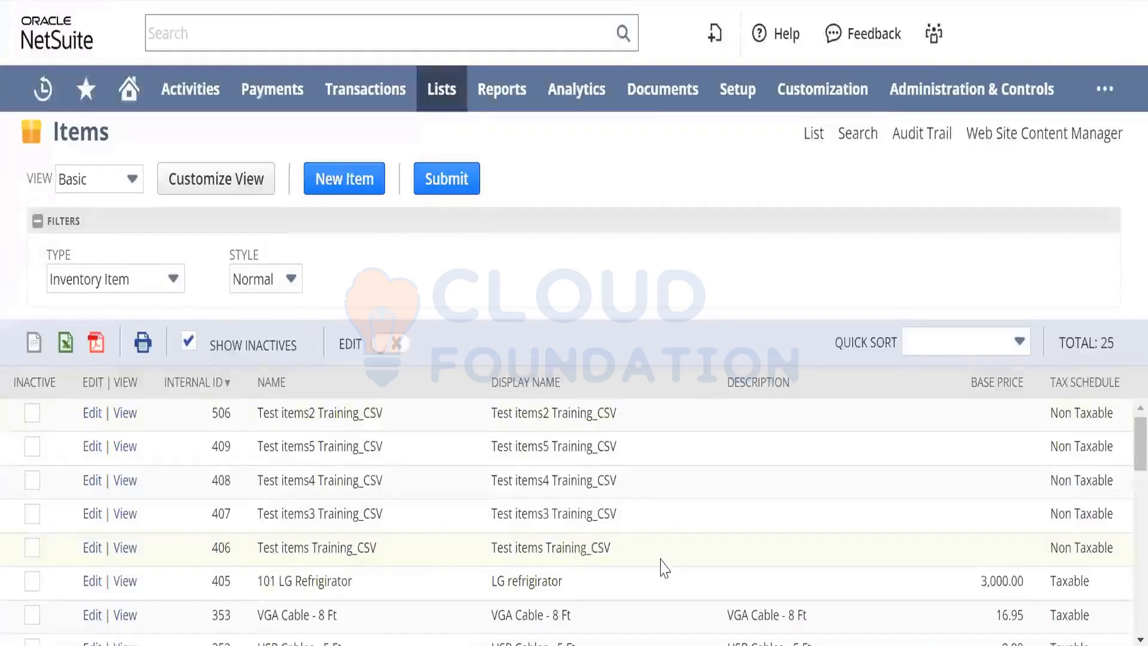
drag(604, 541, 83, 418)
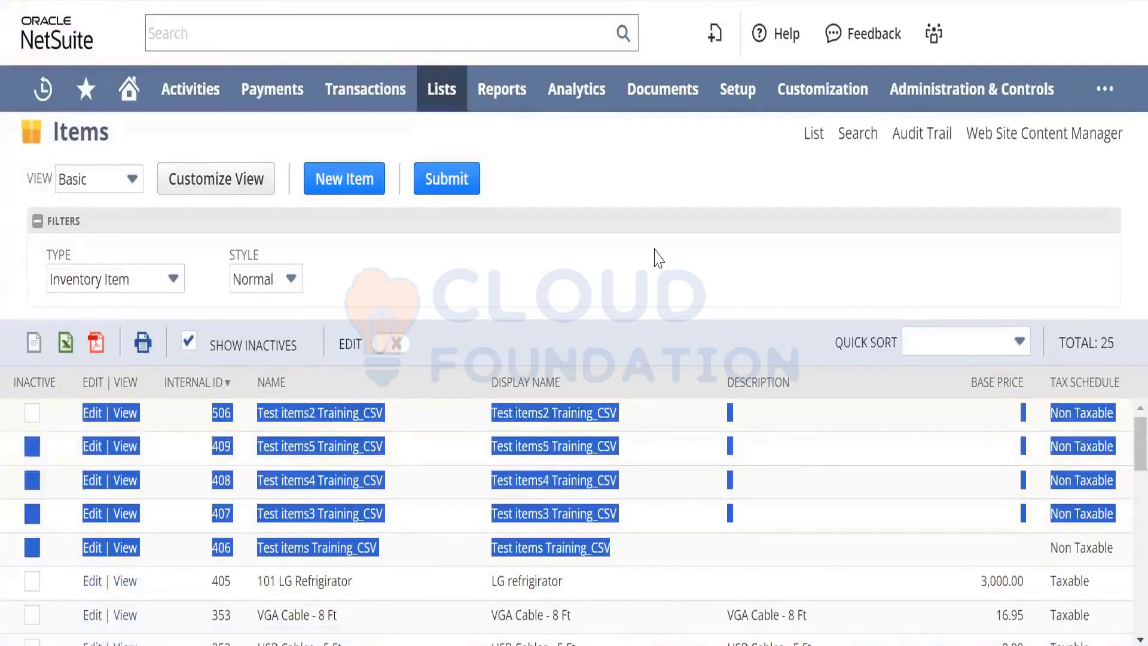
click(657, 258)
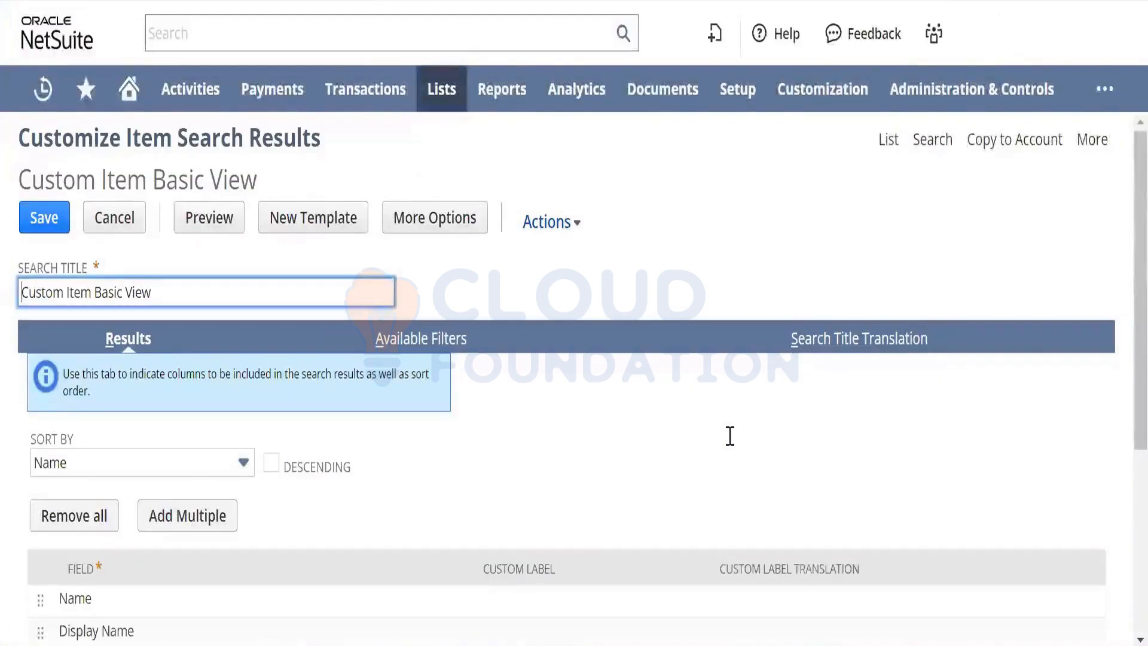
Add External ID and Subsidiary as result fields in the Custom Item Basic View
scroll(1120, 545, down, 5)
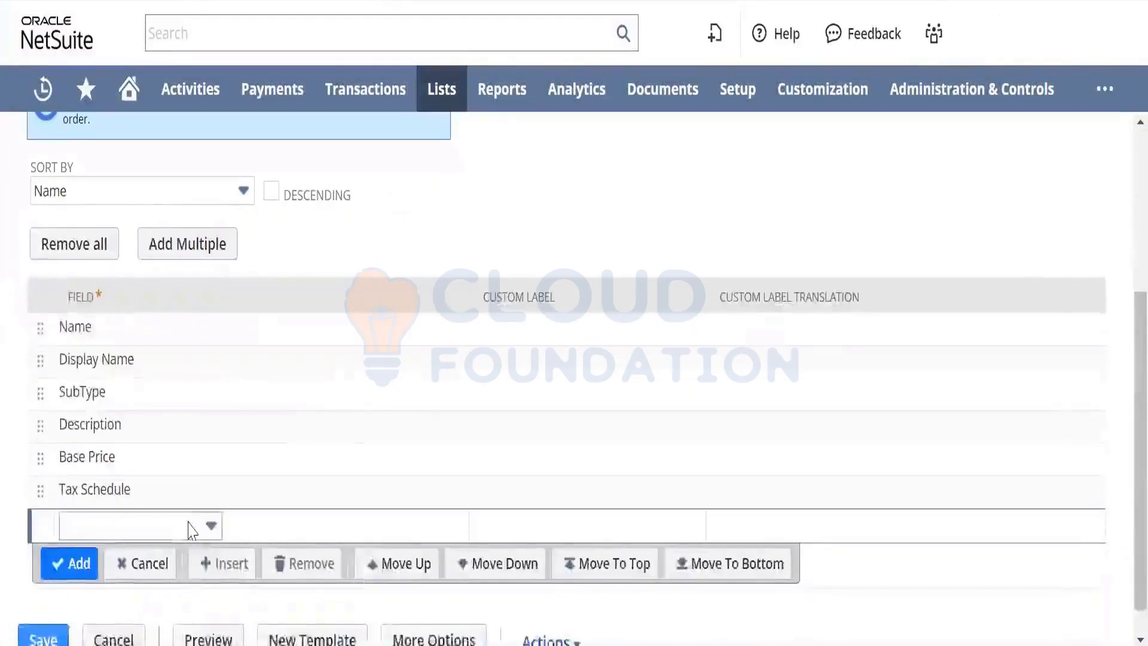
click(186, 527)
text(External ID)
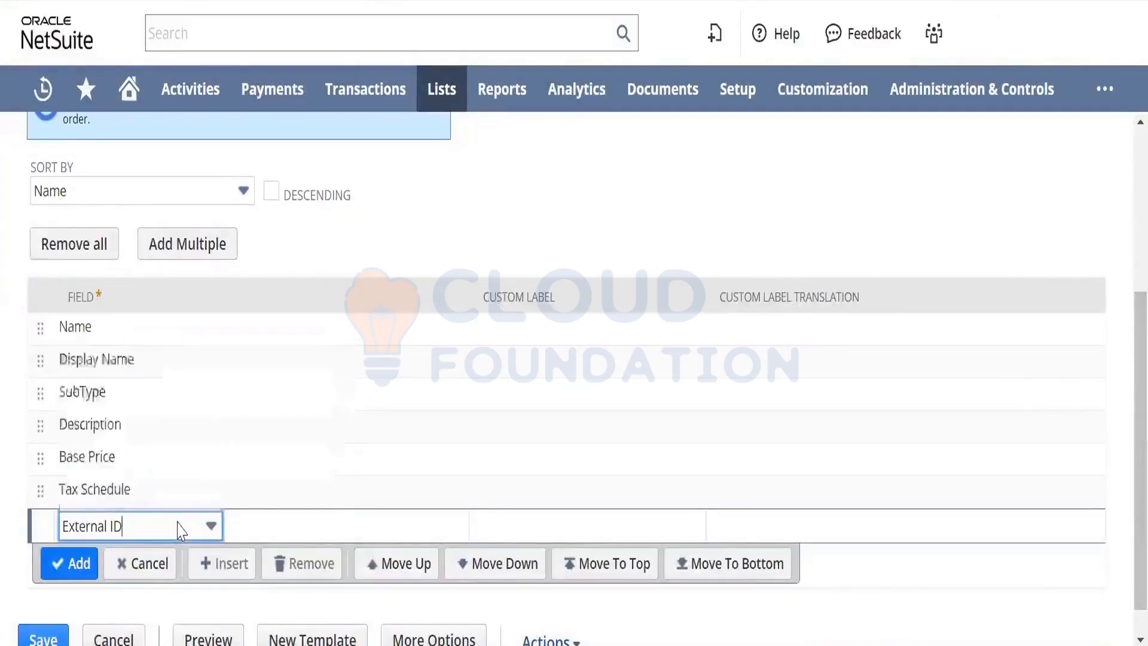
click(77, 562)
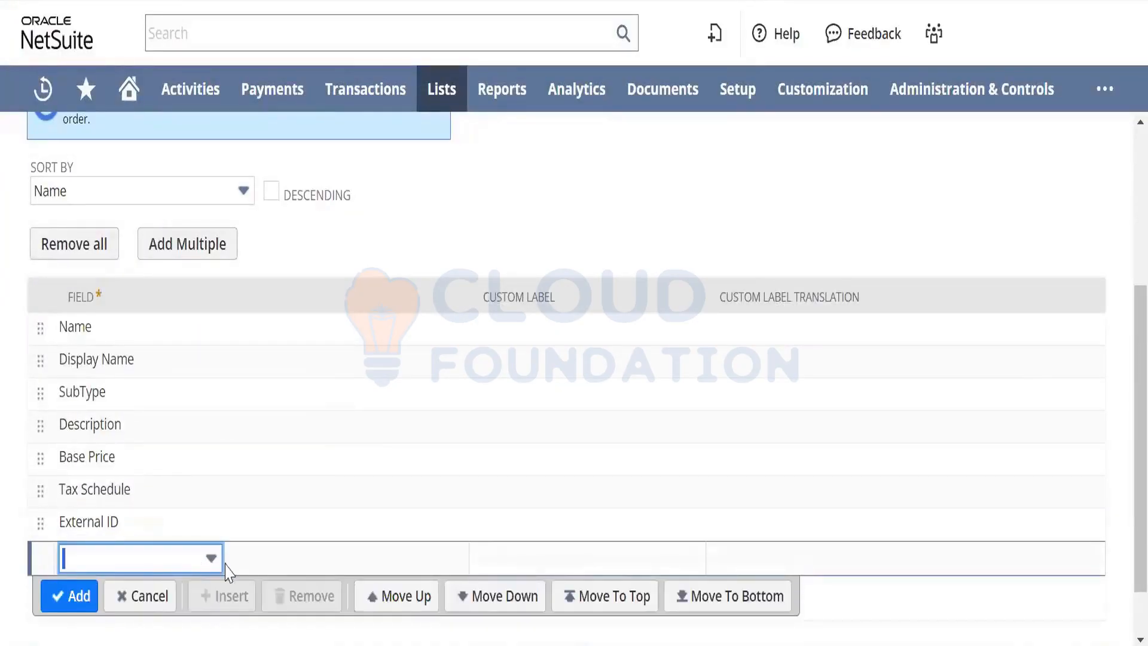
click(210, 560)
text(SubType)
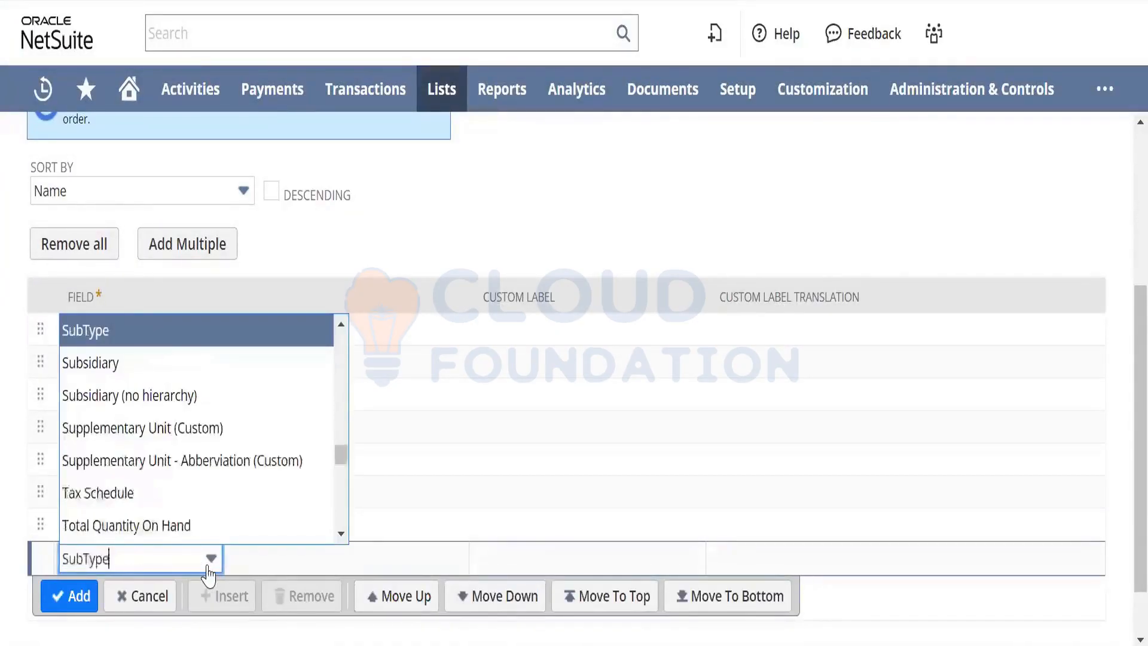
click(150, 363)
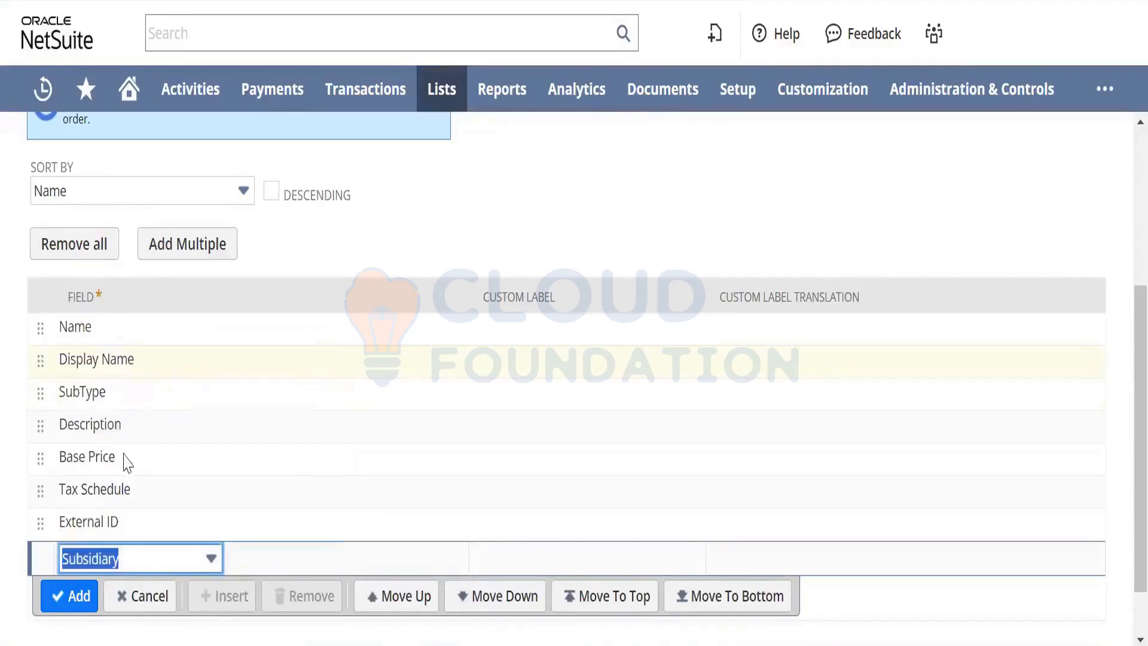
click(75, 596)
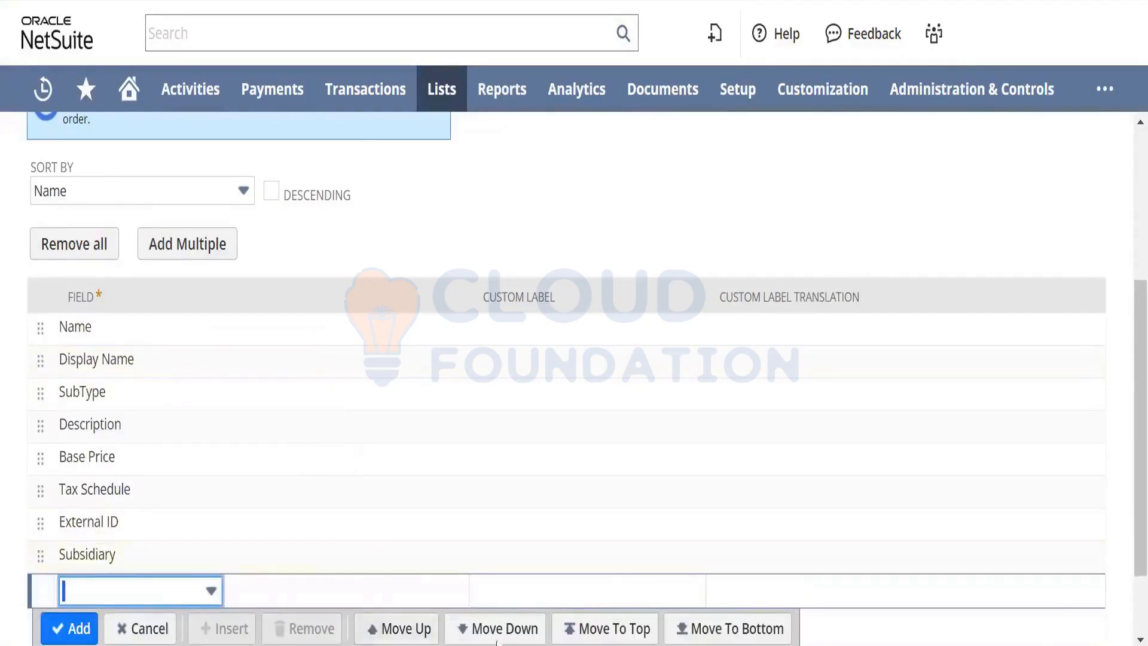
Check the column headers in the Inventory Item_Sample workbook and add Costing Method as a result field in the custom view
mouse_move(656, 579)
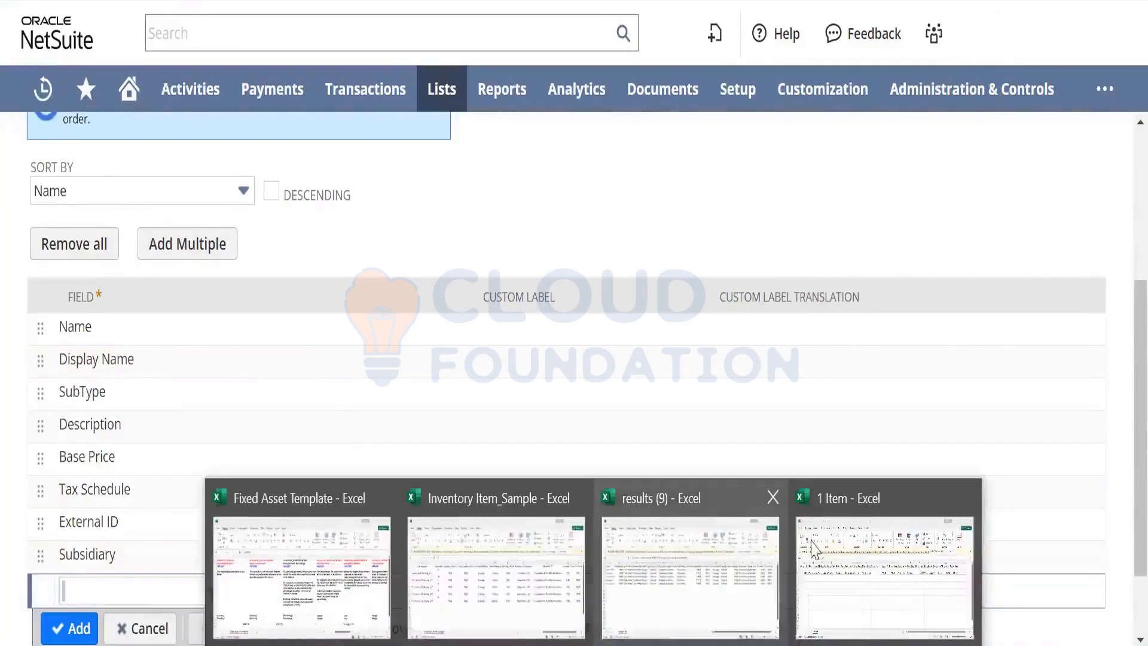
click(510, 573)
key(alt+Tab)
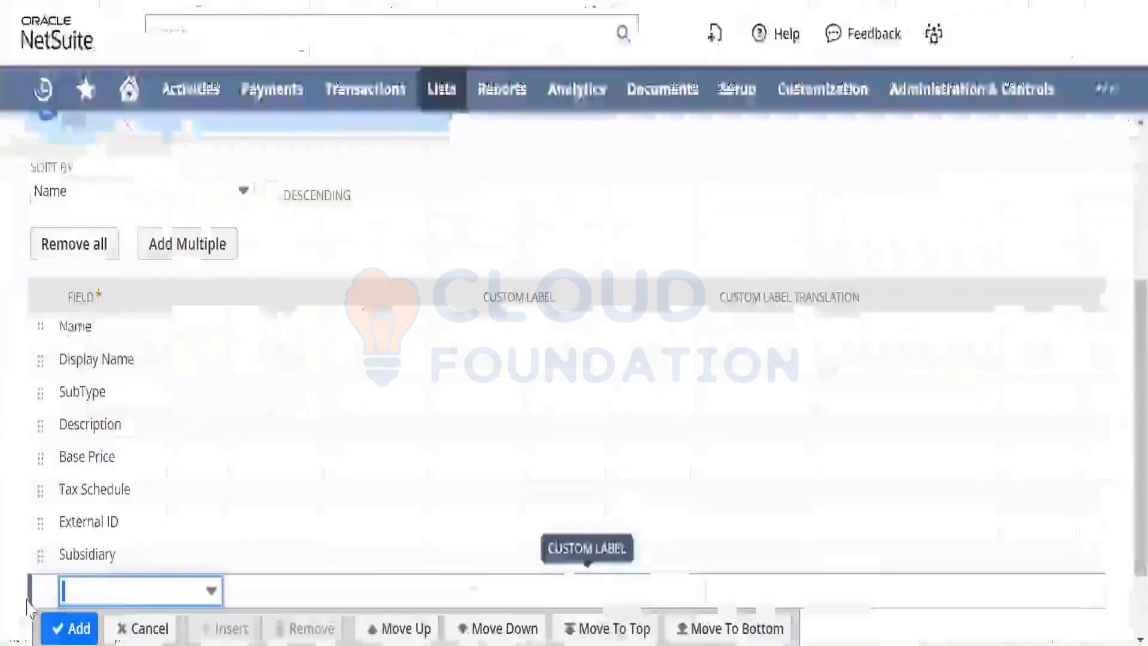
text(Costing Method)
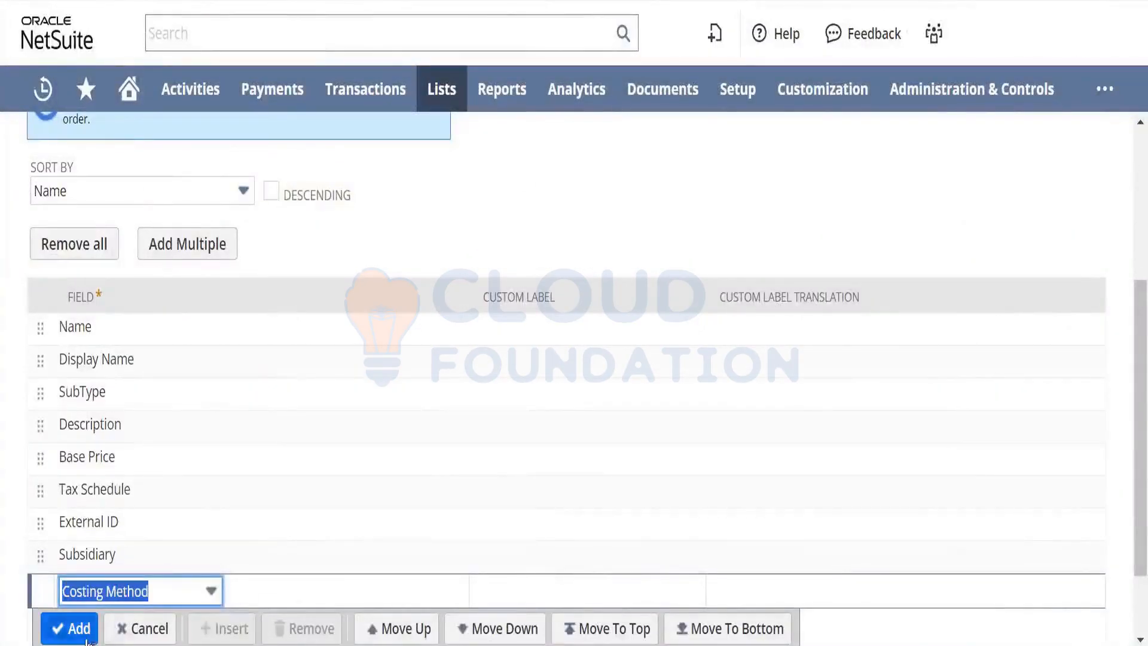
click(87, 637)
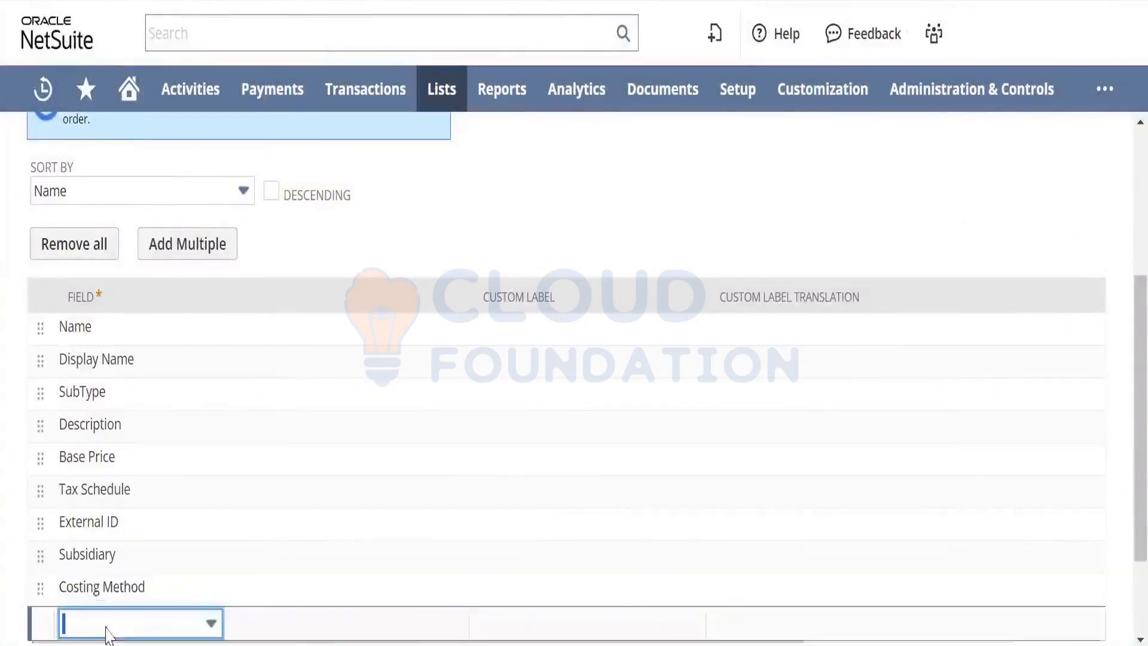
Recheck the Inventory Item_Sample columns and add Track Landed Cost as a result field in the custom view
click(132, 627)
key(alt+Tab)
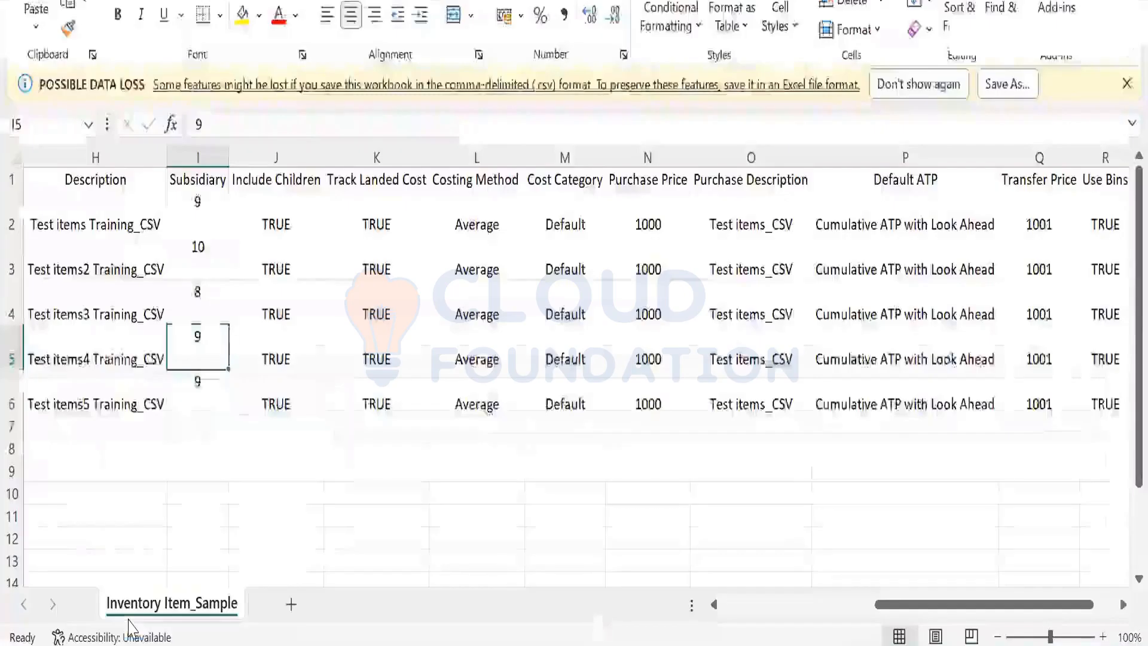
key(alt+Tab)
text(Track)
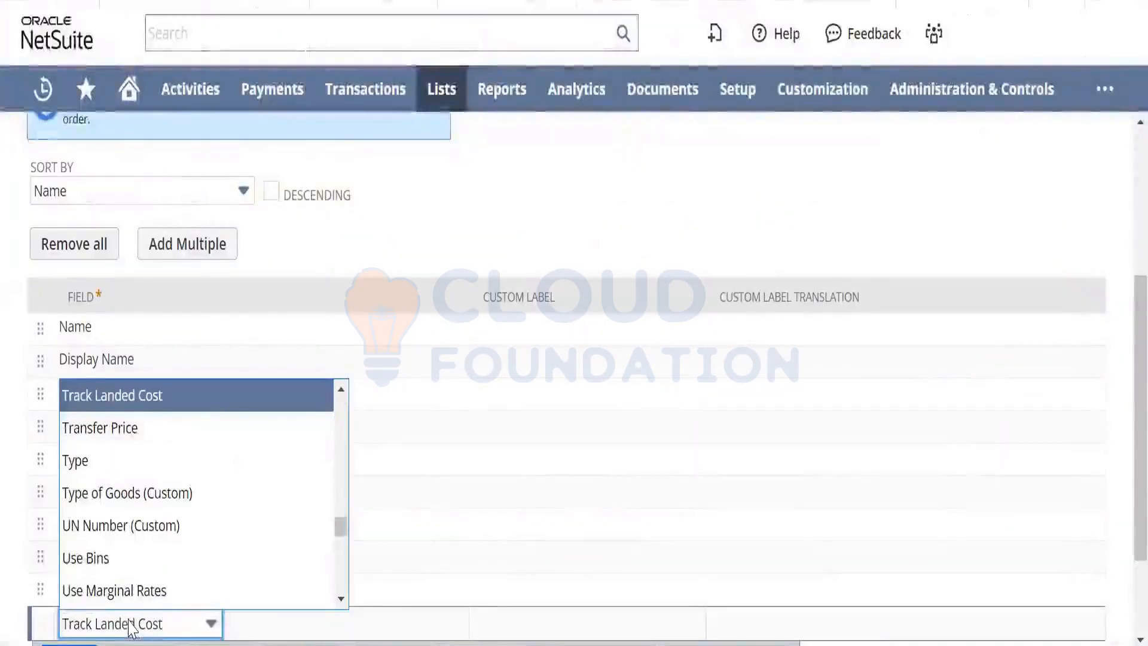
key(Return)
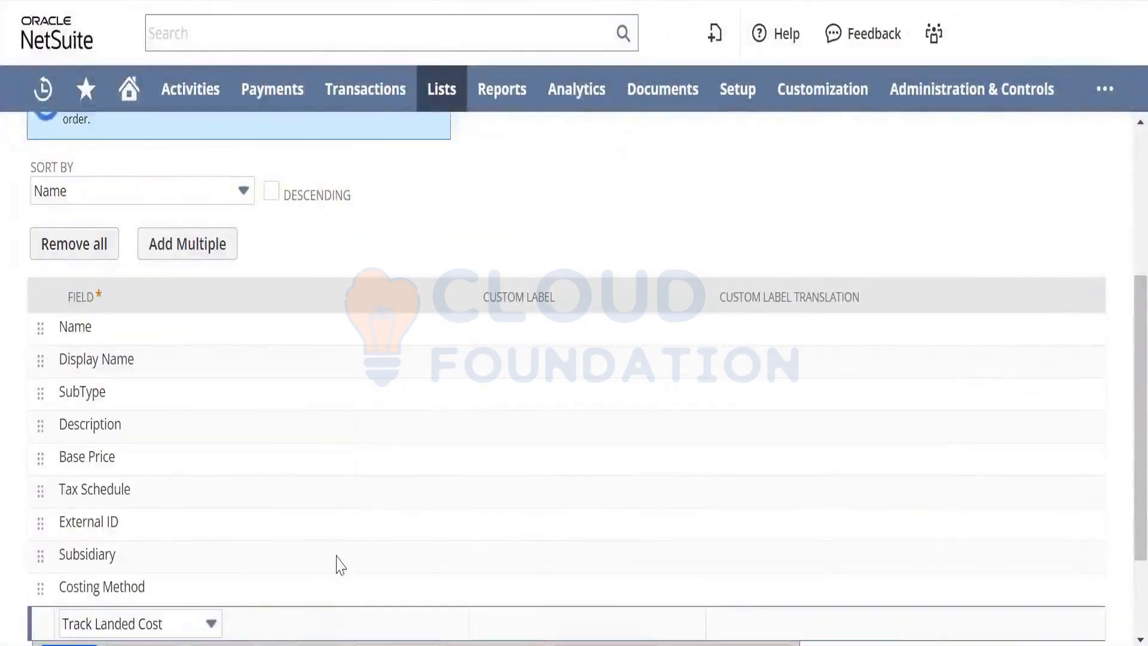
key(ctrl+a)
scroll(1122, 519, down, 3)
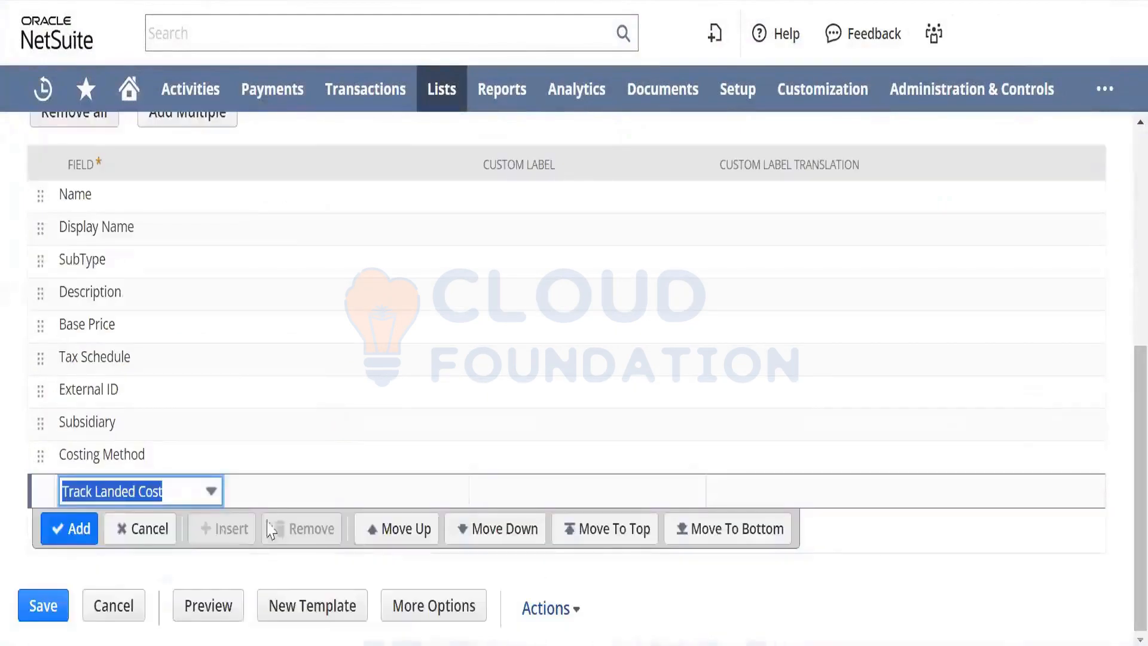
click(78, 528)
Go through the header row of the Inventory Item_Sample workbook back to Units Type in cell D1 for further fields to add
key(alt+Tab)
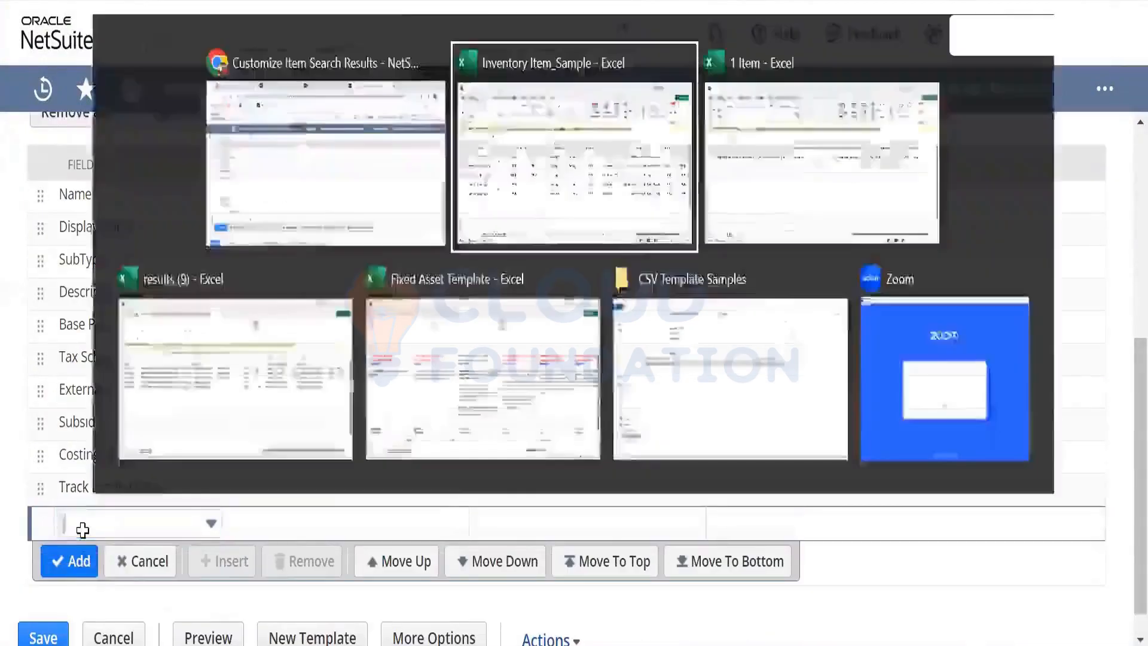
key(ctrl+Up)
key(Left)
key(Left)
key(Left)
key(Left)
key(Left)
key(Left)
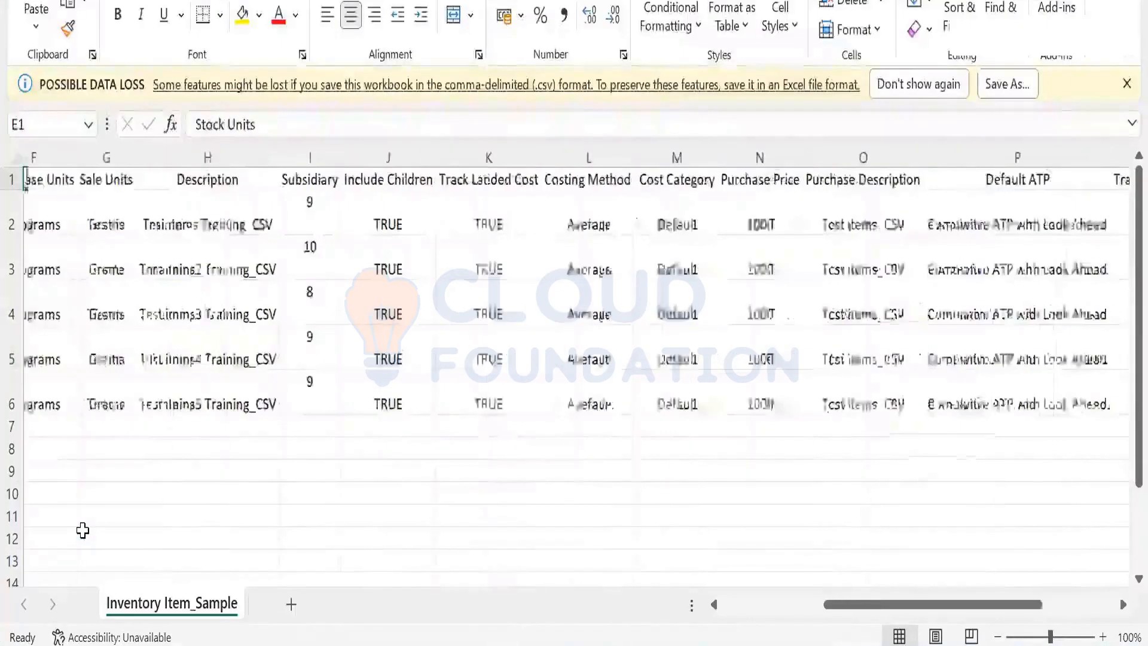
key(Left)
key(Right)
key(Right)
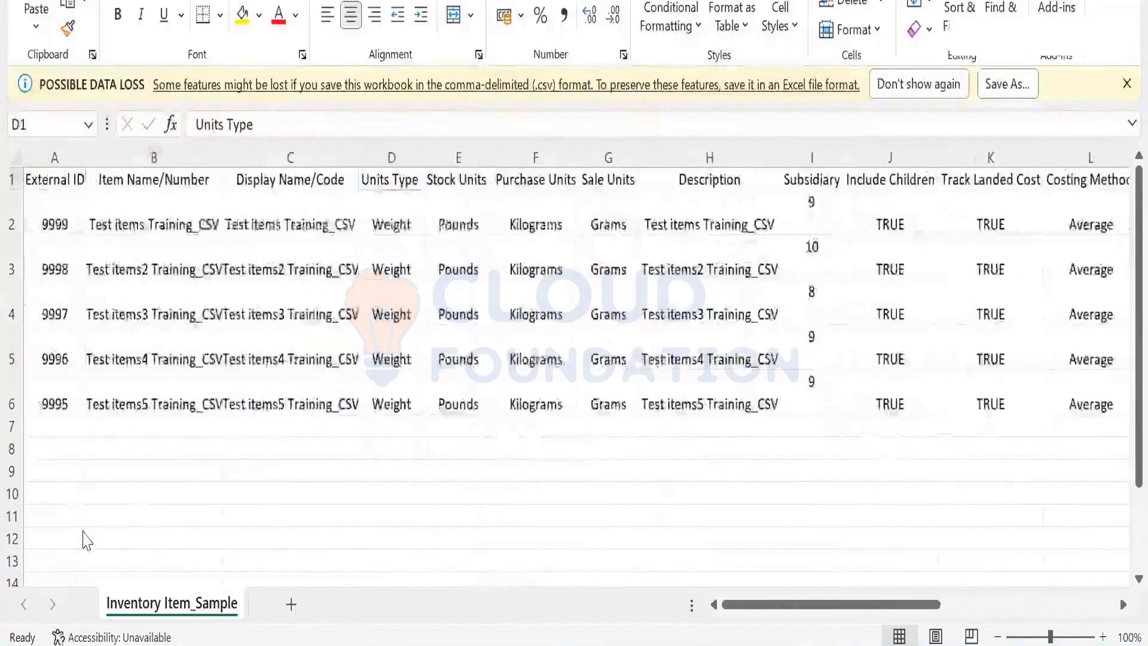
Switch back to NetSuite and add Primary Units Type as a result field in the custom view
key(alt+Tab)
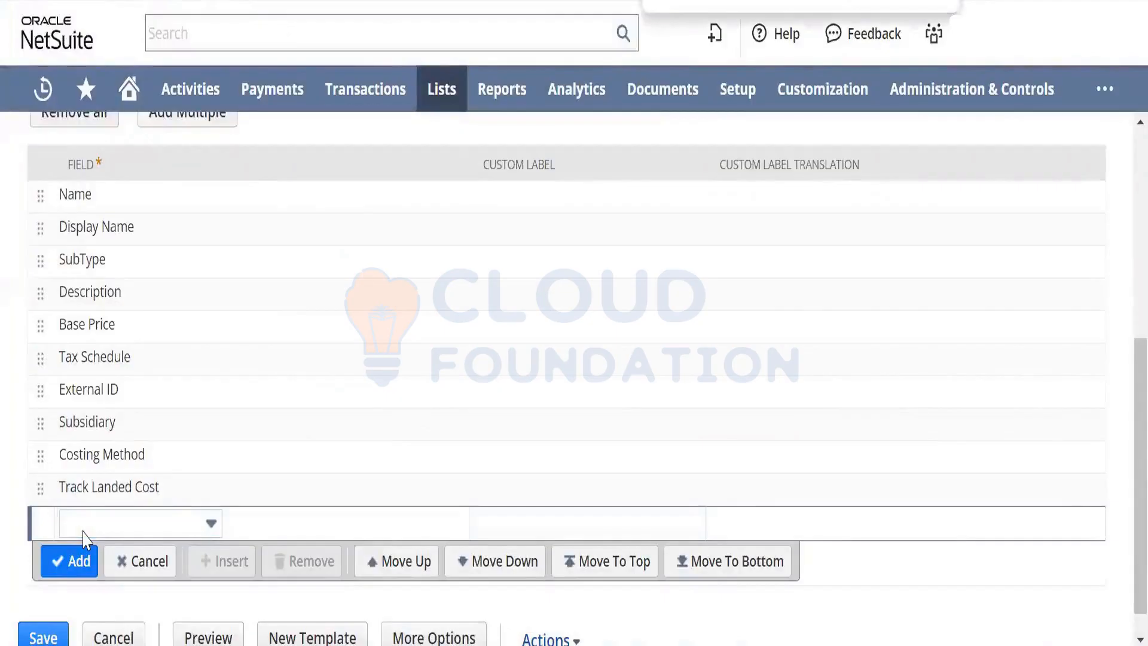
click(155, 529)
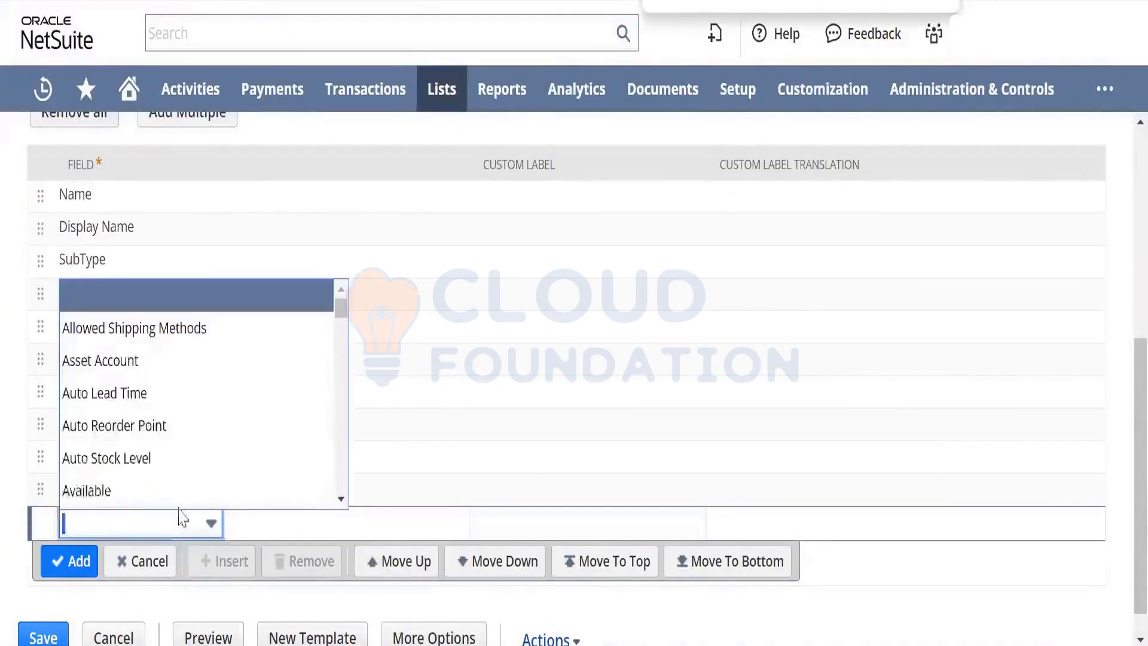
key(ctrl+f)
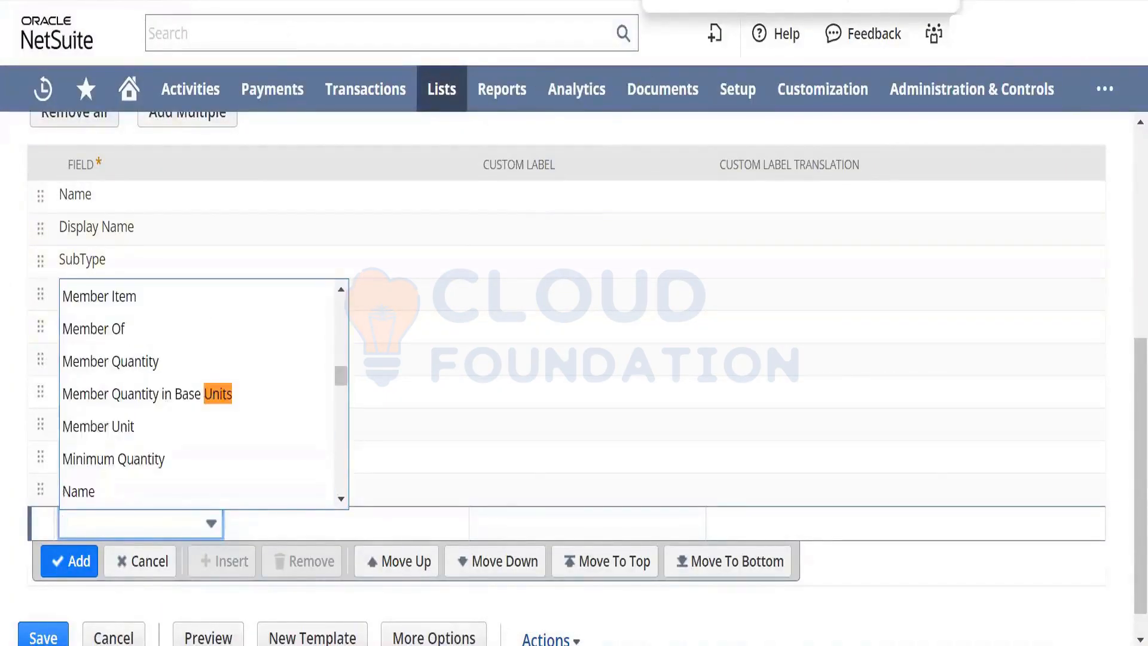
key(Return)
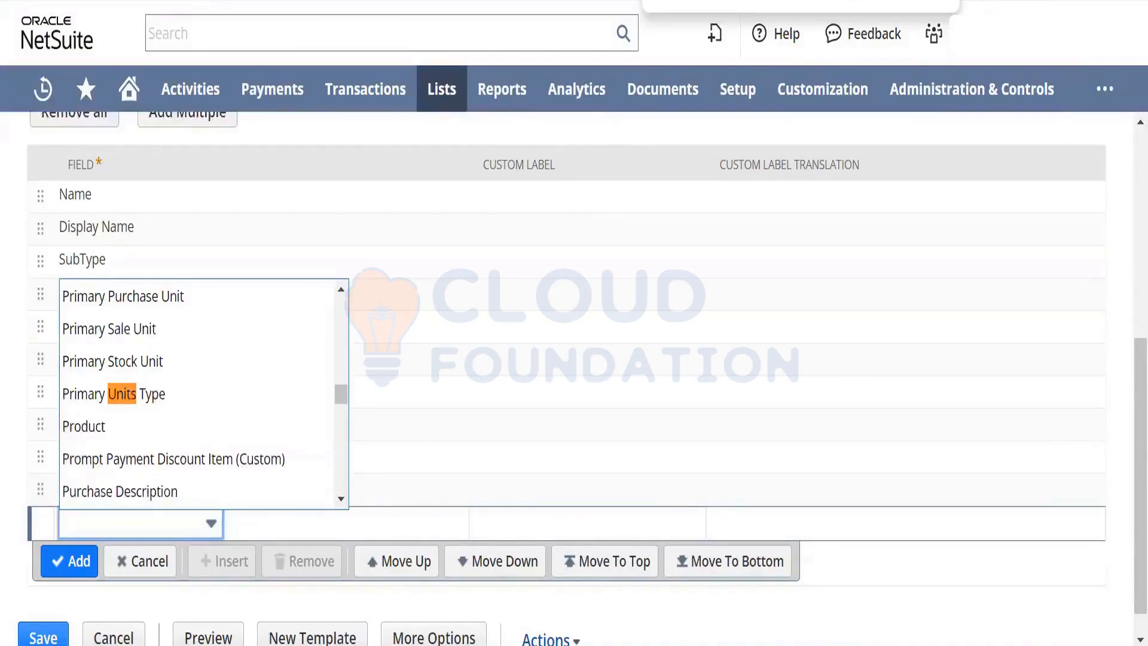
click(169, 394)
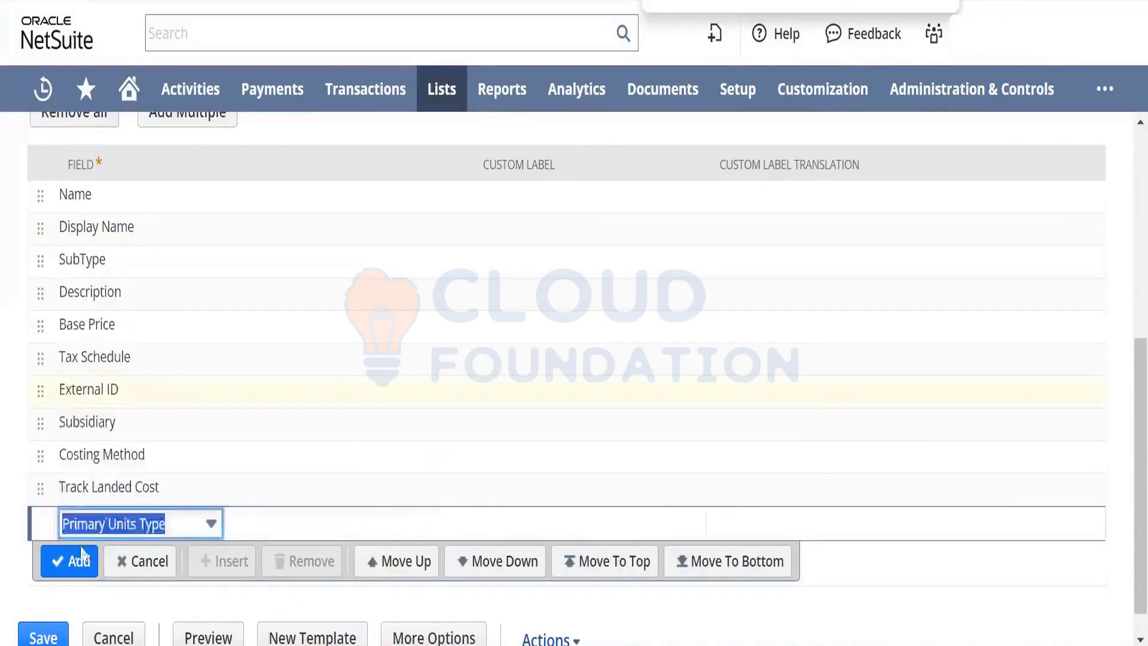
click(77, 562)
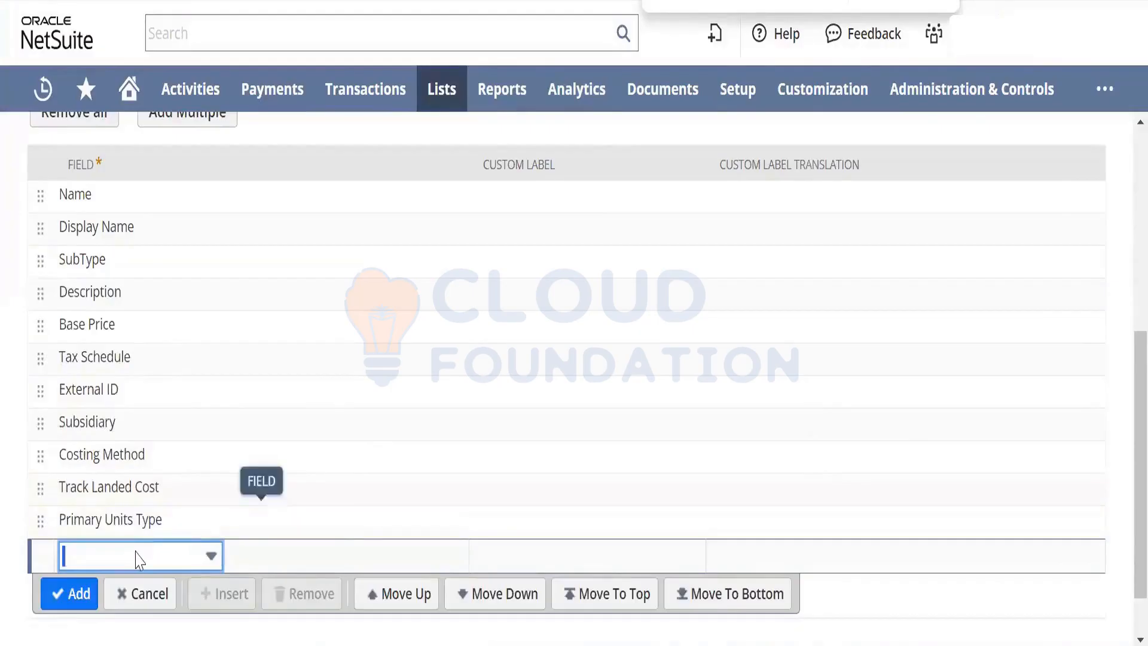
Add Primary Sale Unit as a result field below Primary Units Type in the custom view
click(138, 557)
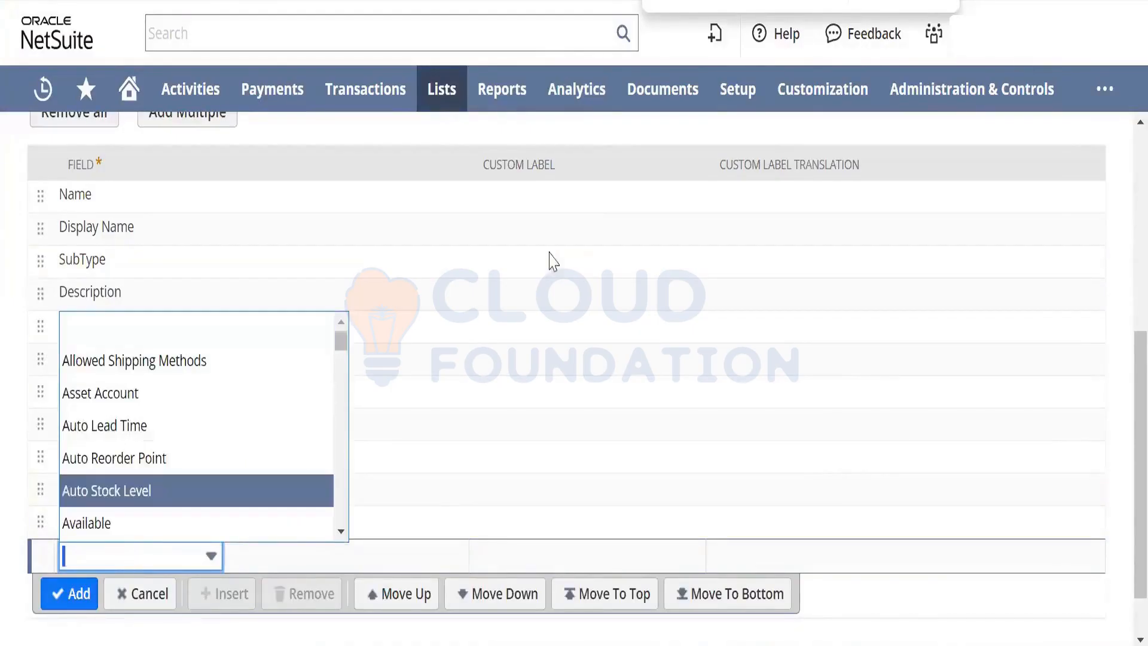
click(718, 3)
key(Return)
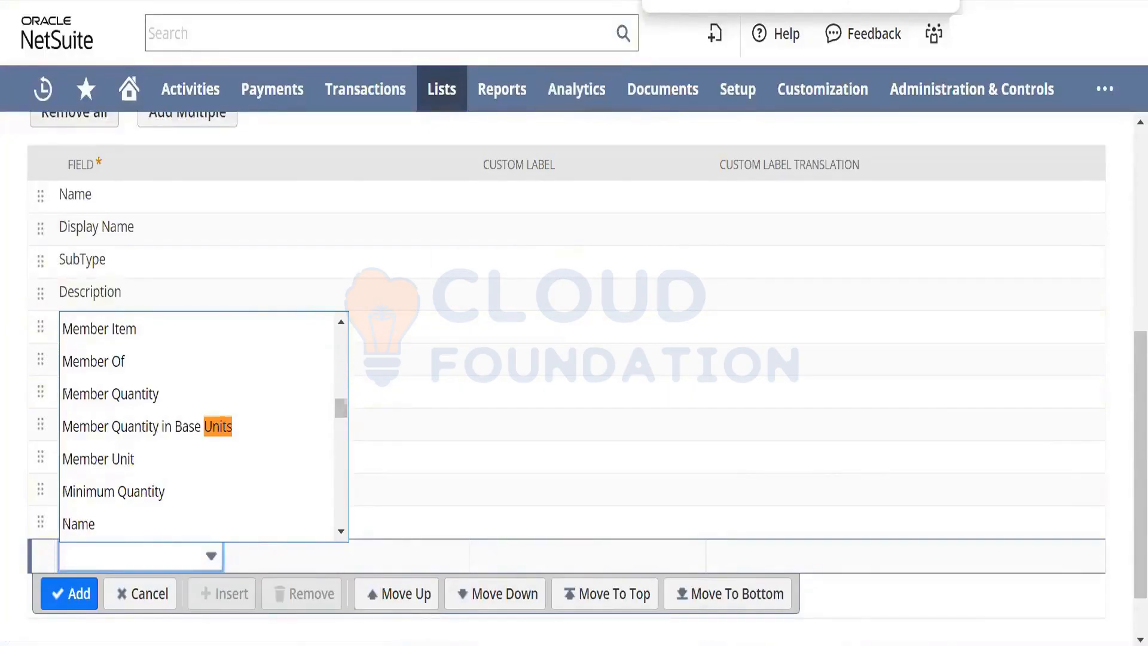
key(Return)
click(174, 364)
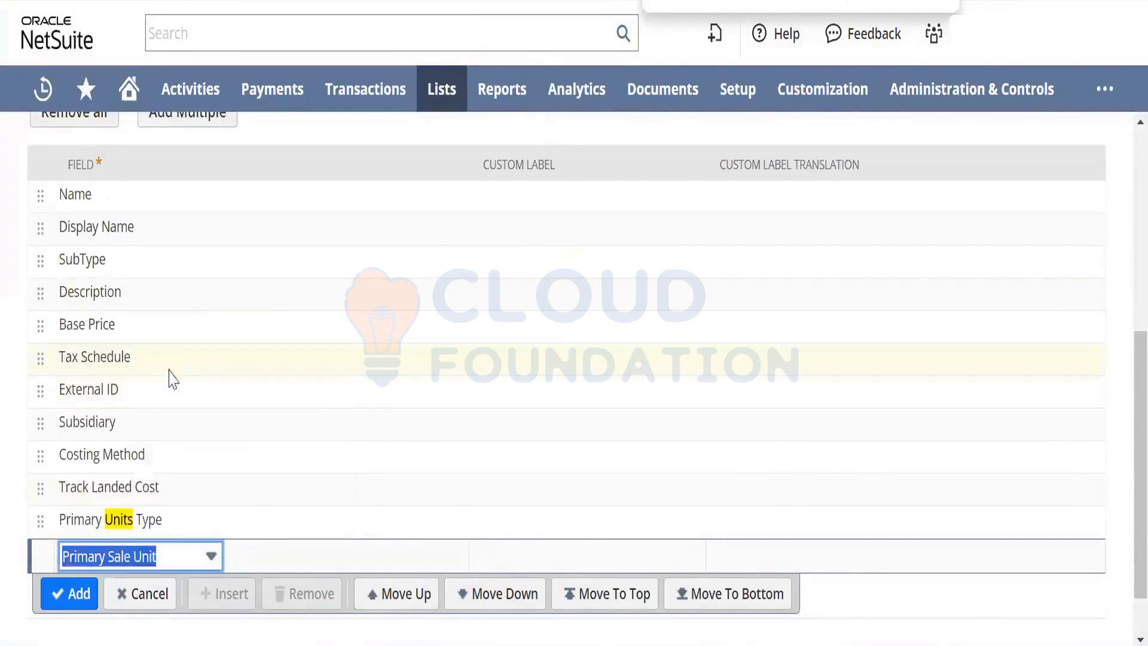
click(78, 592)
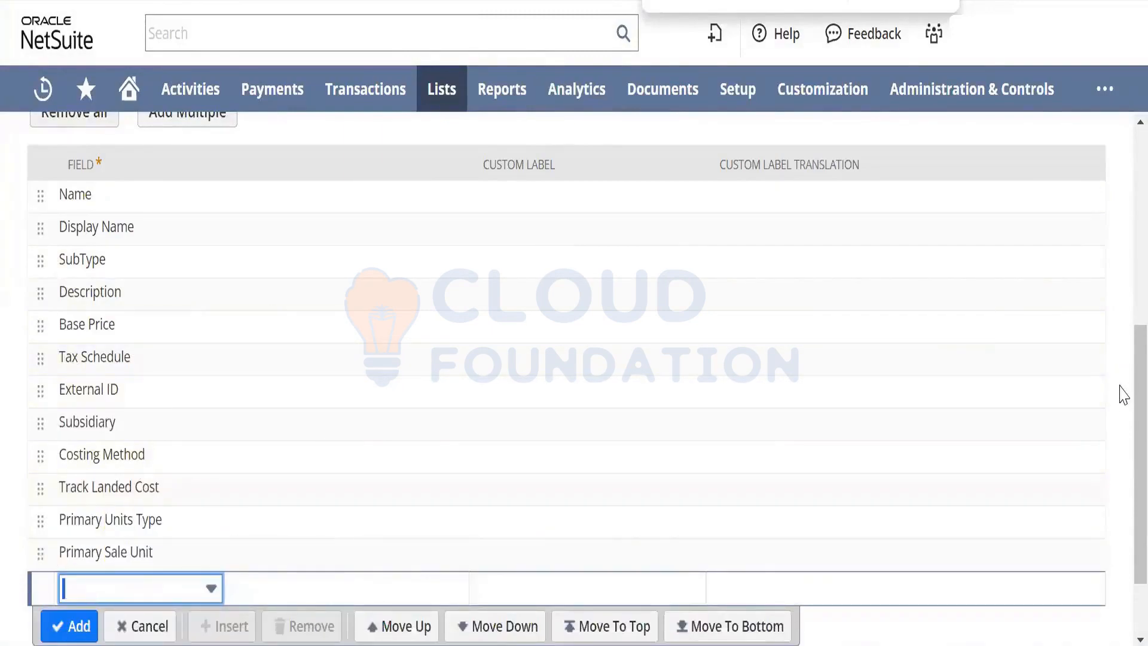
Expand the custom view to its full set of search options and go to its criteria
scroll(1121, 392, up, 4)
scroll(1123, 282, up, 3)
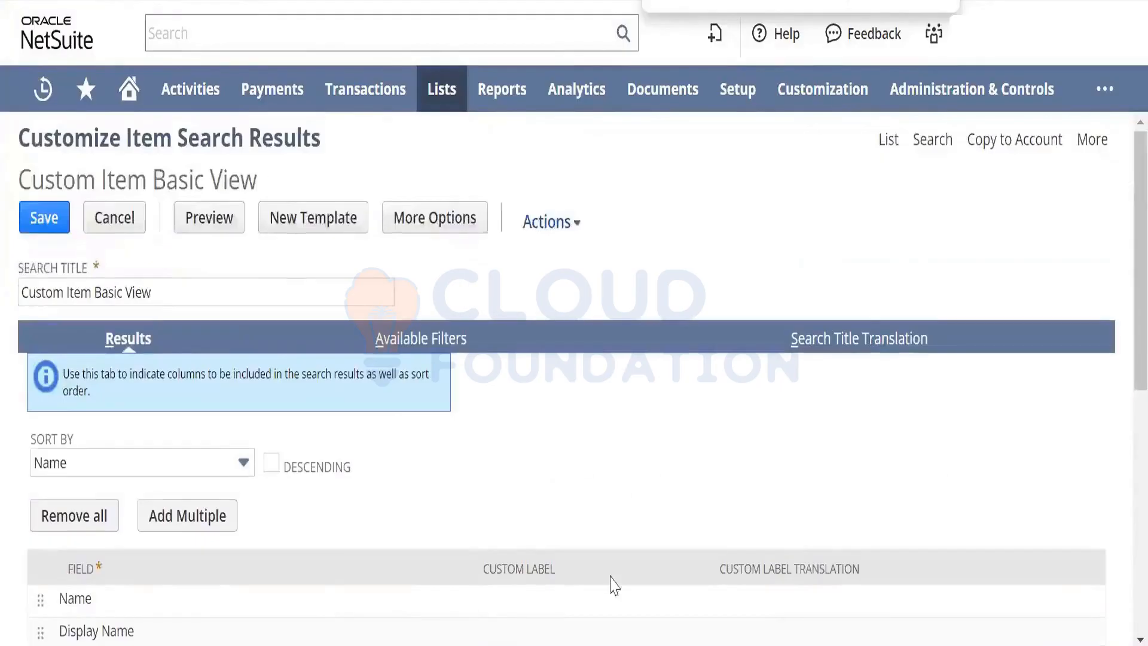
scroll(1120, 370, down, 8)
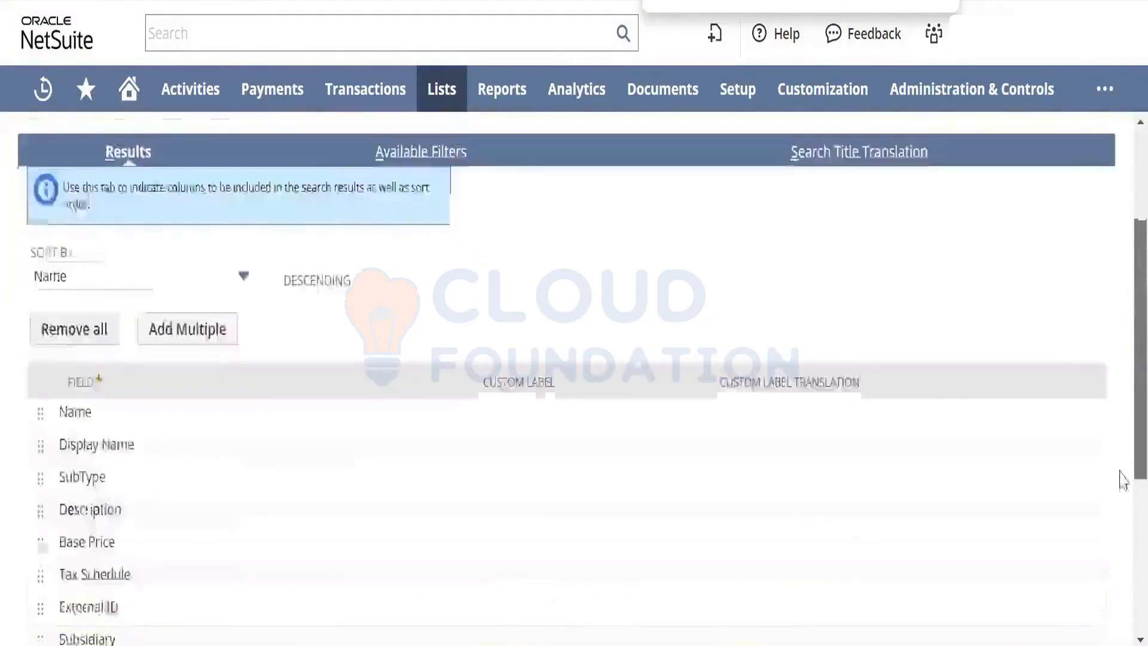
scroll(1120, 358, up, 8)
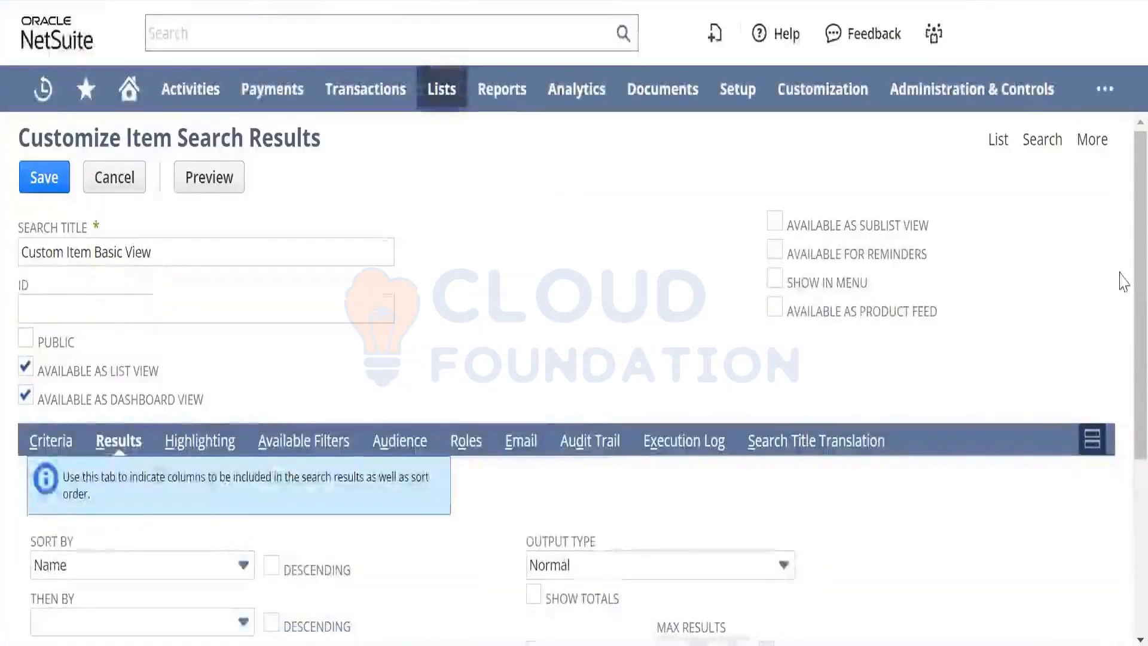
scroll(1119, 438, down, 7)
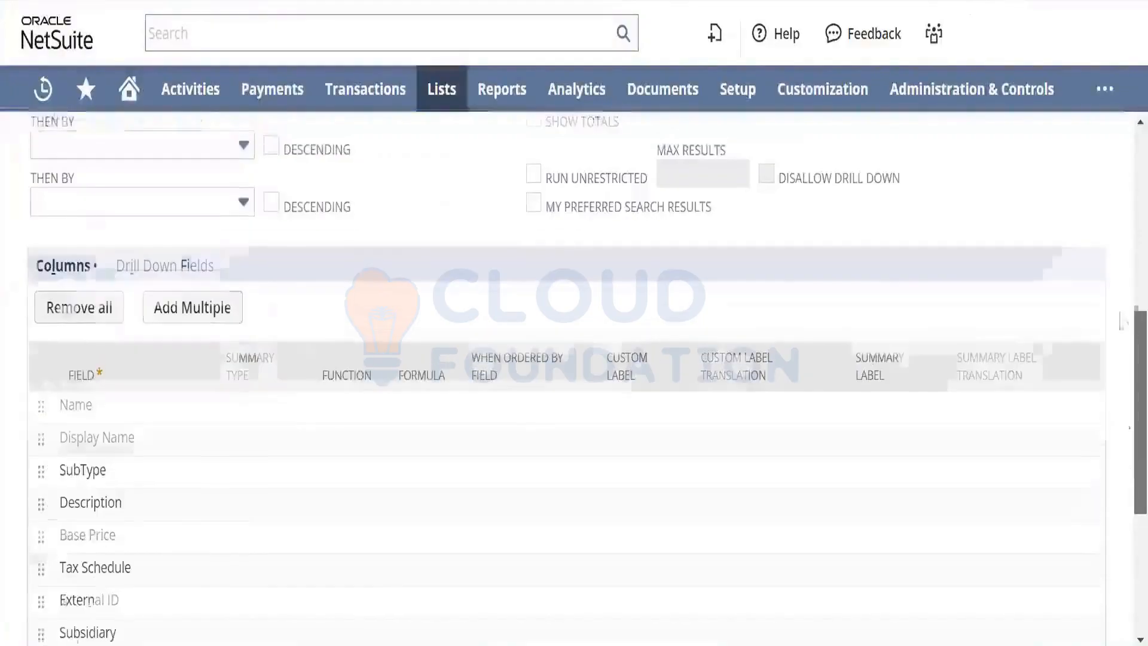
scroll(1119, 463, up, 5)
click(35, 334)
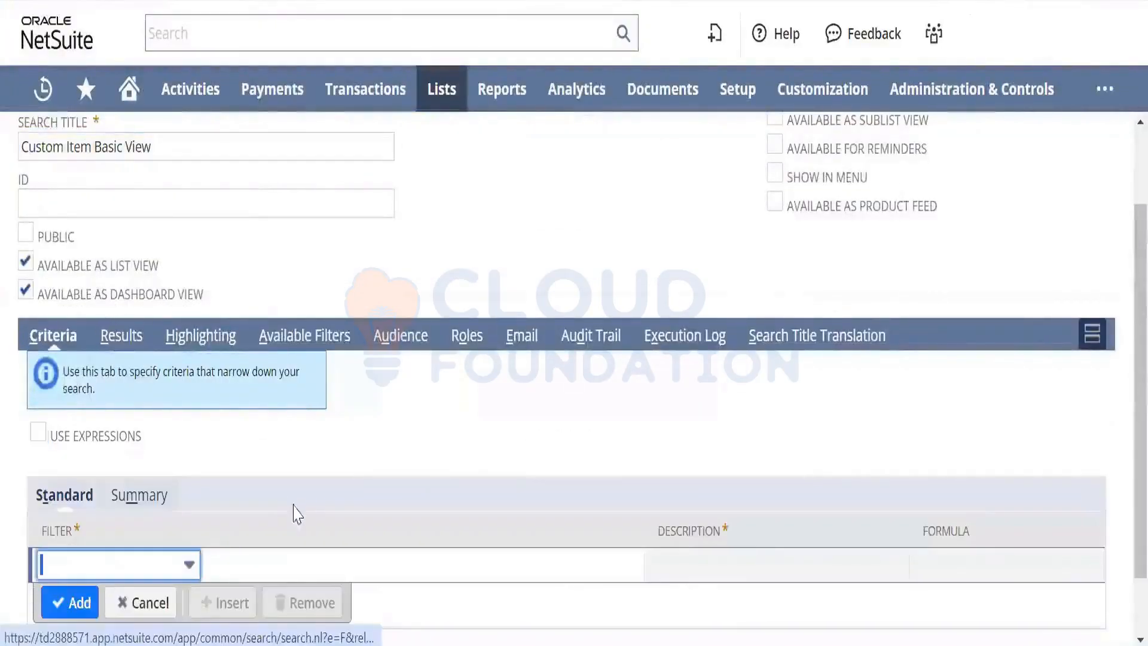
Add a Date Created criterion limiting the search to items created within 3/14/2024 to 3/14/2024
click(190, 565)
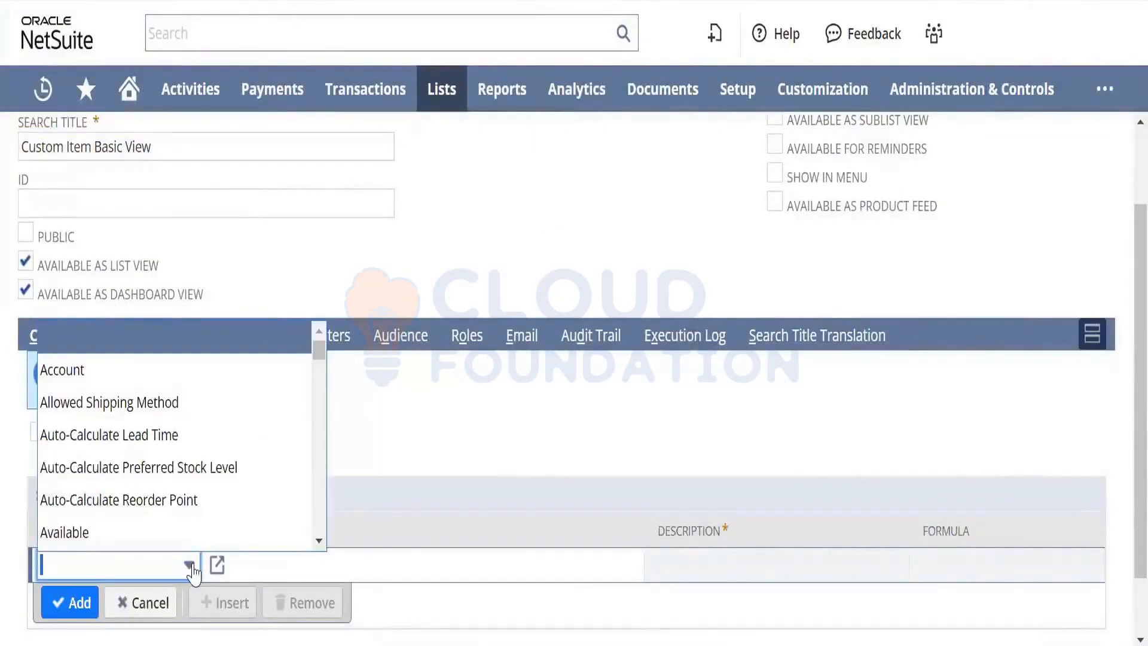
text(Date)
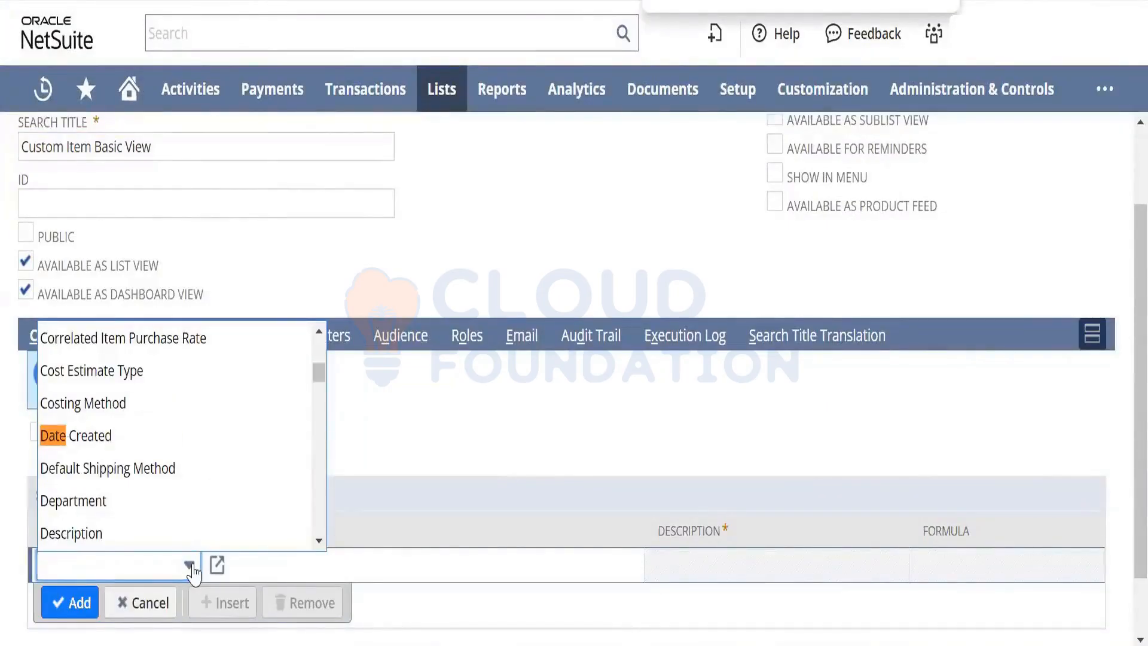
click(170, 446)
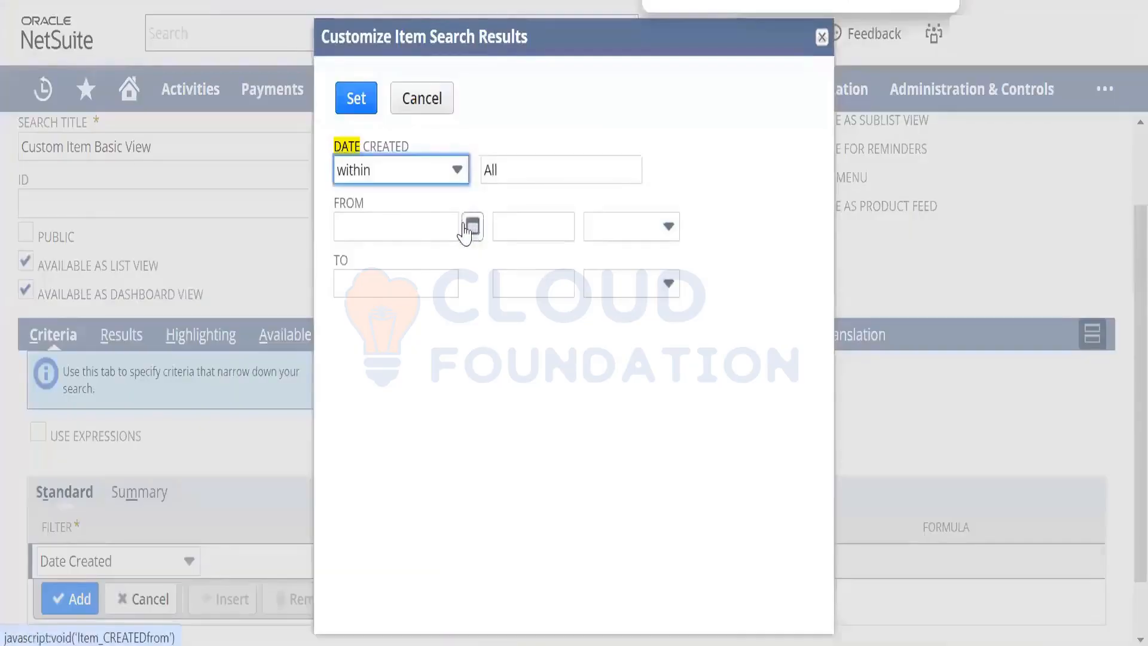
click(471, 225)
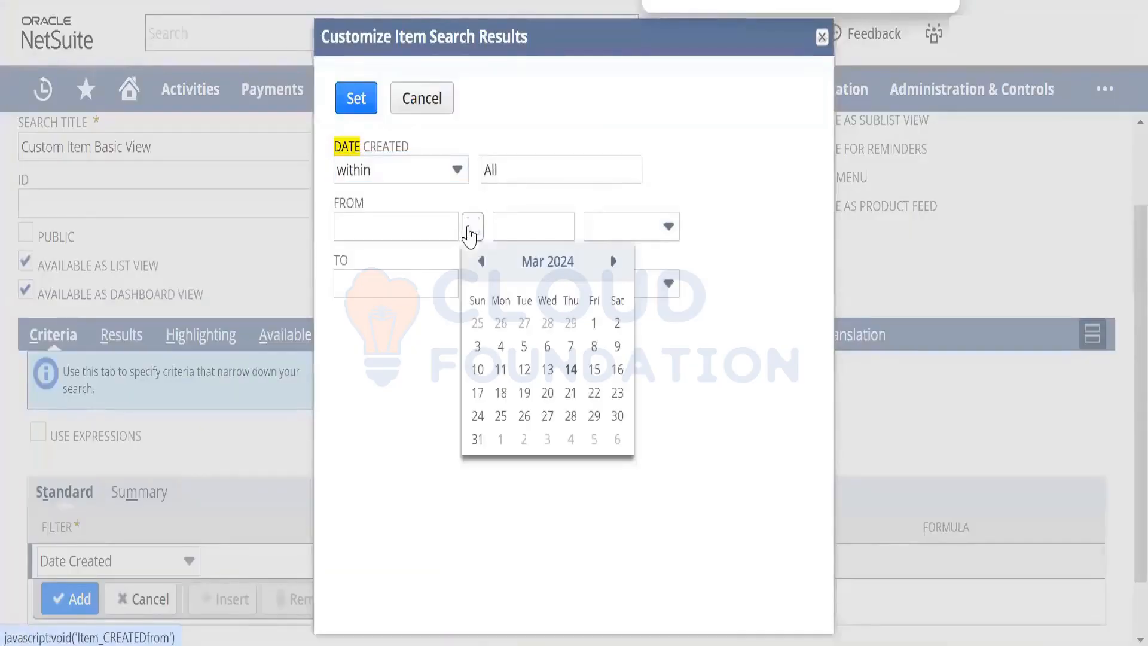
click(571, 373)
click(470, 288)
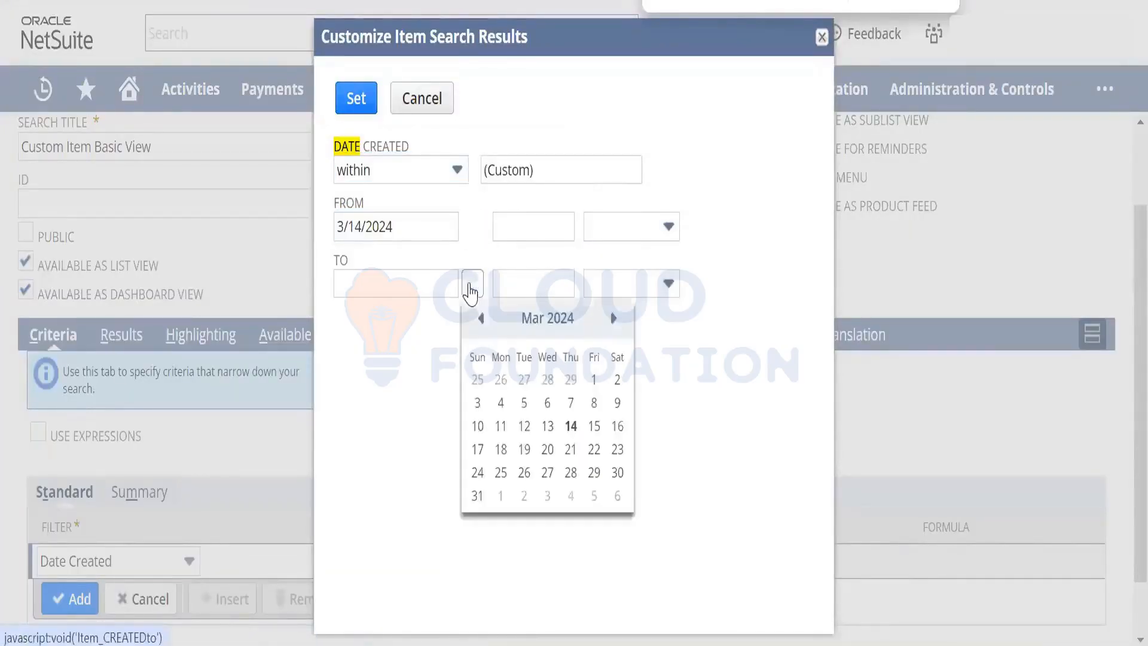
click(568, 426)
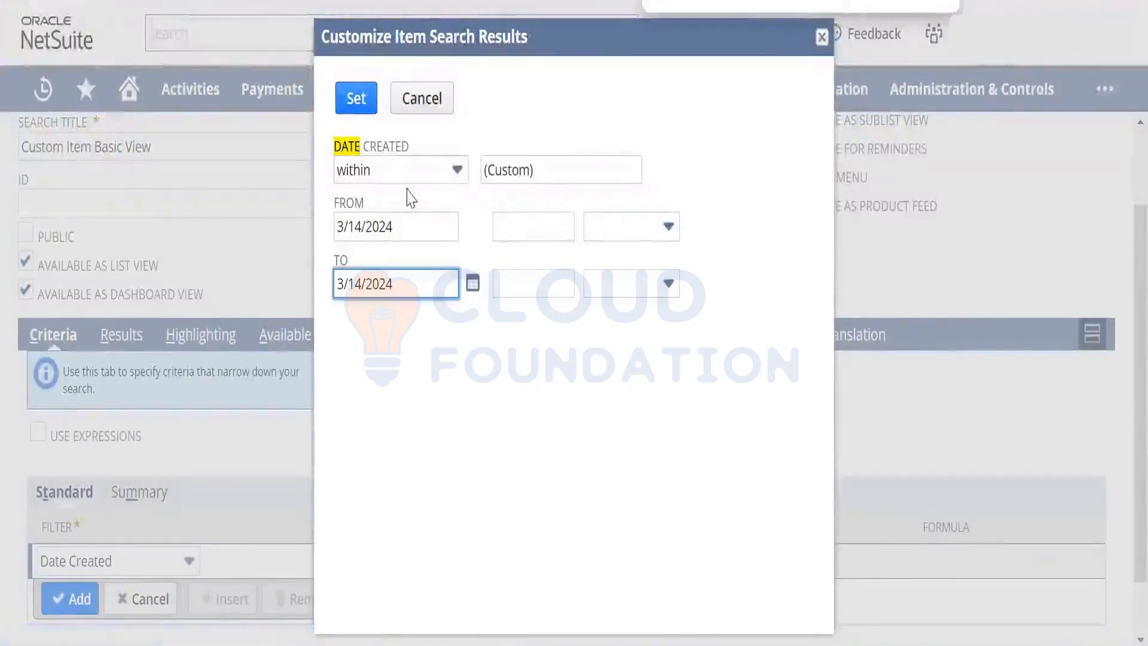
click(356, 98)
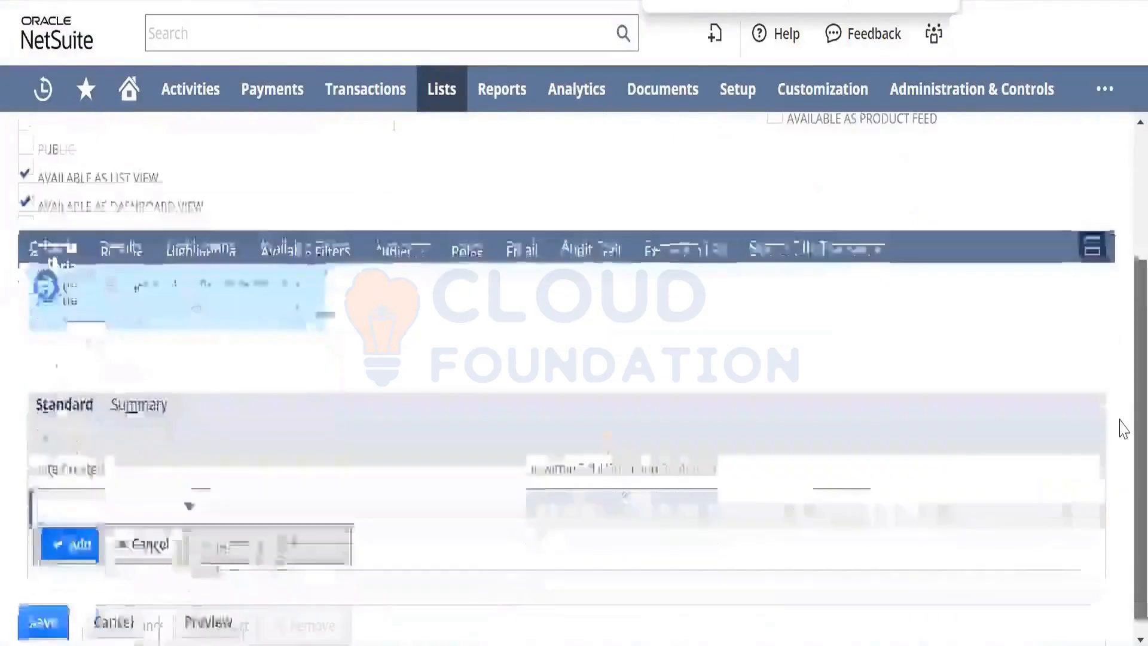
Preview the results of the Custom Item Basic View and dismiss the Analytics Warehouse message
scroll(1121, 367, down, 3)
click(228, 627)
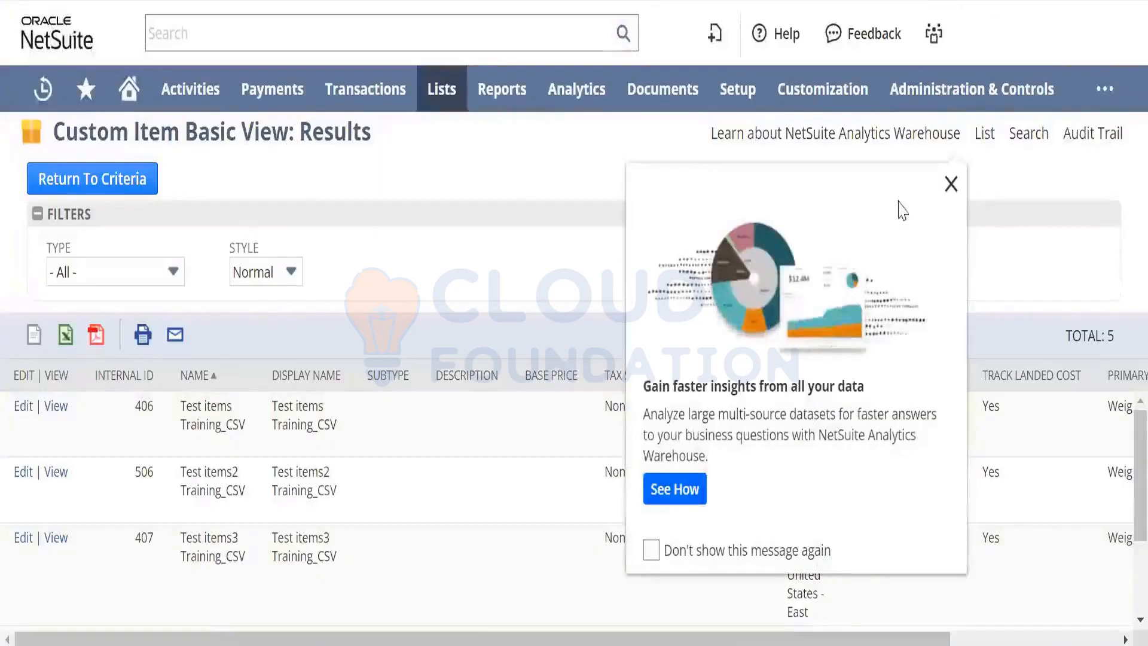
click(950, 184)
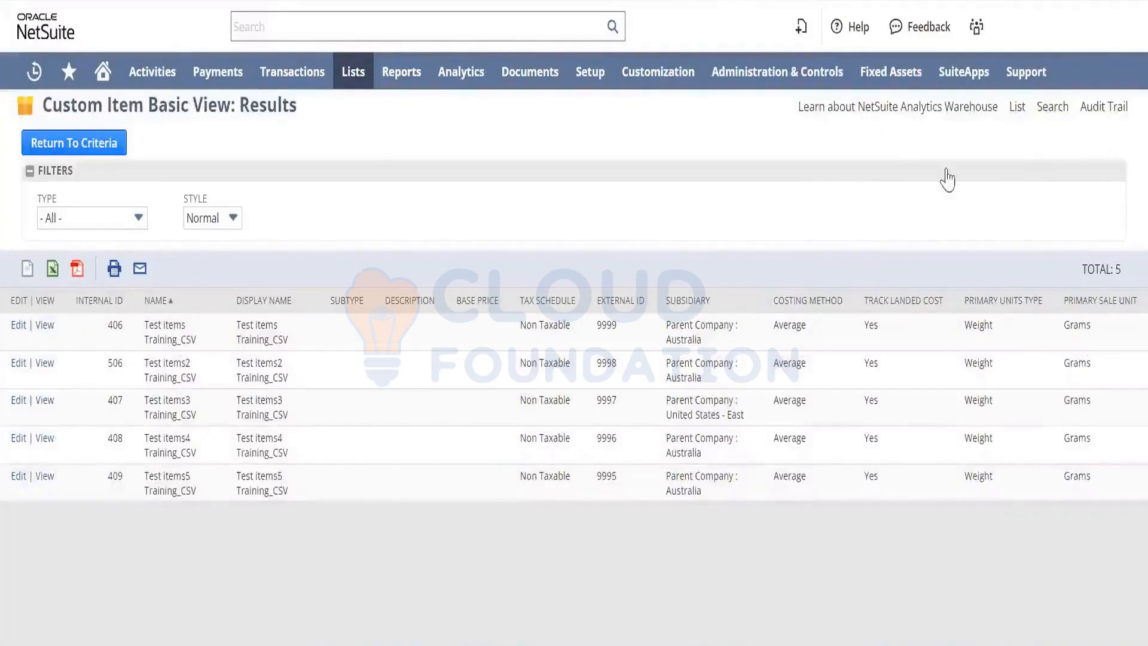
Review the imported items' external ID, subsidiary, costing method, landed cost and unit columns in the previewed results, and return to the search definition
mouse_move(976, 26)
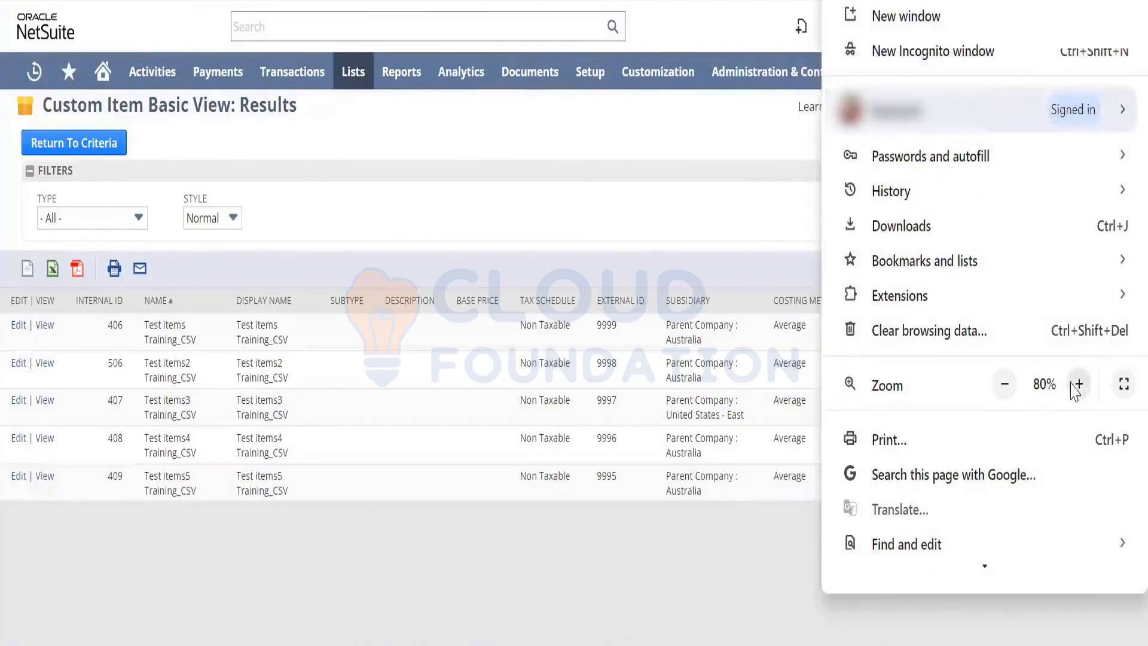
click(1077, 385)
click(500, 240)
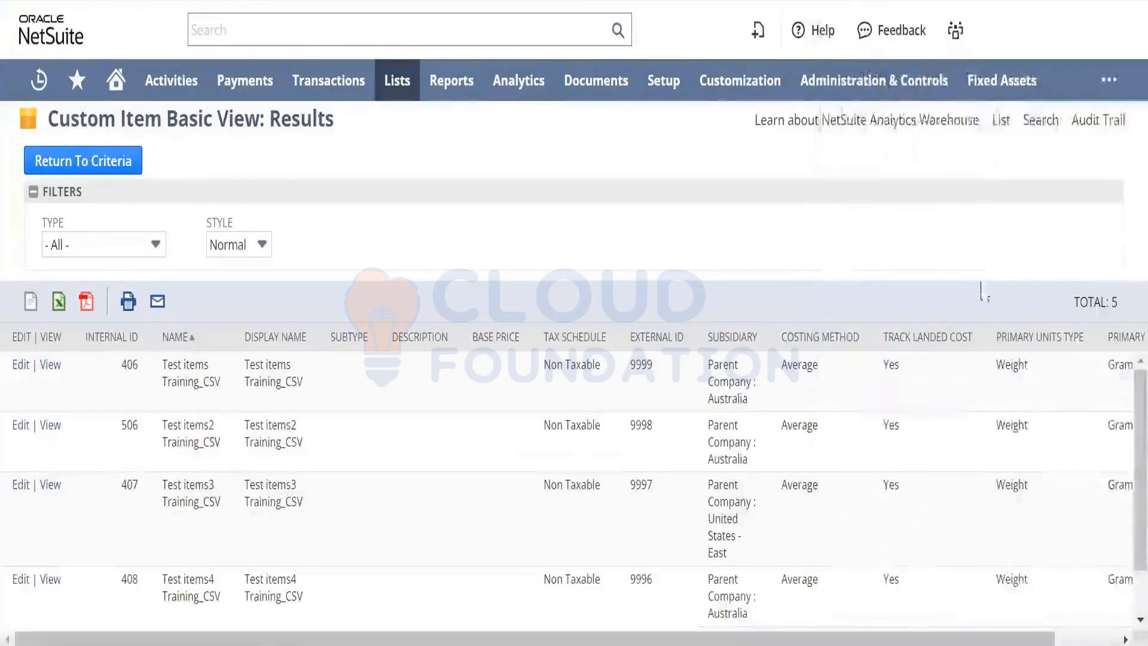
scroll(1122, 428, down, 1)
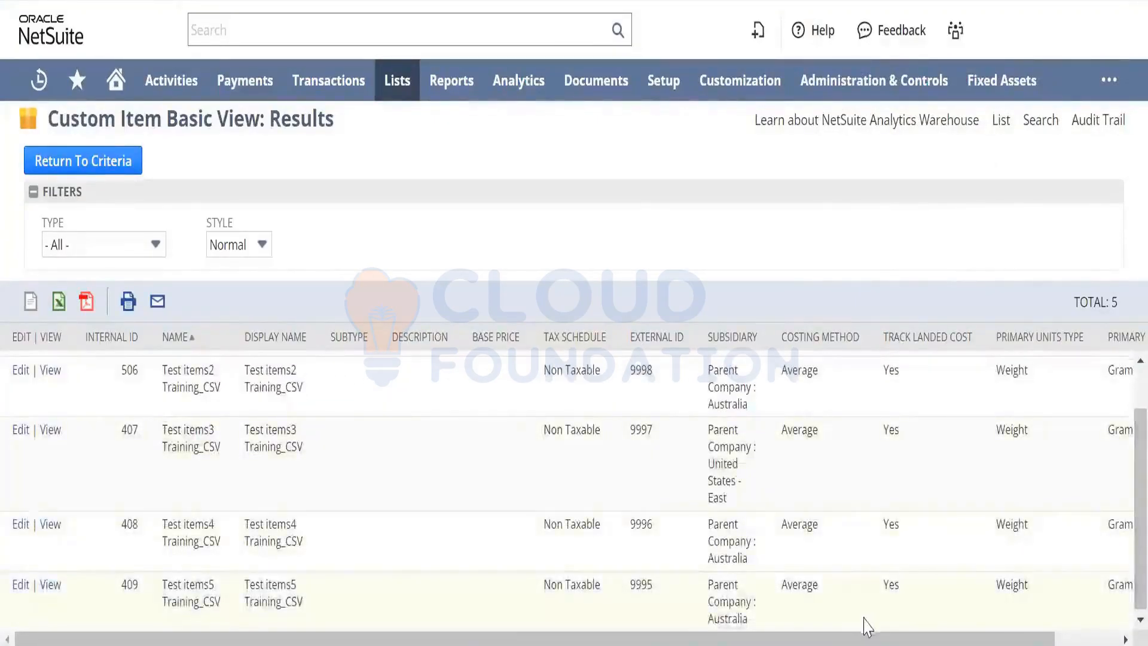
mouse_move(854, 635)
mouse_down()
mouse_move(905, 637)
mouse_move(855, 637)
mouse_up()
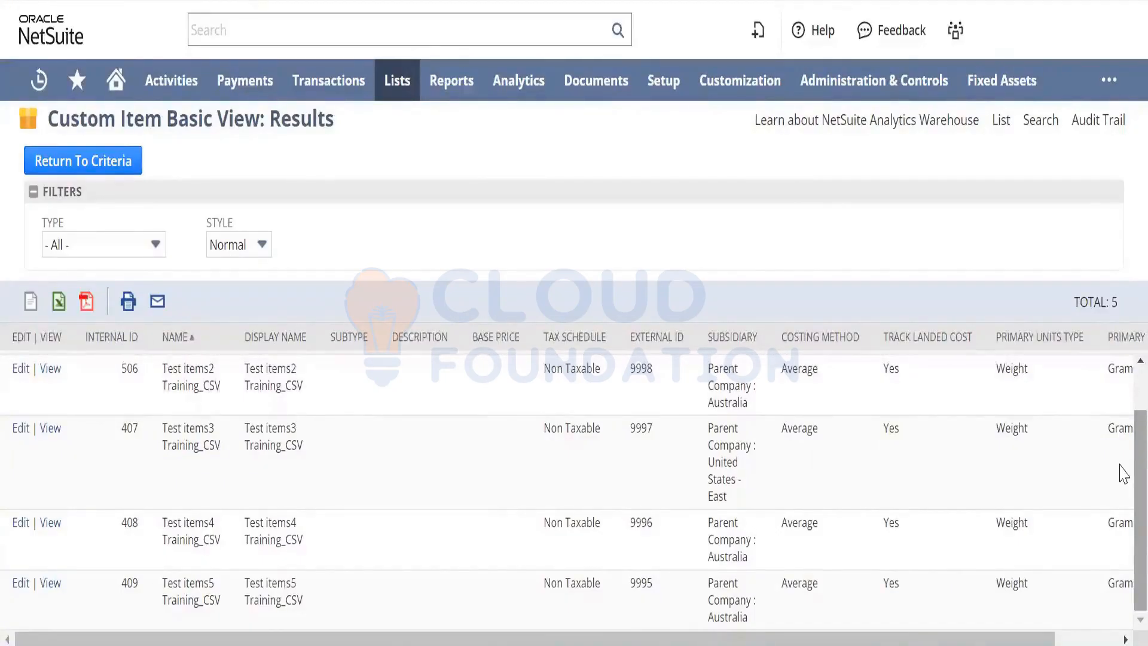
scroll(1122, 423, up, 2)
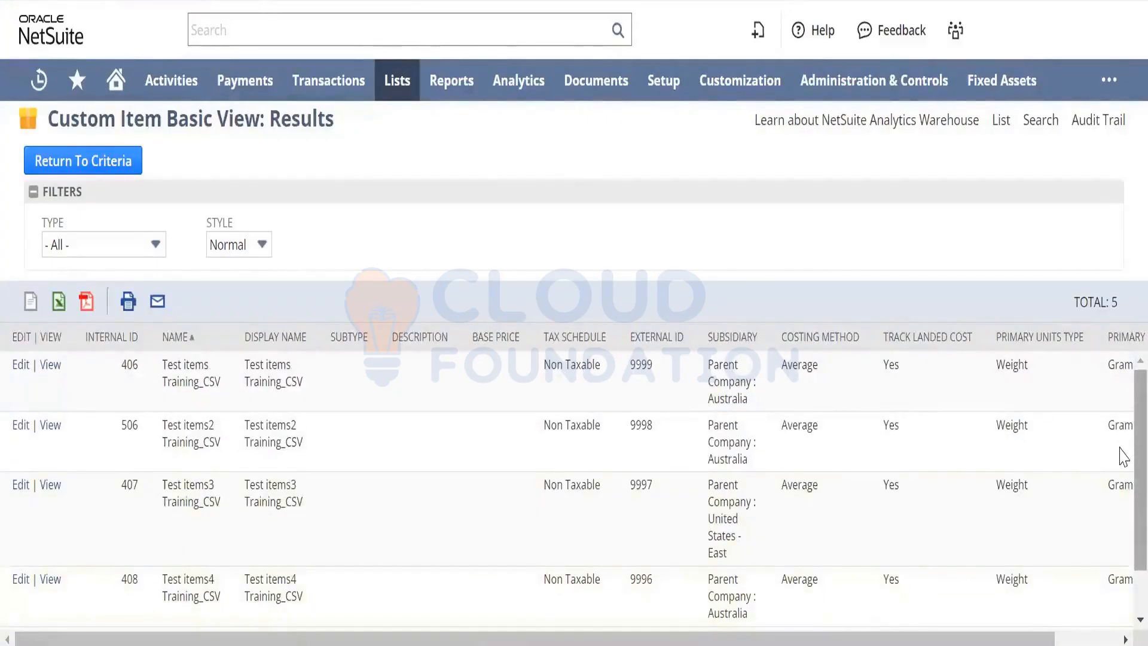
scroll(1120, 455, down, 2)
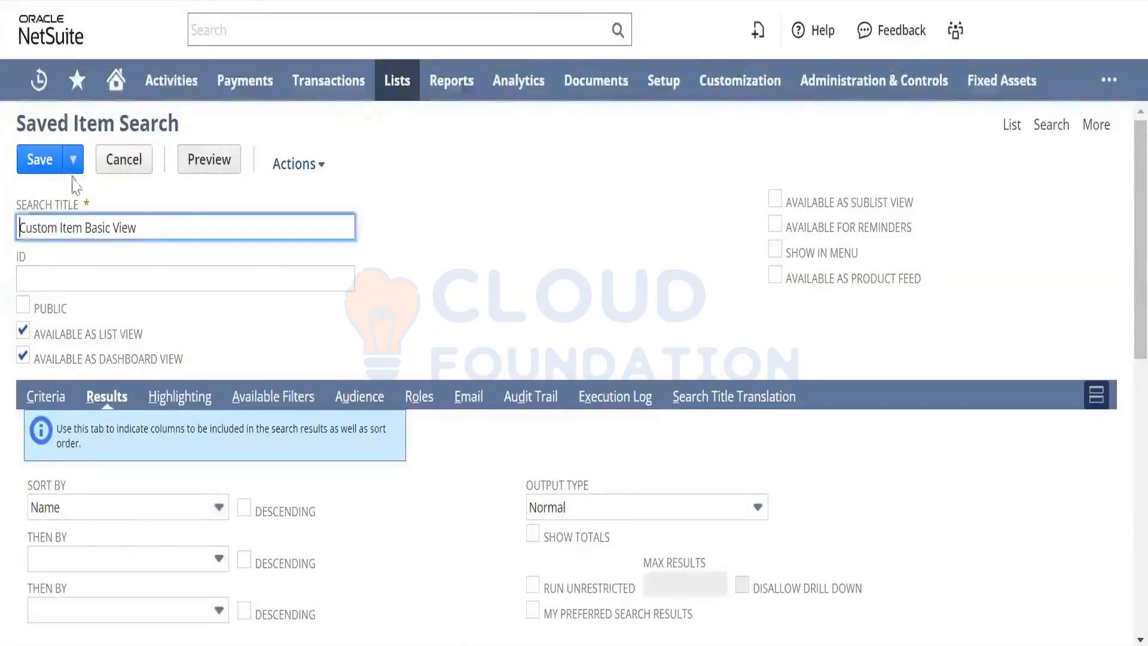
Replace the search title Custom Item Basic View with a new title for the saved item search
drag(162, 227, 4, 281)
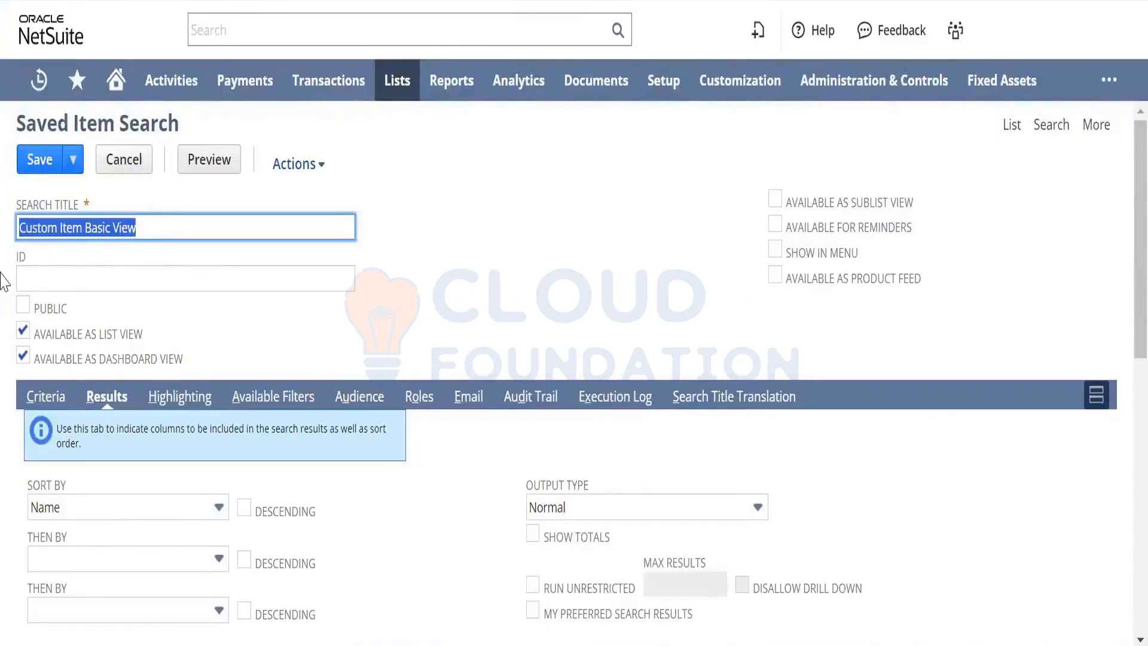
key(BackSpace)
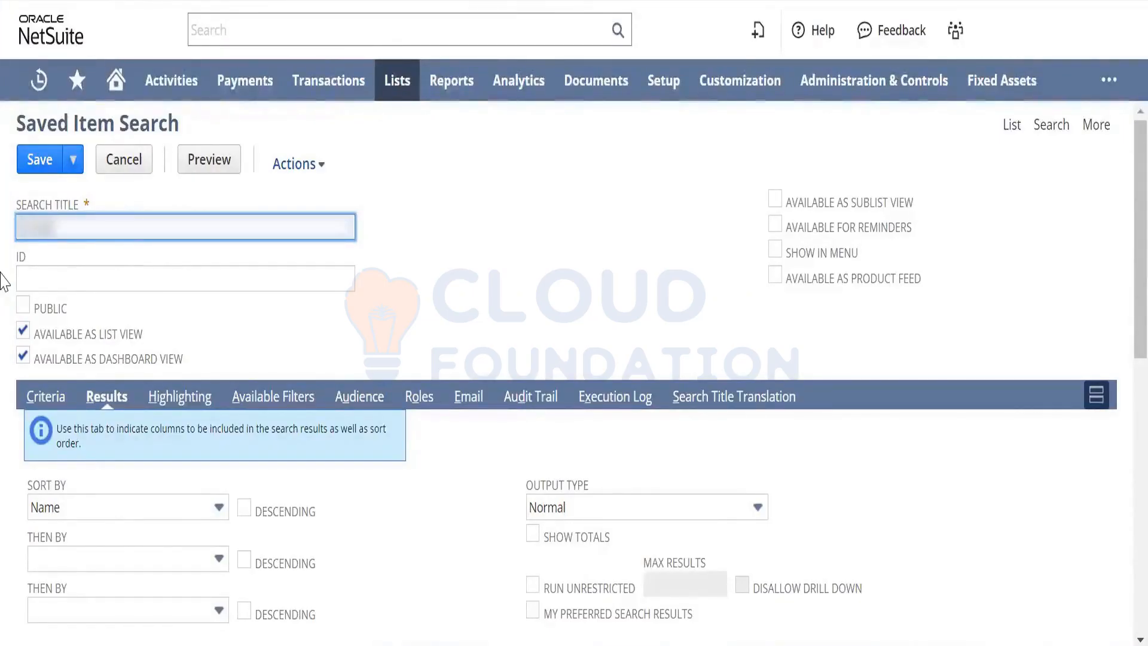
text(tem)
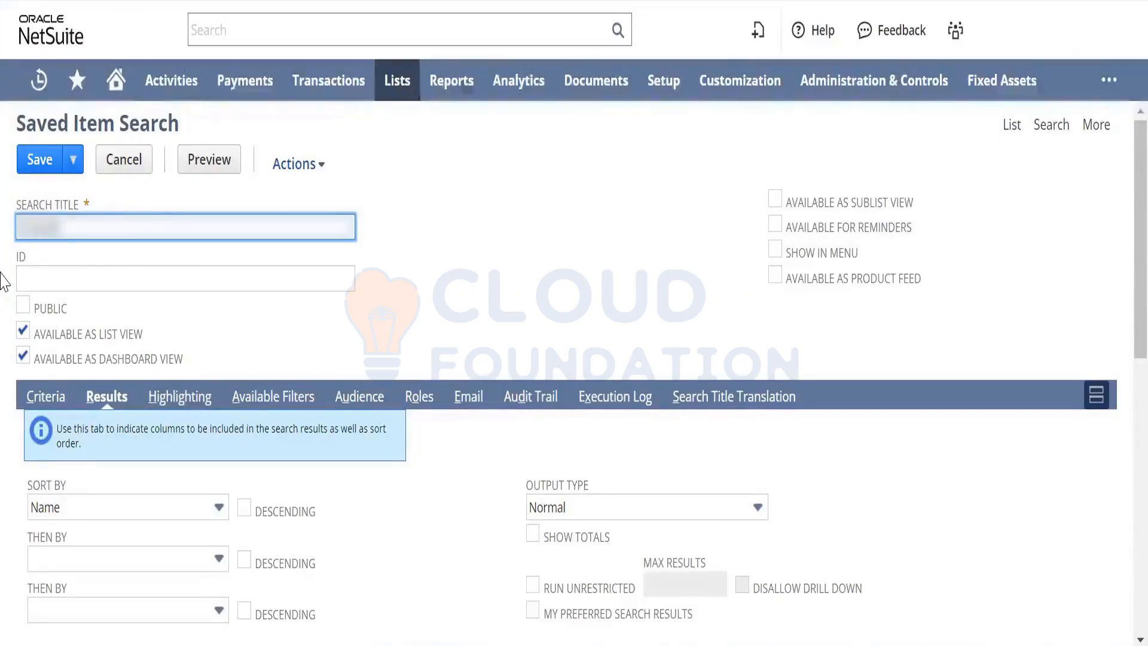
key(BackSpace)
key(BackSpace)
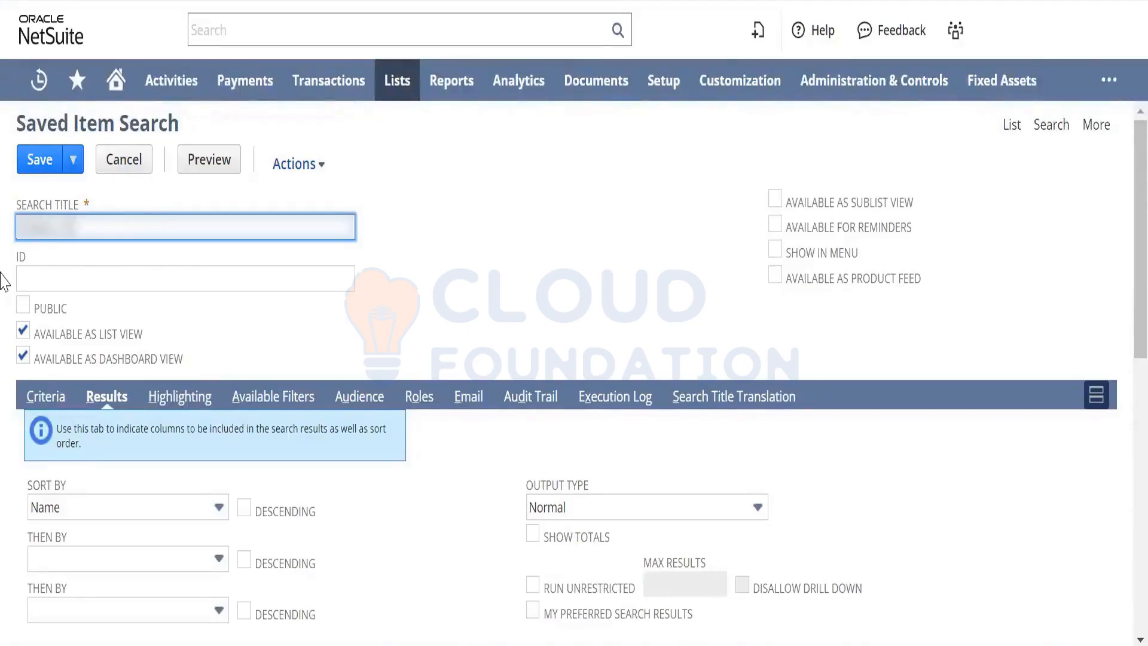
text(er Search)
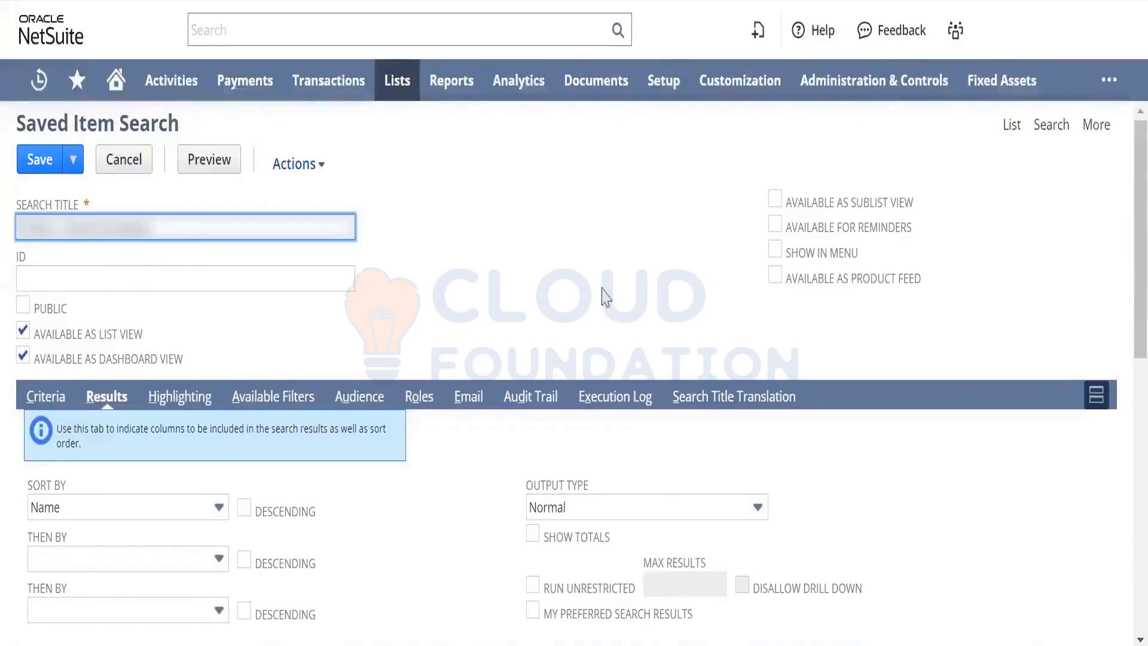
Make the item search public and available as sublist view, for reminders, in the menu and as product feed, and save it
click(775, 274)
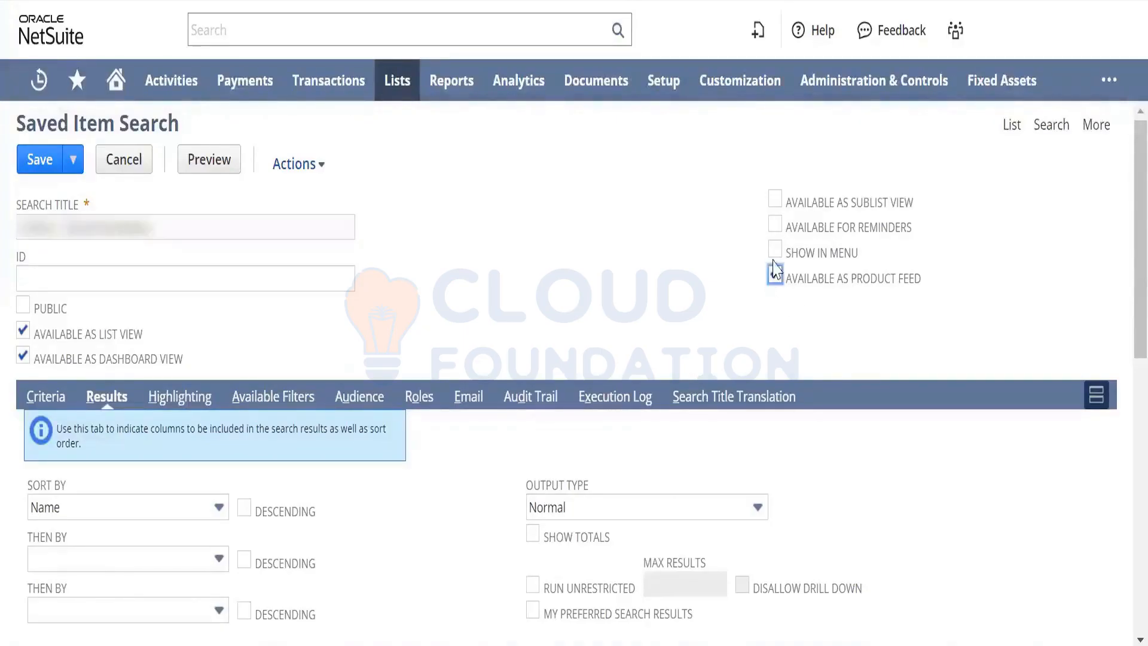
click(775, 274)
click(774, 249)
click(775, 223)
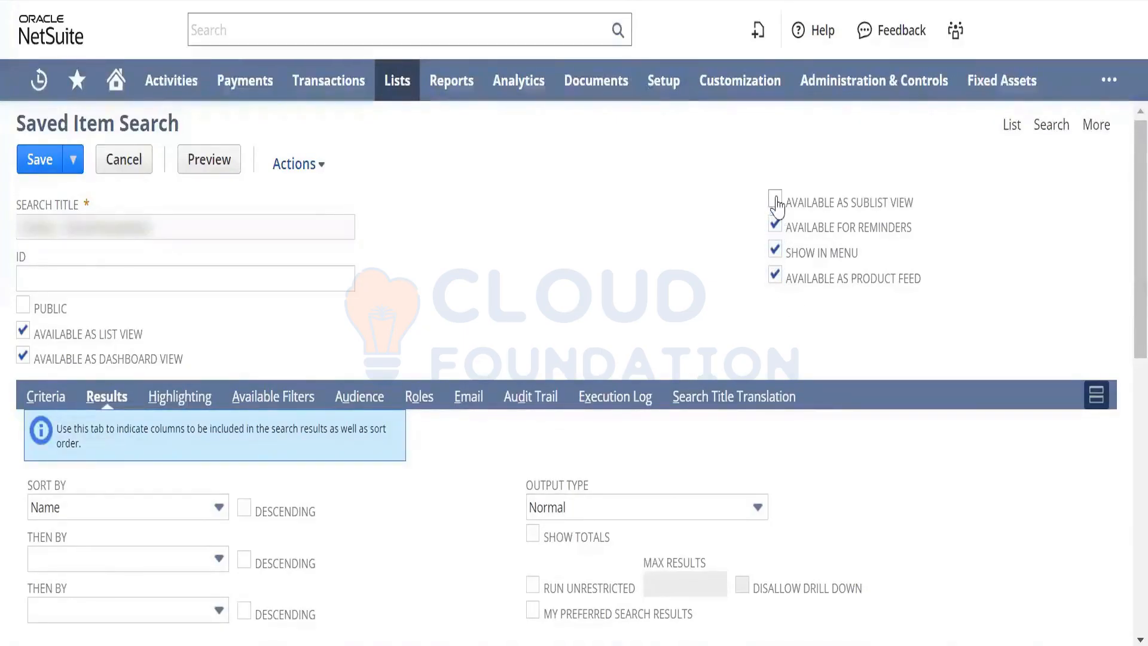
click(774, 198)
click(23, 305)
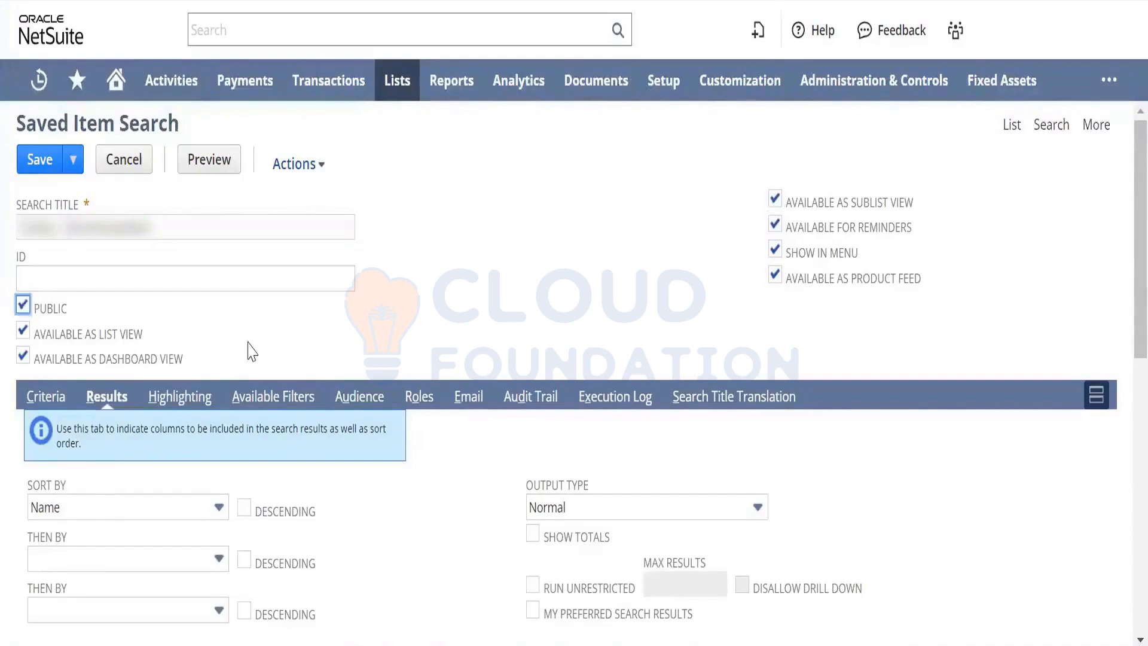
click(46, 159)
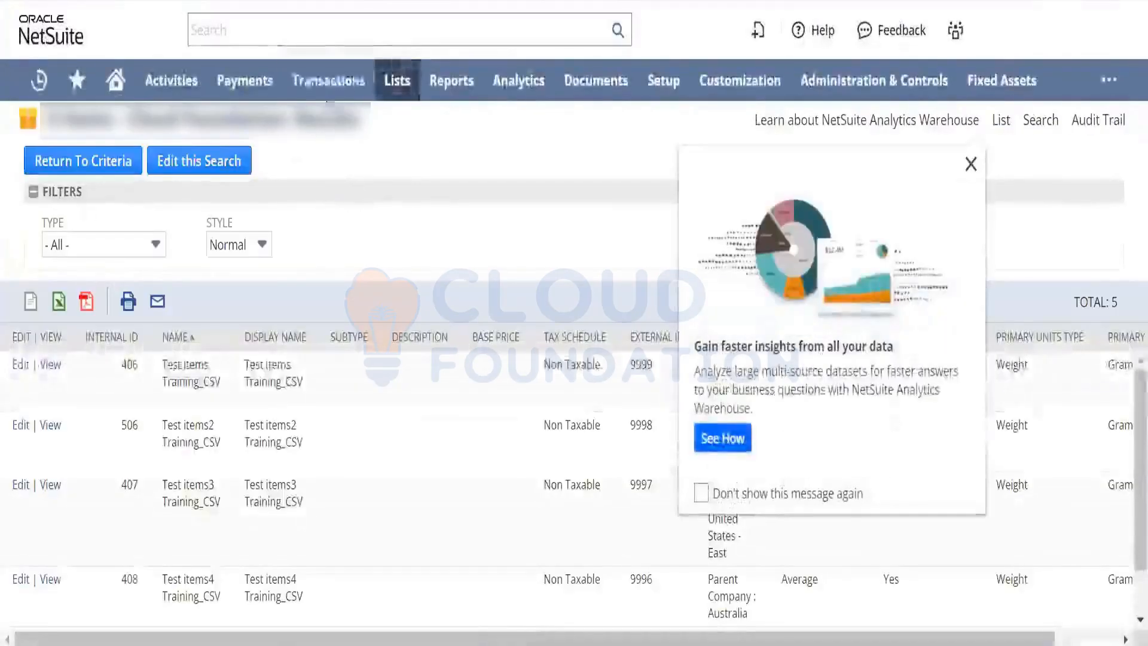
Search globally for "5 items", open the saved search's results and dismiss the Analytics Warehouse message
click(328, 33)
text(5 items)
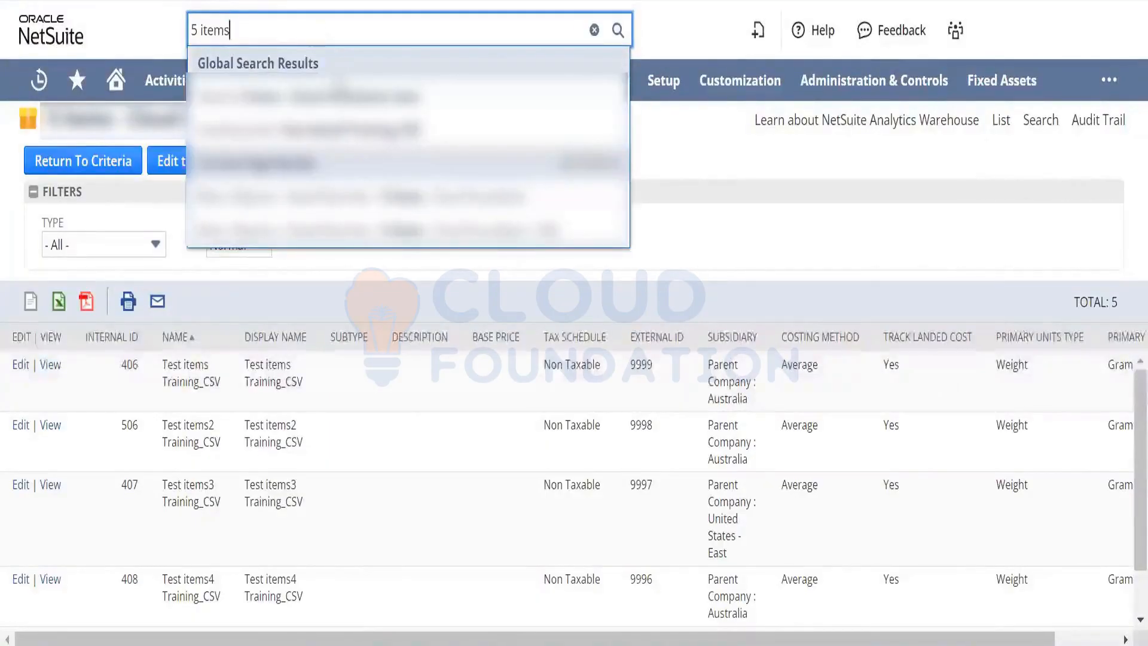
key(Down)
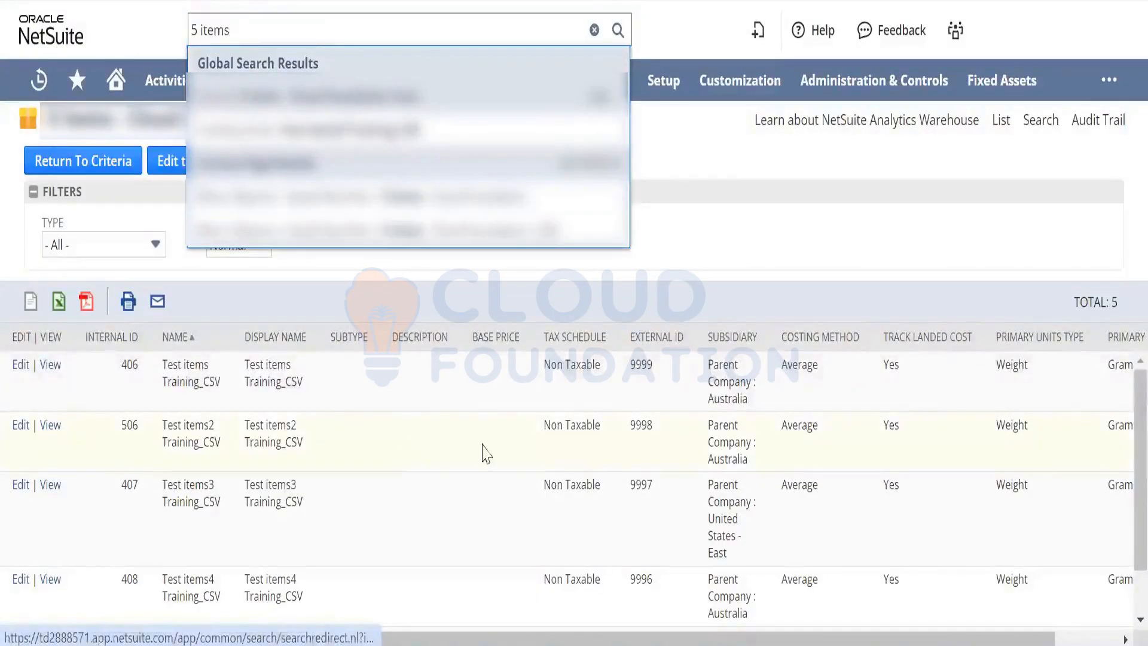
key(Return)
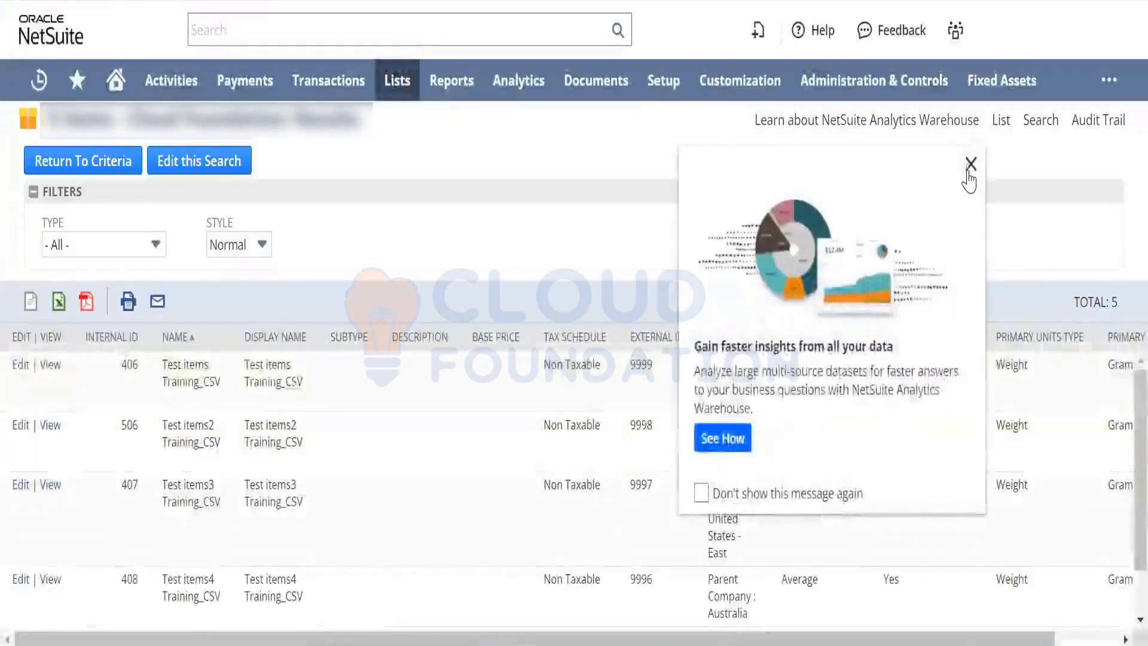
click(969, 164)
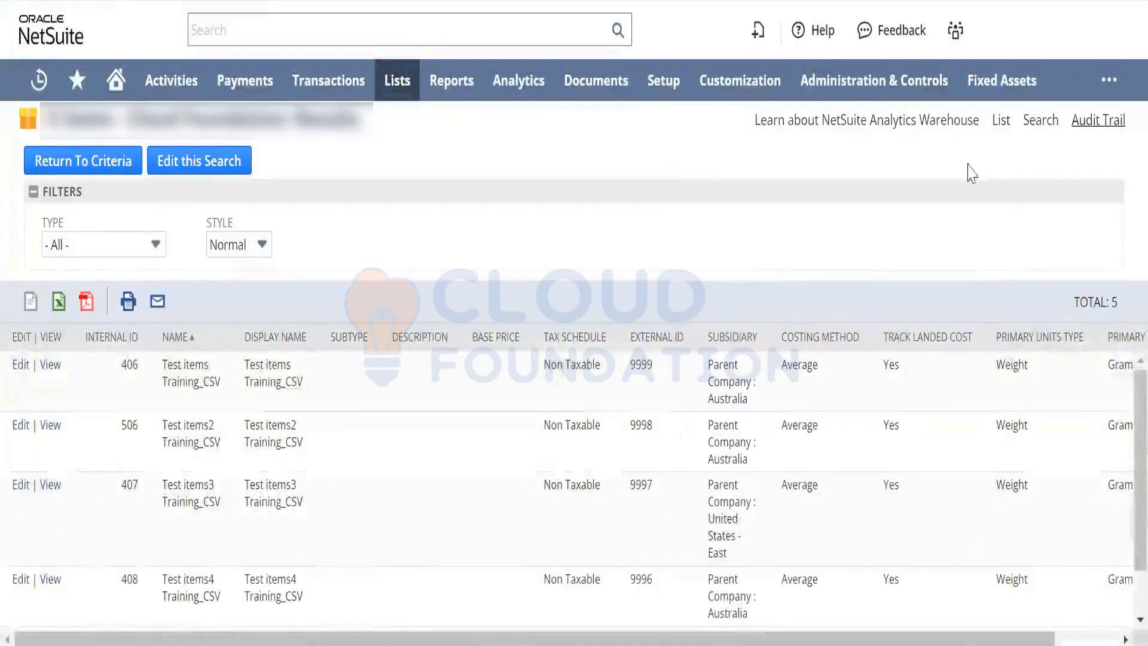
Open the Test items2 Training_CSV item record and check its display name, subsidiary and accounting details
scroll(1122, 446, down, 1)
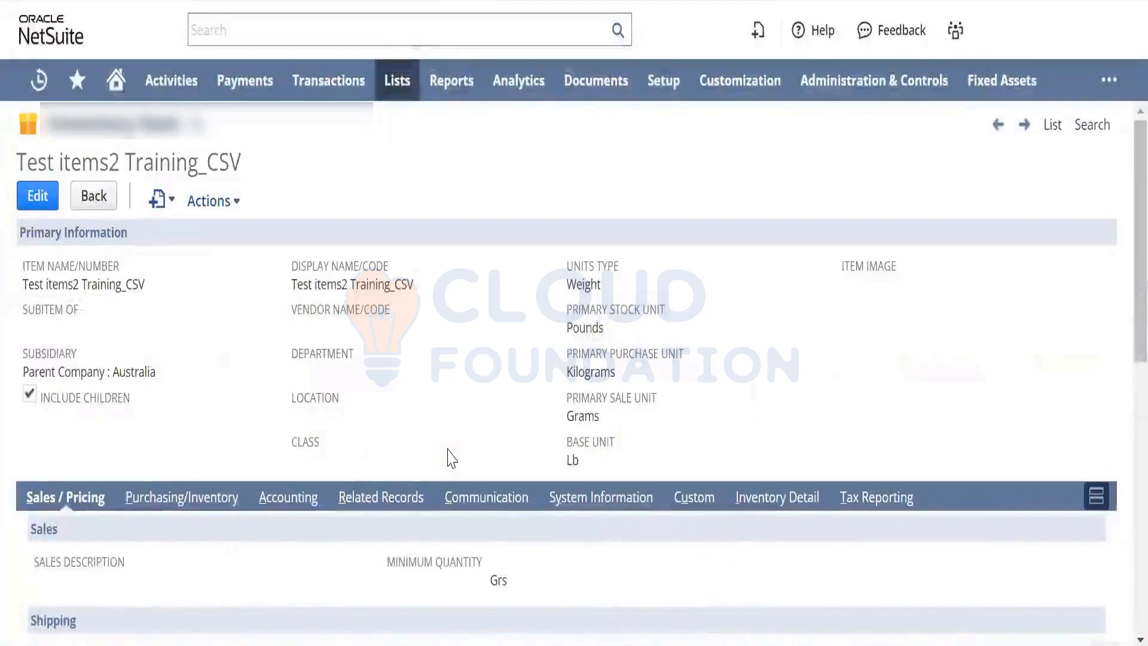
drag(291, 285, 339, 282)
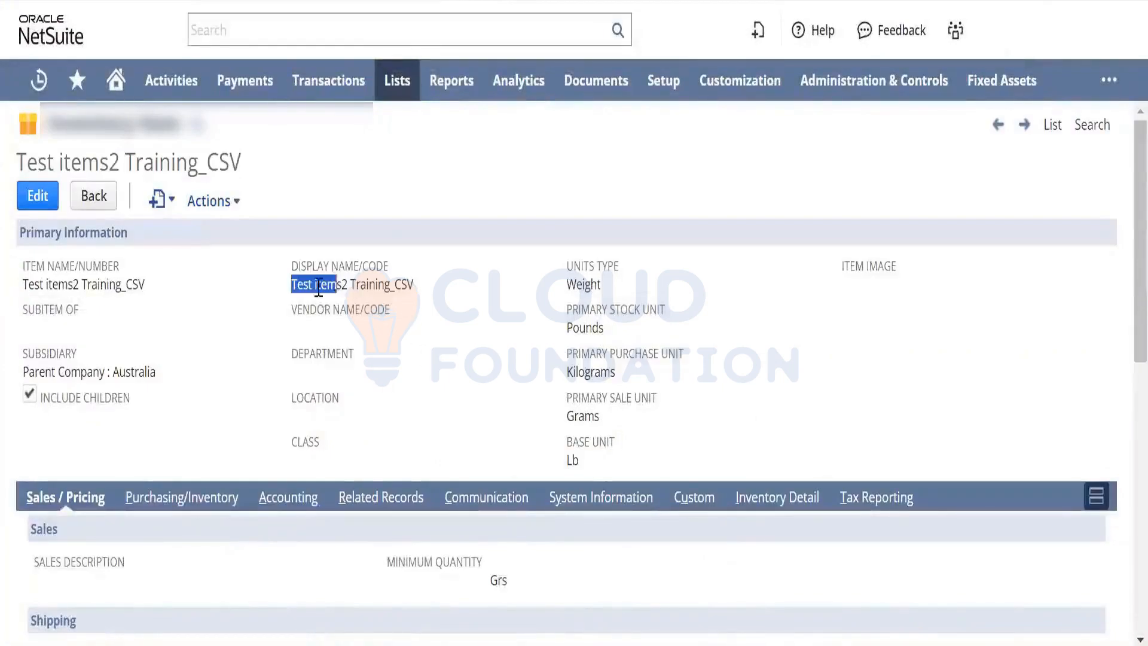
triple_click(144, 372)
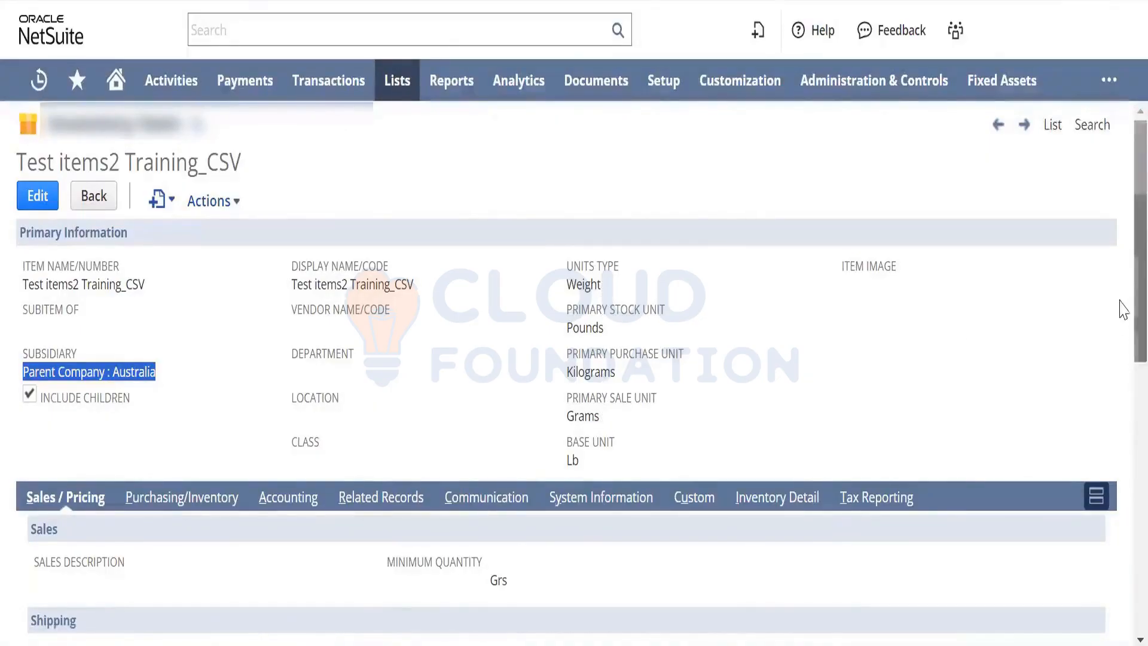
drag(1120, 308, 1122, 423)
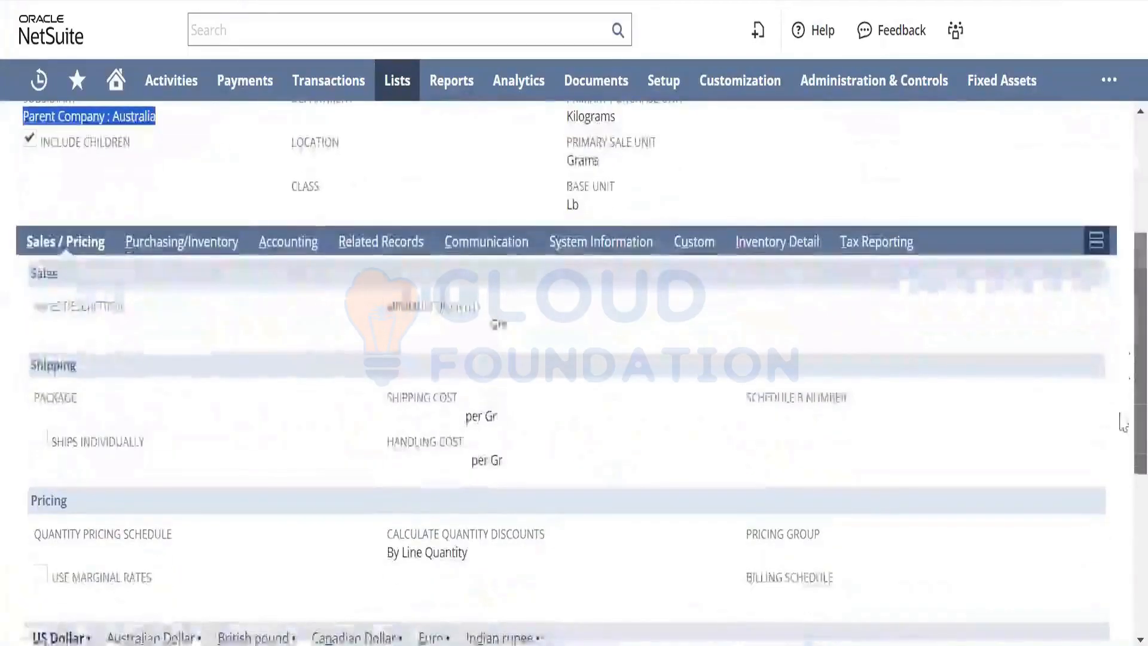
click(296, 250)
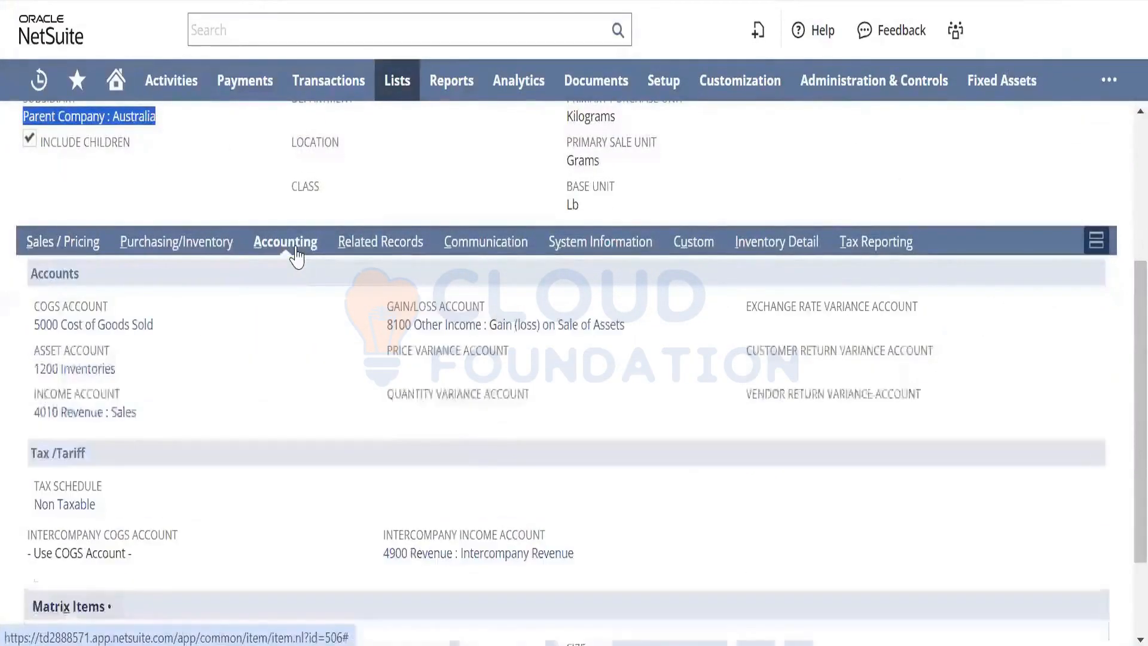
click(276, 397)
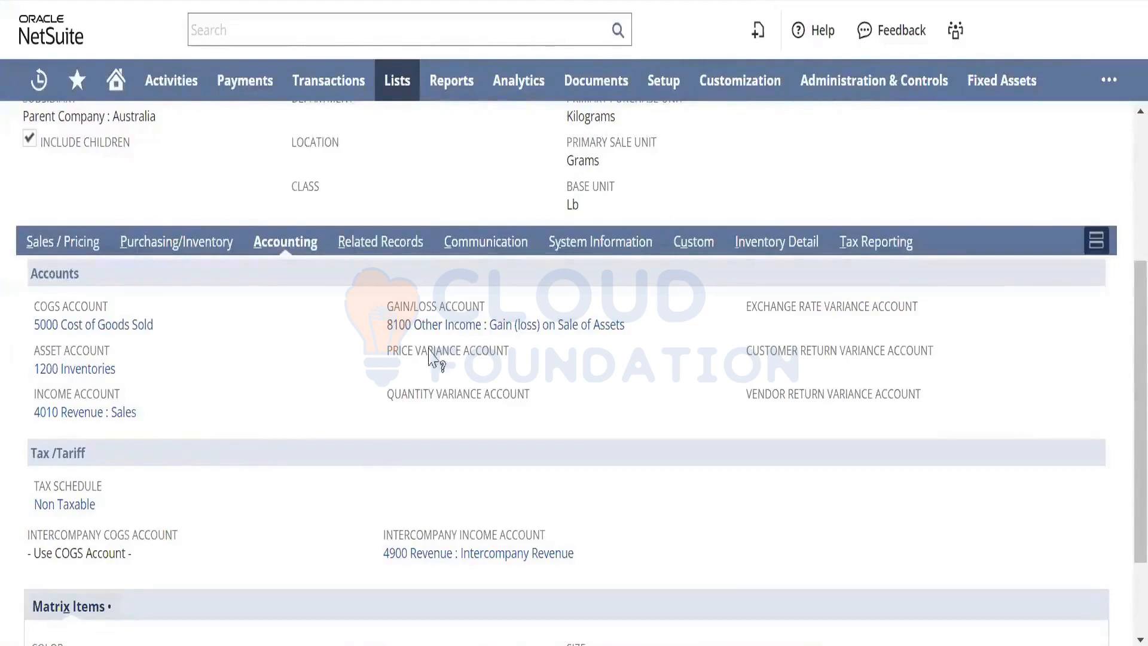
Check the costing method and purchase price in the item's purchasing and inventory details
click(182, 245)
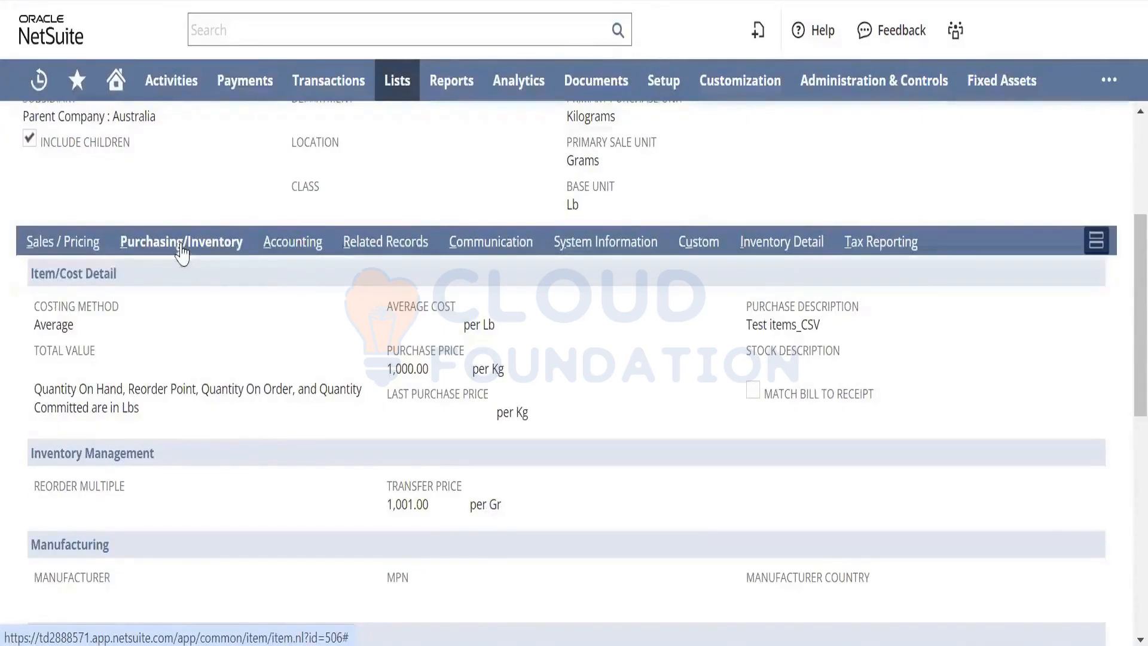
double_click(58, 328)
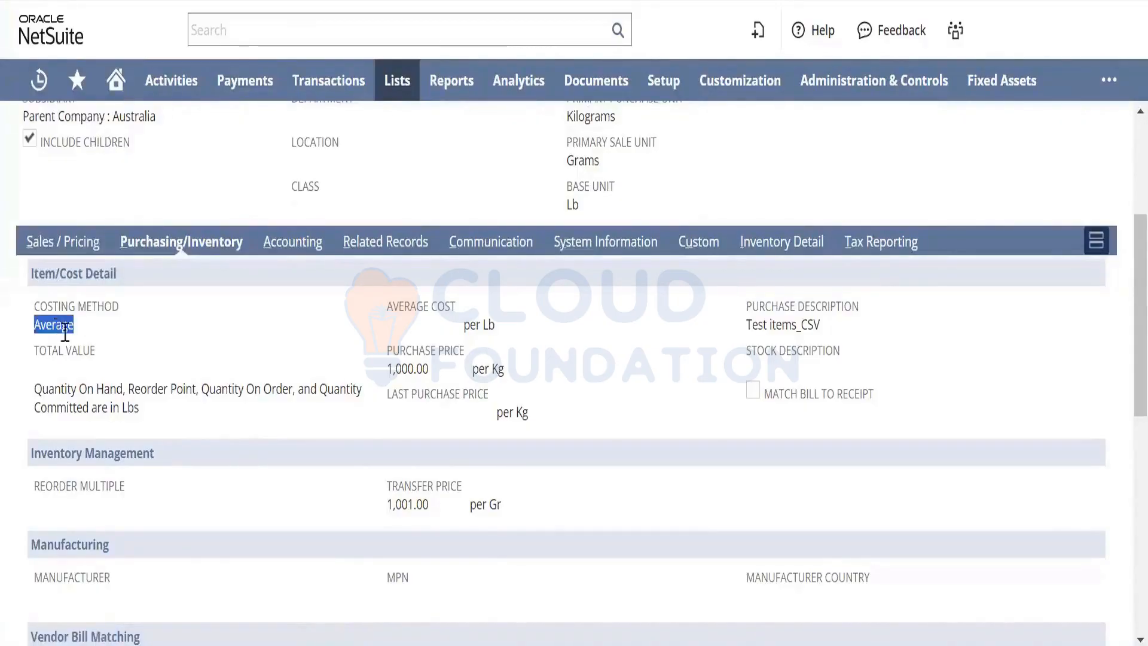
click(414, 374)
triple_click(414, 374)
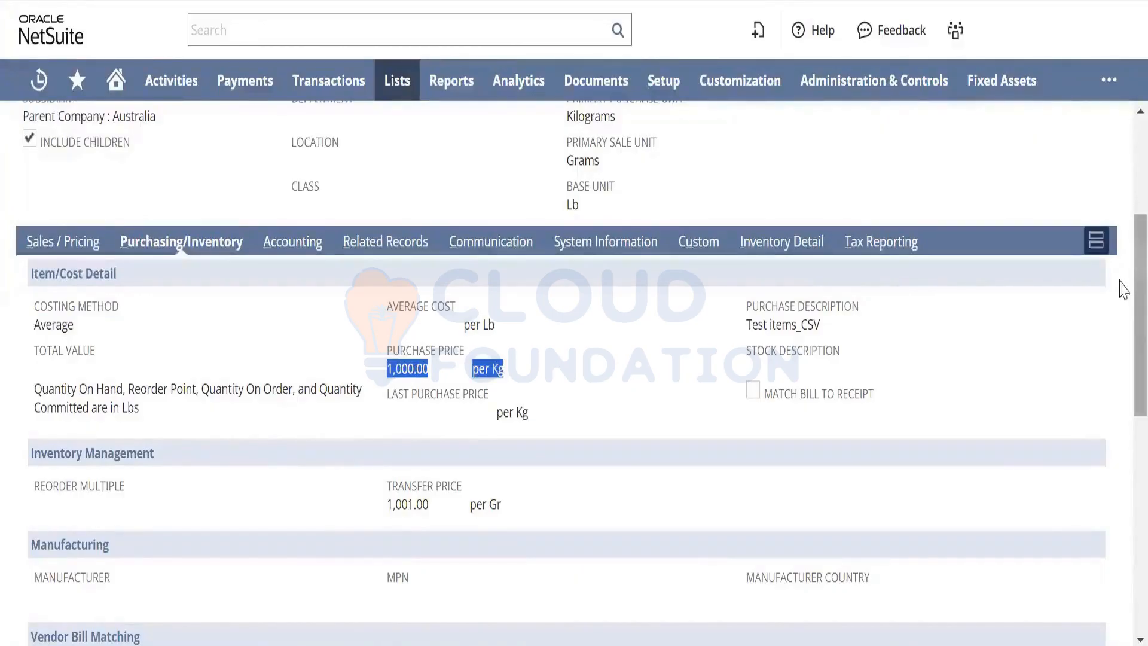
drag(1122, 337, 1123, 431)
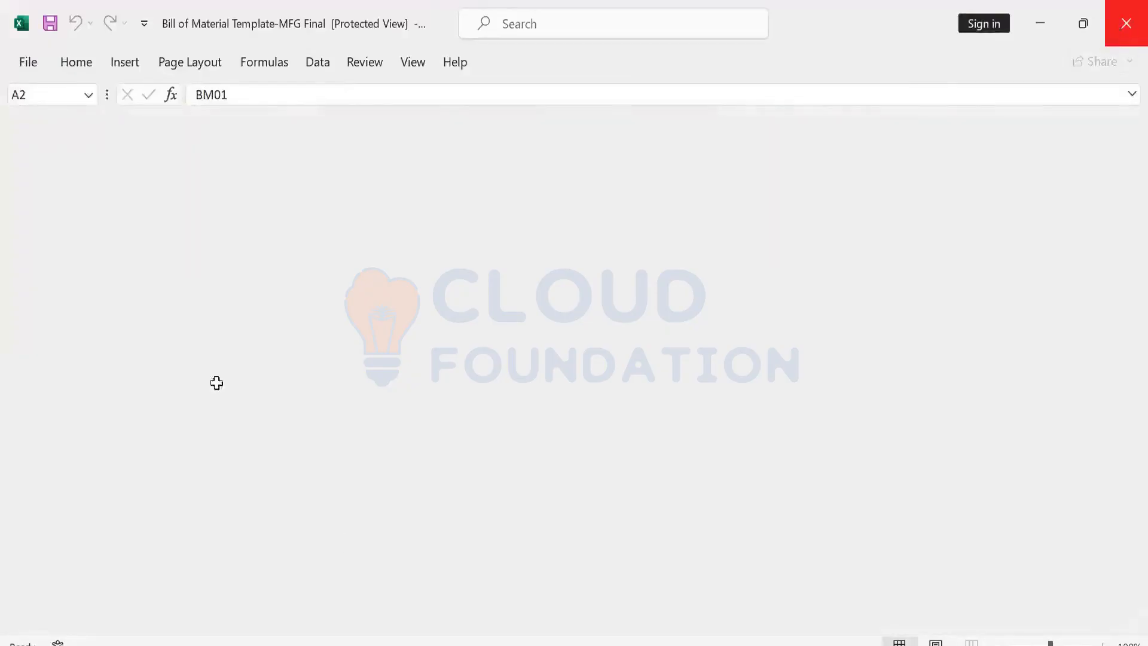
Switch to the Inventory Item_Sample sheet in Excel and review the item names in the source data
key(Up)
key(Up)
key(Up)
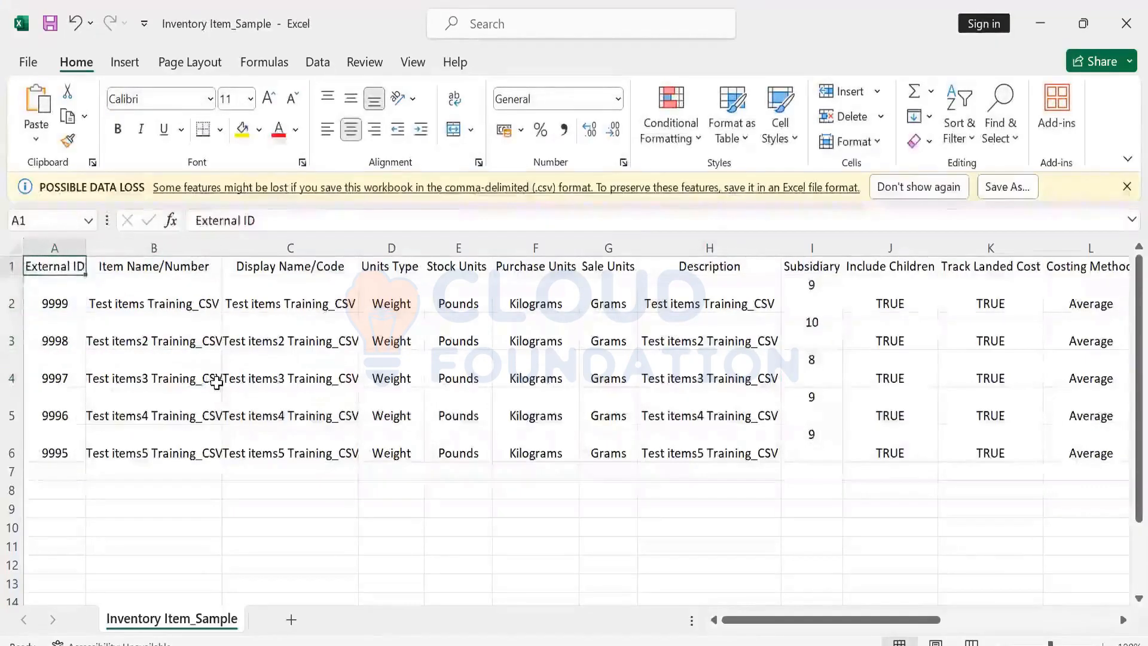
key(Right)
key(Down)
key(shift+Down)
key(shift+Down)
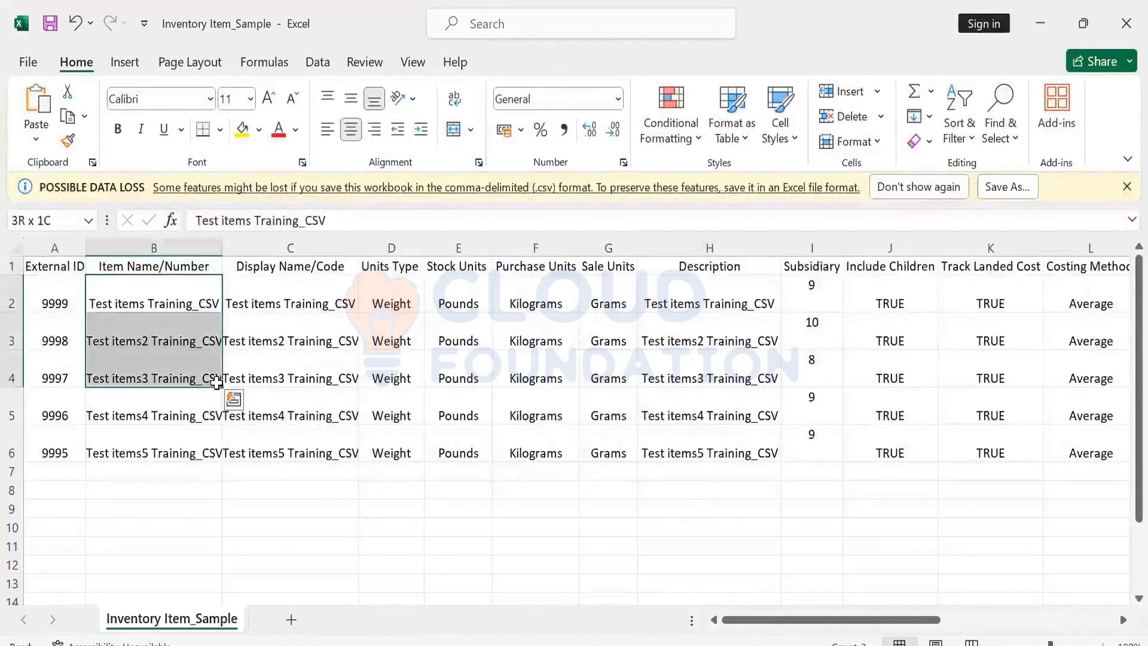
Highlight the units type, stock, purchase and sale unit values of all five items to compare them with the record
key(Up)
key(Right)
key(Down)
key(Right)
key(Right)
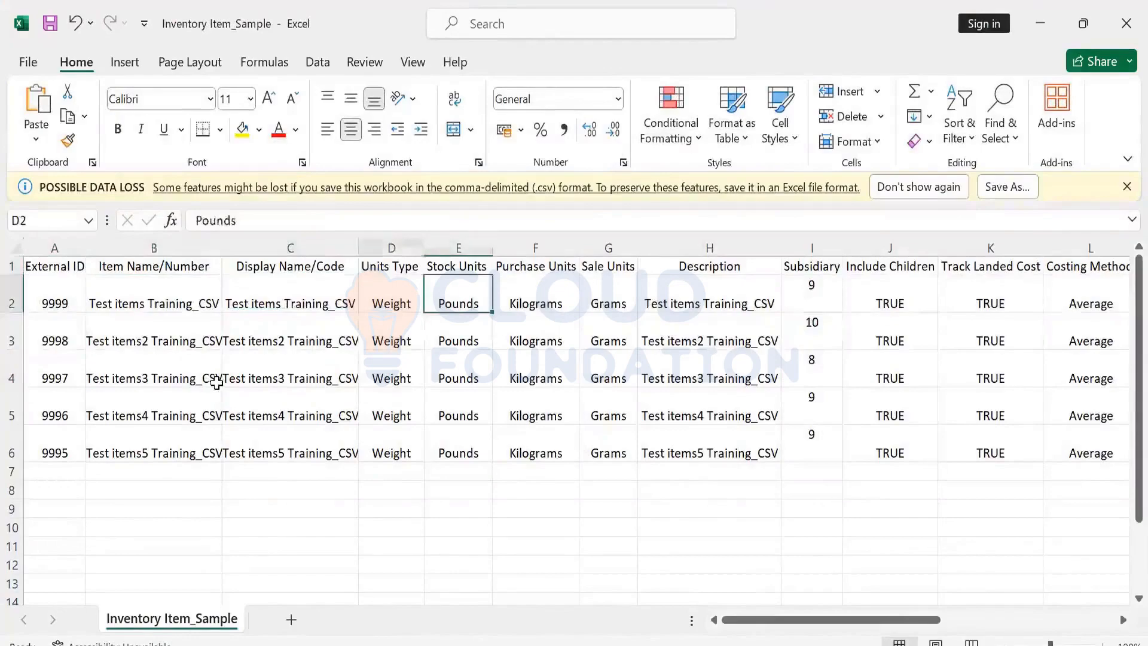
key(Left)
key(shift+Right)
key(shift+Right)
key(shift+Right)
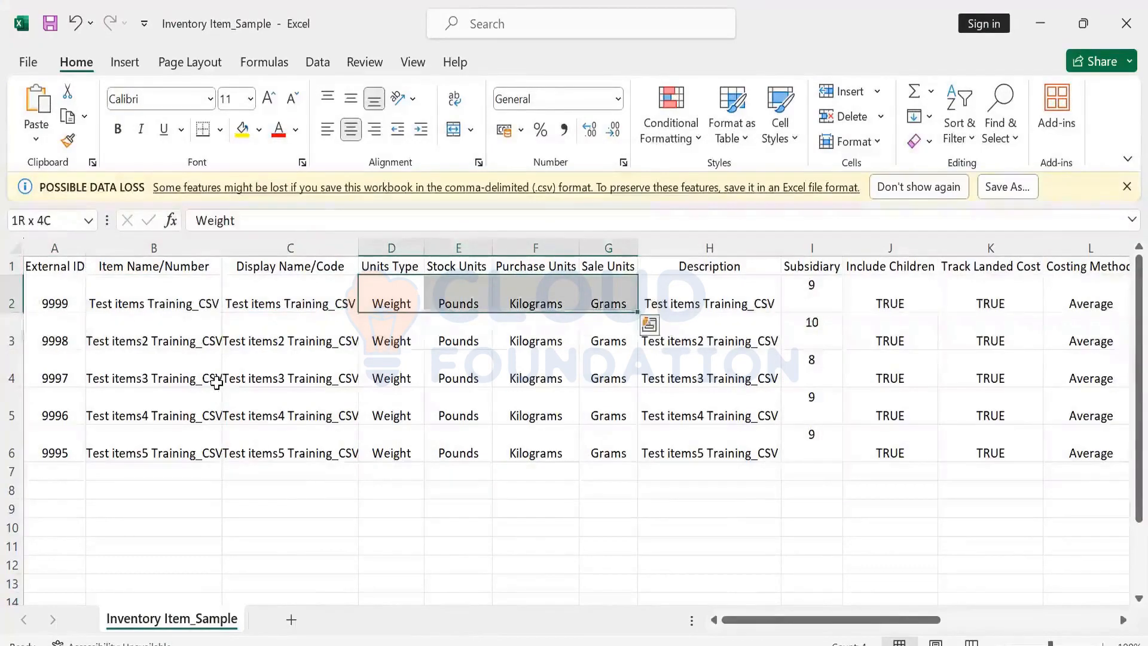
key(shift+Down)
key(shift+Down)
key(shift+Down)
key(shift+Down)
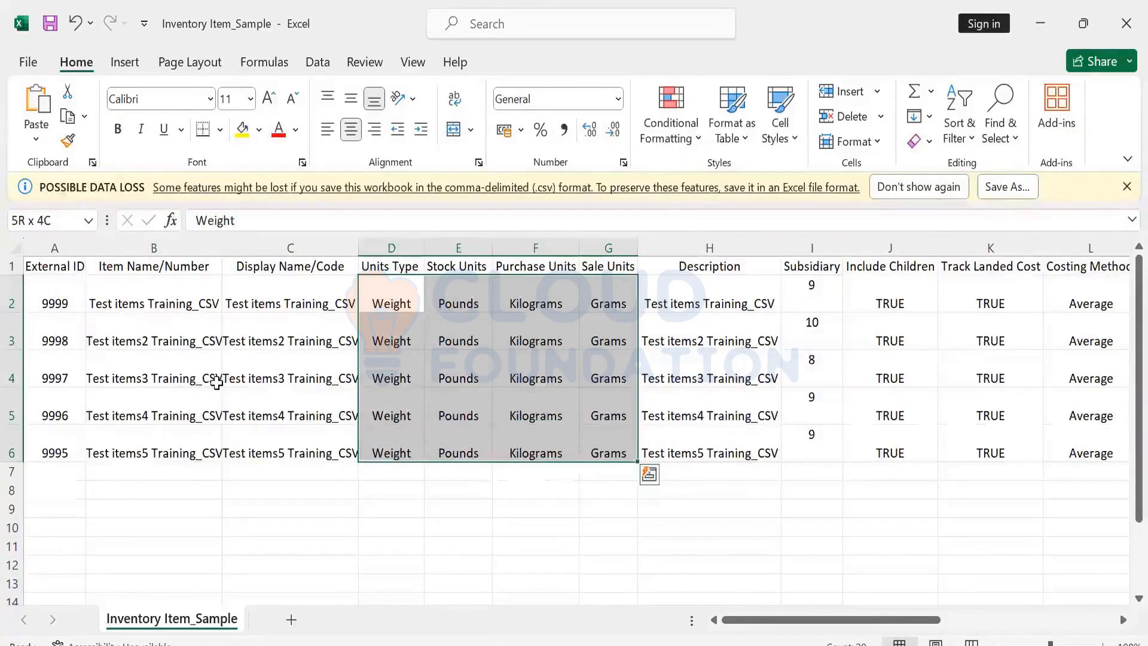
Review the first item's remaining columns, from stock units through description, subsidiary, landed cost and costing method
key(Right)
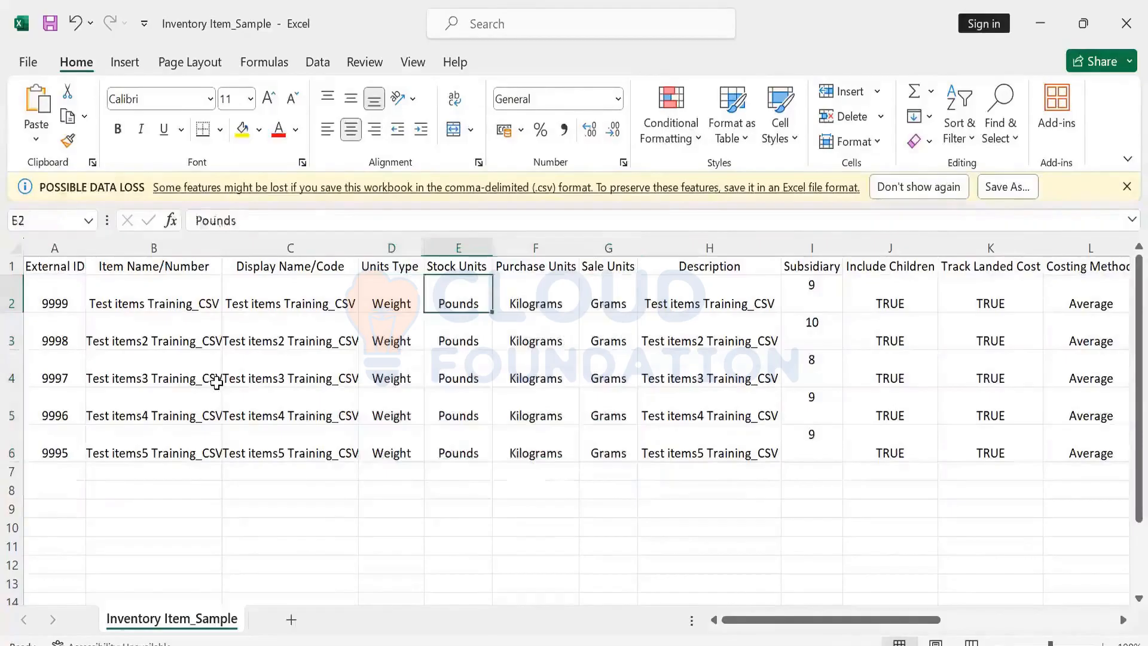
key(Right)
key(Right)
key(Right)
key(Right)
key(Right)
key(Right)
key(Right)
key(Right)
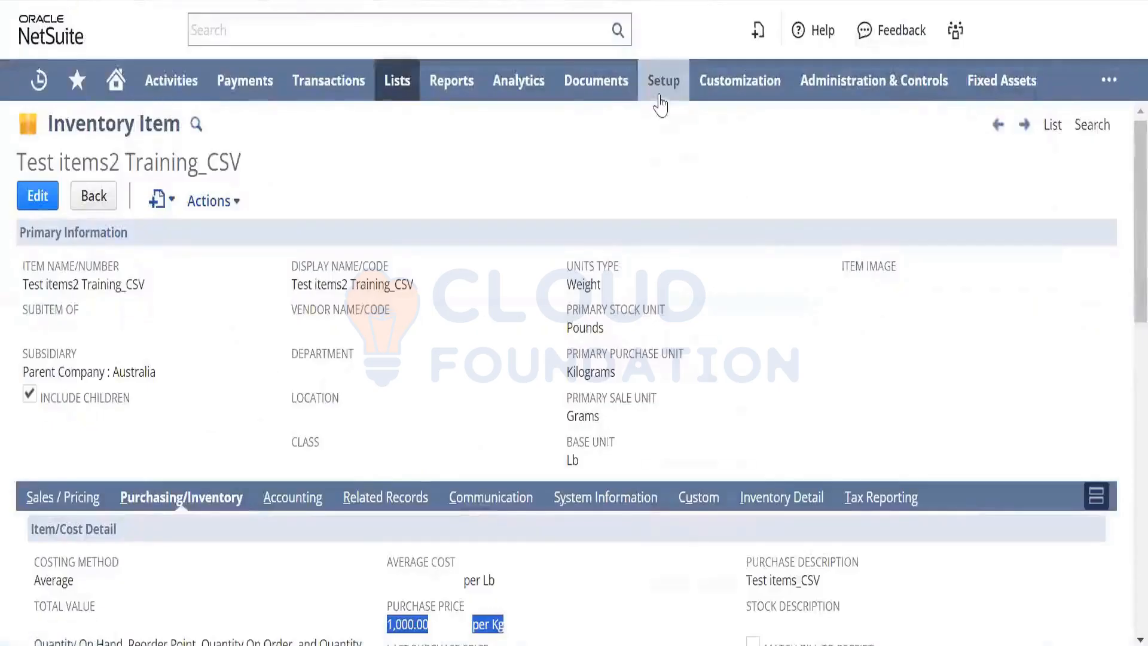
mouse_move(660, 84)
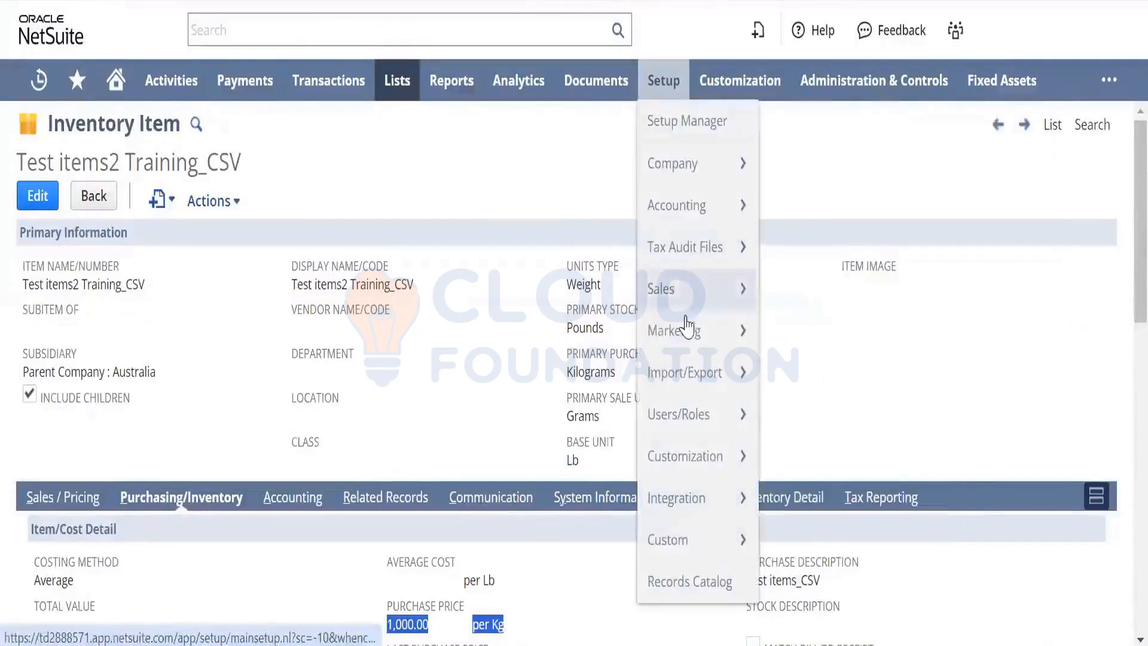
mouse_move(692, 376)
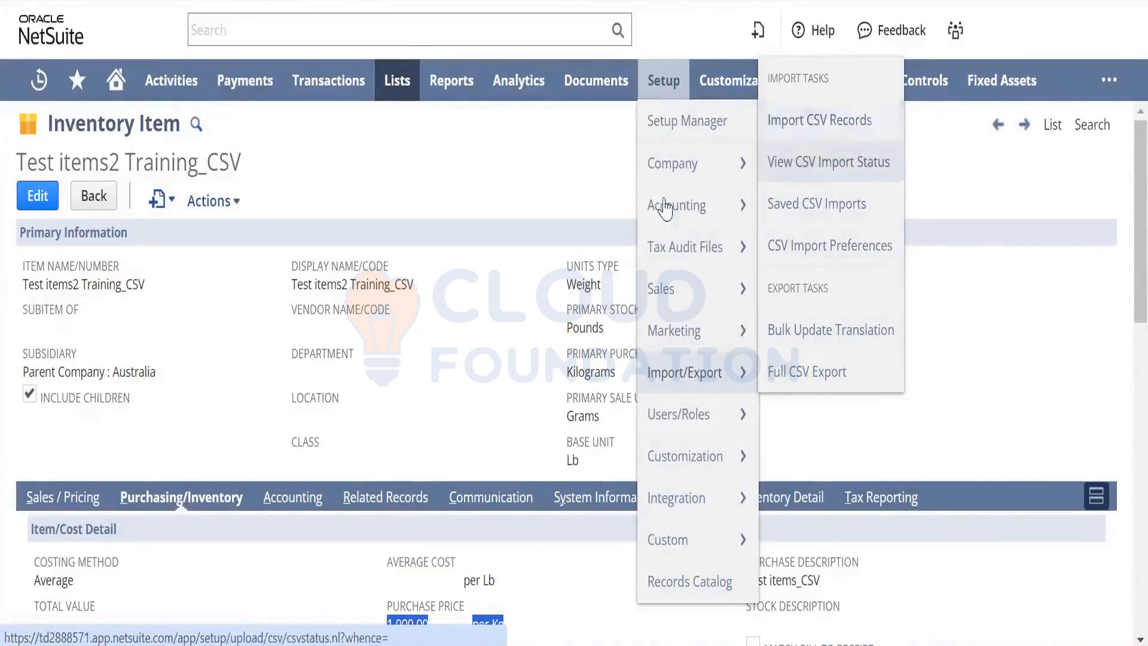
click(585, 223)
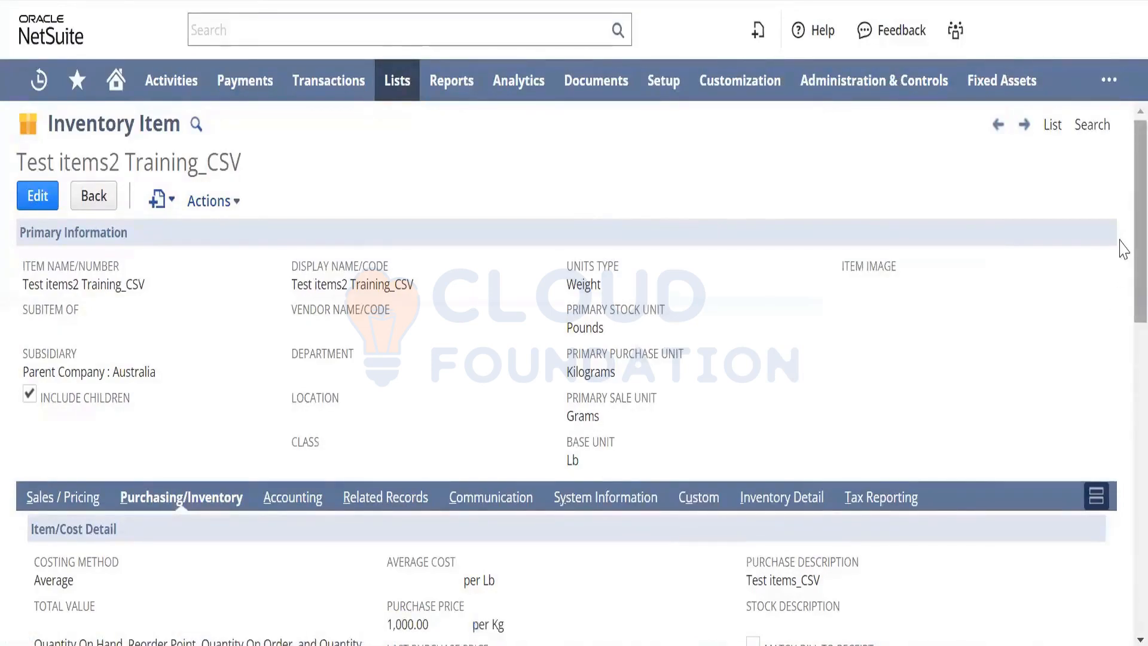
scroll(1121, 287, down, 4)
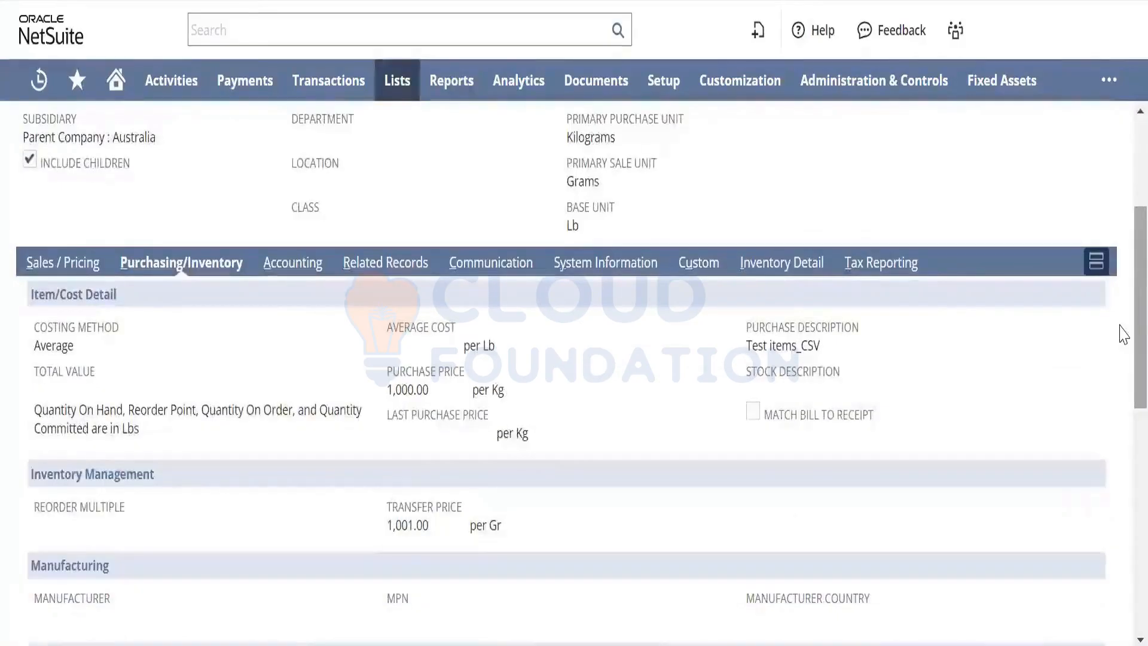
scroll(1123, 269, up, 4)
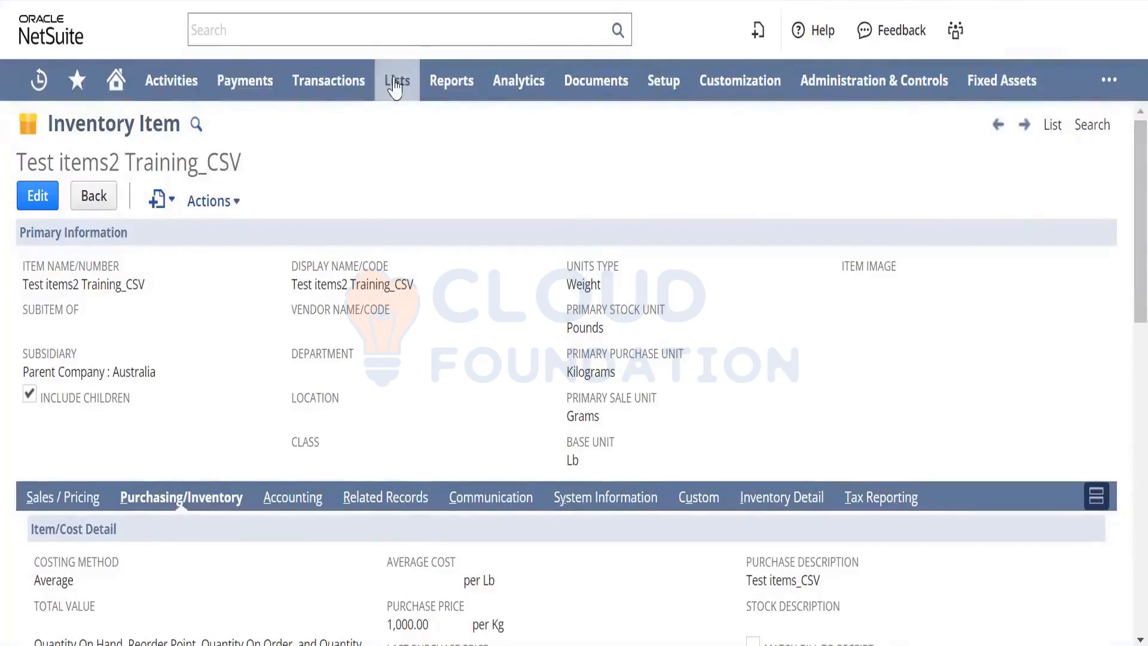
Locate the vendor record options among the relationship lists in NetSuite
mouse_move(397, 79)
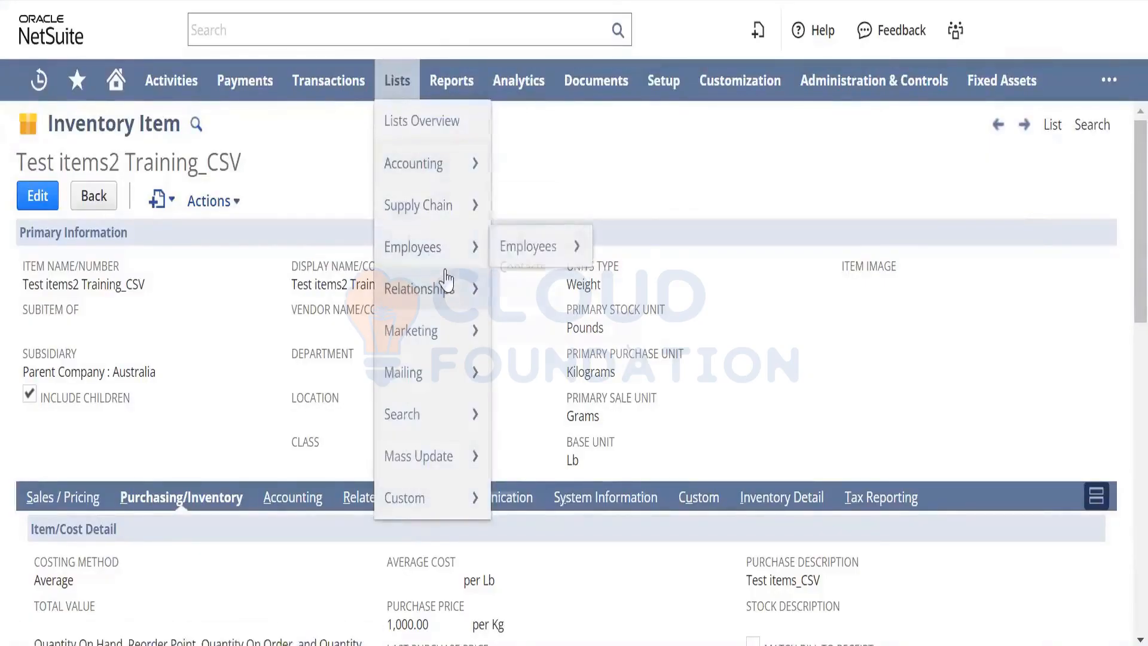
mouse_move(436, 289)
mouse_move(596, 288)
mouse_move(622, 359)
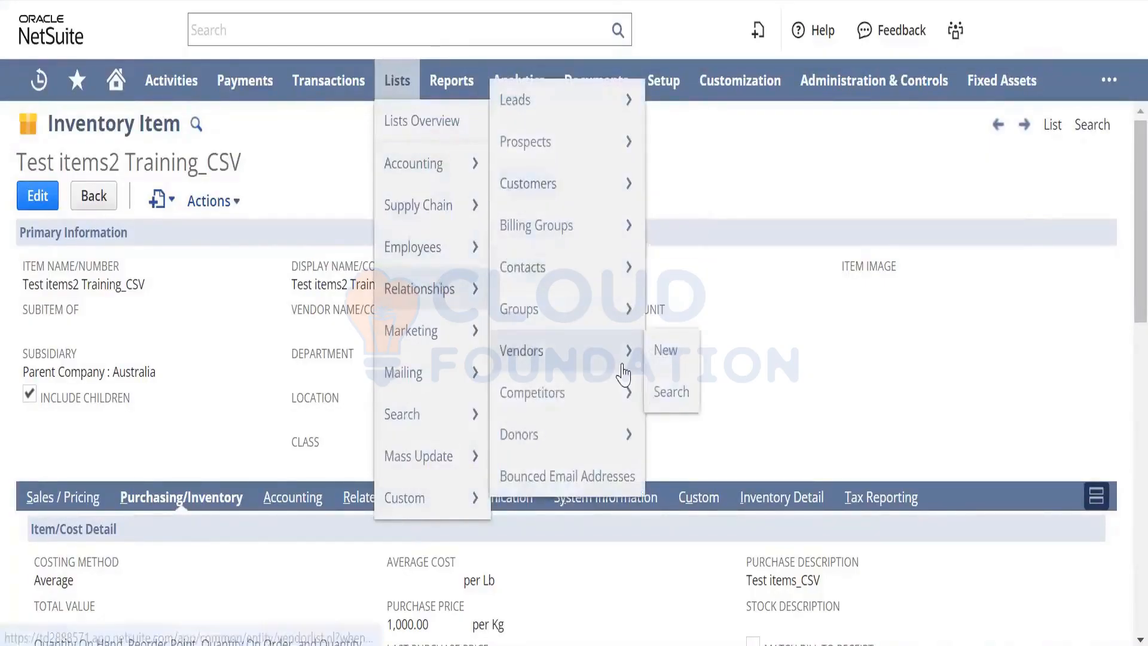